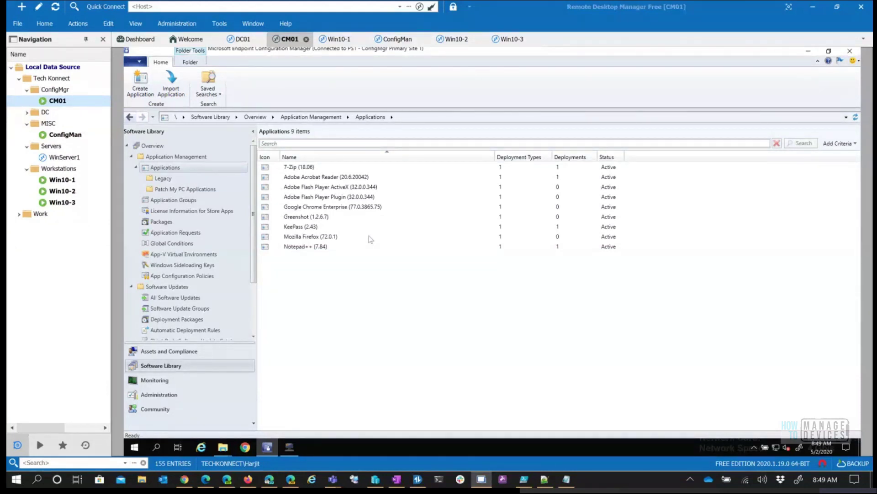
Step: Start creating a new application with automatic detection and review the installer types offered, keeping Windows Installer (*.msi file)
right_click(170, 167)
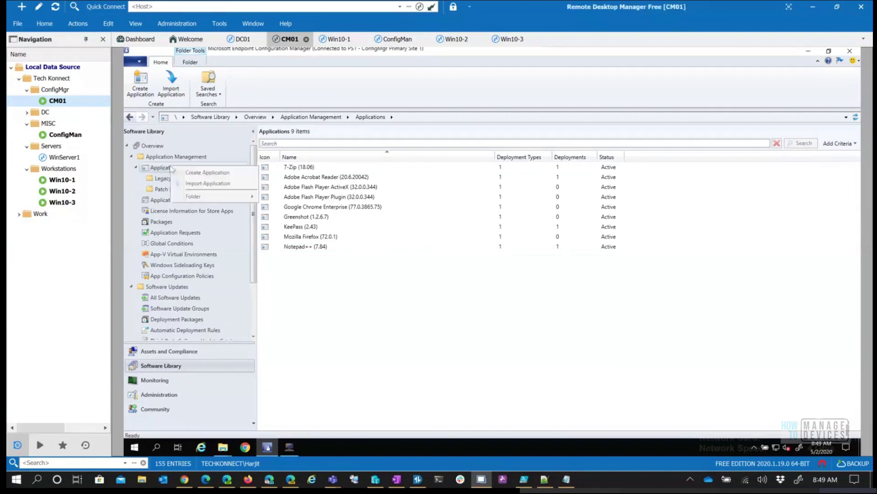
left_click(221, 173)
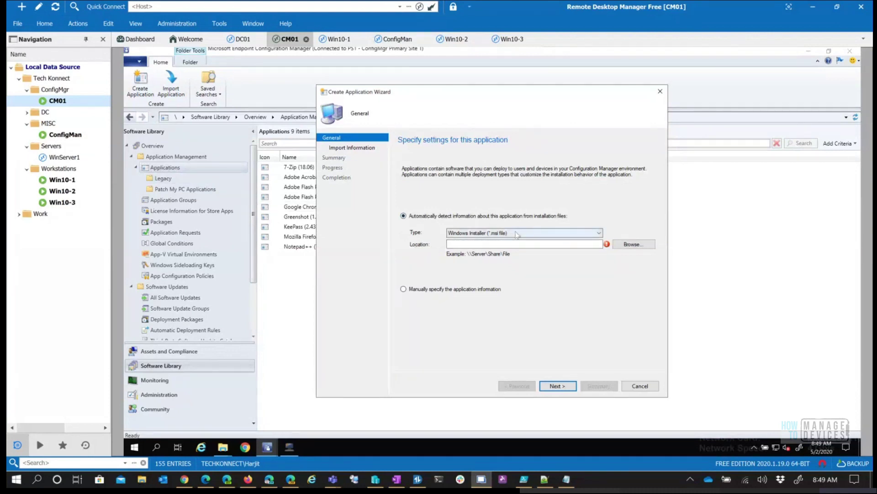
left_click(584, 236)
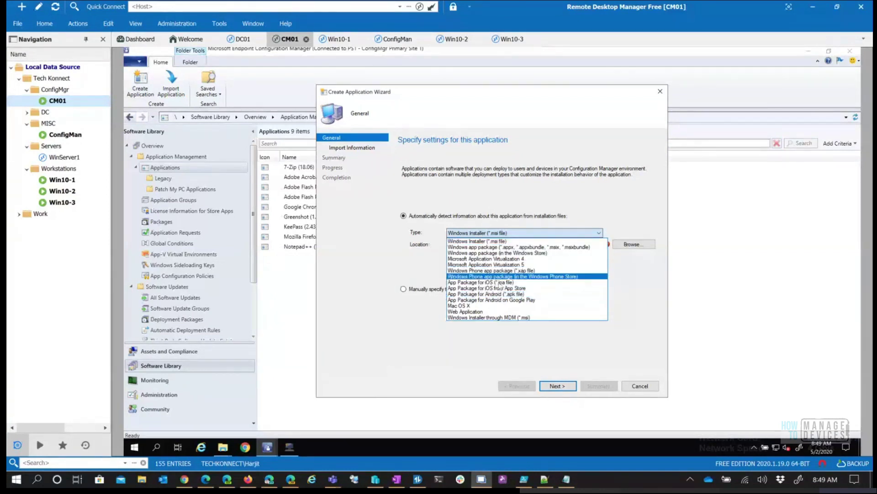
left_click(390, 268)
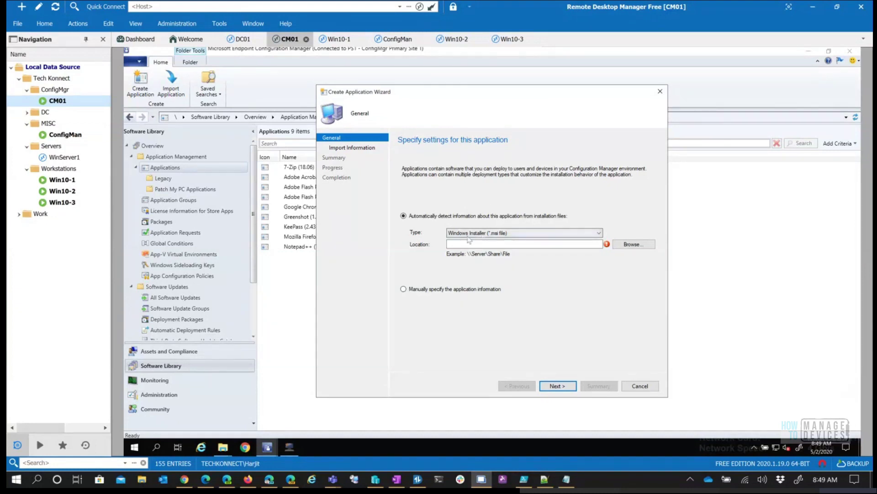
Step: Browse for the application's installation file on the network share \\cm01\sources
left_click(625, 245)
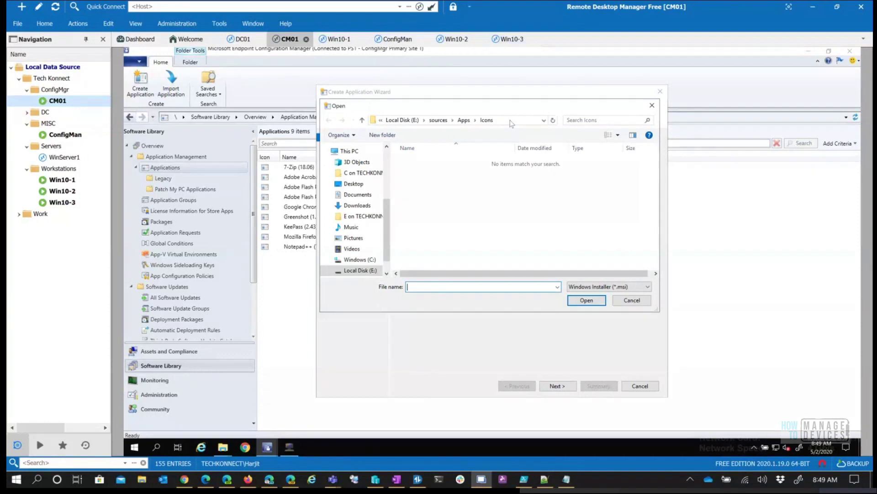
left_click(512, 119)
type("\\\\")
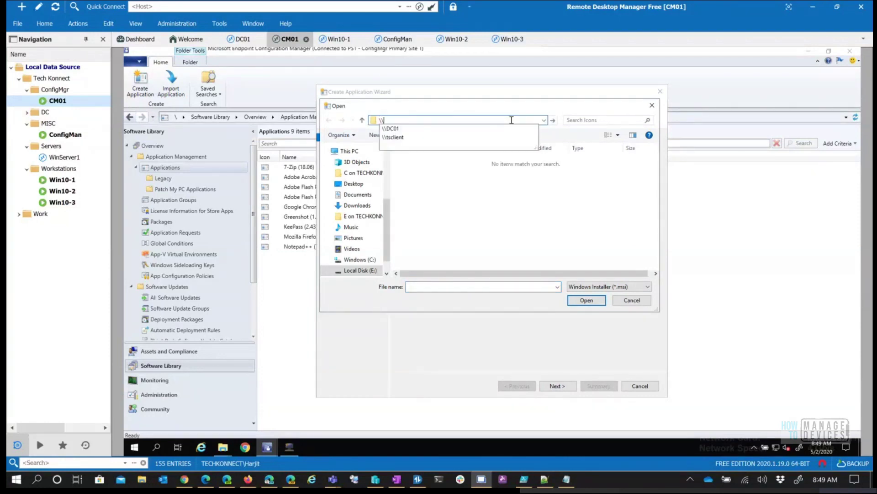
type("cm01\\")
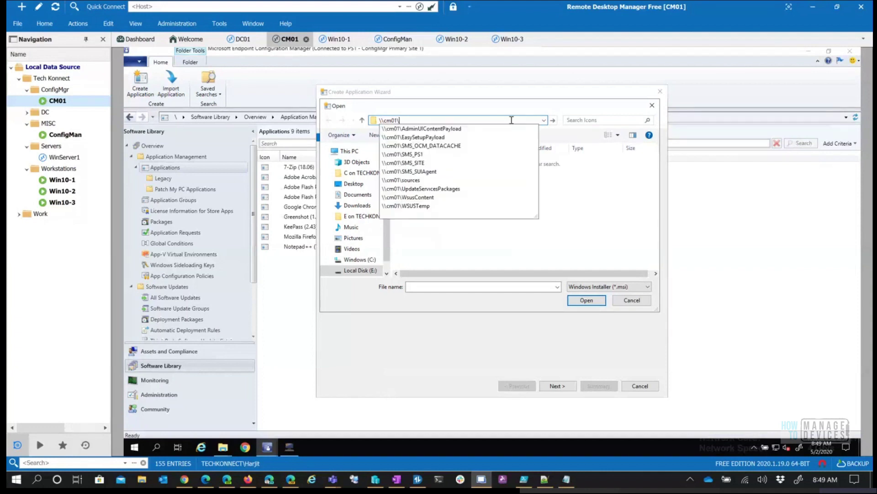
key("Down")
key("Down")
key("Down")
key("Down")
key("Down")
key("Down")
key("Down")
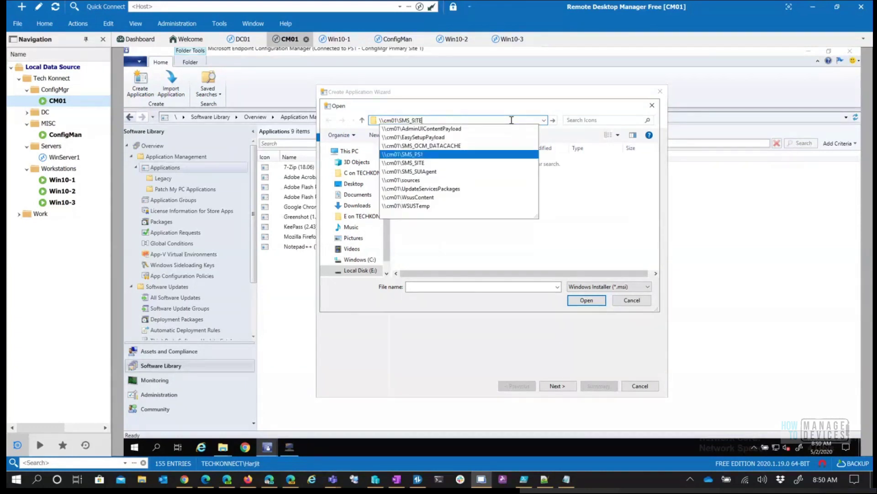
key("Return")
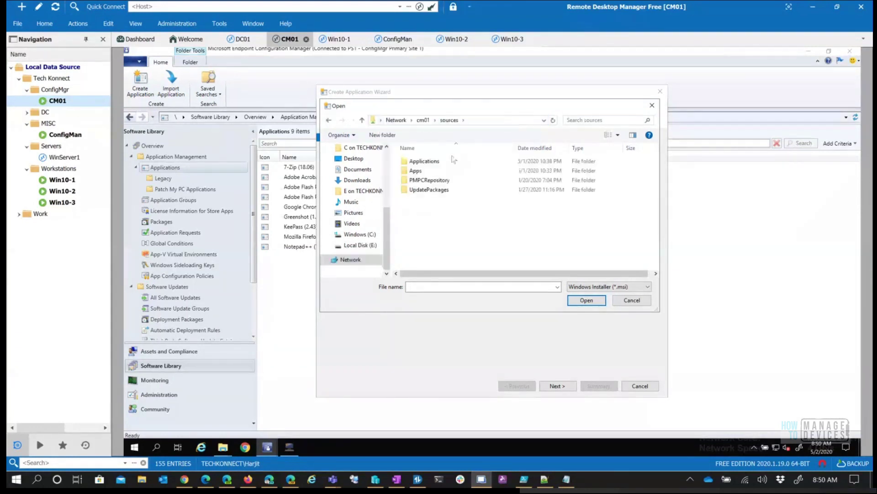
Step: Choose install_flash_player_32_active_x.msi from Apps\Adobe_Flash\ax\32.0.0.344 as the application's installation file
double_click(428, 174)
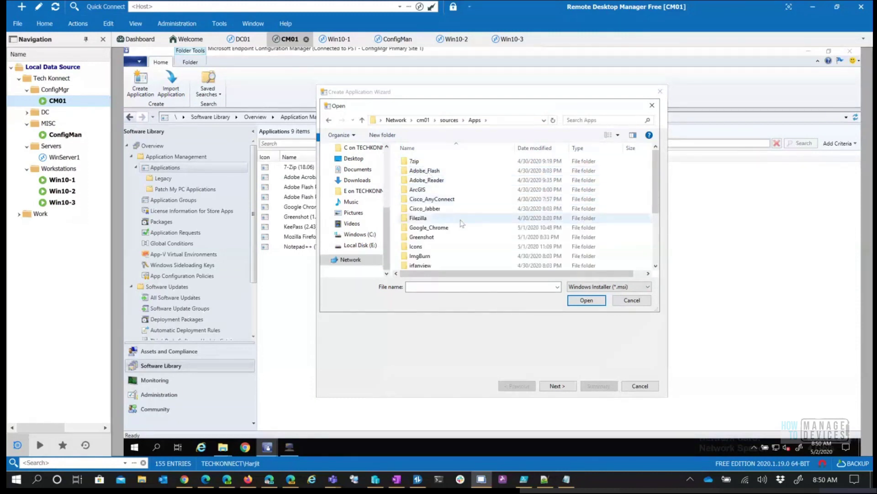
scroll(467, 223, "down", 1)
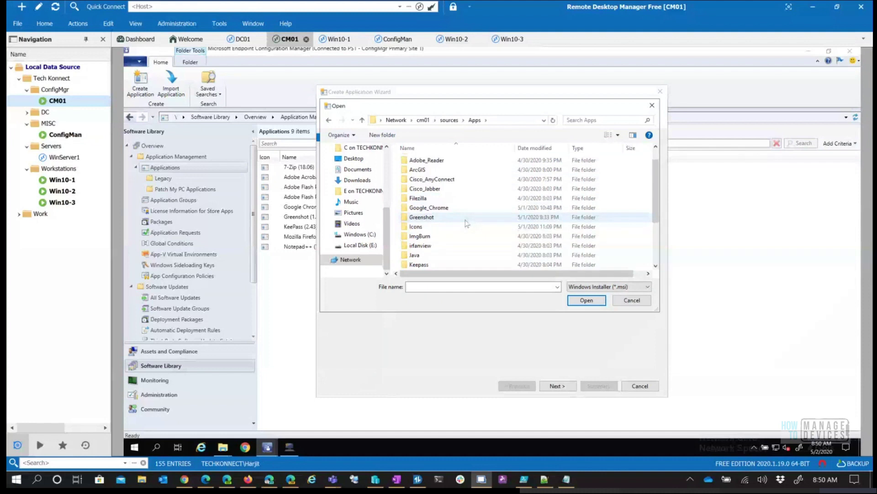
scroll(467, 223, "down", 1)
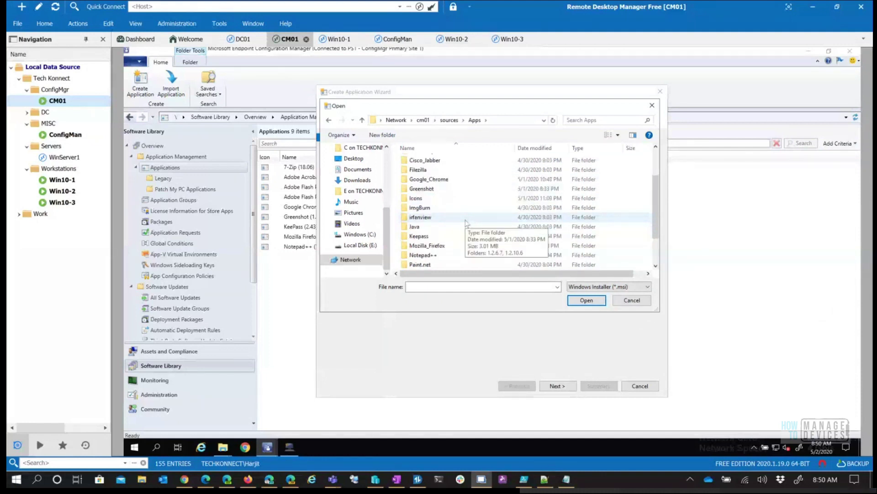
scroll(466, 206, "up", 2)
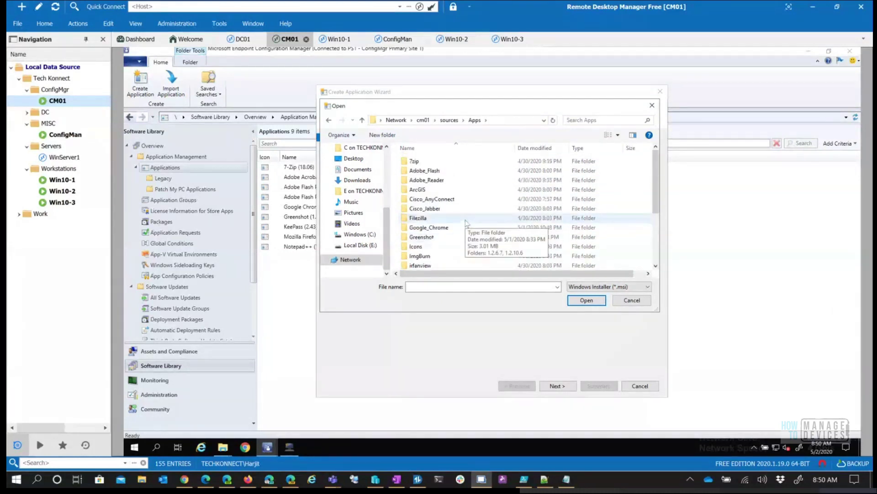
double_click(470, 171)
double_click(462, 162)
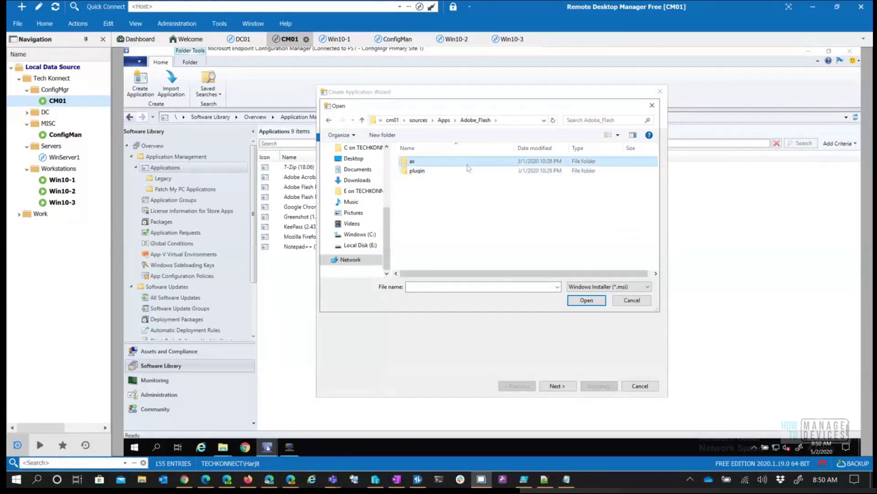
double_click(473, 162)
left_click(475, 161)
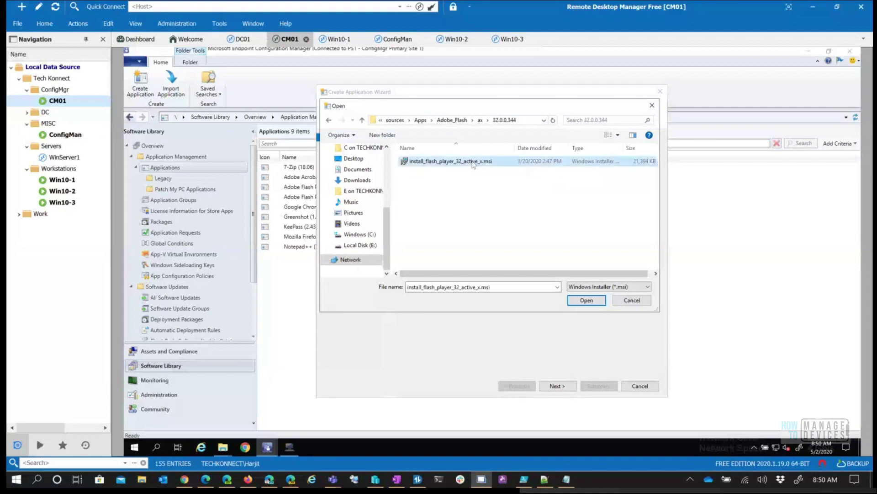
left_click(586, 301)
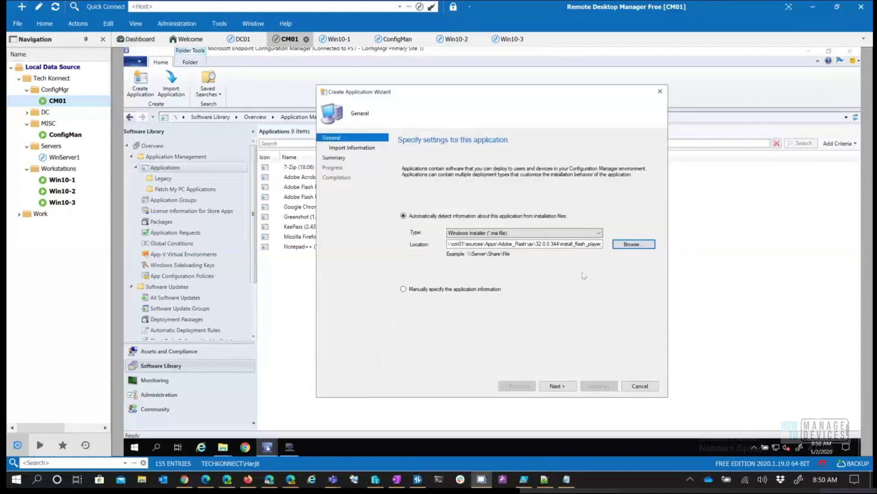
Step: Import the Flash Player MSI information and keep the install behavior as Install for system
left_click(558, 387)
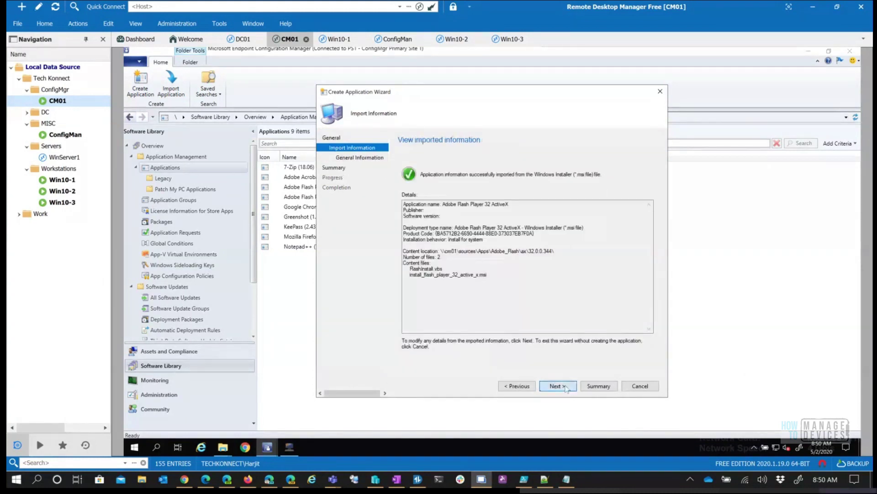
left_click(565, 387)
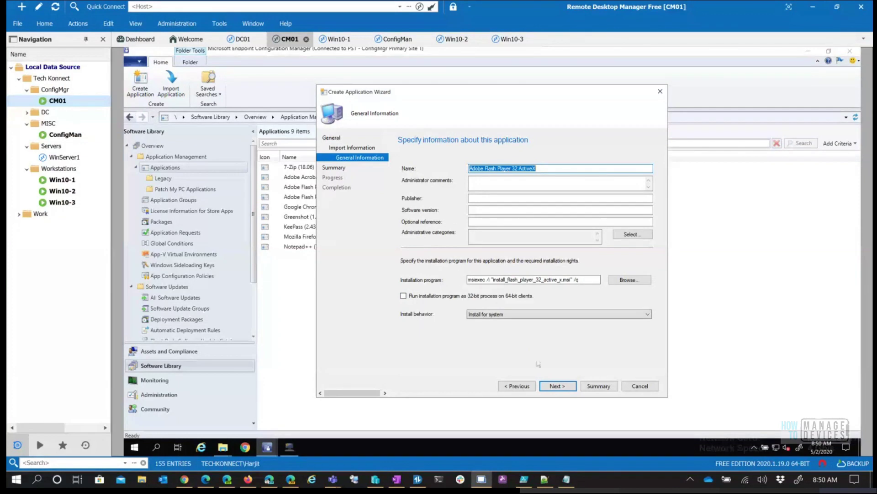
left_click(637, 479)
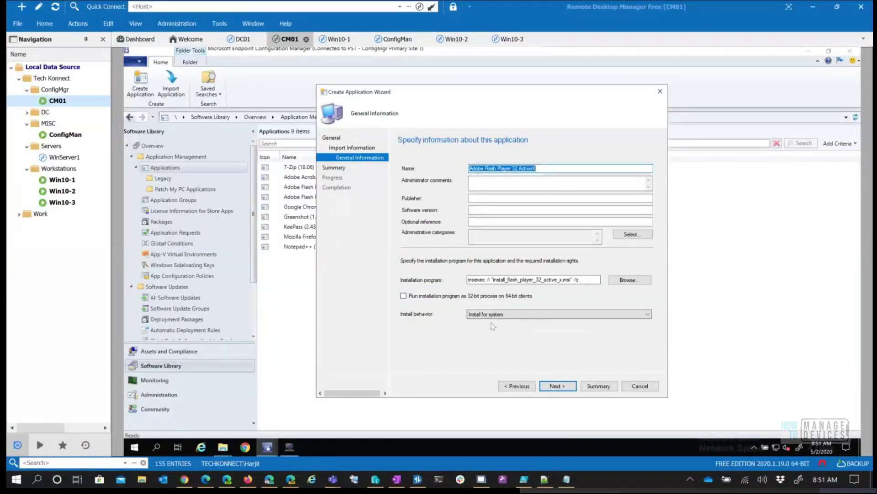
left_click(504, 316)
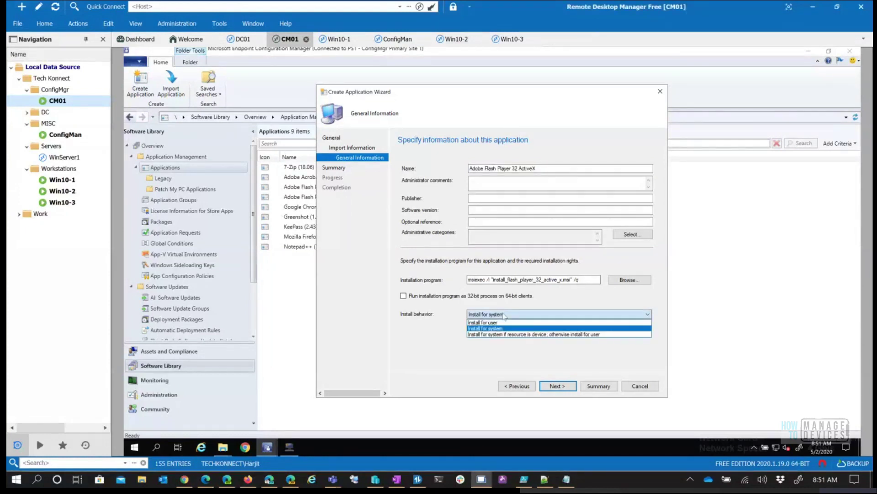
left_click(501, 329)
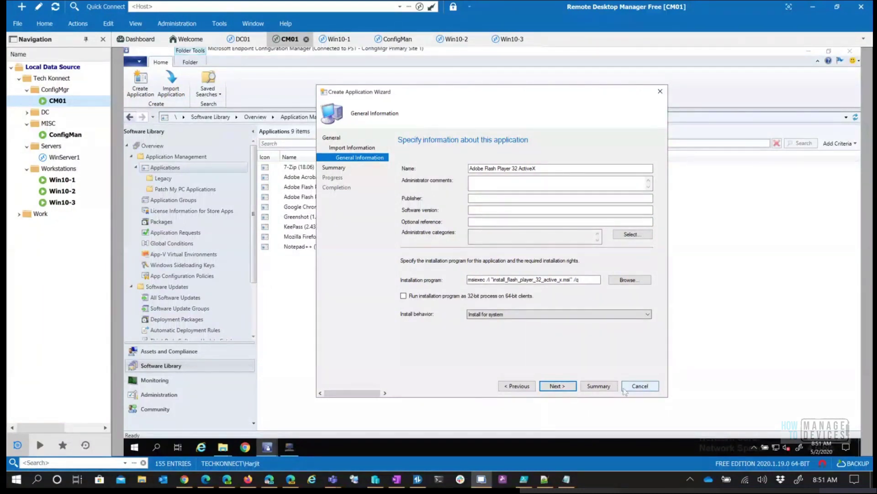
Step: Go back and switch to manually specifying the application information, view its general information page, and cancel the application creation
left_click(524, 386)
left_click(524, 386)
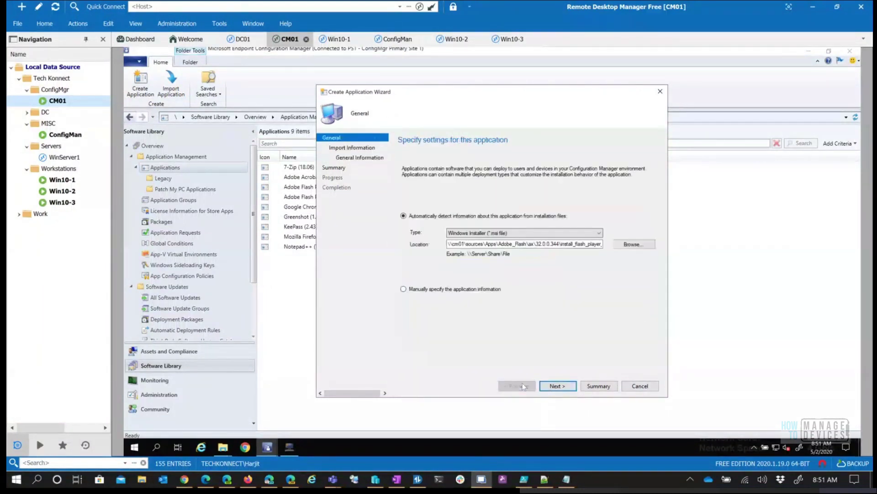
left_click(450, 290)
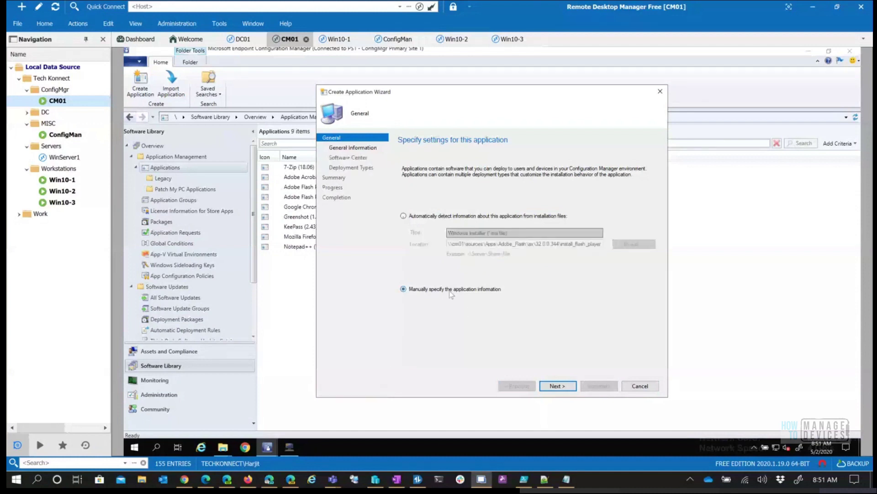
left_click(558, 386)
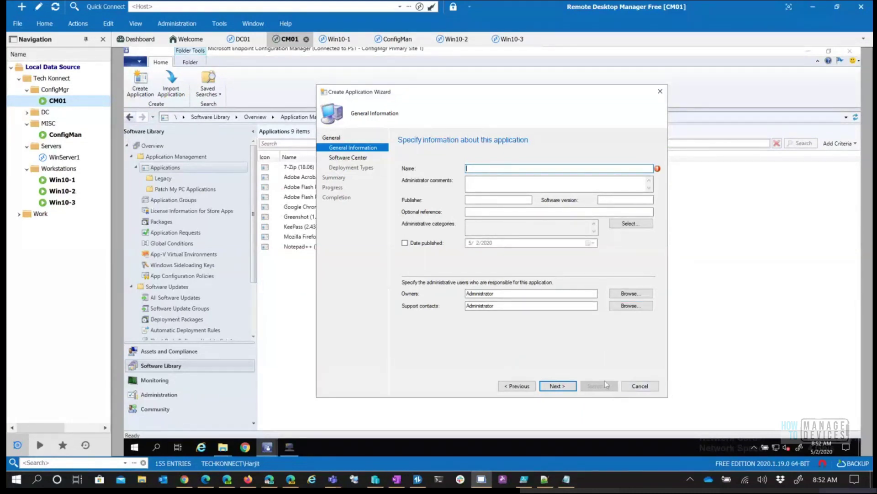
left_click(650, 386)
left_click(516, 279)
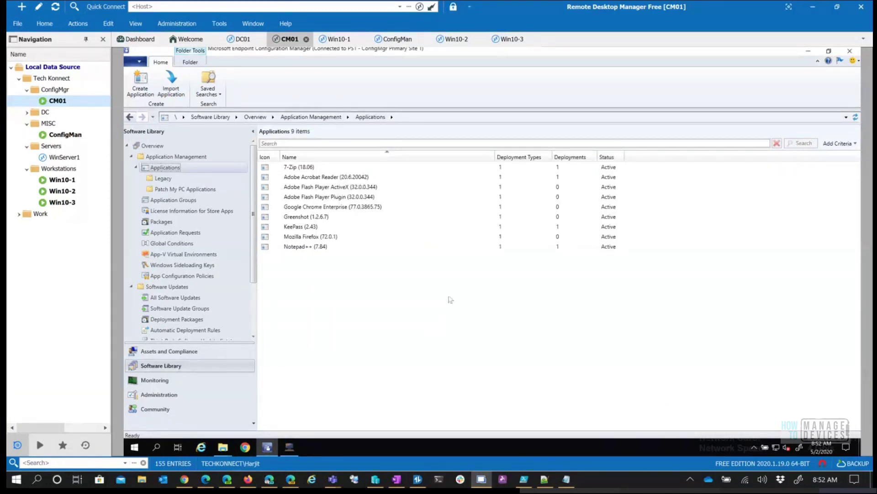
Step: View the applications in the Legacy folder, return to the main applications list, and open the properties of 7-Zip (18.06)
left_click(163, 178)
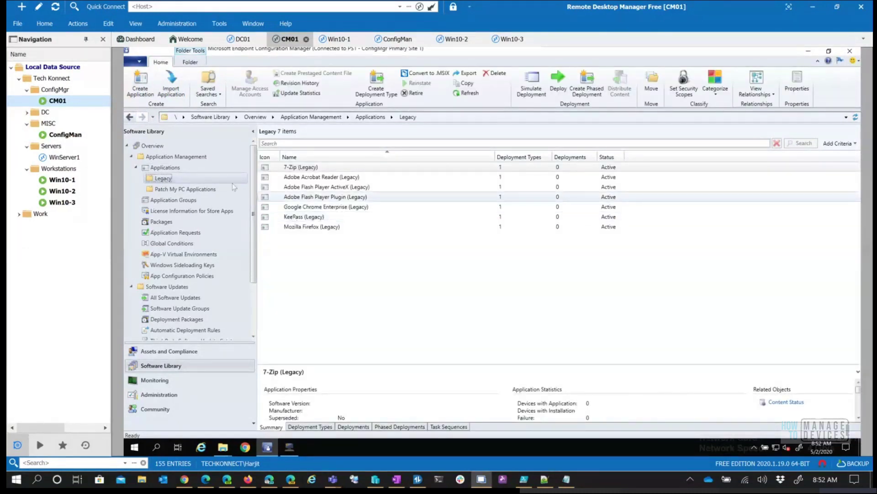
left_click(187, 169)
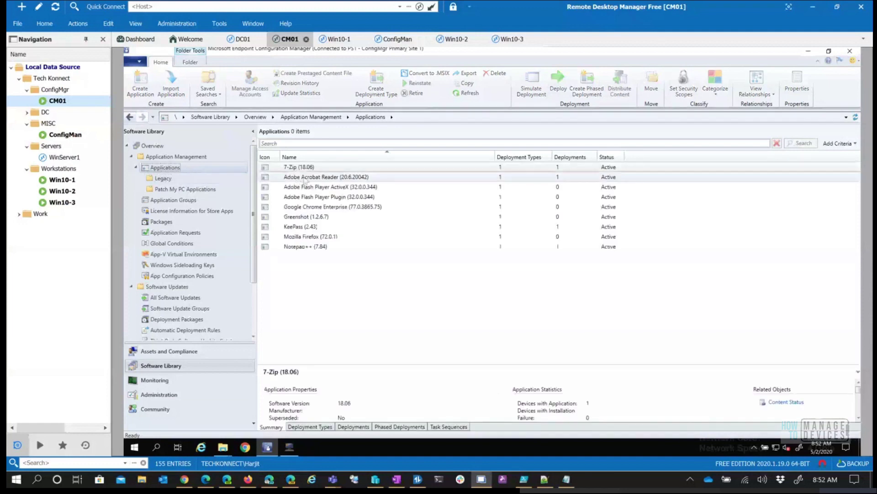
right_click(342, 173)
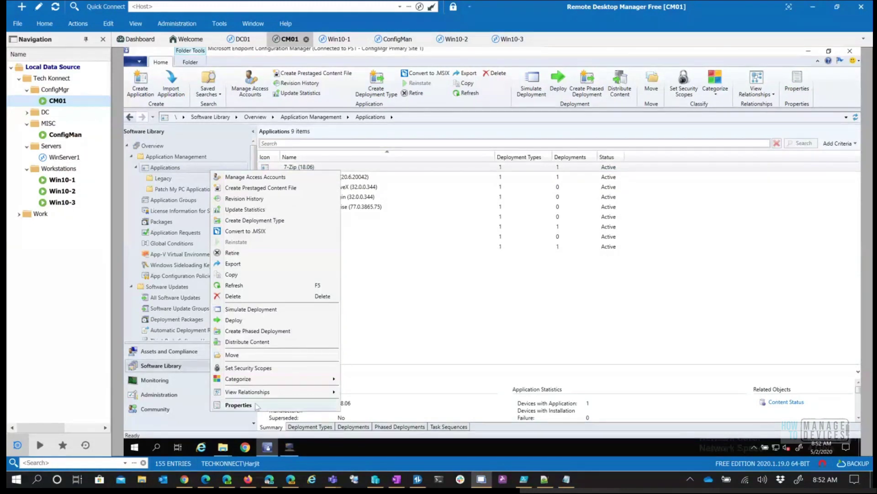
left_click(238, 405)
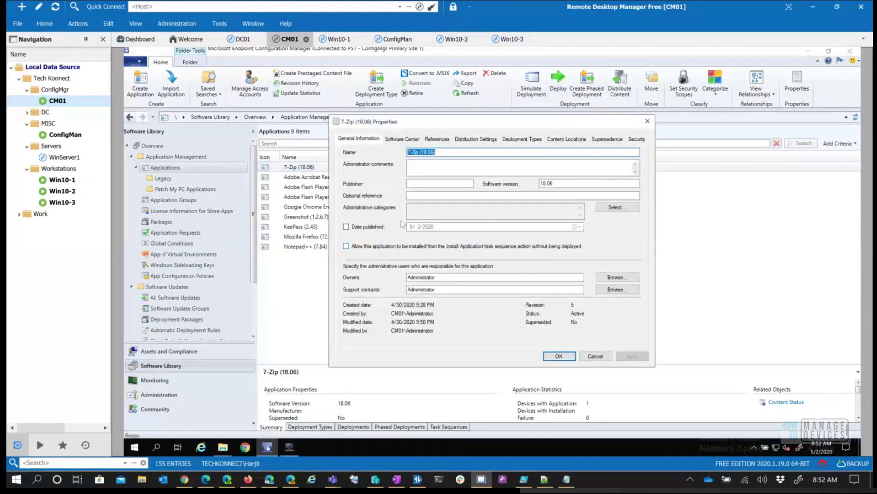
left_click_drag(481, 126, 424, 132)
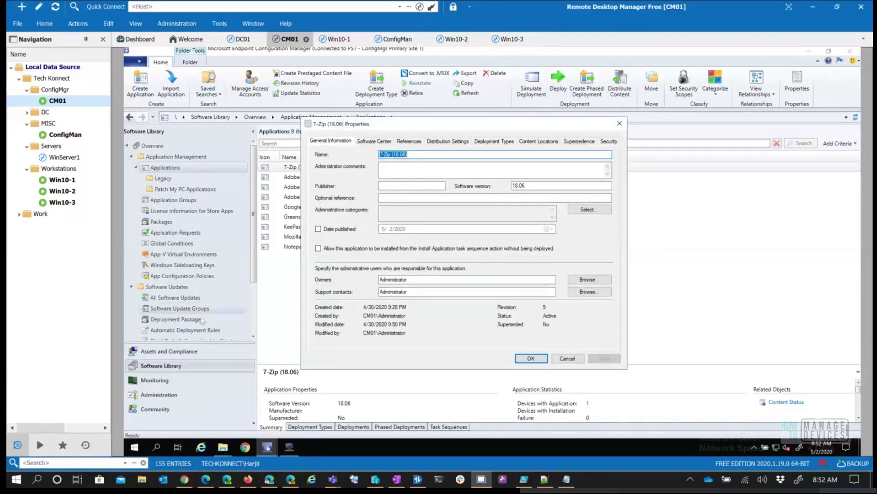
Step: Review 7-Zip's Software Center, distribution and deployment type settings, and open its Windows Installer deployment type for editing
left_click(375, 141)
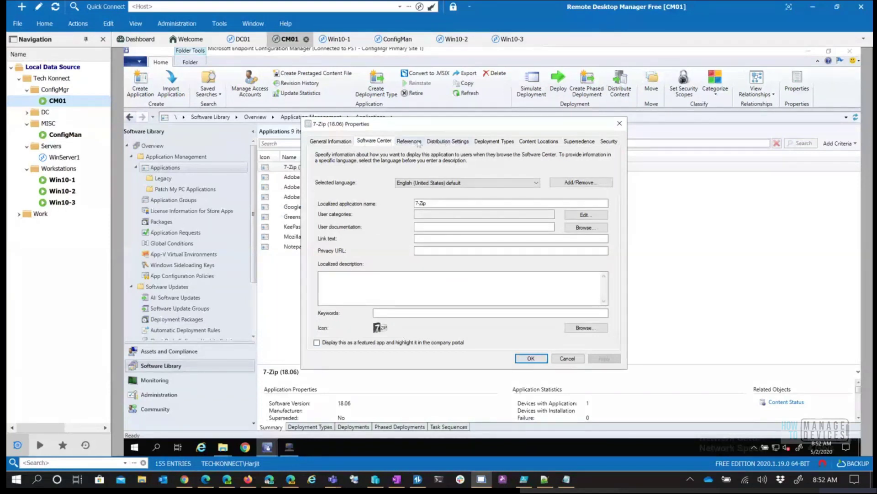
left_click(451, 141)
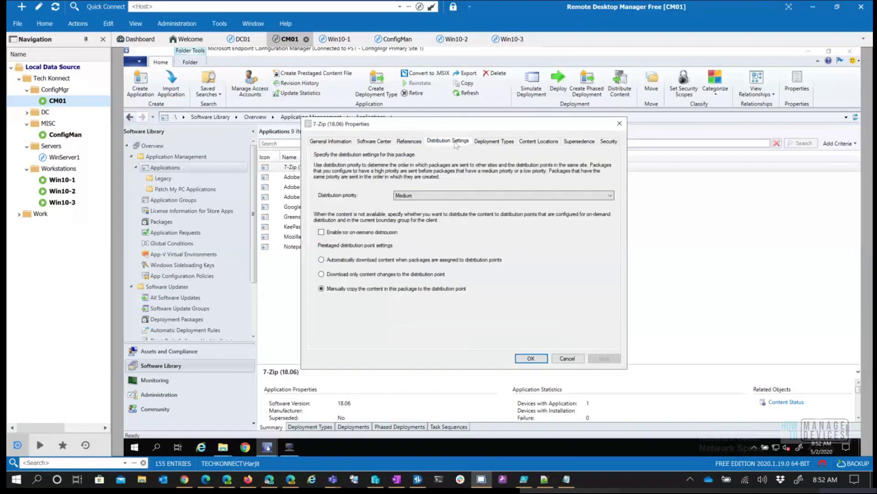
left_click(493, 142)
left_click(403, 209)
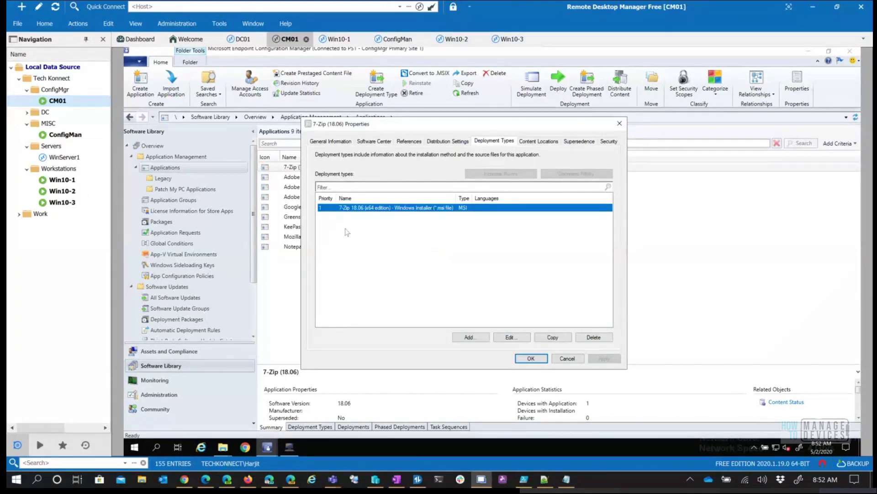
left_click_drag(436, 131, 499, 145)
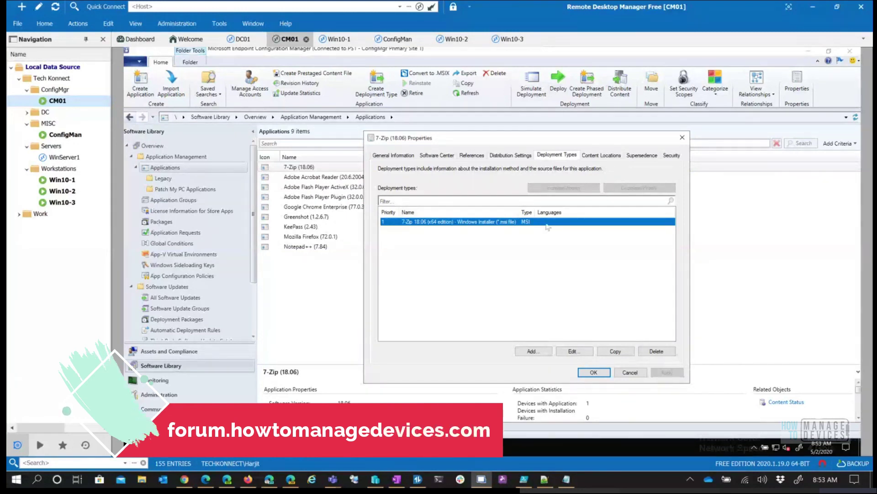
left_click(590, 356)
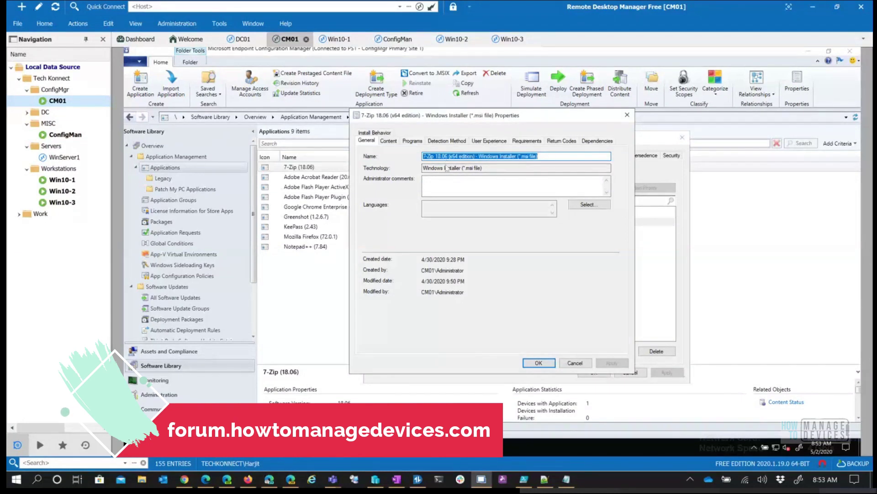
Step: Review the 7-Zip deployment type's content location and its installation and uninstall programs
left_click(393, 142)
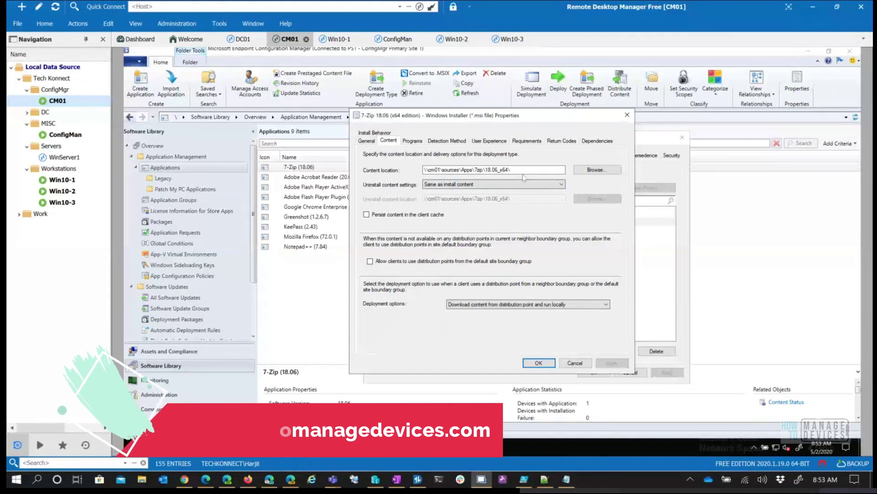
left_click(419, 143)
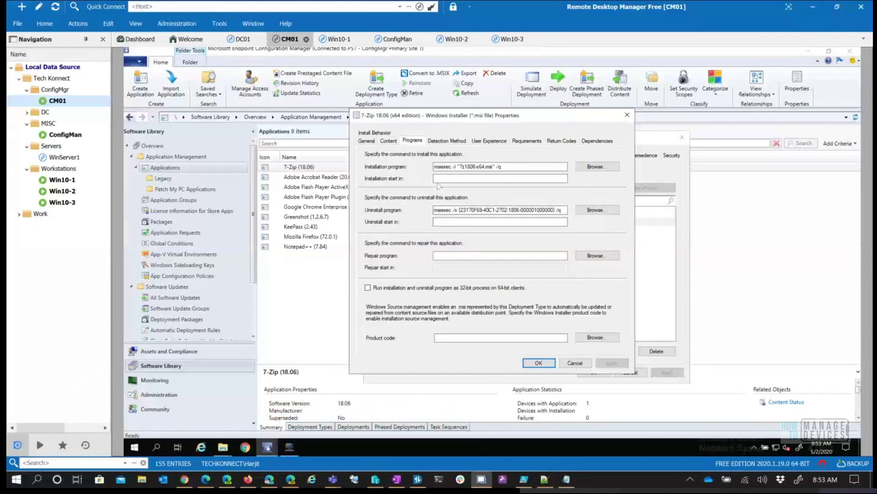
left_click(450, 211)
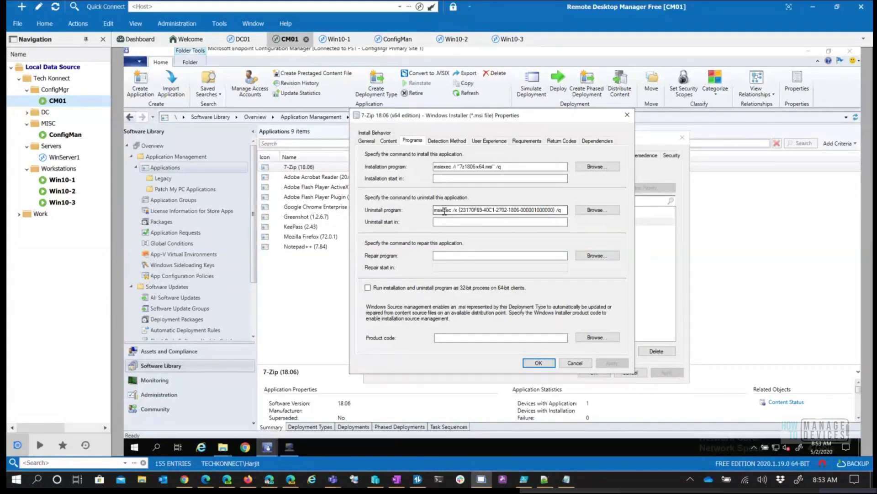
Step: View the deployment type's detection method and open its MSI product code clause for editing
left_click(458, 142)
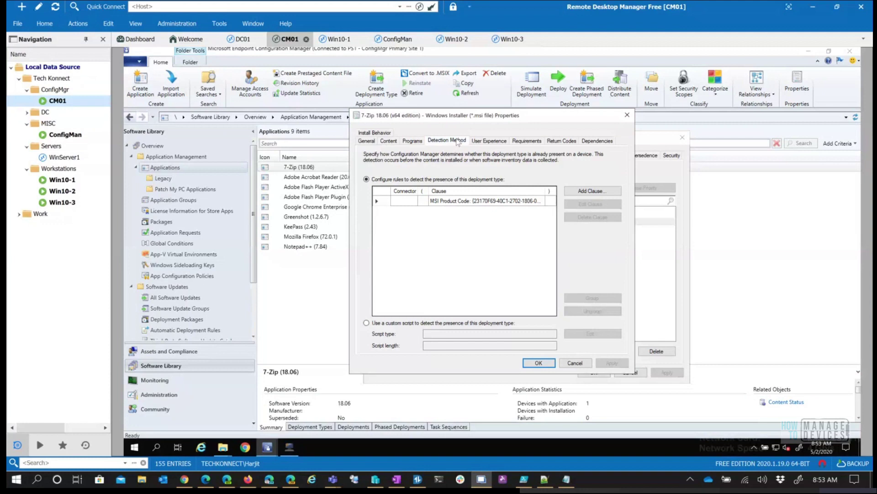
left_click(505, 203)
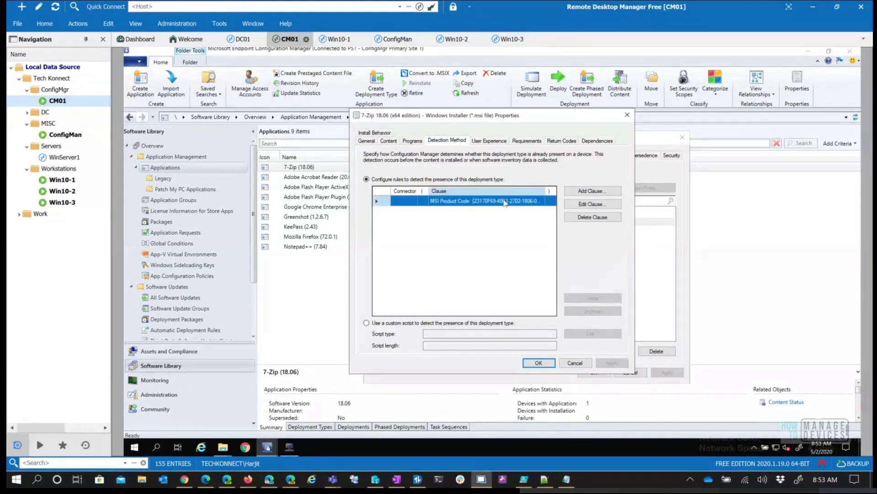
left_click(577, 204)
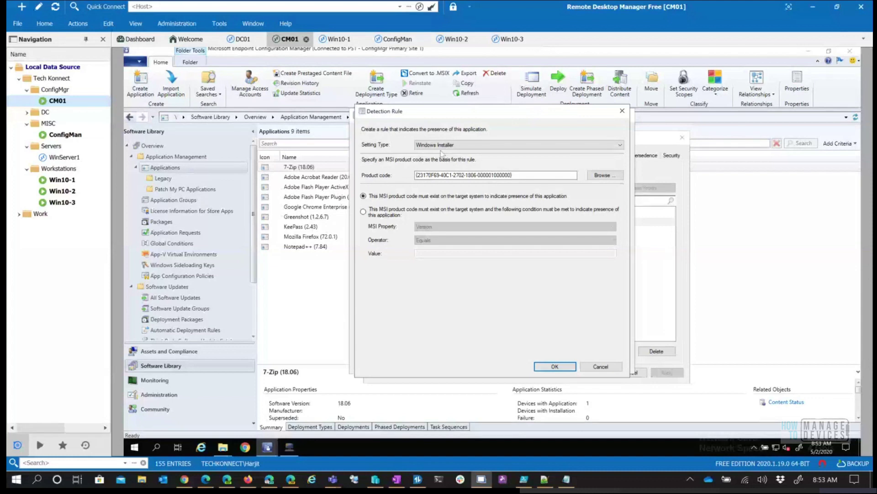
left_click(514, 176)
Step: Change the detection rule's setting type to File System and move the rule dialog aside
left_click(518, 145)
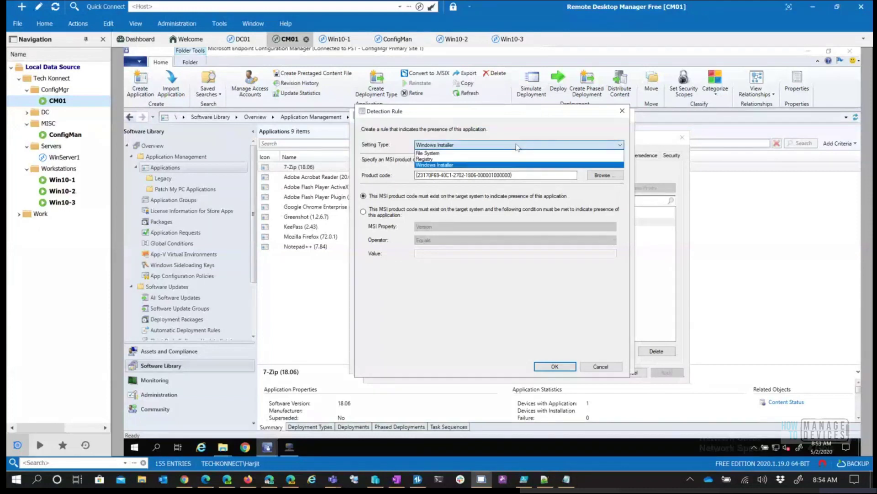
left_click(459, 154)
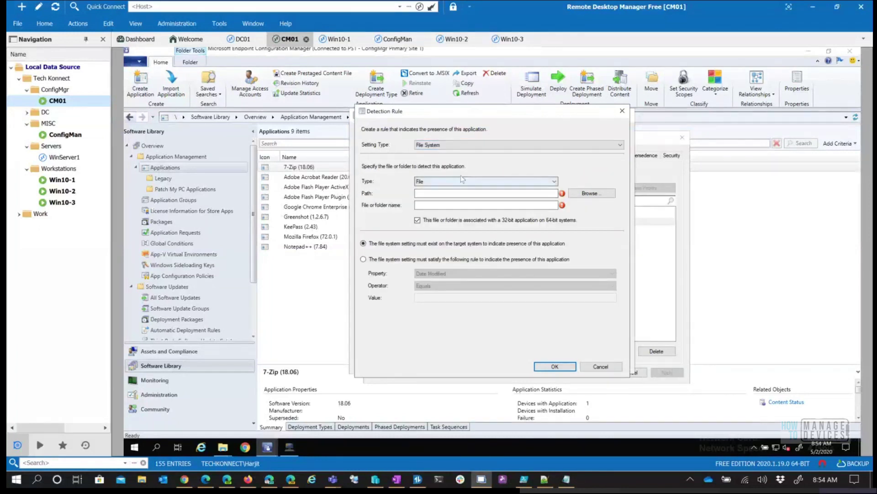
left_click(484, 146)
left_click(484, 145)
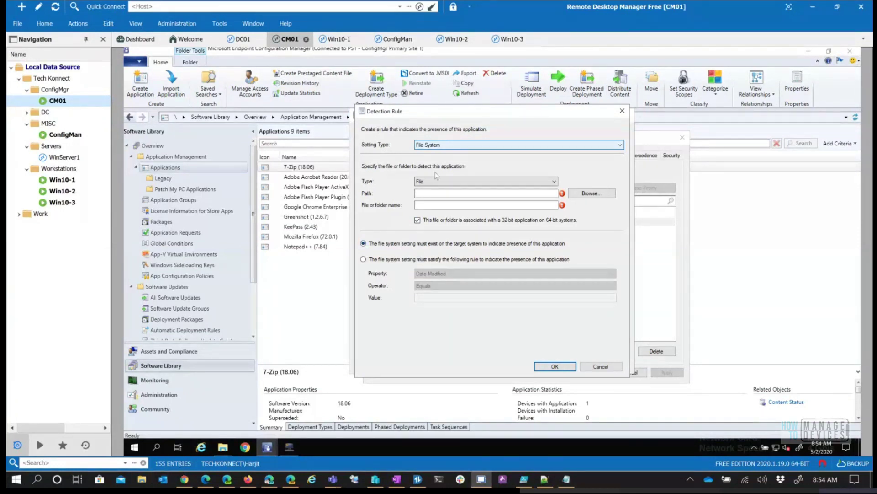
left_click_drag(498, 113, 584, 119)
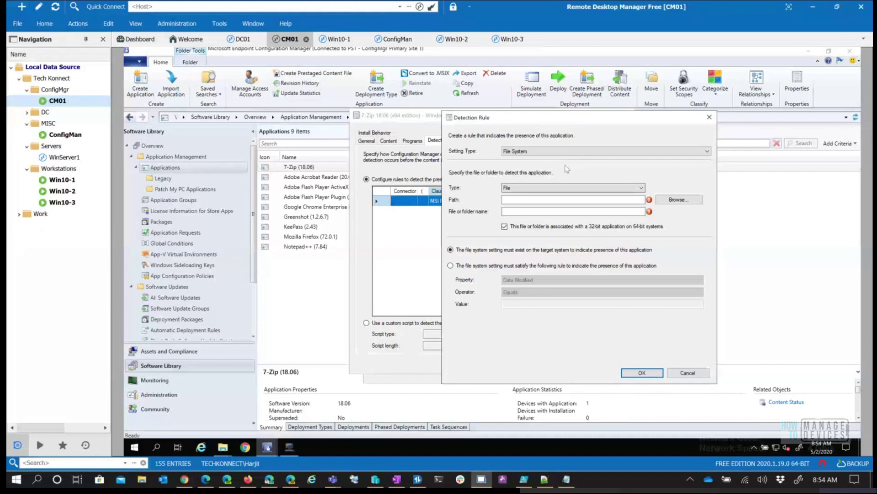
left_click(505, 200)
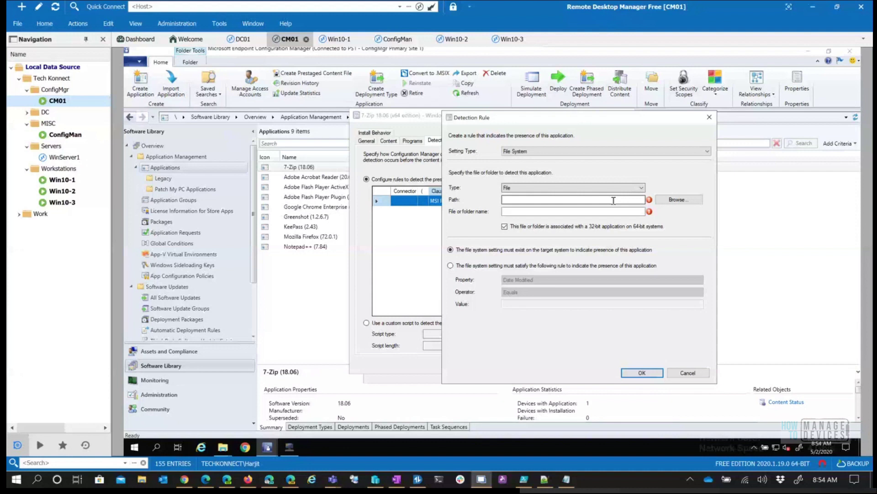
left_click(513, 212)
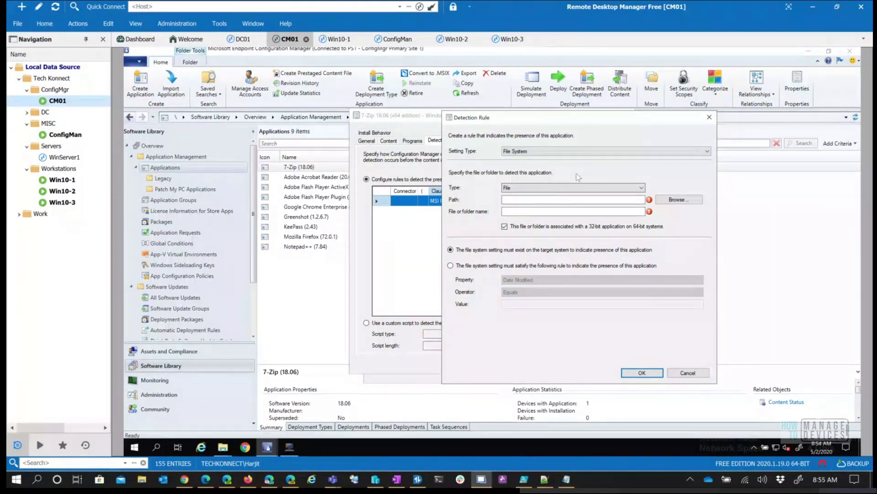
Step: Switch to File Explorer on the local computer and open the C:\Program Files\7-Zip folder
left_click(145, 484)
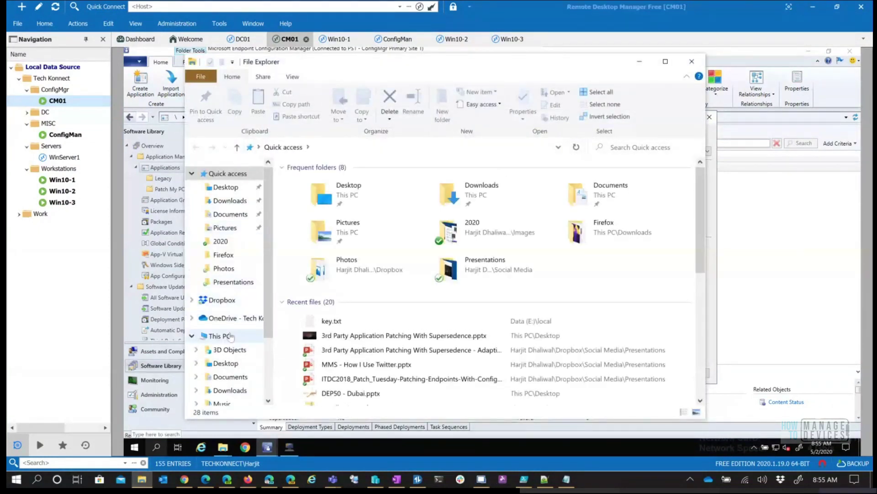
scroll(226, 361, "down", 2)
left_click(228, 368)
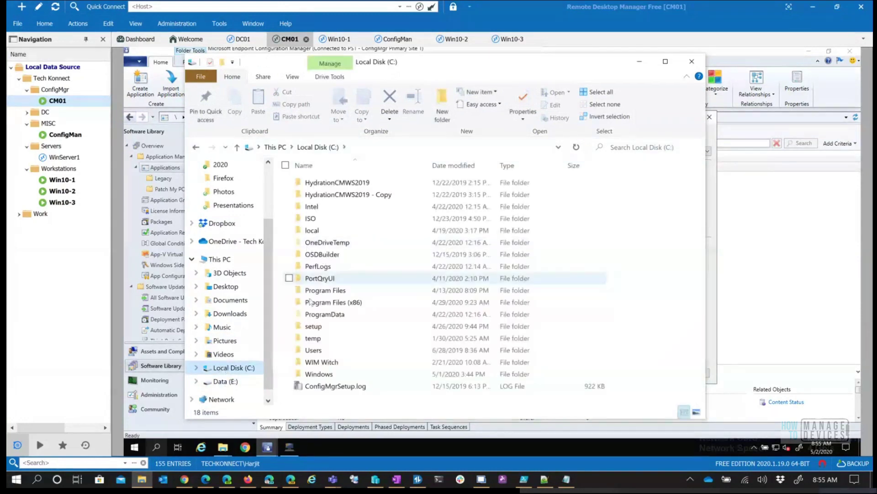
double_click(354, 303)
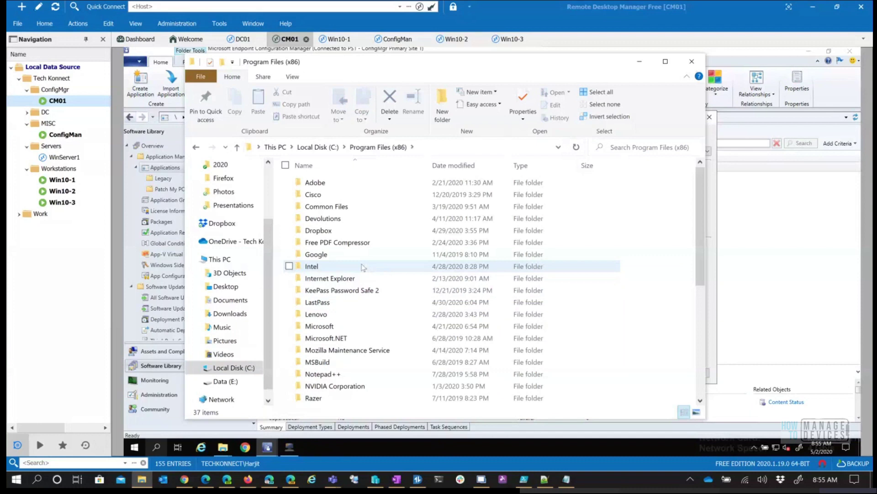
key("alt+Left")
left_click(342, 292)
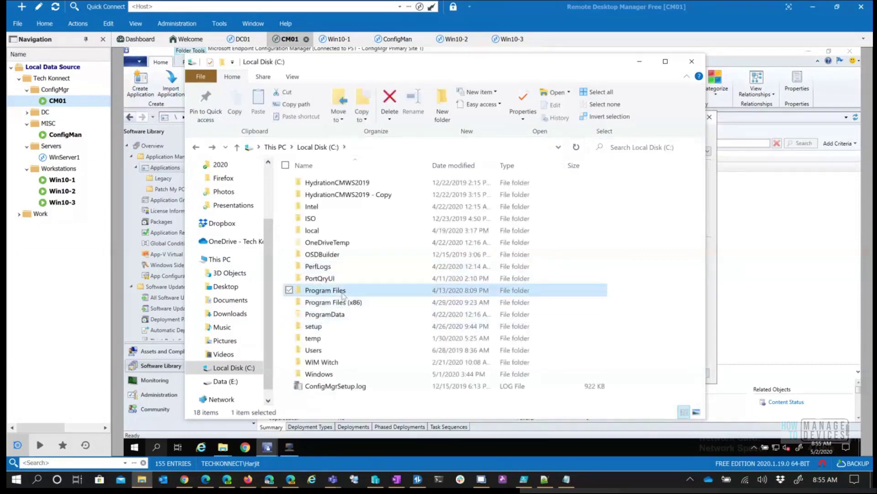
double_click(342, 291)
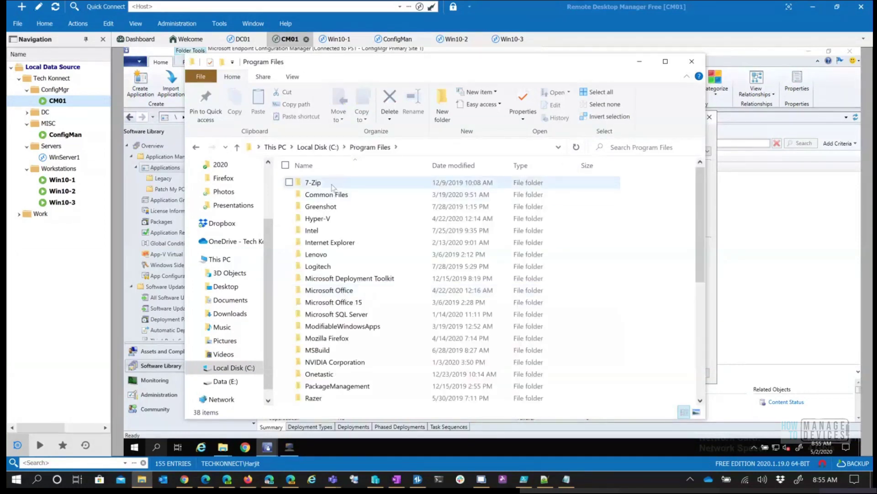
double_click(326, 182)
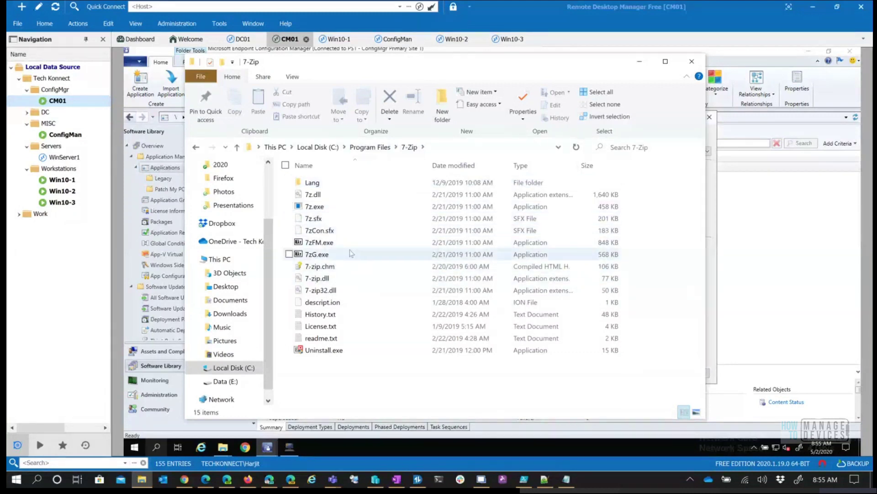
Step: Check the file version in the detailed properties of 7z.exe and close the properties without changes
left_click(346, 210)
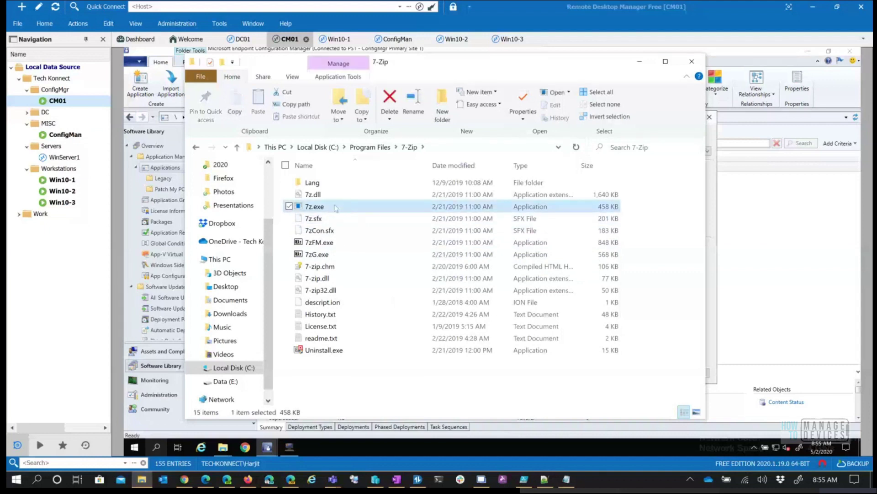
left_click(318, 197)
left_click(323, 208)
mouse_move(356, 210)
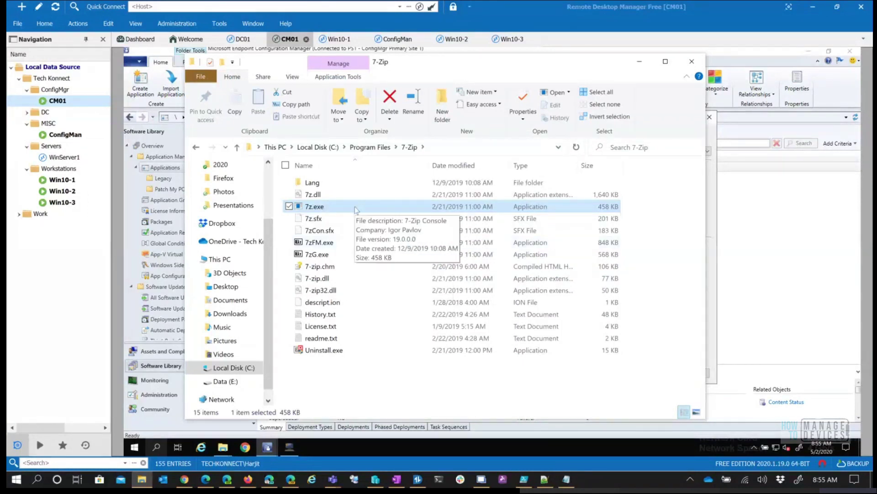
right_click(356, 208)
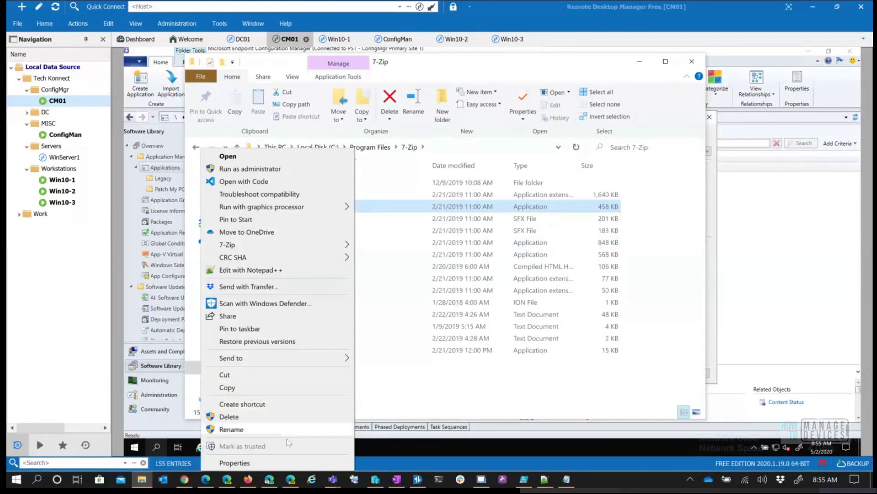
left_click(234, 462)
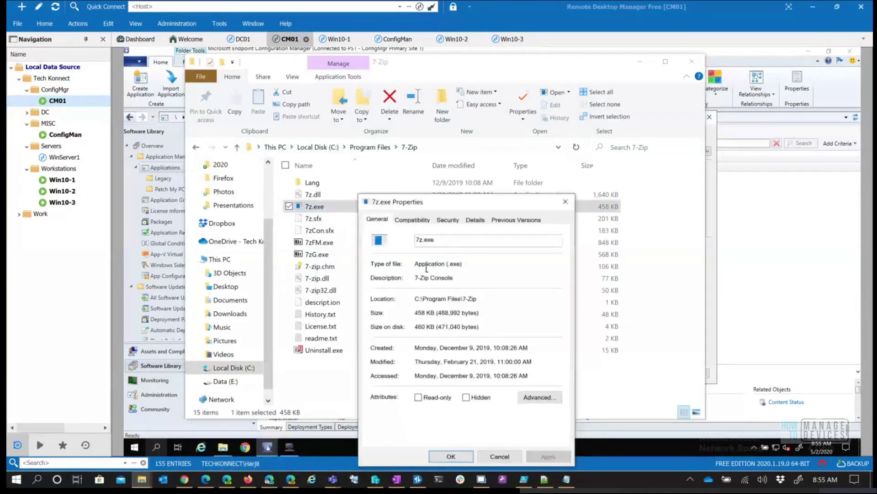
left_click_drag(455, 186, 426, 134)
left_click(440, 153)
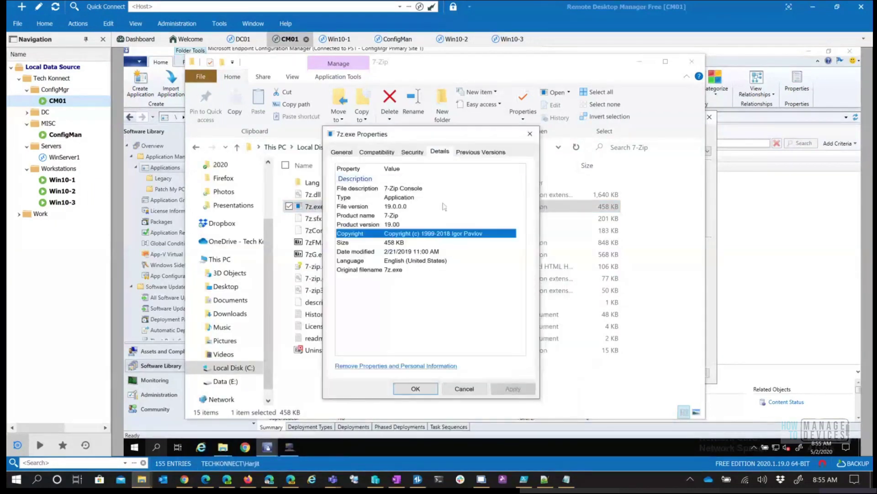
left_click(388, 199)
left_click(397, 208)
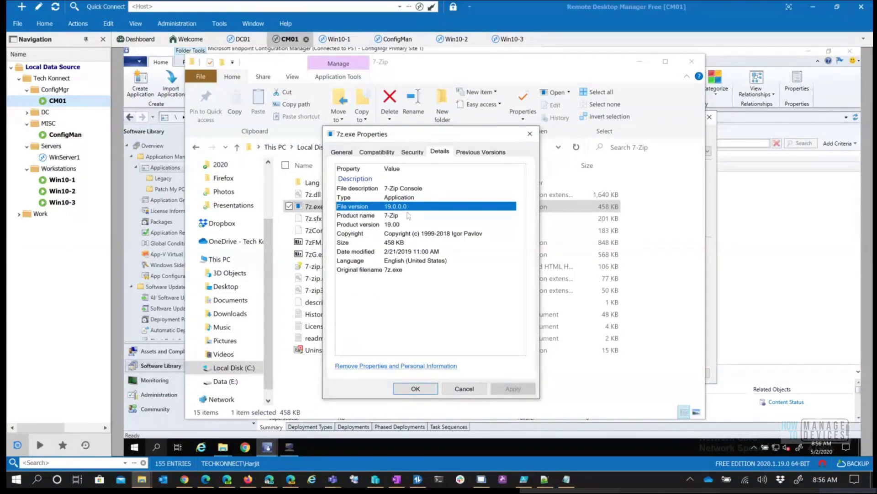
left_click(462, 388)
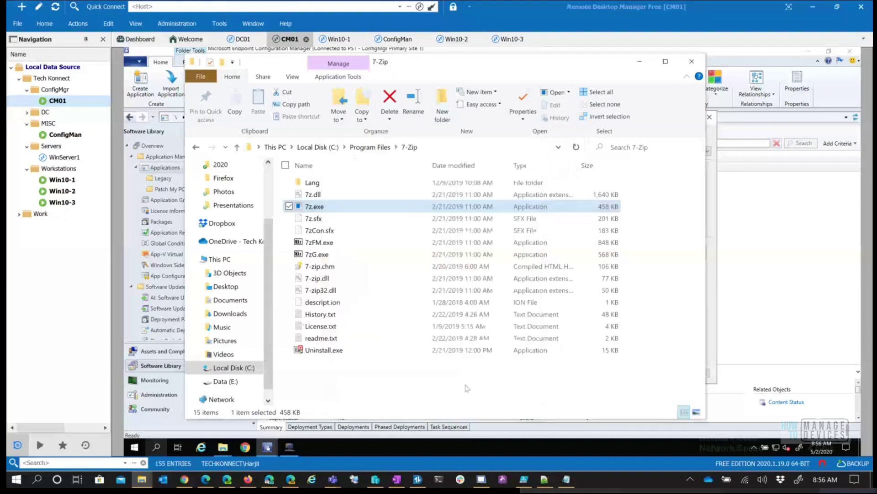
Step: Check the file version in the detailed properties of 7z.dll, close them, and return to the detection rule
left_click(334, 197)
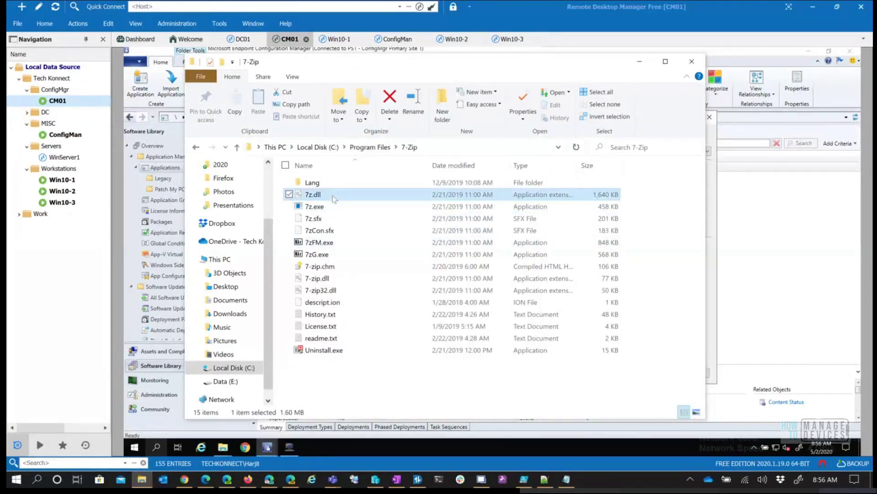
right_click(335, 198)
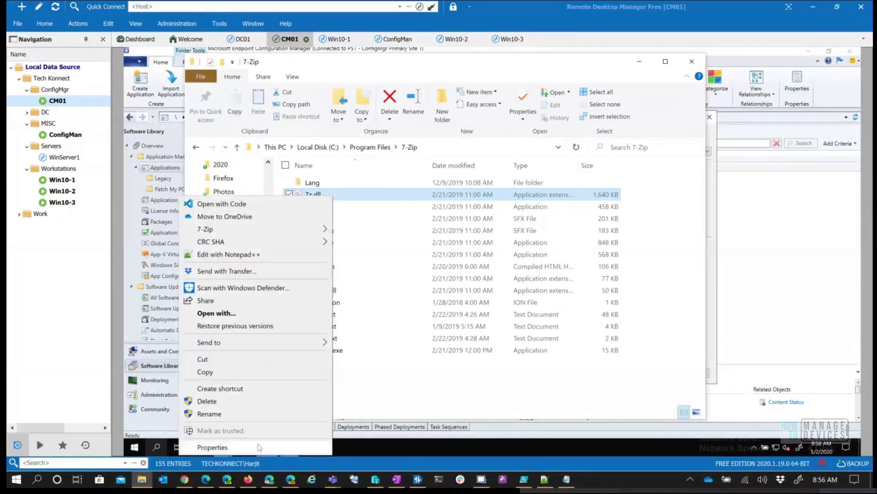
left_click(213, 447)
left_click(412, 220)
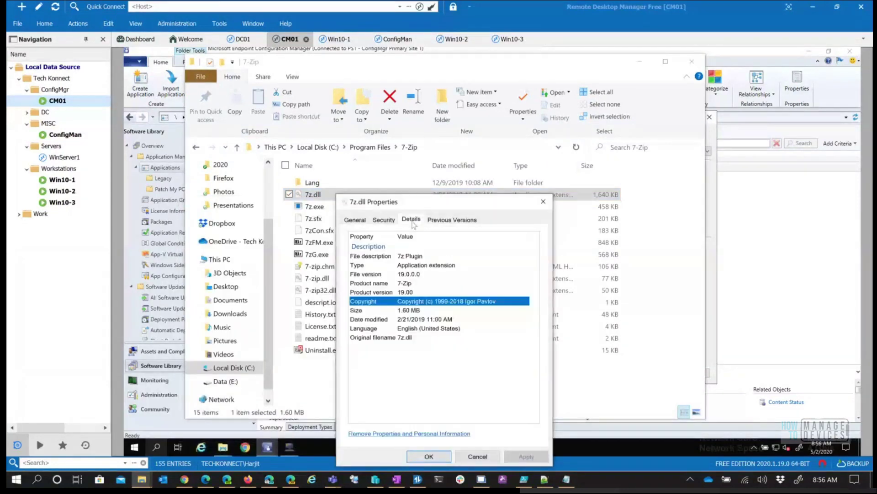
left_click(410, 275)
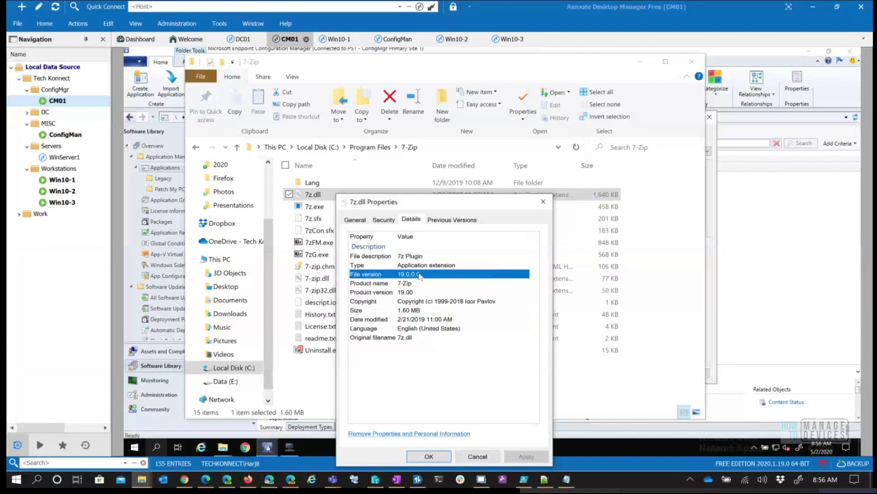
left_click(479, 457)
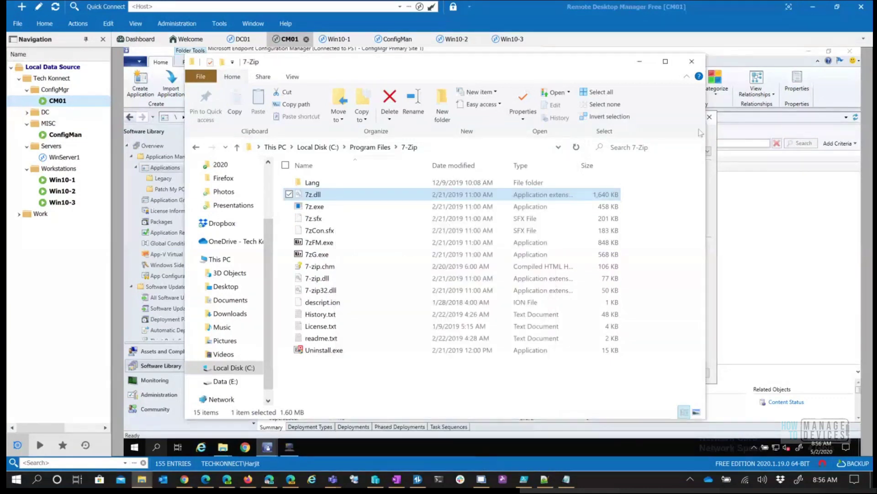
left_click(691, 63)
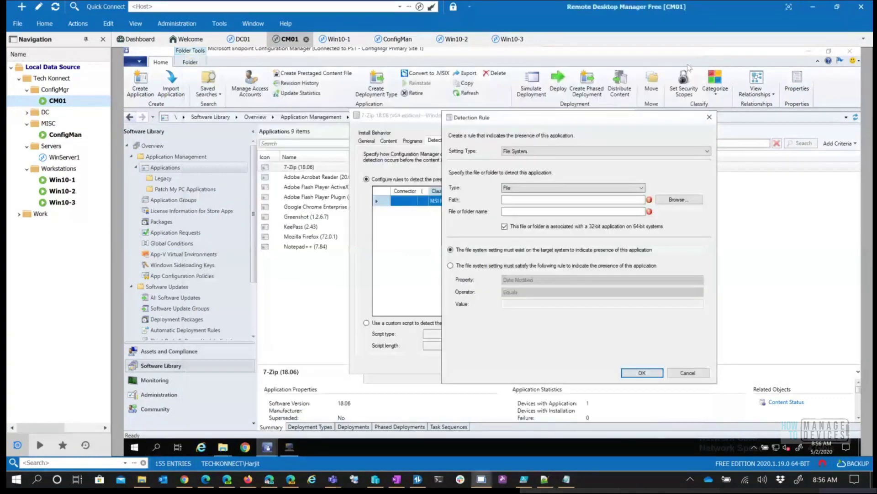
Step: Set the detection rule's path to %ProgramFiles%\7zip\ and its file name to 7zip.exe
left_click(539, 198)
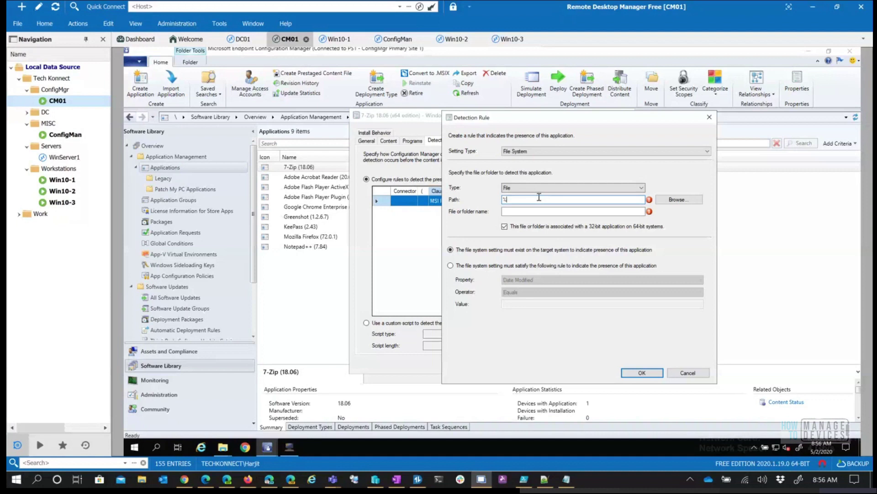
type("gramFiles%\\7z")
type("ip\\")
left_click(538, 211)
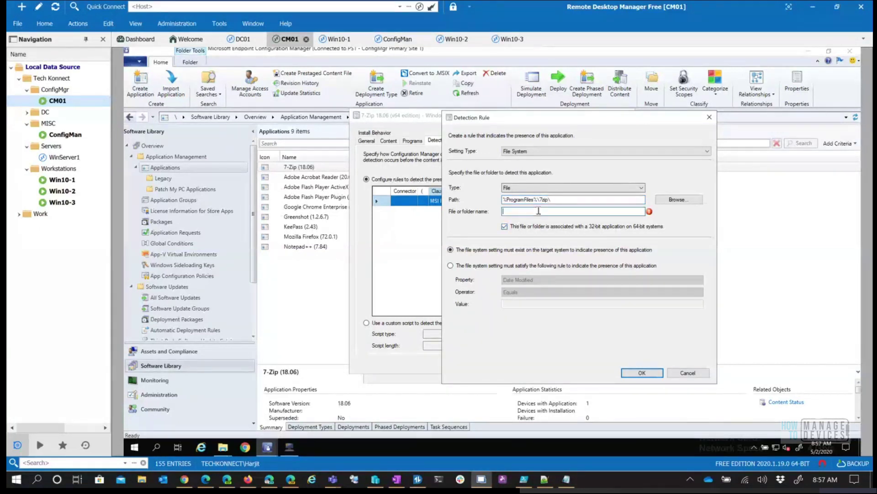
type("7zip")
Step: Make the detection rule require the file's Version property to equal 19.0.0.0
left_click(476, 266)
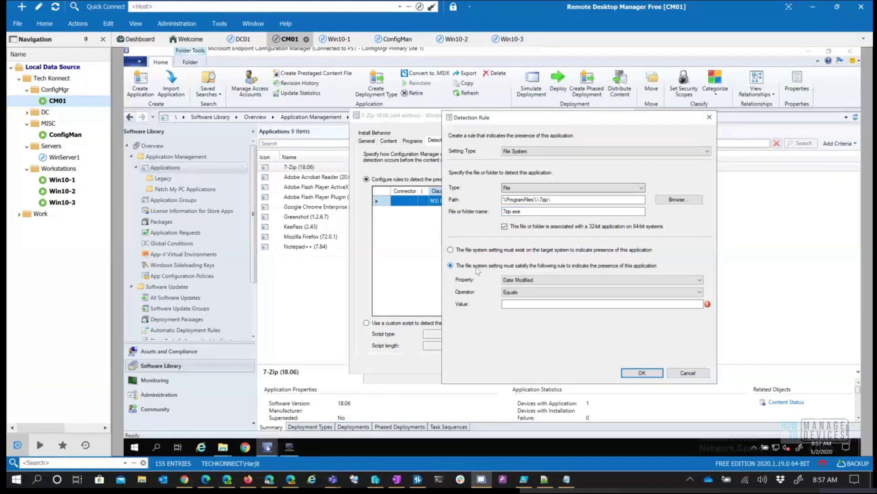
left_click(550, 284)
left_click(529, 303)
left_click(530, 304)
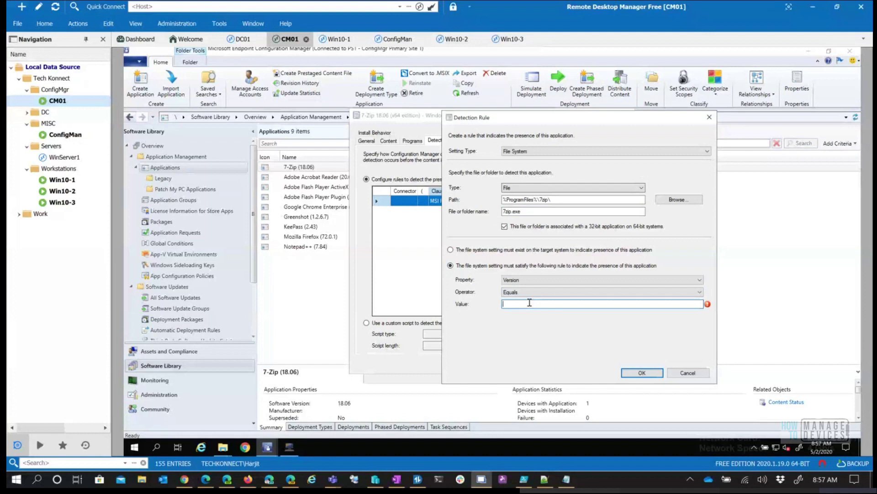
type("19.0.0.0")
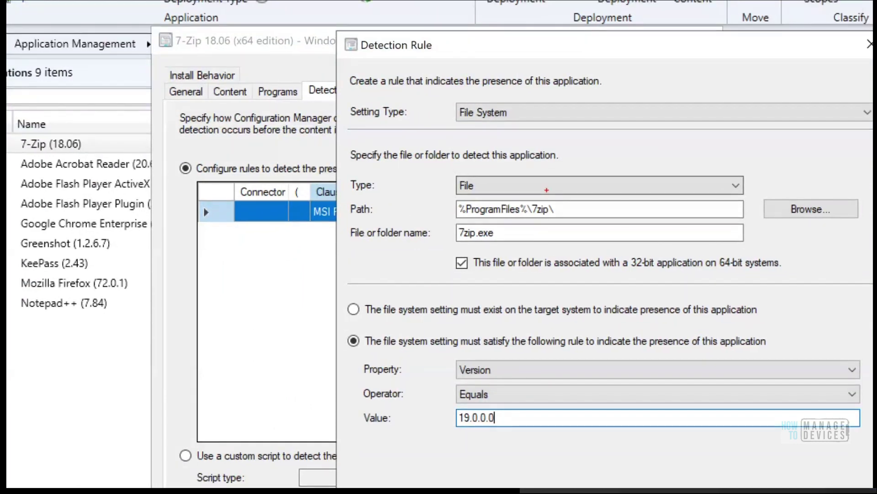
mouse_move(453, 189)
left_mouse_down()
mouse_move(505, 242)
mouse_move(581, 218)
mouse_move(484, 170)
mouse_move(415, 200)
mouse_move(457, 210)
left_mouse_up()
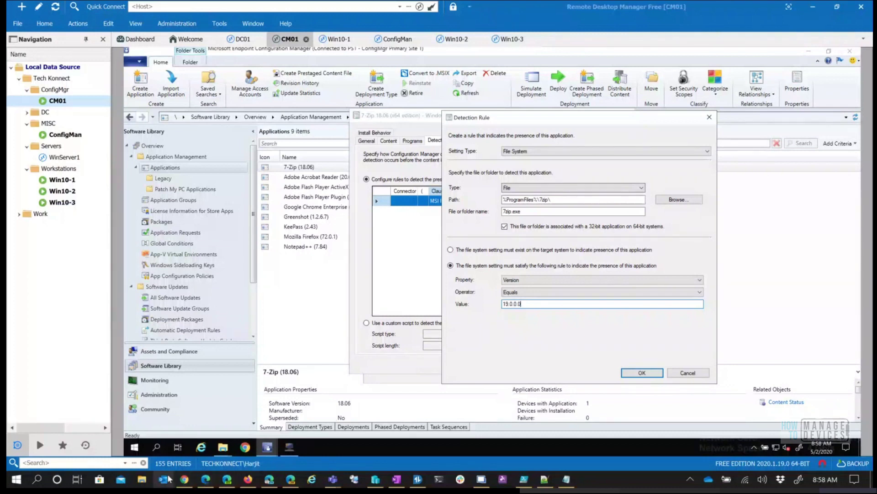
Step: Compare the local C: drive's Program Files and Program Files (x86) folders in File Explorer, close it, and discard the detection rule changes
left_click(143, 484)
scroll(242, 330, "down", 2)
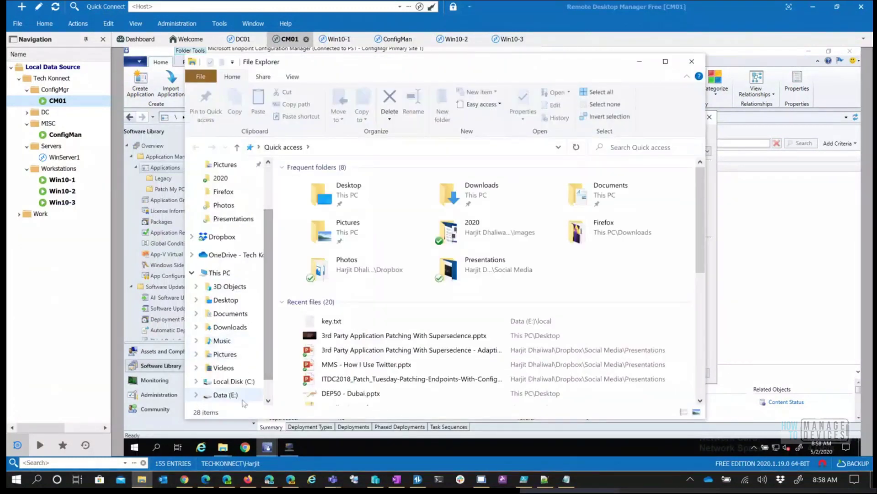
left_click(233, 381)
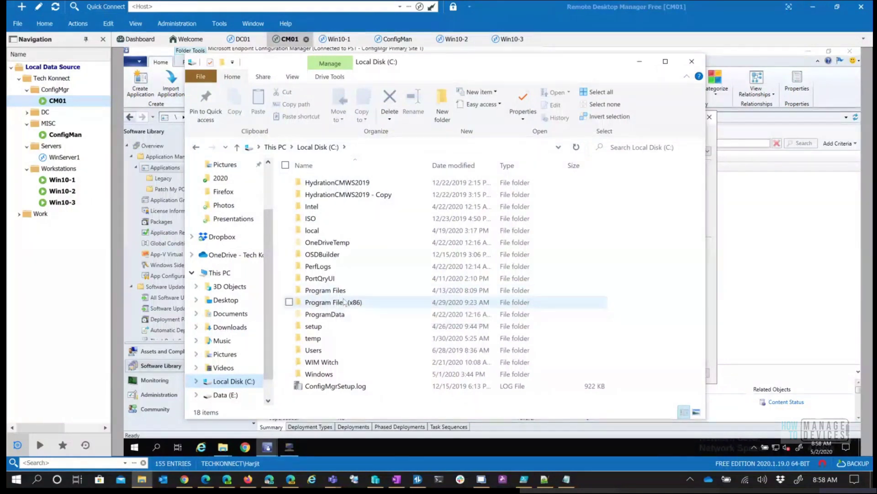
mouse_move(343, 302)
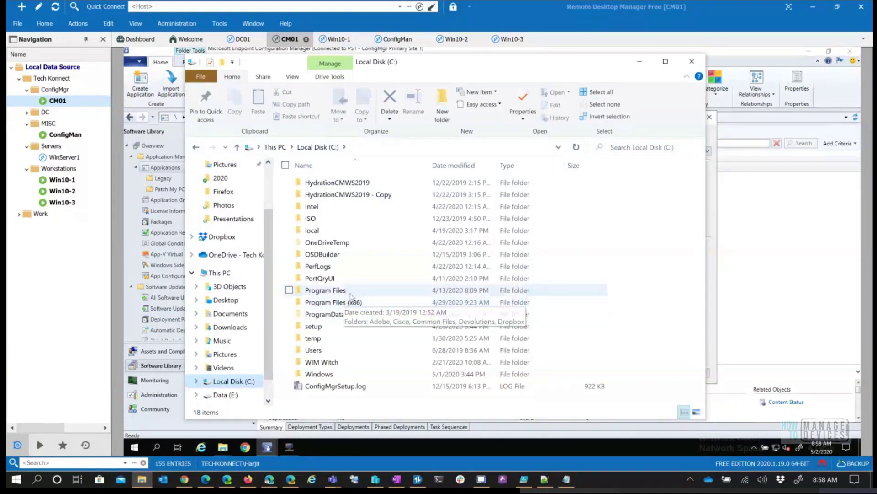
double_click(349, 291)
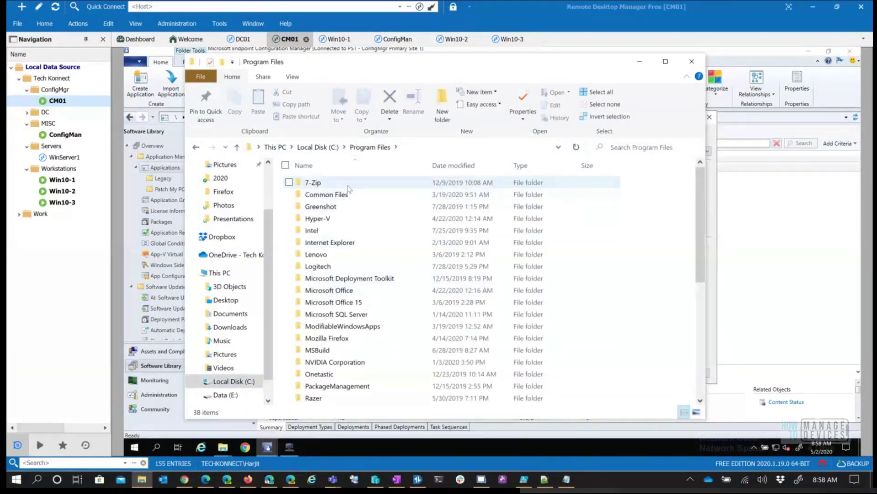
key("alt+Left")
double_click(360, 302)
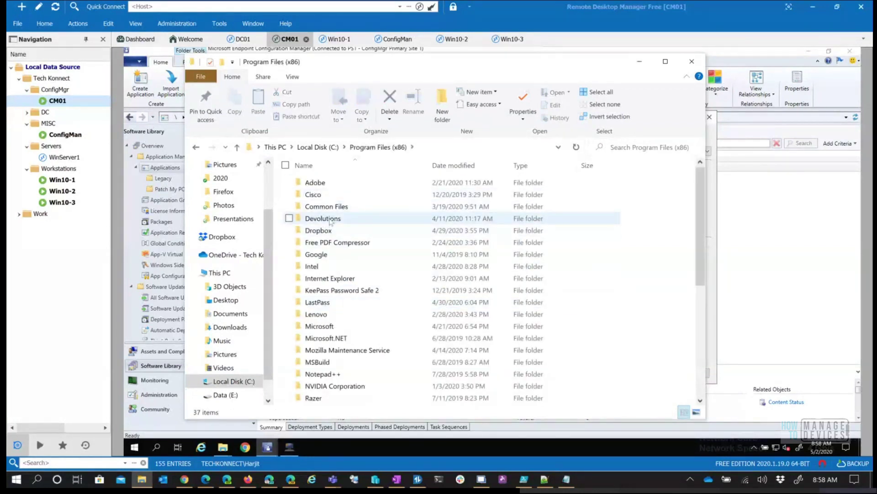
key("alt+Left")
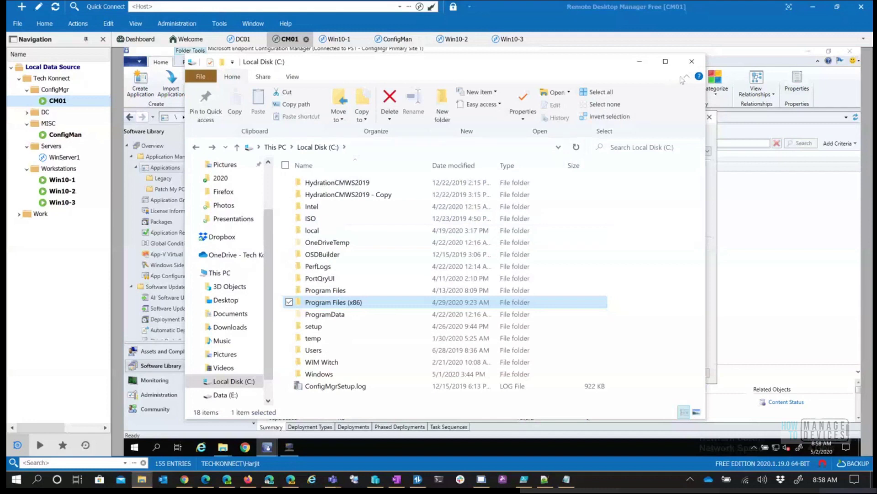
left_click(692, 61)
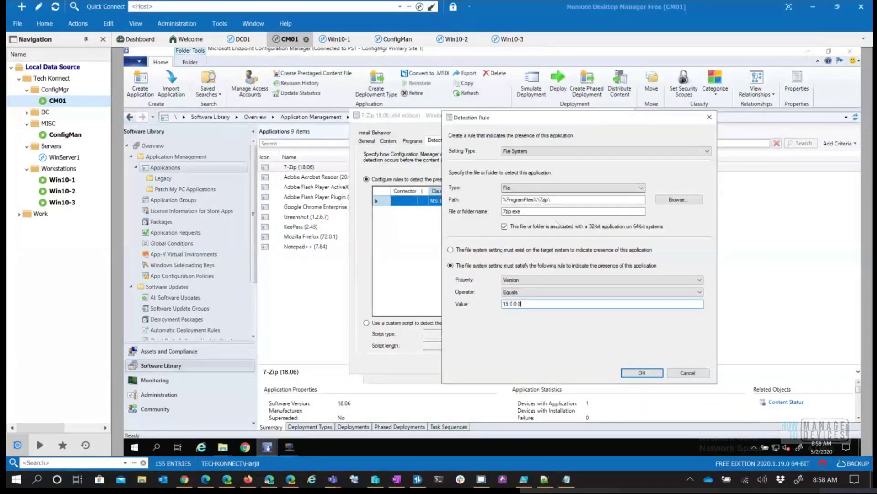
left_click(688, 373)
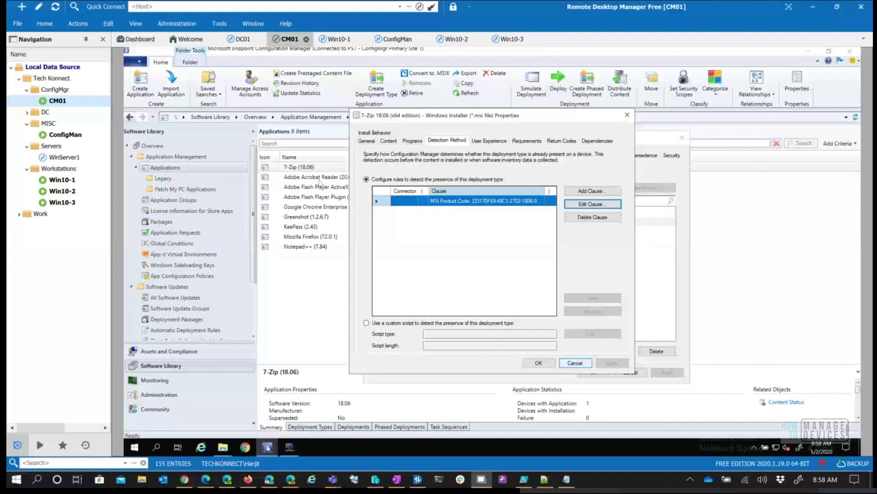
Step: Set the deployment type's installation behavior to Install for system, with the logon requirement Whether or not a user is logged on
left_click(487, 140)
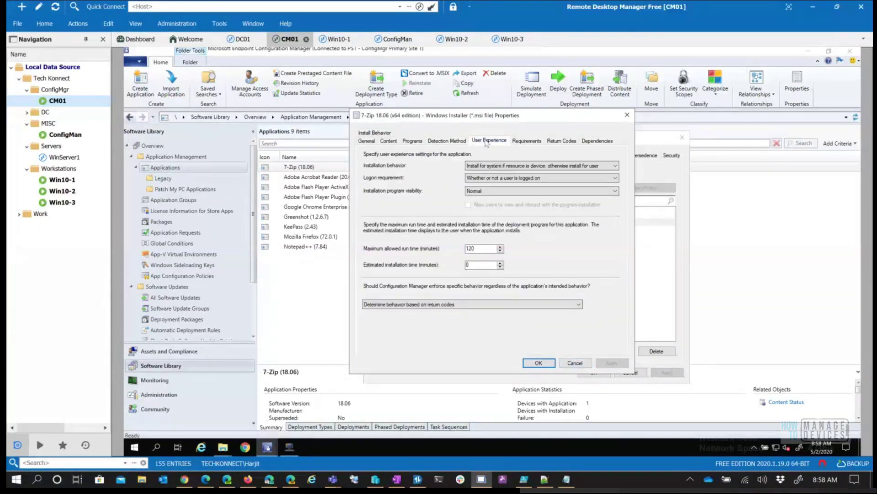
left_click(587, 167)
left_click(513, 179)
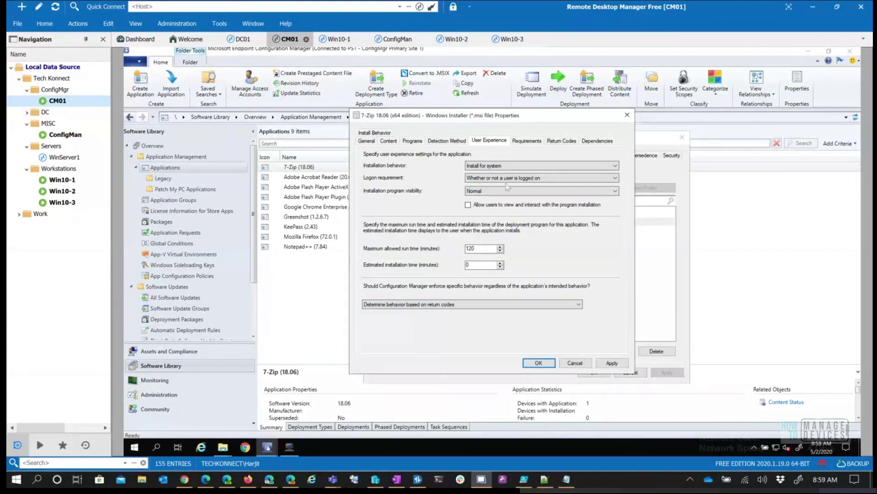
left_click(521, 179)
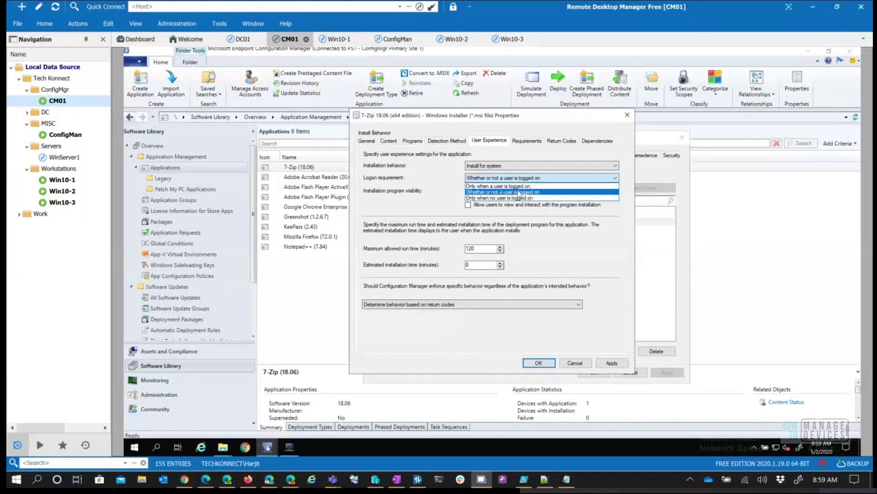
left_click(520, 192)
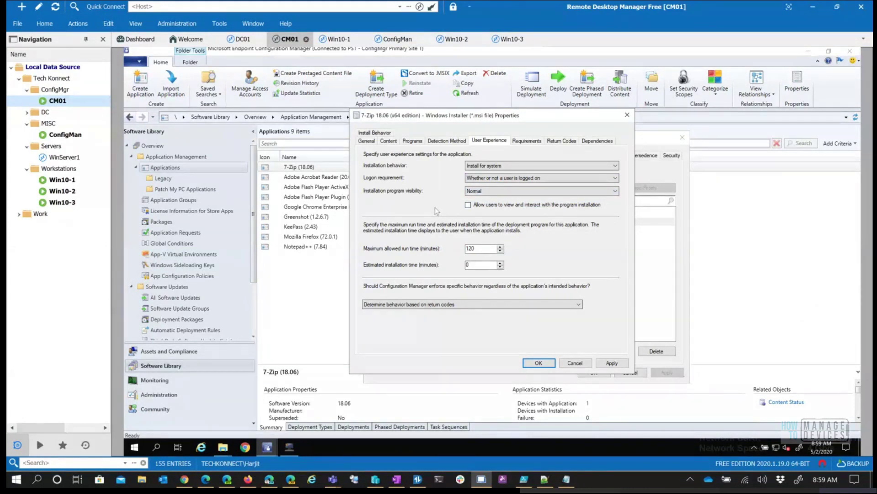
Step: Examine the category choices for a new deployment type requirement, keep Device selected, and cancel the requirement
left_click(532, 143)
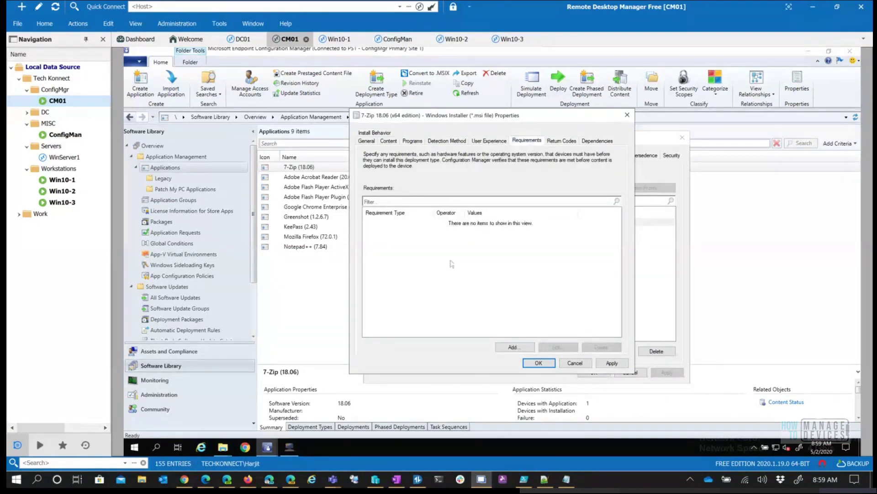
left_click(518, 347)
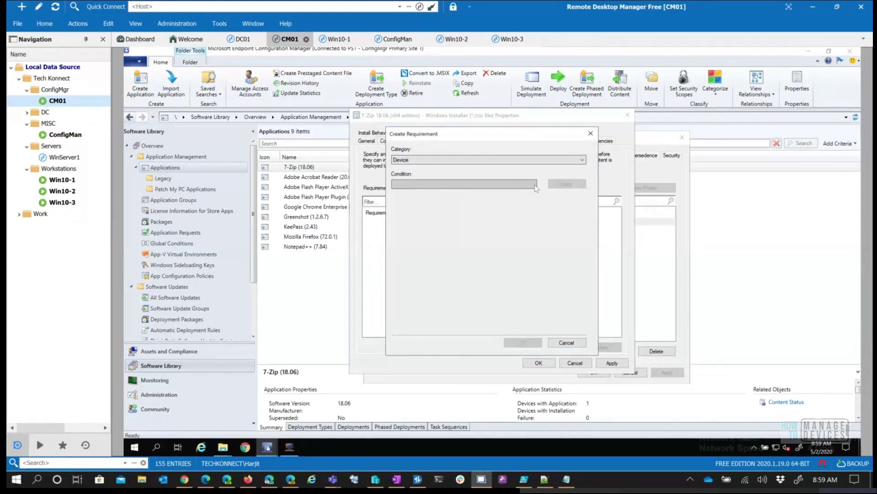
left_click(562, 160)
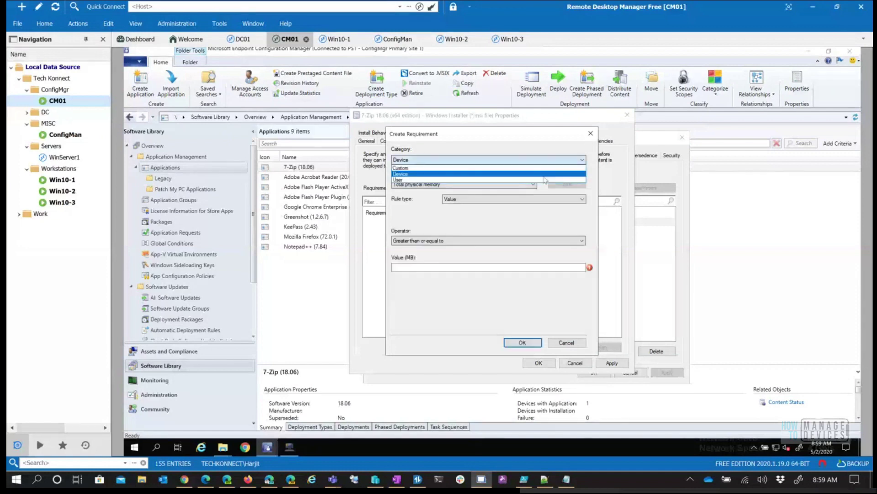
left_click(519, 175)
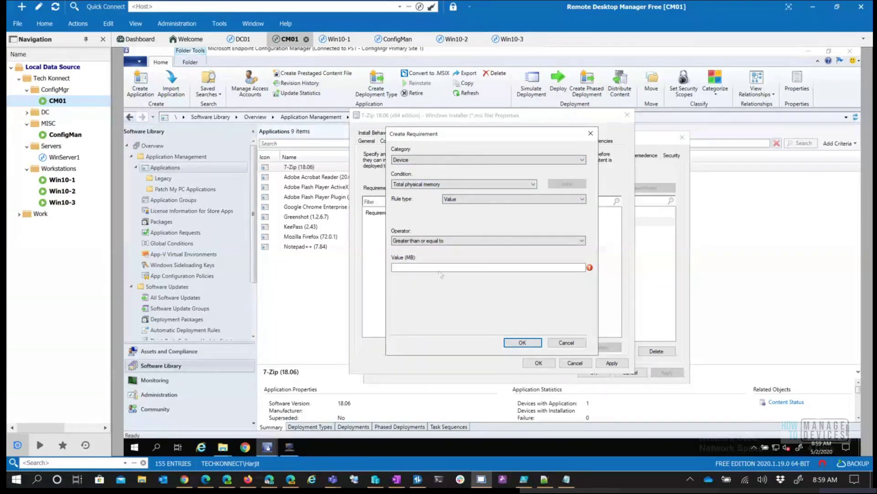
left_click(569, 342)
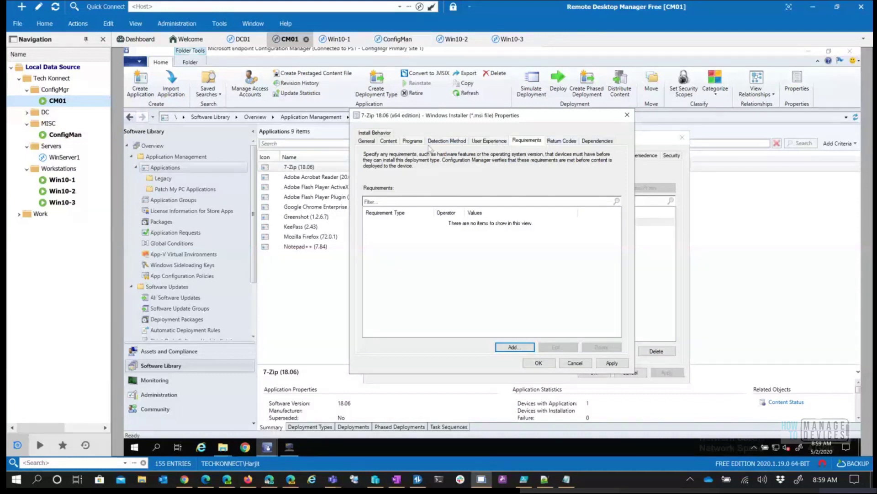
Step: Try to add Adobe Acrobat Reader (20.6.20042) as a software dependency of the deployment type, and cancel the dependency group
left_click(604, 142)
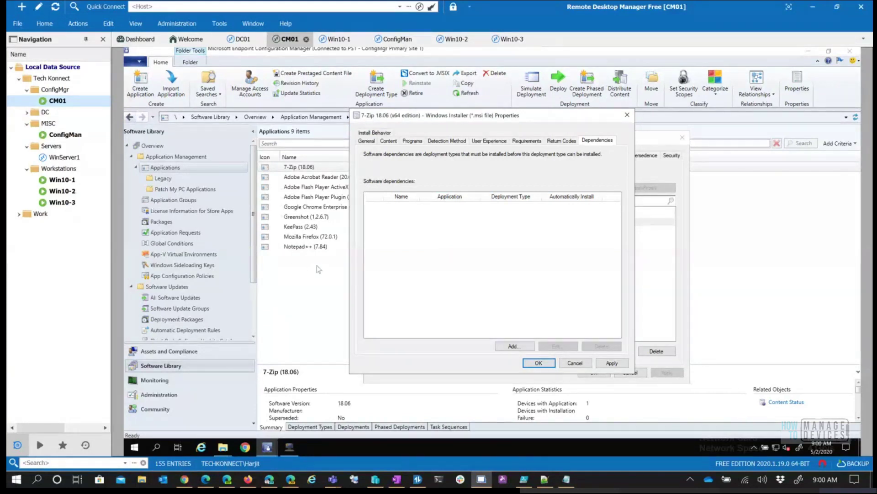
left_click(513, 346)
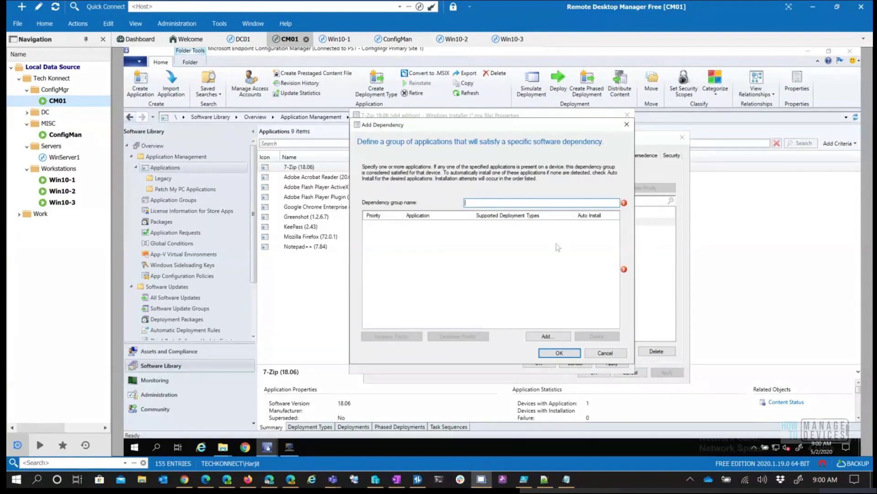
left_click(548, 336)
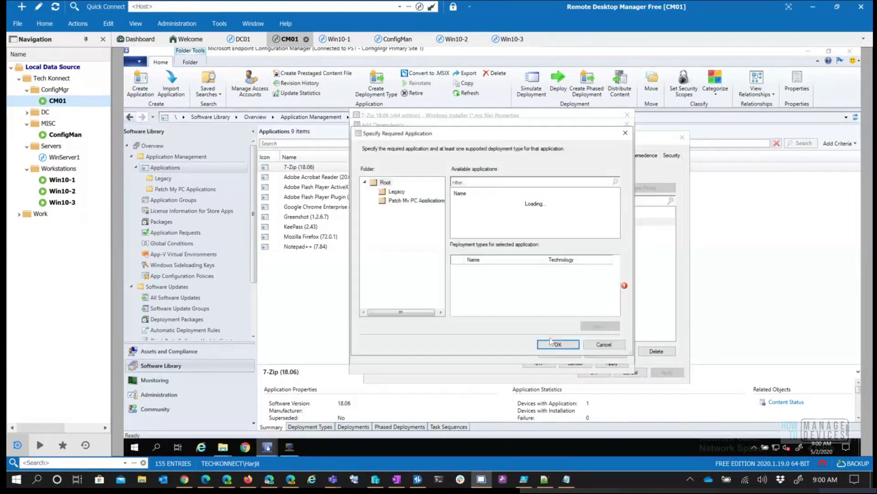
left_click(385, 182)
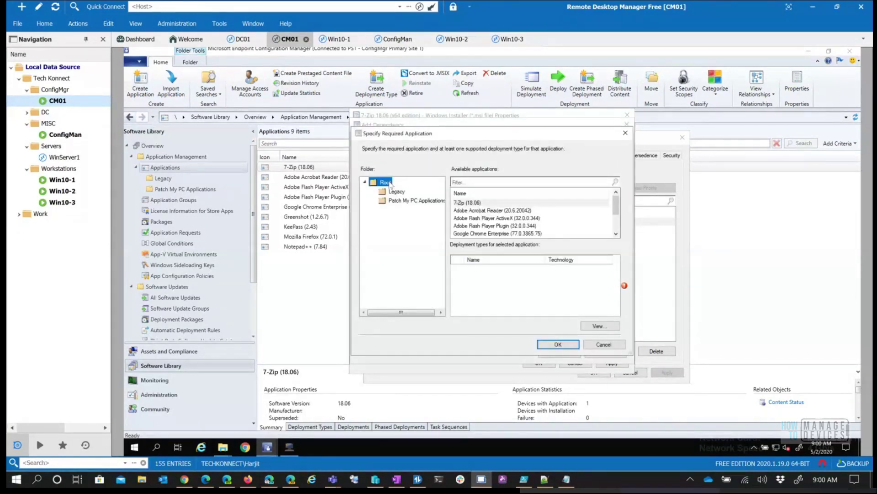
left_click(496, 210)
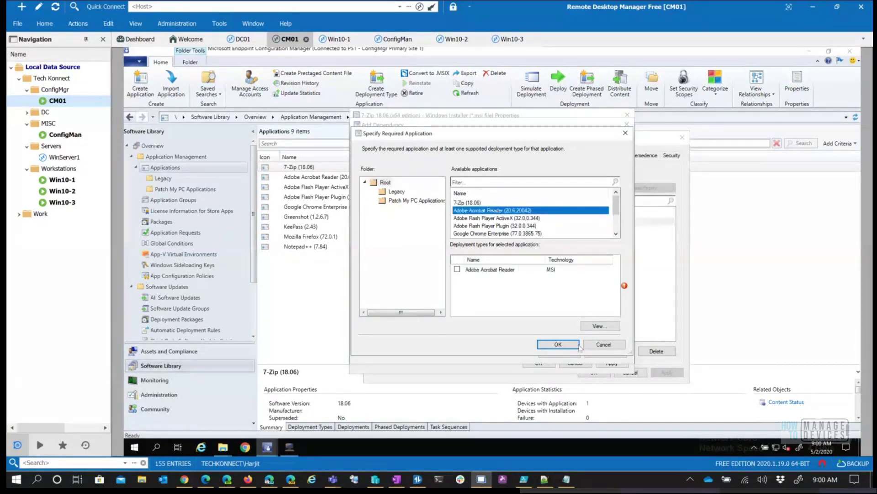
left_click(558, 344)
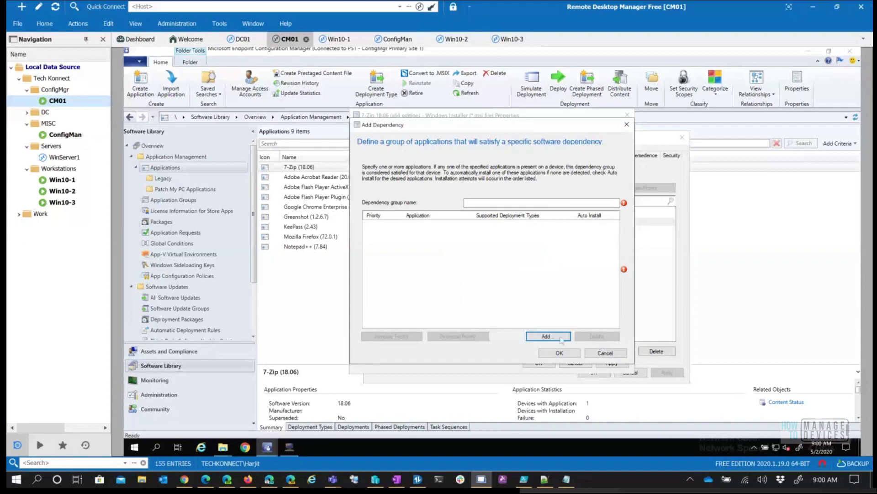
left_click(607, 354)
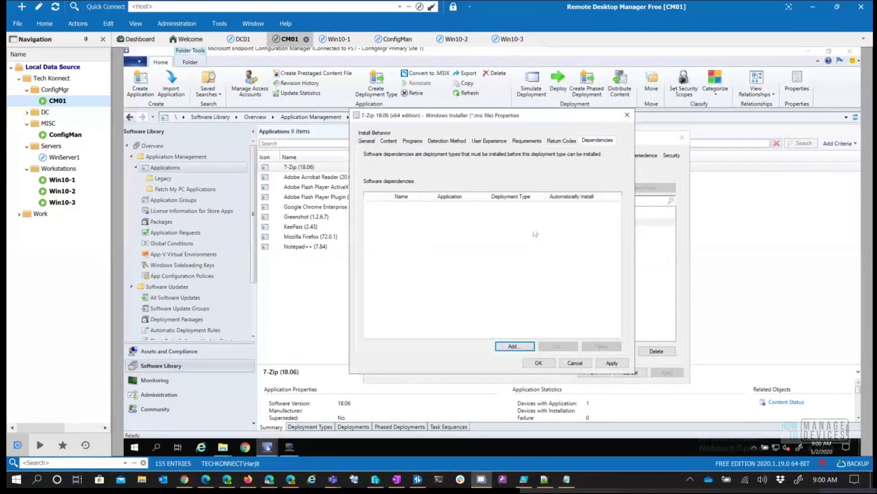
Step: Discard the deployment type changes, review the 7-Zip application's supersedence settings, and close its properties without saving
left_click(575, 363)
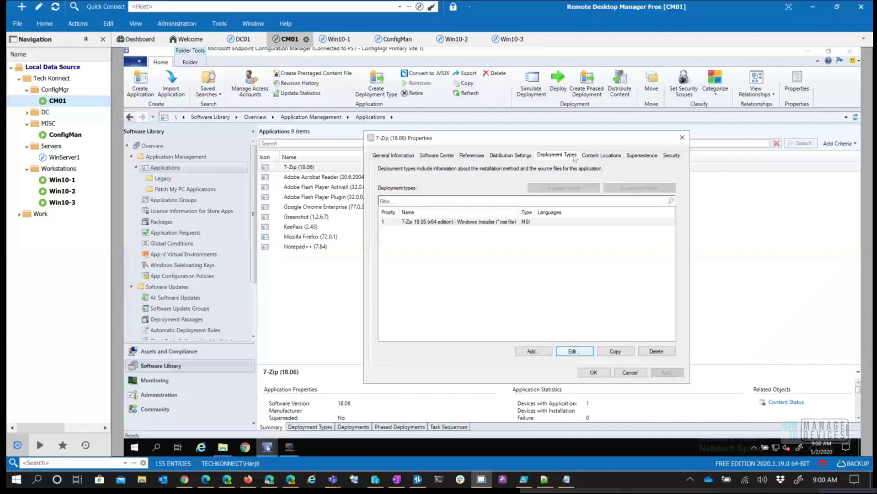
left_click(640, 157)
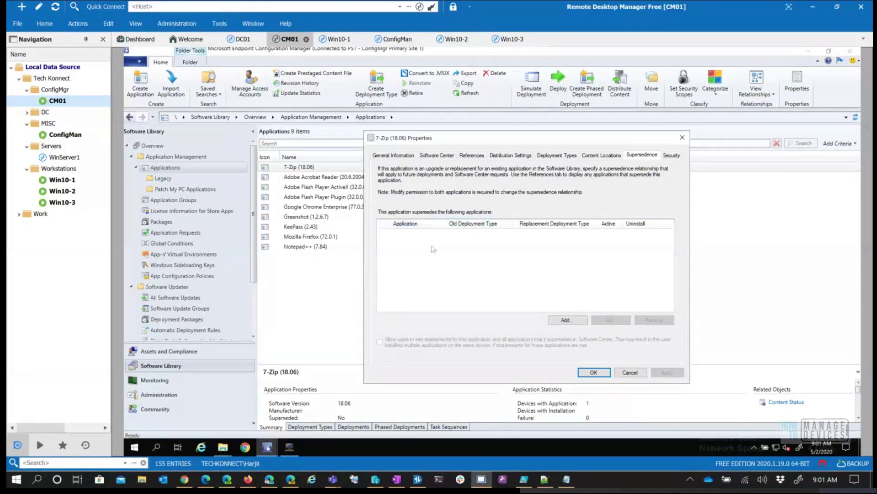
left_click(629, 372)
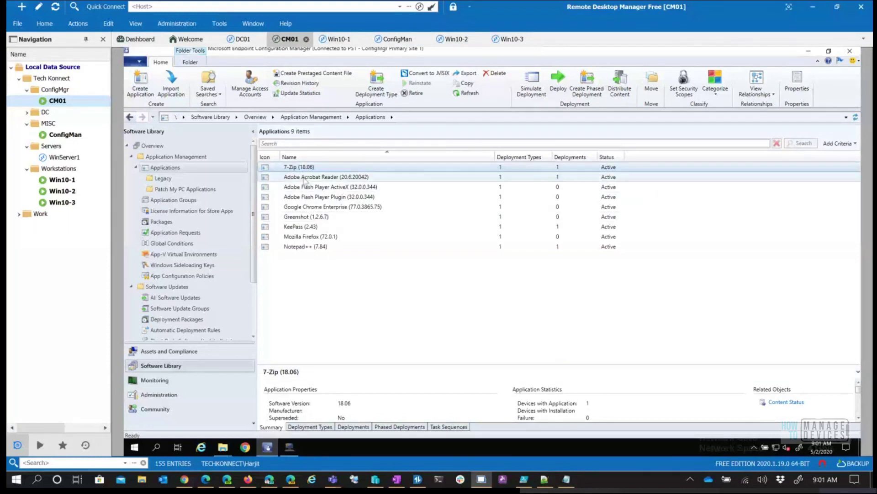
Step: Open the properties of the KeePass (2.43) application and view its general information and Software Center settings
left_click(317, 226)
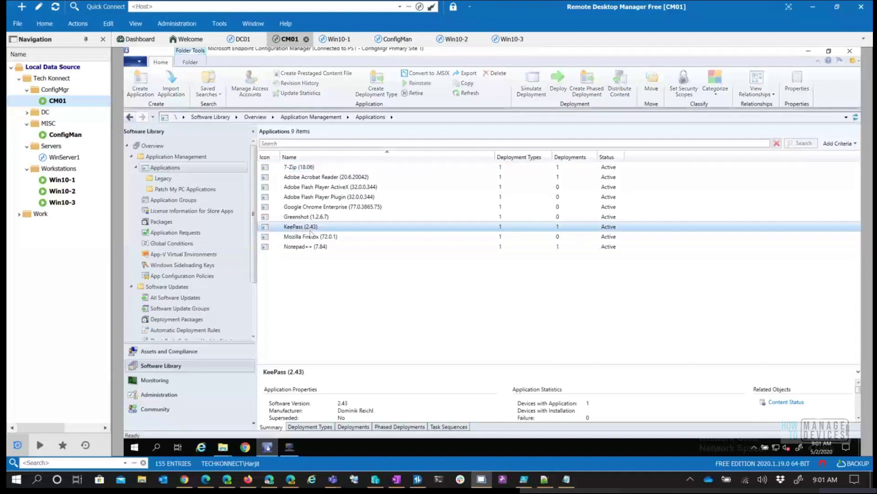
right_click(317, 227)
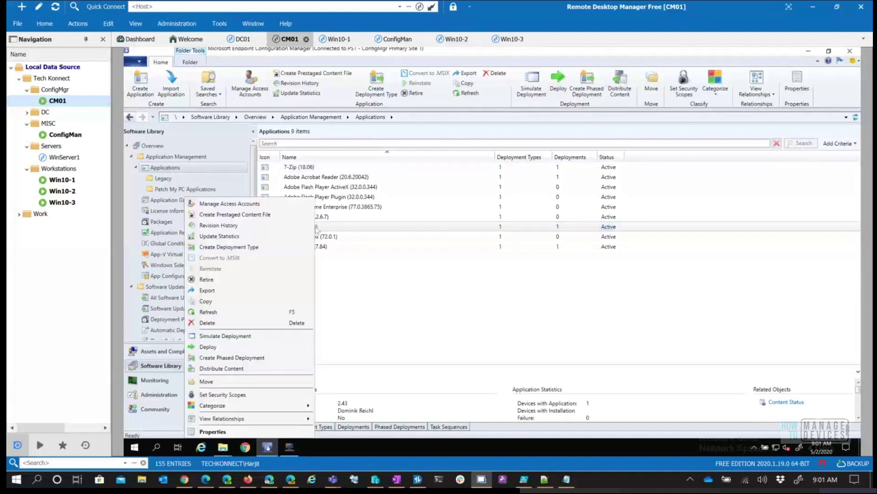
left_click(249, 432)
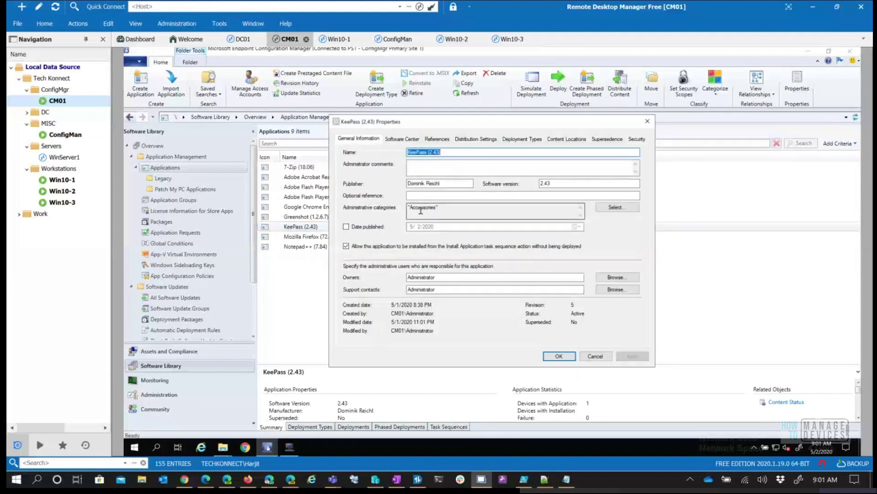
left_click(402, 138)
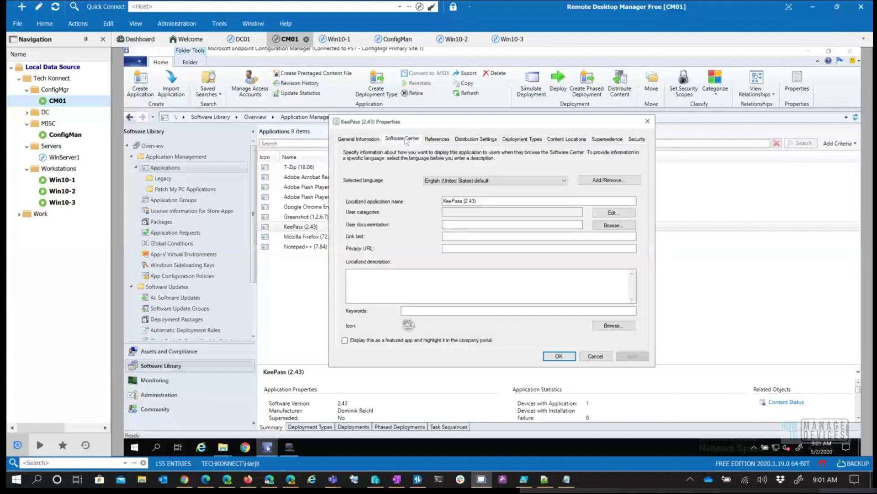
Step: Open the Keepass - Script deployment type from the KeePass application's properties and review its content and program settings
left_click(476, 139)
left_click(513, 139)
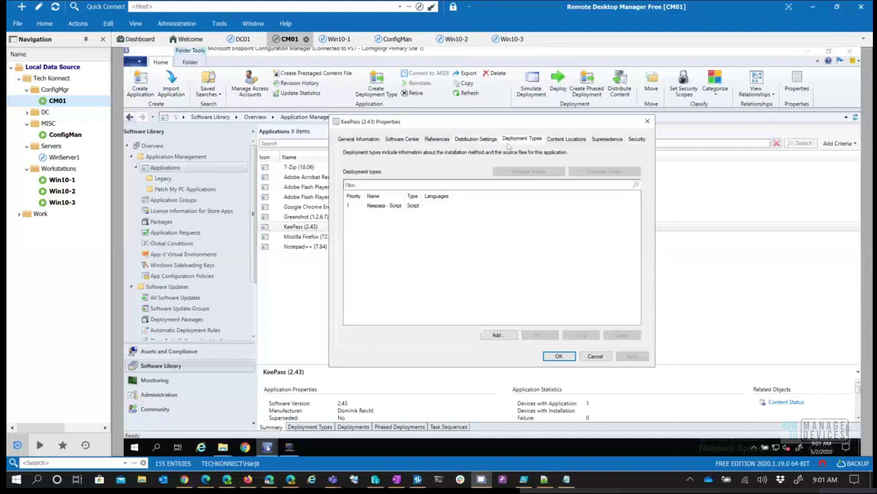
left_click(405, 205)
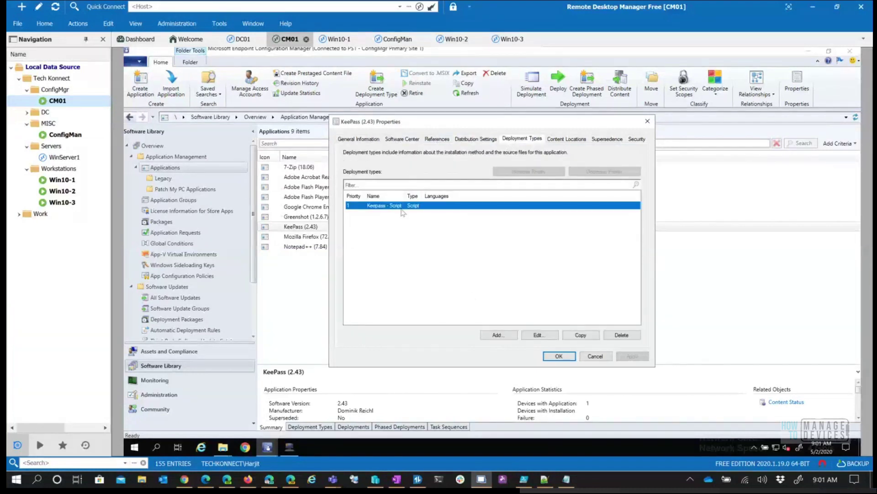
left_click(540, 335)
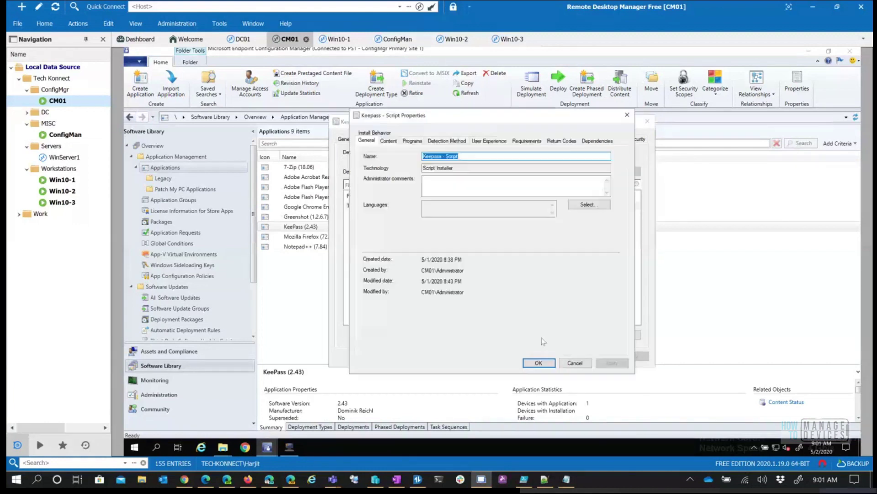
left_click(393, 142)
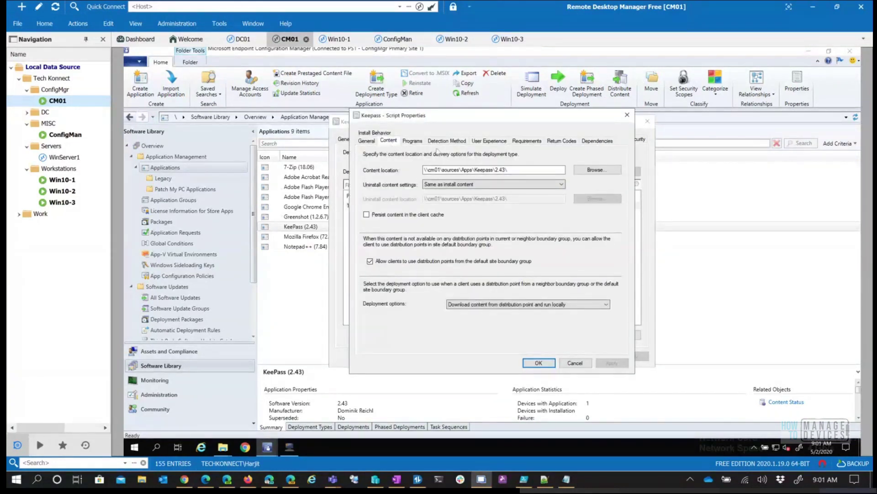
left_click(413, 142)
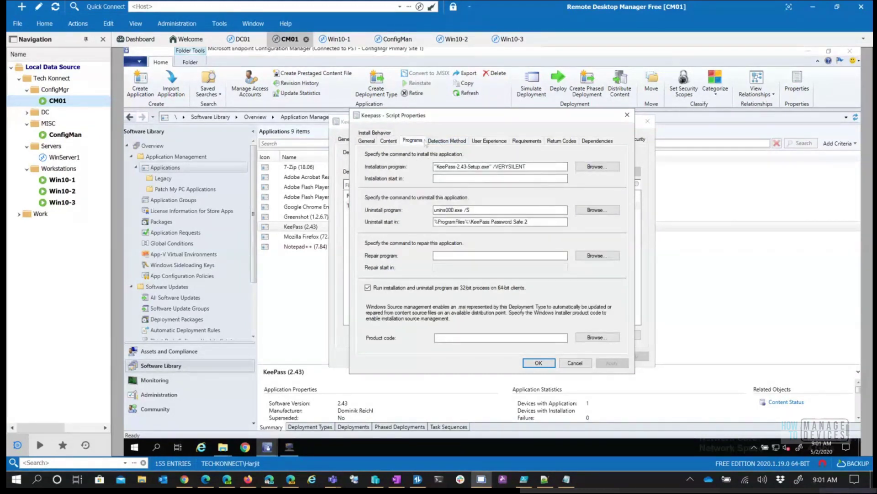
Step: Examine the path, file name and version rule in the KeePass.exe detection clause, and close the rule without changing it
left_click(439, 142)
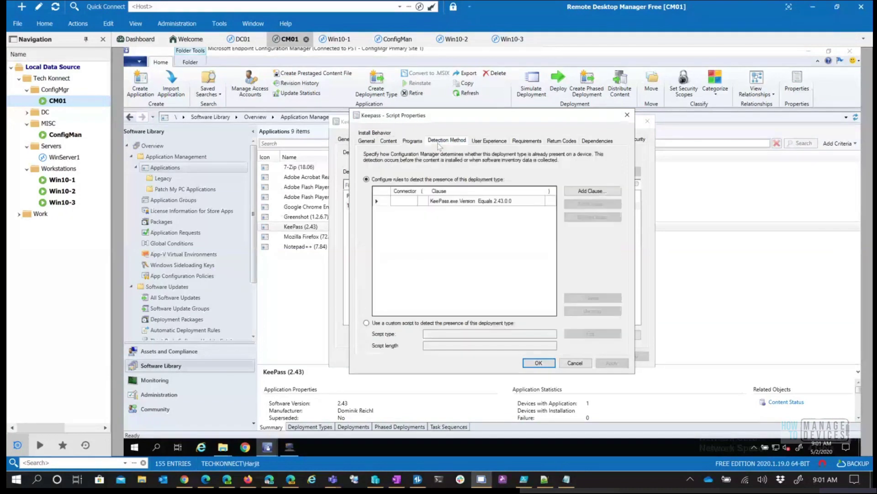
left_click(482, 202)
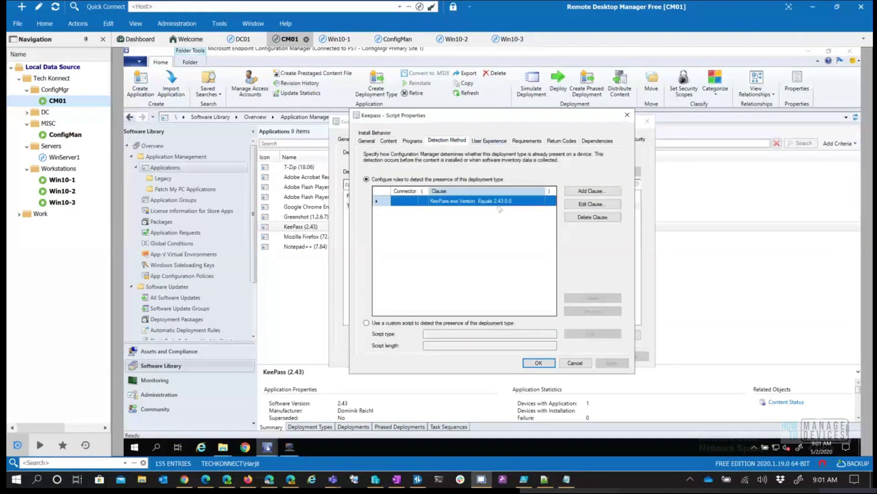
left_click(582, 207)
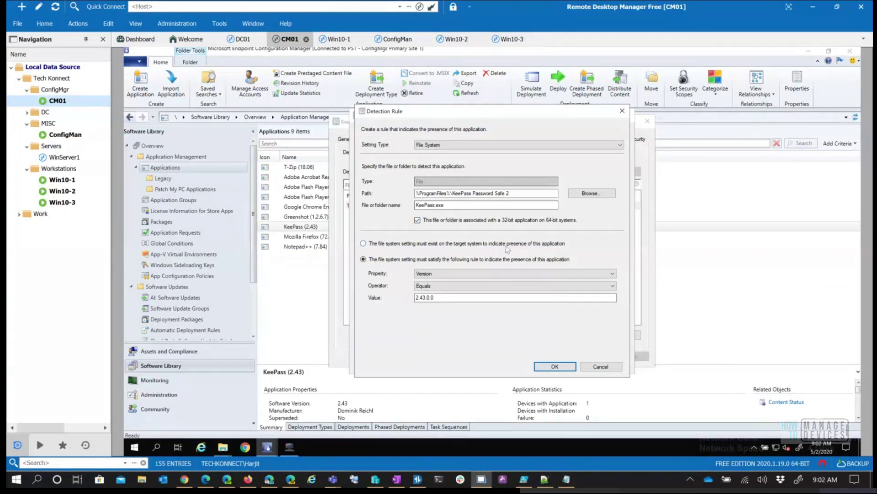
left_click(611, 473)
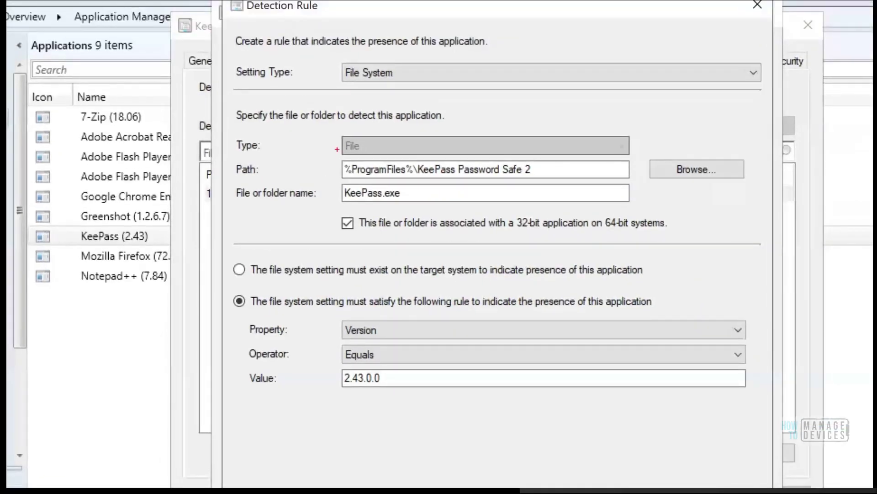
left_click_drag(602, 215, 597, 205)
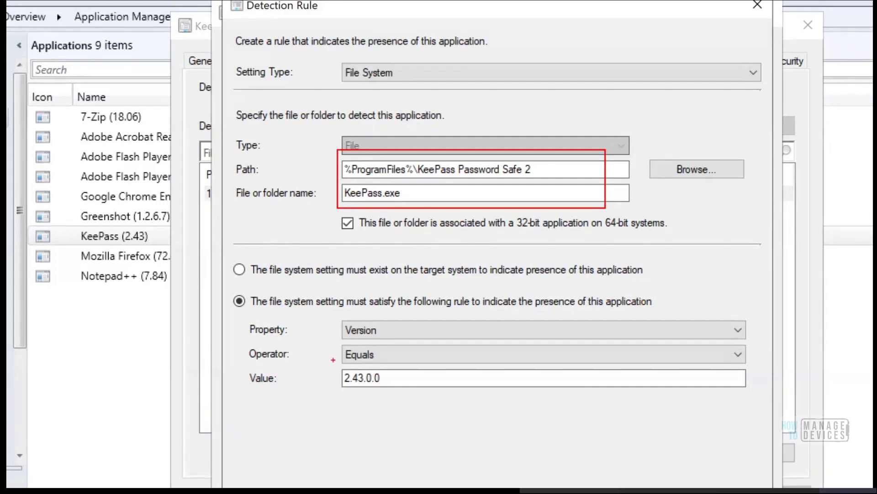
mouse_move(334, 360)
left_mouse_down()
mouse_move(338, 378)
mouse_move(377, 396)
mouse_move(357, 358)
mouse_move(325, 379)
left_mouse_up()
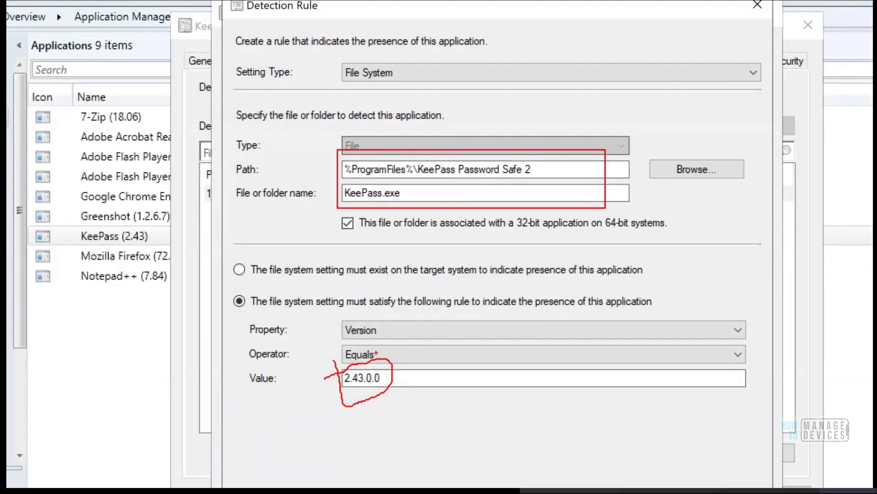
left_click_drag(380, 355, 429, 350)
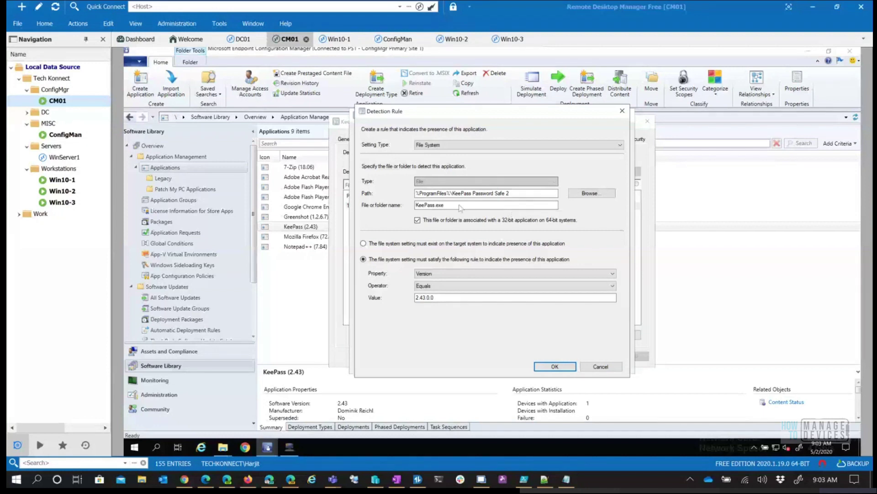
left_click(599, 366)
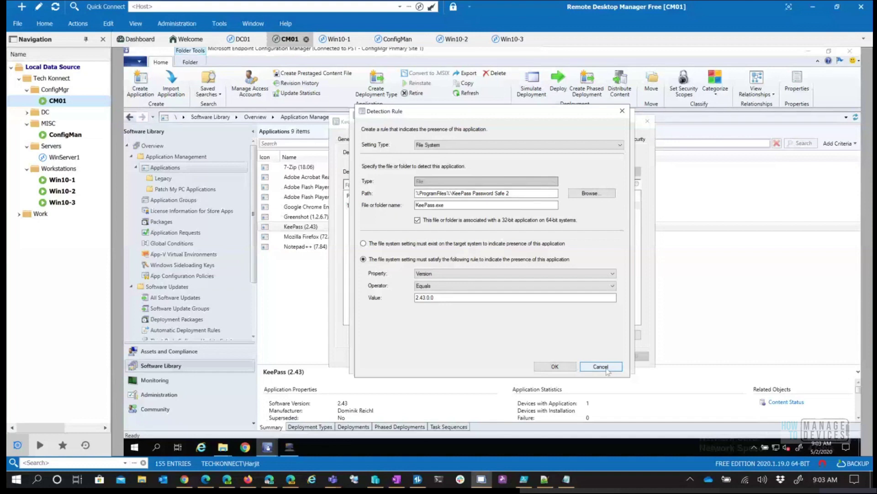
left_click(602, 368)
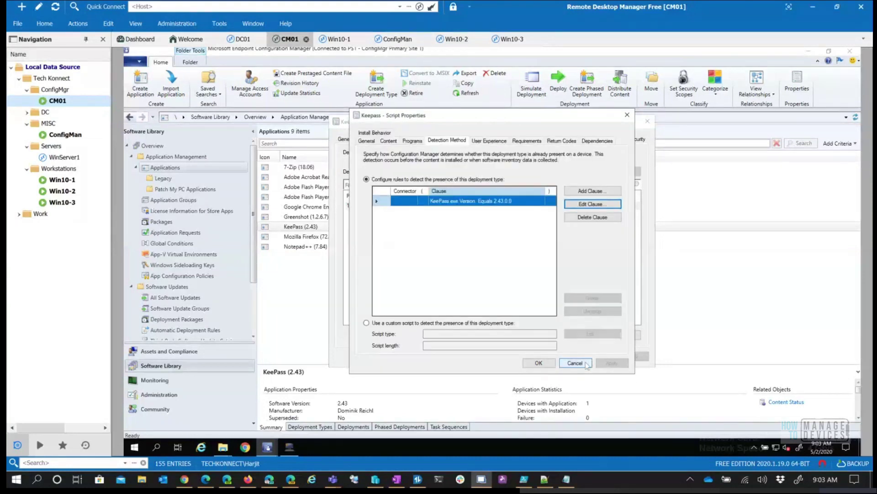
Step: Close the Keepass - Script deployment type, review the KeePass application's supersedence settings, and close its properties without saving
left_click(587, 364)
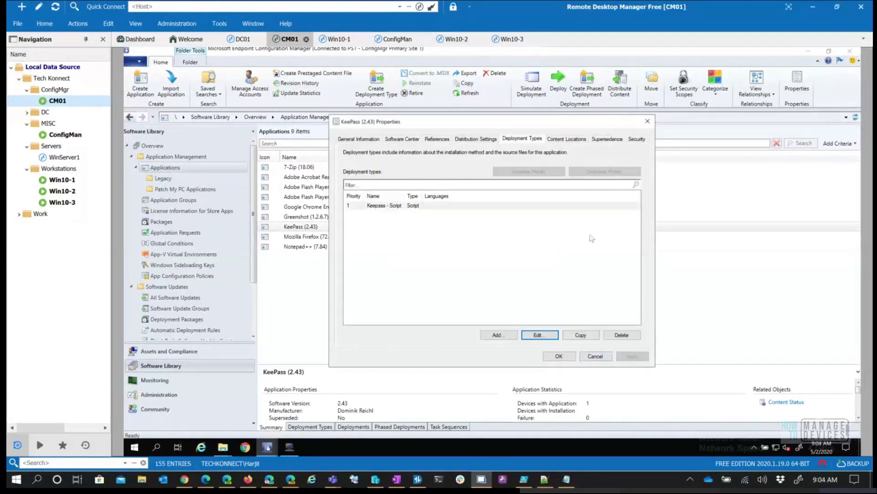
left_click(612, 140)
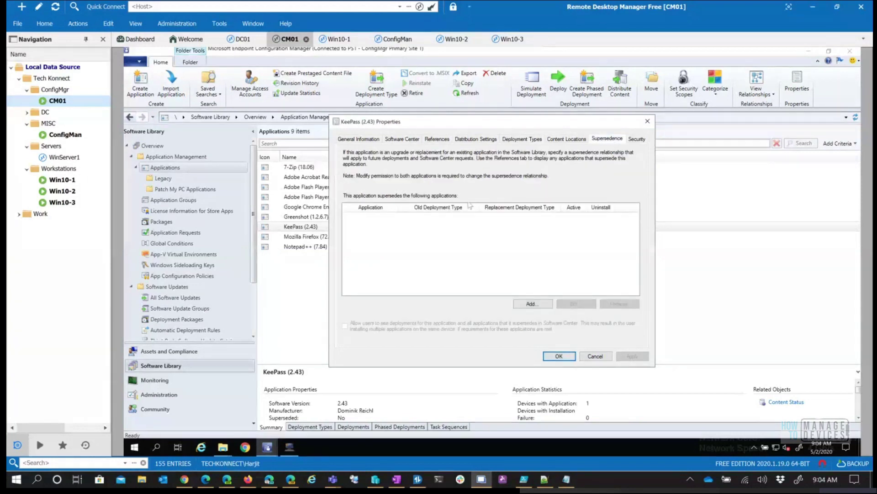
left_click(595, 356)
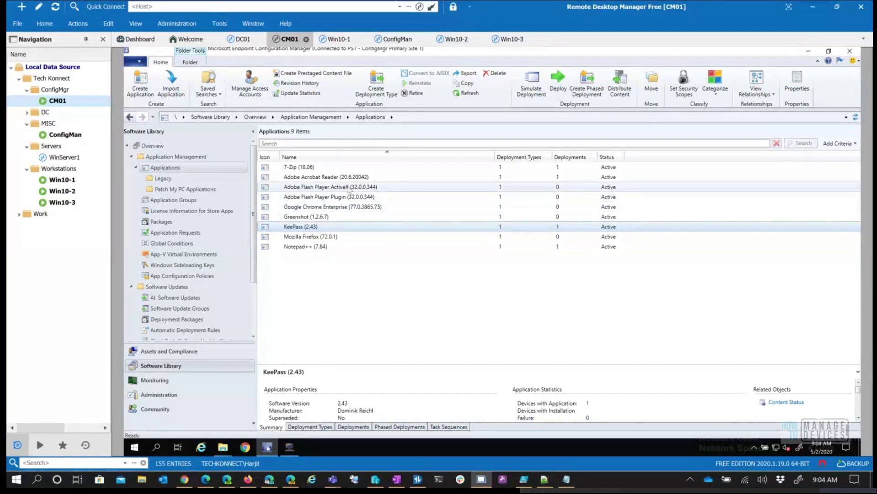
Step: Open the Windows Installer (Native) deployment type from the properties of the Adobe Flash Player ActiveX (32.0.0.344) application
left_click(349, 188)
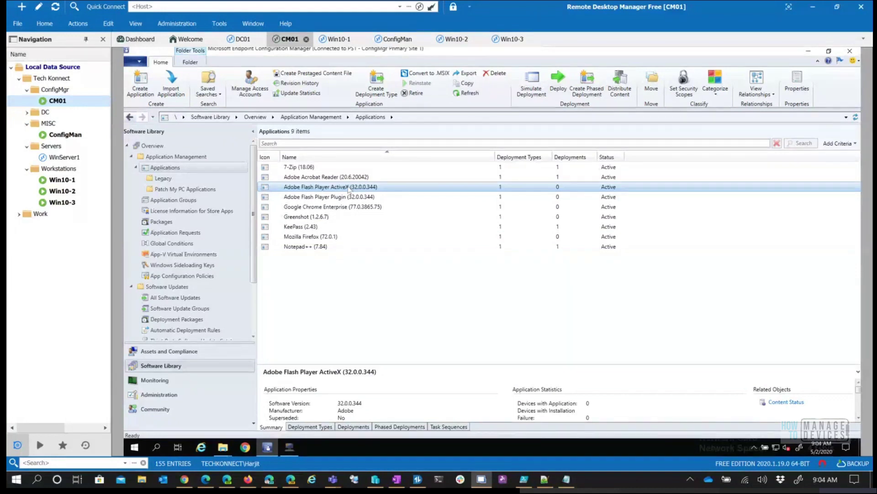
right_click(348, 188)
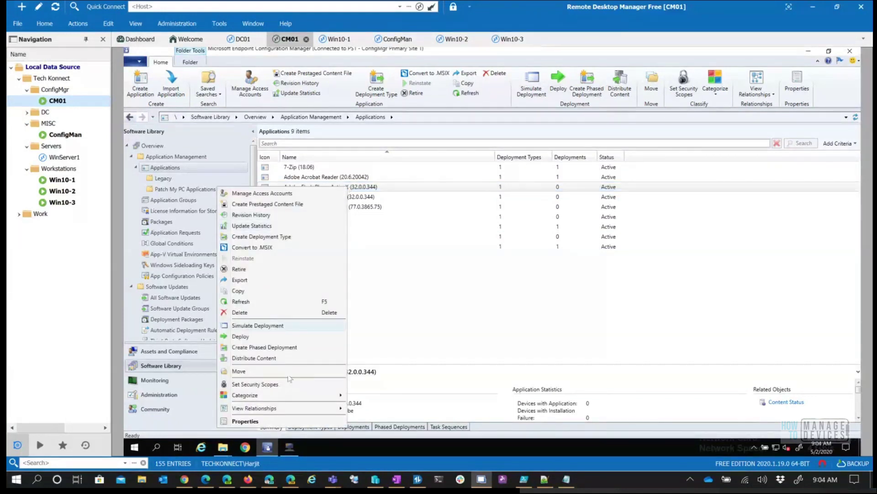
left_click(275, 421)
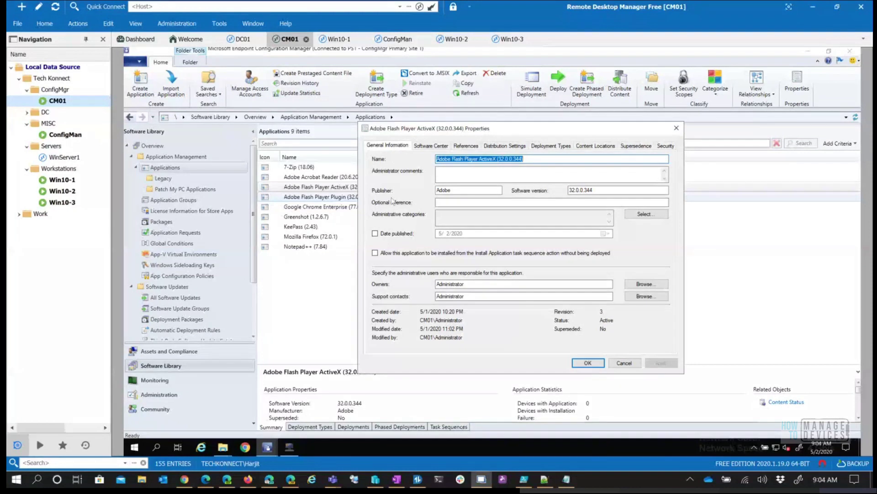
left_click(549, 146)
left_click(487, 214)
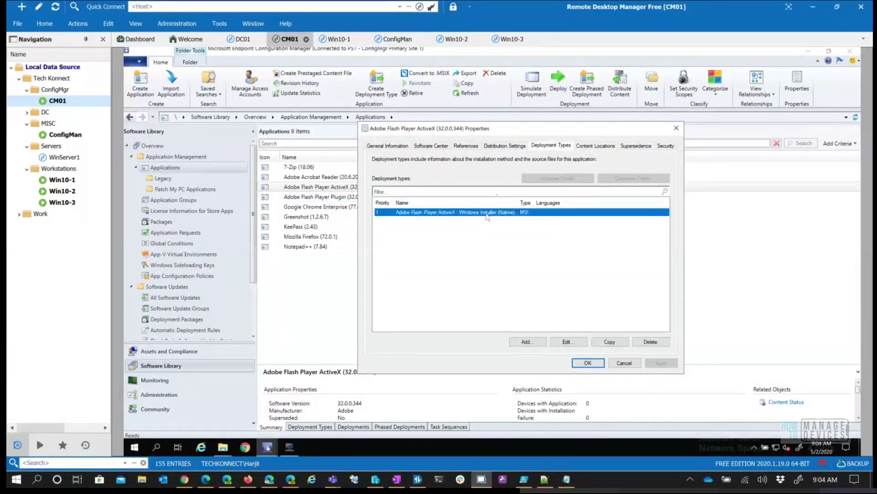
left_click(571, 340)
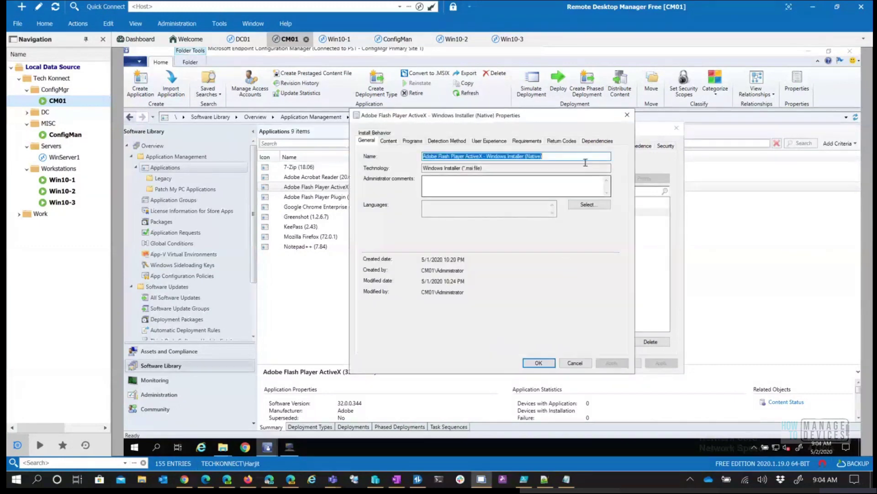
Step: Examine the path and file name in the first FlashUtil_ActiveX.exe detection clause, and cancel the rule without changes
left_click(454, 141)
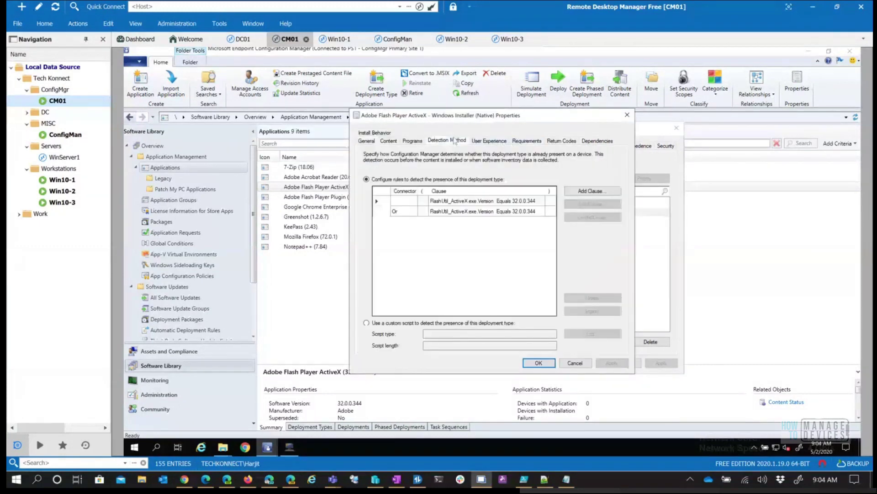
left_click(486, 203)
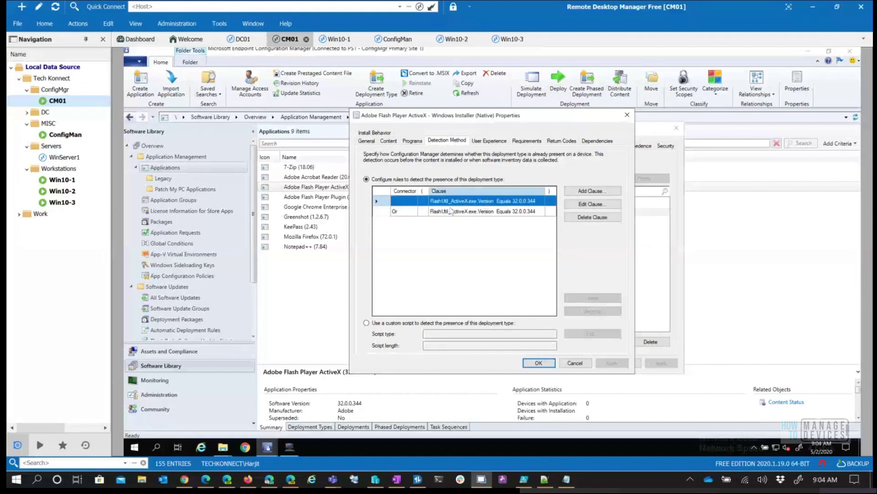
left_click(592, 204)
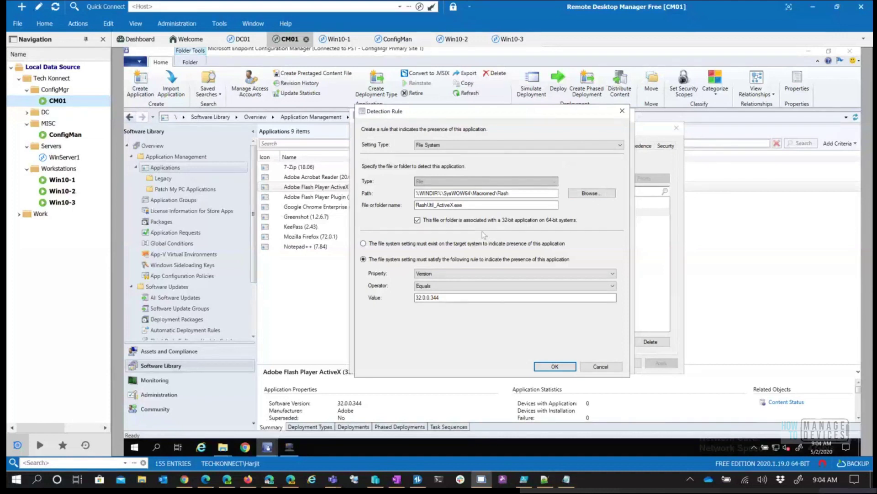
left_click(416, 193)
left_click(417, 194)
double_click(417, 194)
left_click(417, 194)
left_click(439, 206)
left_click(601, 366)
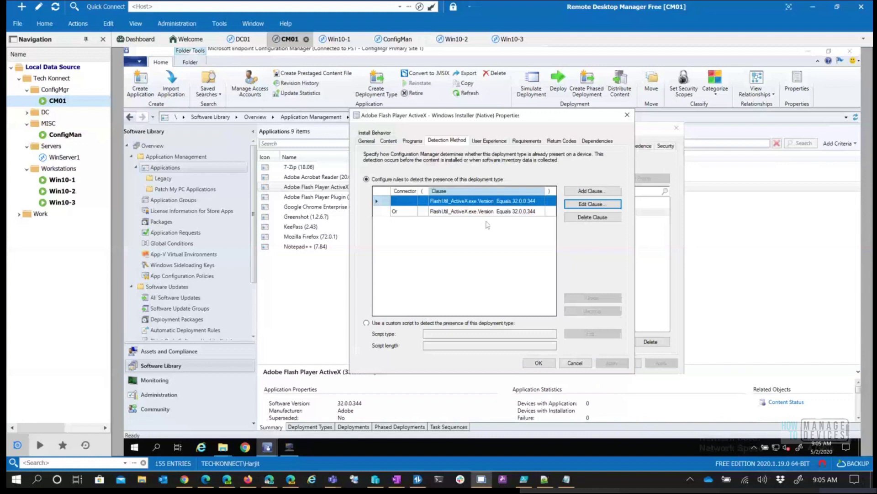
Step: Examine the second FlashUtil_ActiveX.exe detection clause, joined by Or, and close the rule, deployment type and application properties without saving
left_click(413, 211)
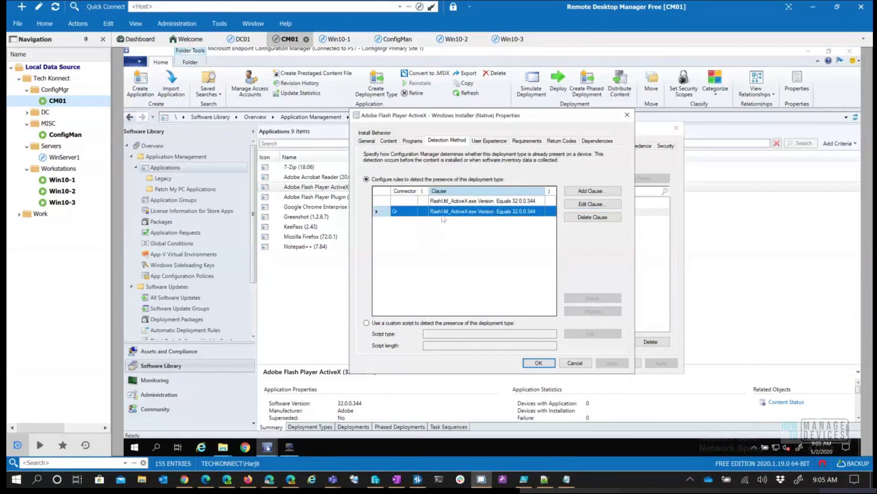
left_click(568, 209)
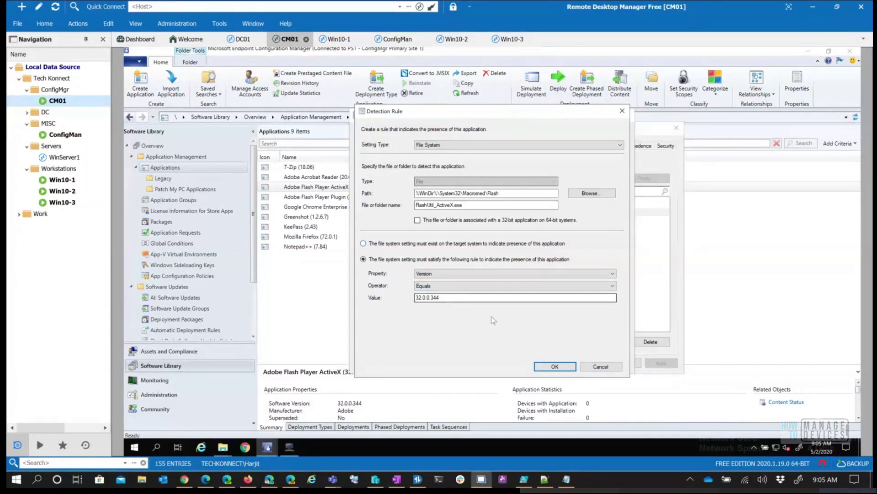
left_click(602, 367)
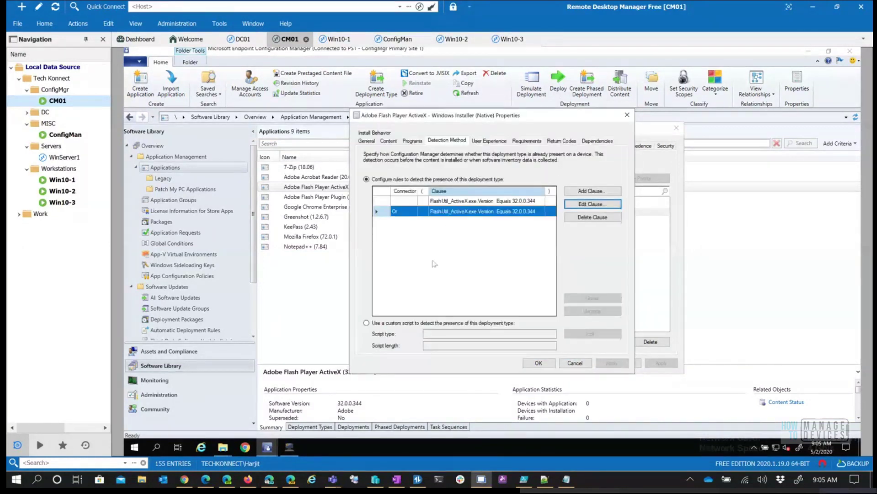
left_click(575, 363)
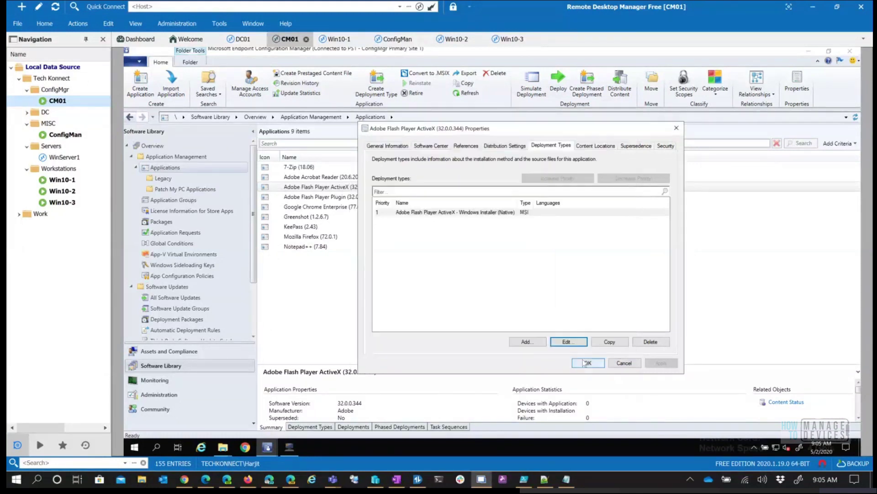
left_click(627, 363)
Step: Open the Windows Installer (Native) deployment type from the properties of the Adobe Flash Player Plugin (32.0.0.344) application
left_click(362, 198)
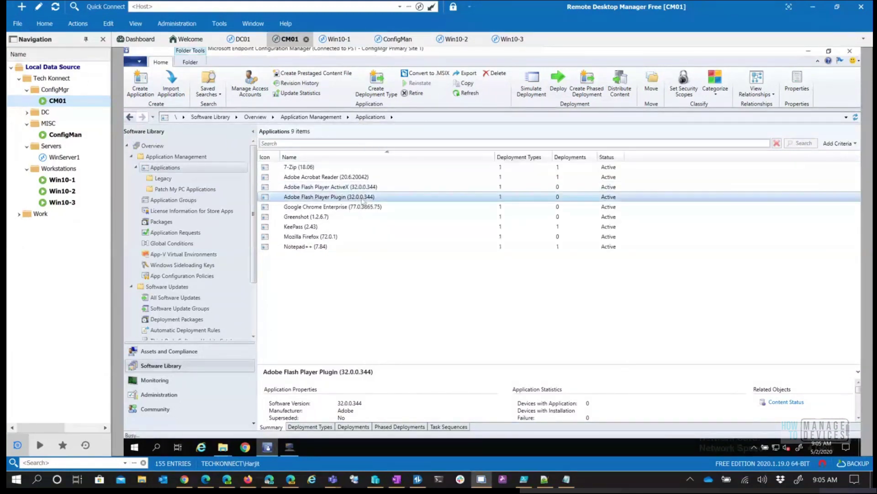
double_click(362, 197)
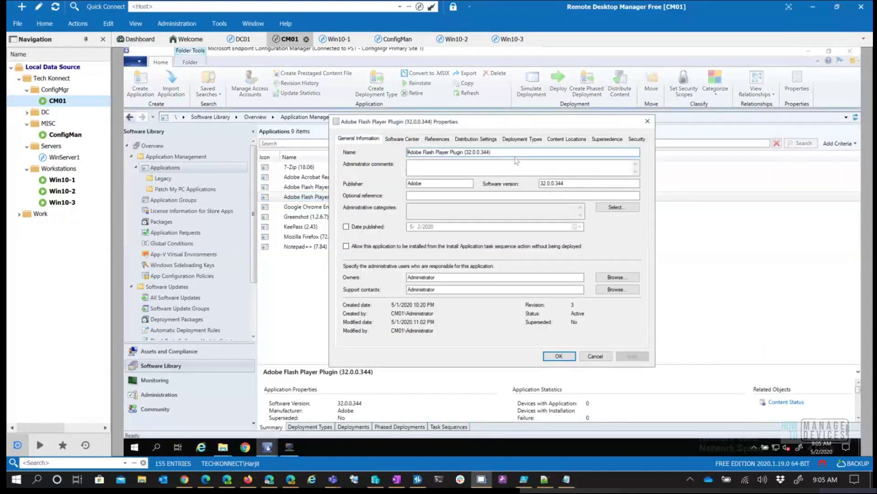
left_click(525, 139)
left_click(447, 206)
left_click(539, 335)
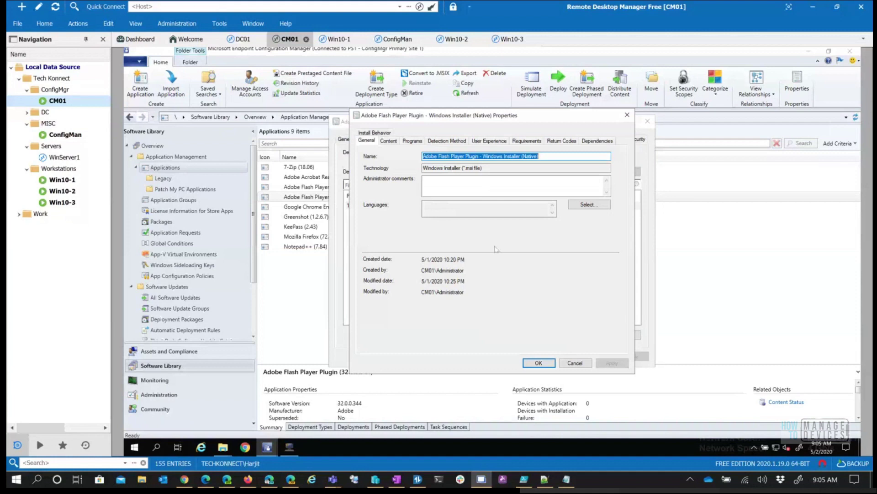
Step: Open the first detection clause of the Adobe Flash Player Plugin deployment type and examine its file system rule
left_click(447, 141)
left_click(498, 202)
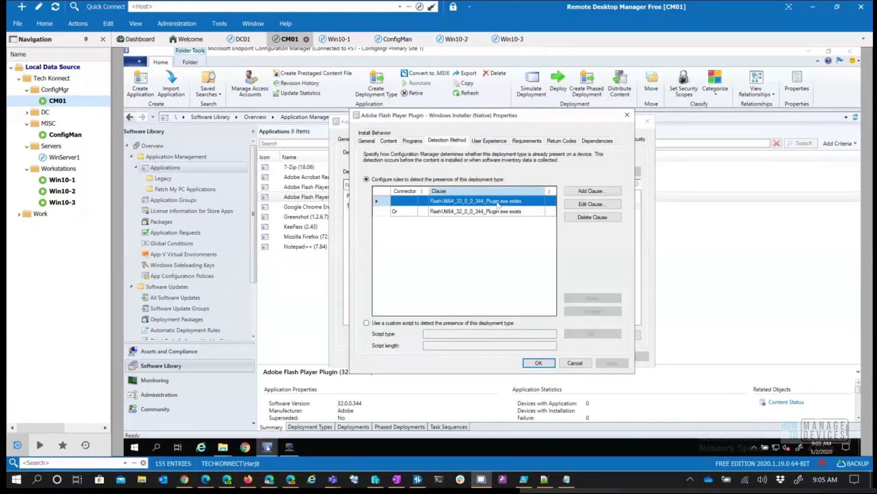
left_click(584, 204)
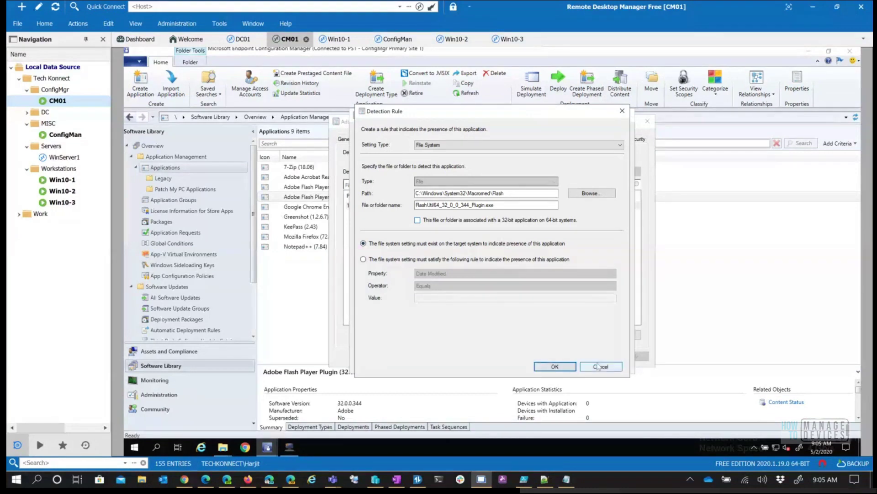
Step: Close the detection rule, deployment type and application properties of the Adobe Flash Player Plugin without saving
left_click(555, 366)
left_click(587, 366)
left_click(595, 357)
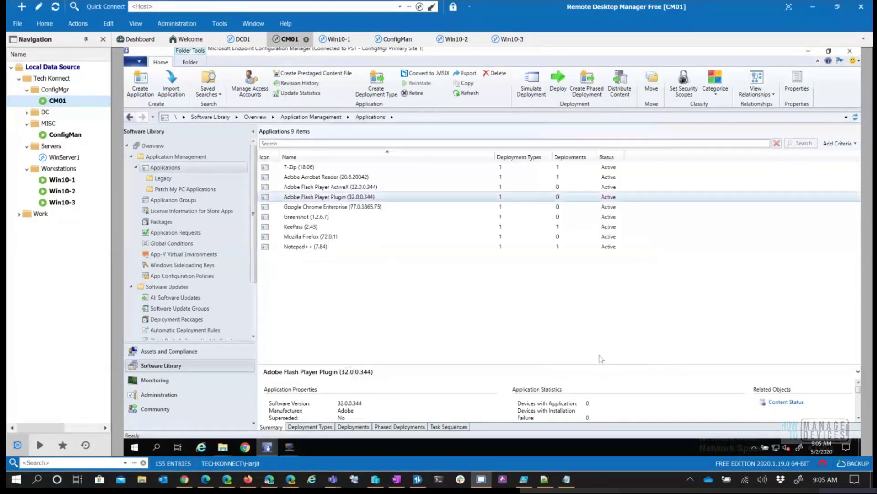
Step: Open the MSI deployment type from the properties of the Adobe Acrobat Reader (20.6.20042) application
left_click(319, 178)
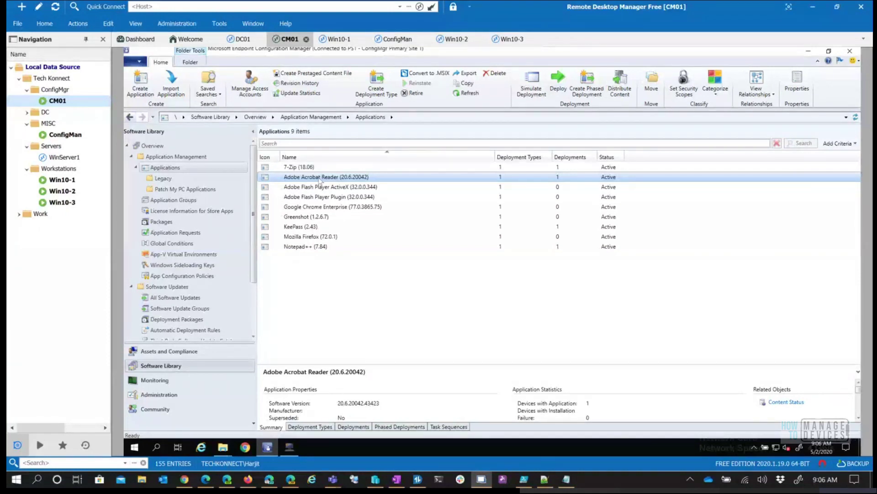
right_click(320, 181)
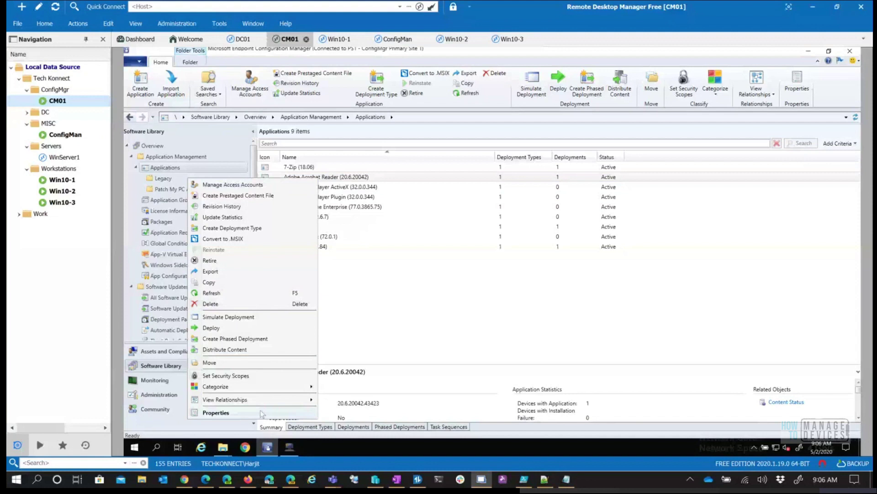
left_click(262, 412)
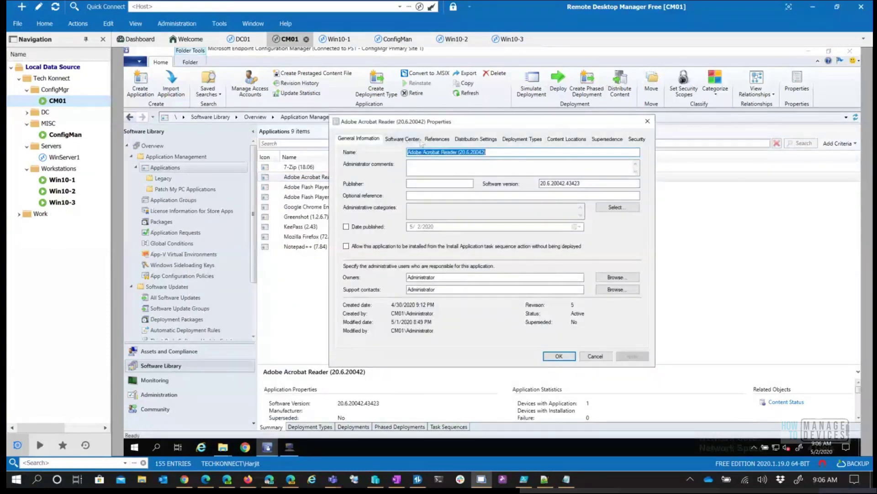
left_click(521, 138)
left_click(416, 207)
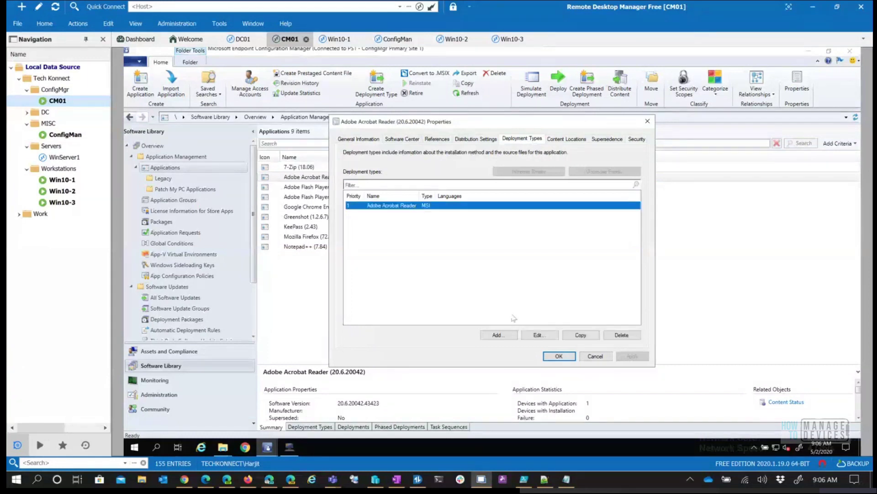
left_click(548, 337)
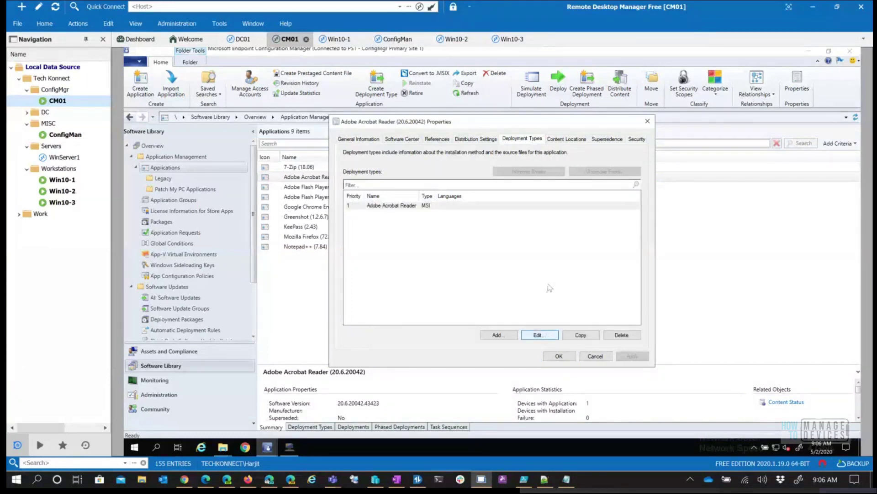
Step: Examine the path, file name and version condition in the AcroRd32.exe detection clause, and close the rule without changes
left_click(461, 145)
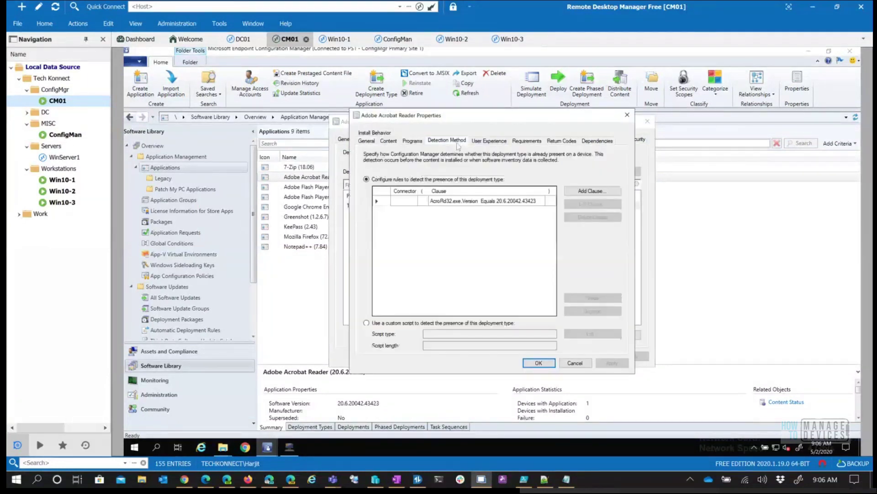
left_click(512, 205)
left_click(594, 204)
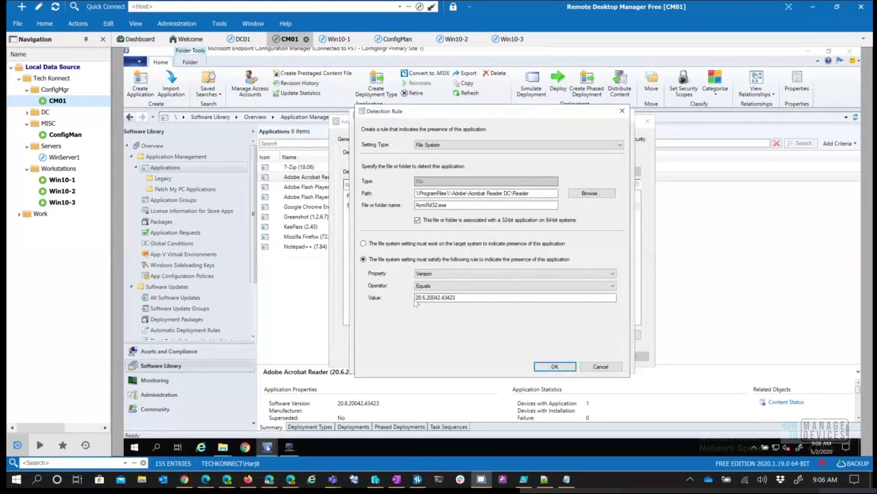
left_click(423, 298)
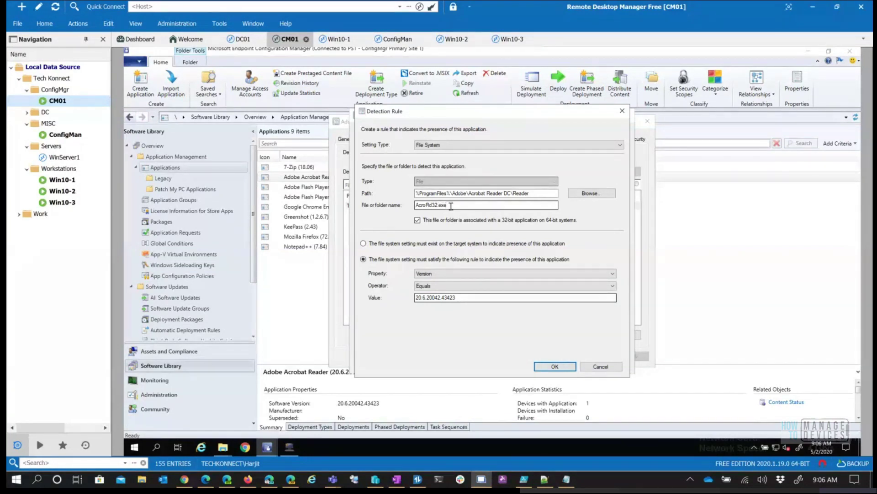
left_click(562, 365)
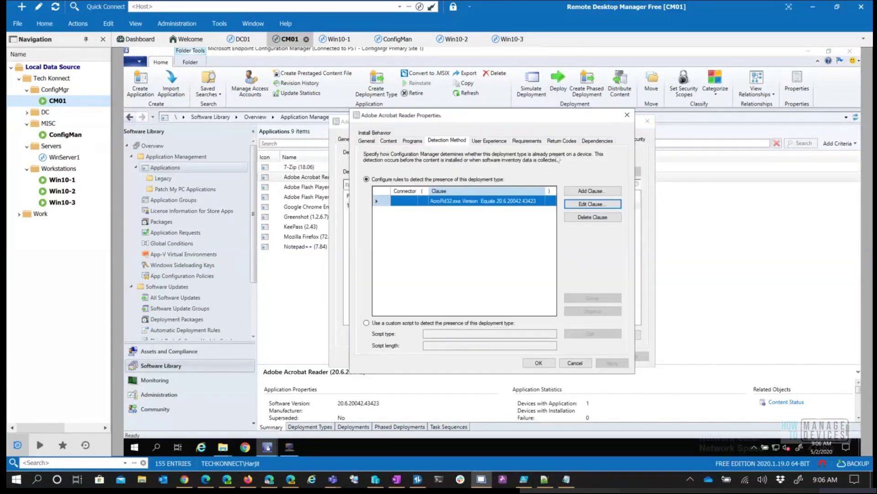
Step: Close the Acrobat Reader deployment type, review the application's supersedence relationship, and close its properties without saving
left_click(575, 363)
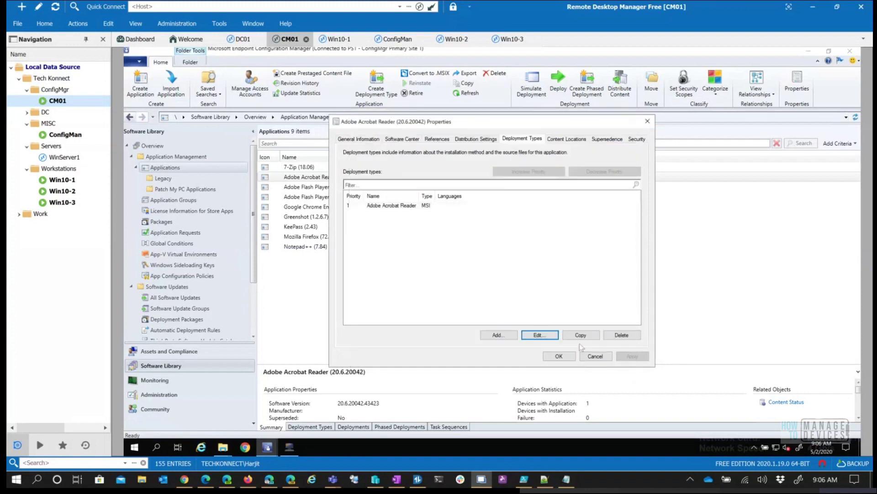
left_click(605, 139)
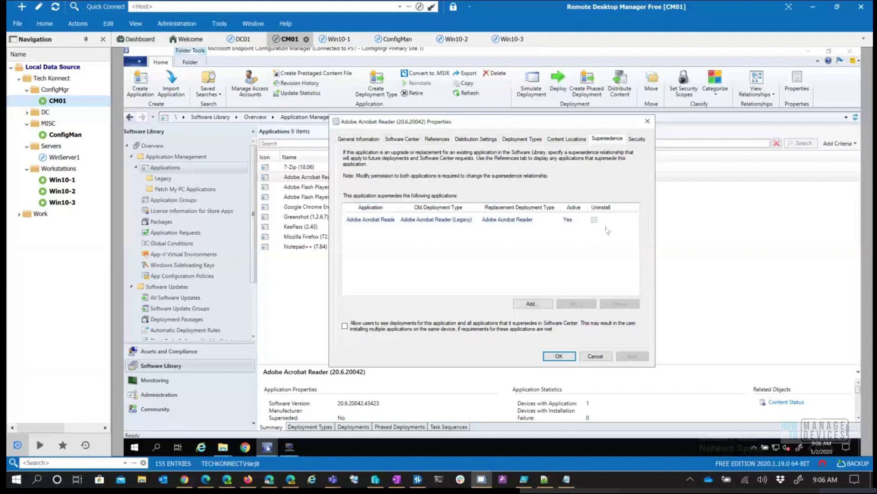
left_click(607, 359)
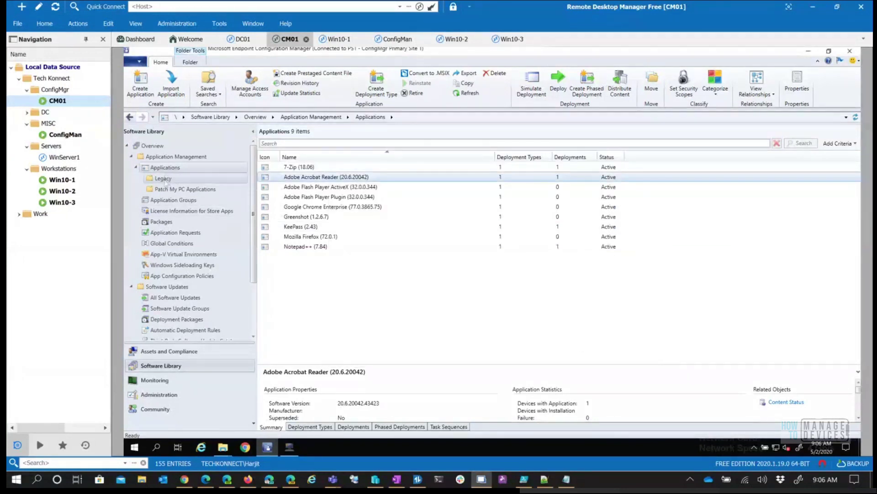
Step: Open the properties of Adobe Acrobat Reader (Legacy) in the Legacy applications folder and review its general and Software Center information
left_click(163, 179)
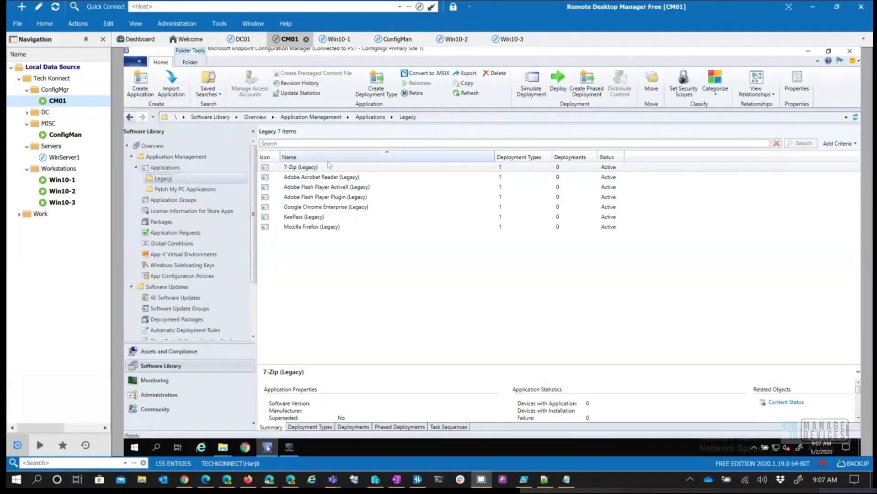
left_click(332, 178)
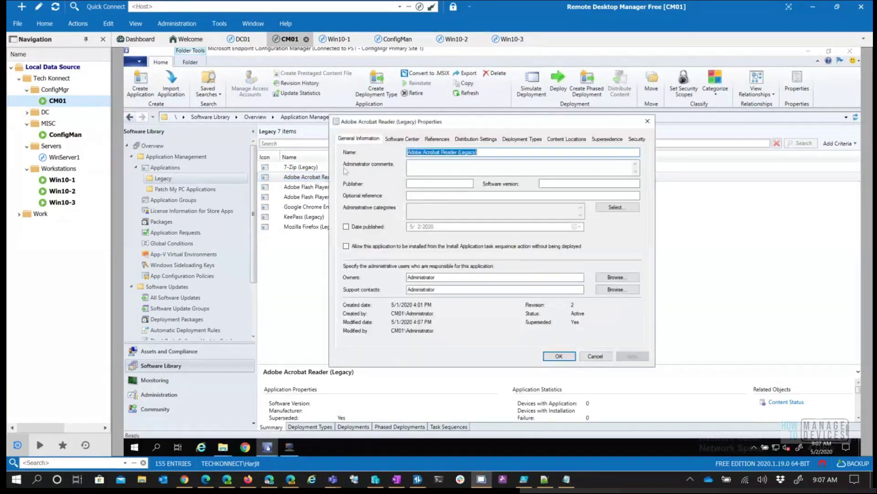
left_click(487, 154)
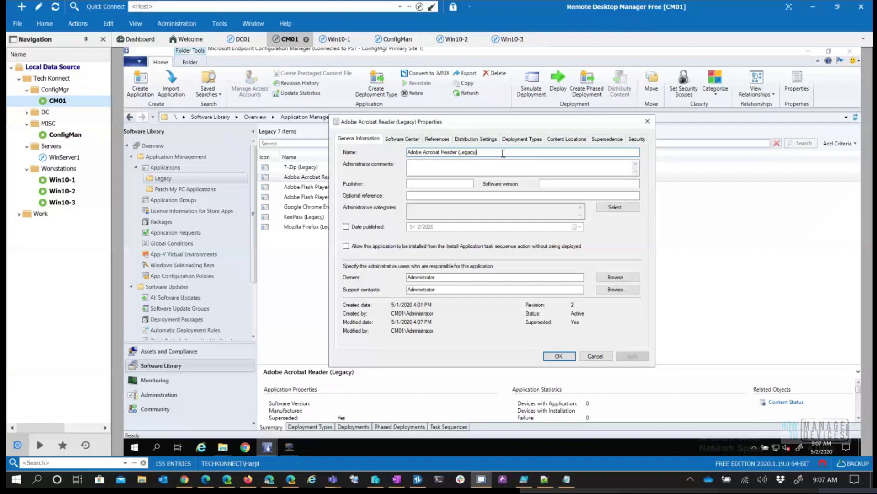
left_click(406, 138)
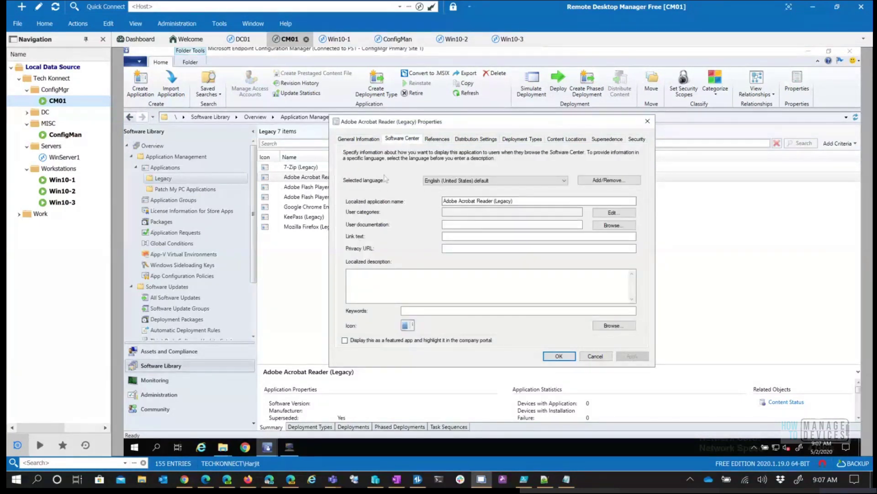
left_click(476, 140)
Step: Open the Adobe Acrobat Reader (Legacy) deployment type and examine its content location and installation program settings
left_click(517, 139)
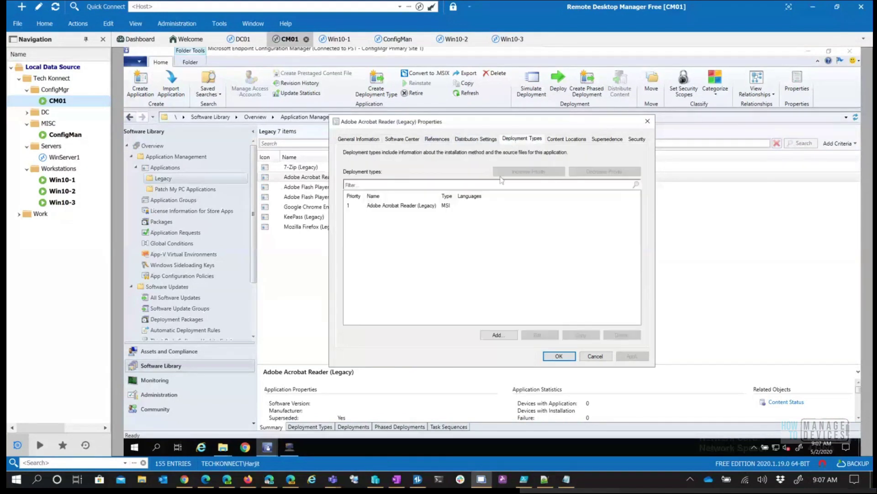
left_click(400, 206)
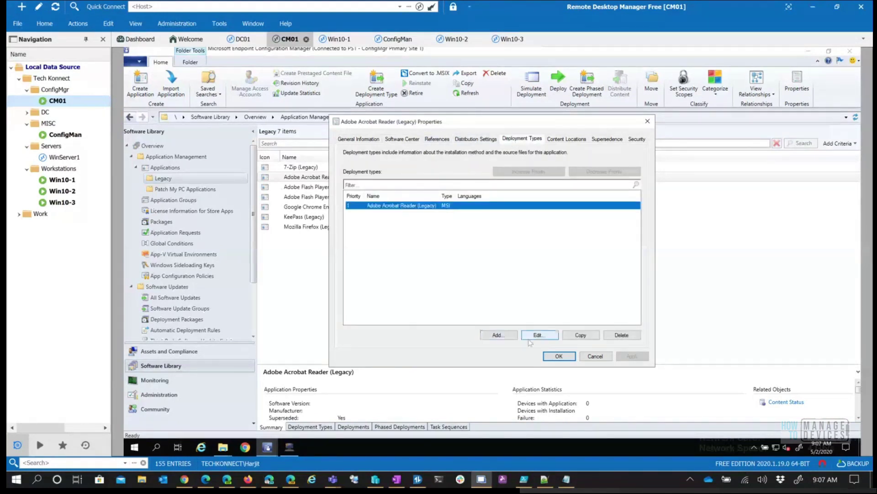
left_click(539, 336)
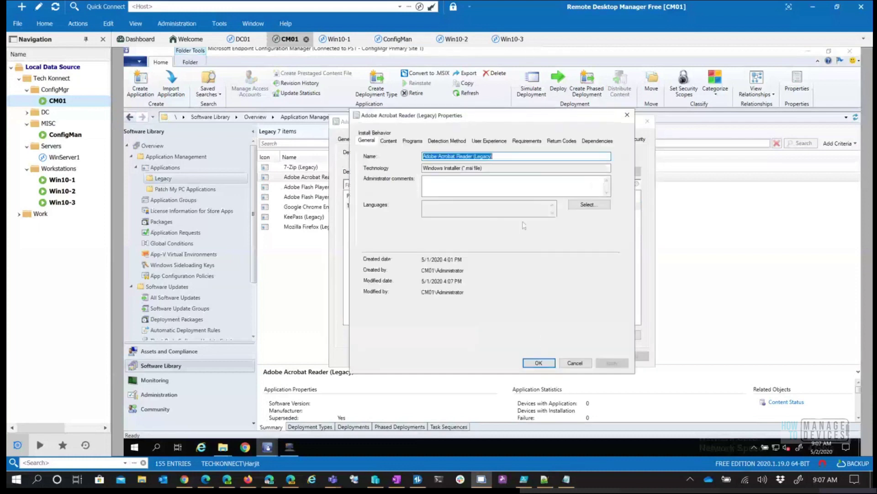
left_click(388, 142)
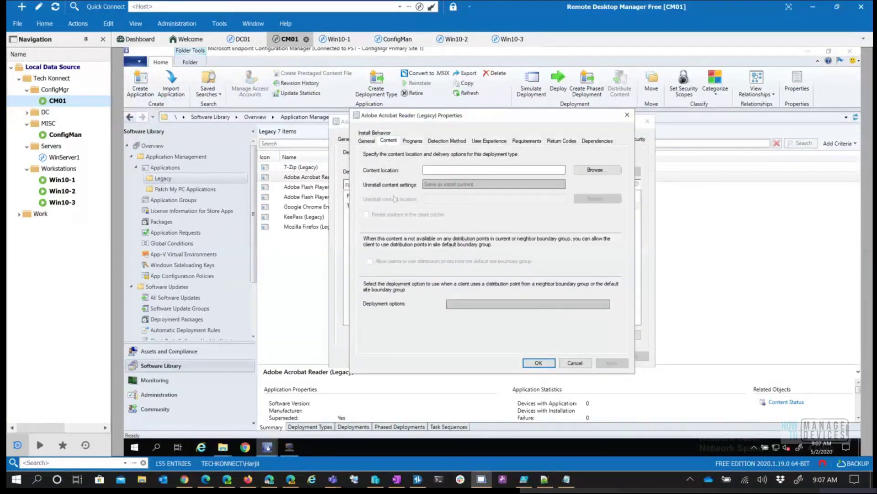
left_click(424, 171)
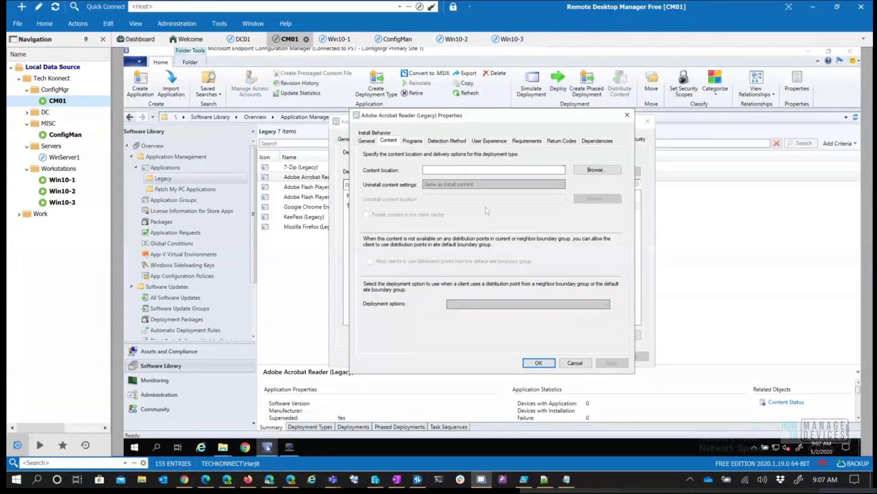
left_click(411, 142)
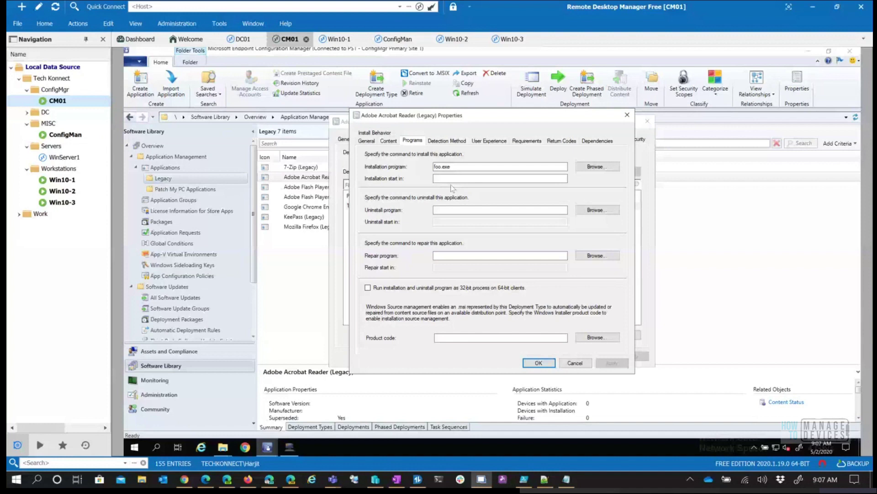
Step: Examine the legacy deployment type's first AcroRd32.exe detection clause, including its path and version condition, and cancel the rule
left_click(447, 140)
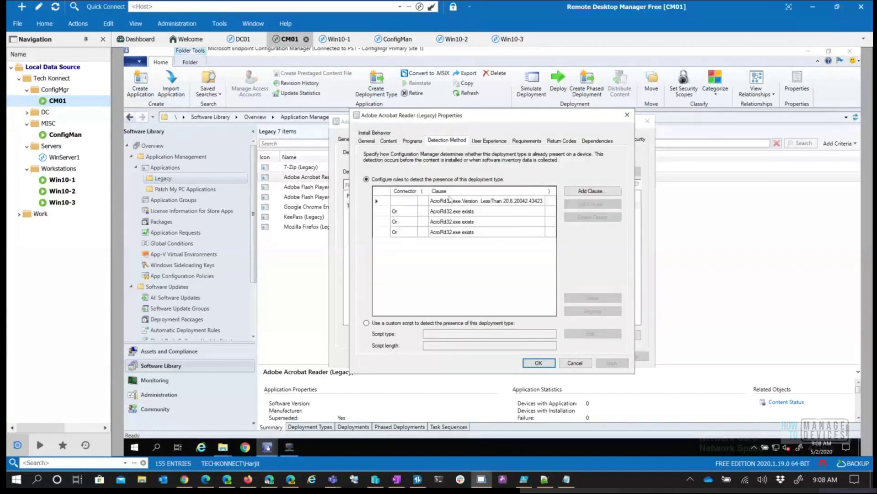
left_click(459, 204)
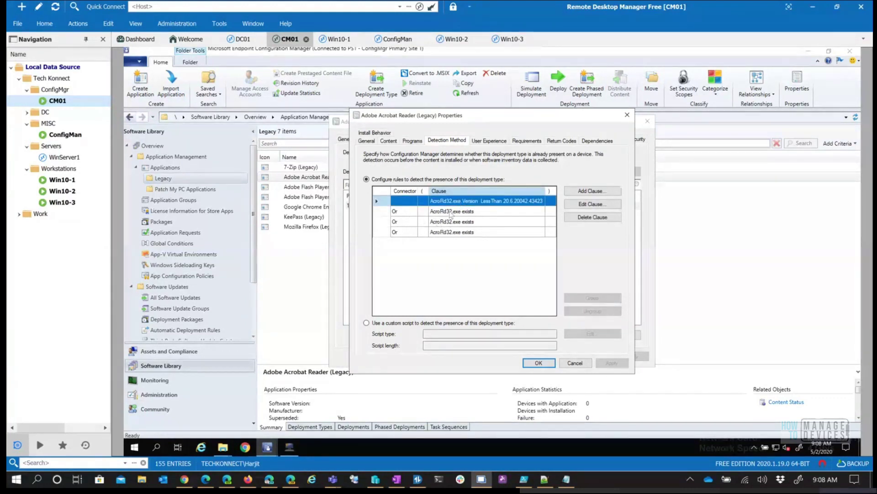
left_click(592, 205)
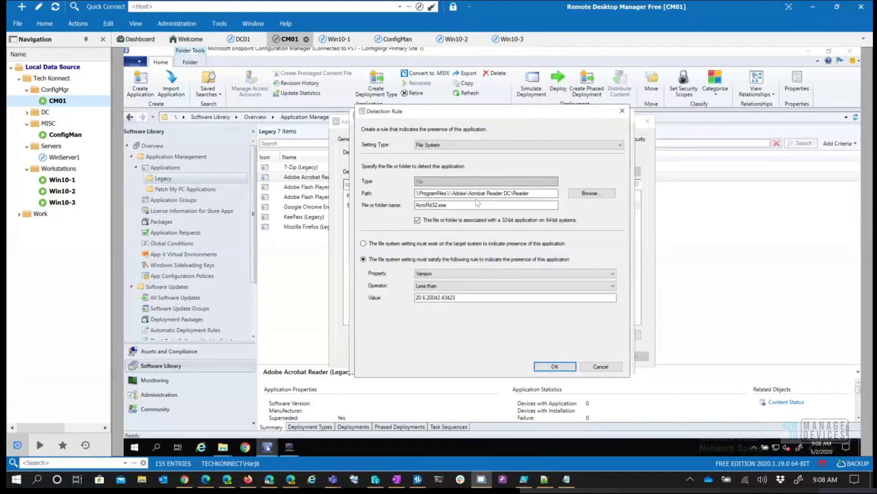
left_click(448, 207)
left_click(623, 487)
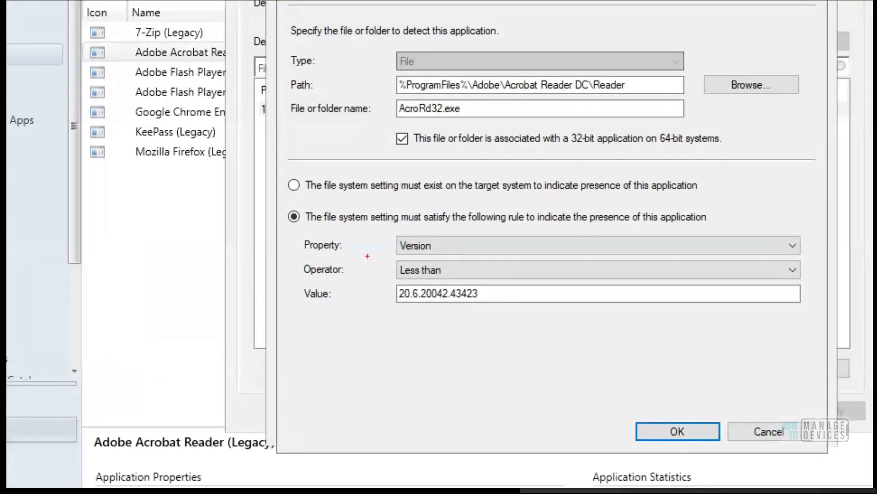
left_click_drag(389, 259, 459, 286)
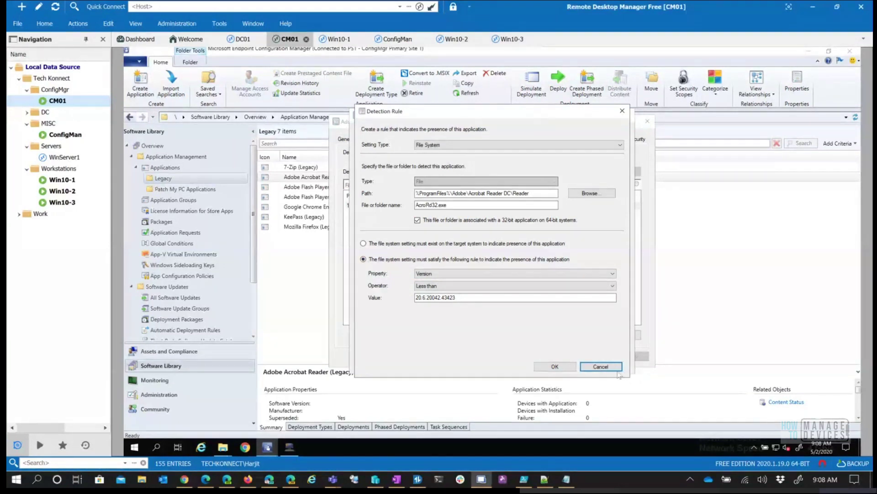
left_click(615, 368)
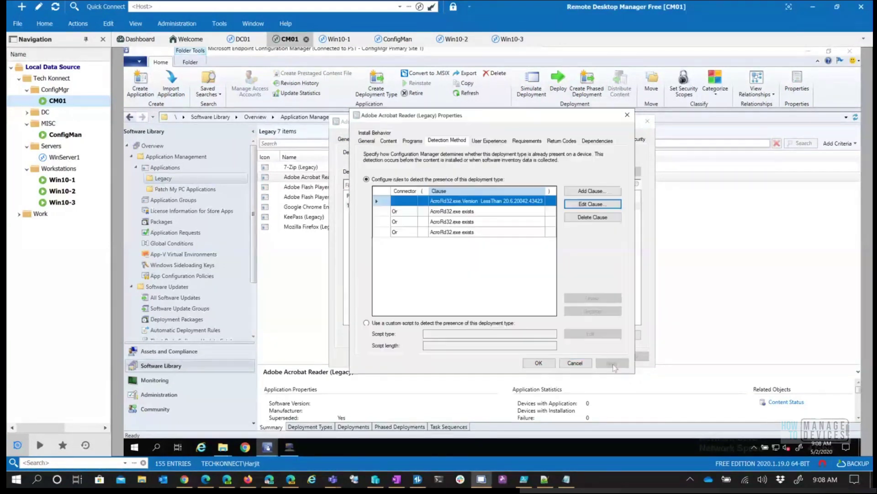
Step: Examine the file path in the second AcroRd32.exe detection clause of the legacy deployment type, and close the rule without changes
left_click(472, 213)
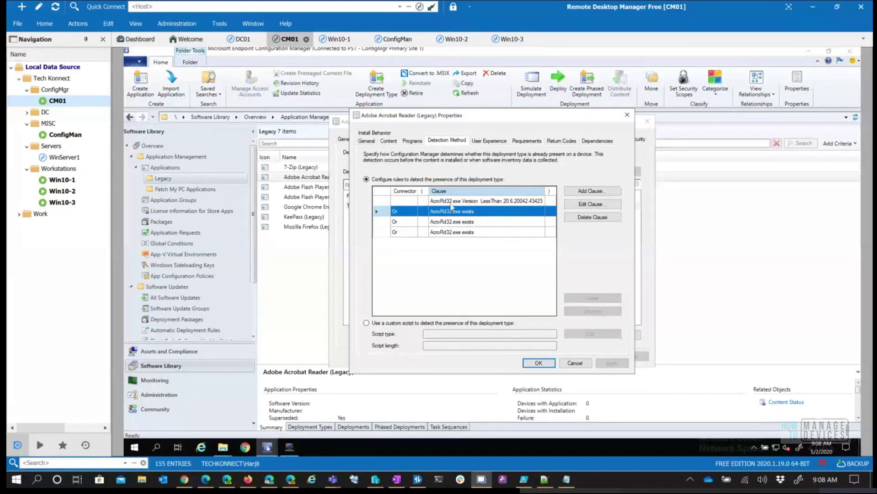
left_click(590, 204)
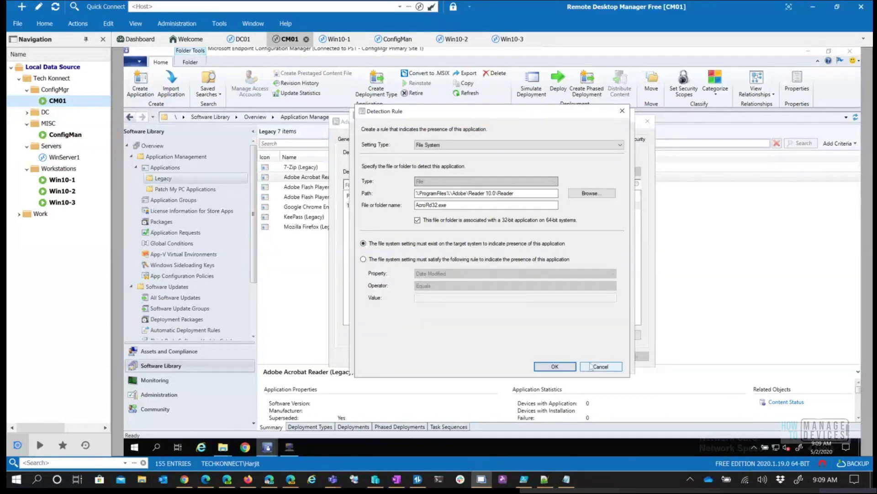
left_click(555, 366)
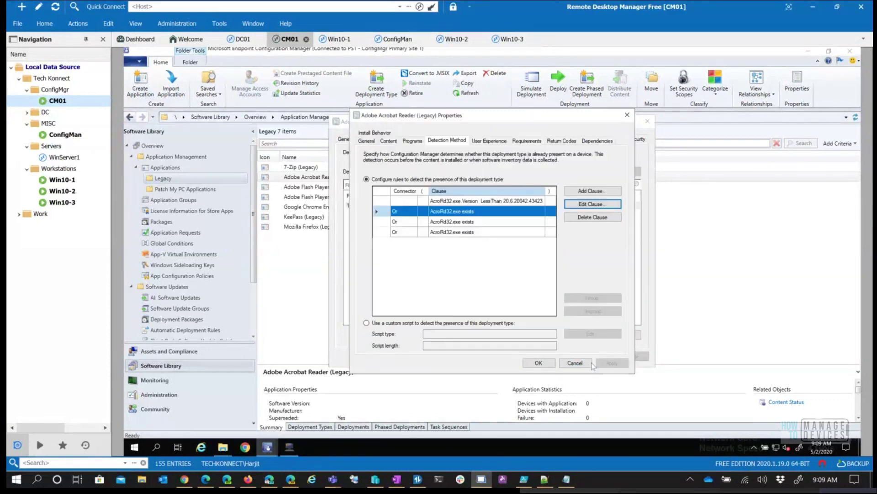
Step: Review the remaining AcroRd32.exe clauses and the connector choices for the second clause, and close the legacy deployment type without saving
left_click(483, 226)
left_click(458, 235)
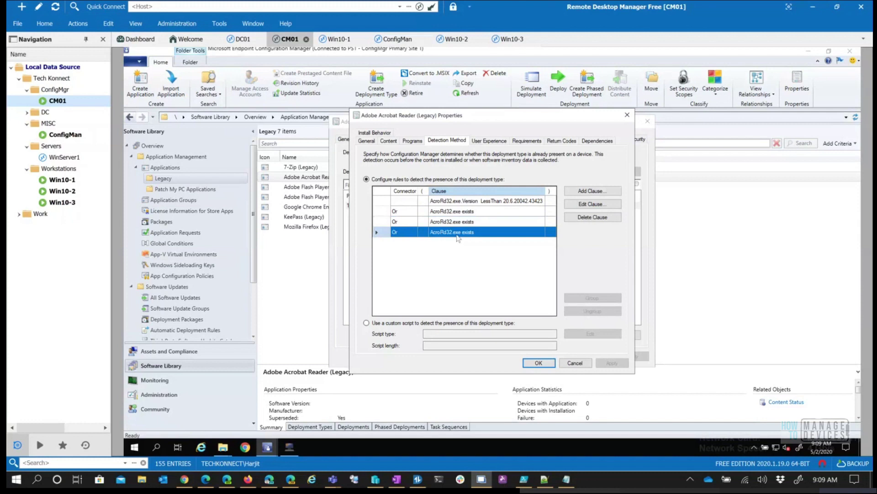
left_click(406, 213)
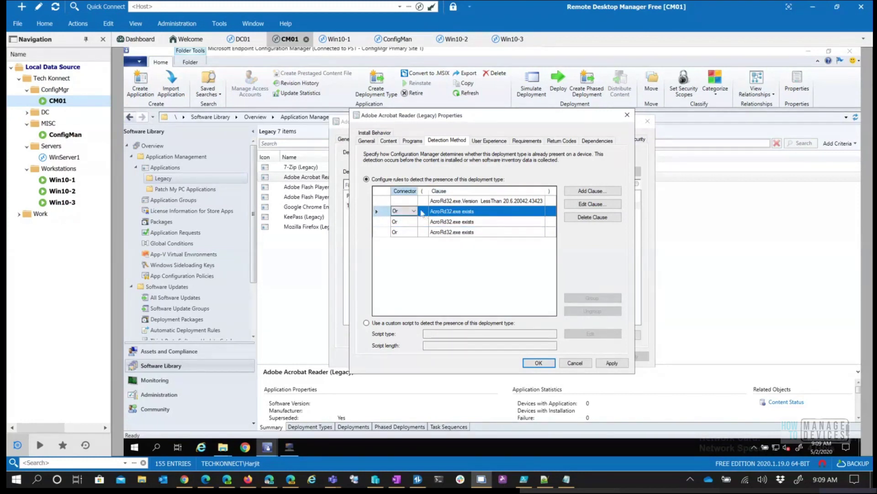
left_click(414, 211)
left_click(410, 225)
left_click(575, 363)
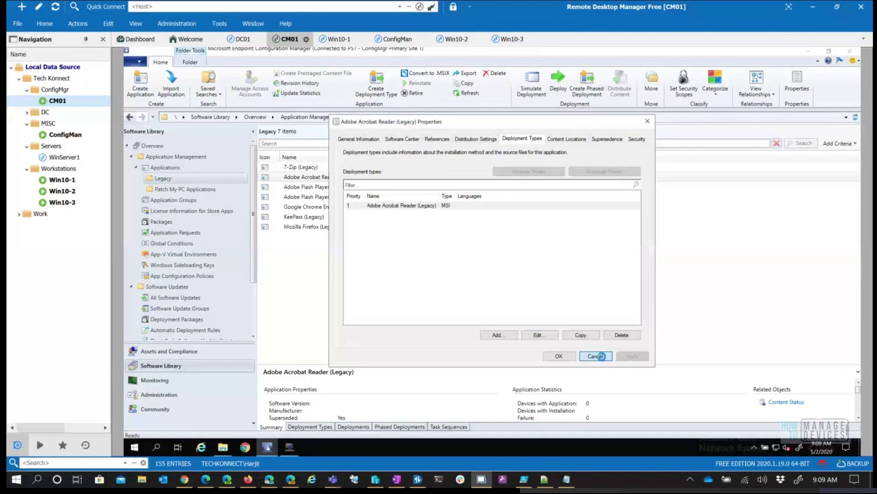
Step: Close the Adobe Acrobat Reader (Legacy) properties without saving and open the KeePass (Legacy) application's properties
left_click(597, 356)
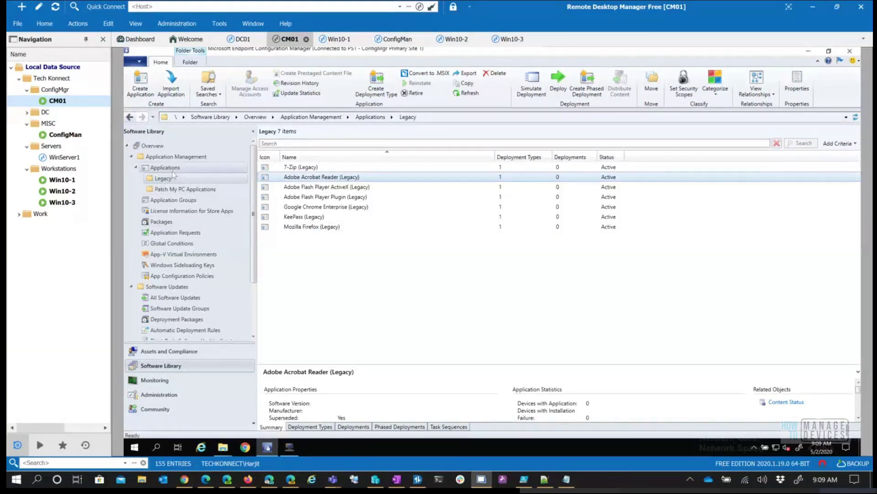
left_click(301, 217)
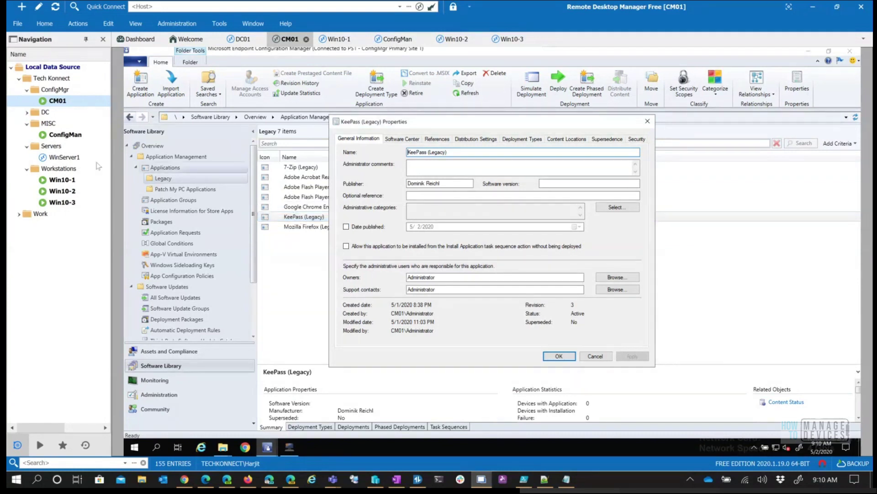
Step: Switch to the Win10-1 session and check the Software Center details of 7-Zip and Adobe Acrobat Reader (20.6.20042)
double_click(57, 180)
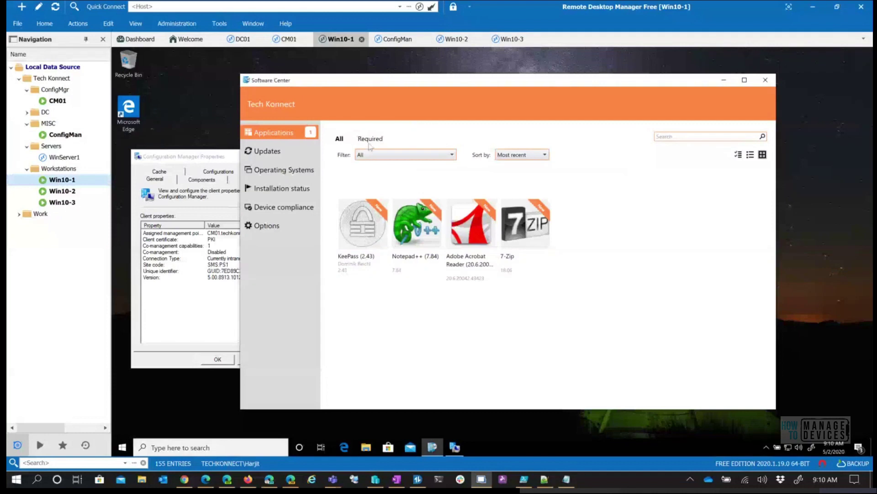
left_click(270, 152)
left_click(278, 136)
left_click(511, 240)
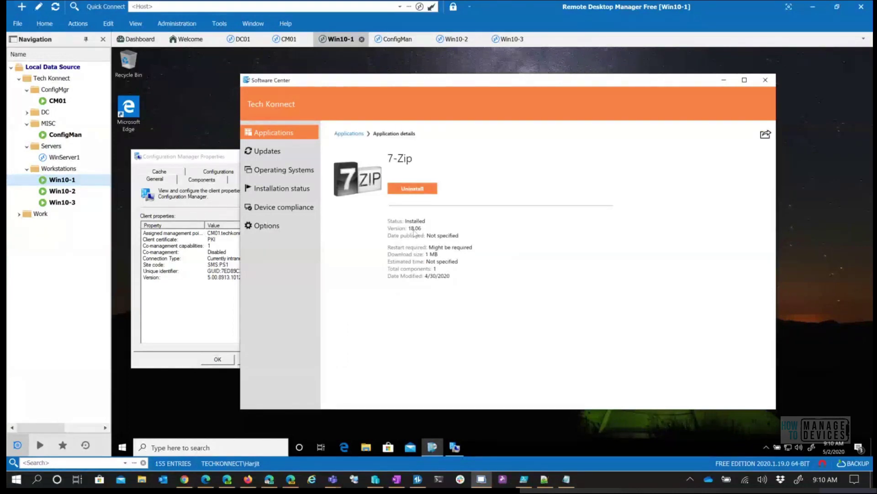
left_click(279, 135)
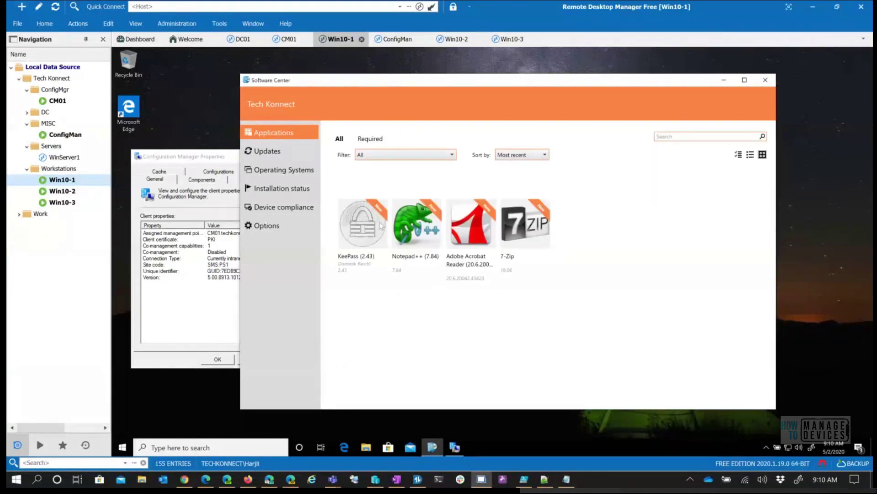
left_click(476, 233)
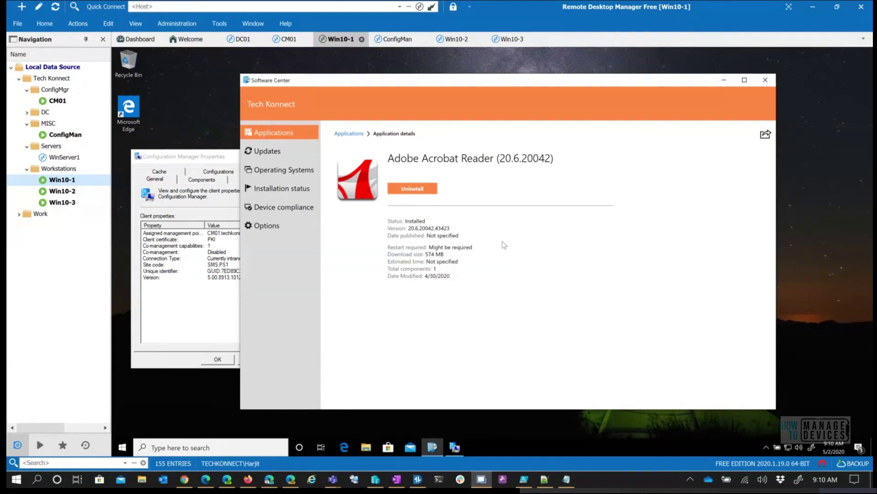
left_click(276, 136)
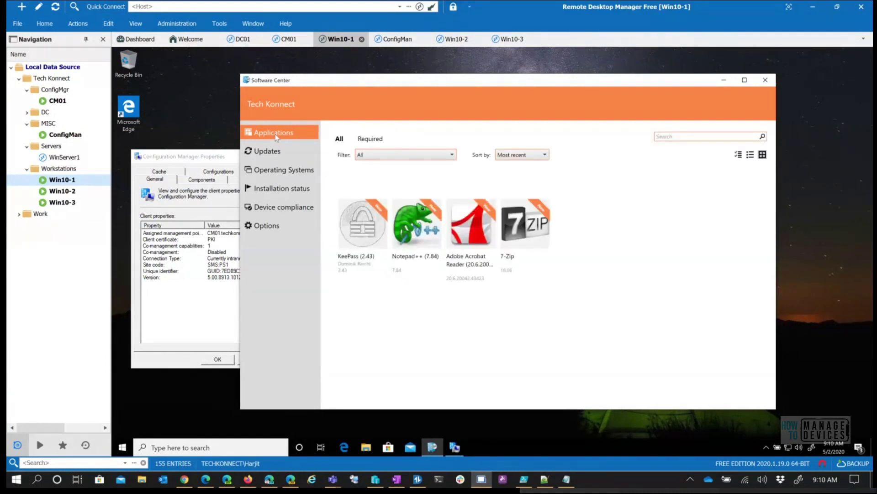
Step: Check the Software Center details of Notepad++ (7.84) and KeePass (2.43) on Win10-1, and return to the application list
left_click(415, 222)
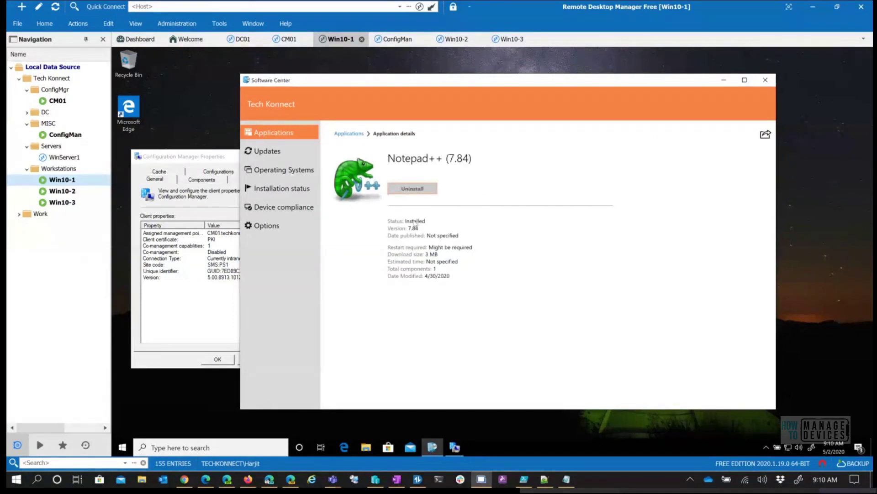
left_click(280, 133)
left_click(372, 223)
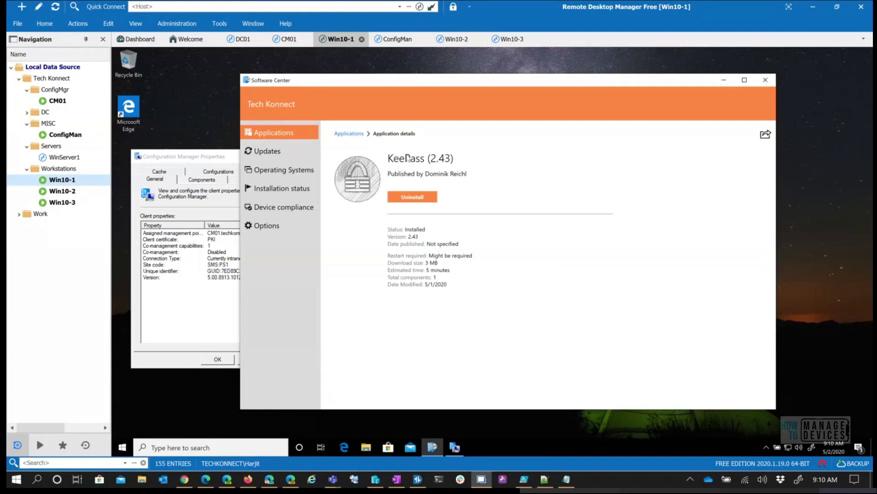
left_click(270, 136)
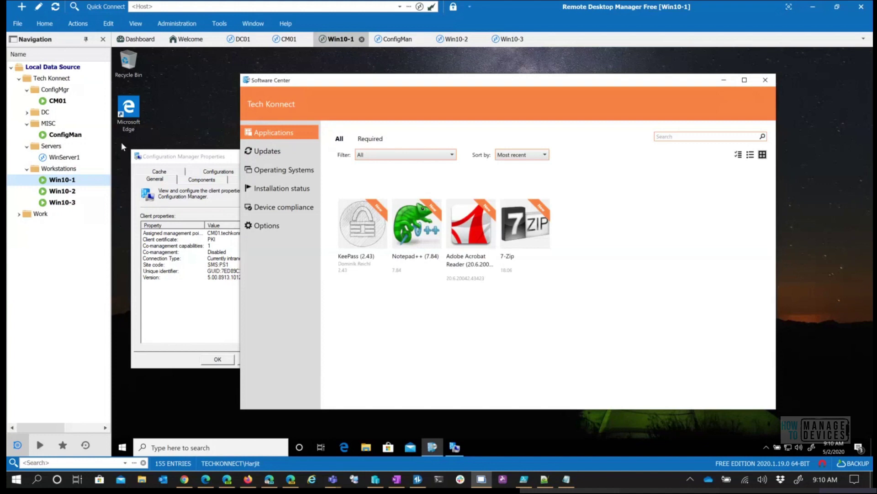
Step: Switch to the Win10-2 session and start installing KeePass (2.43) and Notepad++ (7.84) from Software Center
left_click(63, 191)
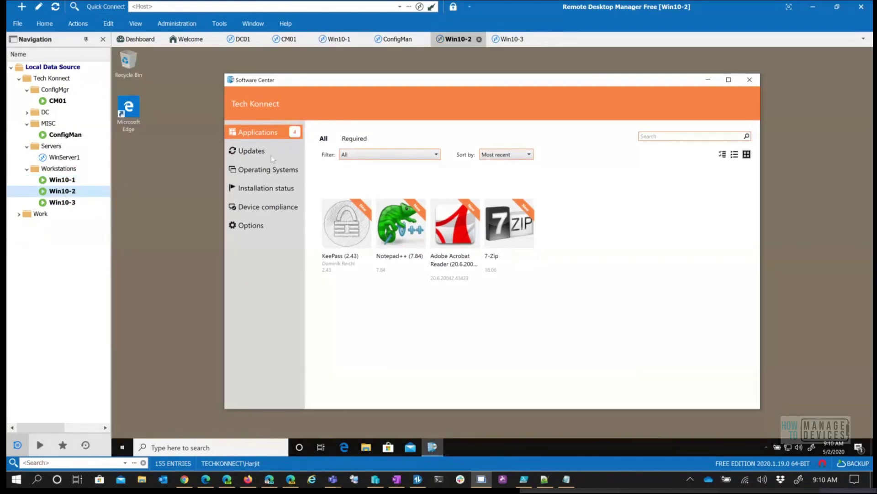
left_click(342, 234)
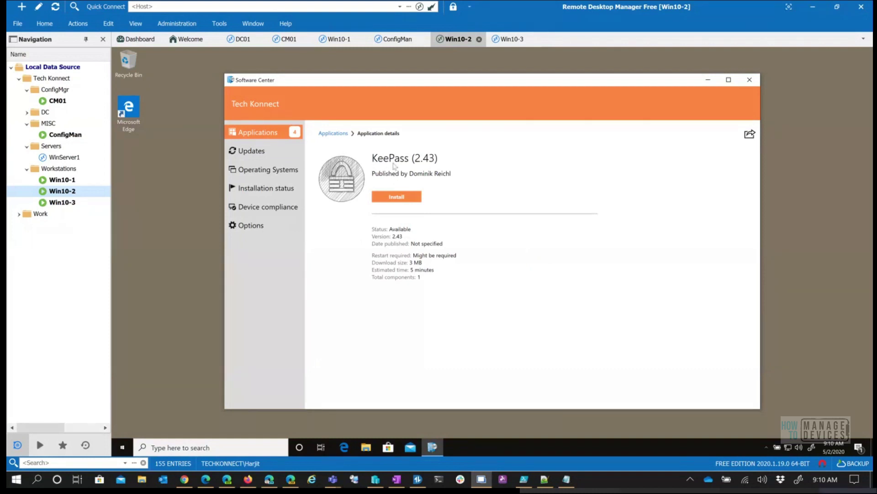
left_click(398, 197)
left_click(264, 136)
left_click(401, 236)
left_click(394, 195)
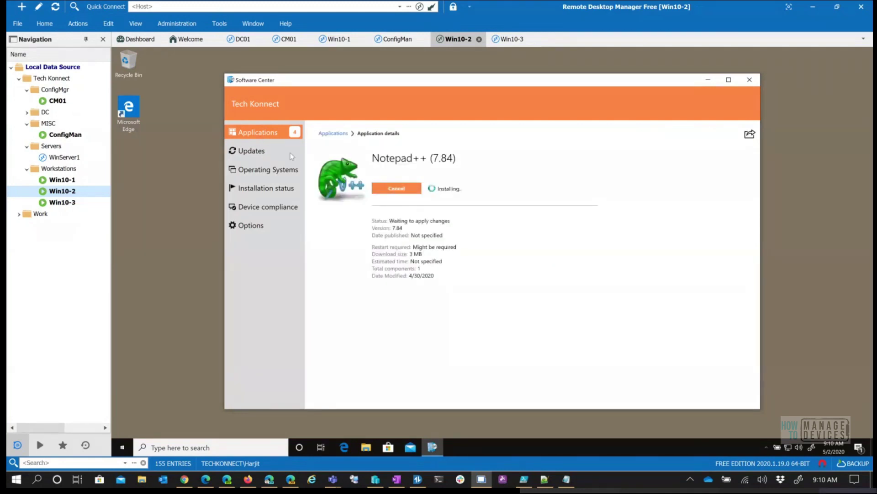
Step: Start installing Adobe Acrobat Reader (20.6.20042) and 7-Zip on Win10-2, and review the installation status of the applications
left_click(274, 137)
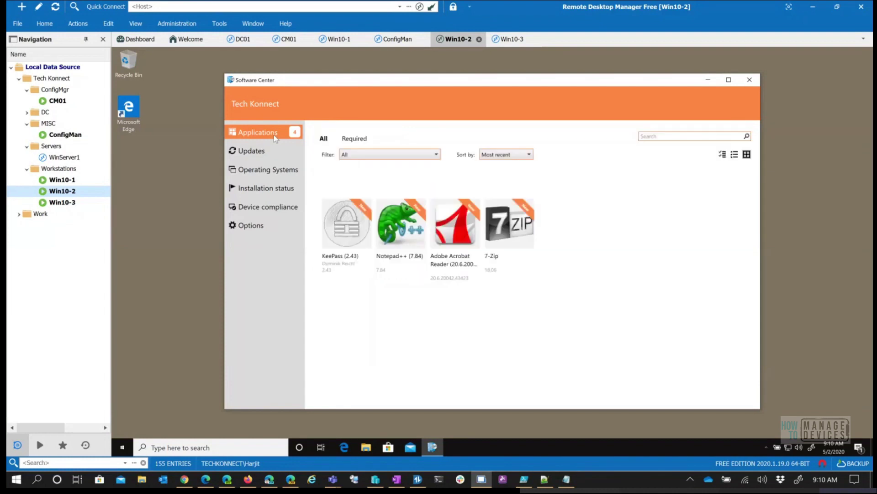
left_click(459, 228)
left_click(396, 188)
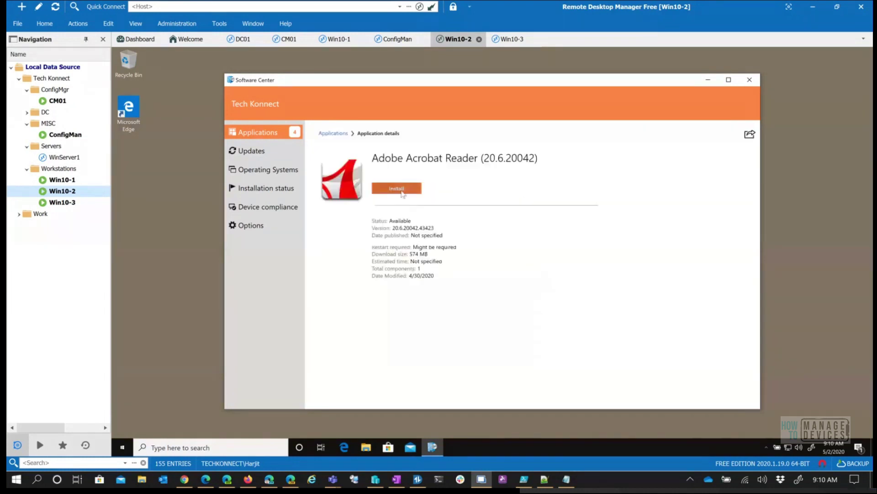
left_click(267, 133)
left_click(510, 221)
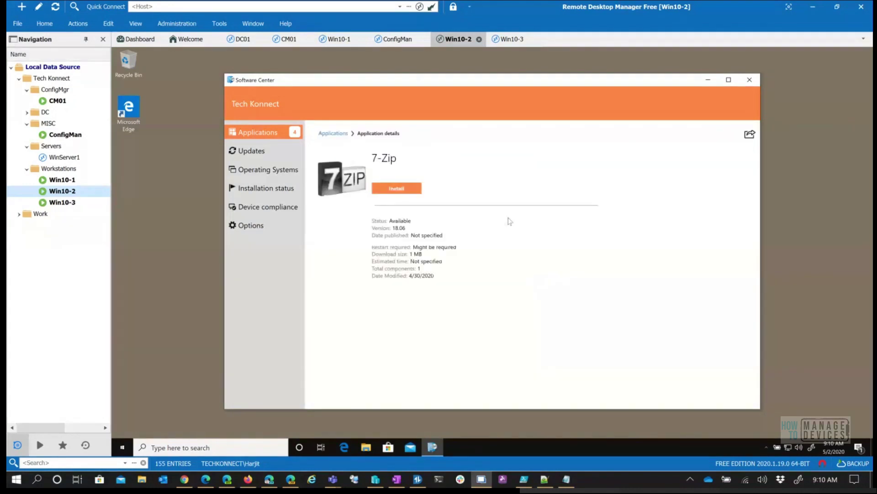
left_click(405, 192)
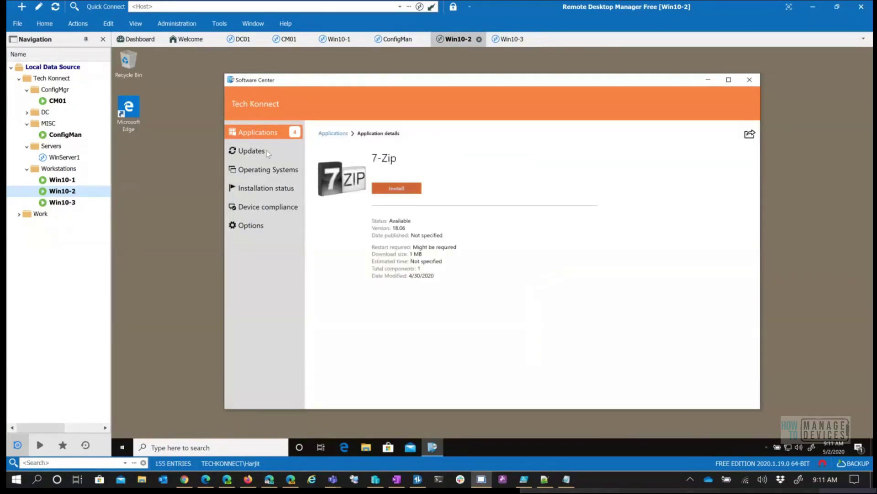
left_click(258, 134)
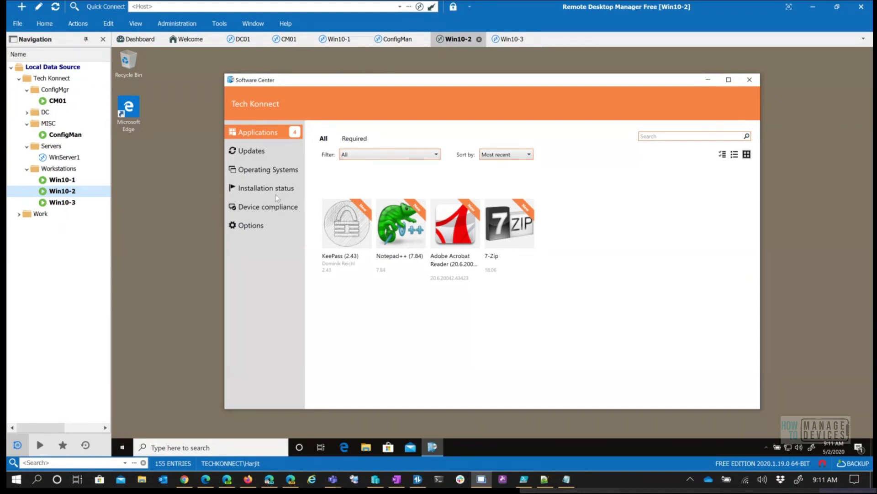
left_click(278, 190)
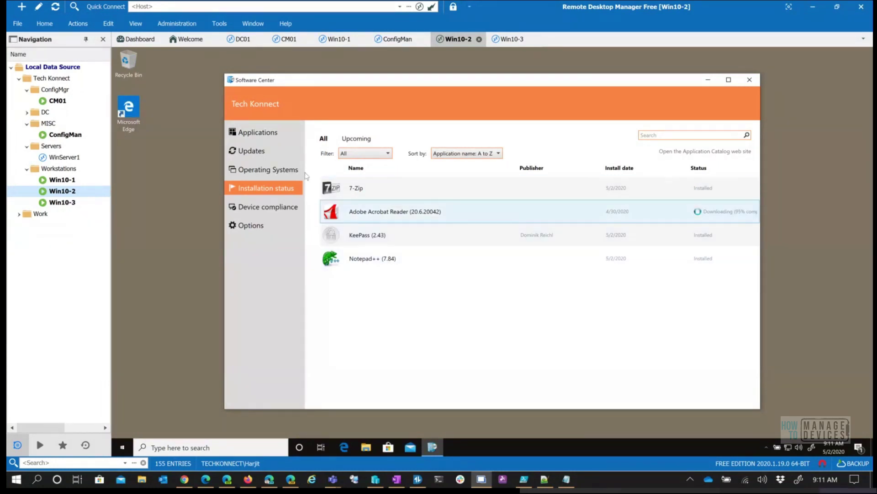
Step: Return to the CM01 session, close the KeePass (Legacy) properties without saving, and view the Notepad++ (7.84) summary among the current applications
double_click(64, 105)
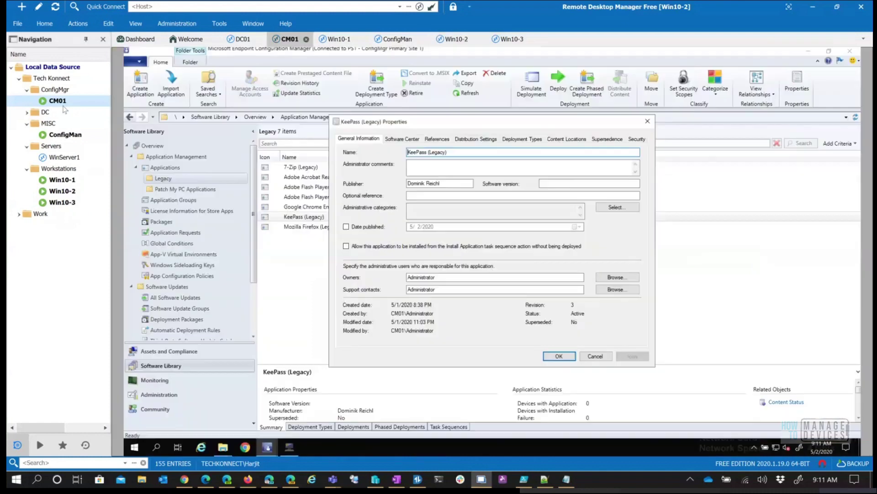
left_click(595, 356)
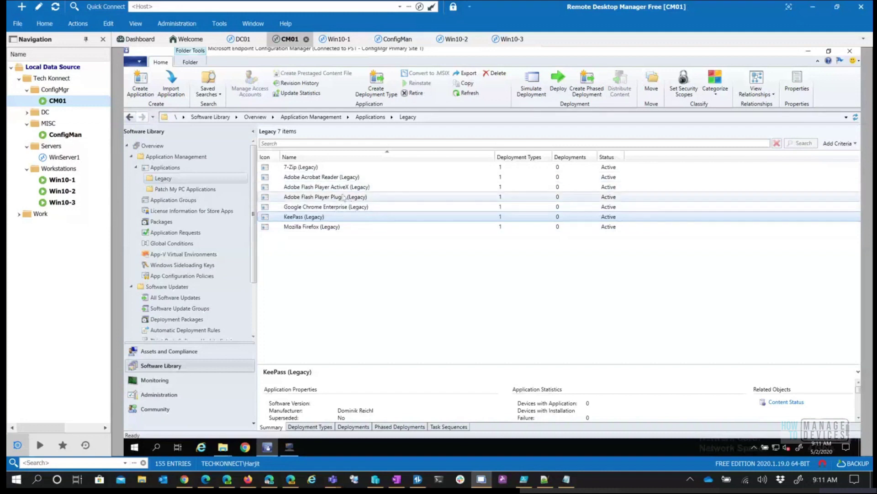
left_click(178, 171)
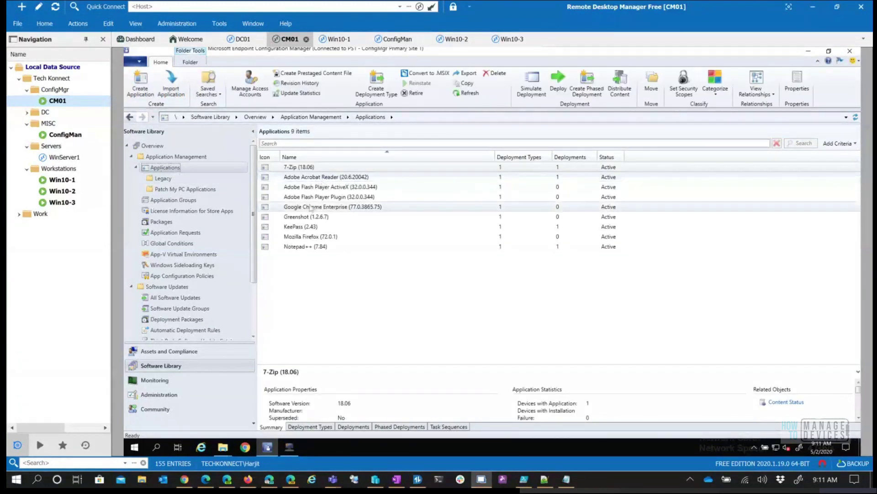
left_click(314, 247)
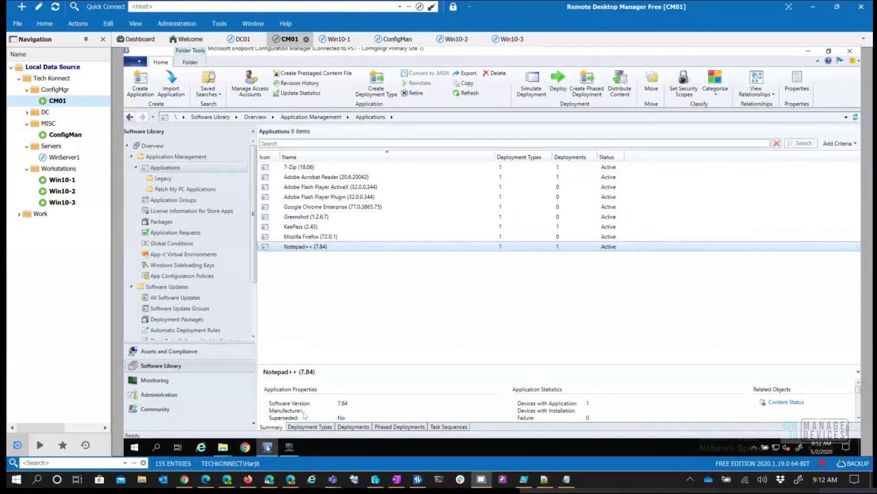
Step: Compare the contents of the Legacy folder with the main Applications list
left_click(163, 178)
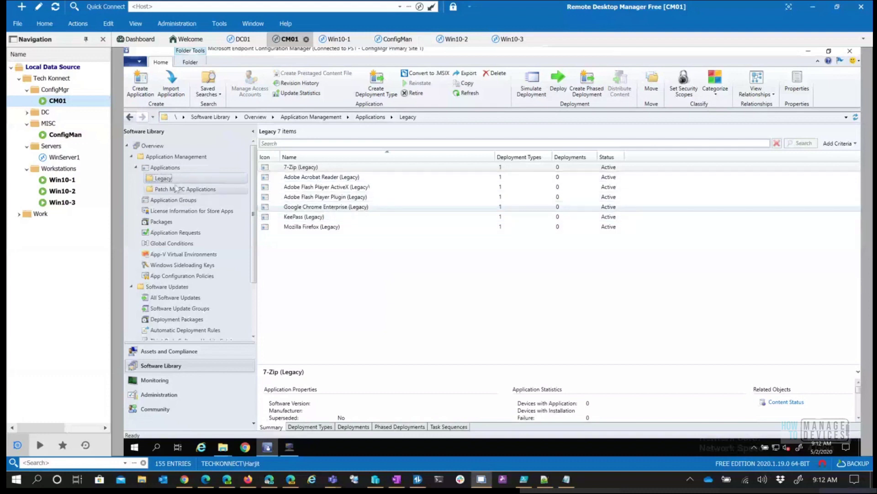
left_click(165, 168)
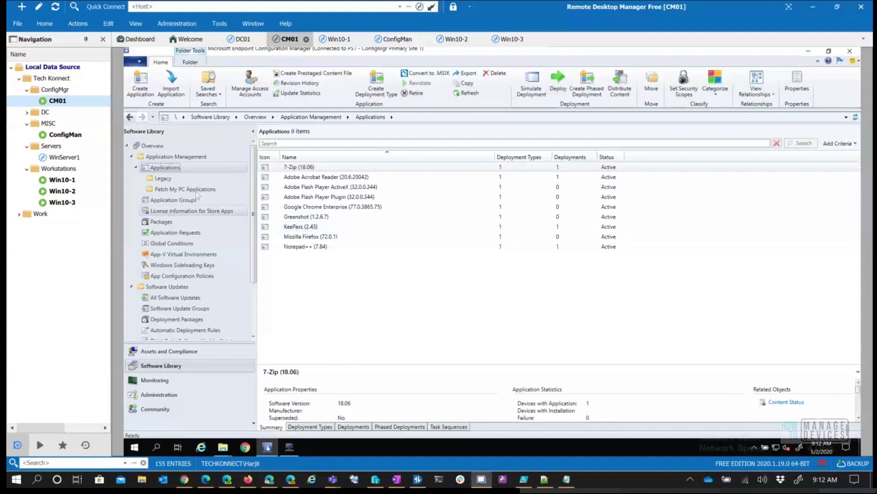
left_click(169, 179)
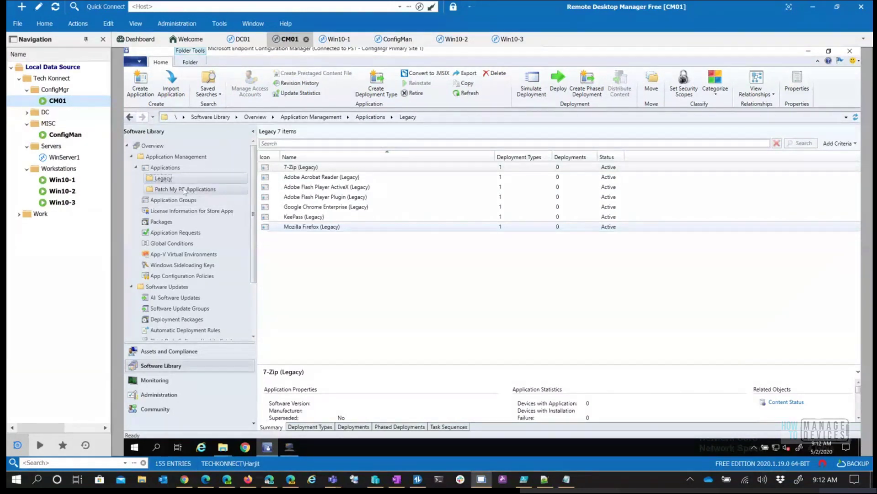
left_click(165, 167)
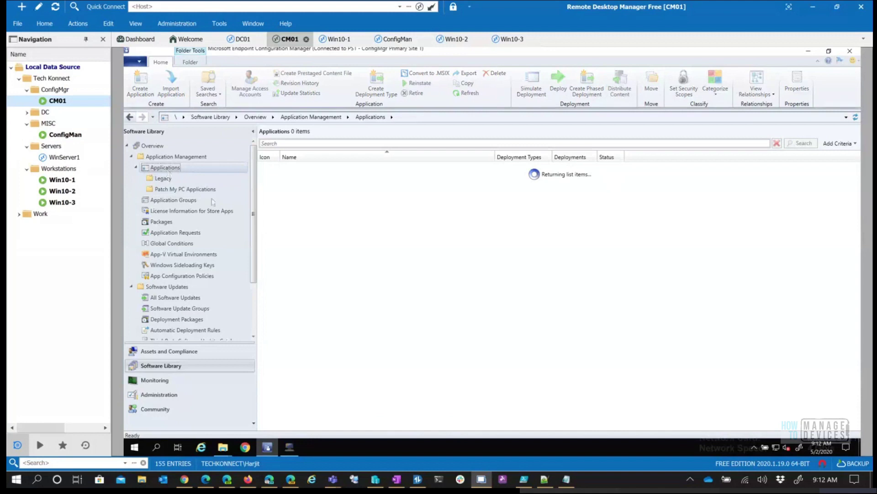
Step: Open the Notepad++ (7.84) application's properties and its Notepad++ script deployment type for viewing
left_click(305, 247)
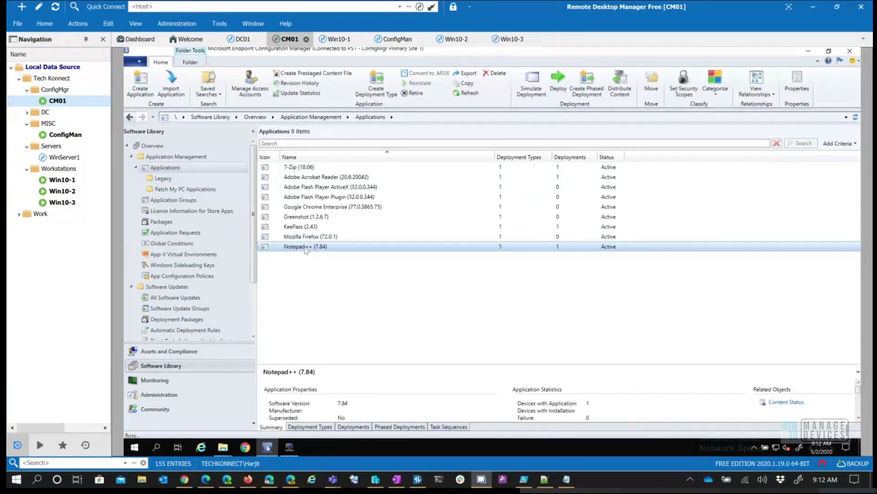
double_click(305, 248)
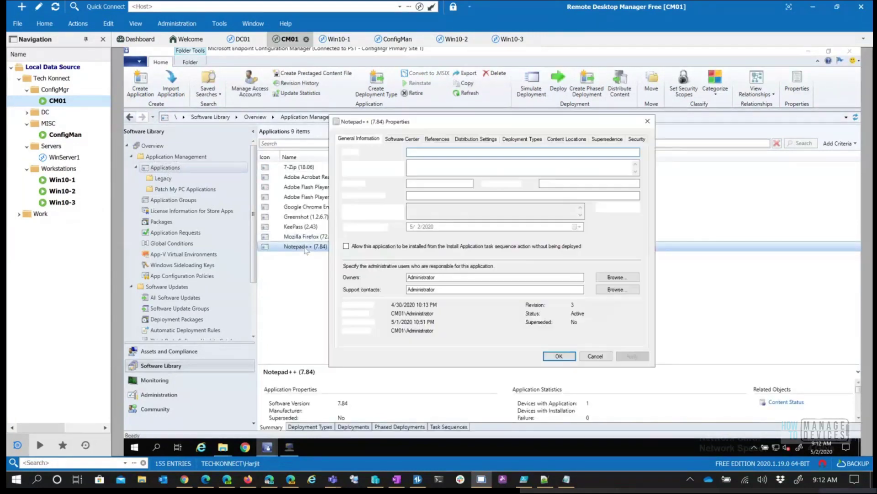
left_click(521, 140)
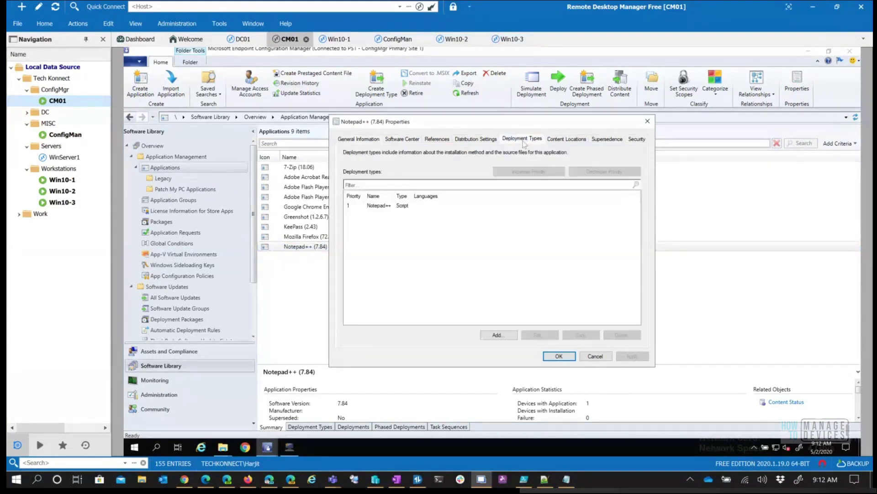
left_click(404, 207)
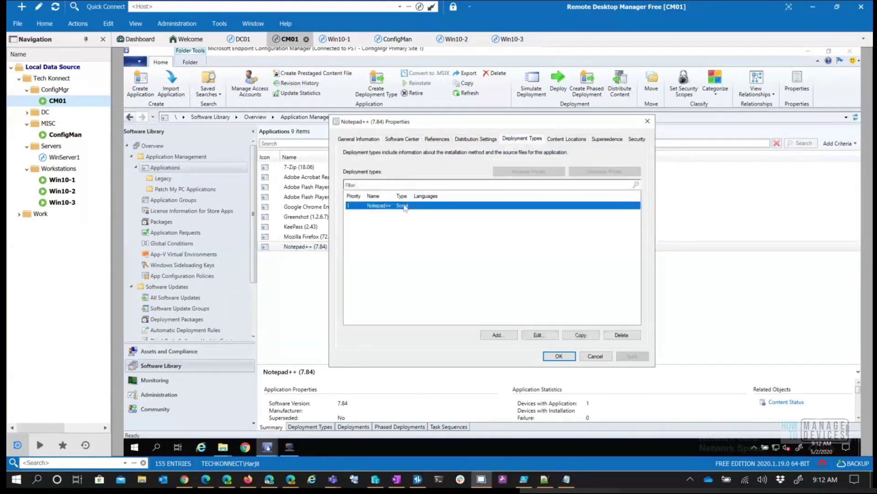
left_click(548, 336)
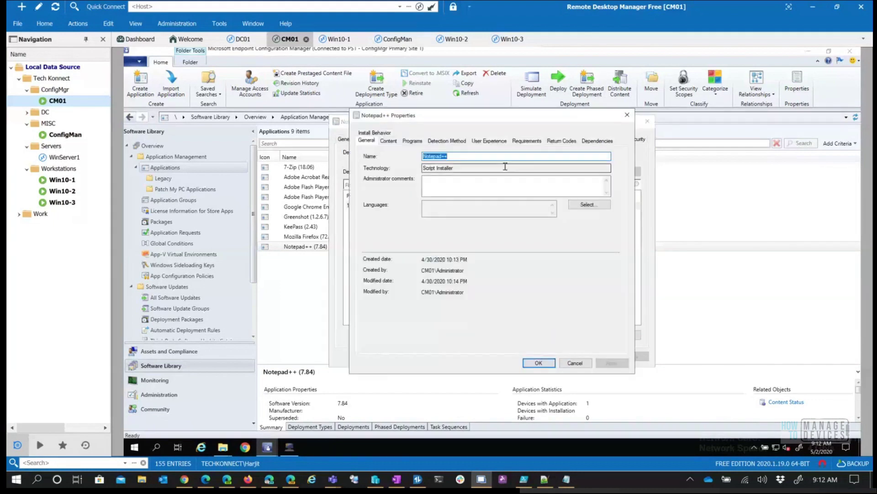
Step: Examine the file-version detection rule of the Notepad++ deployment type, including its path, and close the application's properties without saving
left_click(451, 142)
left_click(512, 204)
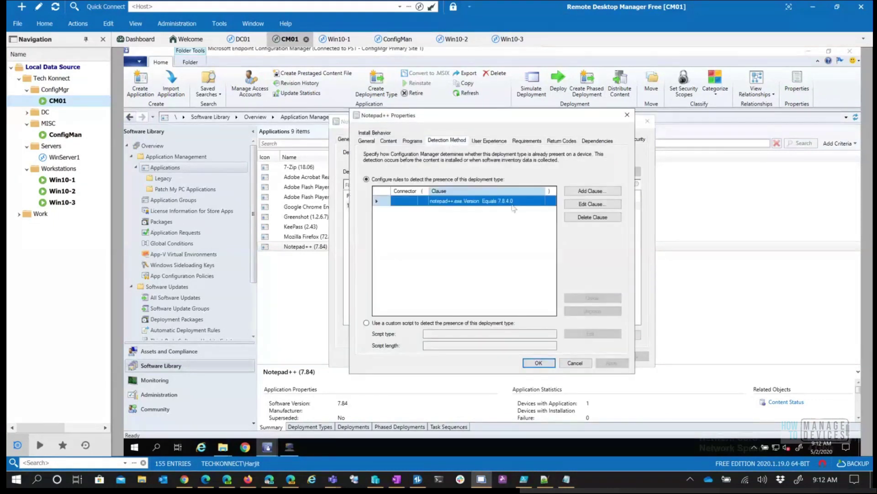
left_click(599, 208)
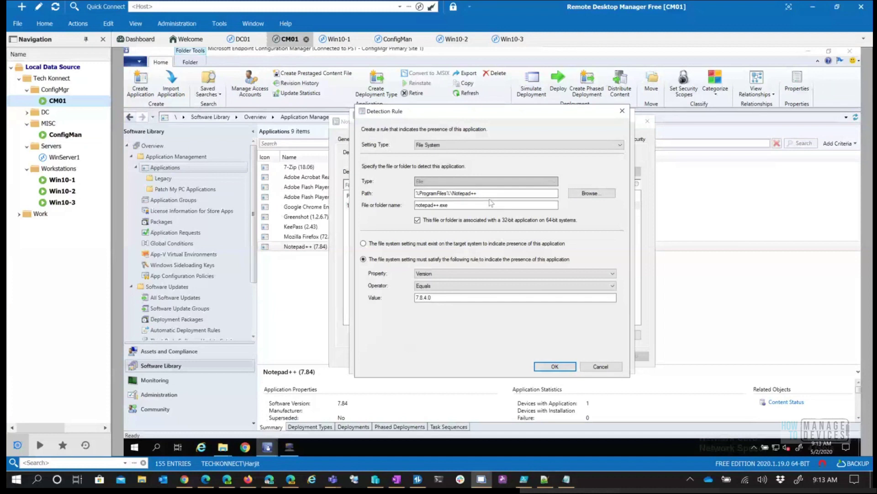
left_click_drag(486, 193, 374, 188)
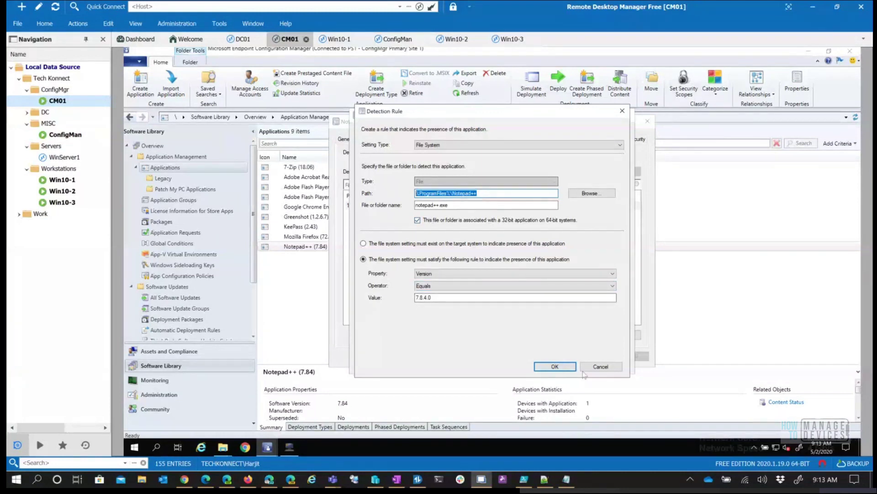
left_click(600, 366)
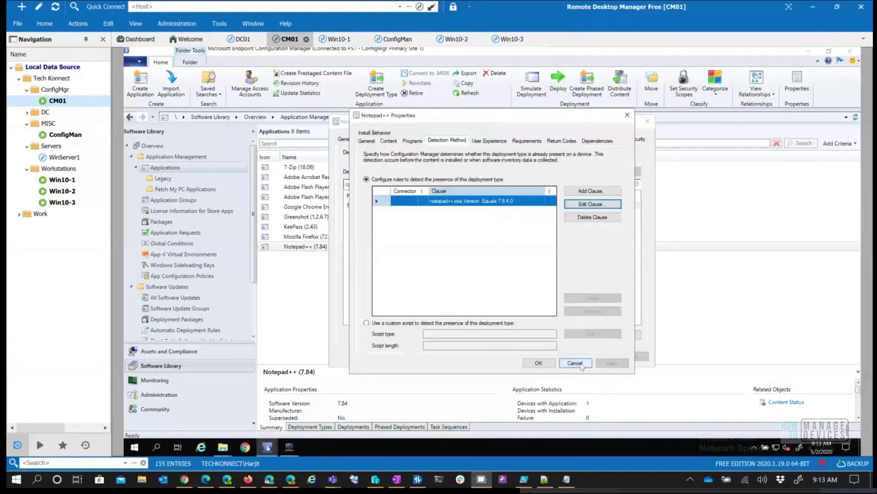
left_click(576, 363)
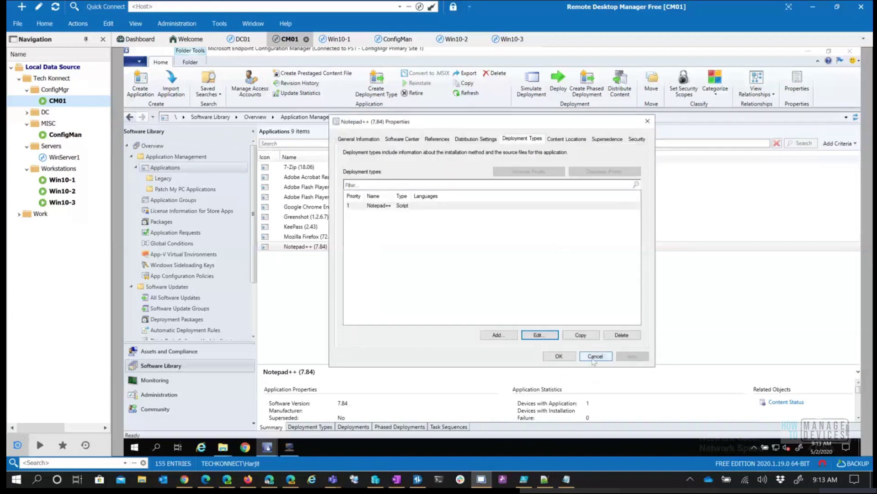
left_click(594, 357)
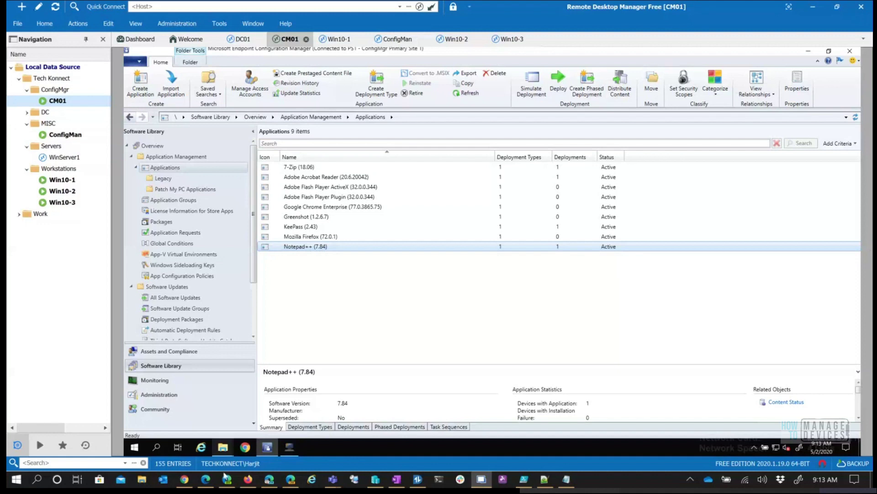
Step: Browse the sources\Apps\Notepad++ folder on Local Disk (E:), inspect the 7.85 installer files, and return to the Applications list
mouse_move(224, 449)
left_click(271, 411)
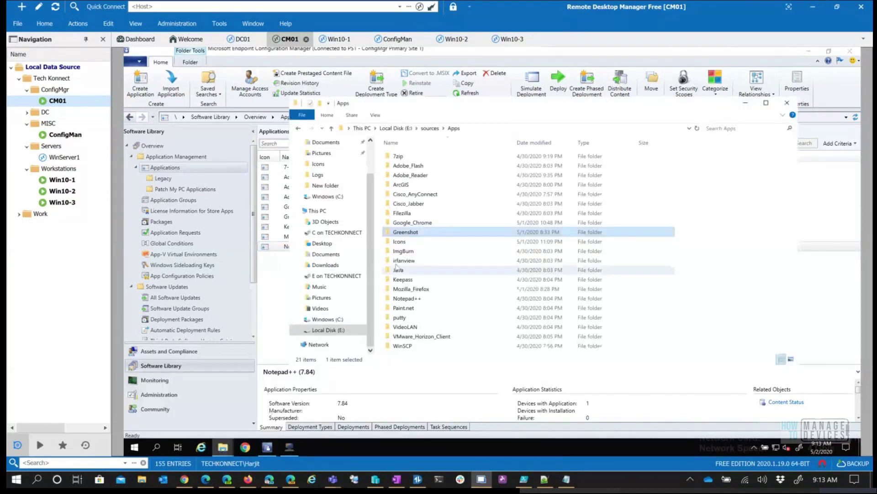
double_click(422, 298)
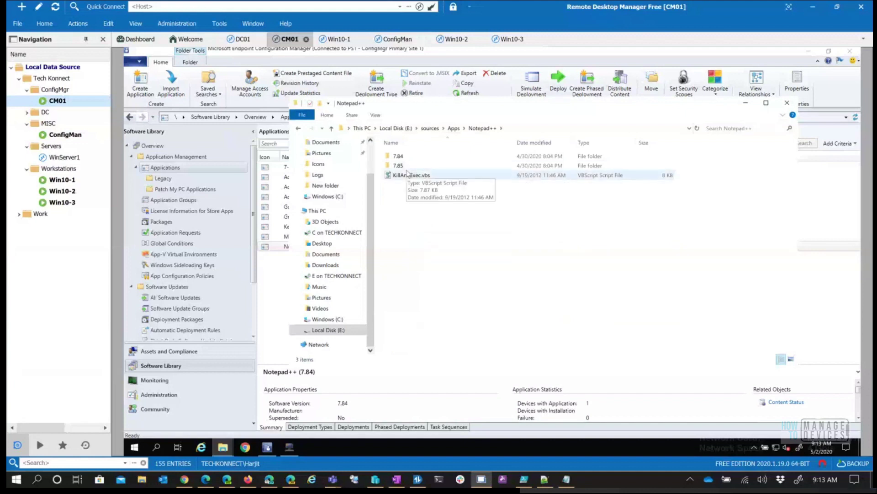
double_click(412, 166)
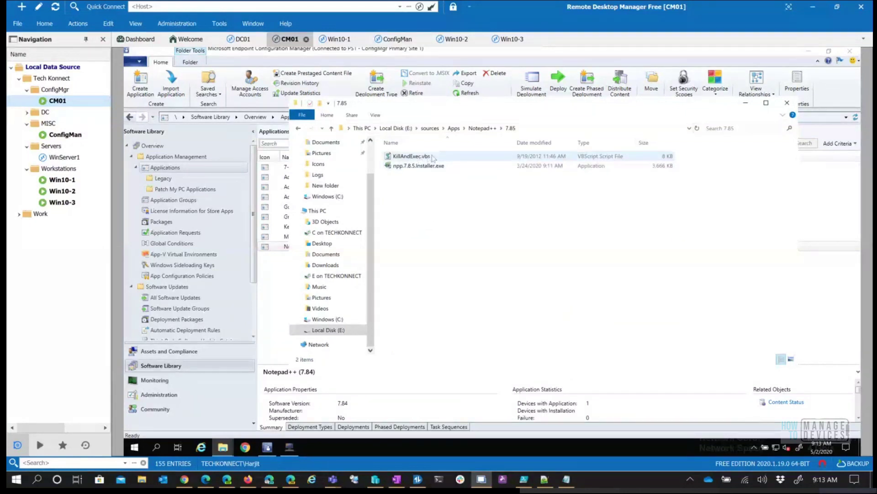
left_click(435, 158)
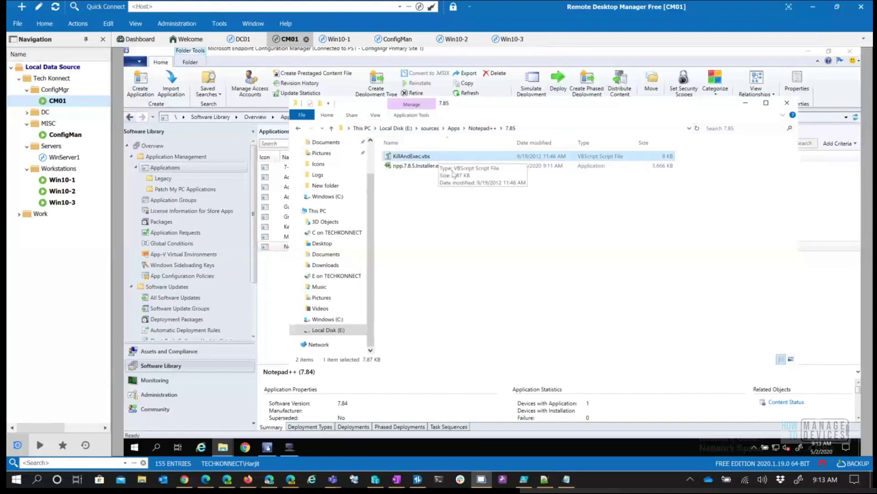
left_click(426, 167)
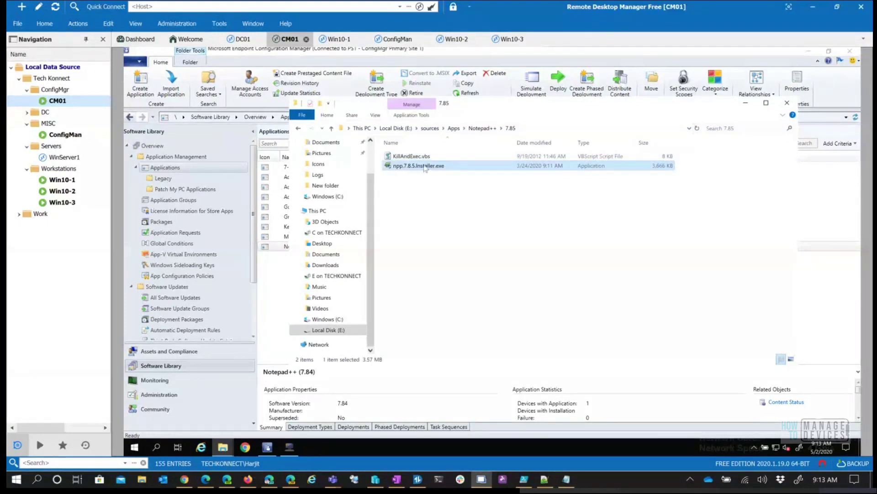
left_click(482, 128)
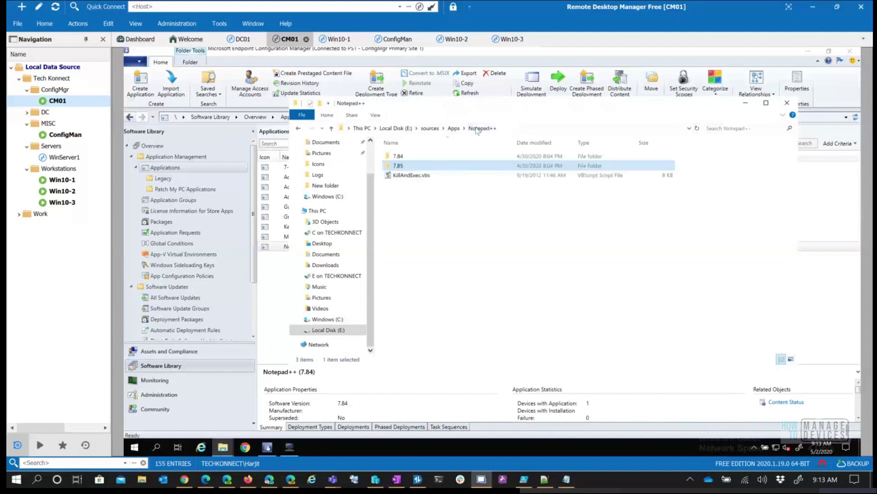
left_click(282, 285)
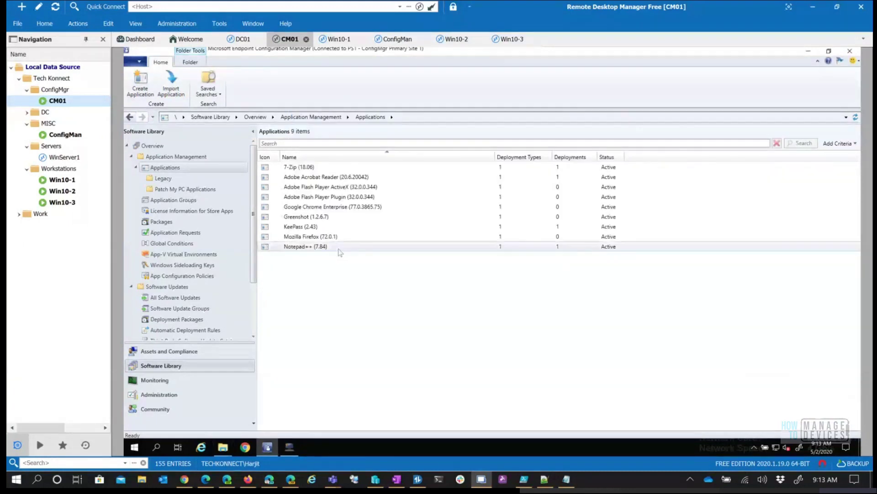
Step: View the deployments of the Notepad++ (7.84) application and the options for its All Desktop and Server Clients deployment
left_click(338, 247)
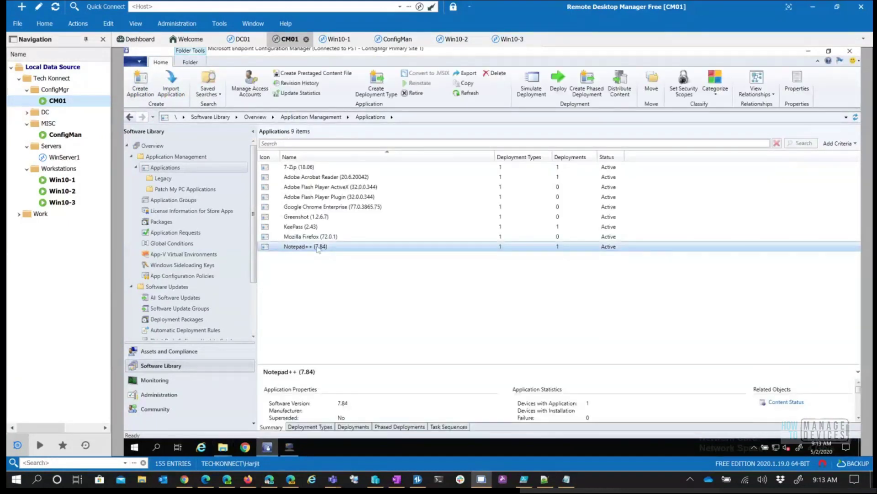
left_click(354, 427)
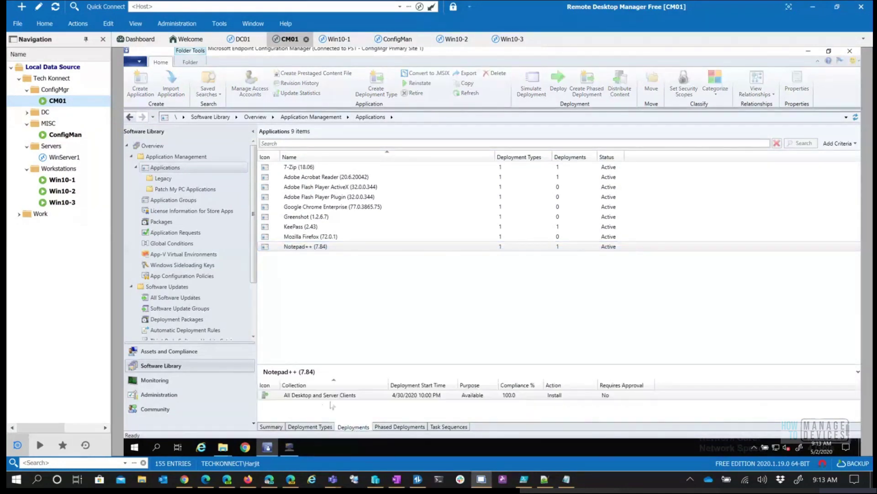
left_click(342, 378)
right_click(335, 379)
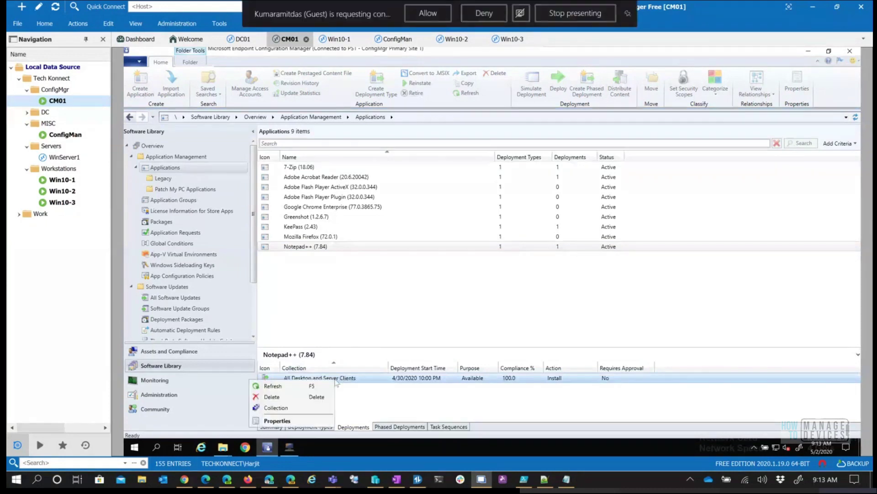
left_click(345, 330)
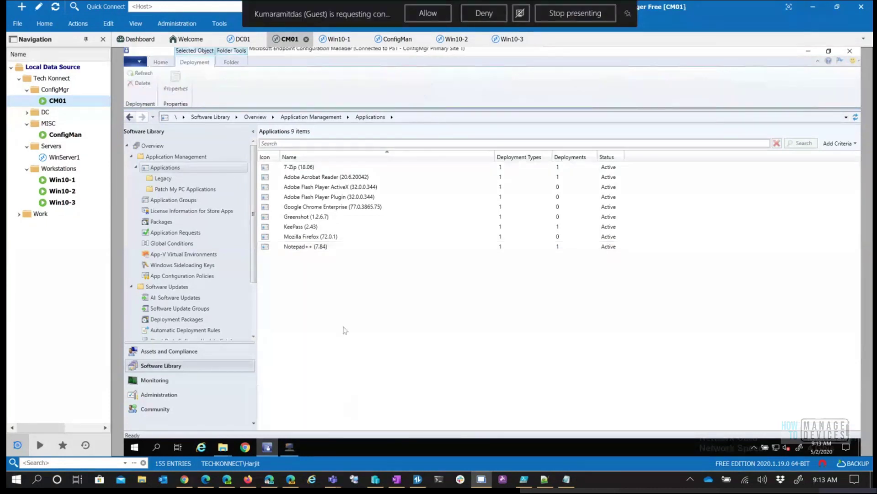
Step: Create a copy of the Notepad++ (7.84) application
left_click(302, 247)
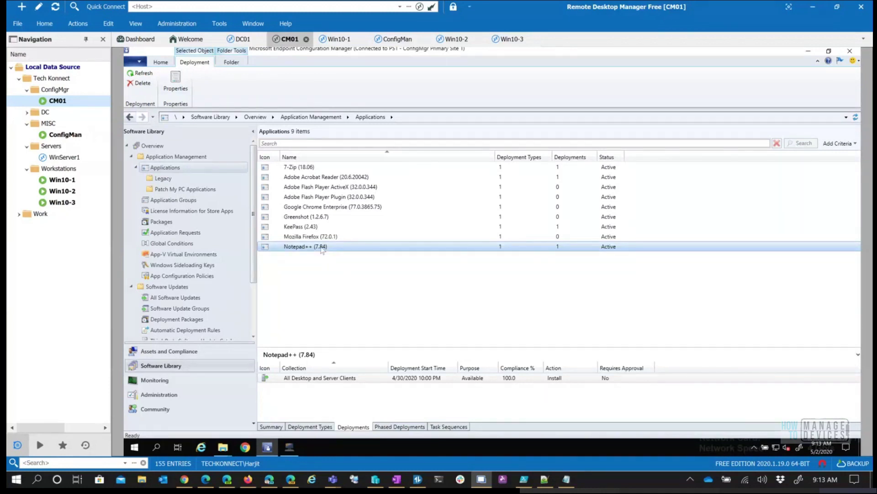
right_click(323, 249)
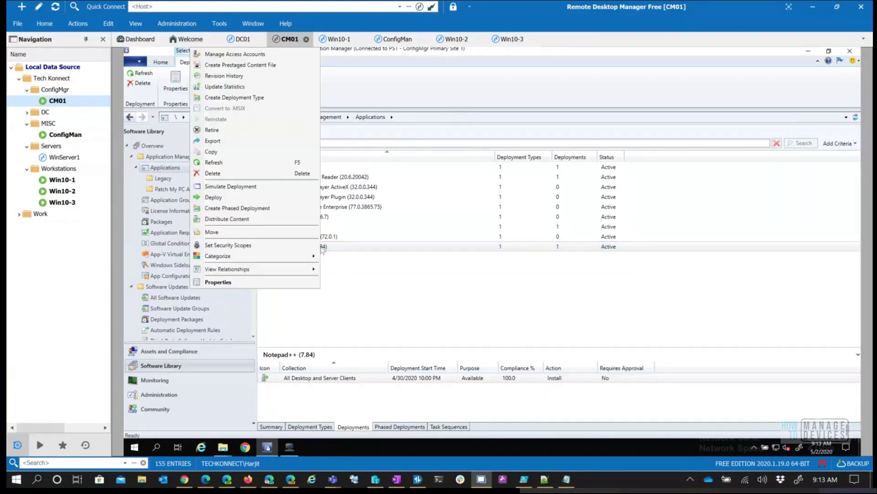
left_click(249, 151)
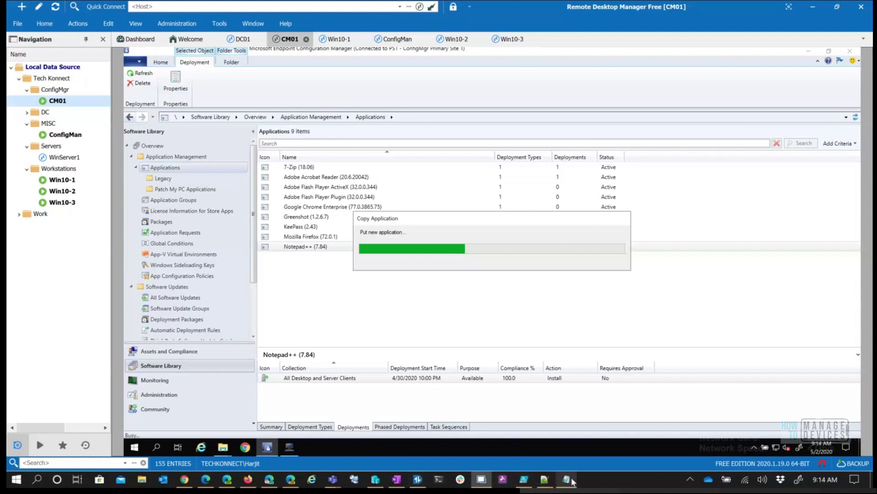
Step: Look up the Notepad++ (7.8.5) install, uninstall and detection details in the Notepad notes, and return to the CM01 session
mouse_move(565, 482)
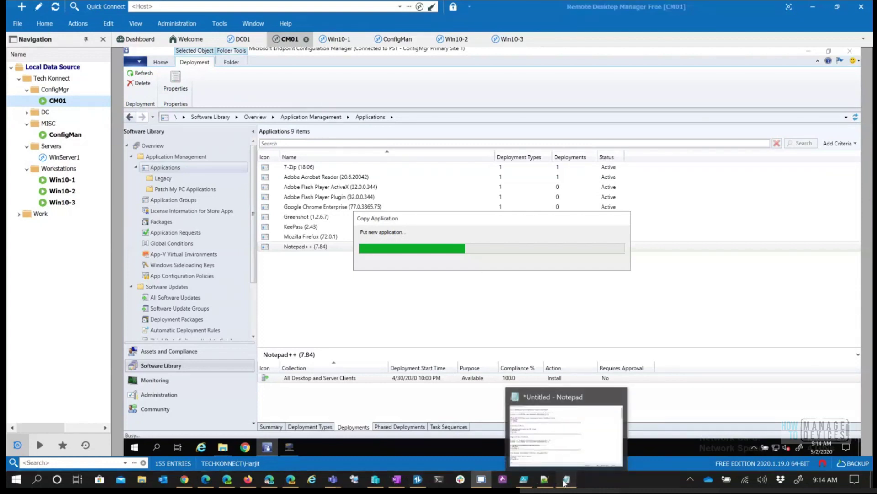
left_click(566, 481)
scroll(355, 246, "down", 11)
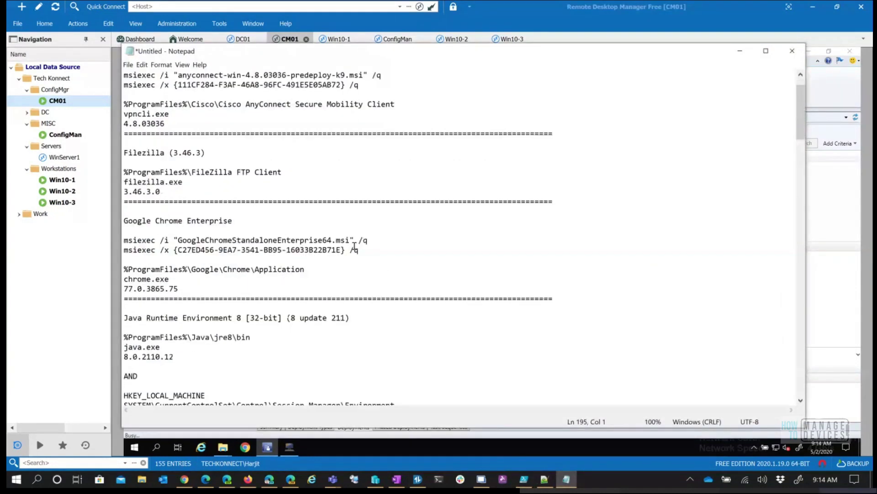
scroll(352, 245, "down", 12)
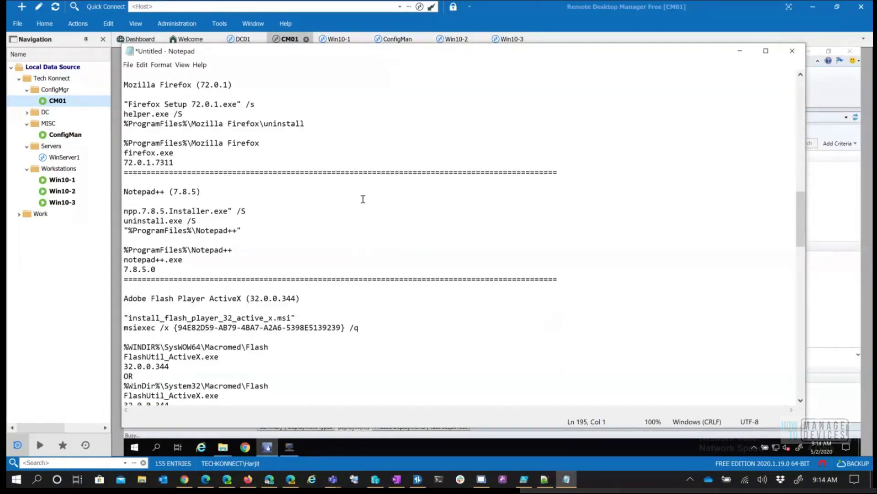
left_click(738, 53)
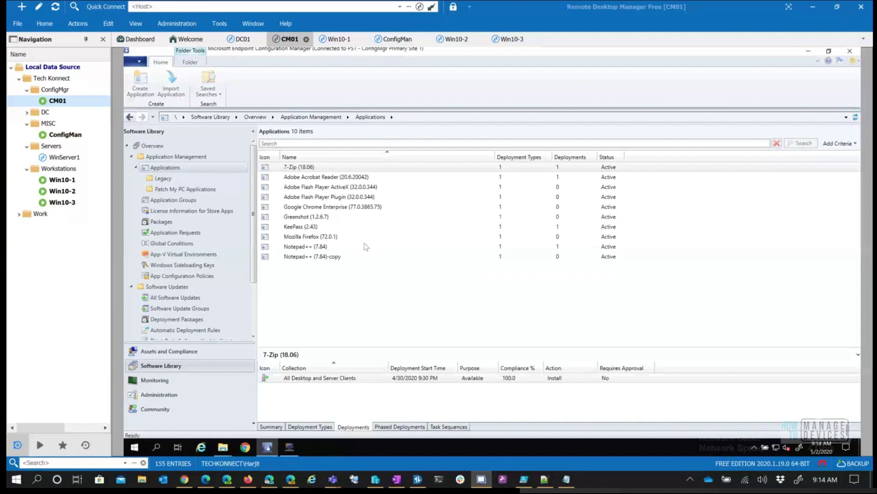
Step: Compare the deployments of the Notepad++ (7.84)-copy and Notepad++ (7.84) applications, and view the options for the original's deployment
left_click(302, 257)
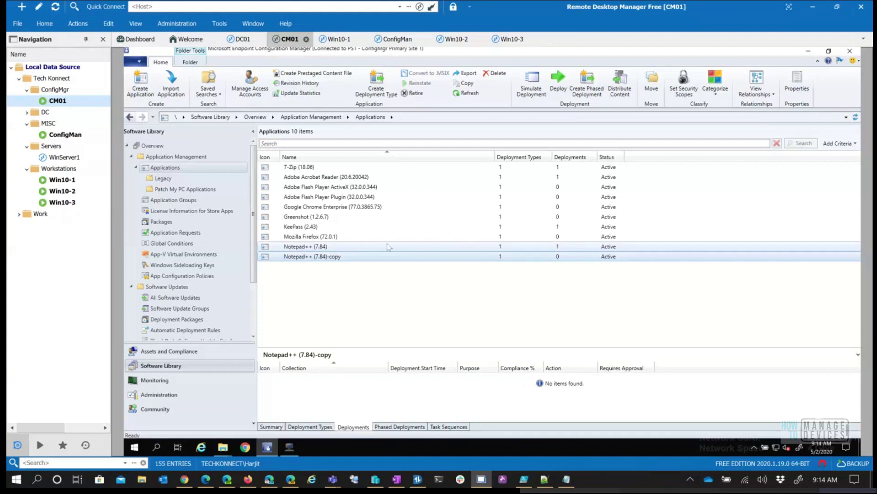
left_click(315, 247)
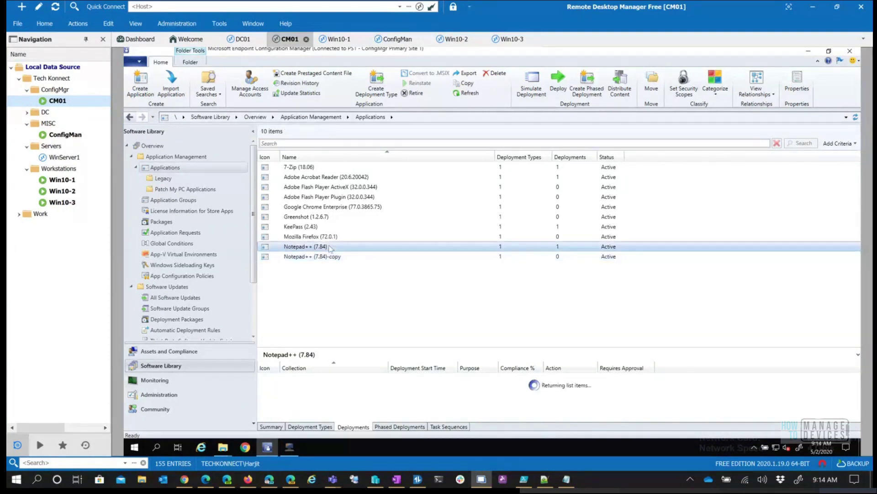
left_click(352, 380)
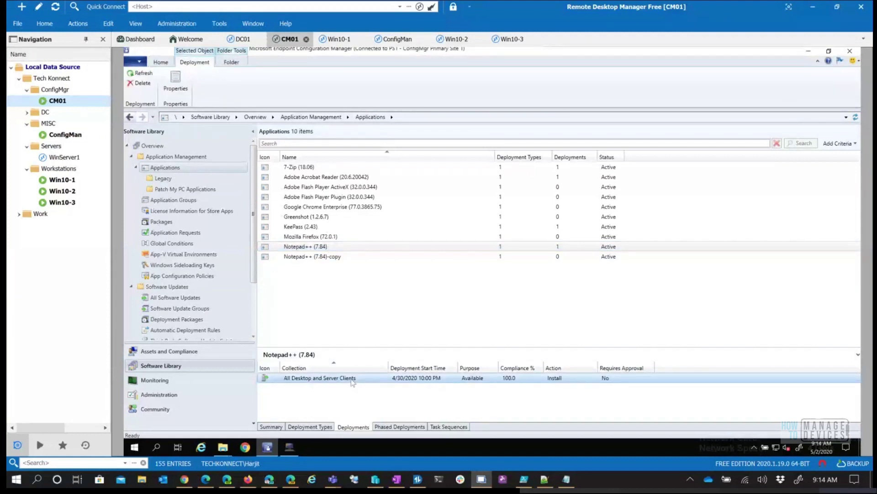
right_click(352, 381)
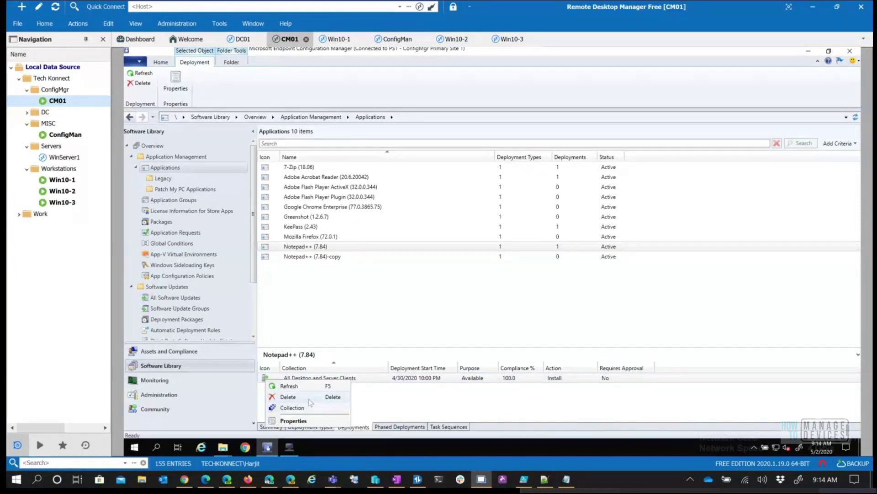
Step: In the properties of the copied Notepad++ application, rename it Notepad++ (7.85) and set the software version to 7.85
left_click(339, 257)
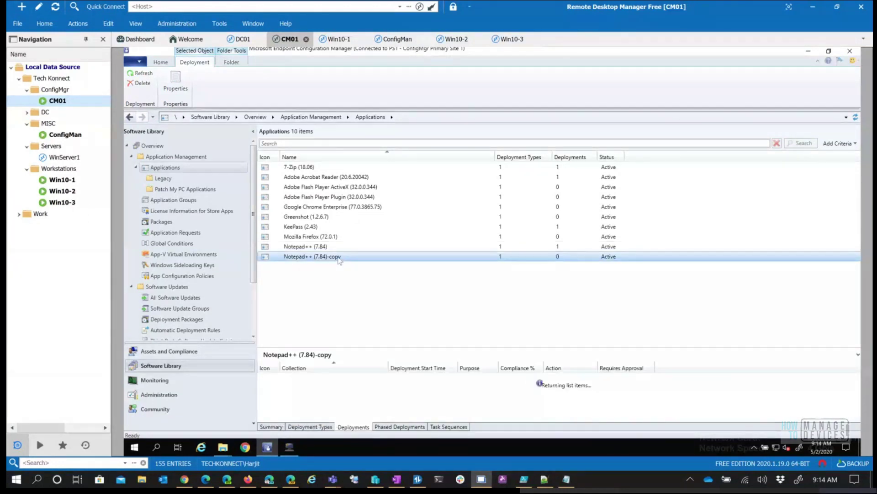
right_click(339, 258)
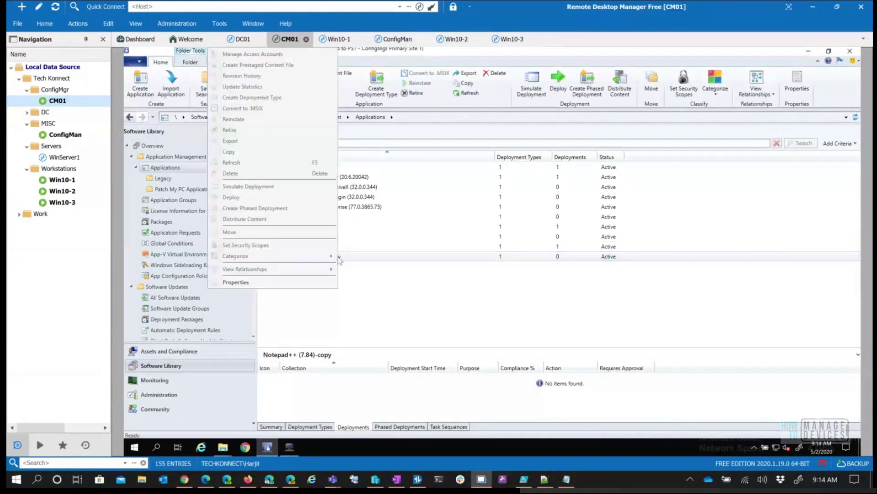
left_click(288, 284)
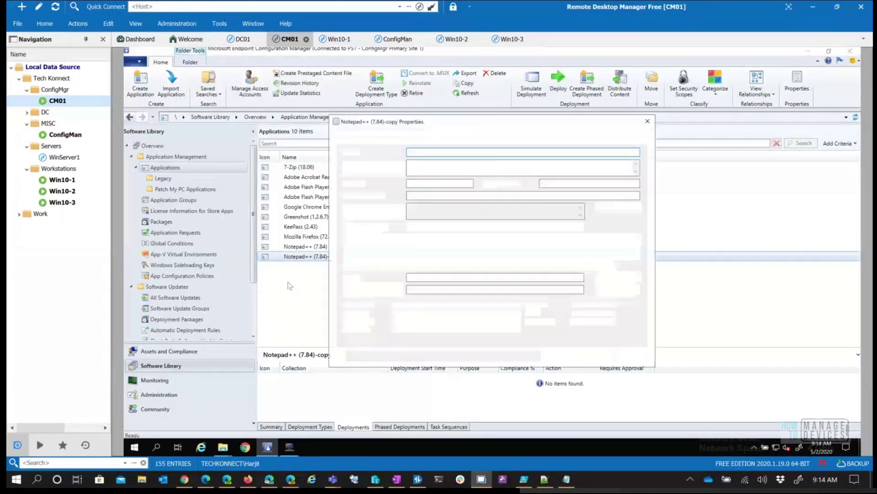
left_click(461, 152)
key("BackSpace")
key("BackSpace")
key("BackSpace")
key("BackSpace")
key("BackSpace")
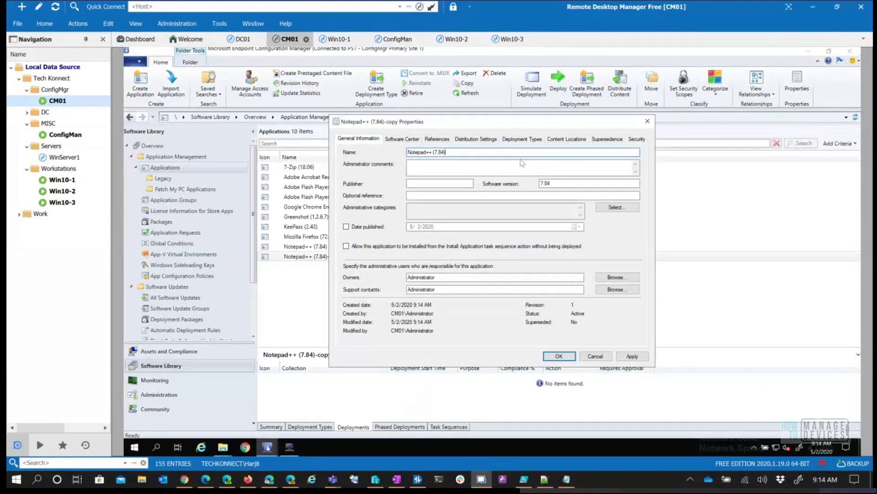
type("5")
left_click(544, 184)
type("5")
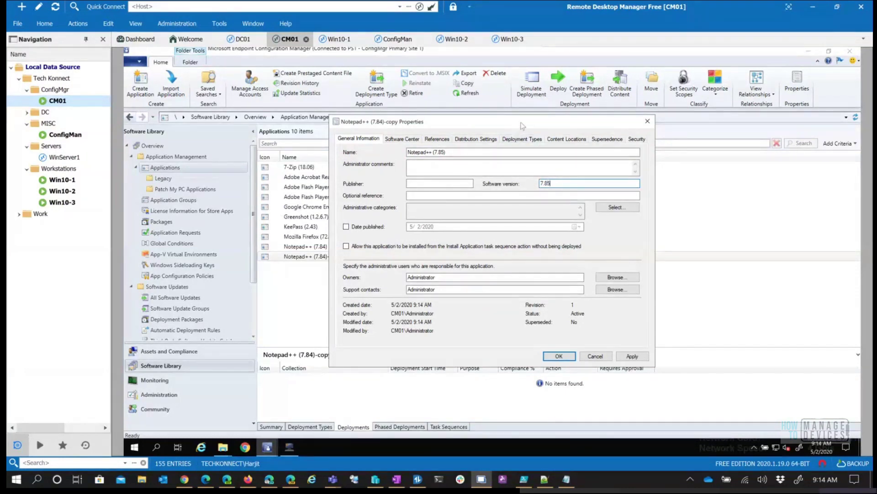
Step: Set the copied application's localized name for Software Center to Notepad++ (7.85)
left_click_drag(522, 125, 582, 137)
left_click(460, 152)
left_click(541, 213)
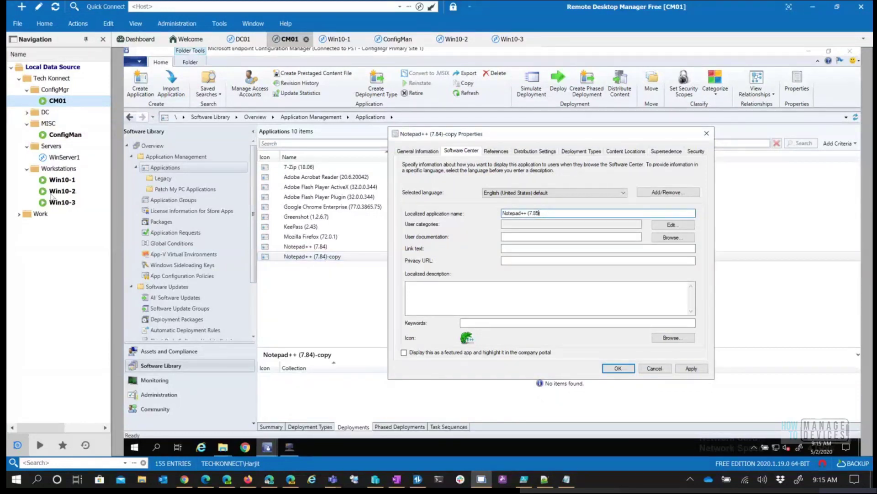
Step: Switch to the Win10-1 session and view how the application names are listed in Software Center
double_click(64, 183)
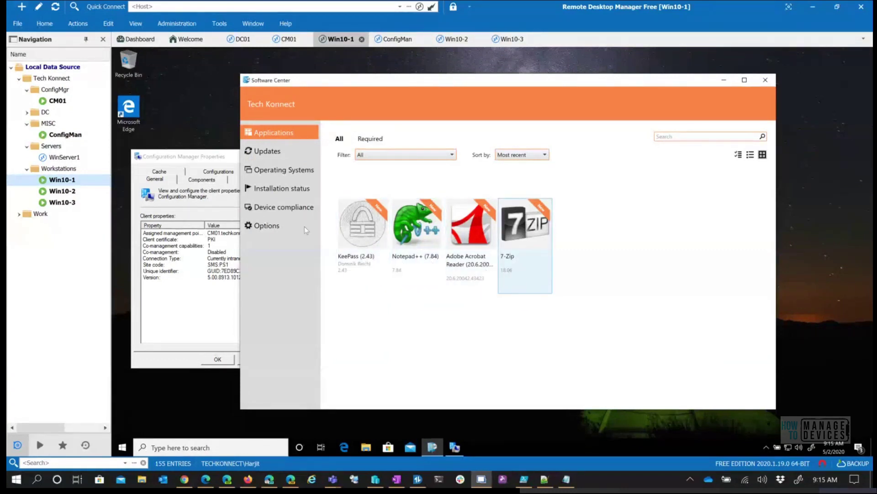
Step: Switch to the CM01 session and open the Notepad++ script deployment type of the copied application for editing
double_click(54, 101)
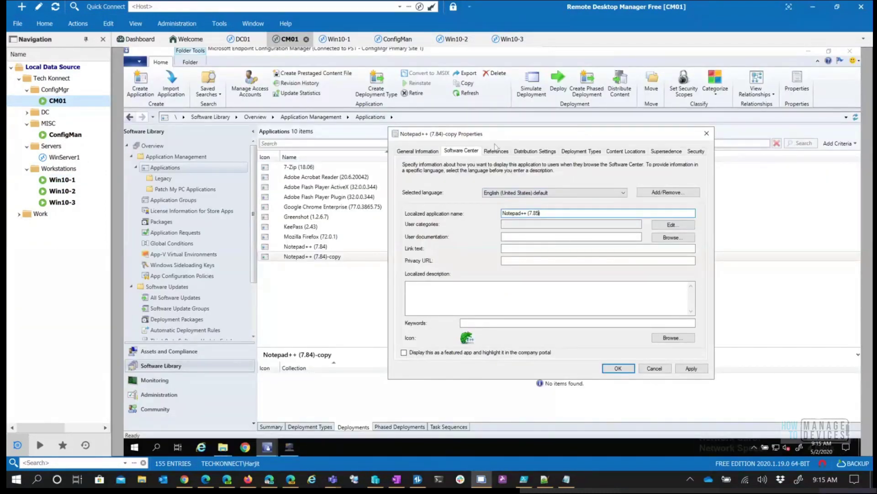
left_click(520, 152)
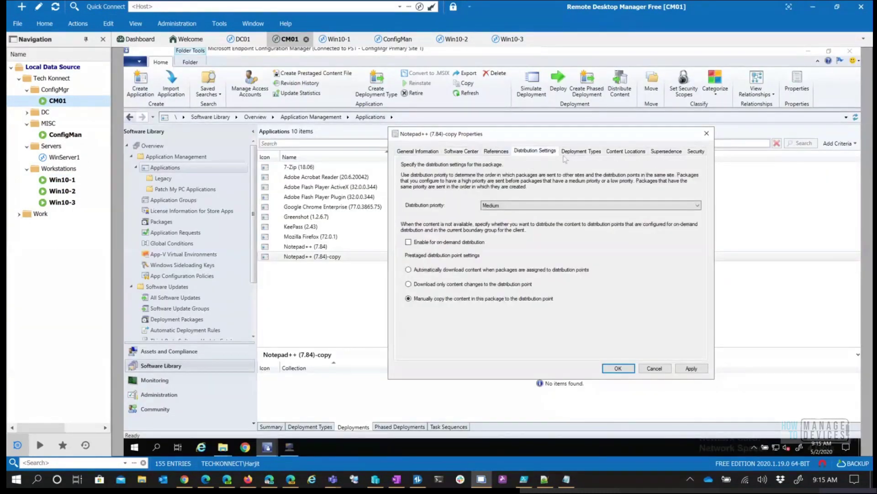
left_click(567, 152)
left_click(458, 221)
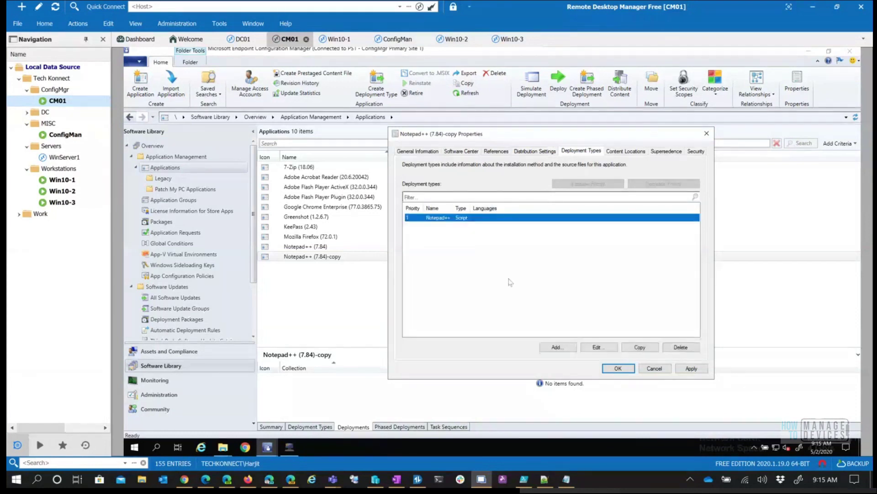
left_click(601, 349)
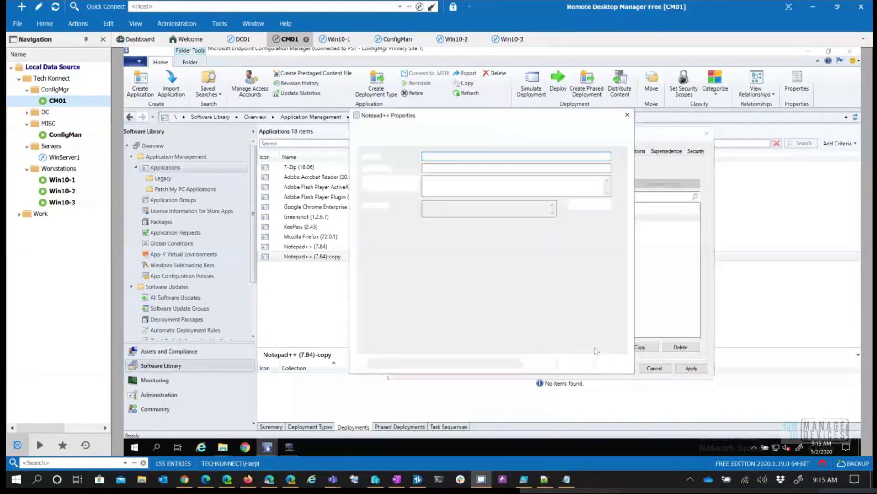
Step: Set the deployment type's content location to the 7.85 folder in \\cm01\sources\Apps\Notepad++
left_click(394, 143)
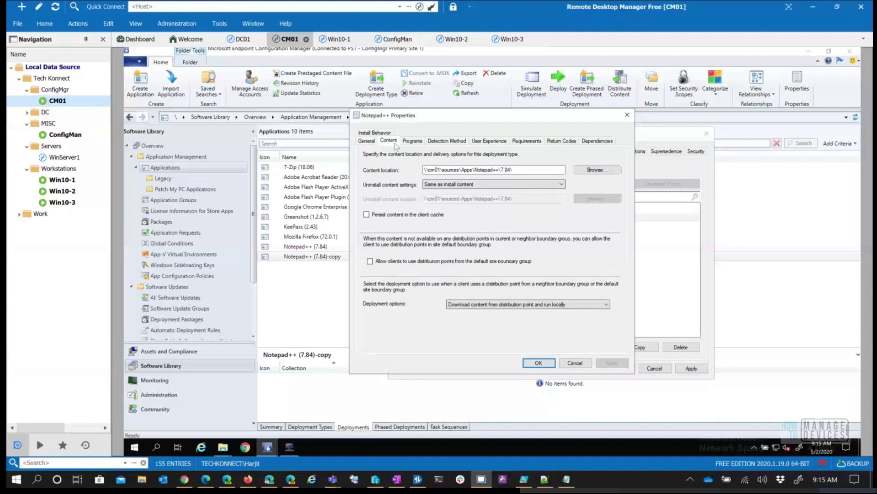
left_click(597, 172)
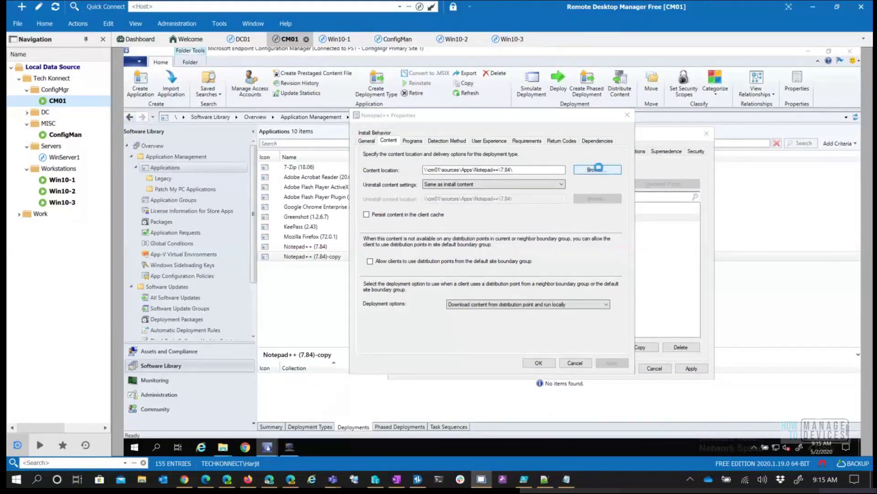
left_click(507, 143)
left_click(447, 196)
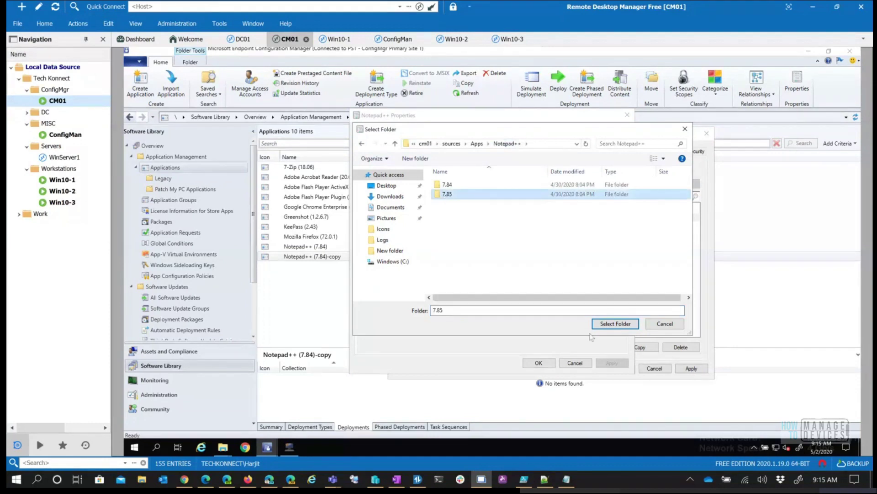
left_click(610, 324)
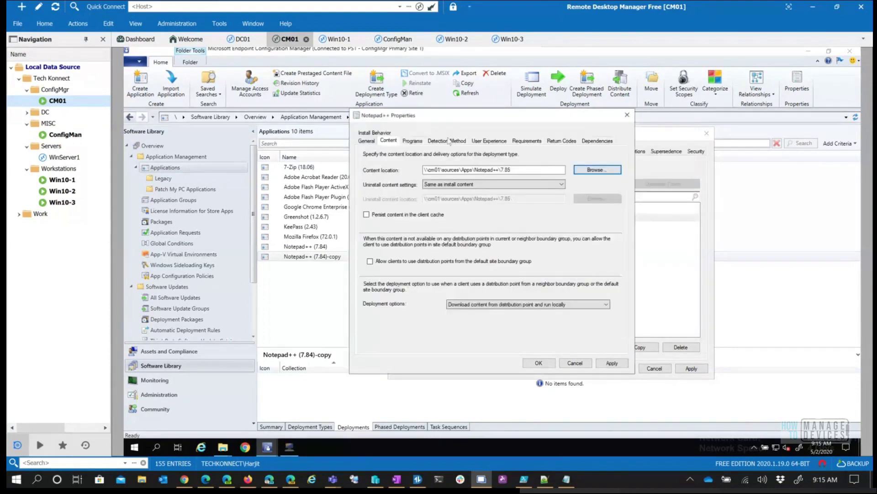
Step: Check the installer's file name in the 7.85 source folder and set the installation program to "npp.7.8.5.Installer.exe" /S
left_click(412, 141)
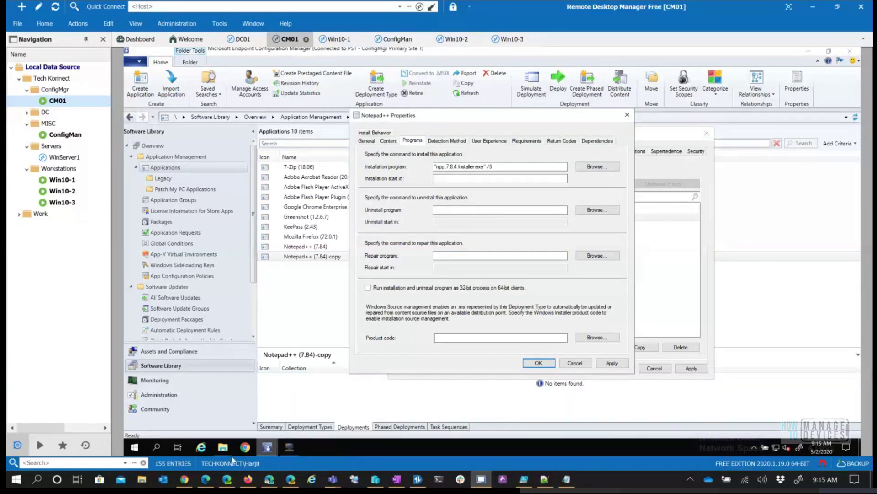
mouse_move(224, 448)
left_click(274, 402)
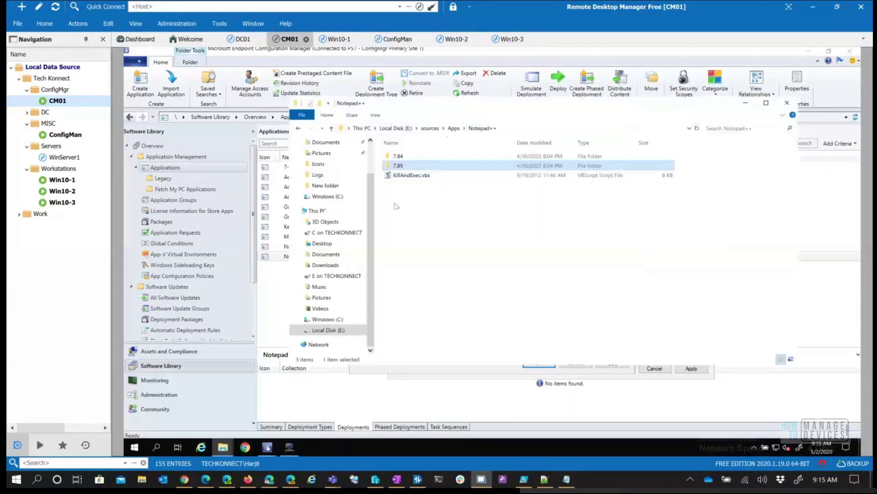
double_click(414, 167)
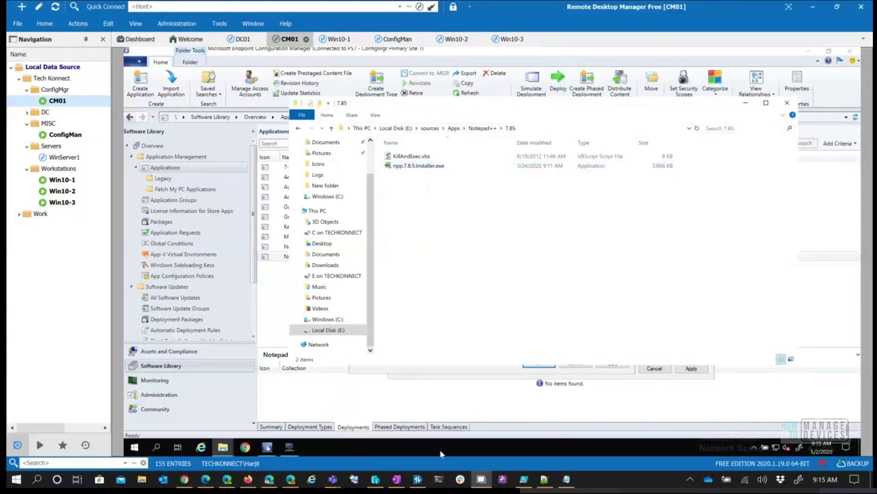
left_click(324, 389)
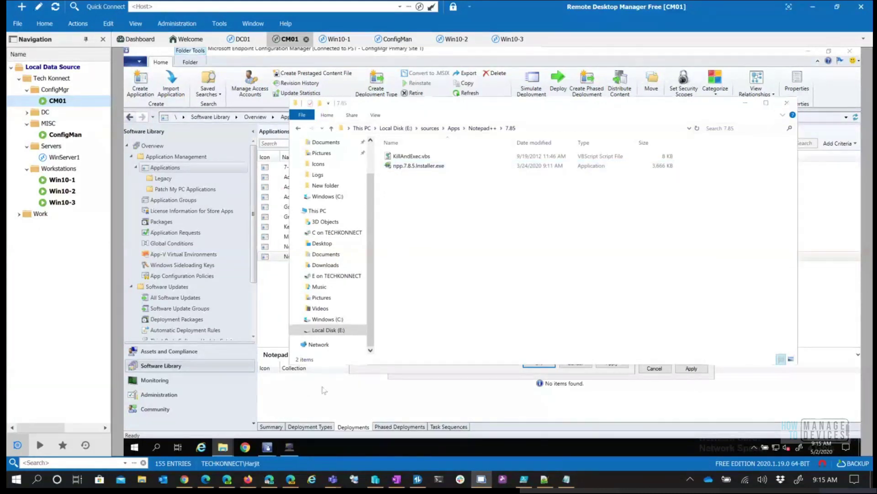
left_click(465, 371)
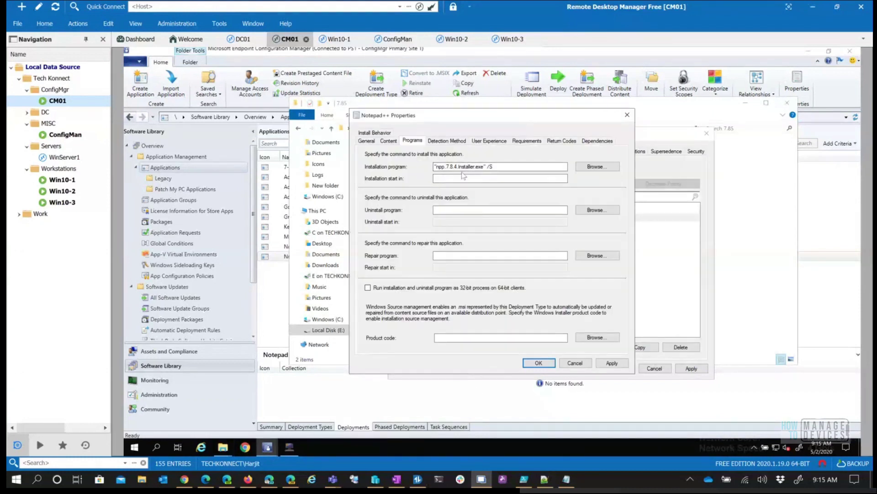
left_click(457, 166)
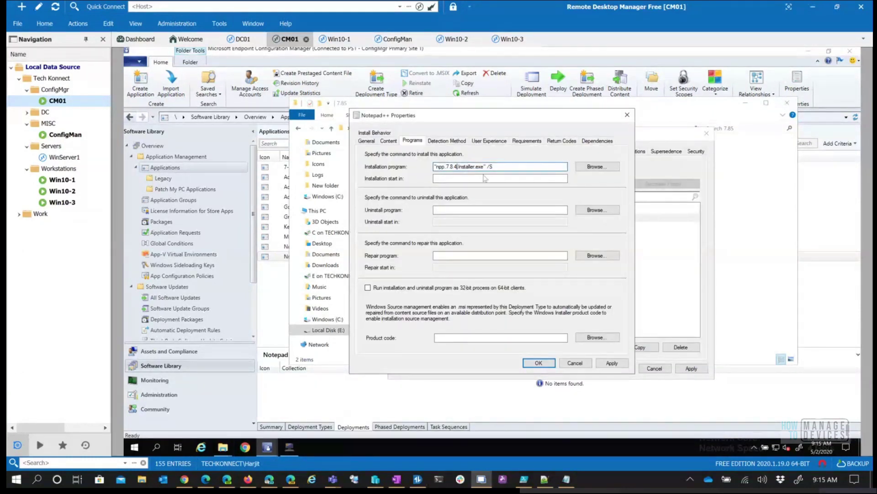
key("BackSpace")
type("5")
Step: Open the notepad++.exe version clause of the deployment type's detection method for editing
left_click(446, 140)
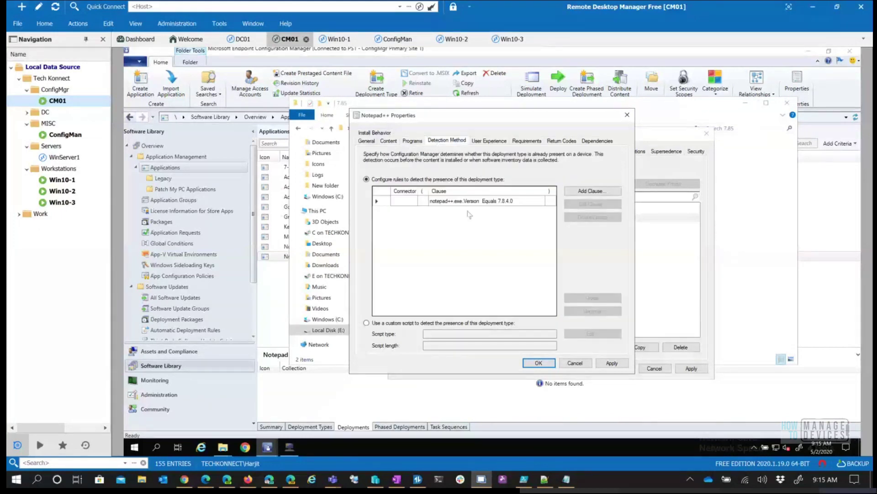
left_click(498, 203)
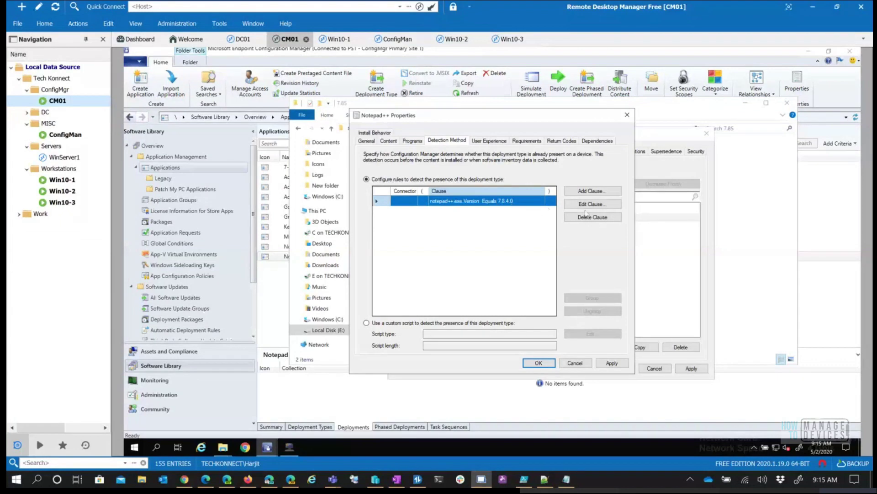
left_click(598, 206)
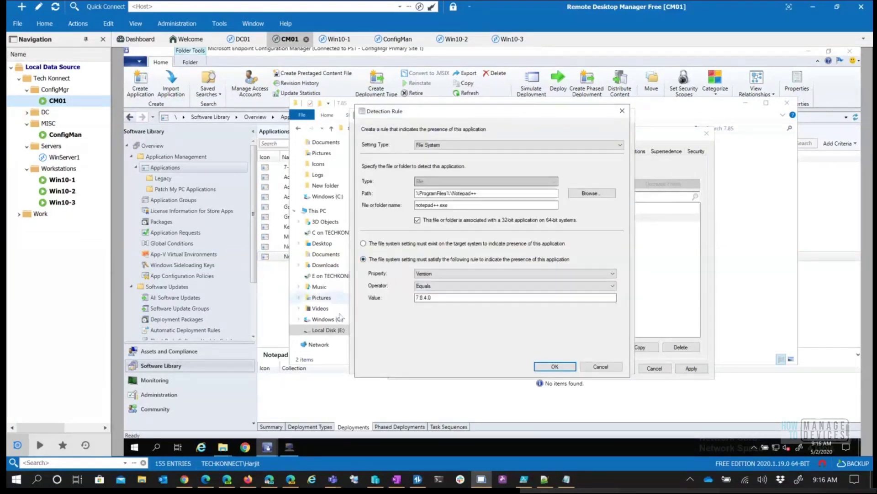
Step: View the file version details of npp.7.8.5.Installer.exe in the 7.85 source folder, then return to the detection rule
left_click(324, 364)
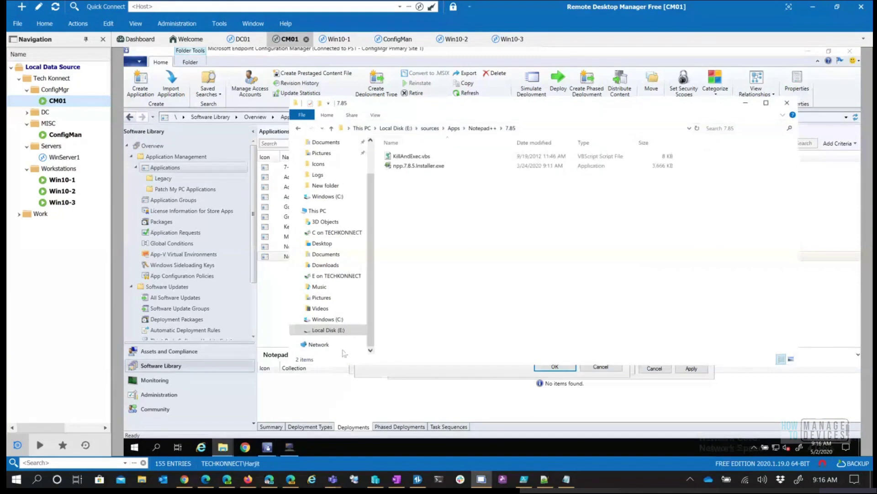
left_click(431, 169)
right_click(432, 167)
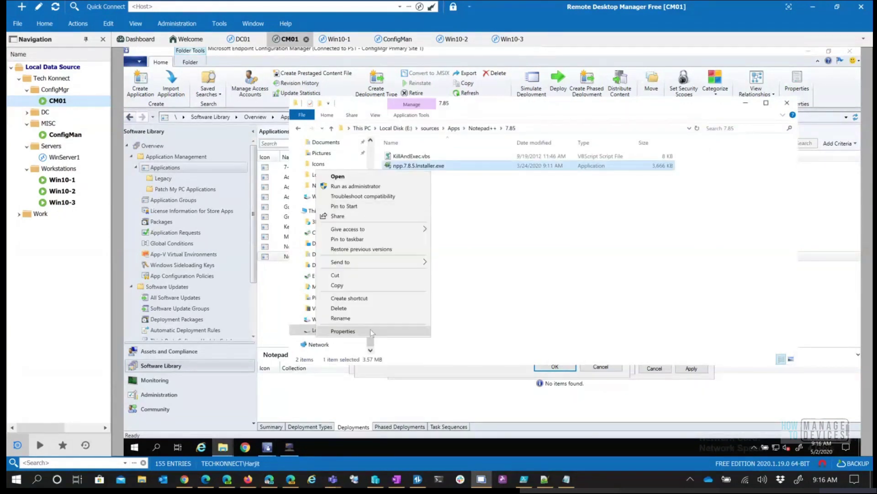
left_click(370, 329)
left_click(460, 166)
left_click(421, 239)
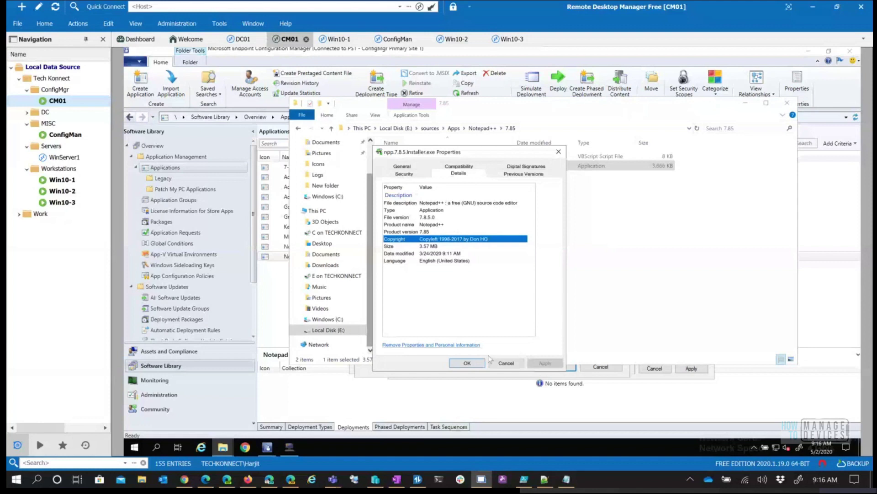
left_click(506, 364)
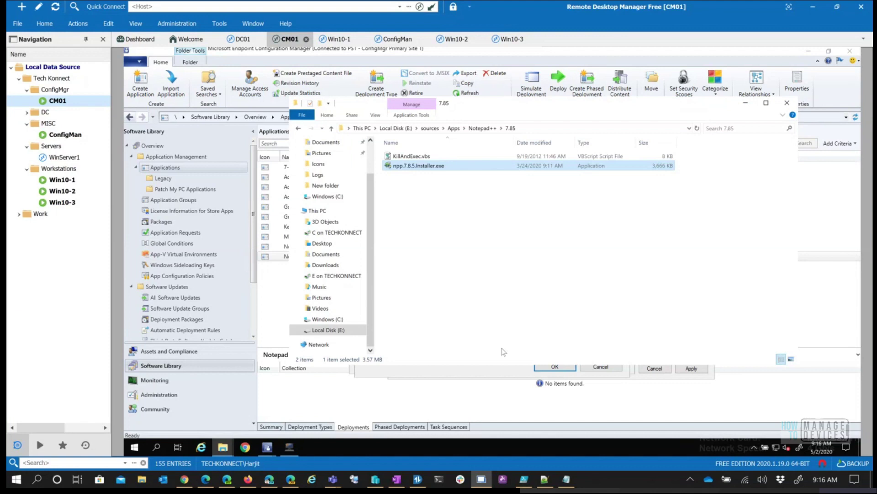
left_click_drag(487, 110, 433, 104)
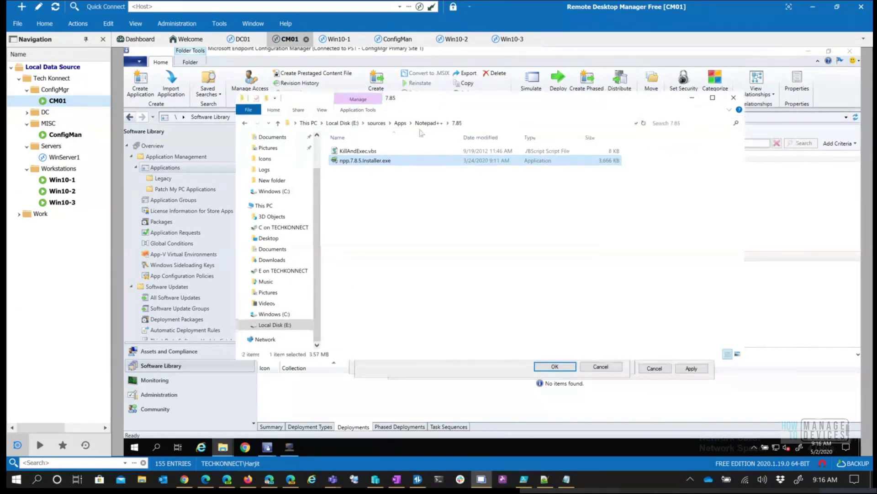
left_click(447, 369)
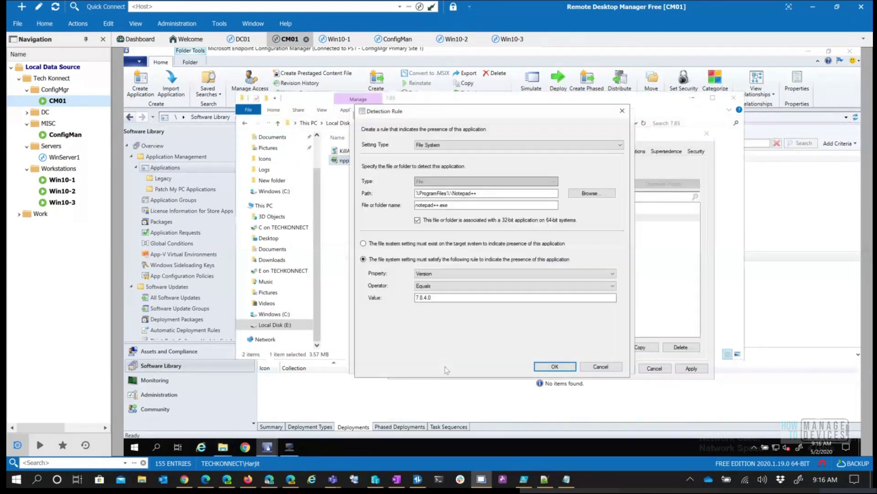
left_click(421, 206)
Step: On the local computer, view the version details of notepad++.exe in C:\Program Files (x86)\Notepad++ and close the file window
left_click(145, 479)
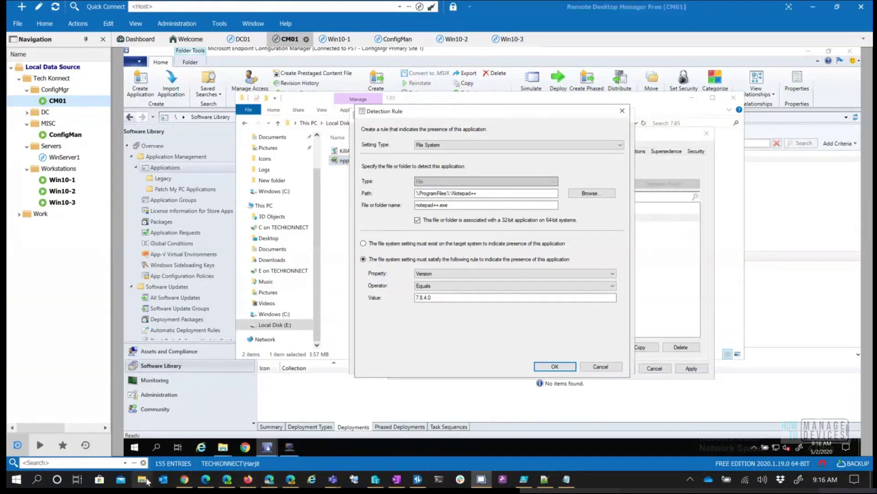
scroll(243, 353, "down", 2)
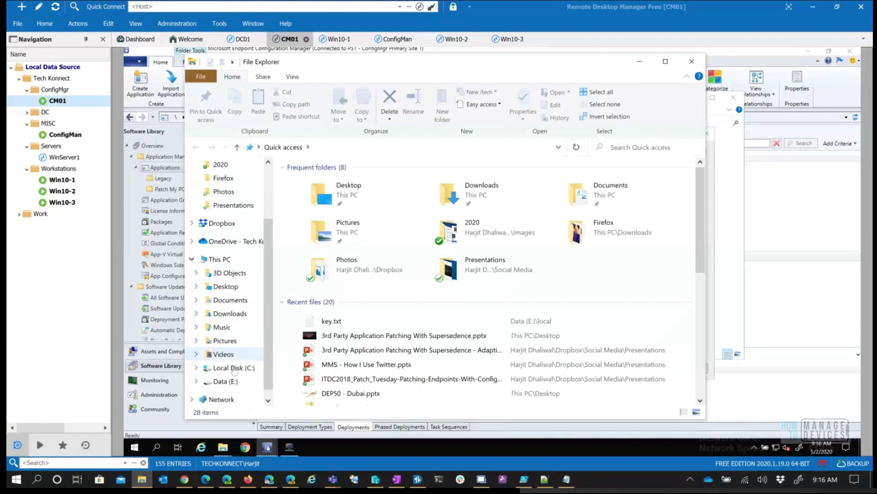
left_click(217, 368)
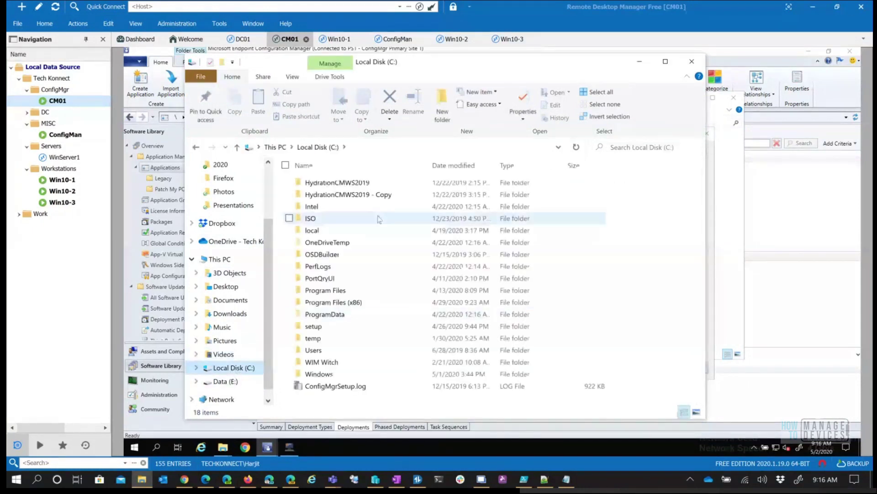
left_click(362, 305)
double_click(363, 306)
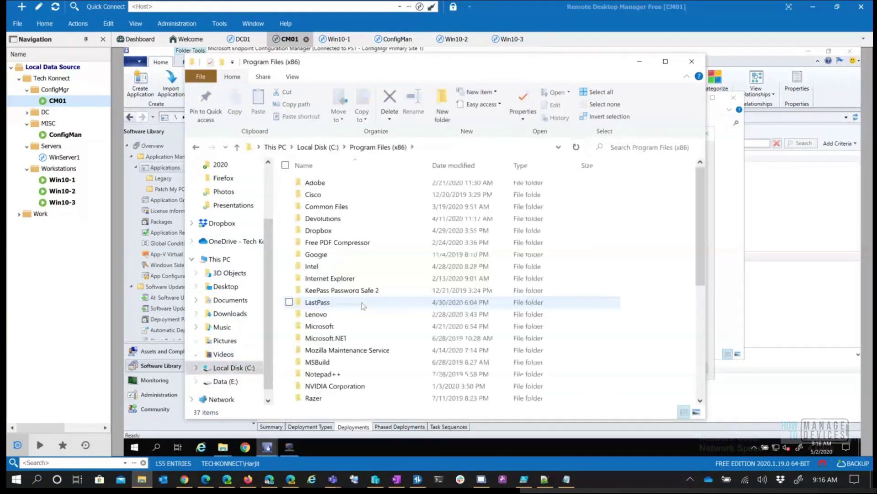
scroll(364, 306, "down", 2)
double_click(363, 307)
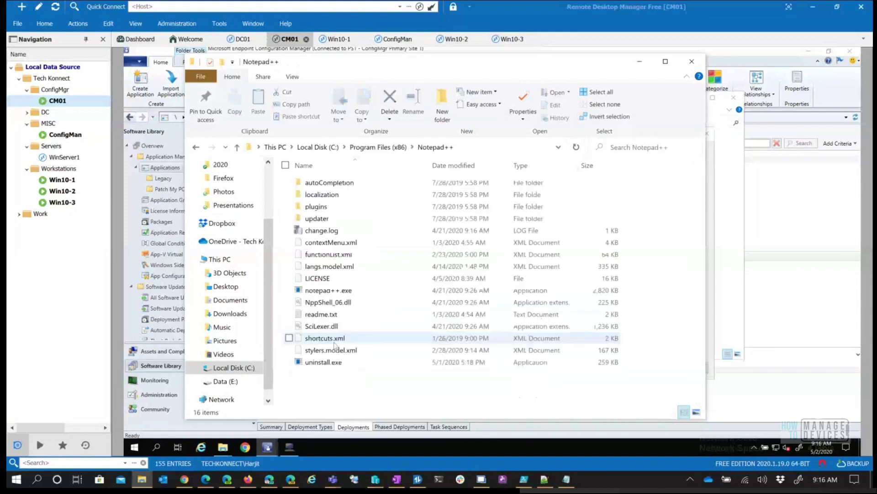
left_click(333, 292)
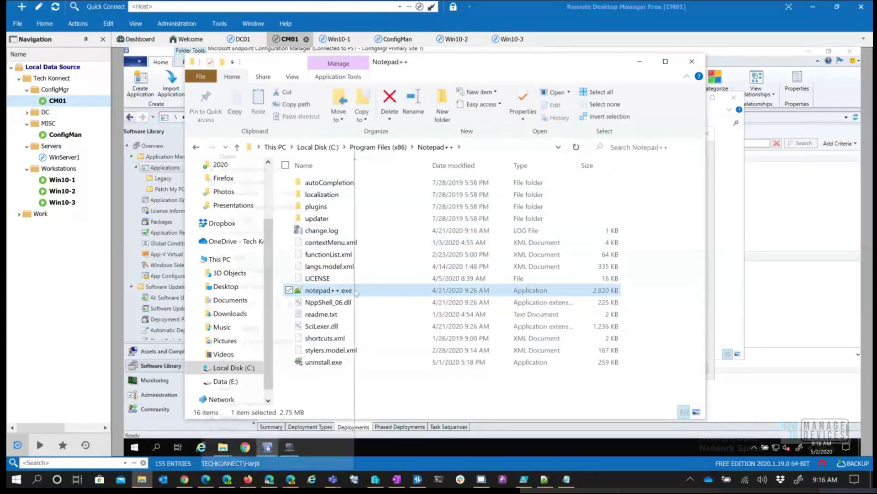
right_click(356, 293)
left_click(260, 462)
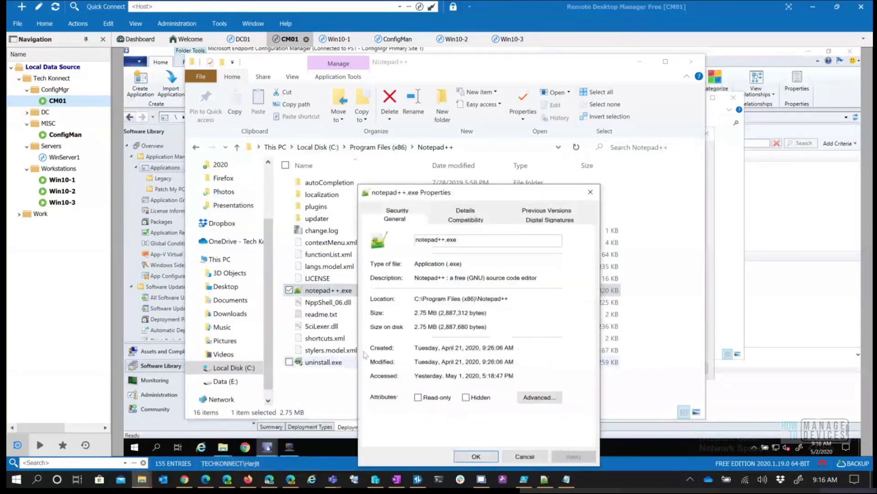
left_click(478, 215)
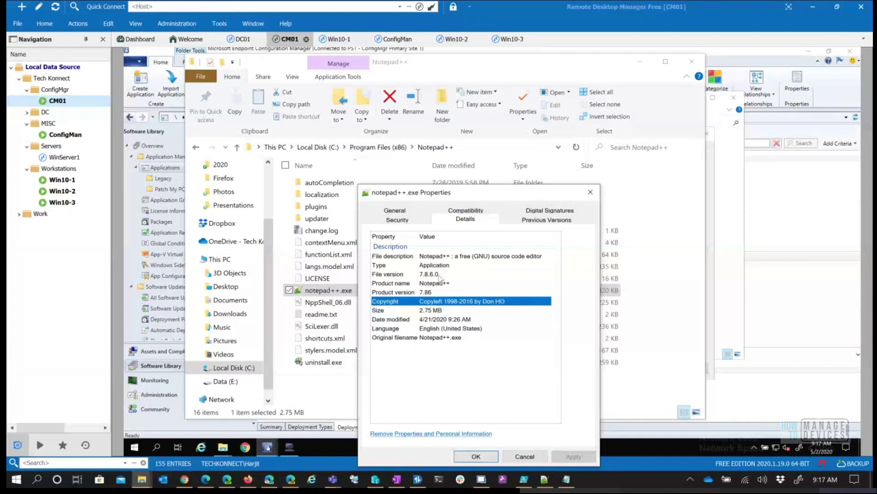
left_click(542, 456)
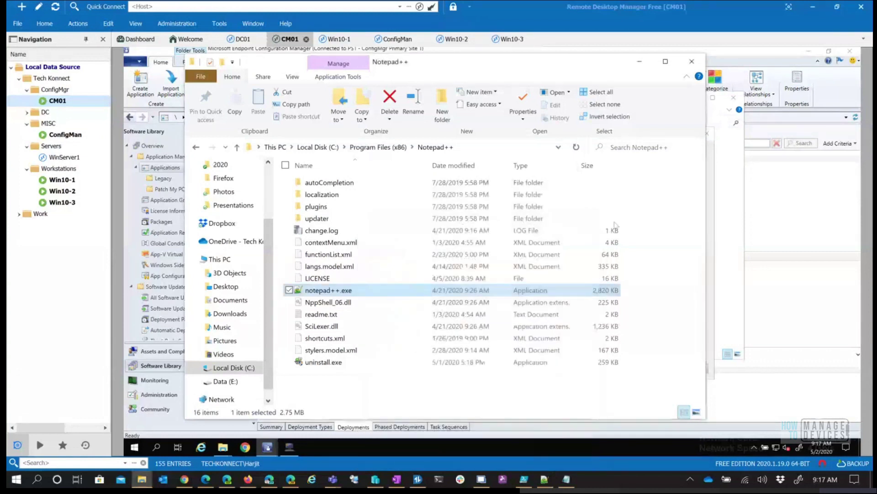
left_click(691, 61)
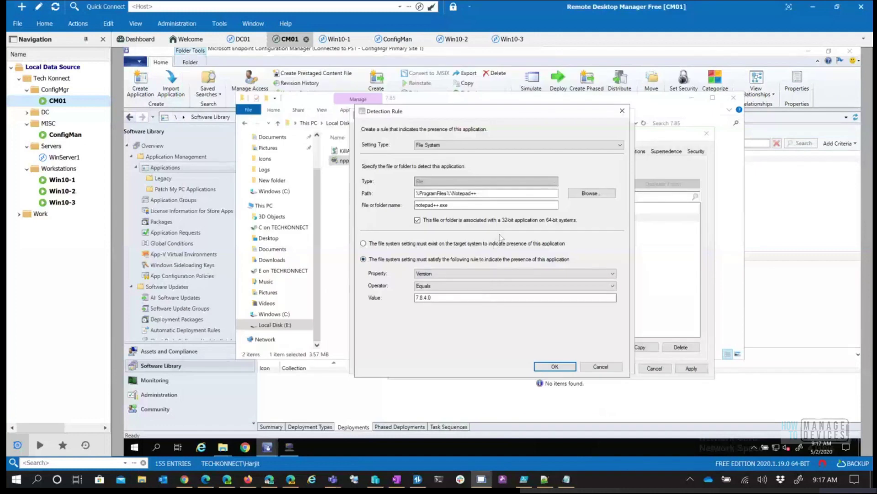
Step: Set the detection rule's version value to 7.8.5.0 and save the rule
left_click(434, 296)
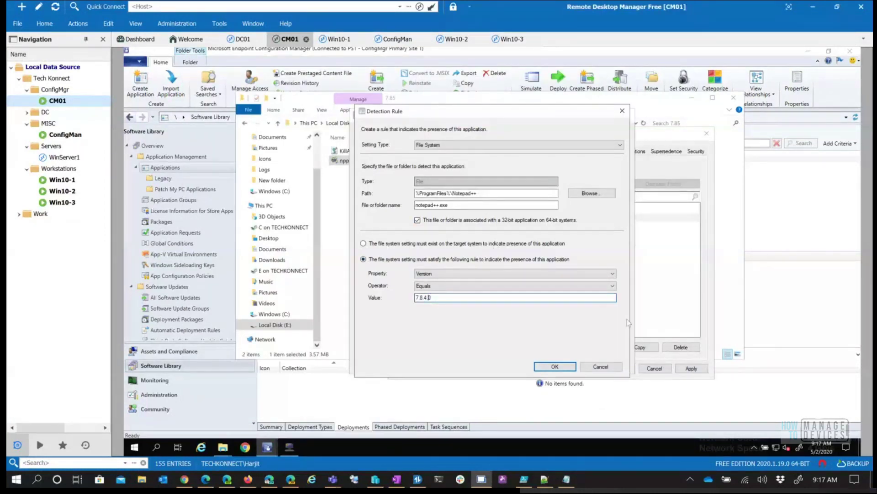
type("5")
left_click(546, 369)
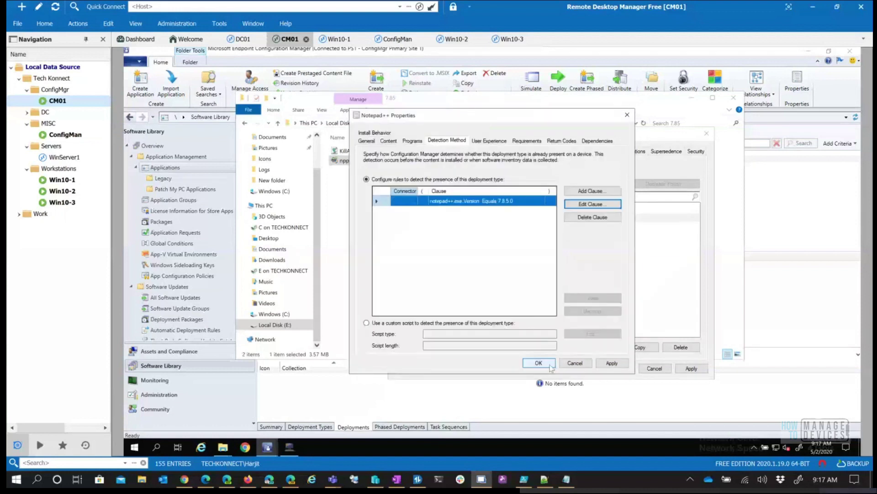
Step: Save the Notepad++ deployment type and the application's properties, and minimize the 7.85 source folder window
left_click(551, 366)
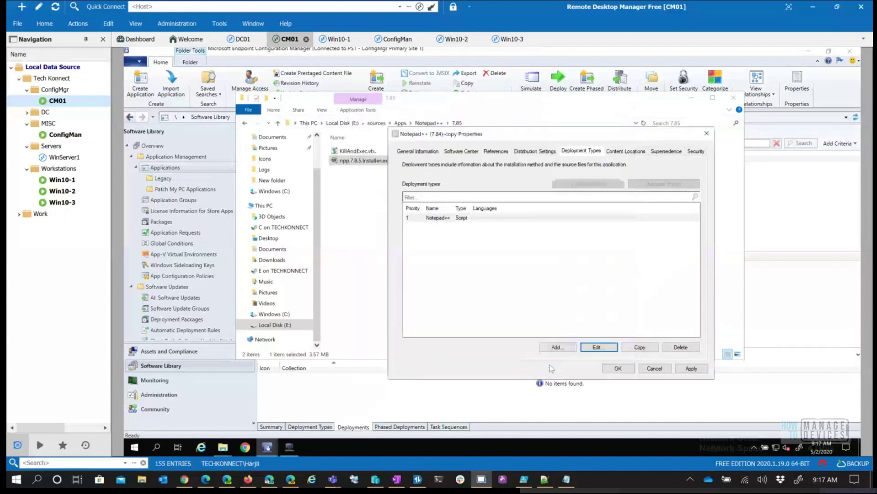
left_click(621, 370)
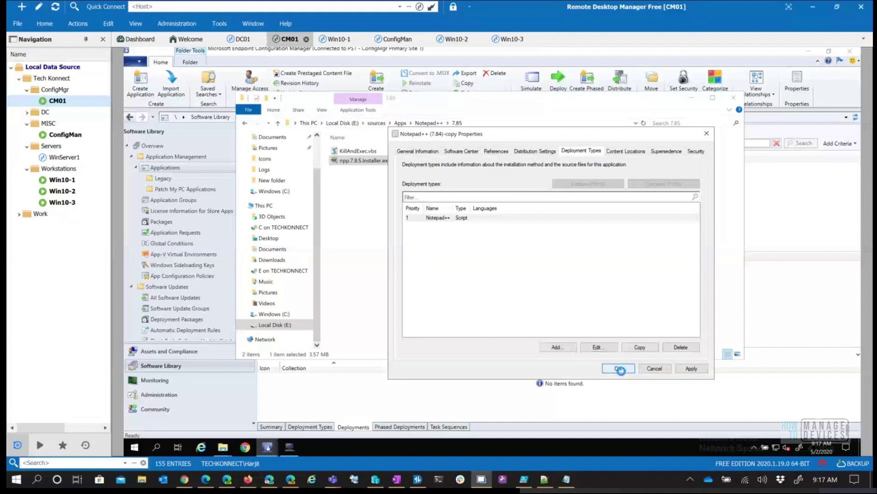
left_click(692, 98)
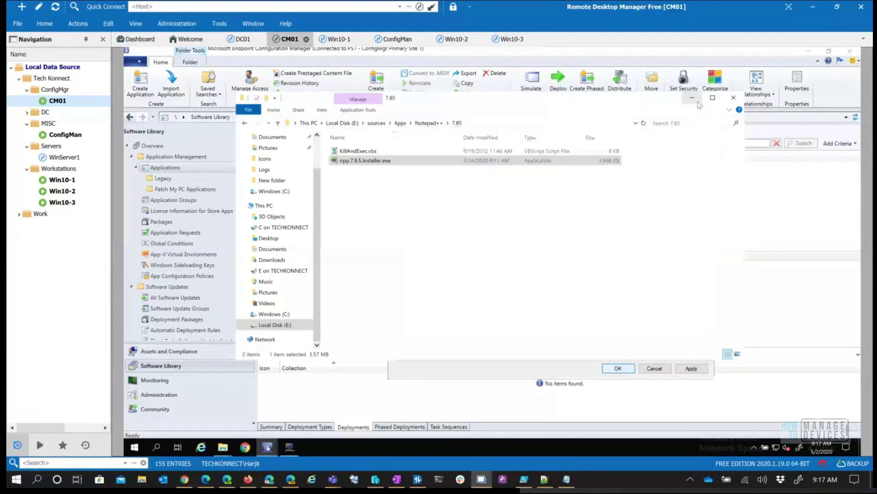
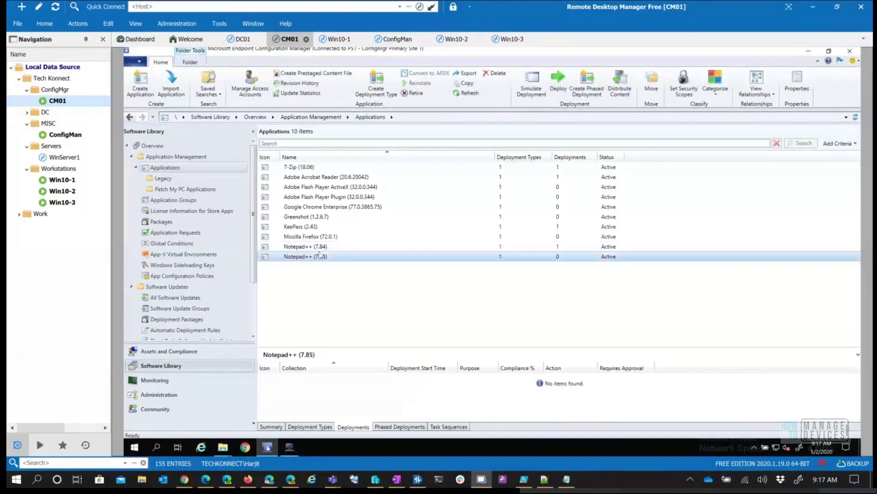
Step: Delete the Notepad++ (7.84) deployment to the All Desktop and Server Clients collection
left_click(326, 247)
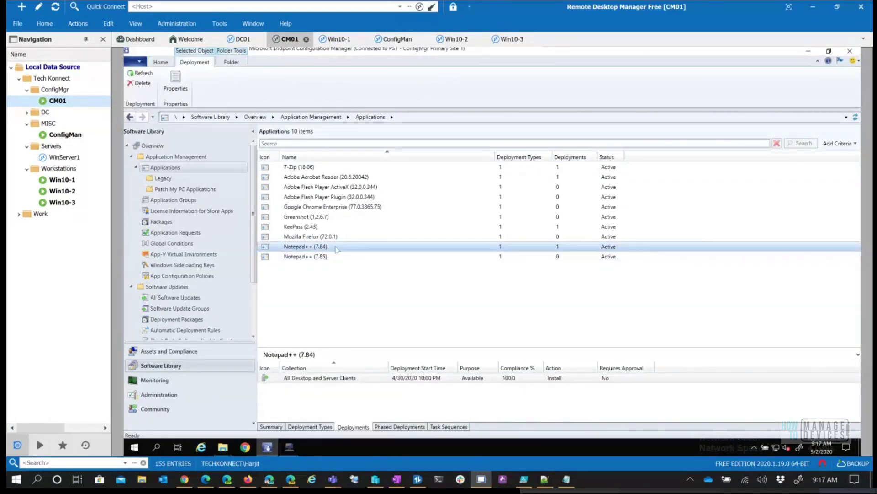
right_click(336, 249)
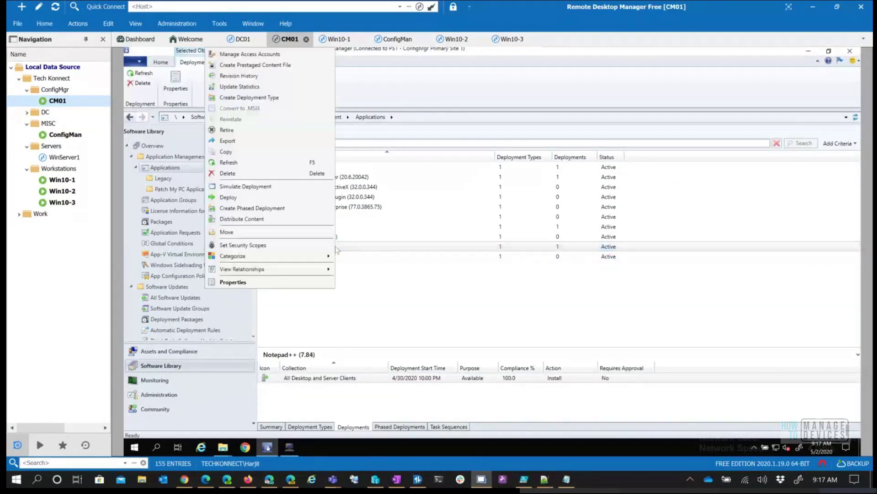
left_click(364, 382)
right_click(365, 378)
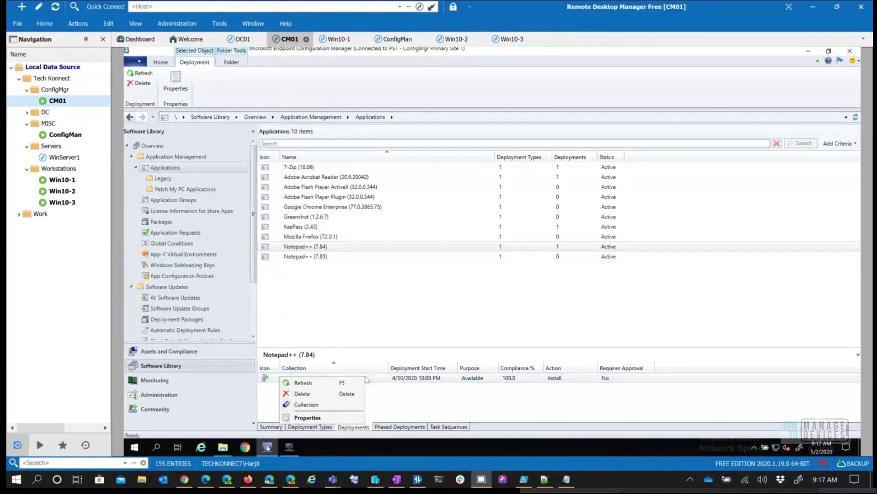
left_click(320, 393)
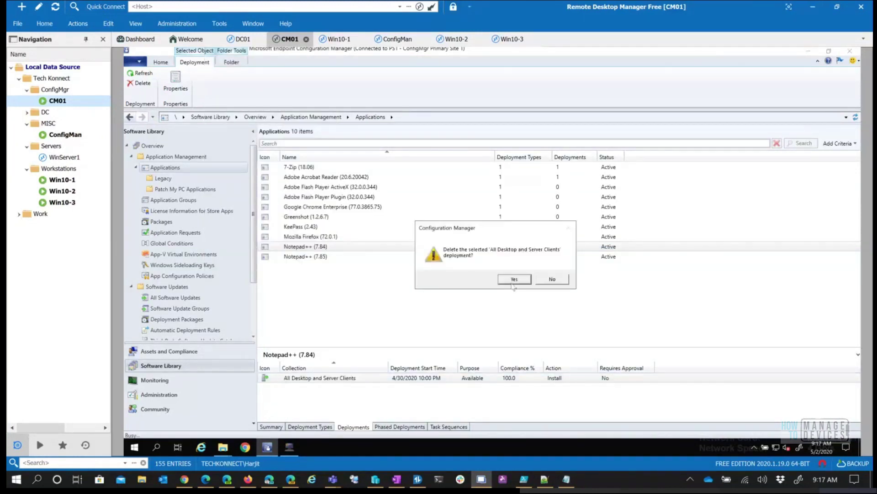
left_click(515, 280)
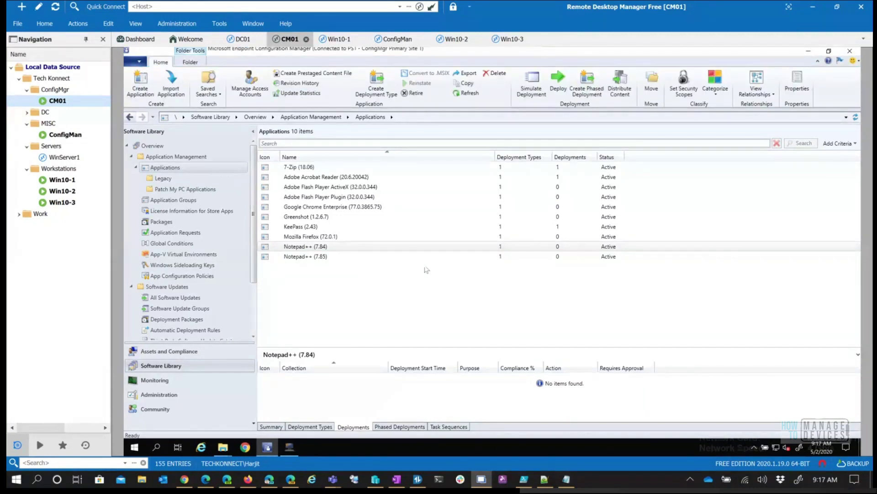
Step: Retire the Notepad++ (7.84) application
left_click(324, 257)
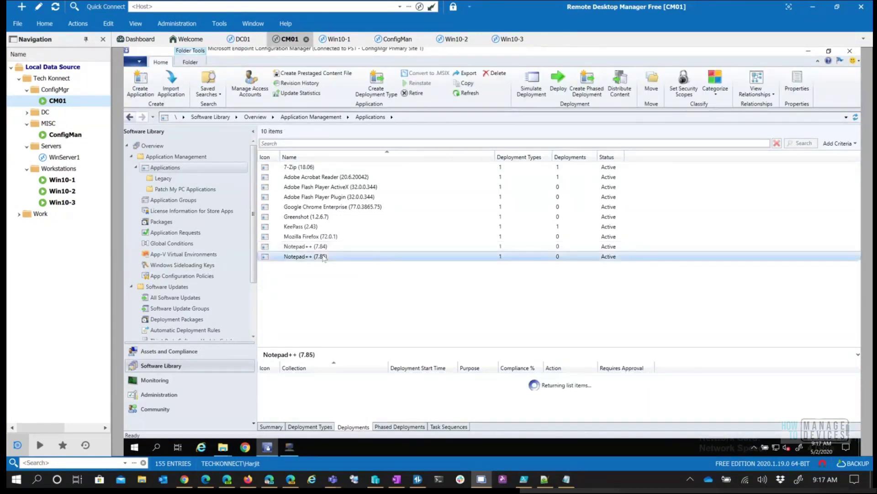
left_click(340, 247)
right_click(345, 247)
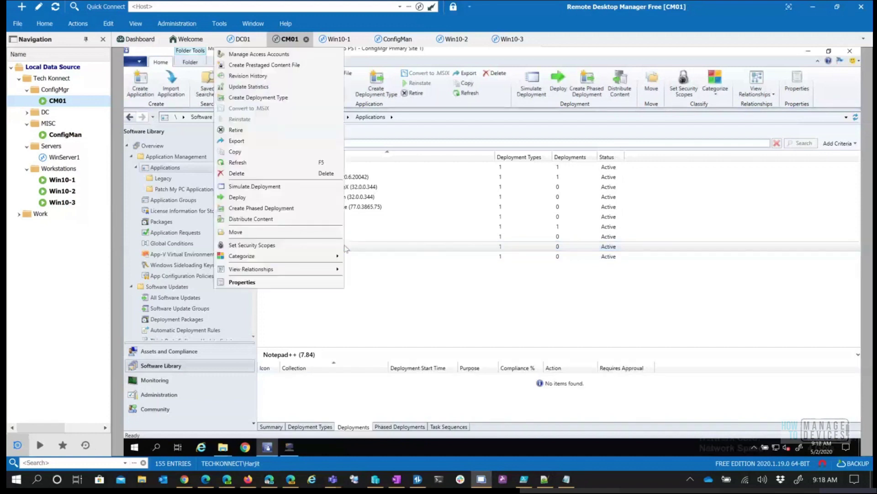
left_click(245, 133)
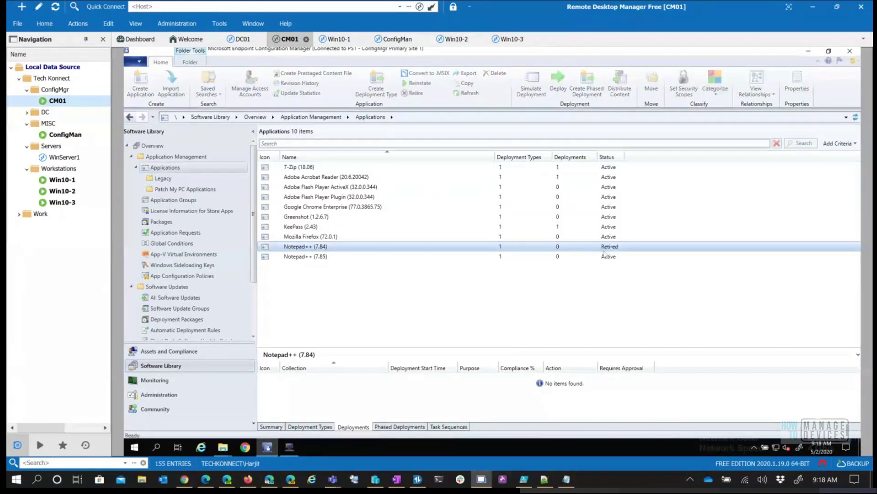
Step: Distribute the content of the Notepad++ (7.85) application to the CM01 distribution point
right_click(324, 260)
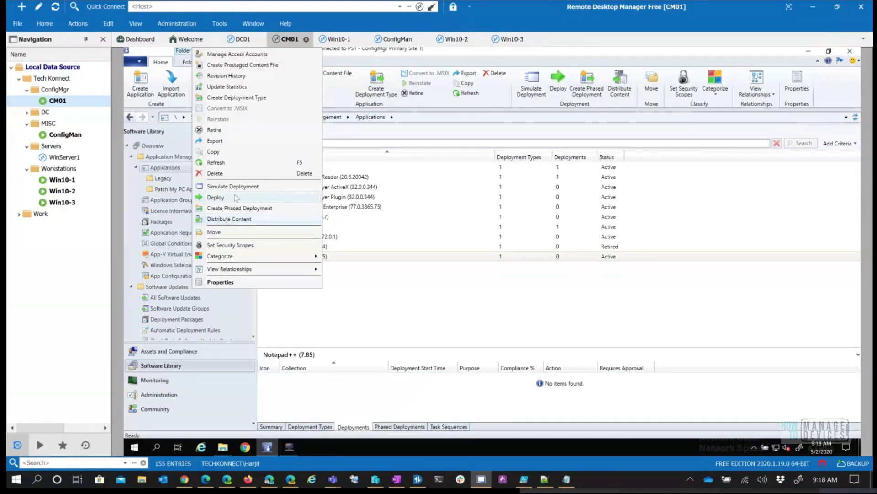
left_click(237, 218)
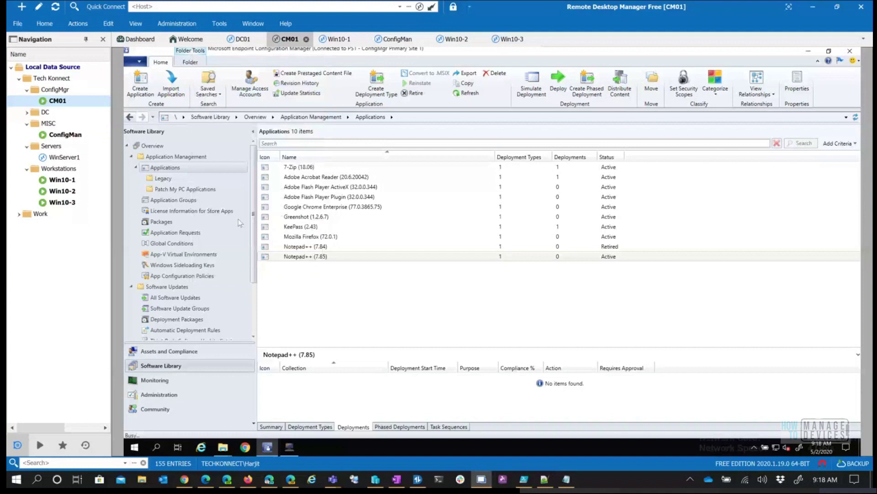
left_click(543, 365)
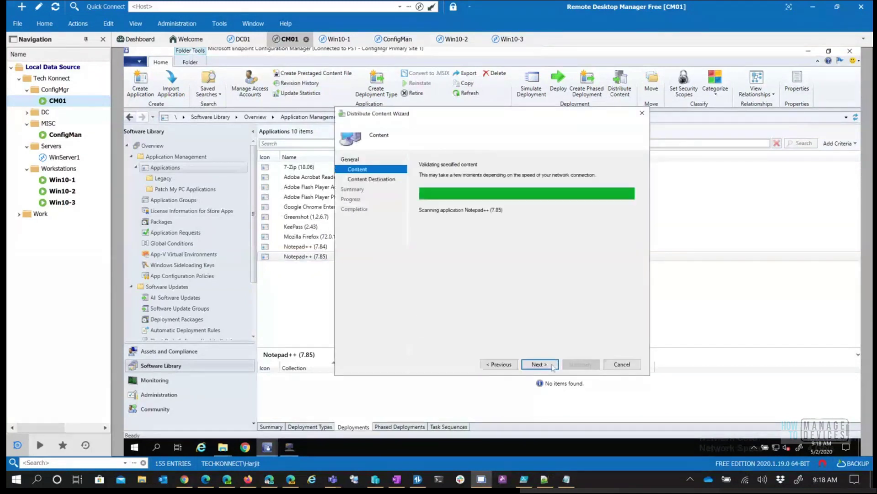
left_click(539, 364)
left_click(613, 227)
left_click(618, 248)
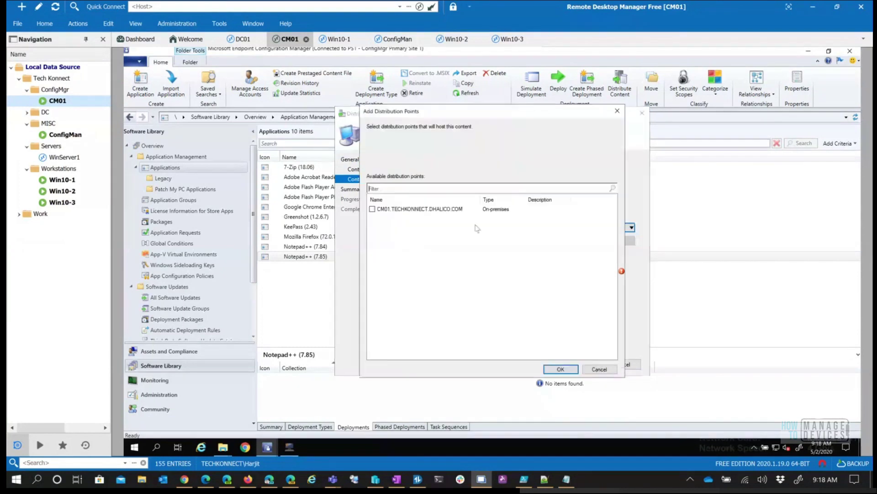
left_click(373, 209)
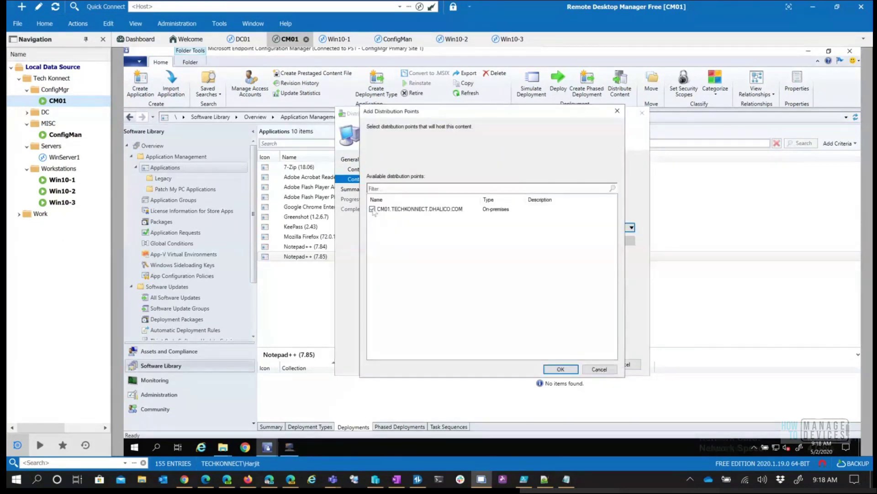
left_click(562, 369)
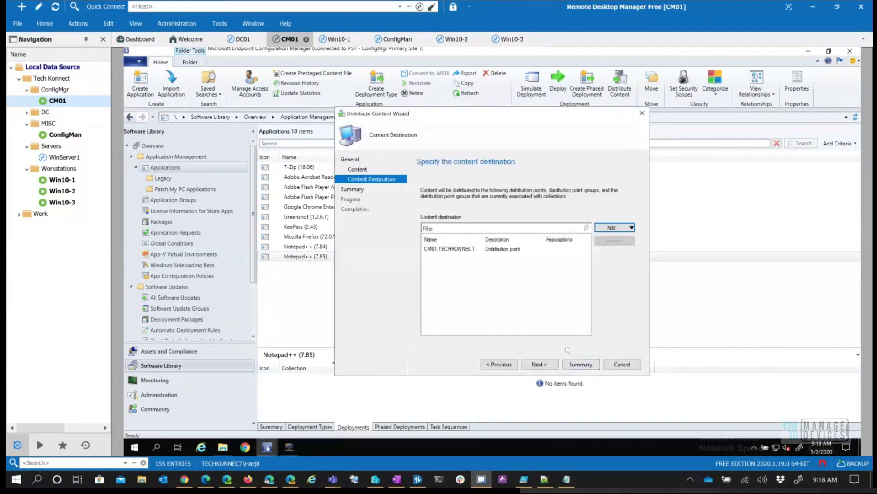
left_click(544, 365)
left_click(539, 364)
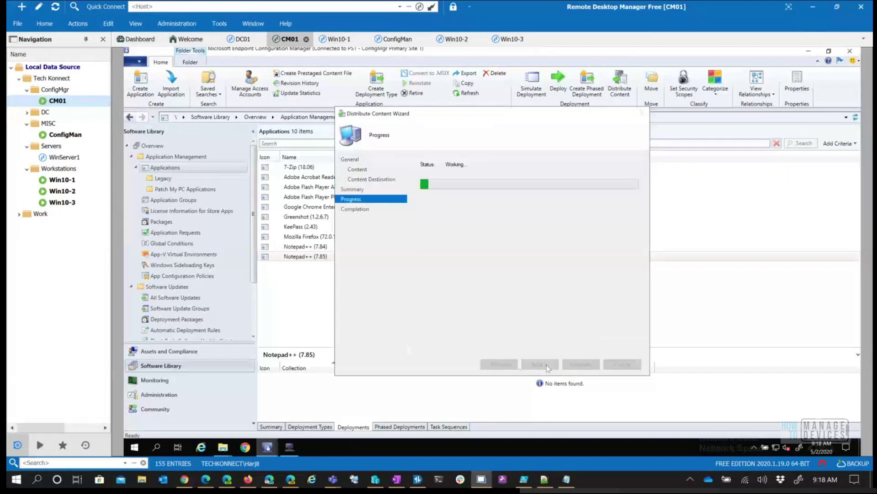
left_click(615, 365)
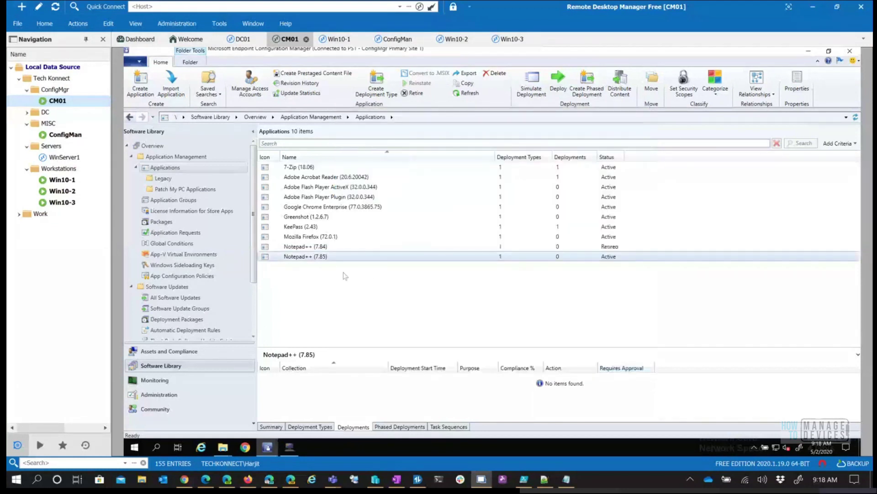
Step: Start a deployment of Notepad++ (7.85) targeting the All Desktop and Server Clients device collection and proceed to its deployment settings
right_click(330, 257)
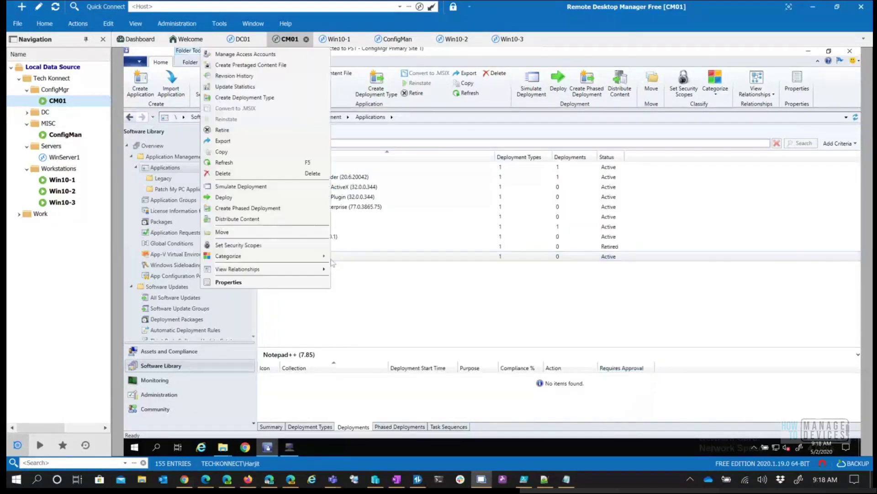
left_click(242, 198)
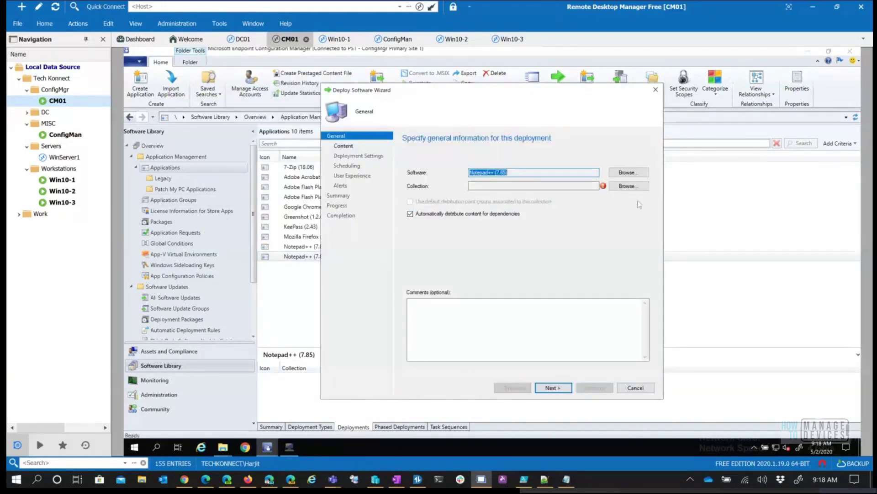
left_click(627, 186)
left_click(405, 157)
left_click(388, 170)
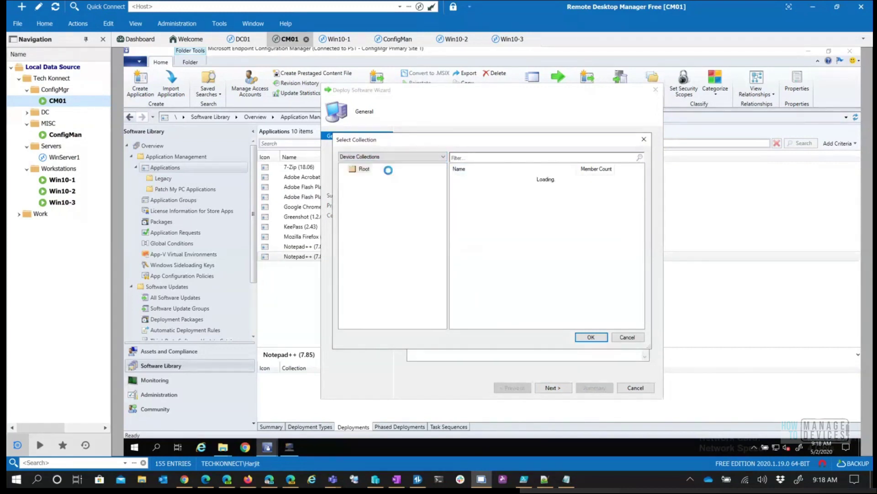
left_click(514, 182)
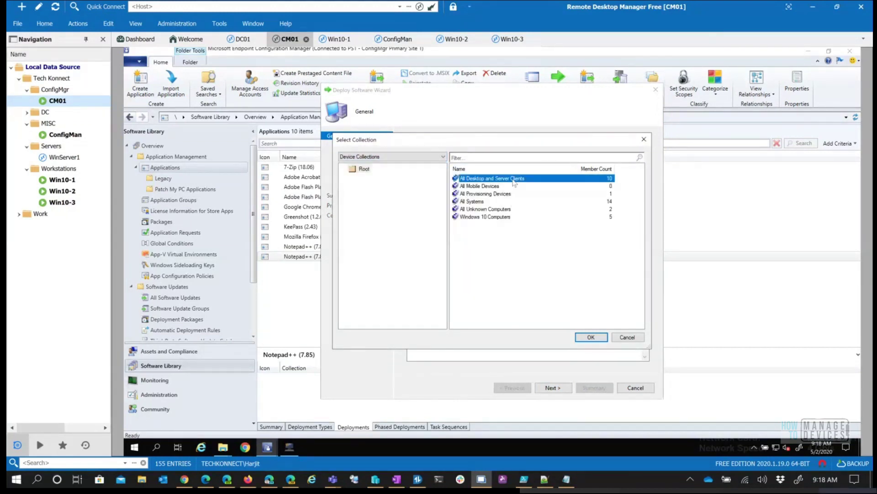
left_click(591, 337)
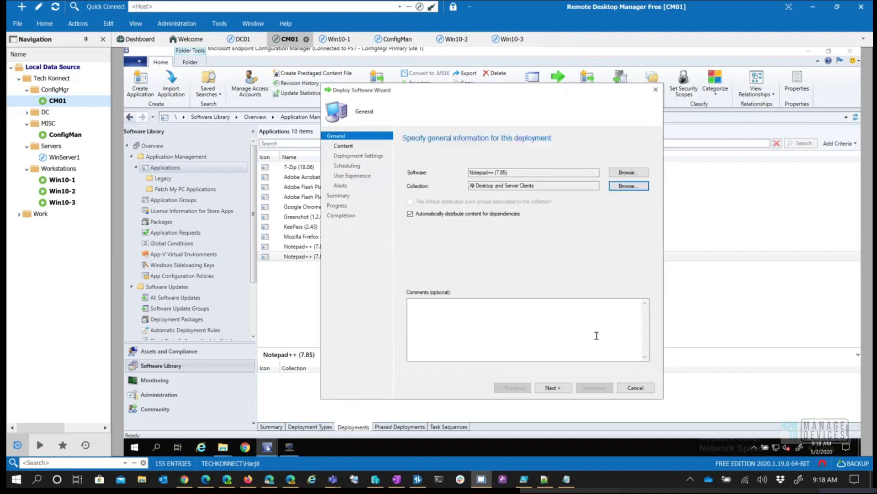
left_click(551, 388)
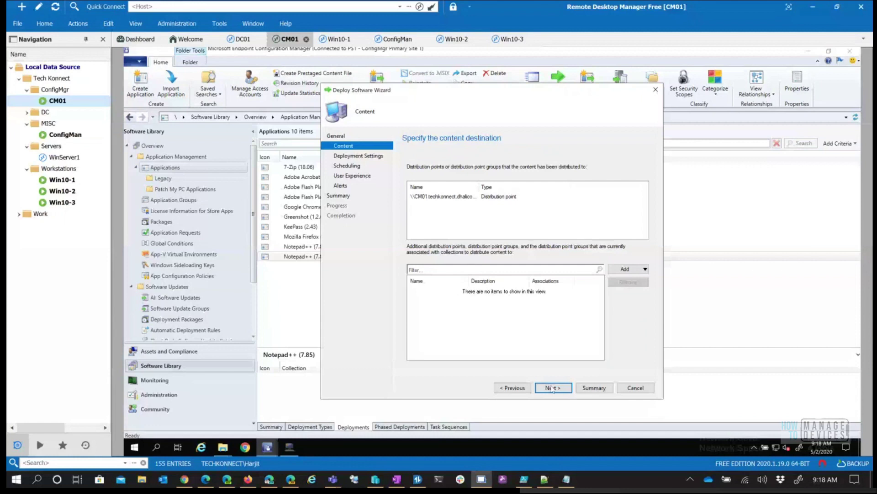
left_click(552, 388)
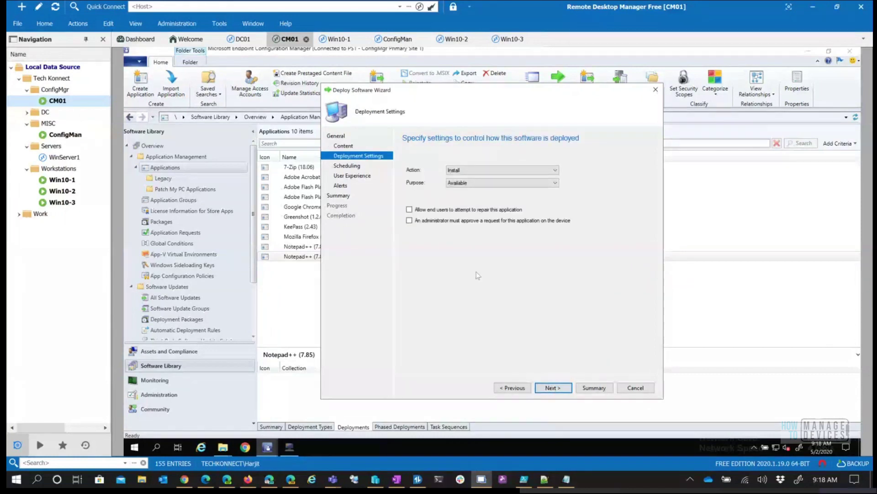
Step: Allow end users to attempt to repair the application, keeping the purpose as Available, and continue to the deployment schedule
left_click(465, 185)
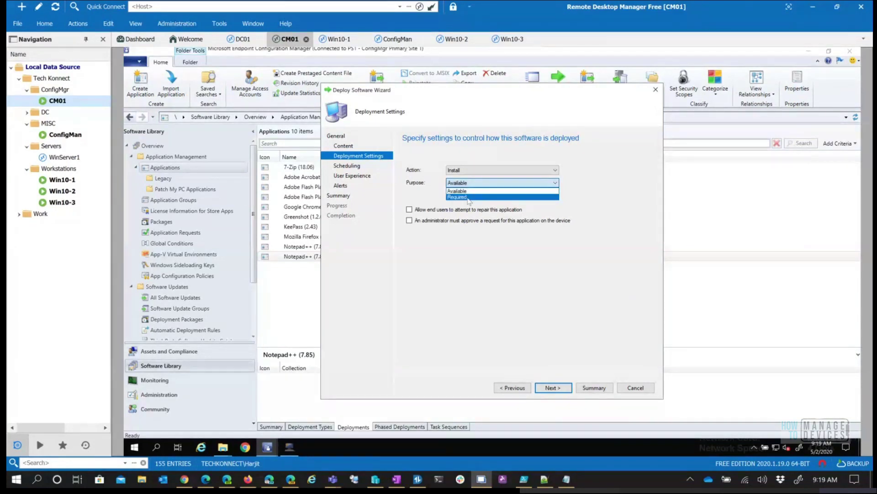
left_click(410, 238)
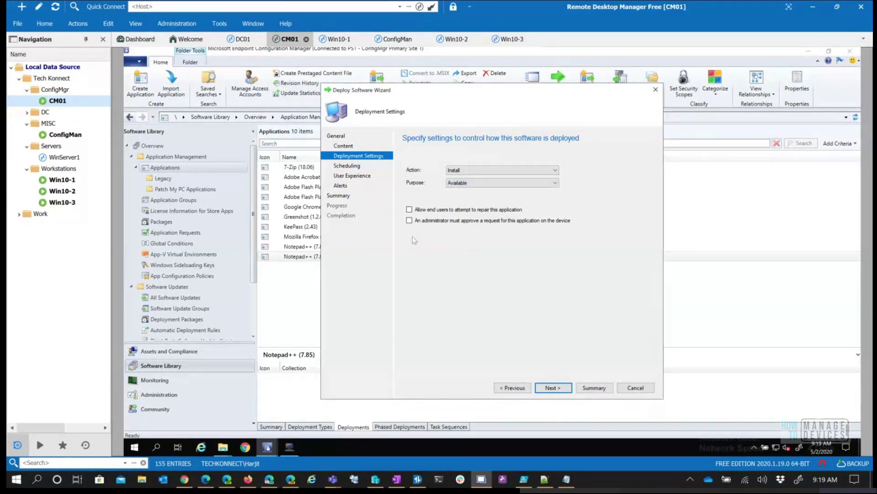
left_click(436, 211)
left_click(483, 184)
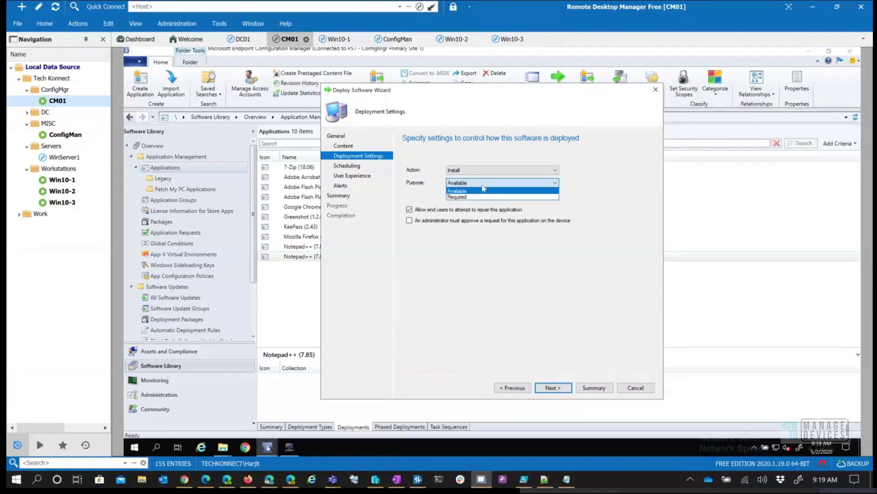
left_click(485, 247)
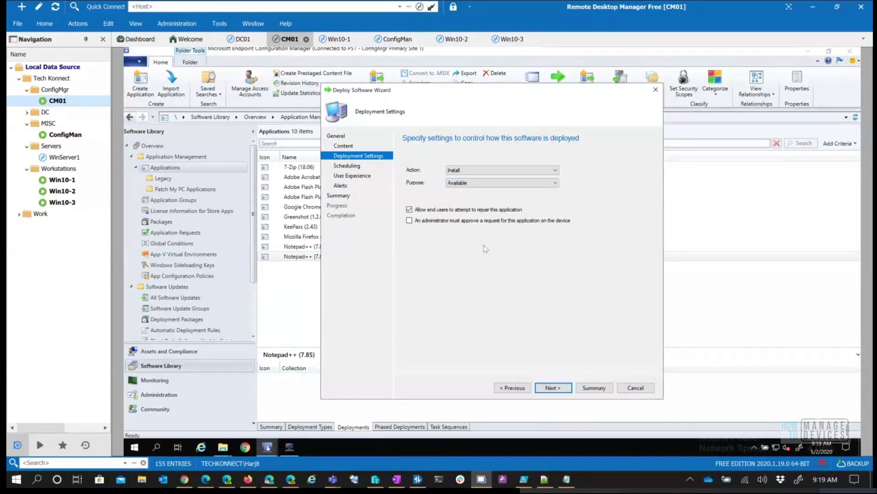
left_click(553, 387)
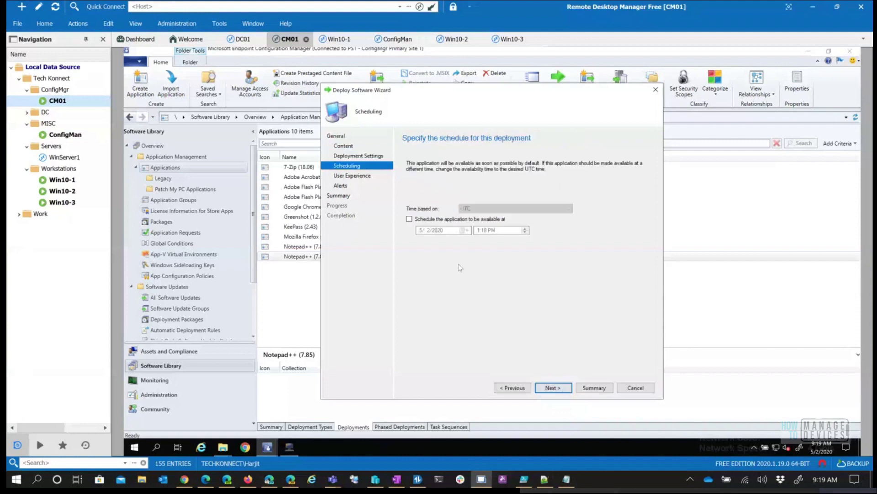
Step: Schedule the application's availability in client local time with the time set to 9:15, and return to the deployment settings
left_click(429, 220)
left_click(475, 211)
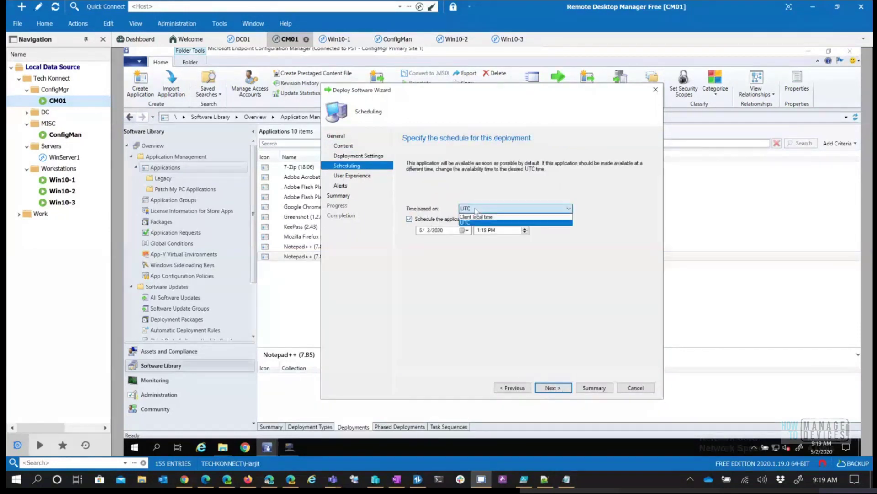
left_click(476, 217)
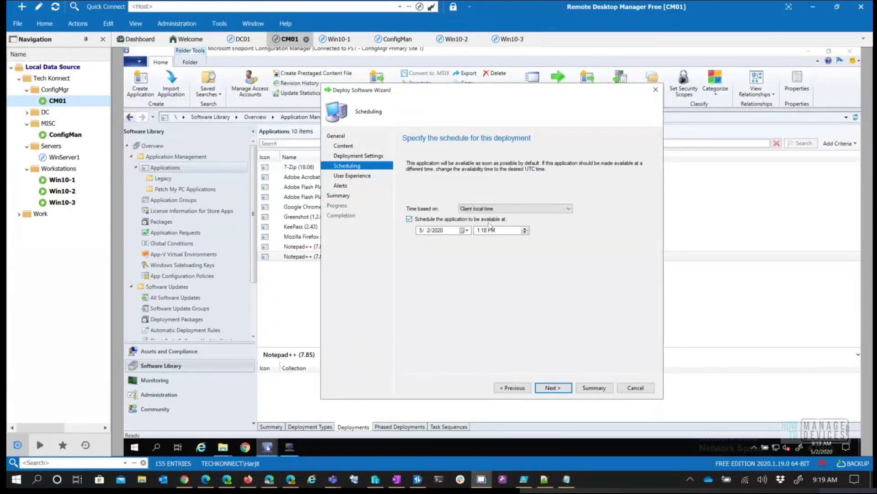
left_click(478, 230)
type("3")
type("9")
type("15")
left_click(515, 388)
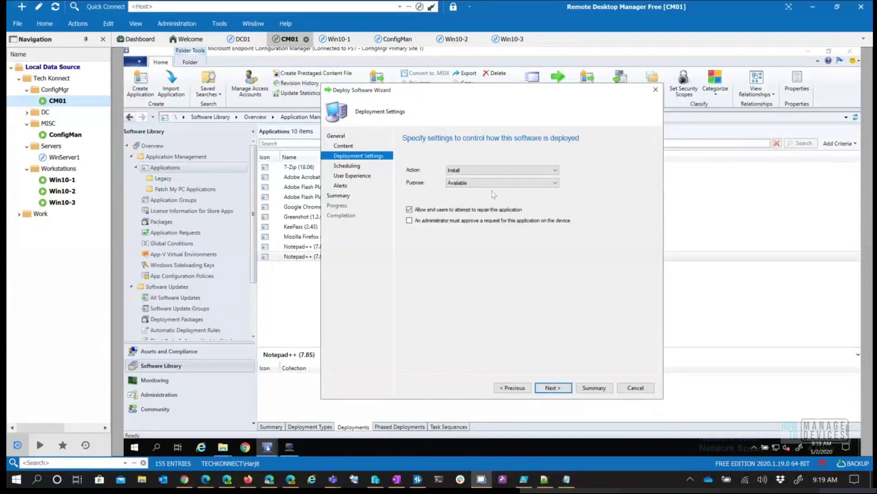
Step: Try the Required purpose with a scheduled installation deadline, and restore the deployment purpose to Available
left_click(479, 182)
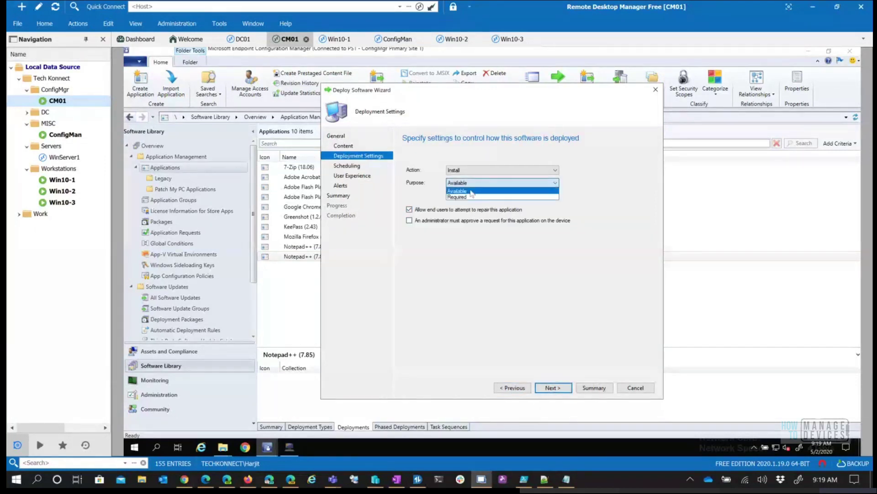
left_click(468, 196)
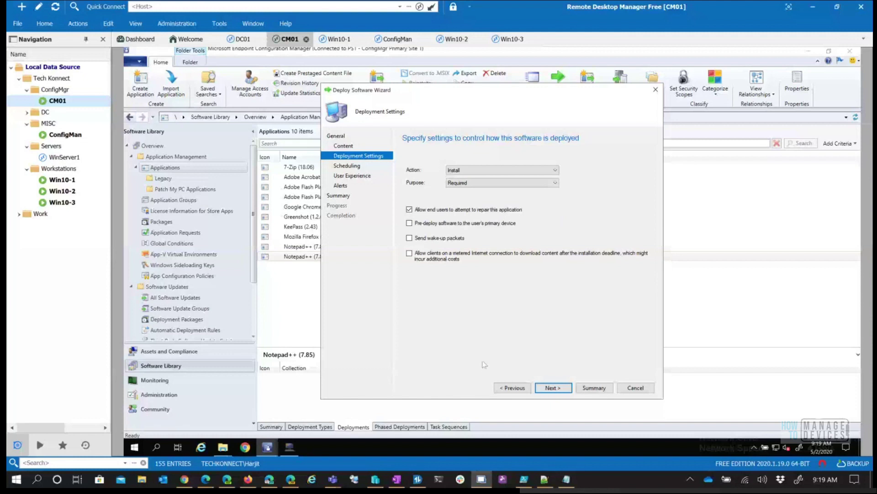
left_click(553, 388)
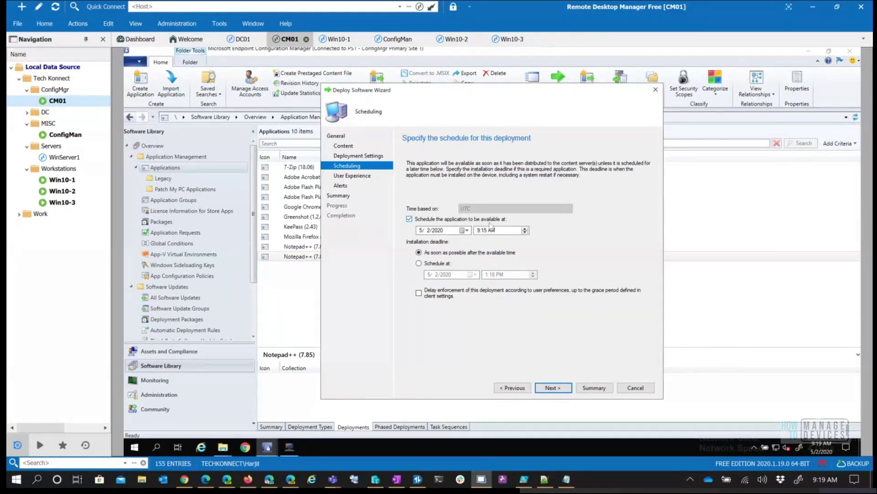
left_click(439, 265)
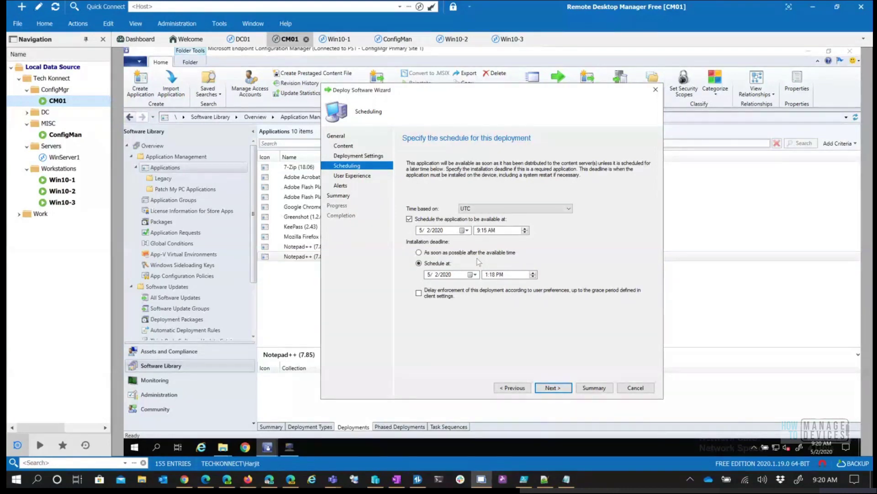
left_click(509, 389)
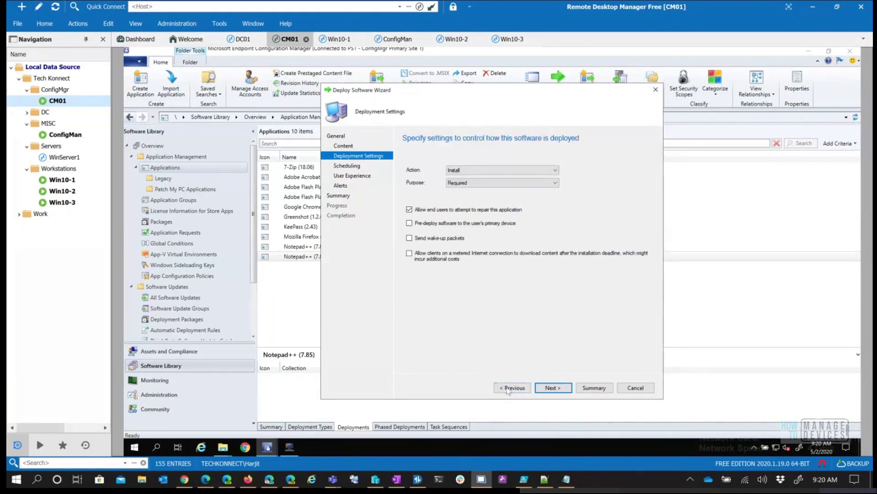
left_click(459, 183)
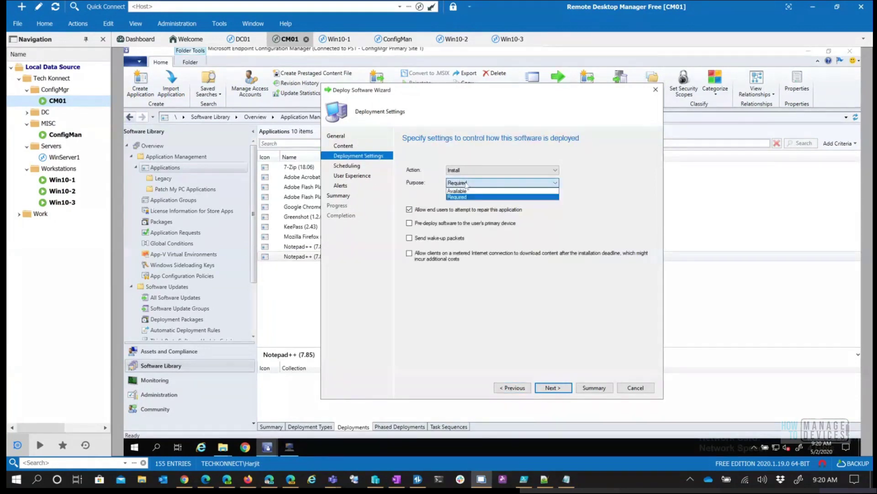
left_click(462, 191)
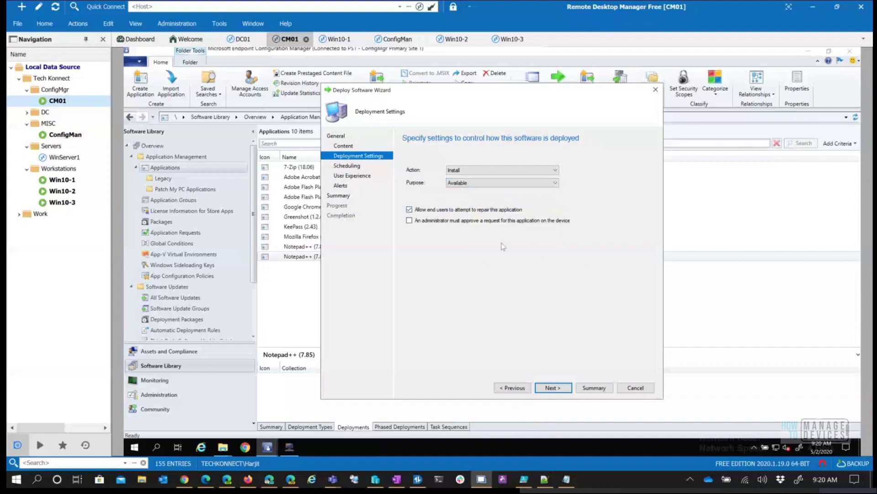
Step: Base the application's availability schedule on client local time and continue to the user experience settings
left_click(563, 390)
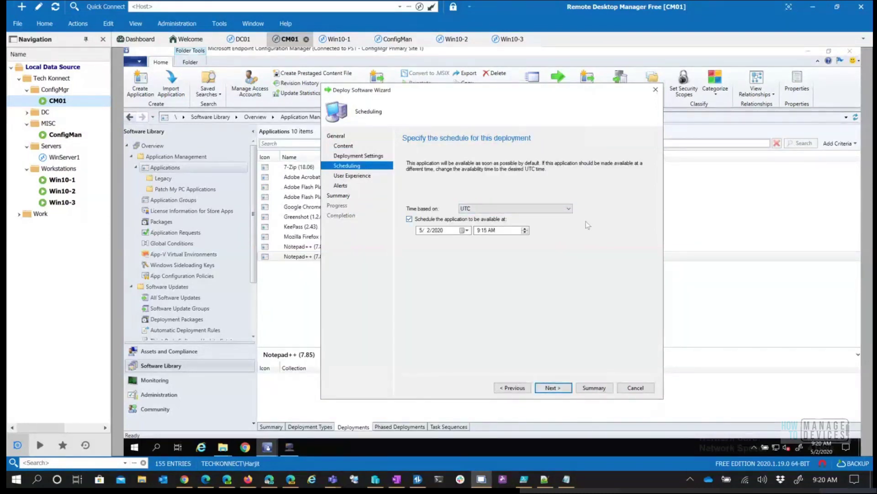
left_click(513, 208)
left_click(497, 221)
left_click(550, 388)
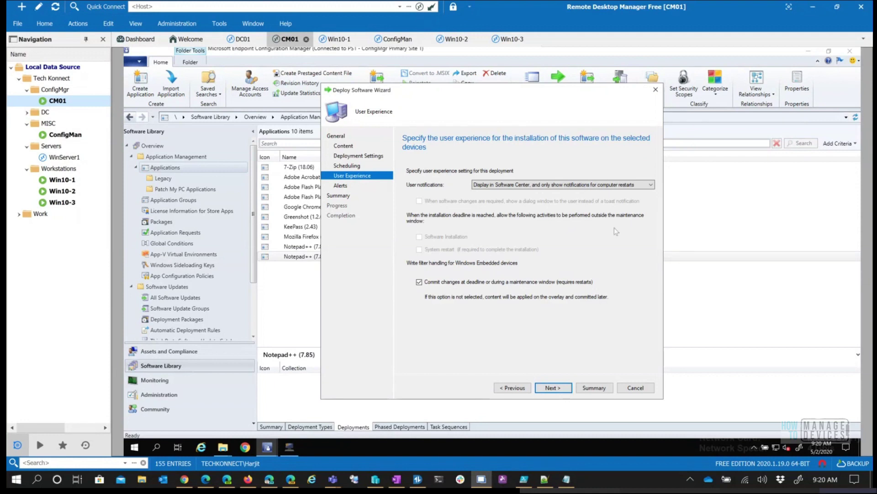
Step: Keep user notifications limited to computer restarts, accept the default alert options, and complete the Notepad++ (7.85) deployment
left_click(547, 185)
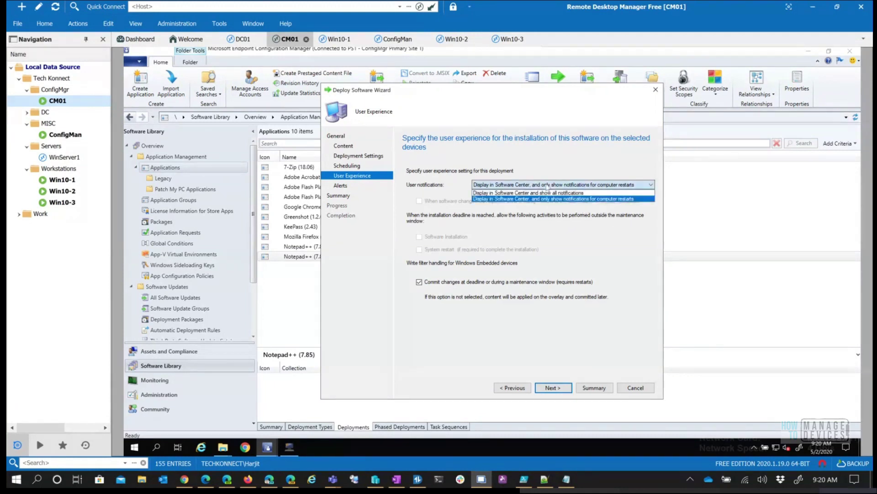
left_click(547, 185)
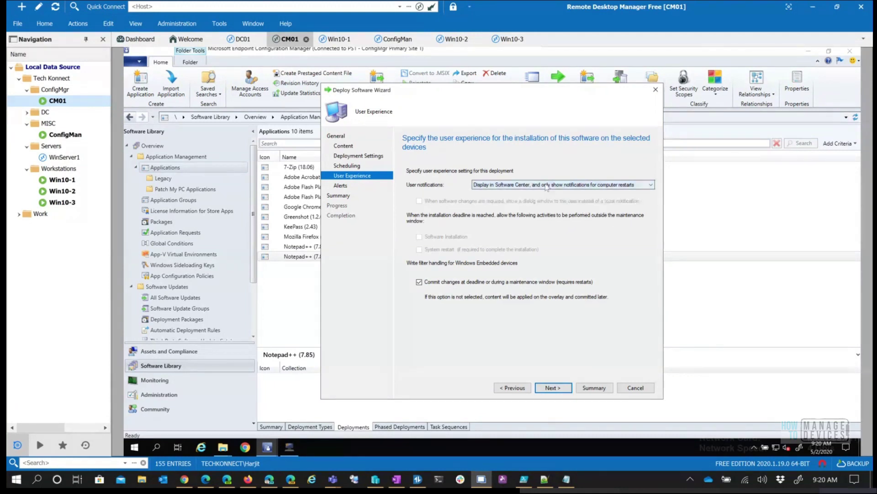
left_click(558, 389)
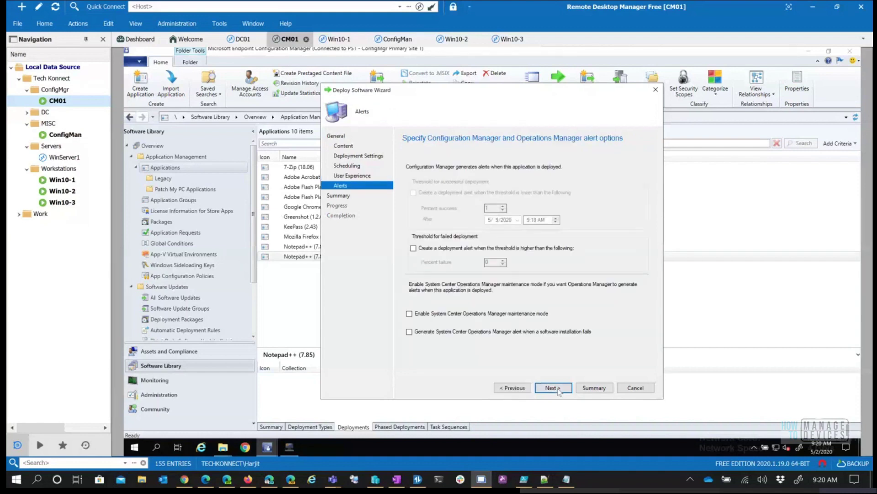
left_click(558, 389)
left_click(558, 389)
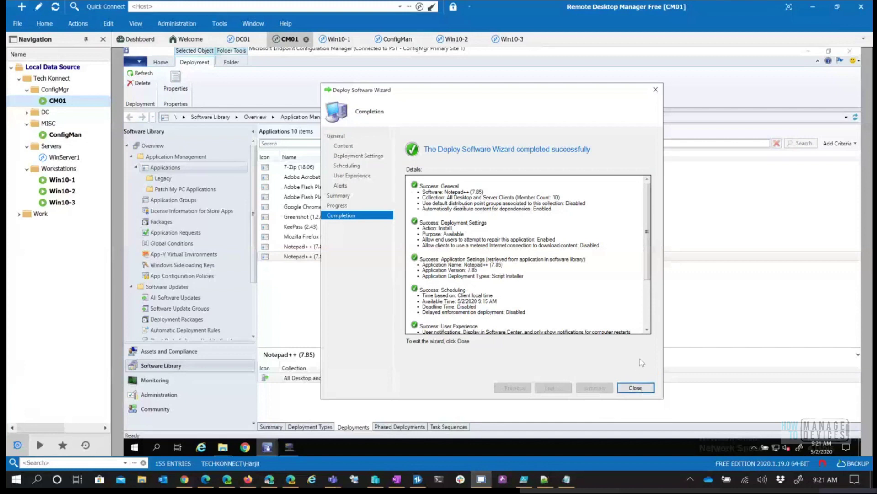
left_click(638, 388)
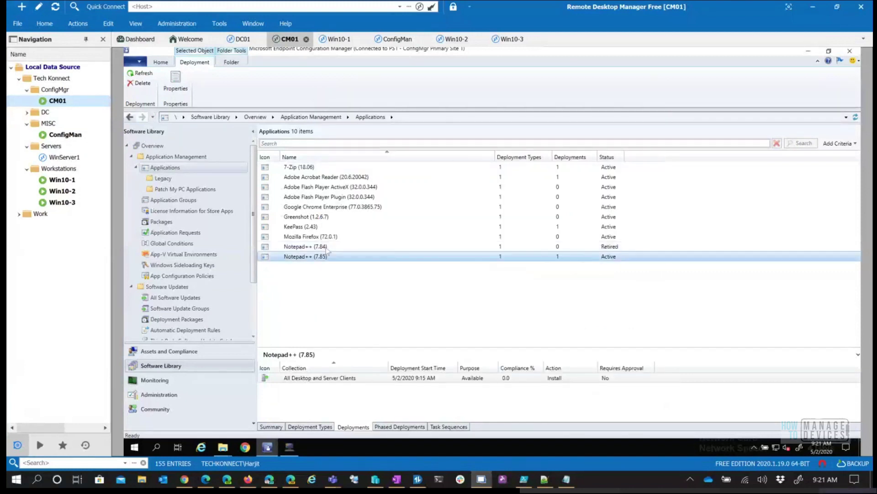
Step: Switch to the Win10-1 session and close its Configuration Manager Properties window
double_click(66, 181)
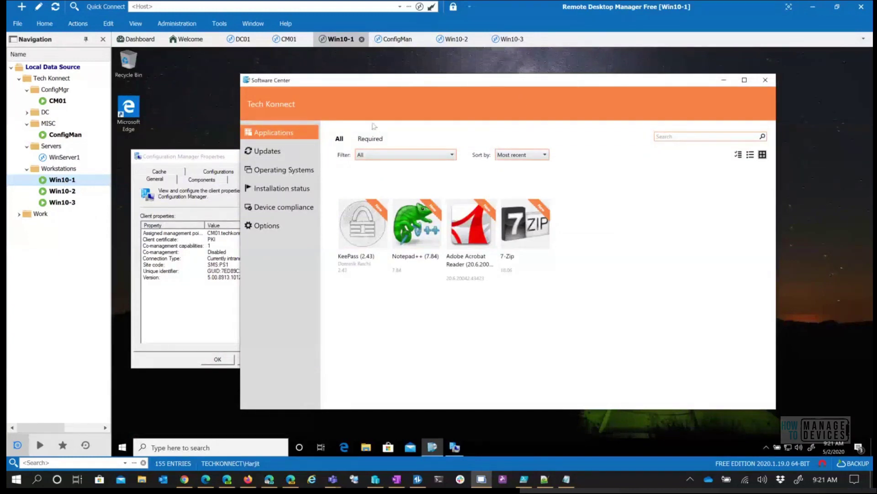
left_click(202, 155)
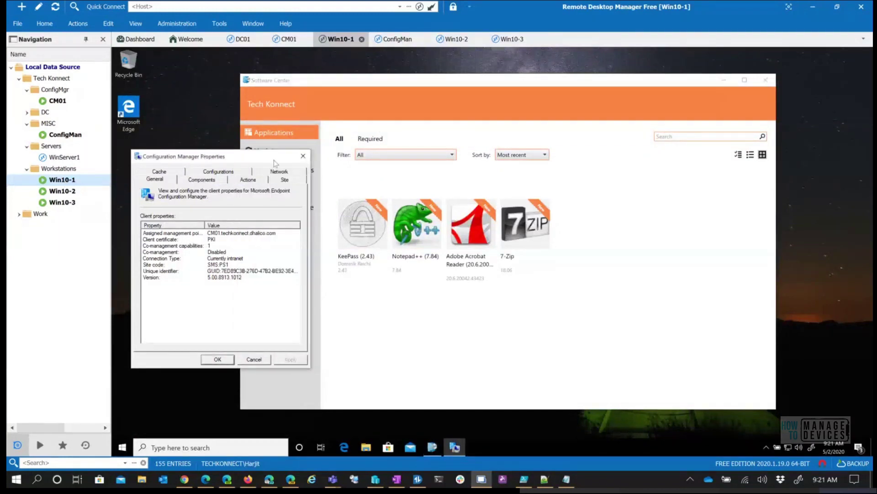
left_click(303, 154)
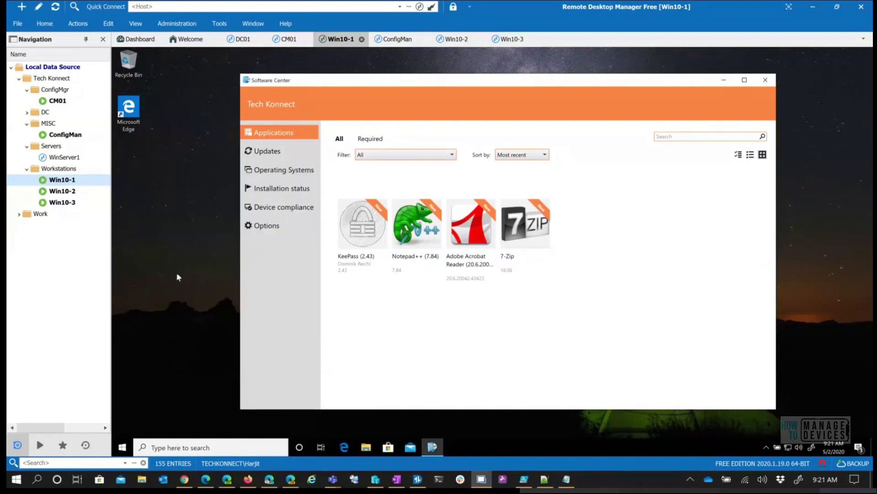
Step: Open Configuration Manager from Control Panel's System and Security, show its client actions, and close both windows
left_click(127, 451)
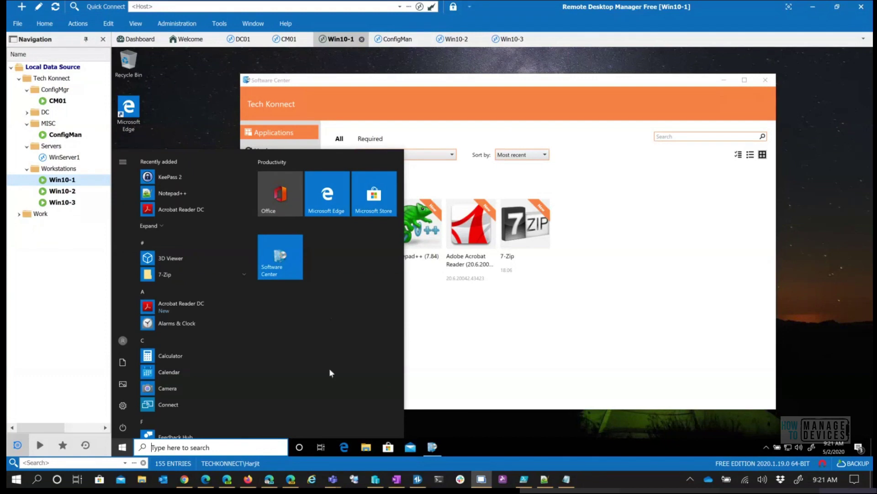
type("con")
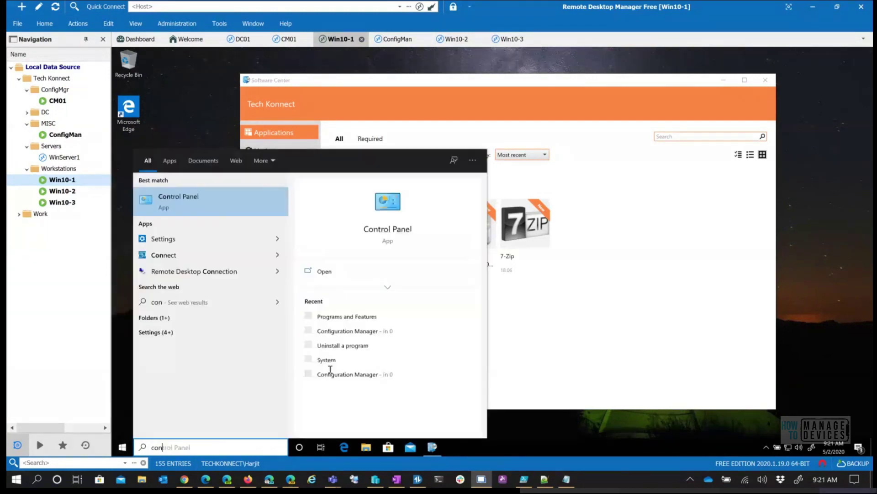
key("Return")
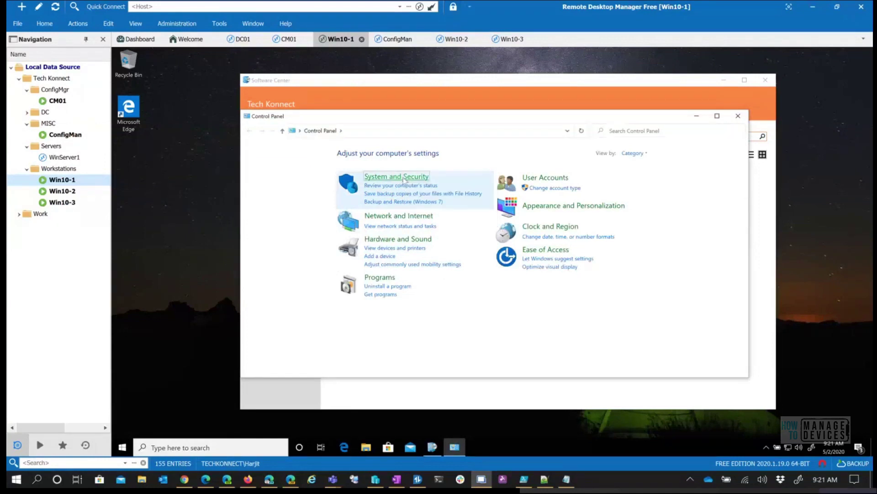
left_click(401, 177)
scroll(483, 326, "down", 1)
scroll(425, 355, "down", 1)
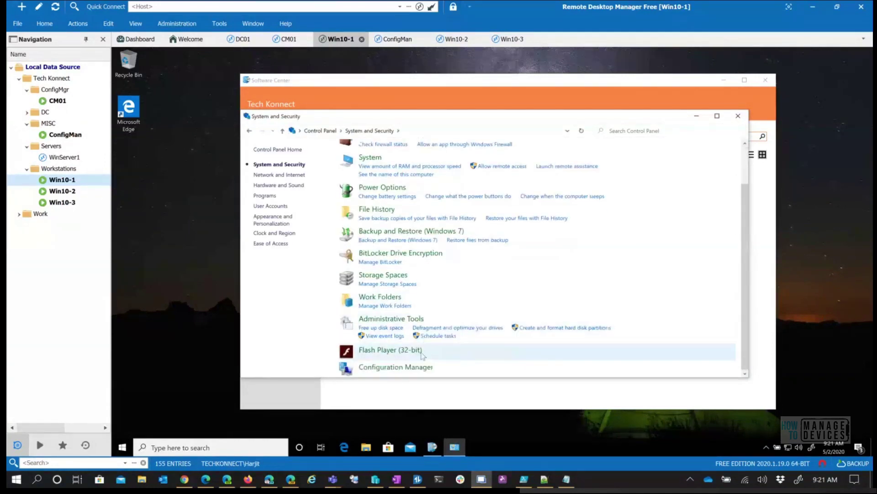
left_click(401, 371)
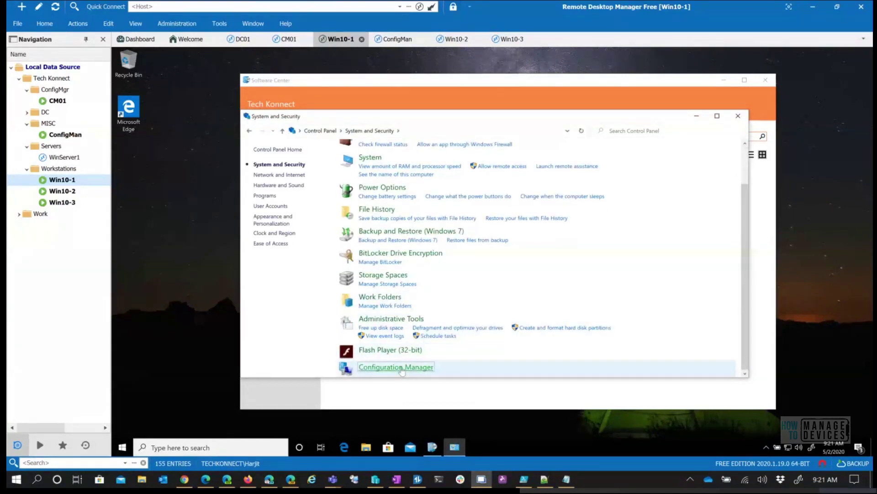
left_click(307, 147)
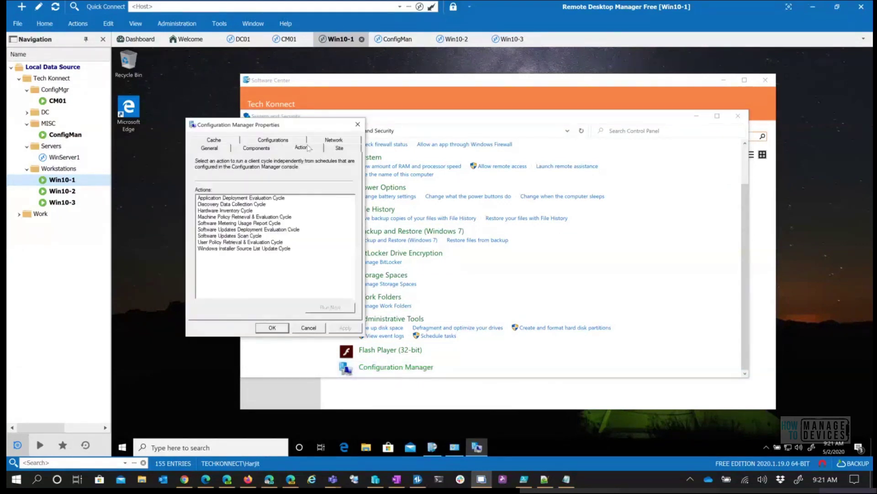
left_click_drag(262, 128, 243, 133)
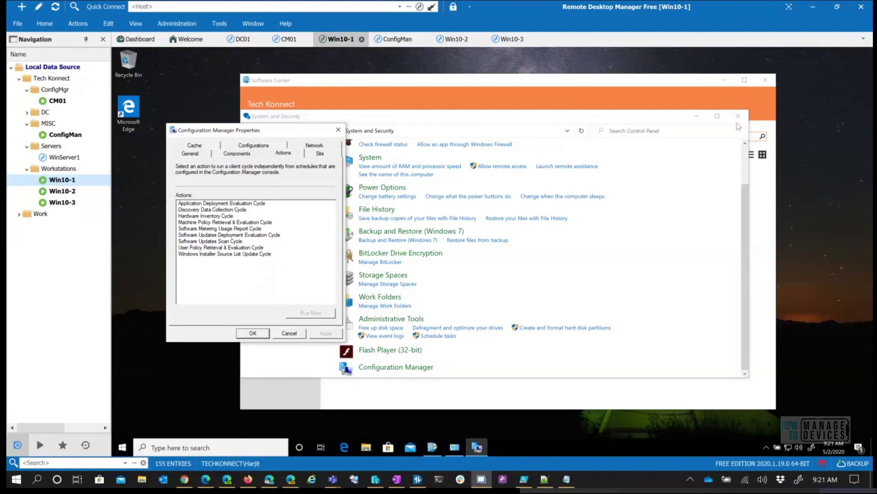
left_click(738, 115)
left_click(339, 130)
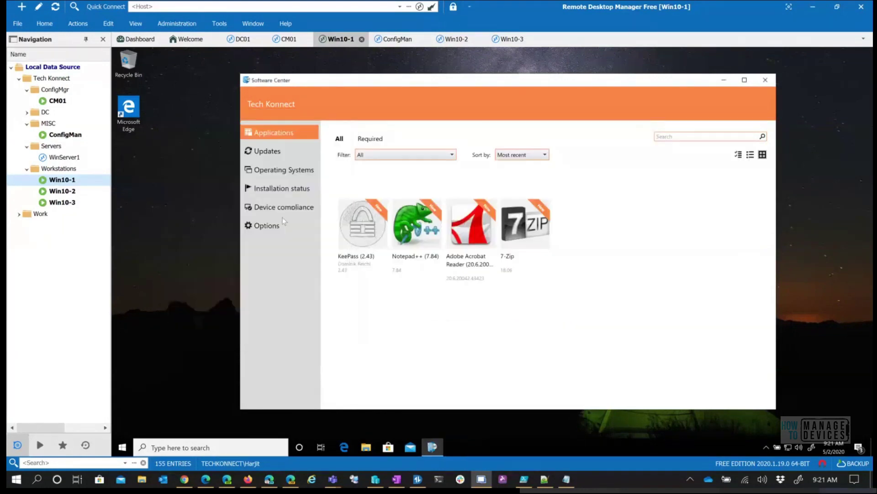
Step: Open the Configuration Manager Properties by running the command control smscfgrc, and place the window beside the Software Center applications
left_click(122, 448)
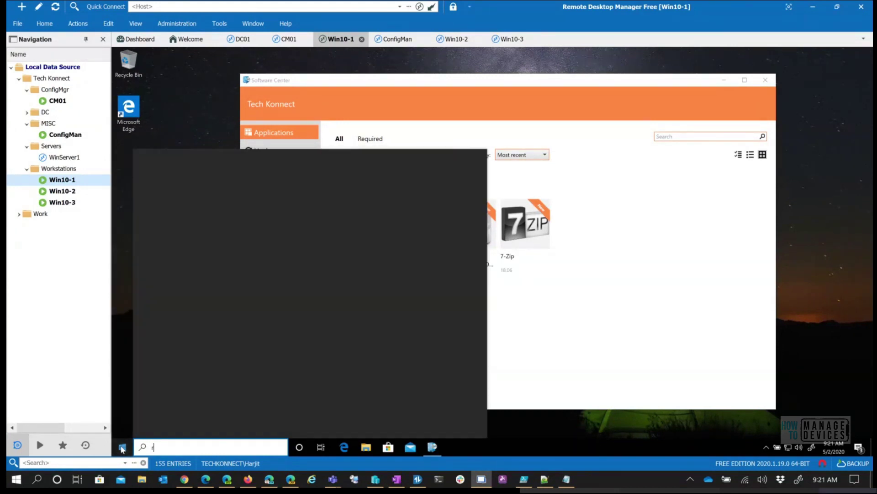
type("run")
key("Return")
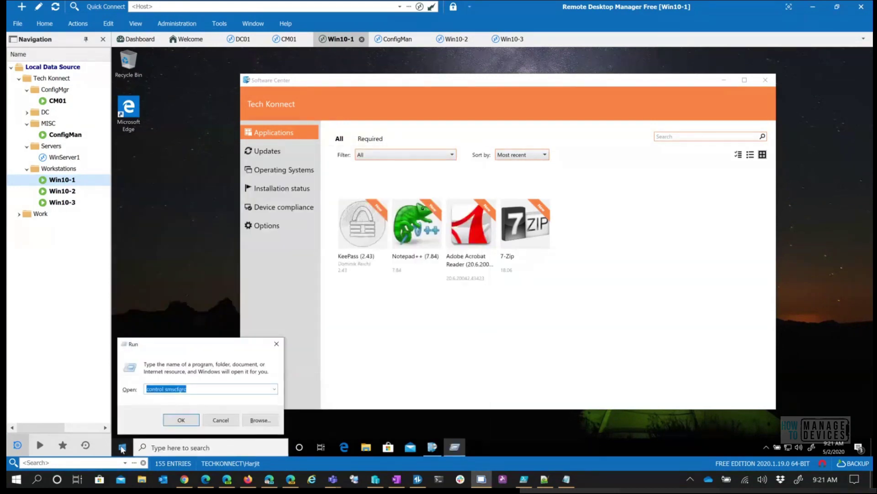
left_click(193, 389)
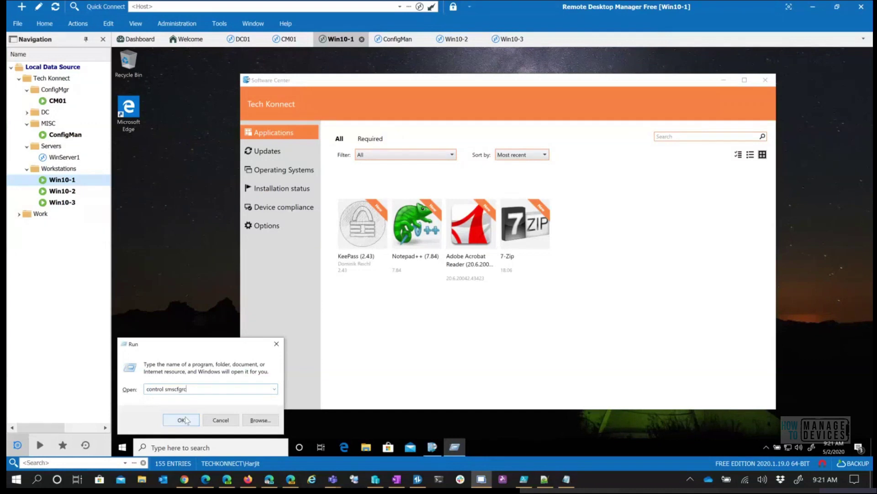
left_click(185, 417)
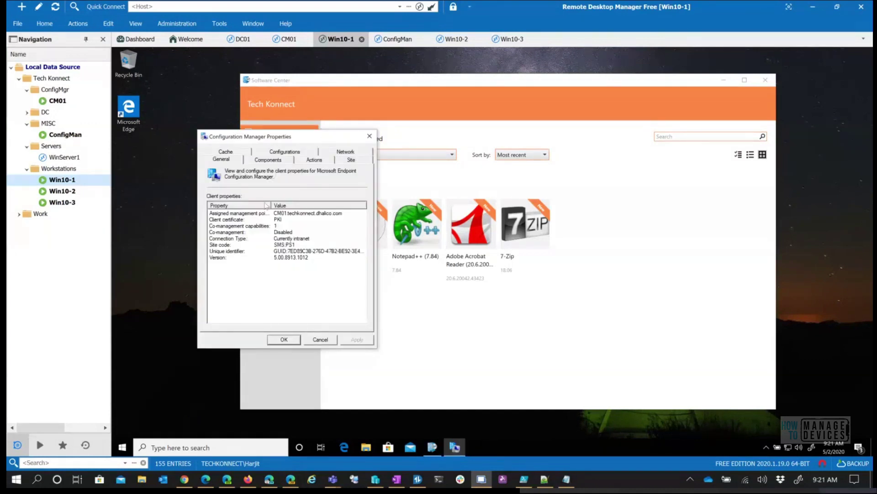
left_click_drag(314, 140, 275, 160)
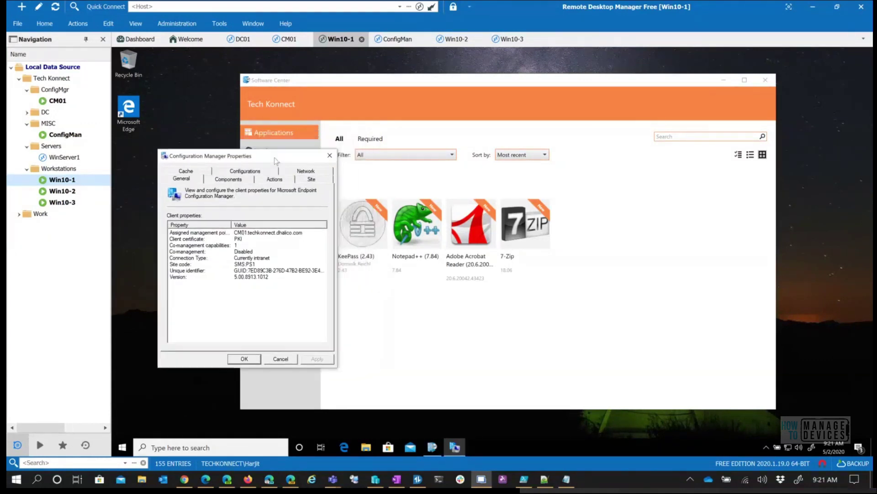
Step: Run the Machine Policy Retrieval & Evaluation Cycle and the Application Deployment Evaluation Cycle on Win10-1
left_click(276, 179)
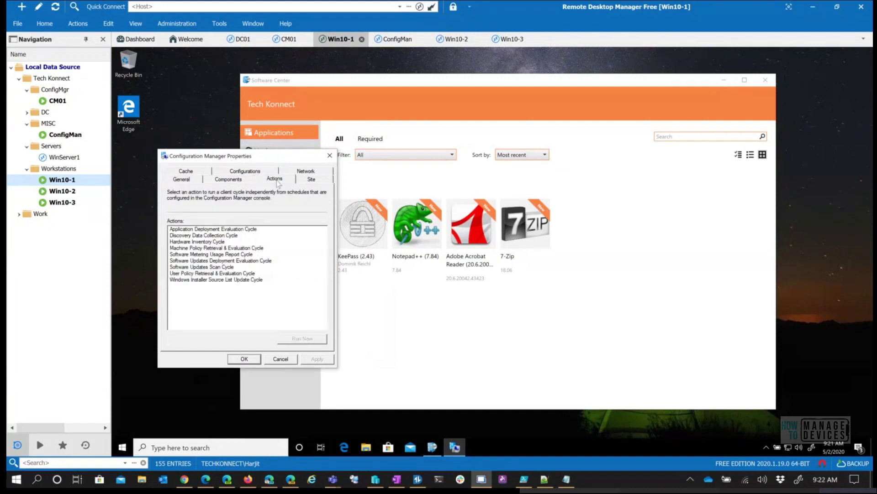
left_click(212, 247)
left_click(304, 337)
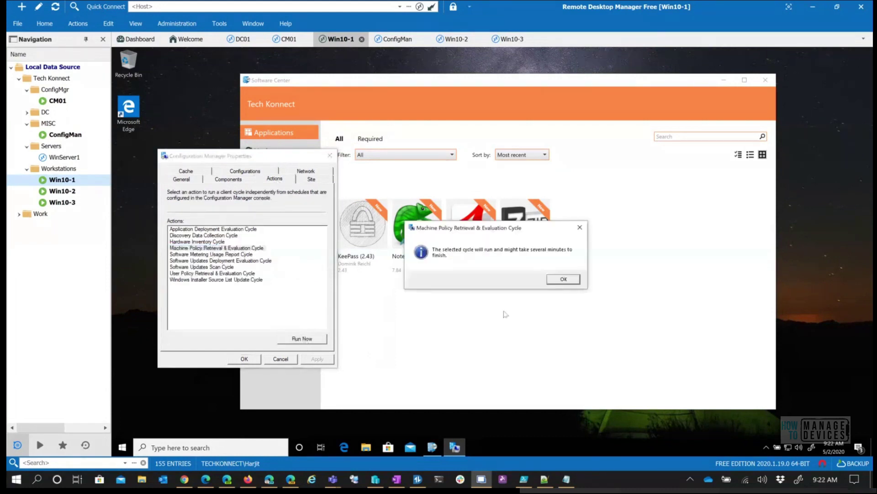
left_click(577, 283)
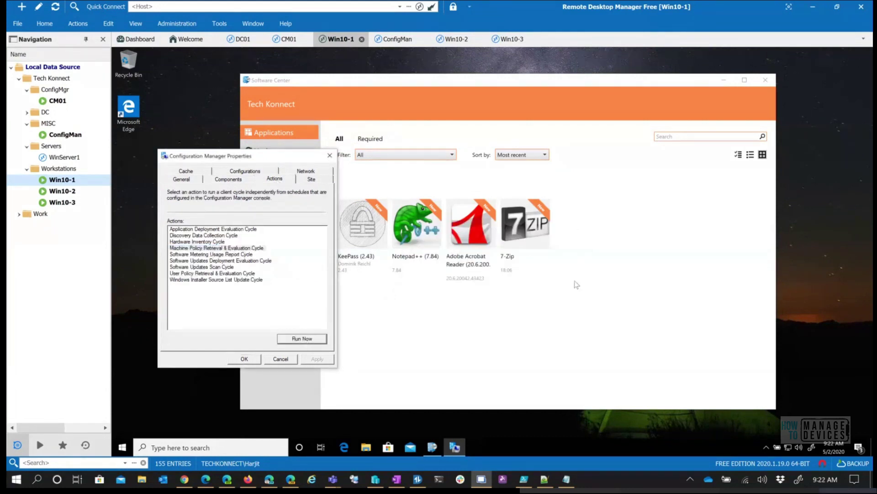
left_click(248, 230)
left_click(302, 339)
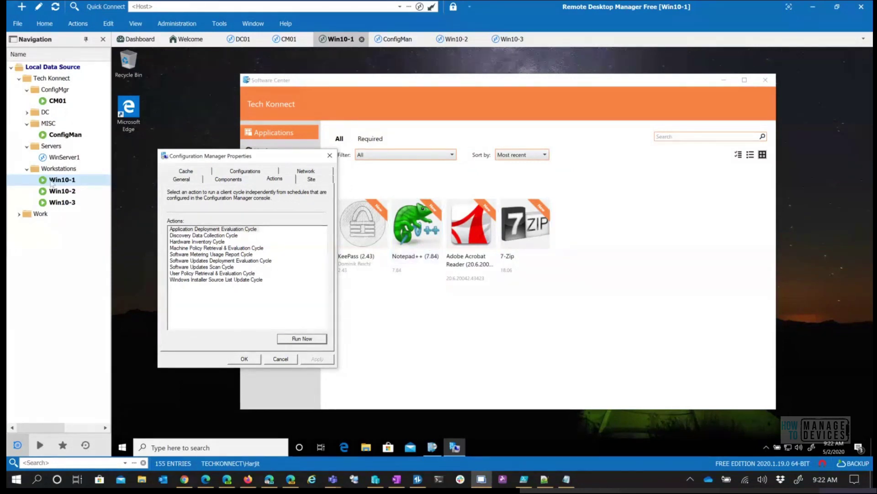
Step: Switch to the Win10-2 session, show the Software Center applications, and open Configuration Manager Properties by running control smscfgrc
left_click(65, 194)
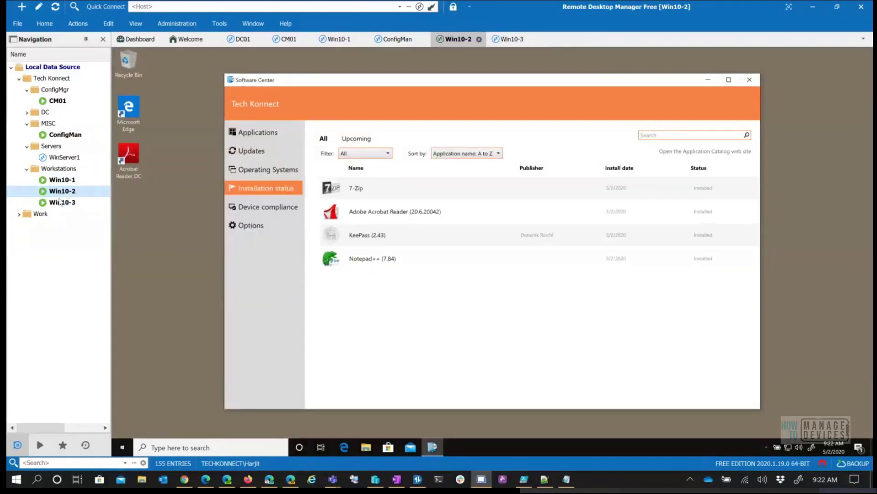
left_click(258, 139)
left_click(124, 447)
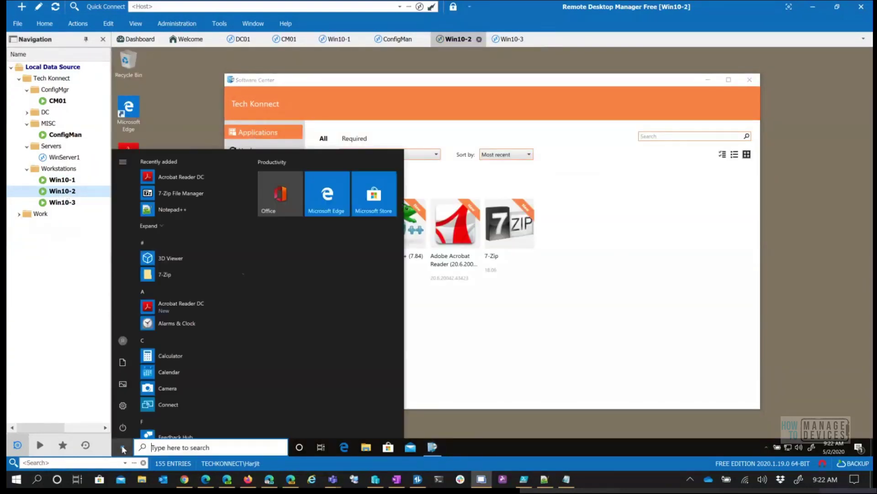
type("run")
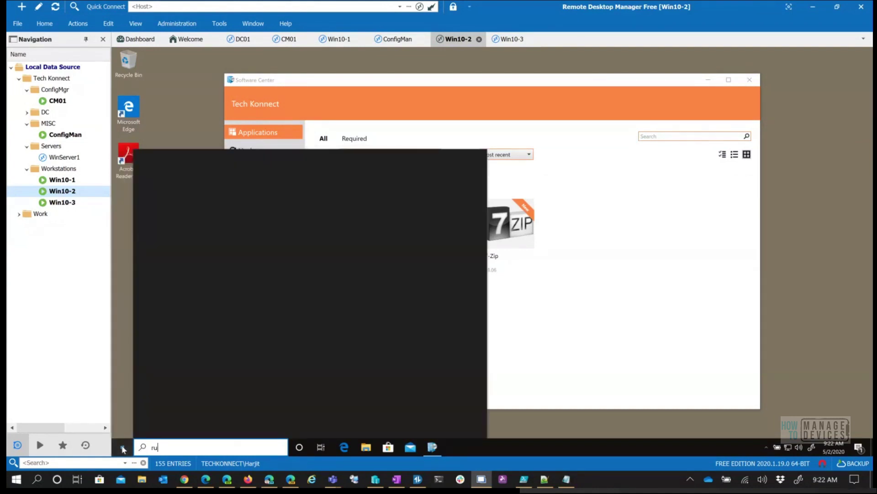
key("Return")
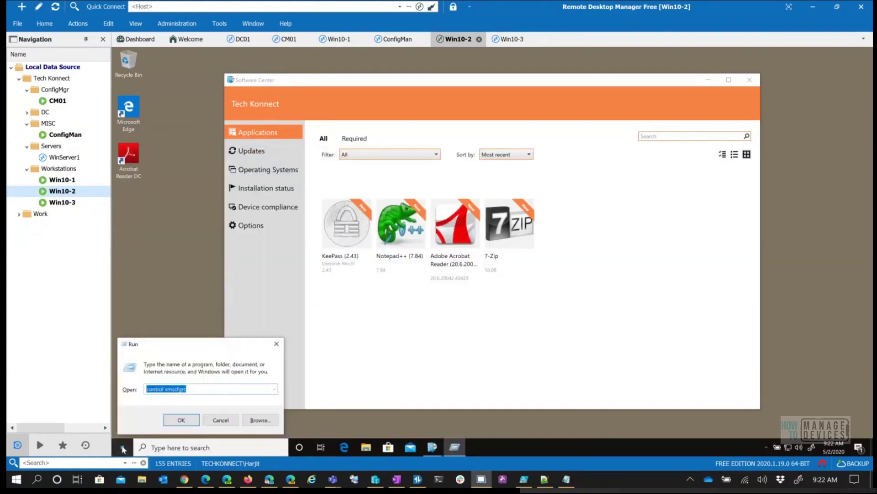
key("Return")
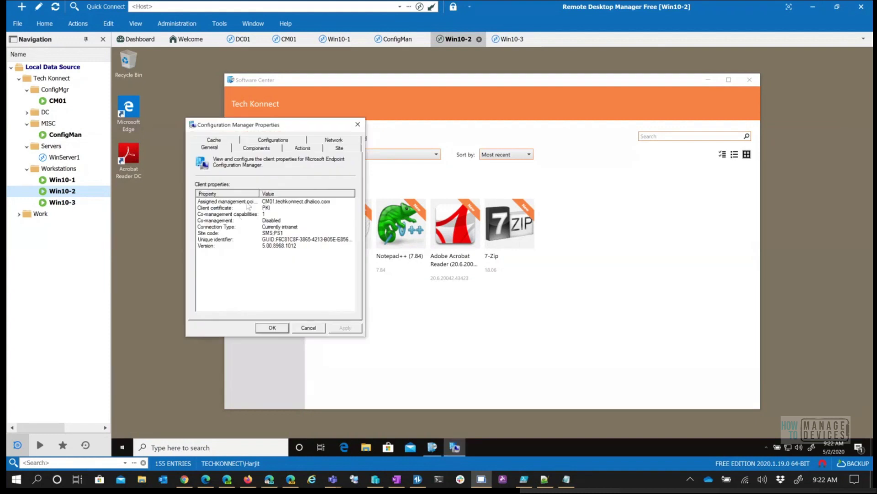
Step: Run the Machine Policy Retrieval & Evaluation Cycle and the Application Deployment Evaluation Cycle on Win10-2
left_click(303, 148)
left_click(256, 216)
left_click(330, 307)
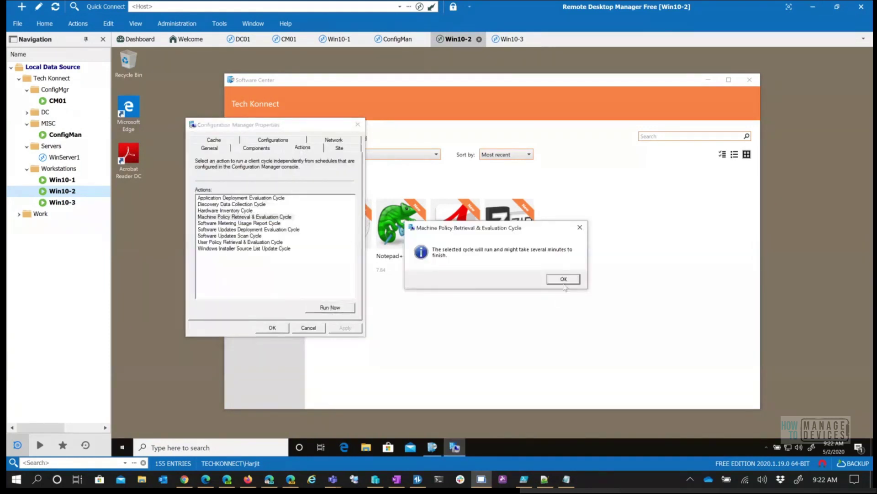
left_click(564, 282)
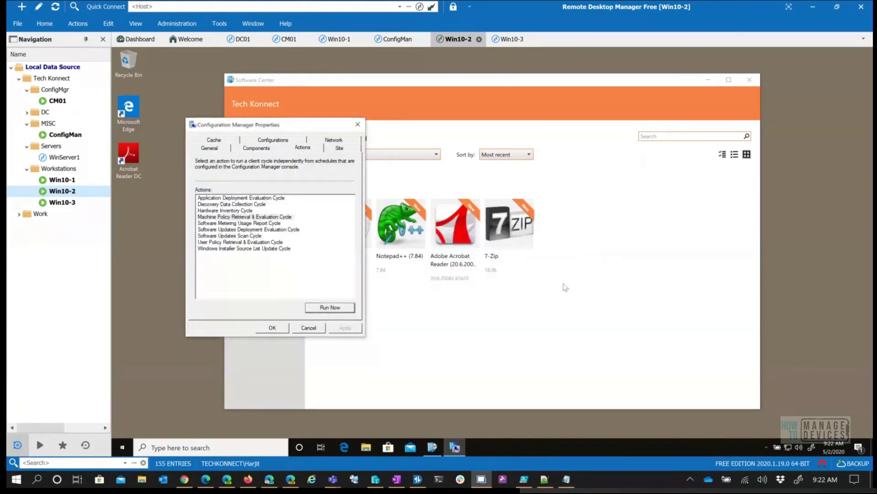
left_click(228, 198)
left_click(340, 307)
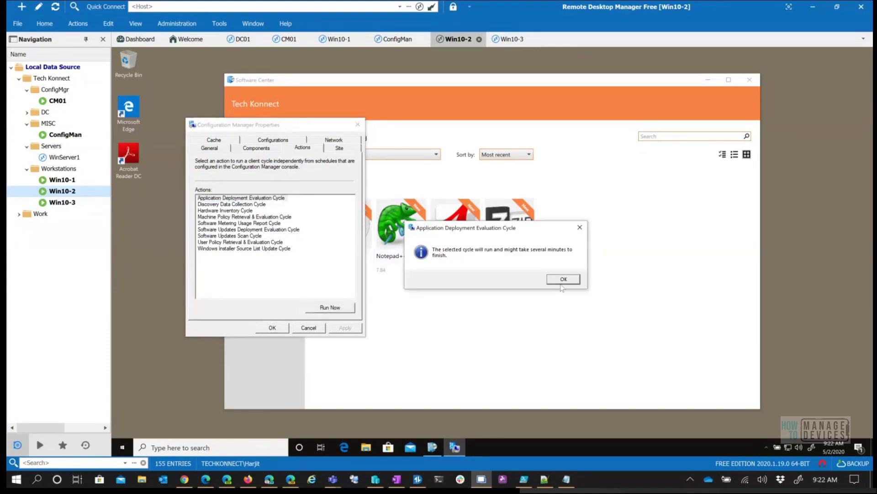
left_click(563, 281)
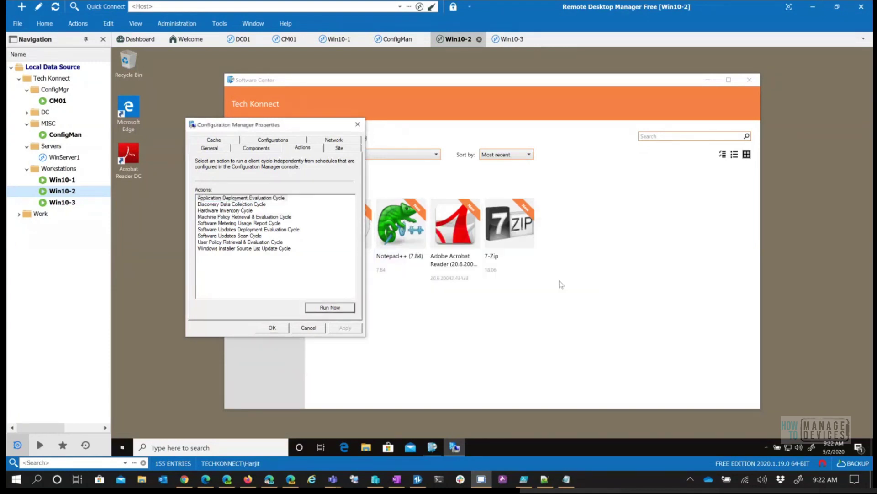
Step: Return to the Win10-1 session, bring Software Center in front of the properties window, and open the Notepad++ (7.85) application details
left_click(54, 181)
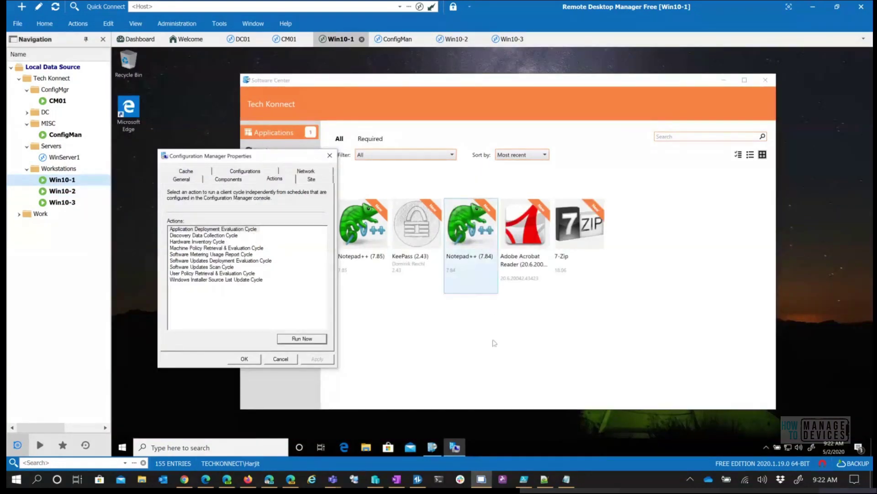
left_click(542, 177)
left_click_drag(557, 84, 583, 80)
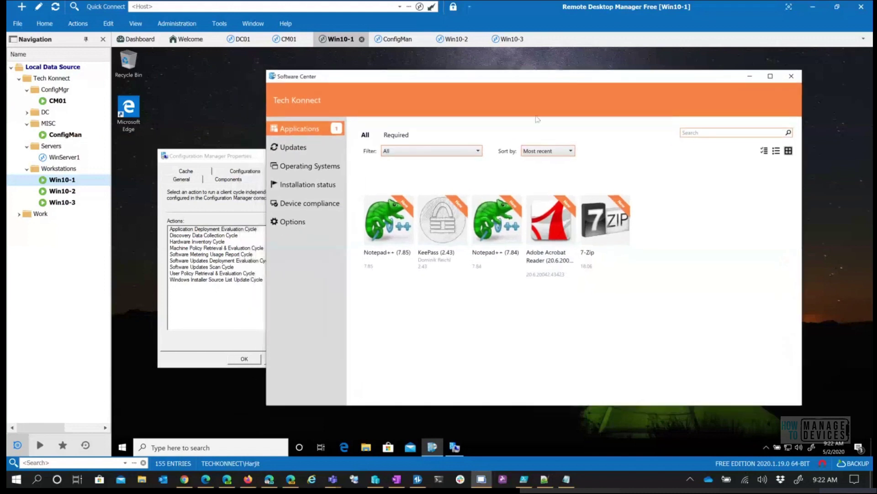
left_click(386, 237)
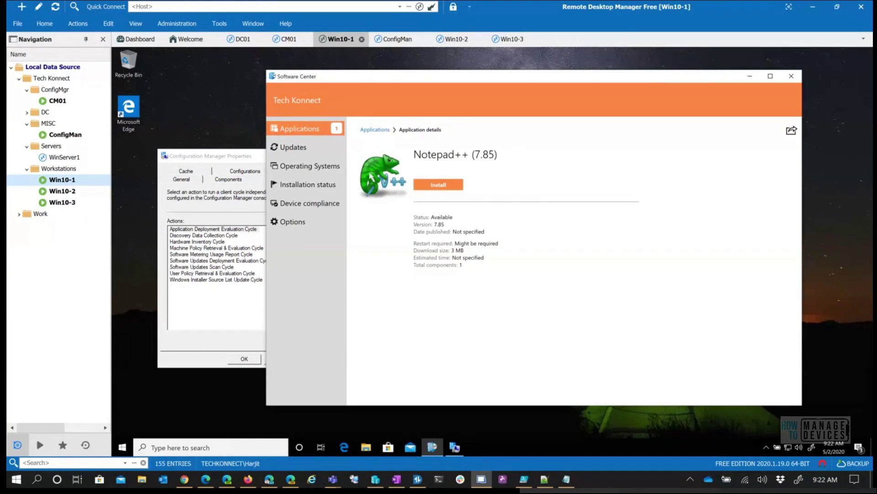
Step: Switch to the CM01 session and select Notepad++ (7.85) in the Applications list, then clear the selection
left_click(425, 185)
left_click(58, 101)
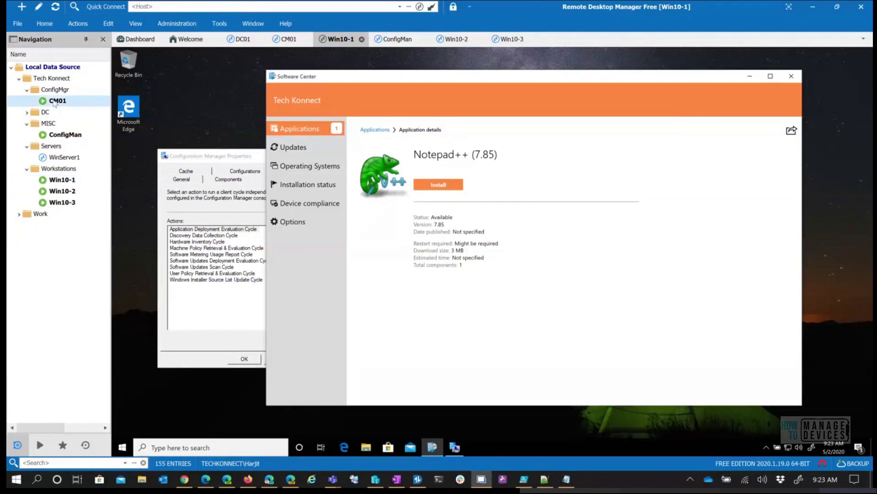
left_click(297, 257)
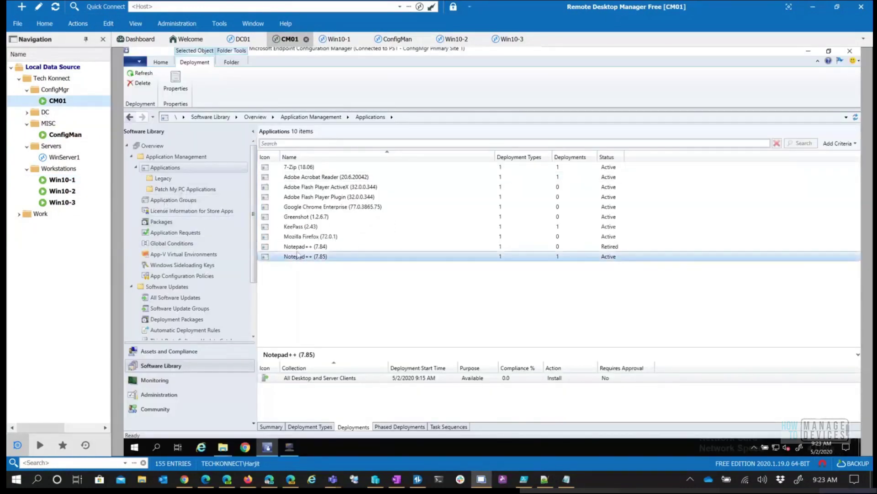
left_click(307, 288)
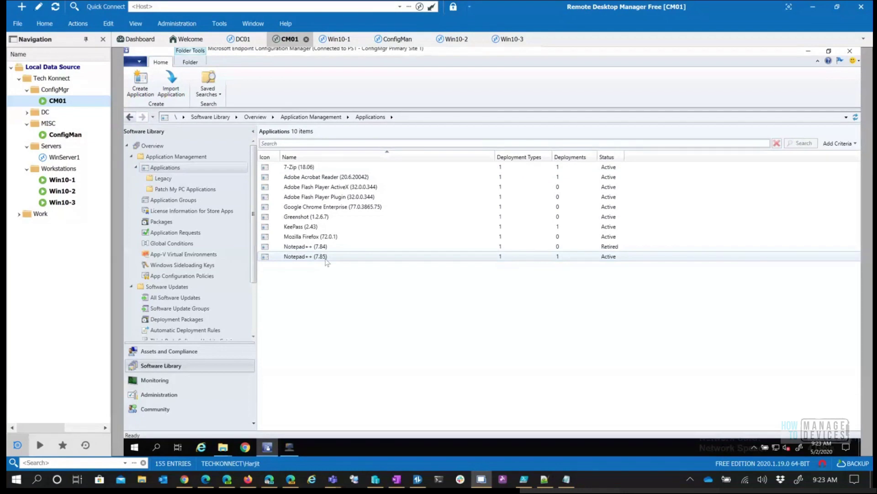
Step: Copy the detection path %ProgramFiles%\Notepad++ from the Notepad++ (7.8.5) section of the notes in Notepad, and return to the CM01 session
left_click(566, 479)
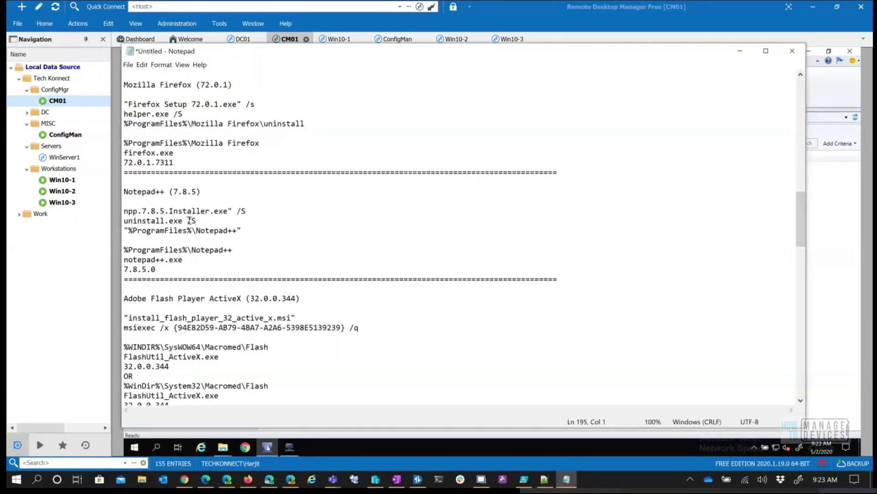
left_click_drag(233, 250, 122, 251)
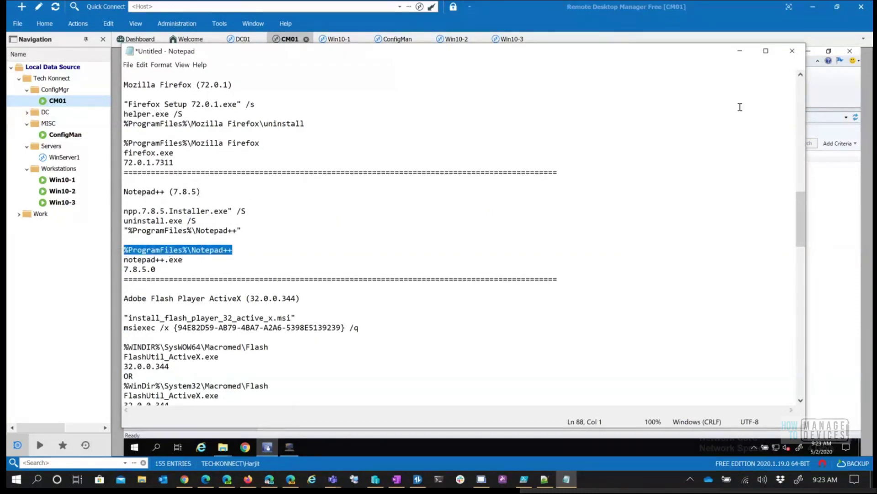
left_click(740, 50)
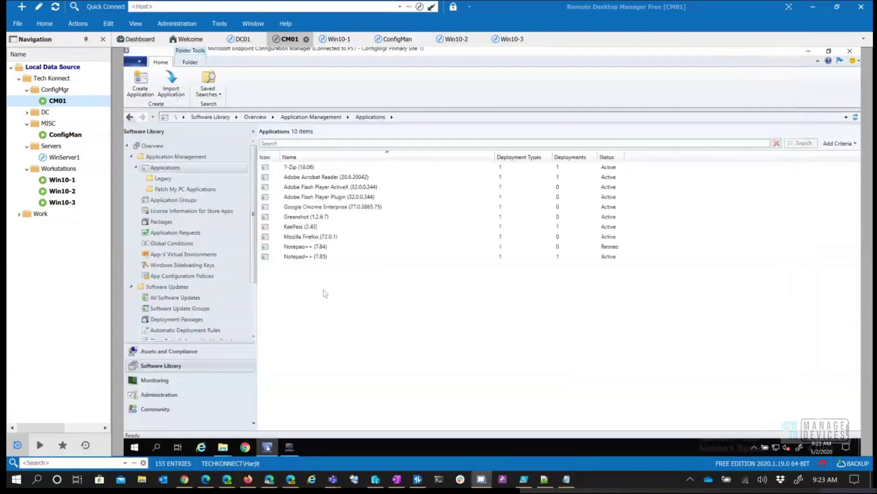
Step: Reload the Applications list and start creating an application with manually specified information
left_click(161, 179)
left_click(165, 168)
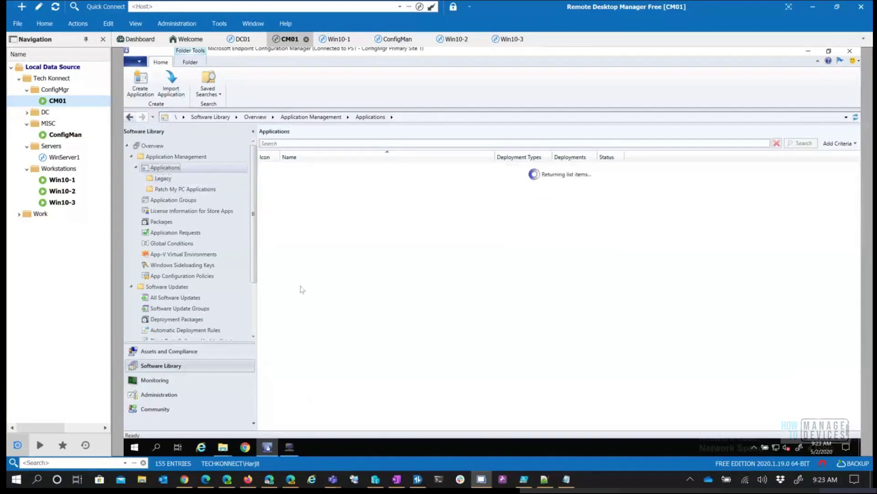
right_click(305, 271)
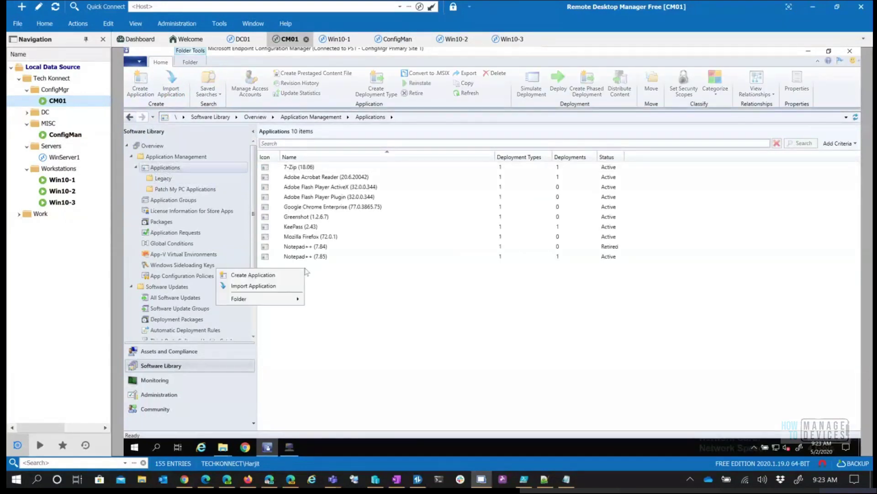
left_click(269, 275)
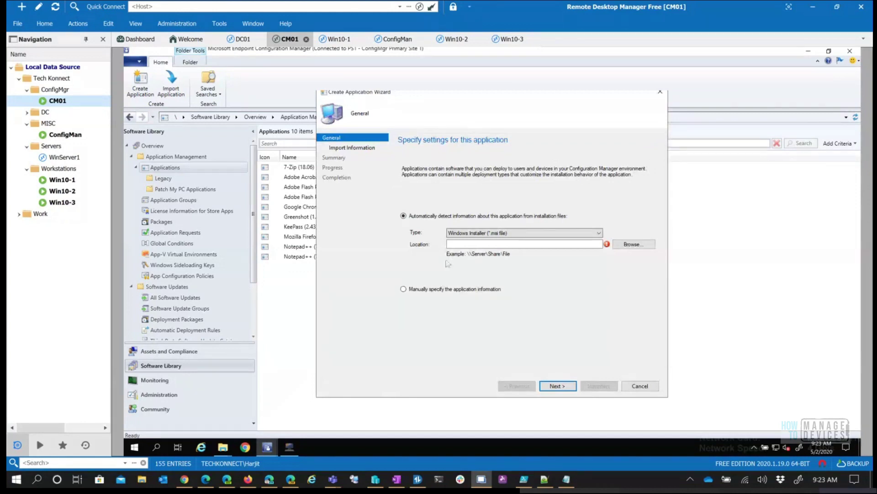
left_click(435, 290)
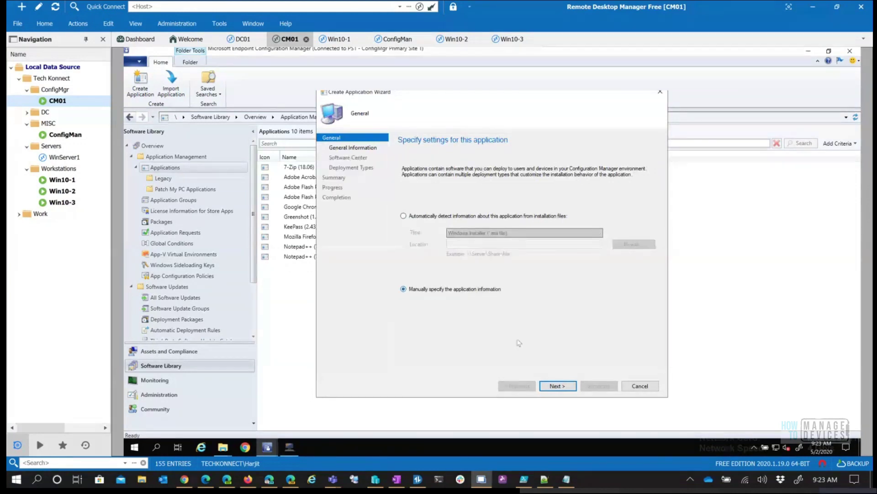
left_click(558, 386)
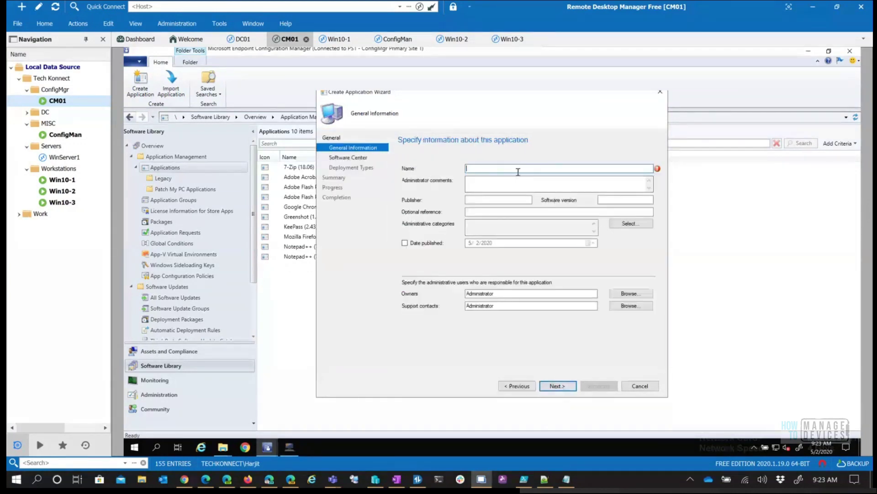
Step: Name the application Notepad++ (Fake) and keep the default Software Center settings
type("Notepad++")
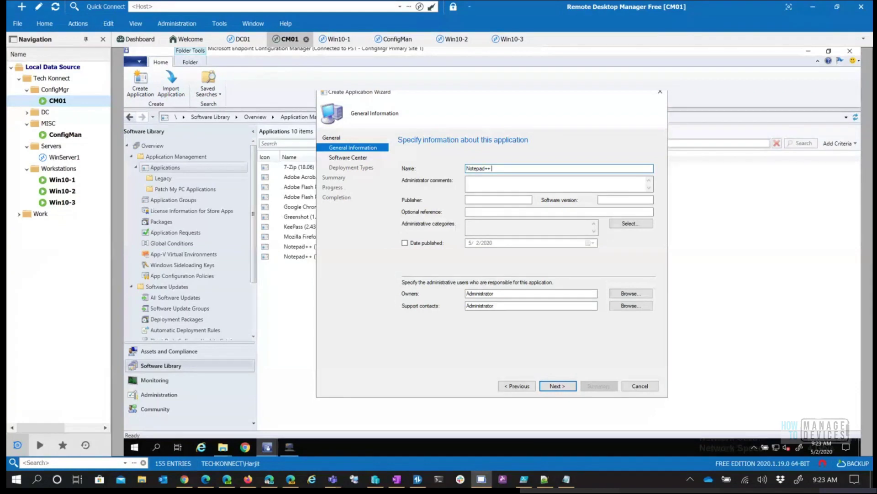
type("ake")
left_click(561, 387)
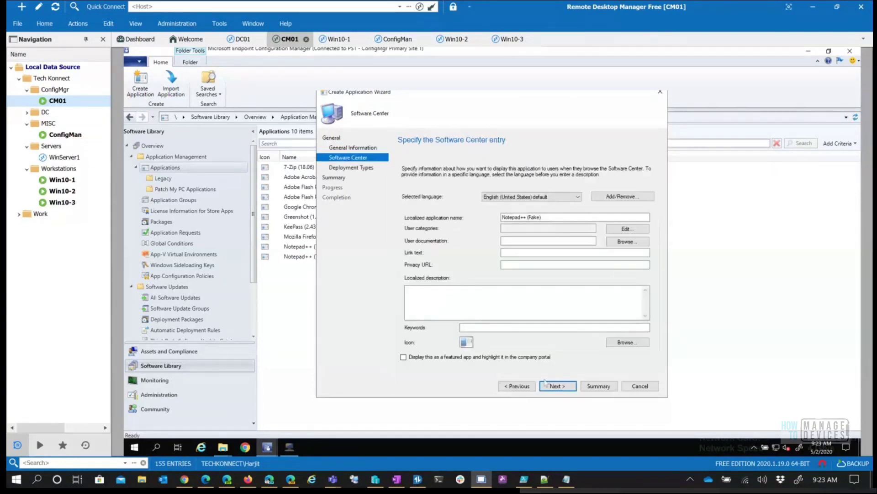
left_click(561, 387)
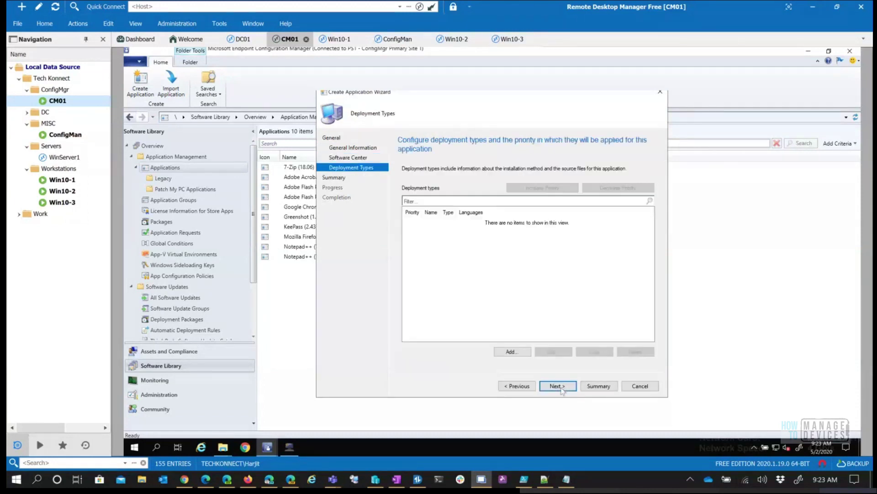
Step: Add a deployment type of type Script Installer to the application
left_click(522, 356)
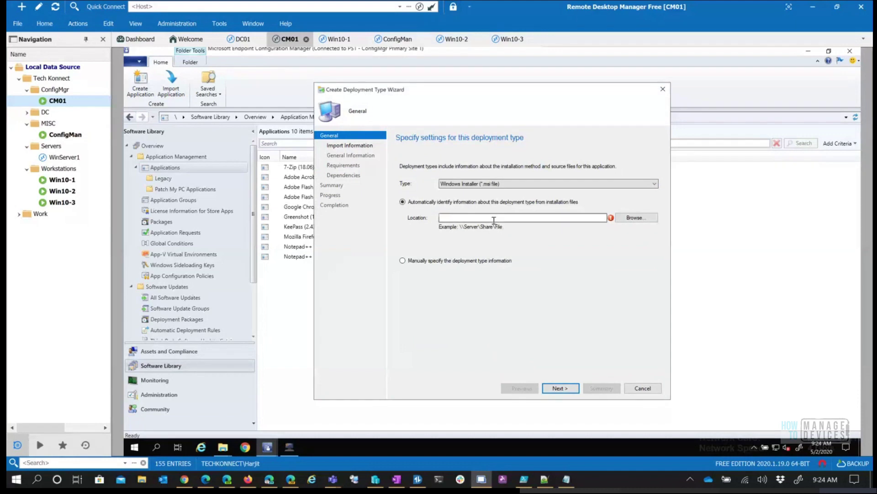
left_click(483, 185)
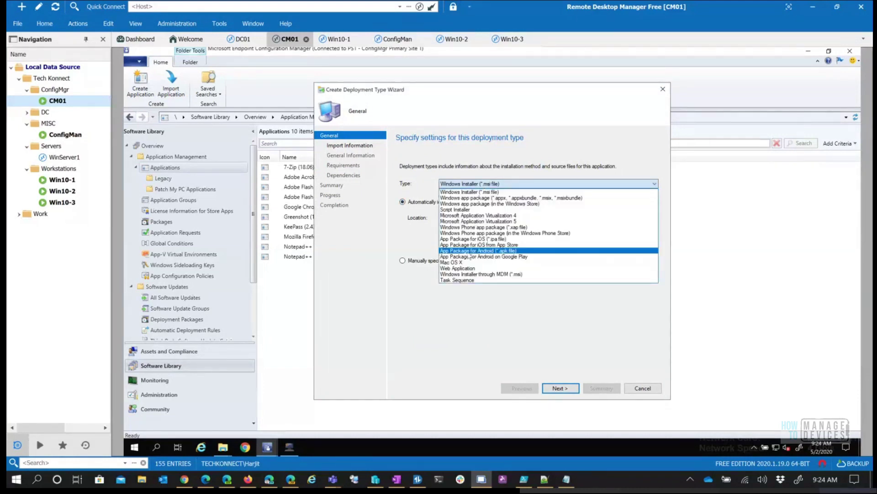
left_click(490, 210)
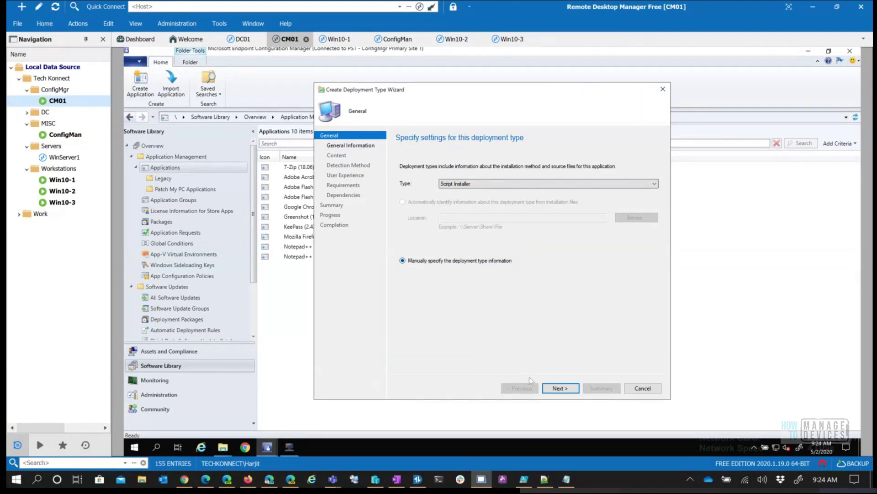
left_click(557, 386)
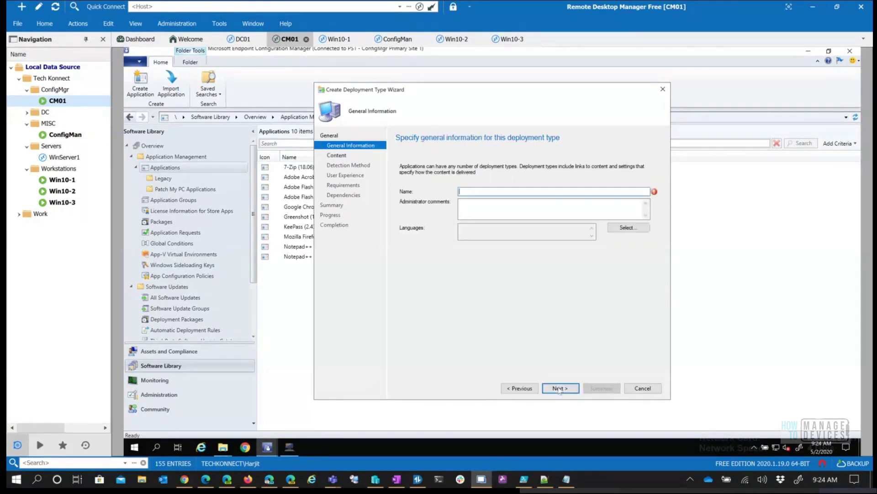
Step: Name the deployment type Notepad++ (Fake) and proceed to its content settings
type("Notepad")
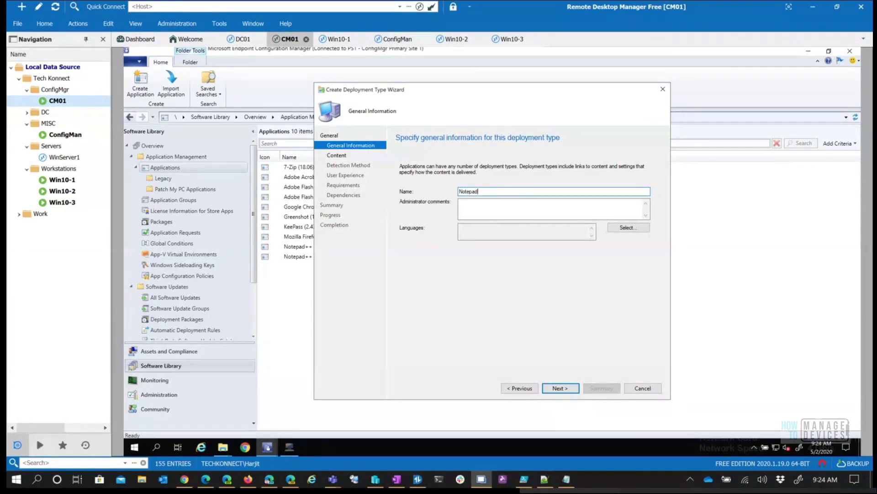
type("++ (fake")
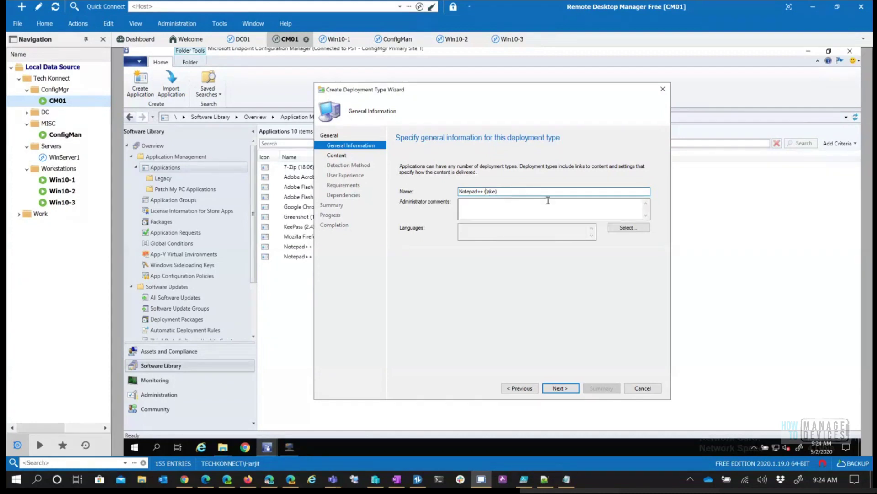
key("BackSpace")
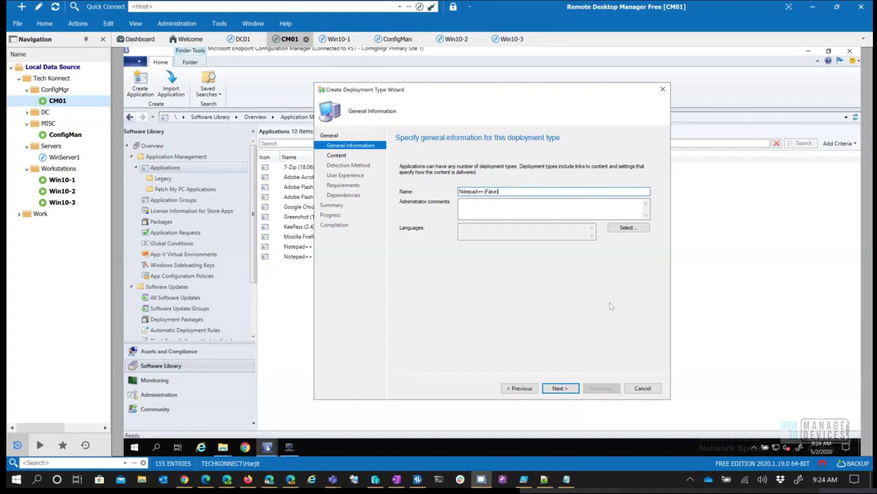
left_click(561, 388)
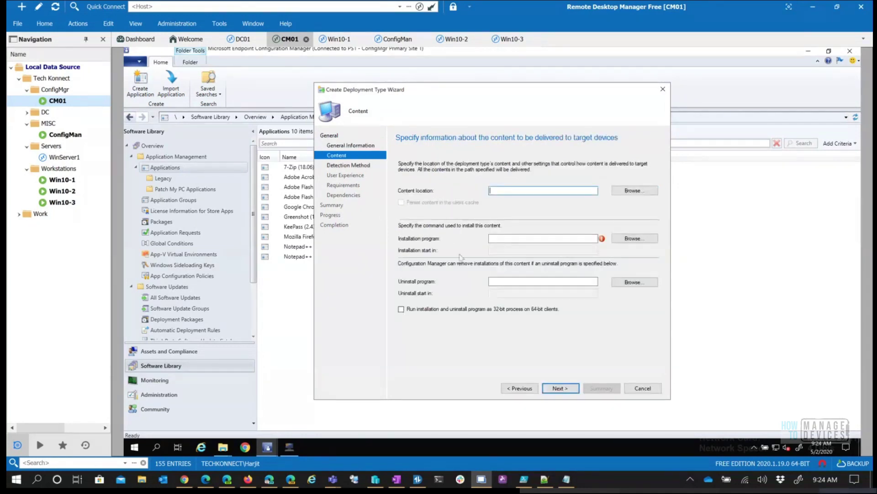
Step: Set the installation program to masala.exe without a content location and proceed to the detection method
left_click(524, 238)
type("masala")
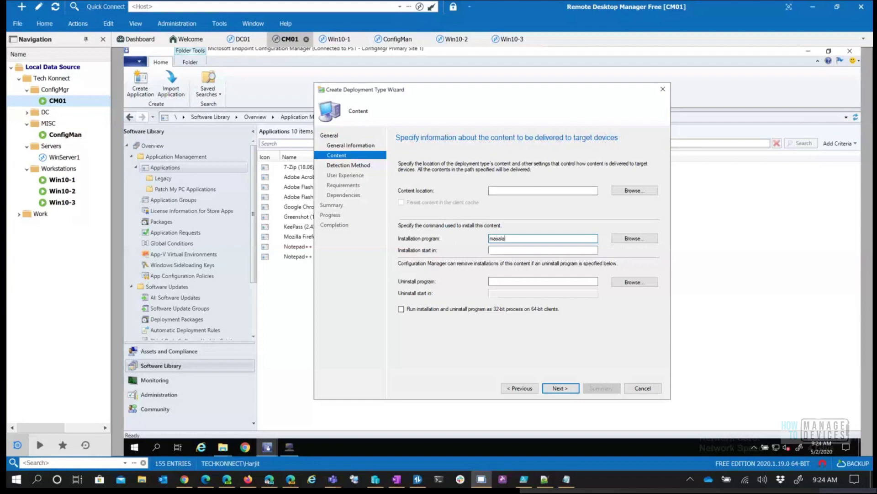
type("xe")
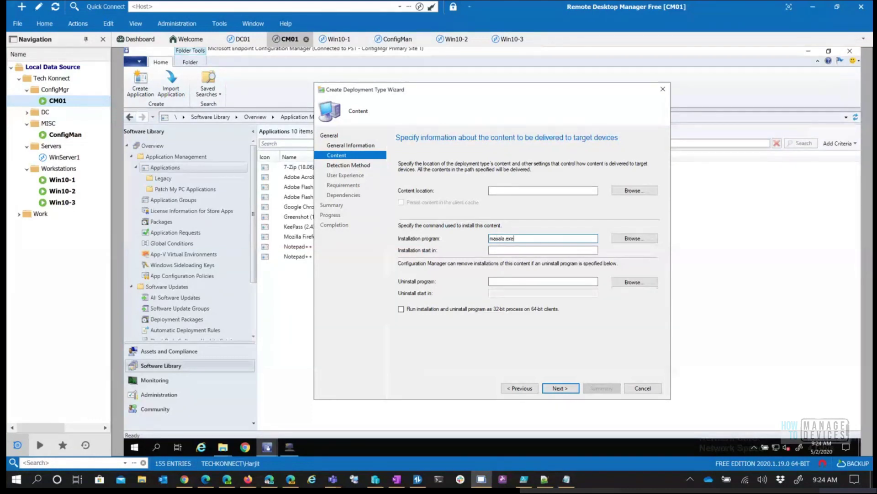
left_click(560, 388)
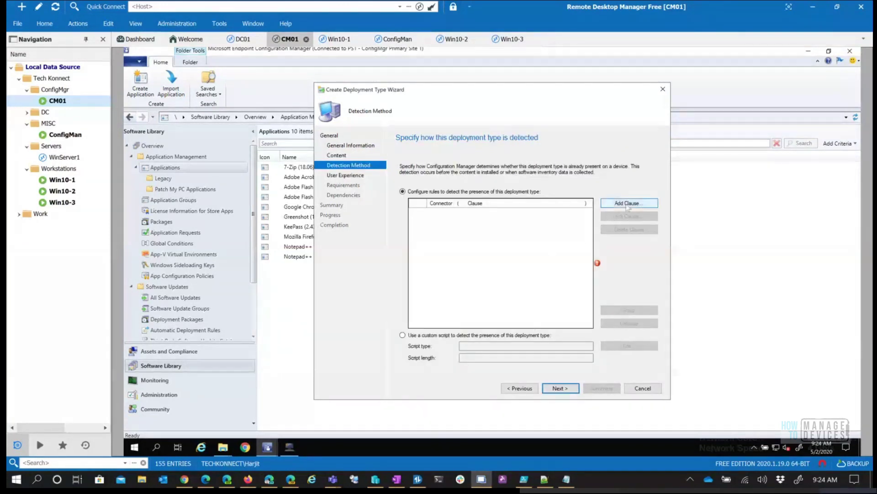
Step: Add a File System detection clause for a file with the path %ProgramFiles%\Notepad++
left_click(628, 204)
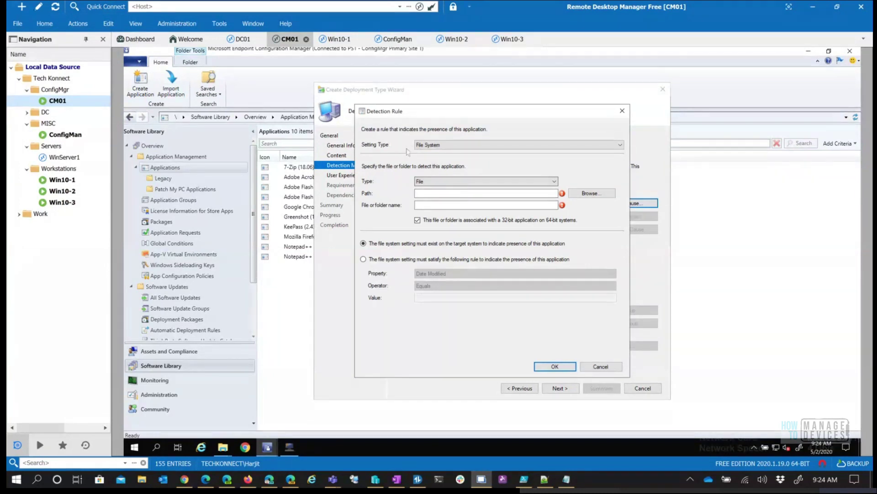
left_click(448, 194)
type("%ProgramFiles%\\Notepad++")
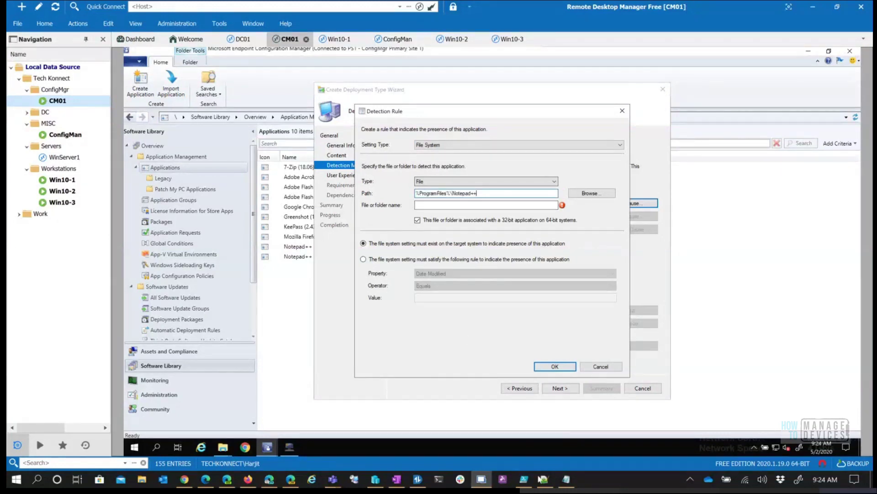
Step: Copy notepad++.exe from the notes in Notepad and enter it as the detection rule's file name
left_click(567, 479)
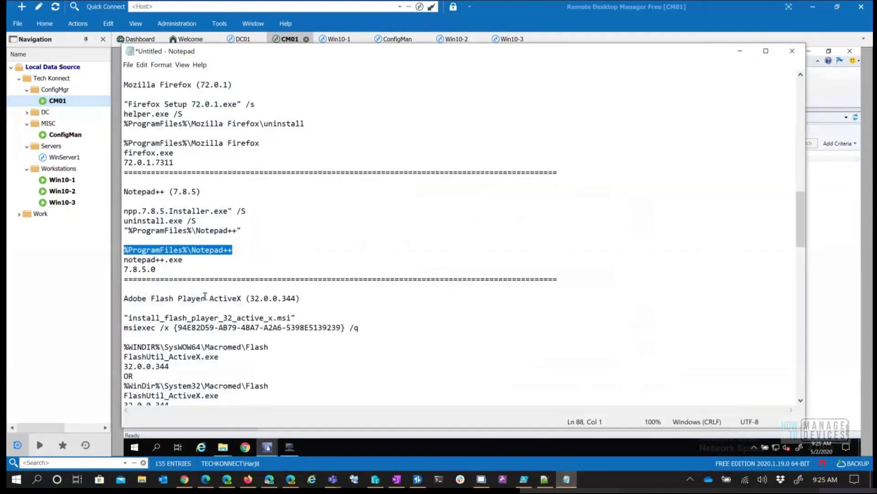
left_click(183, 265)
left_click_drag(187, 259, 120, 260)
key("ctrl+c")
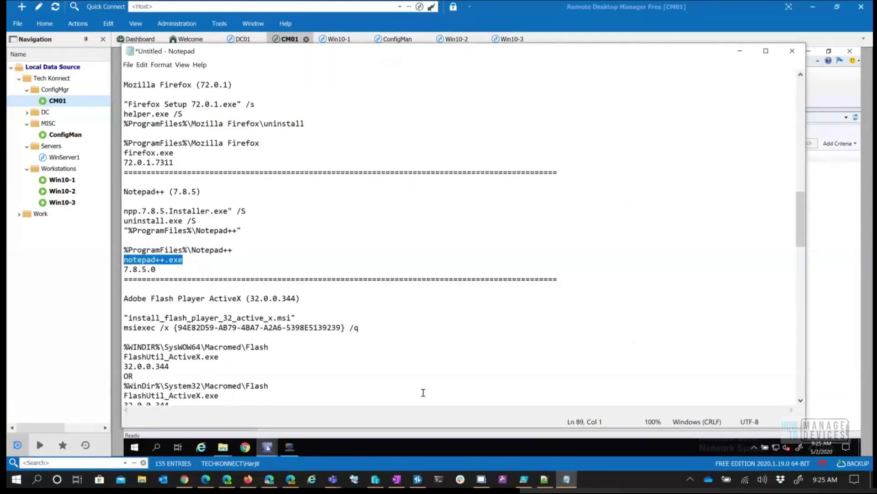
key("alt+Tab")
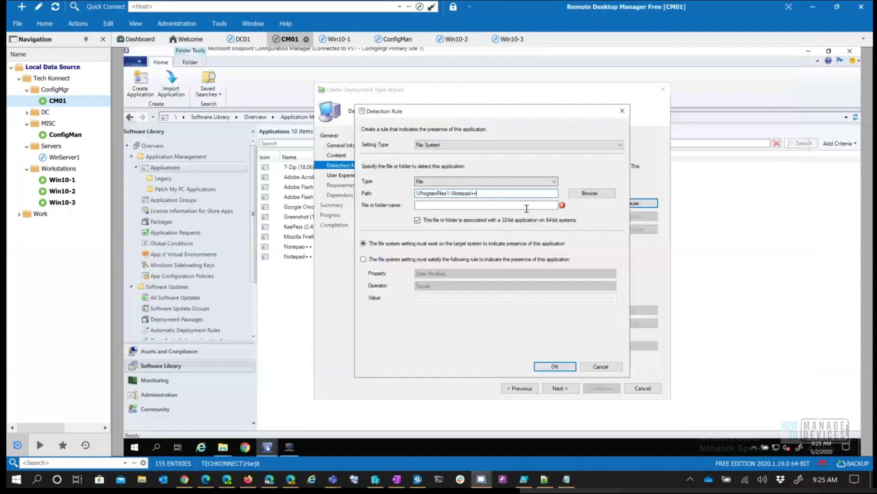
left_click(457, 205)
key("ctrl+v")
Step: Require the file's Version to be Less than 7.8.5.0 in the detection rule and save the rule
left_click(392, 260)
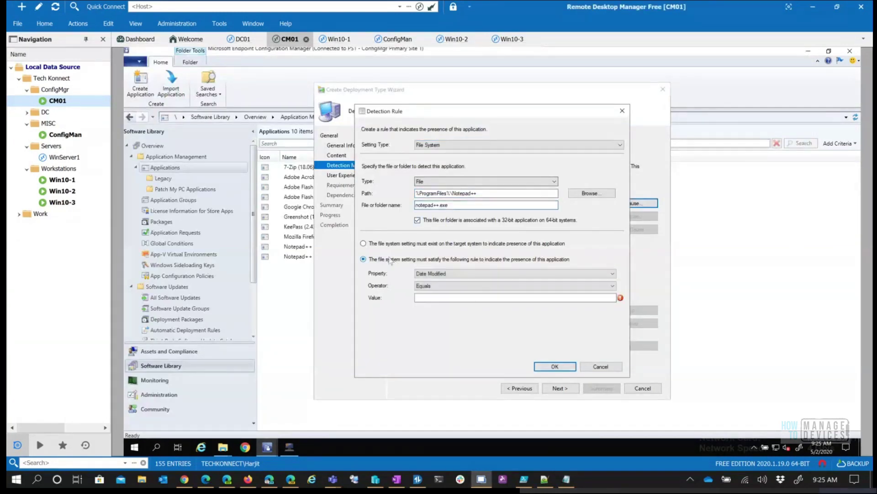
left_click(435, 275)
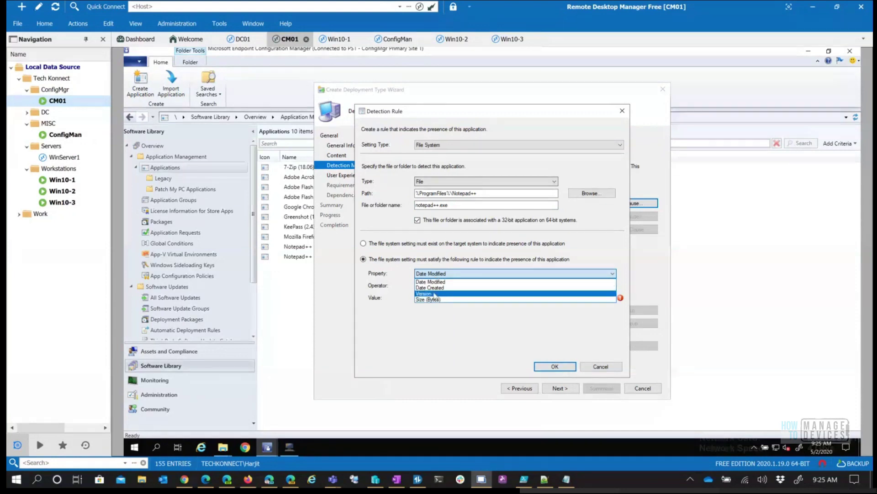
left_click(425, 294)
left_click(441, 286)
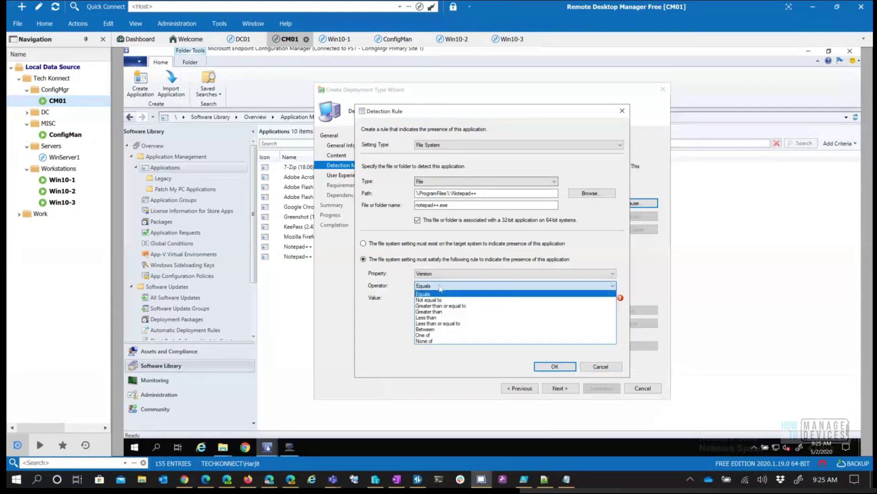
left_click(435, 318)
left_click(451, 298)
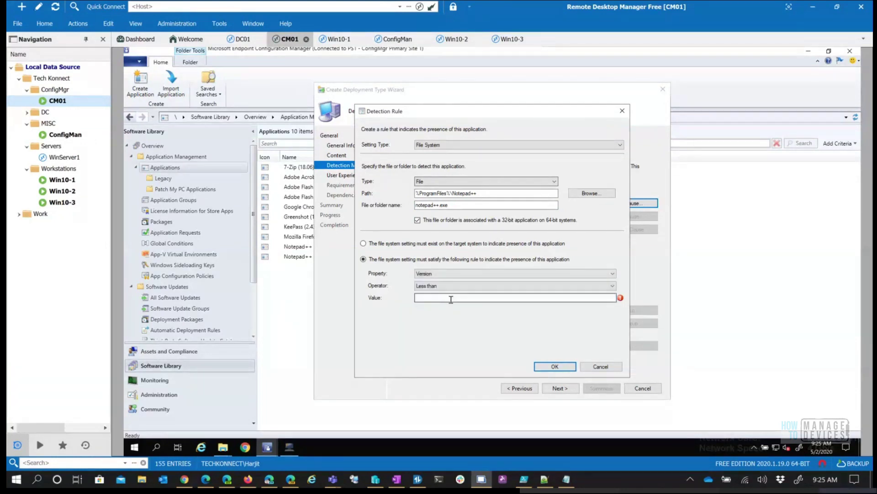
type("7")
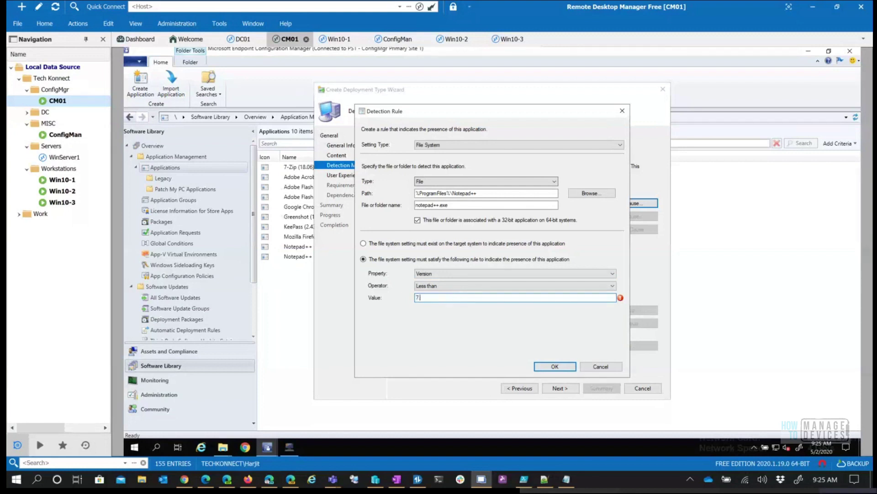
type(".8.5.0")
left_click(554, 366)
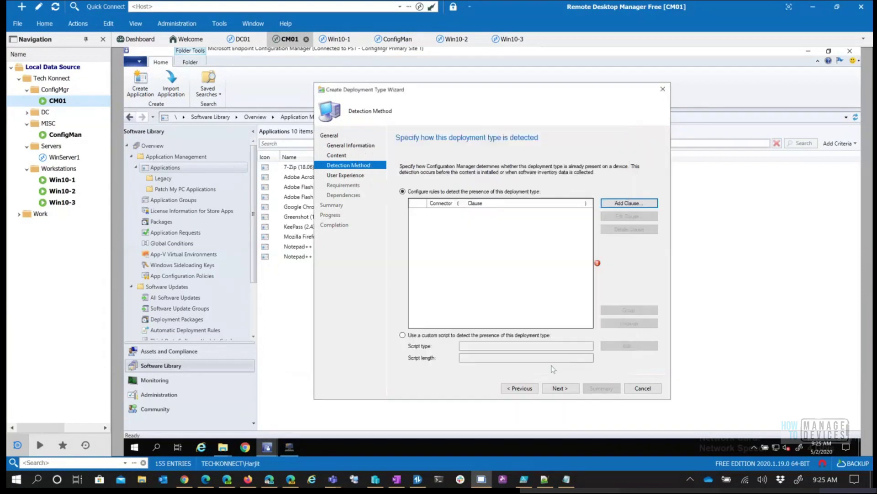
Step: Set the deployment type's user experience to Install for system, whether or not a user is logged on
left_click(559, 388)
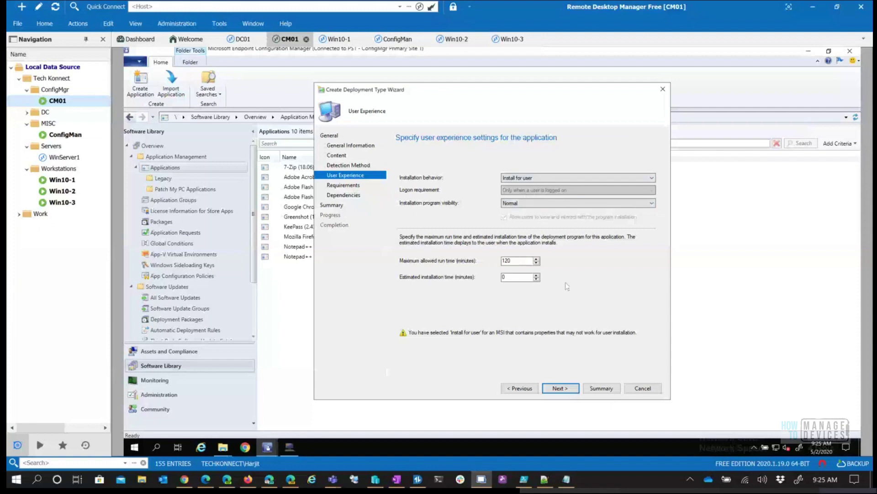
left_click(568, 177)
left_click(531, 193)
left_click(551, 190)
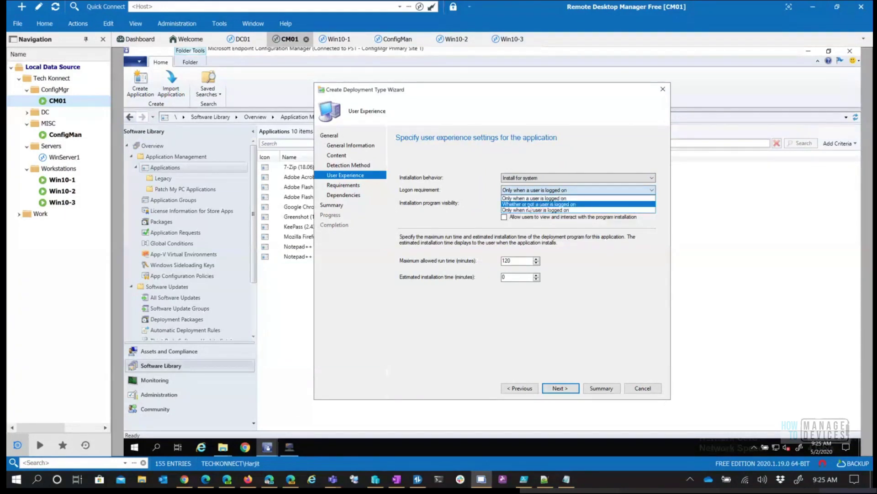
left_click(528, 204)
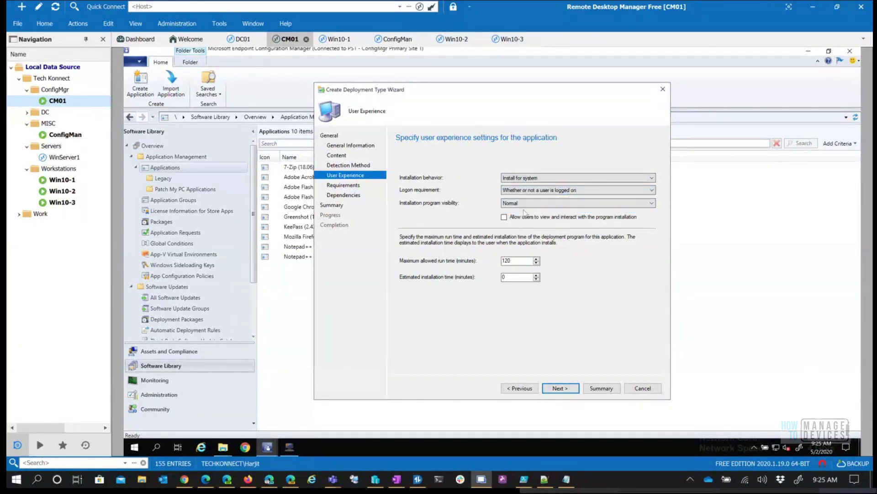
left_click(560, 388)
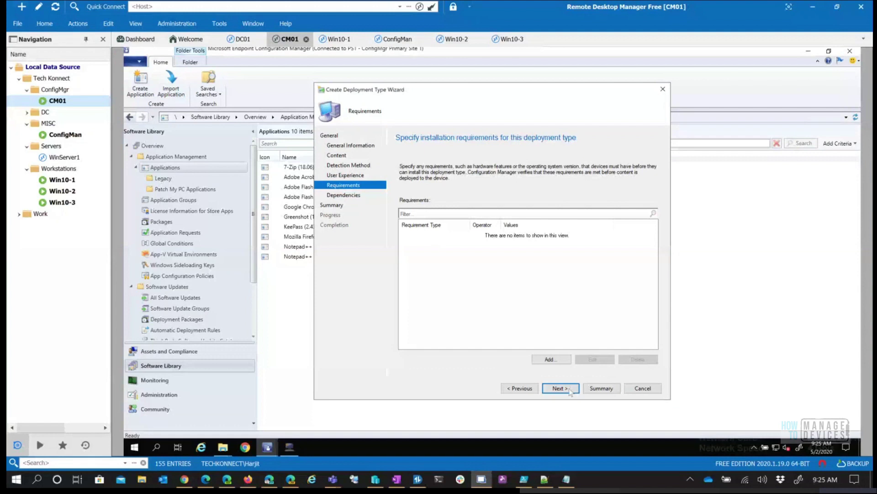
Step: Finish creating the Notepad++ (Fake) deployment type without adding requirements or dependencies
left_click(560, 388)
left_click(569, 393)
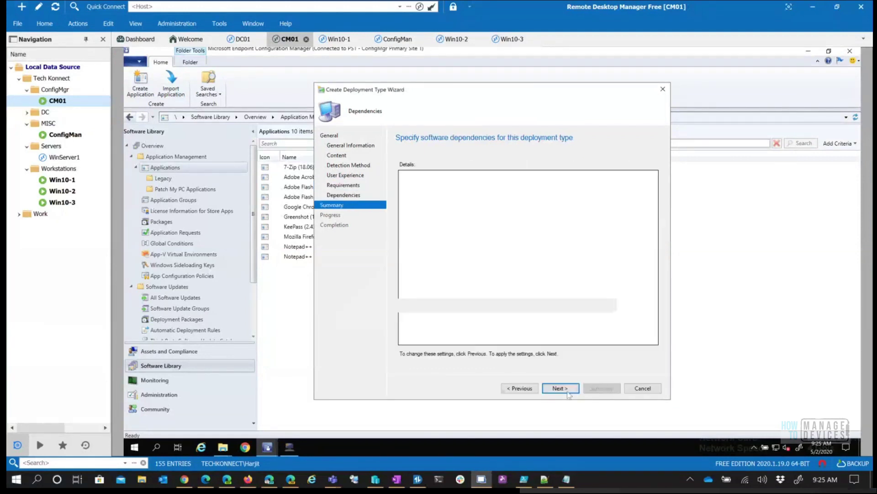
left_click(568, 392)
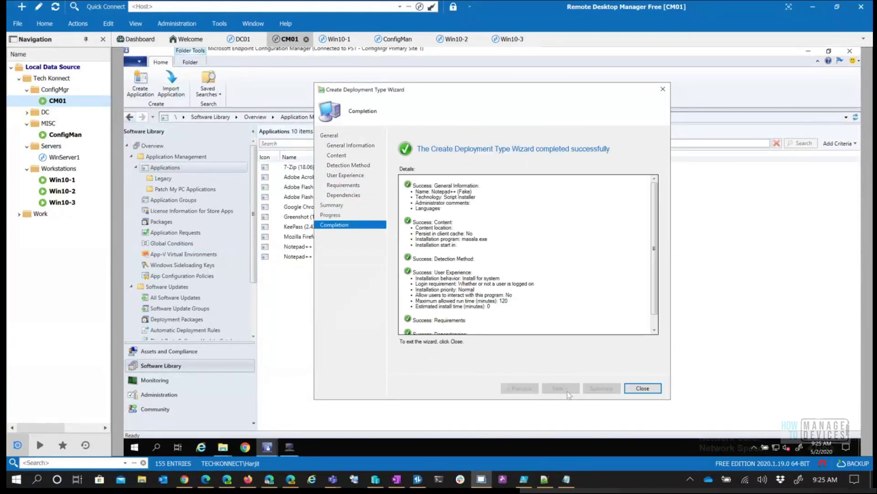
left_click(643, 388)
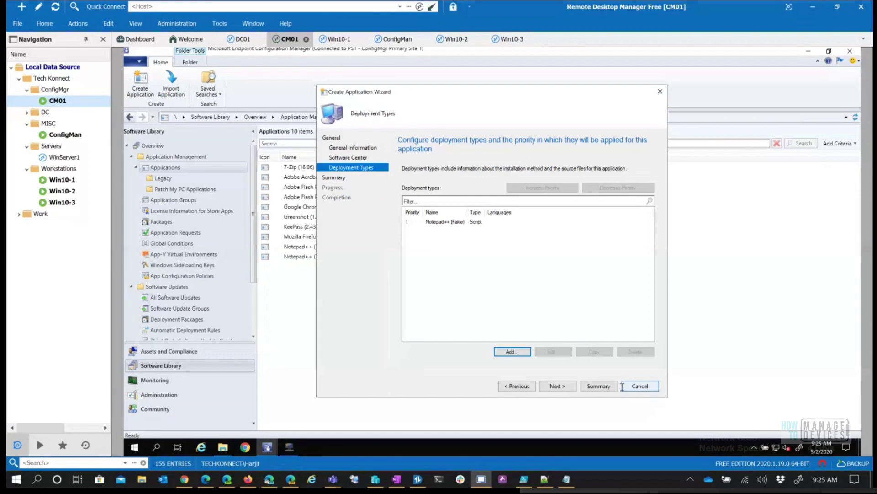
Step: Accept the application's deployment type list and summary to finish creating the Notepad++ (Fake) application
left_click(565, 387)
left_click(566, 387)
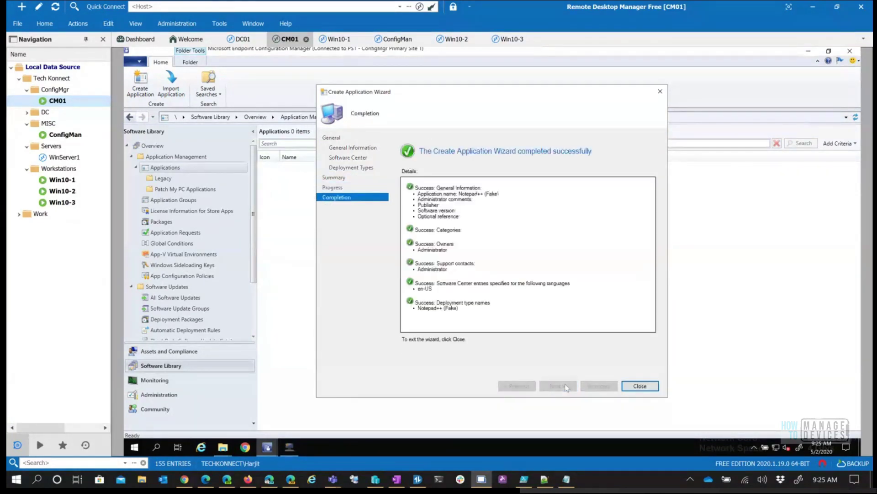
left_click(640, 386)
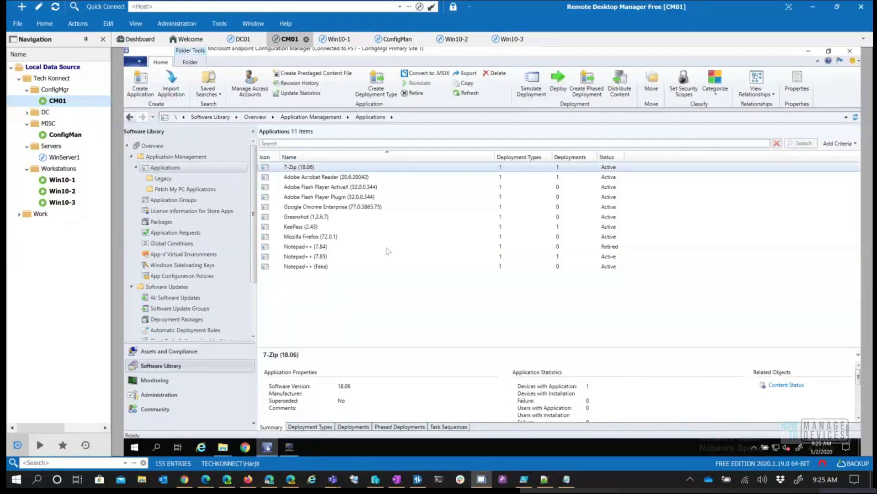
Step: Create a folder named Retired under Applications
left_click(324, 247)
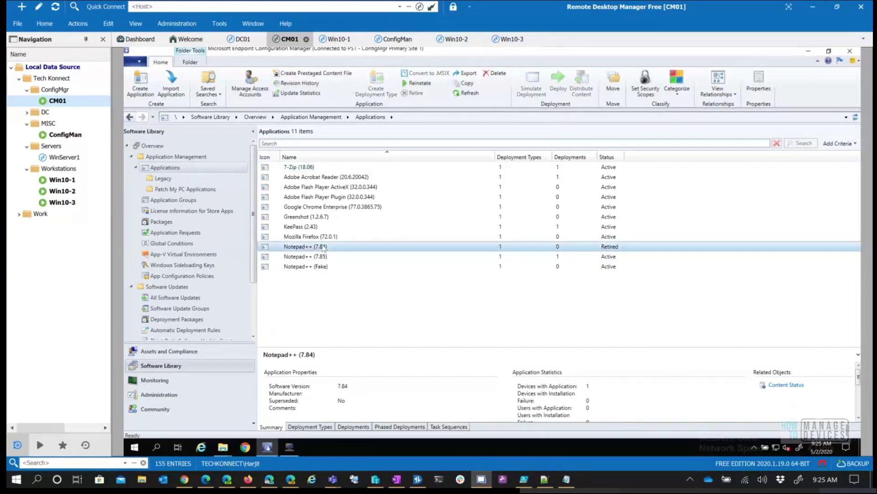
right_click(167, 169)
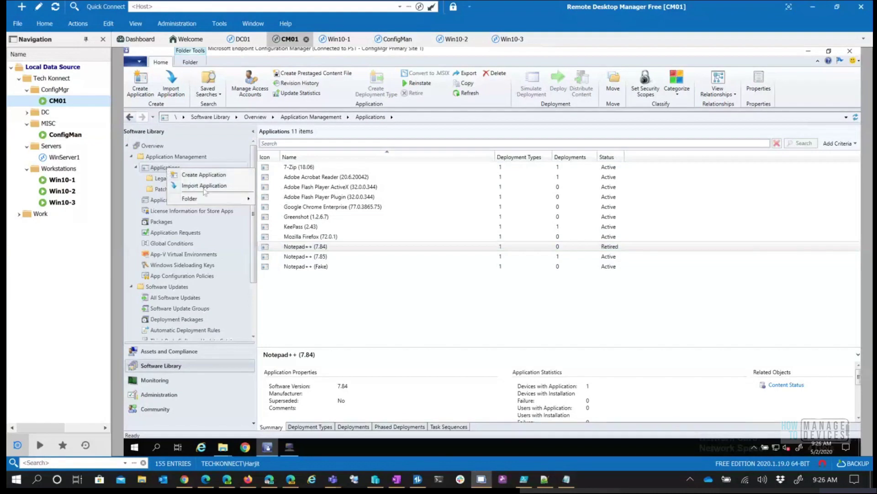
mouse_move(201, 197)
left_click(286, 199)
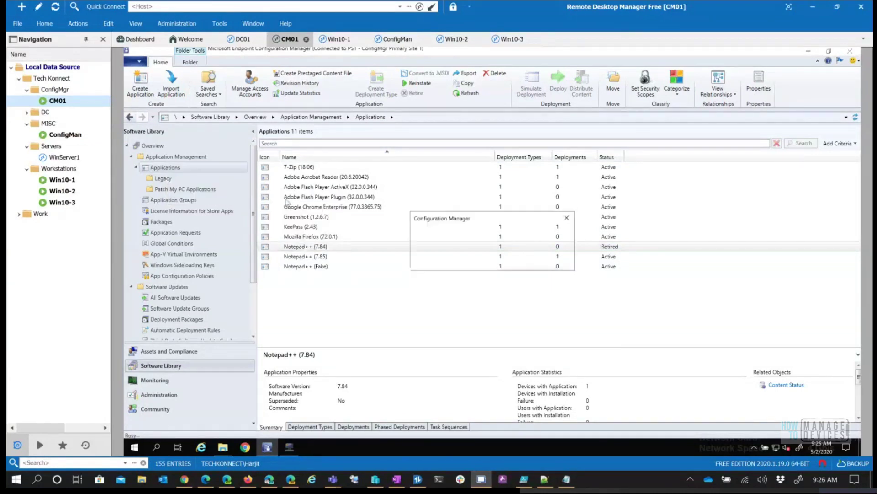
type("Retired")
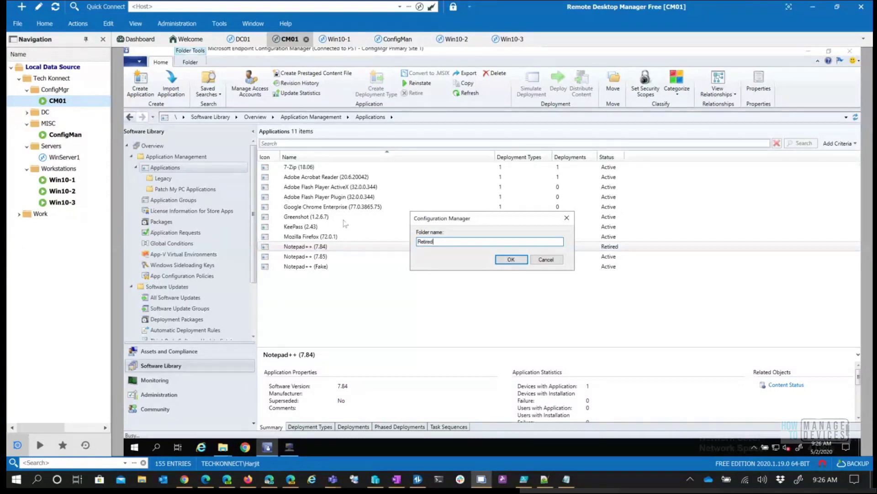
key("Return")
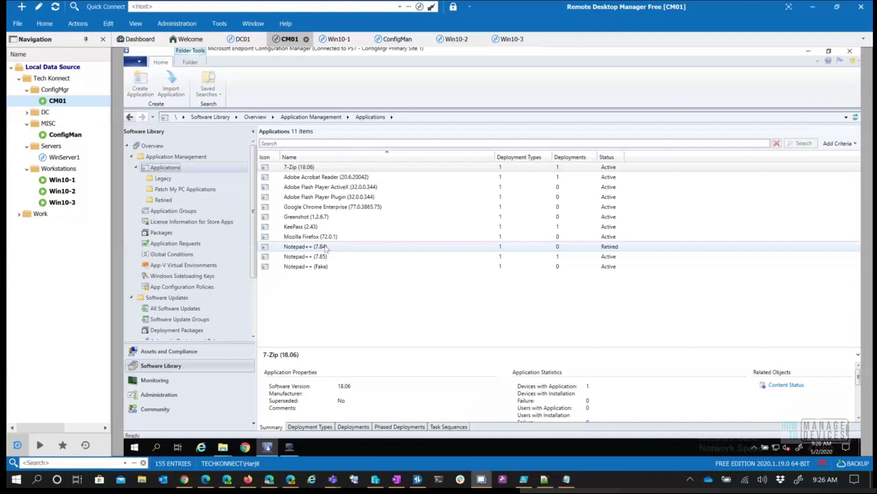
Step: Move the Notepad++ (7.84) application into the Retired folder
right_click(326, 248)
left_click(235, 224)
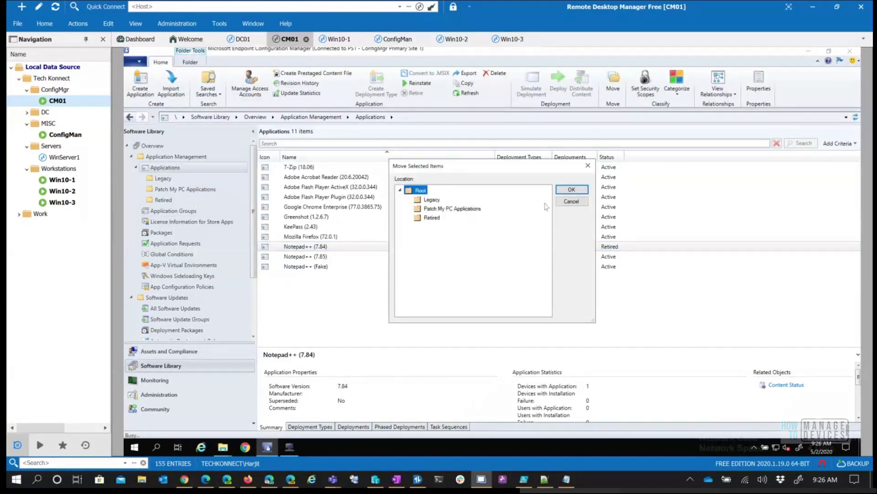
left_click(434, 218)
left_click(567, 191)
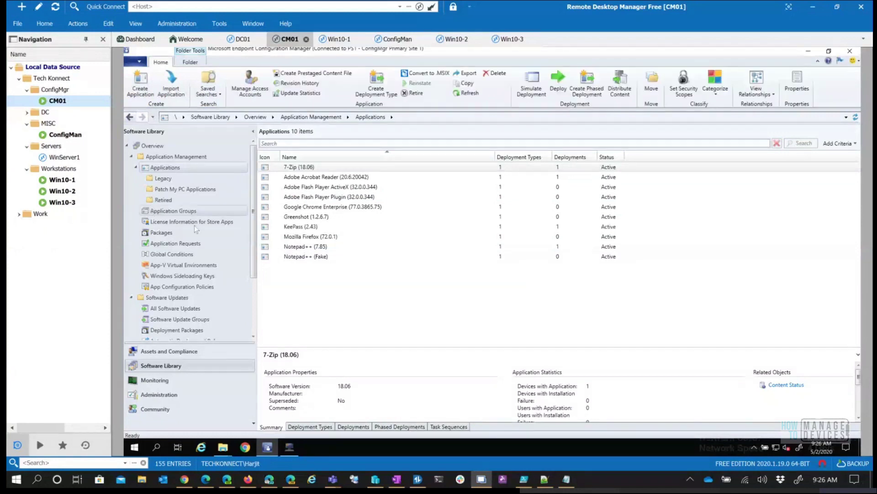
Step: Review the deployments of the Notepad++ (7.85) and Notepad++ (Fake) applications
left_click(295, 247)
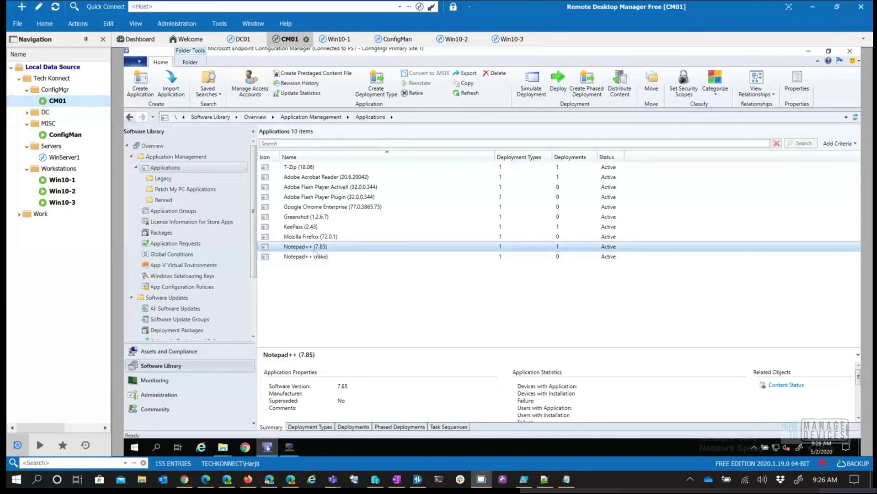
left_click(354, 426)
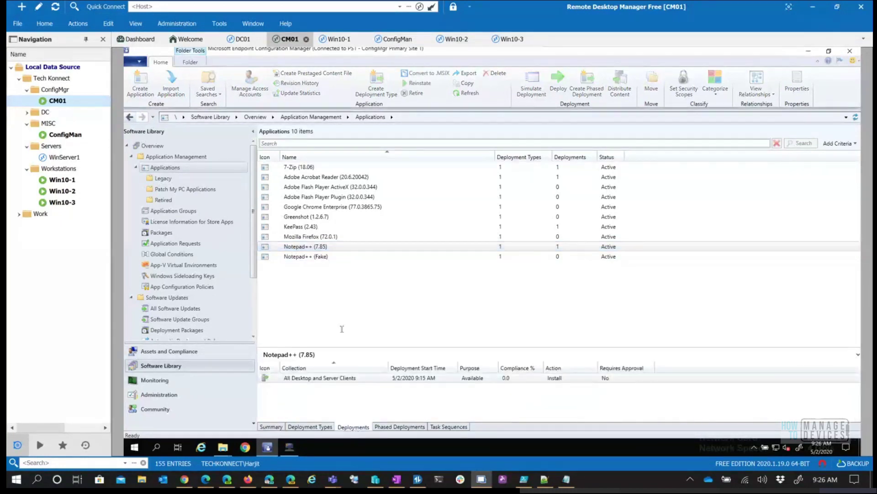
left_click(308, 257)
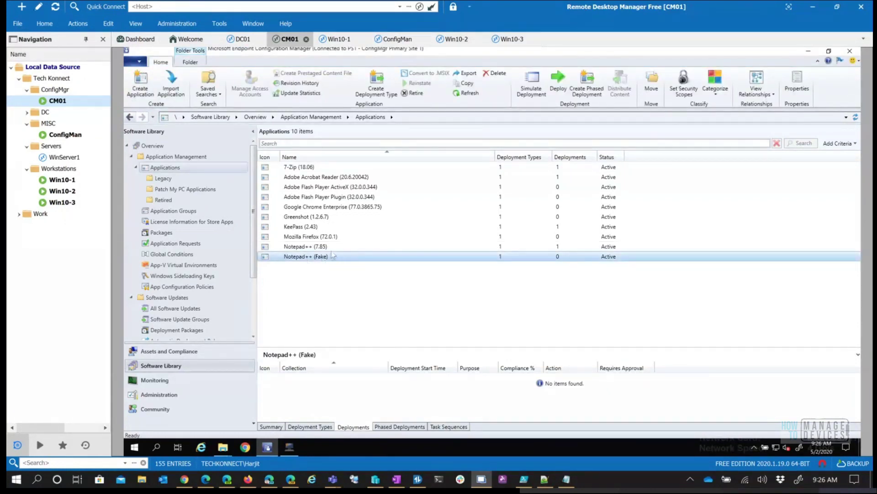
Step: Add a supersedence relationship to Notepad++ (7.85) with Notepad++ (Fake) as the superseded application
left_click(336, 250)
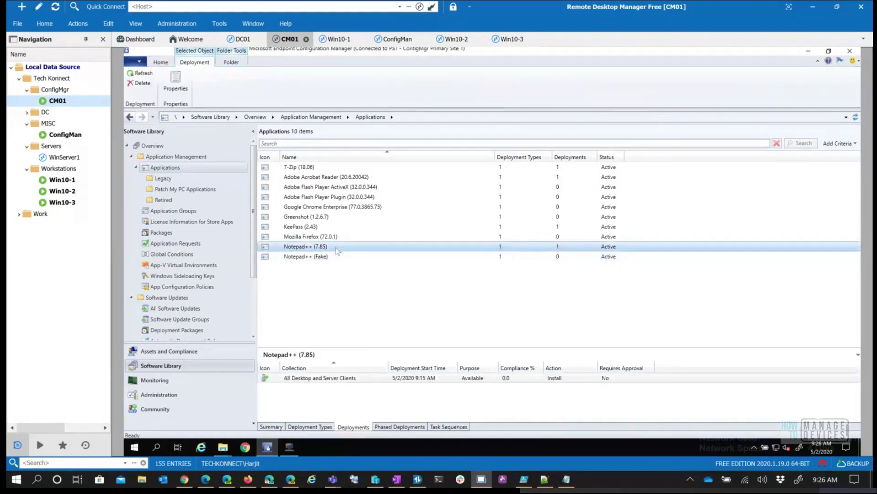
double_click(337, 250)
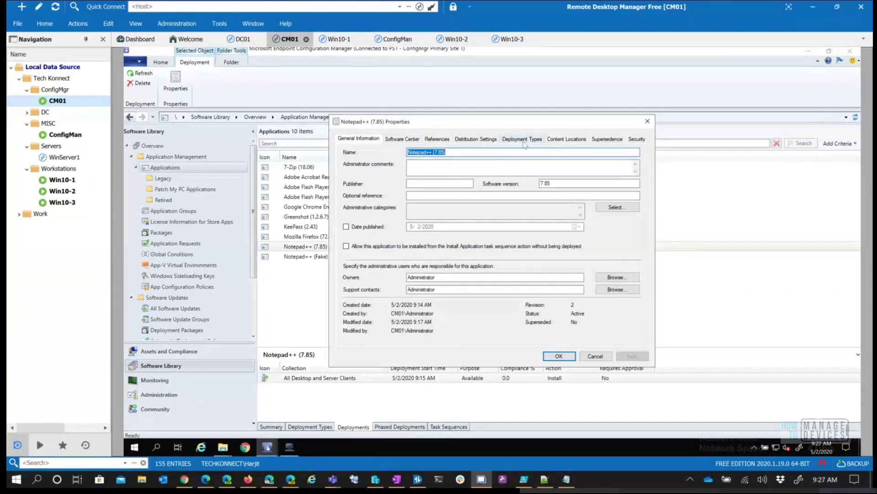
left_click(610, 139)
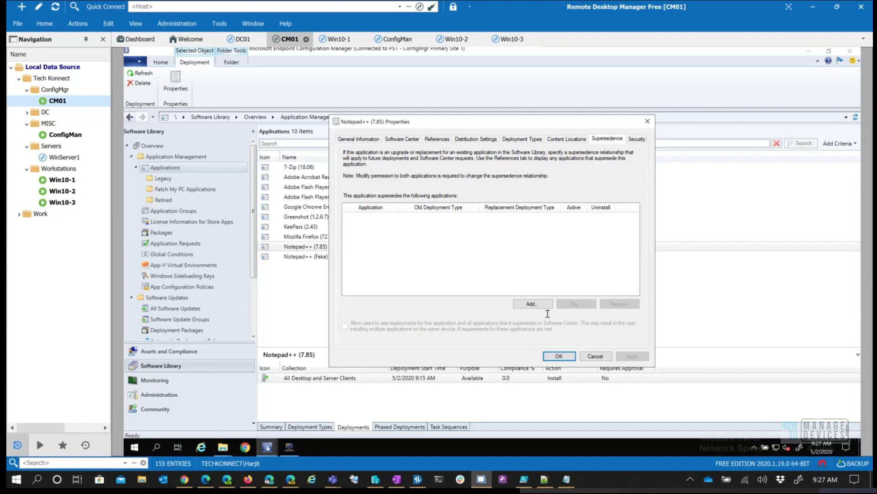
left_click(530, 303)
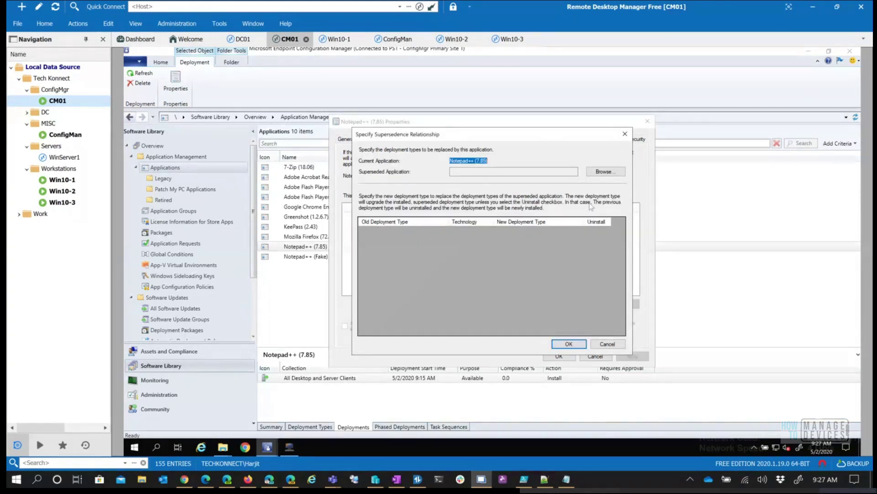
left_click(603, 171)
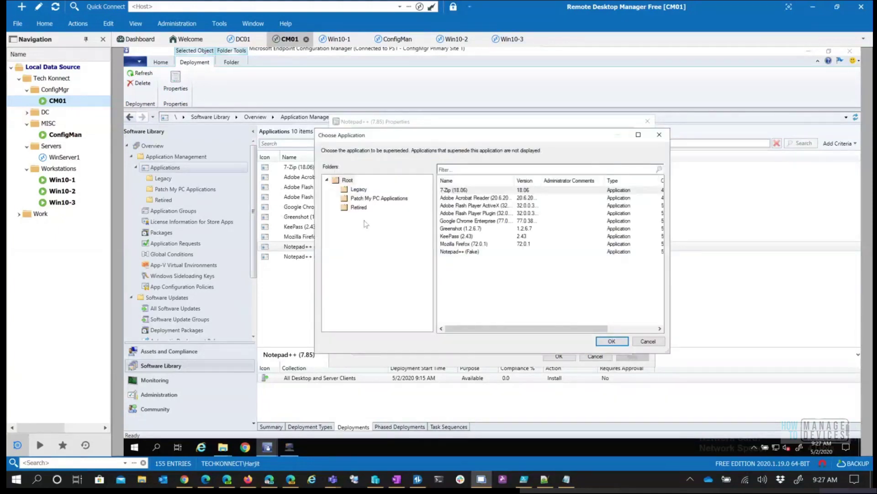
left_click(453, 254)
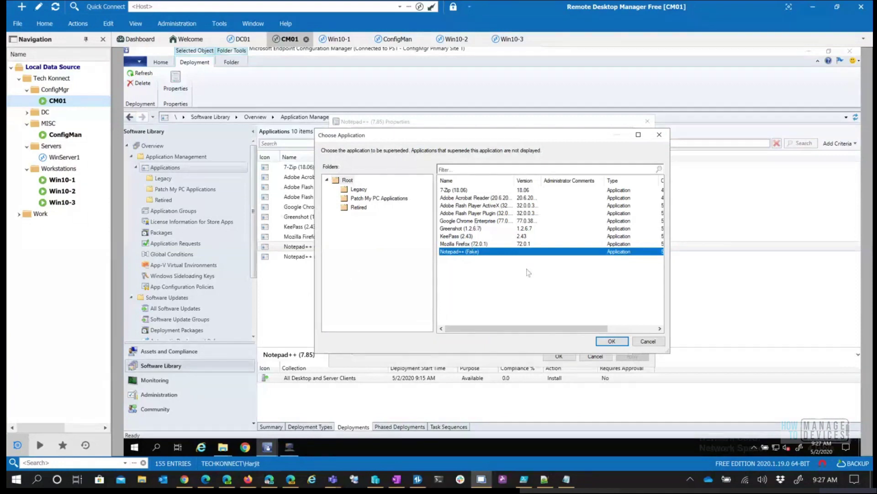
left_click(617, 344)
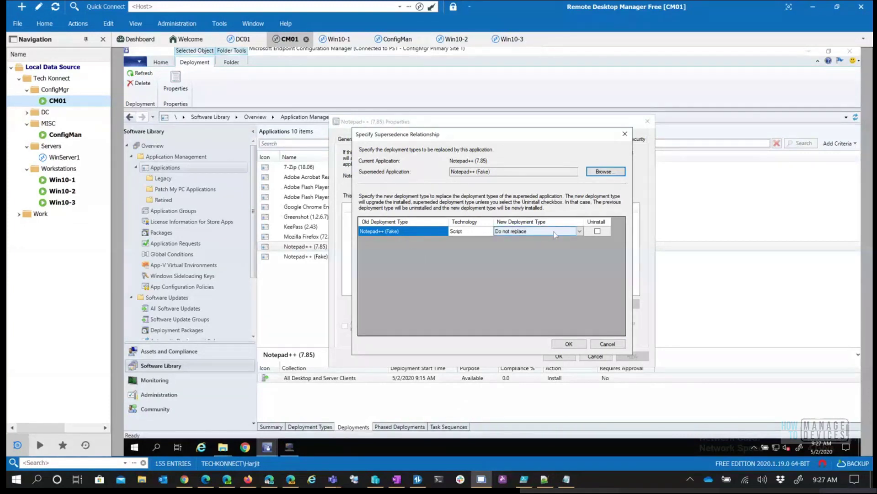
Step: Set Notepad++ as the new deployment type replacing Notepad++ (Fake) and save the supersedence and application properties
left_click(579, 231)
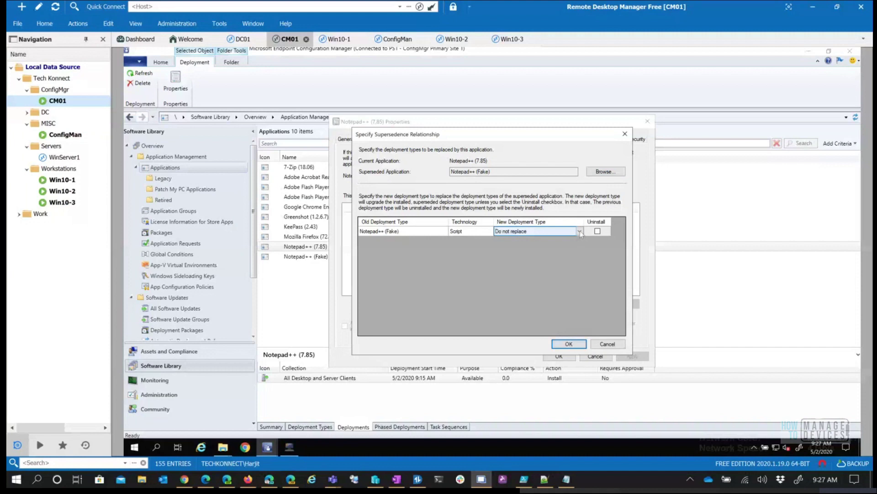
left_click(580, 232)
left_click(514, 246)
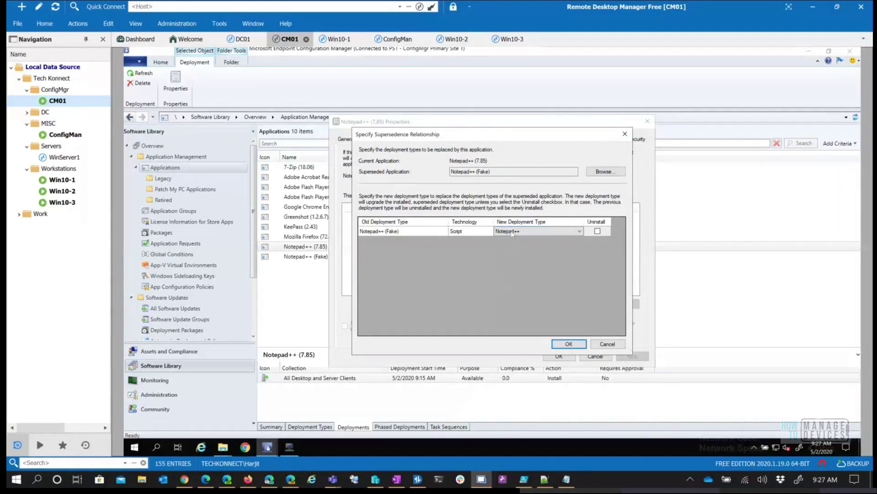
left_click(572, 344)
left_click(563, 356)
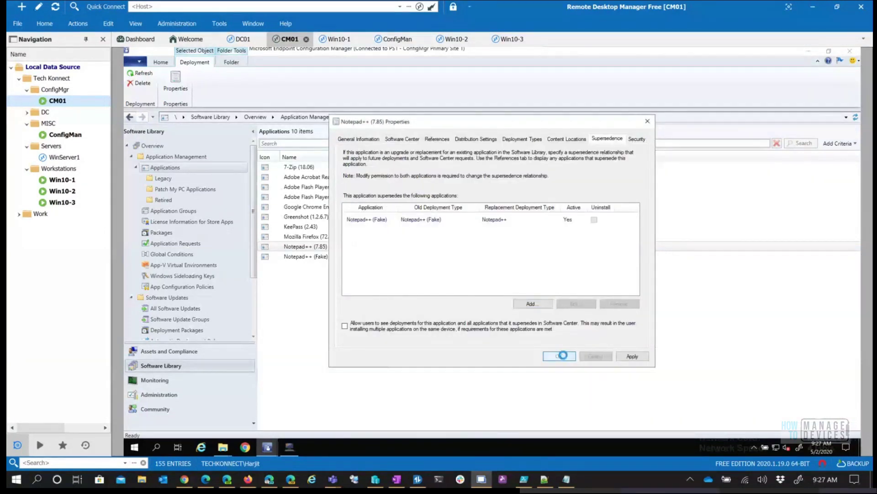
Step: Delete the Notepad++ (7.85) deployment to the All Desktop and Server Clients collection
left_click(346, 381)
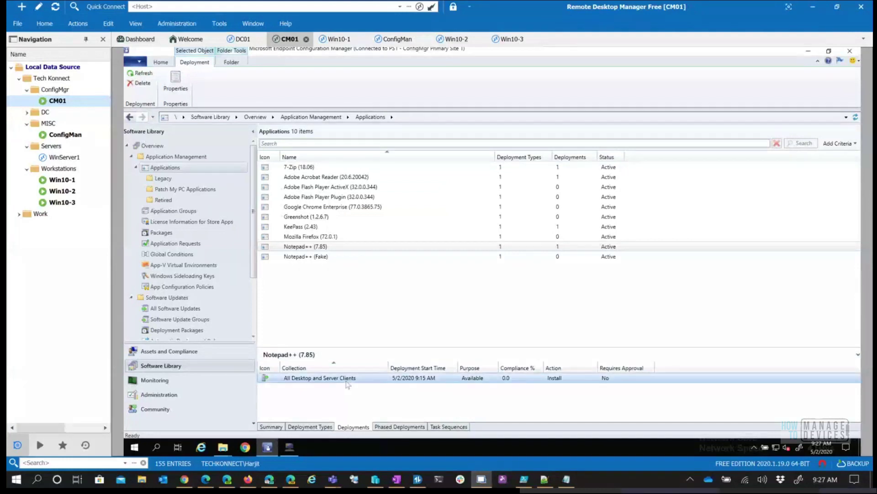
right_click(351, 382)
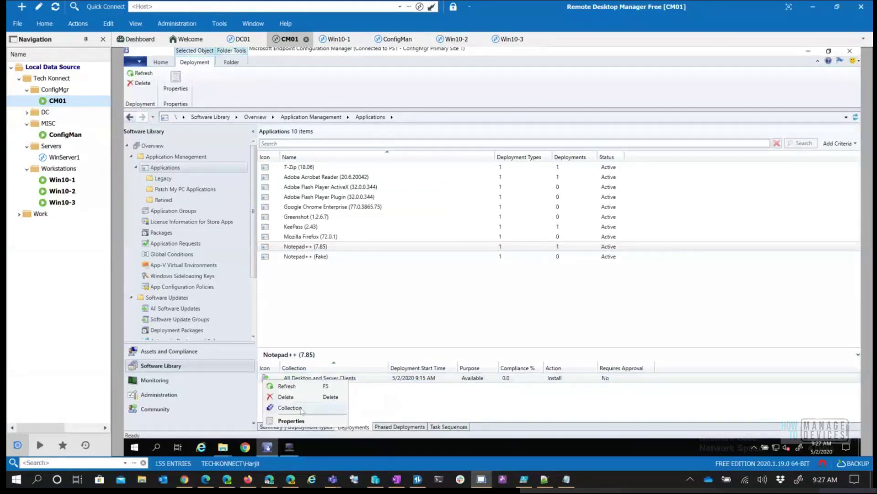
left_click(286, 397)
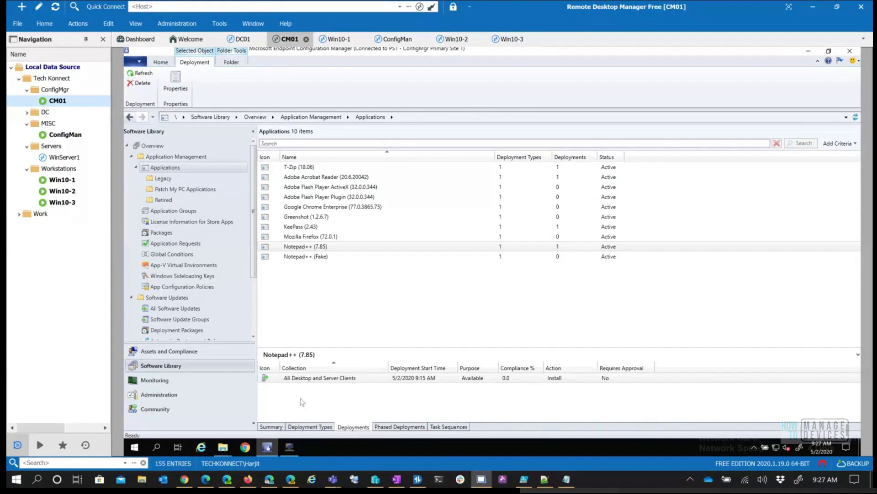
left_click(511, 281)
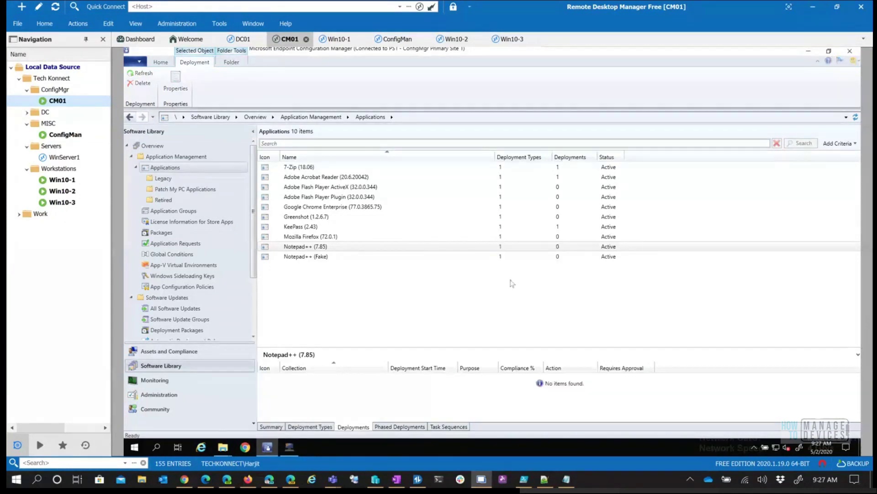
Step: Start a new deployment of Notepad++ (7.85) to the All Desktop and Server Clients device collection, keeping the existing content destination
left_click(354, 249)
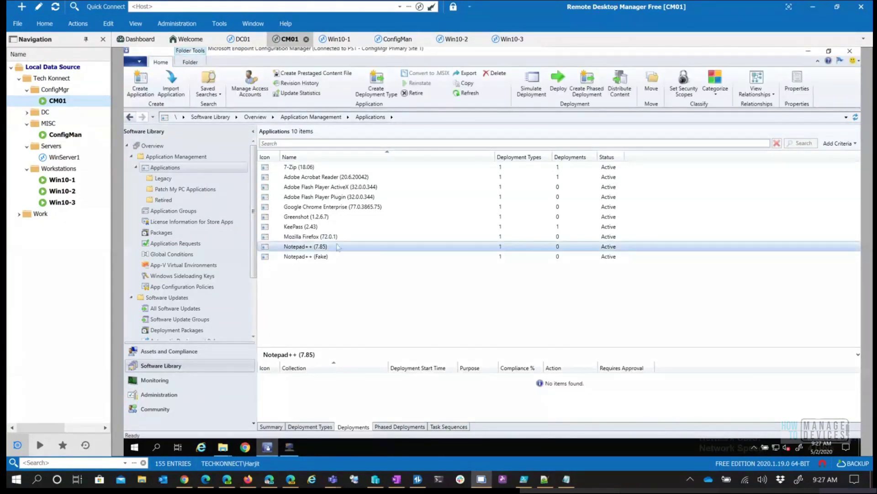
right_click(334, 248)
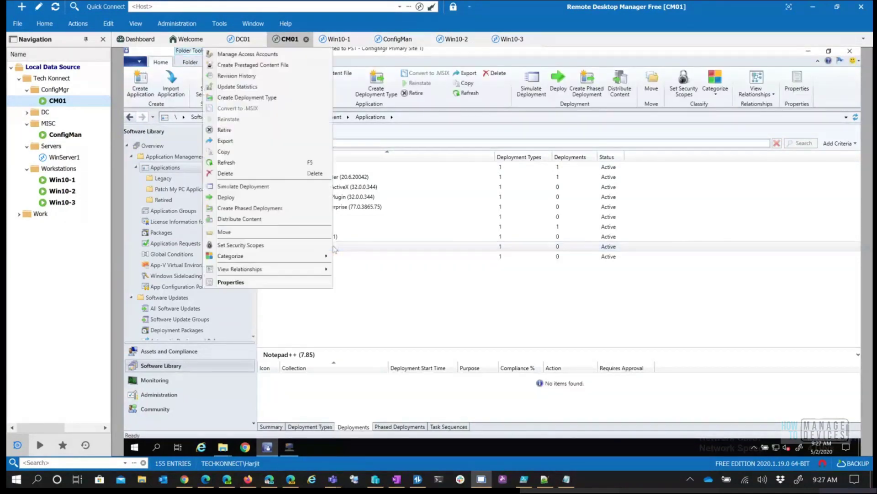
left_click(225, 200)
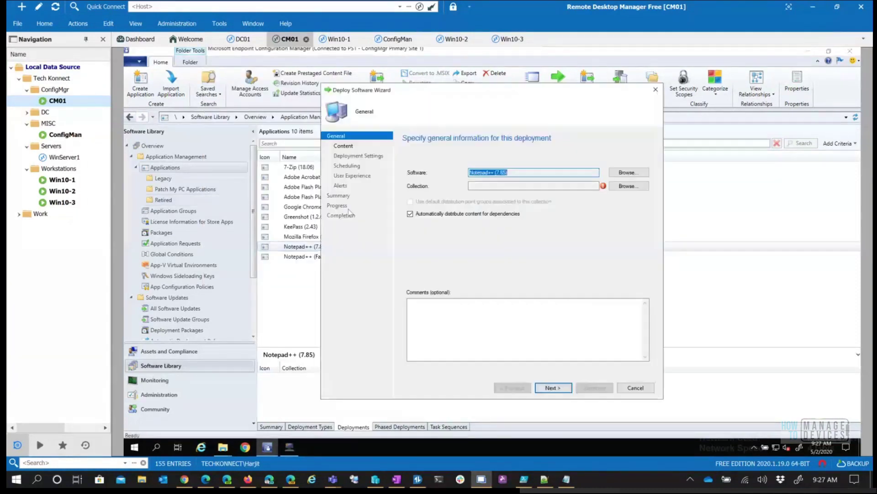
left_click(626, 186)
left_click(425, 157)
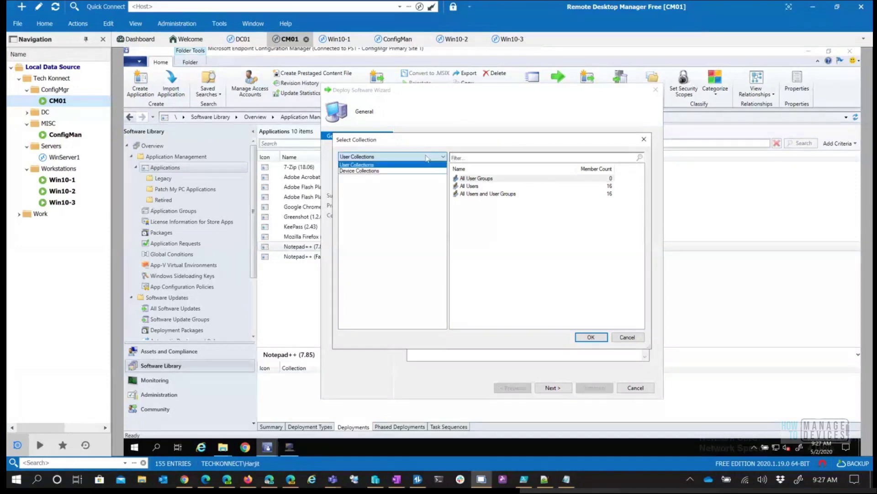
left_click(394, 171)
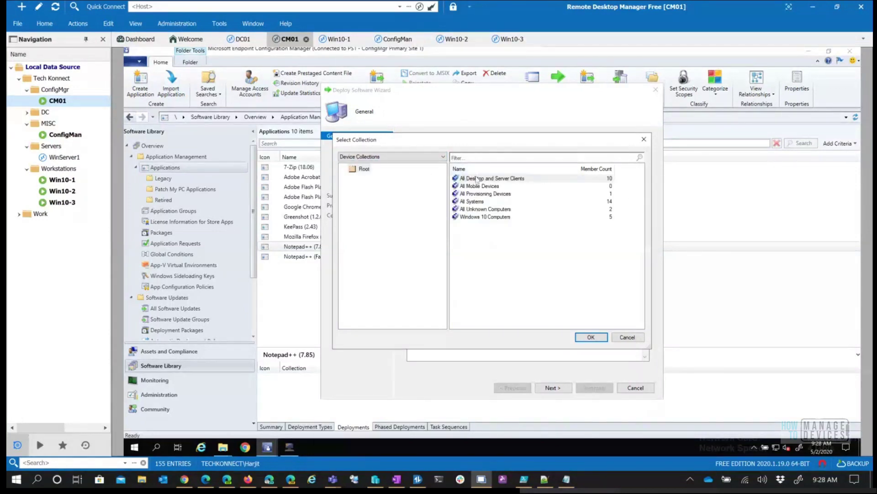
left_click(591, 336)
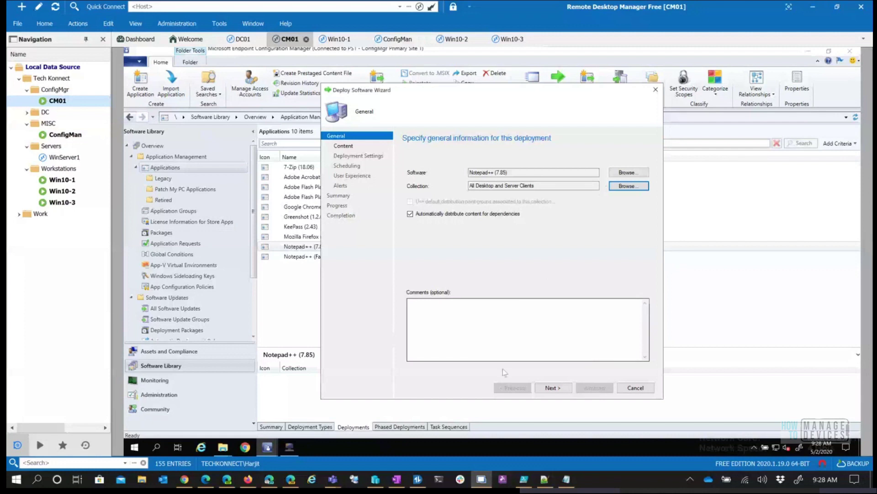
left_click(553, 388)
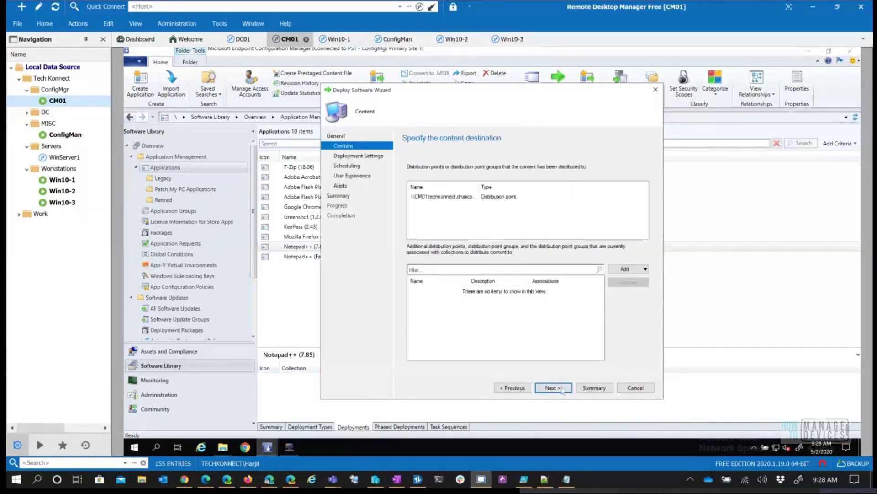
left_click(563, 389)
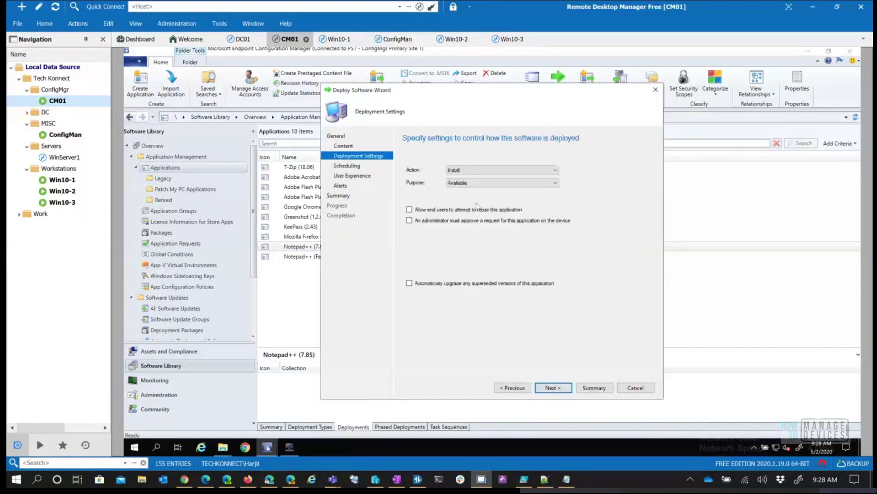
Step: Keep the purpose as Available, enable automatic upgrade of superseded versions, and allow end users to attempt repairs
left_click(460, 184)
left_click(609, 478)
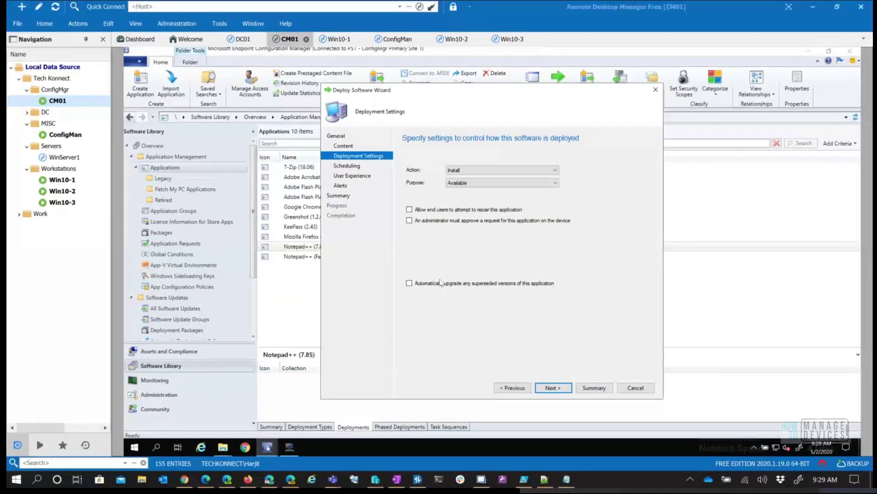
left_click(409, 283)
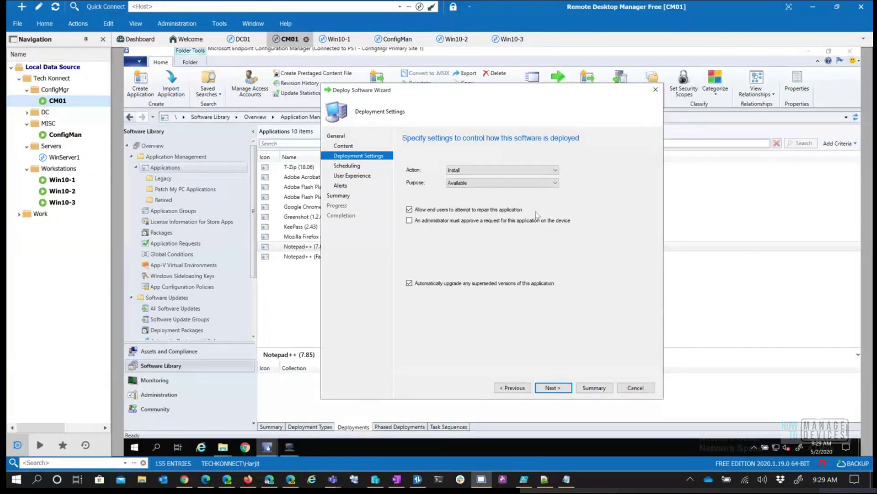
left_click(570, 388)
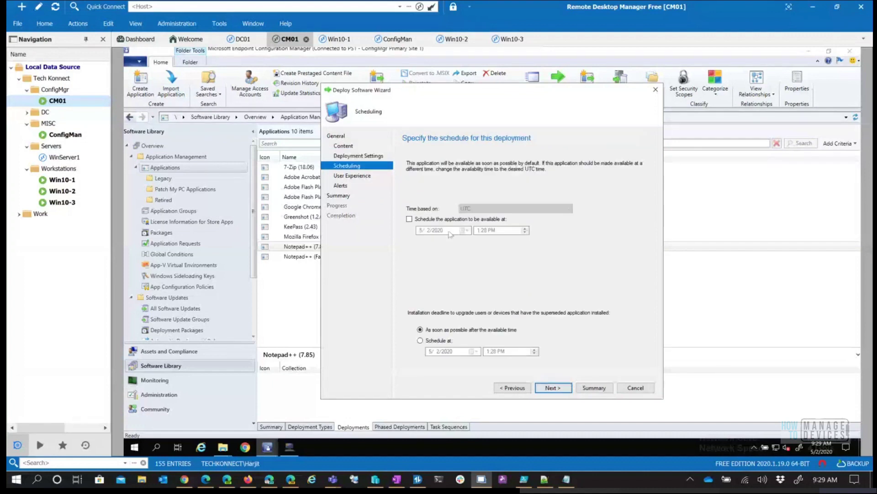
Step: Schedule availability for 5/2/2020 at 9:30 AM in client local time and choose a scheduled installation deadline
left_click(480, 210)
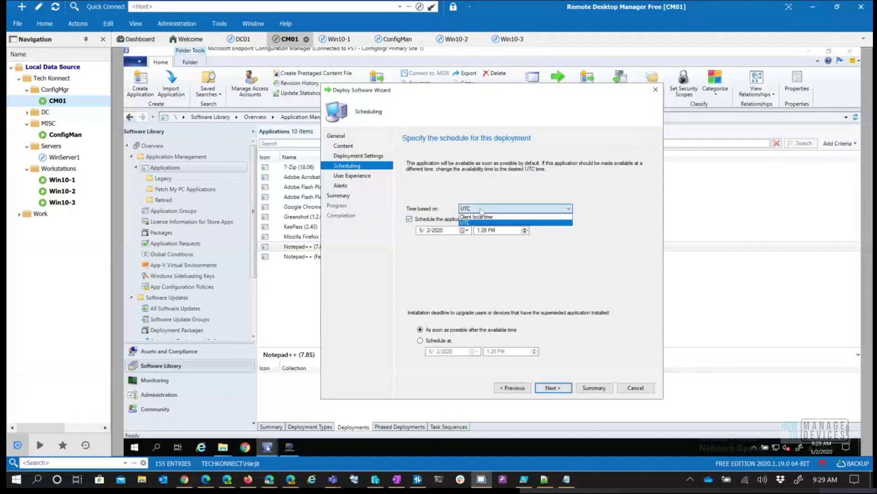
left_click(479, 216)
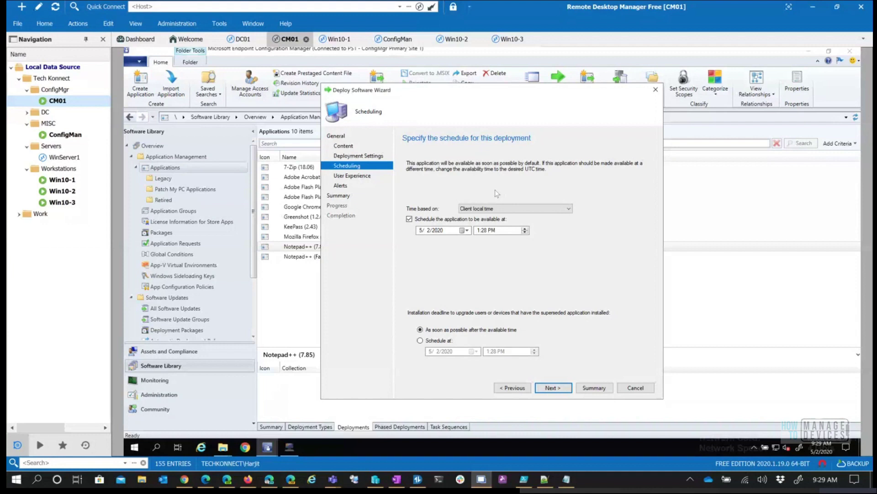
left_click(479, 231)
left_click(479, 233)
type("9:")
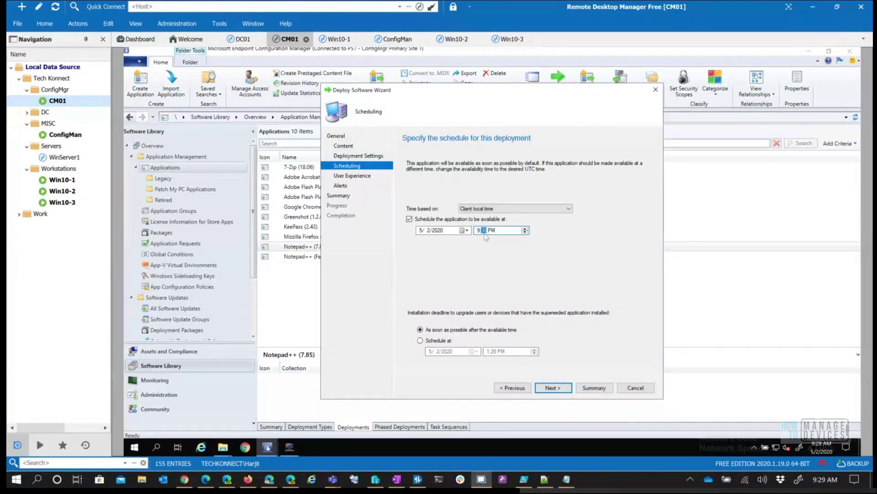
type("30")
left_click(445, 341)
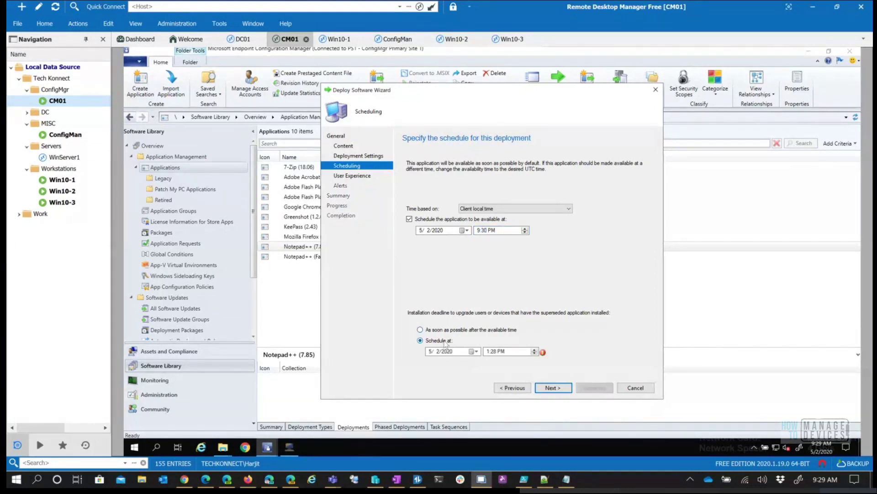
left_click(487, 352)
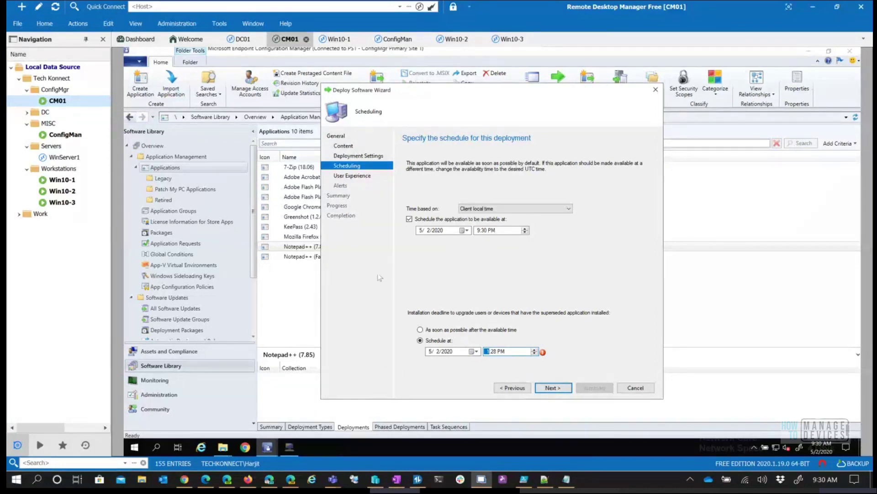
left_click(492, 231)
key("a")
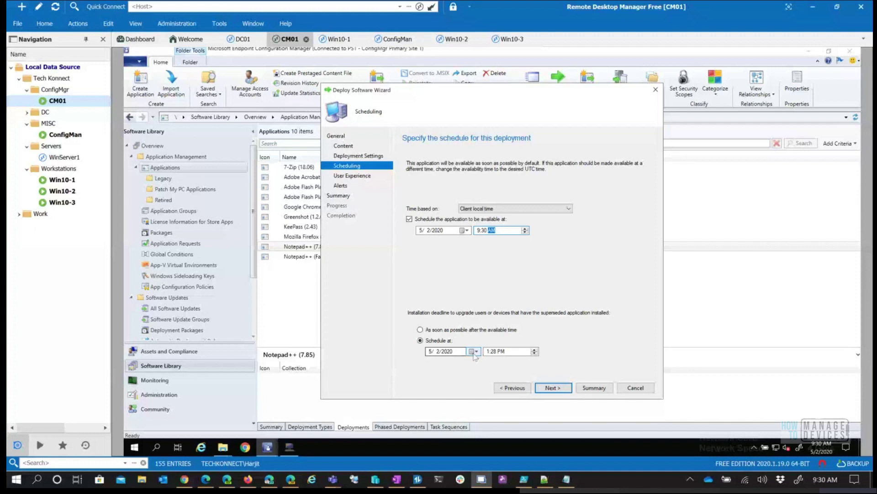
Step: Set the installation deadline time for upgrading the superseded application to 9:30 AM
left_click(487, 351)
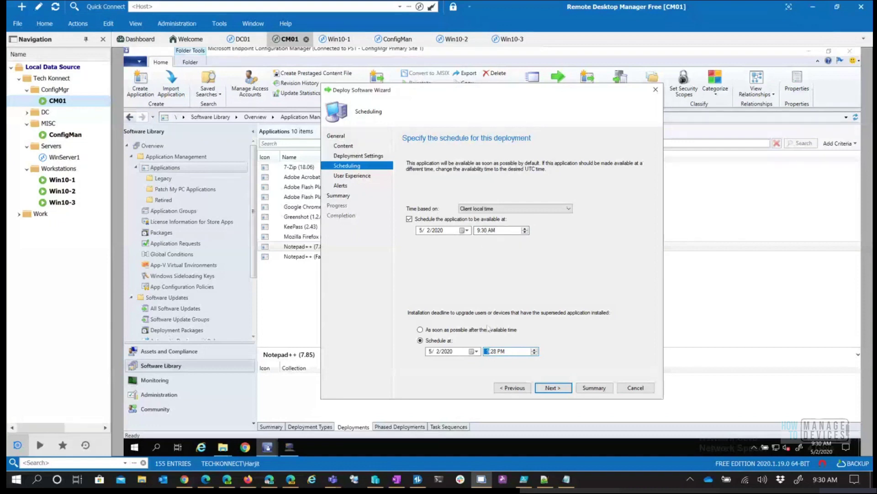
left_click(494, 355)
type("30")
left_click(504, 352)
key("Down")
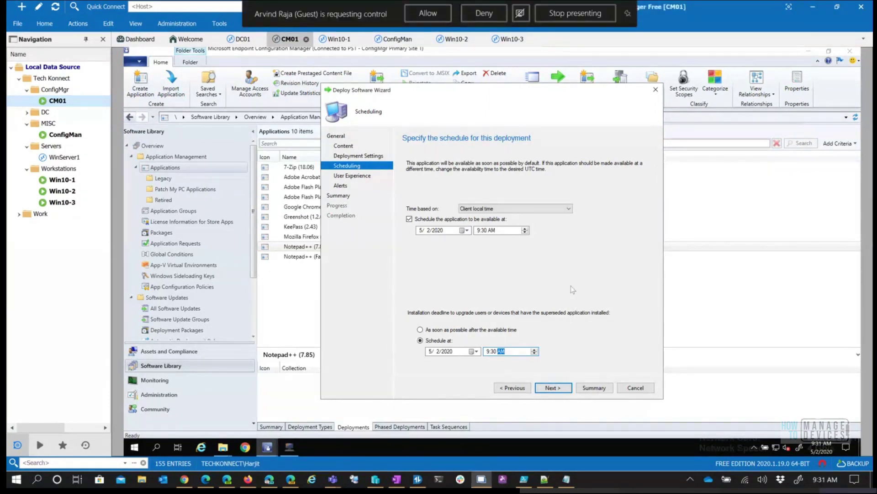
Step: Accept the default user experience and alert settings, create the Notepad++ (7.85) deployment, and close the wizard
left_click(563, 391)
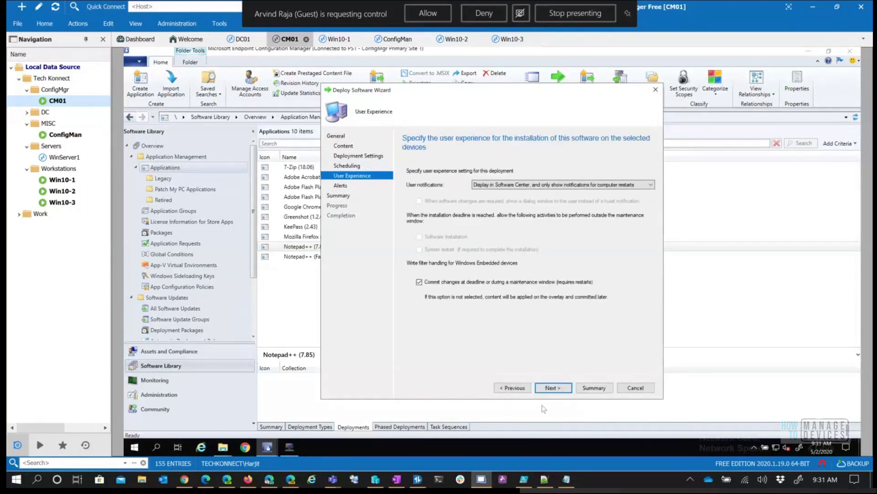
left_click(556, 387)
left_click(562, 390)
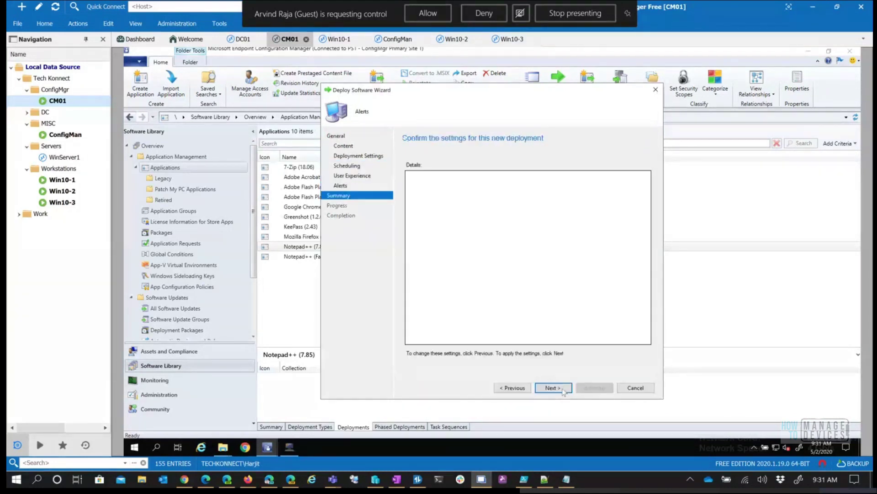
left_click(562, 388)
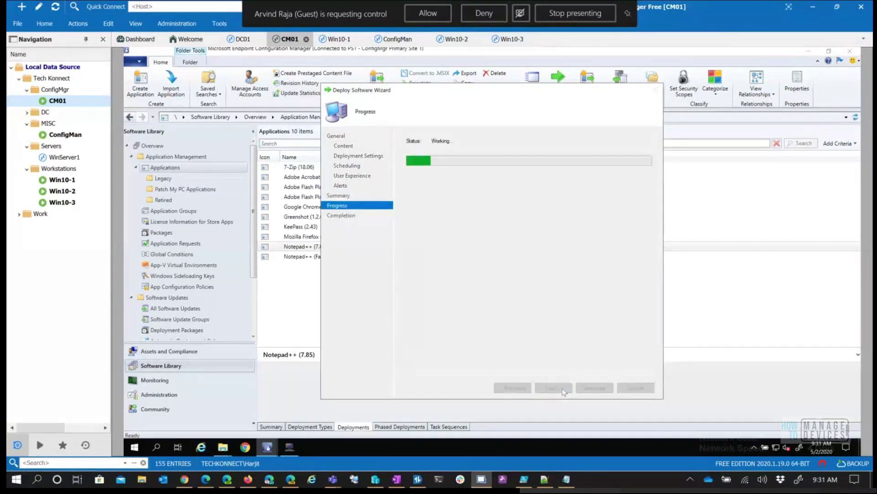
left_click(622, 388)
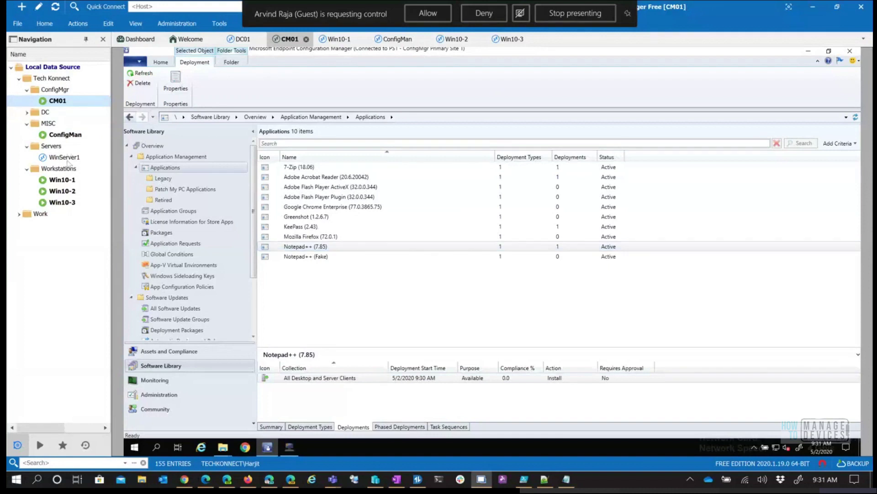
Step: Switch to the Win10-1 workstation and run the Machine Policy Retrieval & Evaluation Cycle
left_click(63, 180)
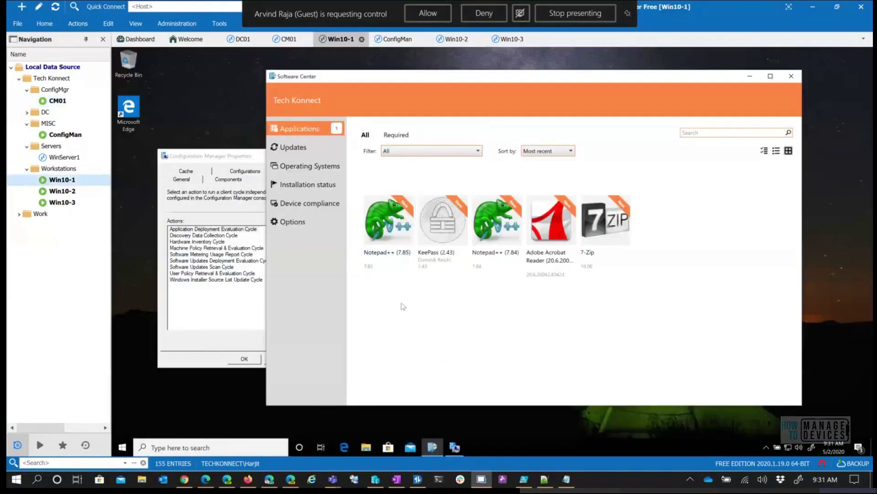
left_click(218, 280)
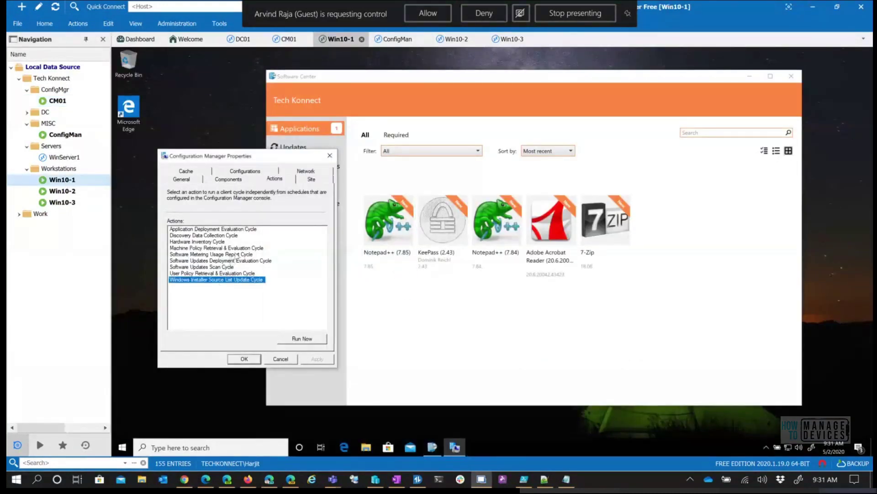
left_click(240, 248)
left_click(300, 337)
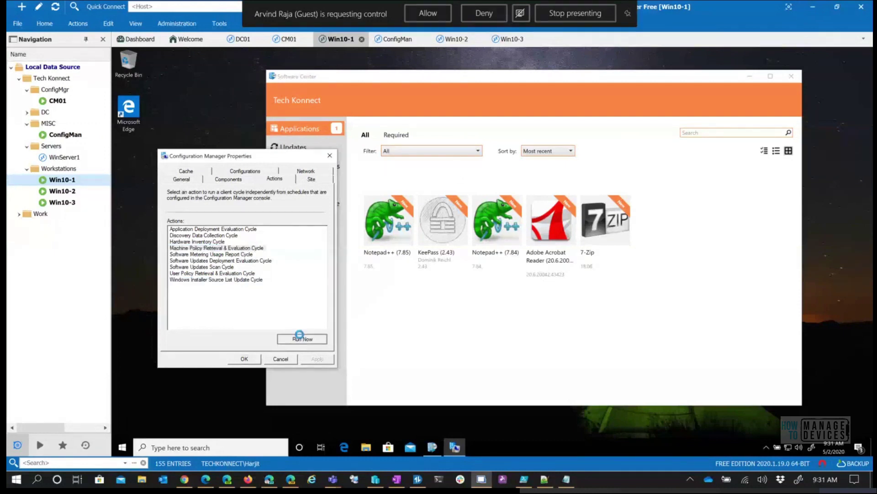
left_click(562, 278)
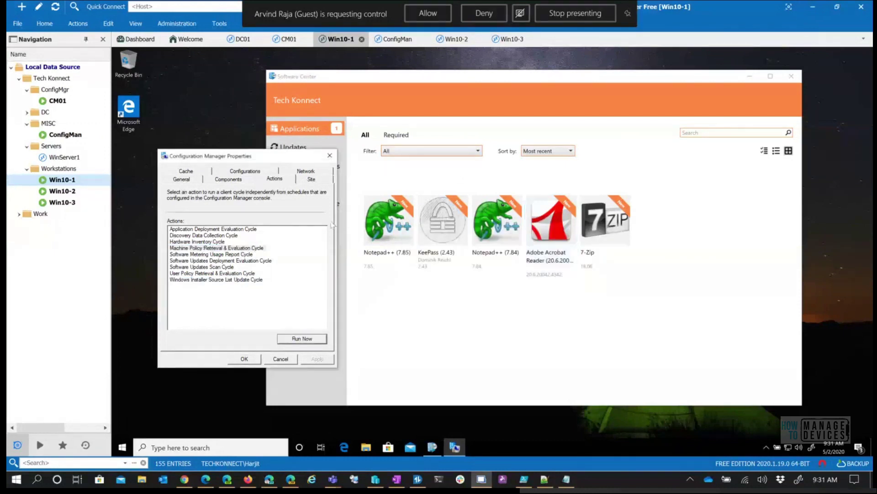
Step: Run the Application Deployment Evaluation Cycle on Win10-1
left_click(213, 229)
left_click(311, 339)
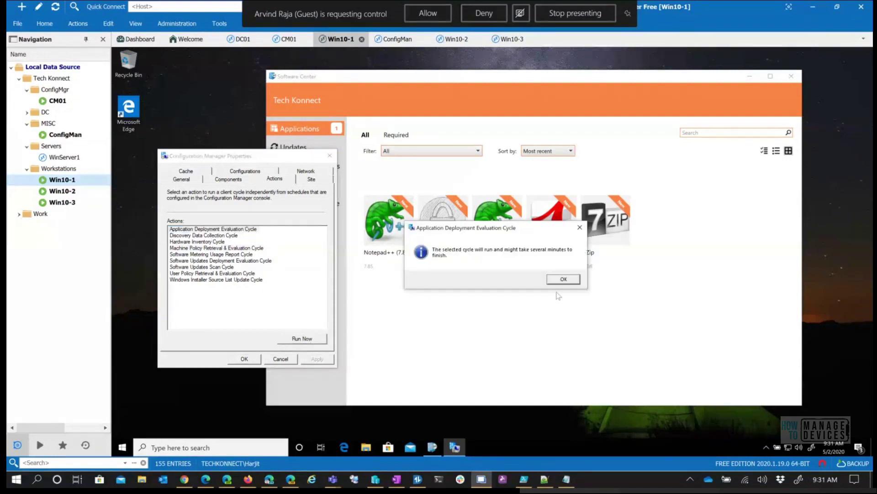
left_click(564, 279)
Step: Switch to the Win10-2 workstation and run the Machine Policy Retrieval & Evaluation Cycle
left_click(71, 192)
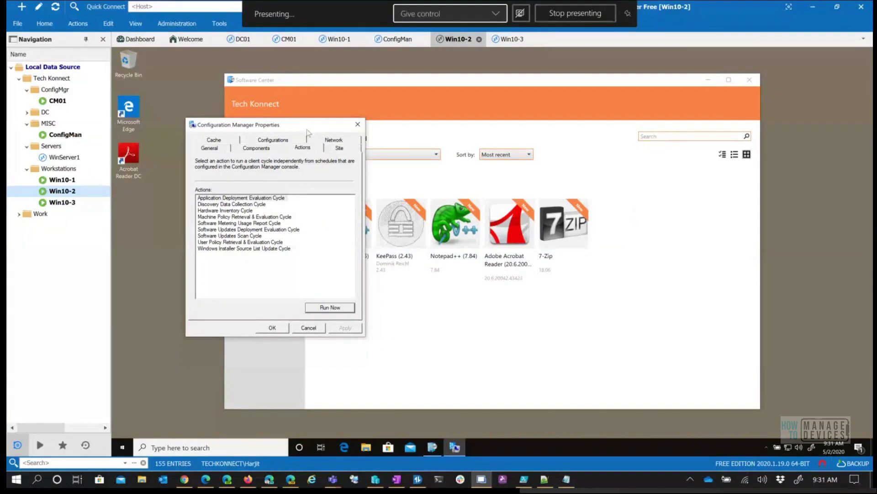
left_click_drag(307, 132, 282, 143)
left_click(249, 227)
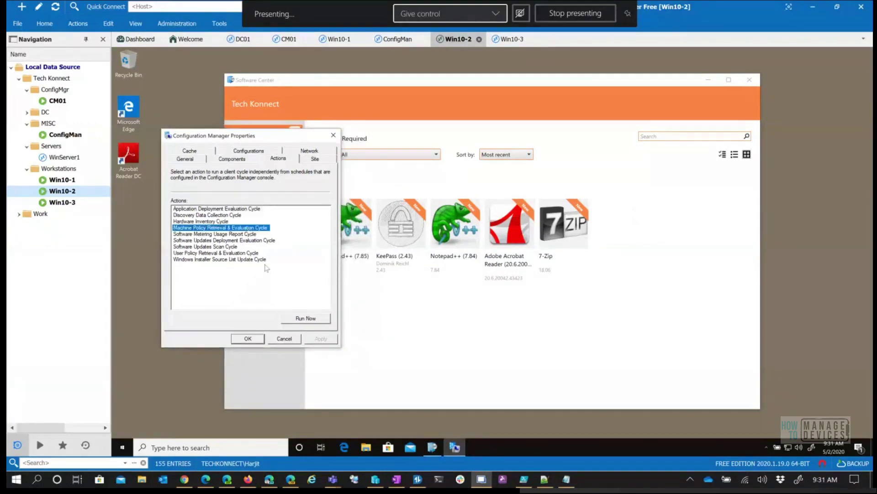
left_click(306, 319)
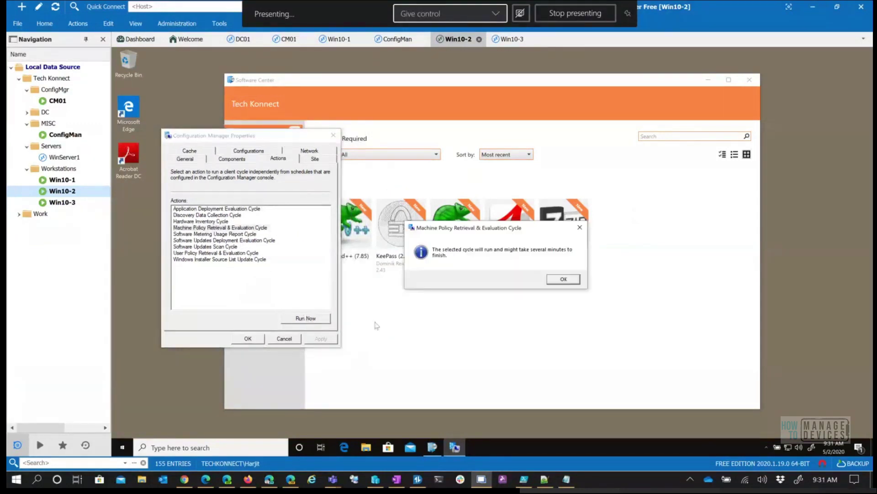
left_click(564, 278)
Step: Run the Application Deployment Evaluation Cycle on Win10-2
left_click(247, 209)
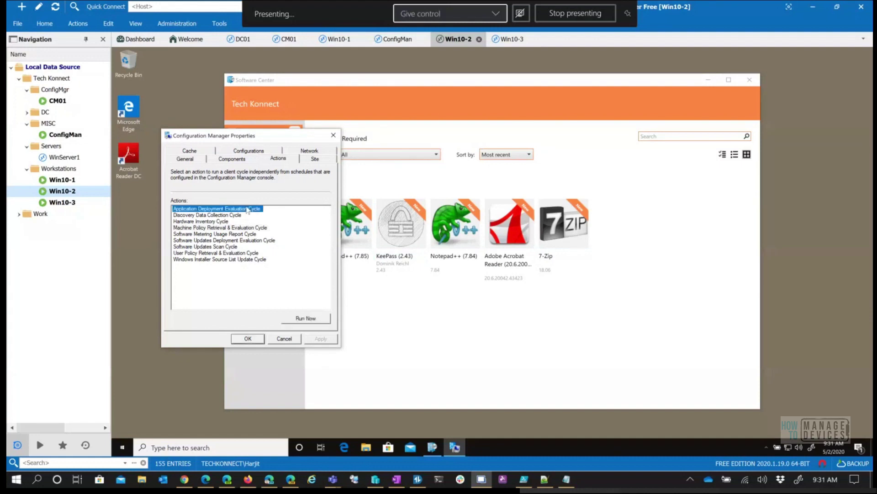
left_click(310, 319)
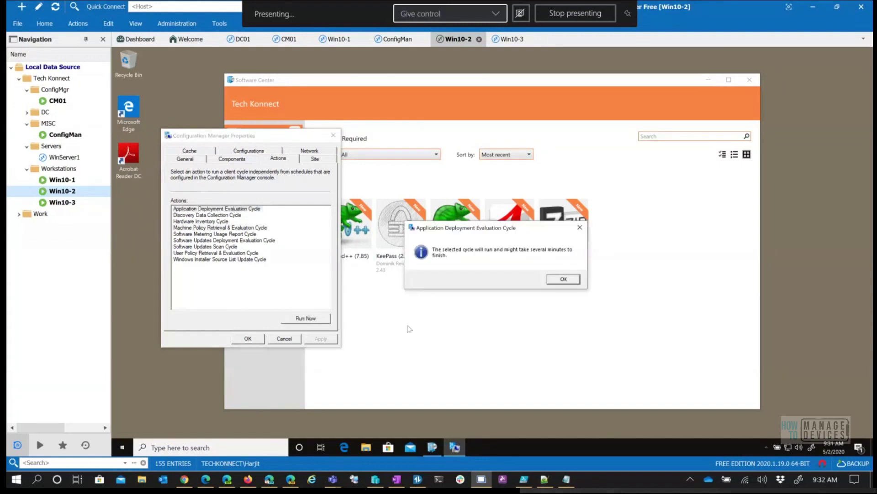
left_click(563, 278)
Step: Reload the application list in Software Center on Win10-2 and check the details of Notepad++ (7.85)
left_click(375, 288)
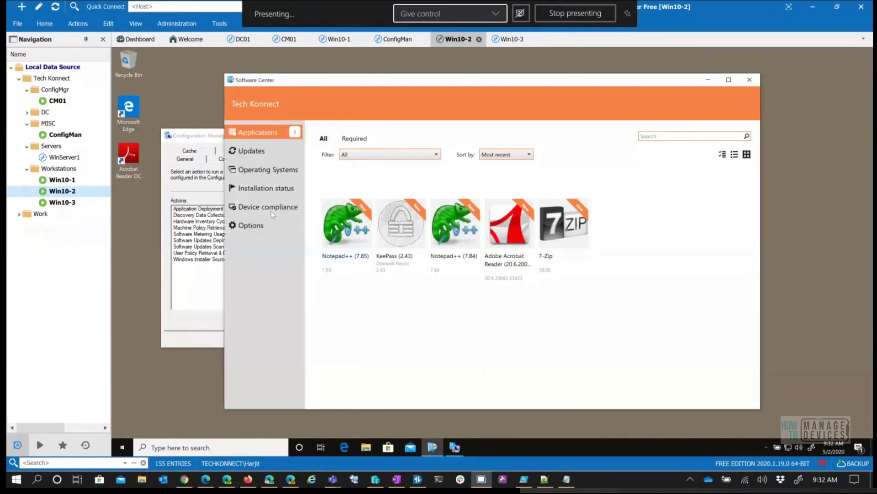
left_click(270, 174)
left_click(262, 132)
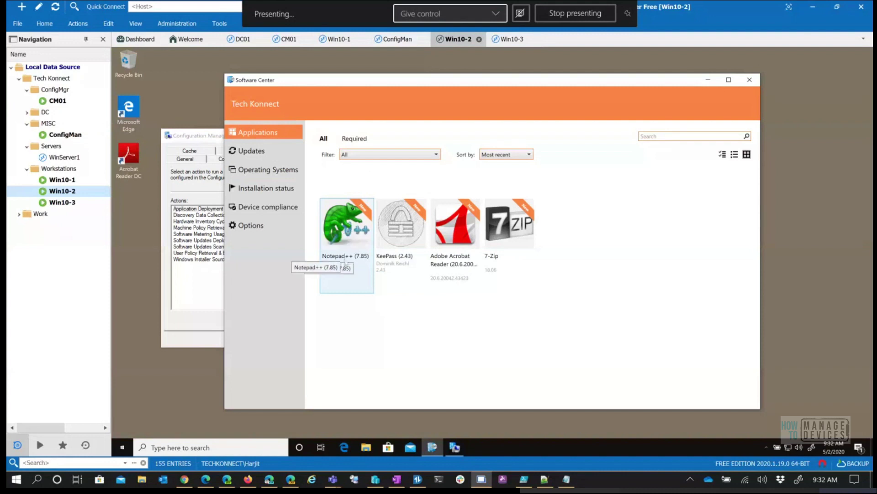
left_click(360, 240)
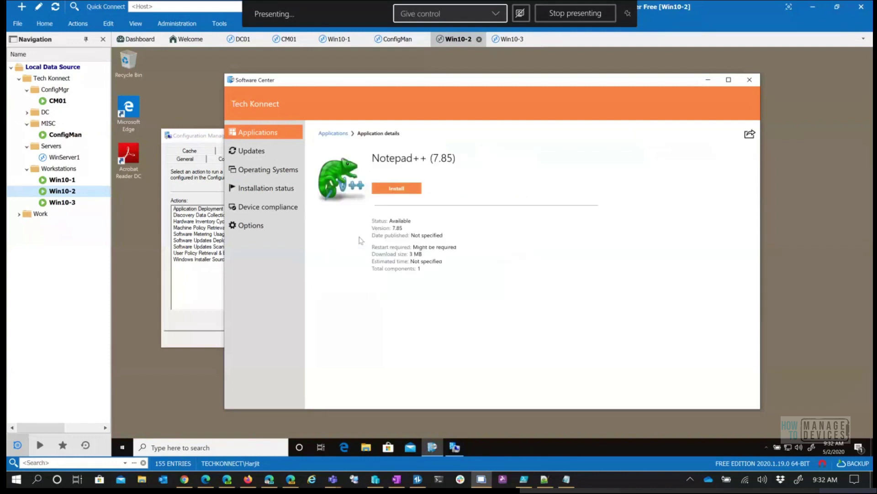
left_click(268, 135)
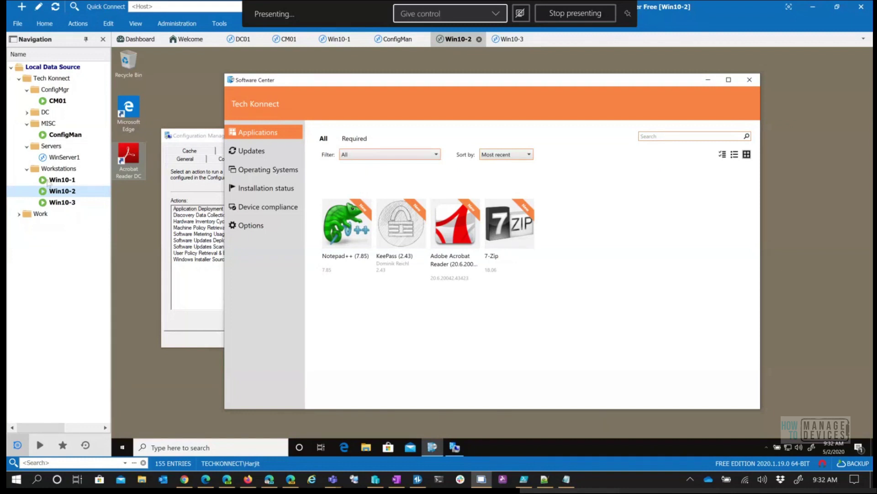
Step: Switch to Win10-1, reload the Software Center application list, and view the details of Notepad++ (7.85)
left_click(64, 181)
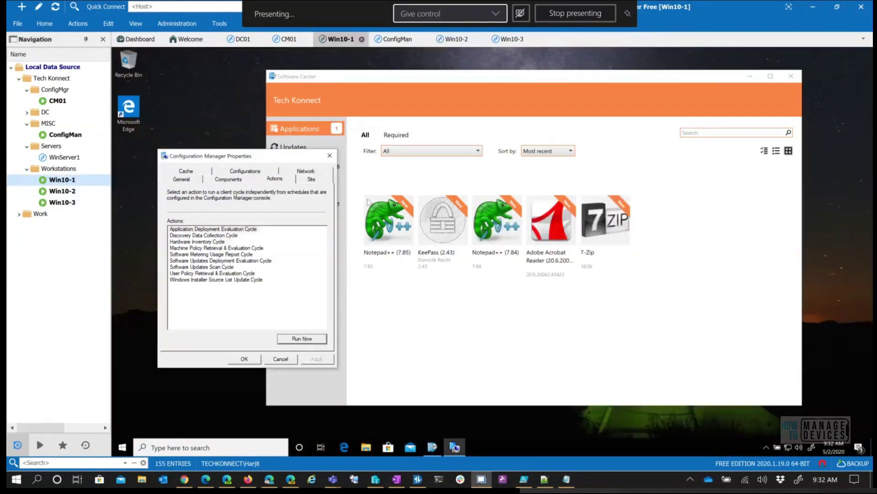
left_click(450, 316)
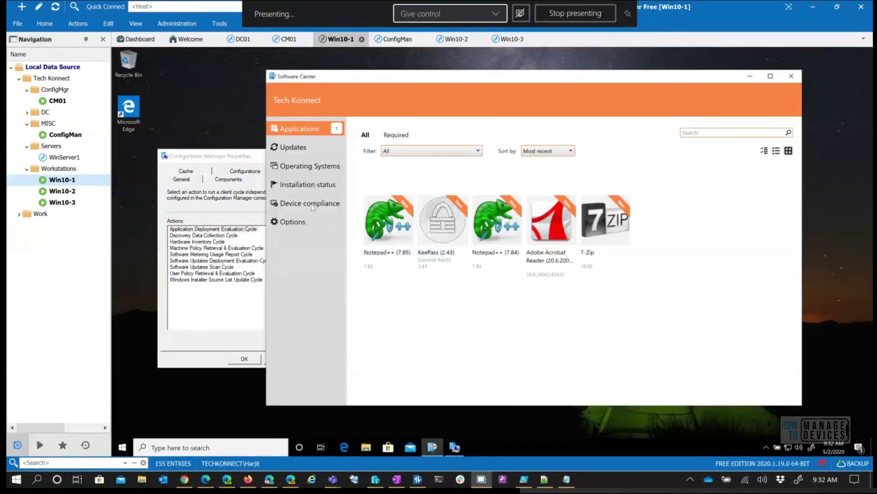
left_click(312, 204)
left_click(304, 130)
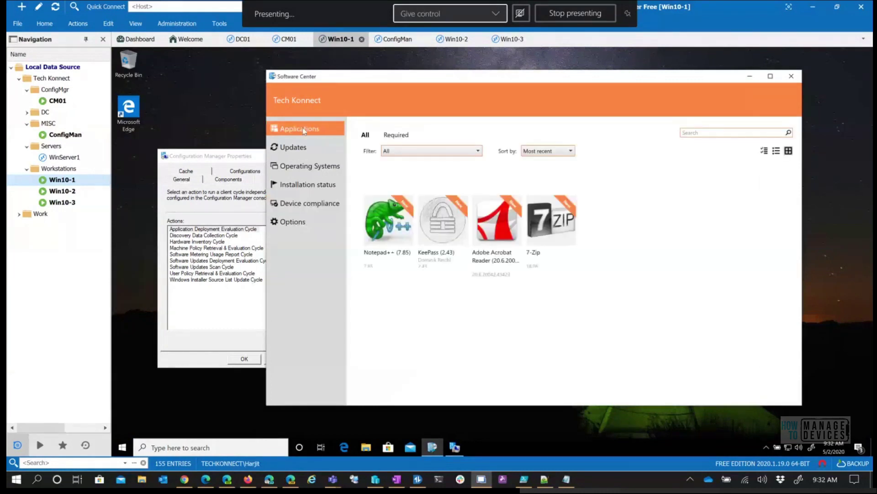
left_click(383, 226)
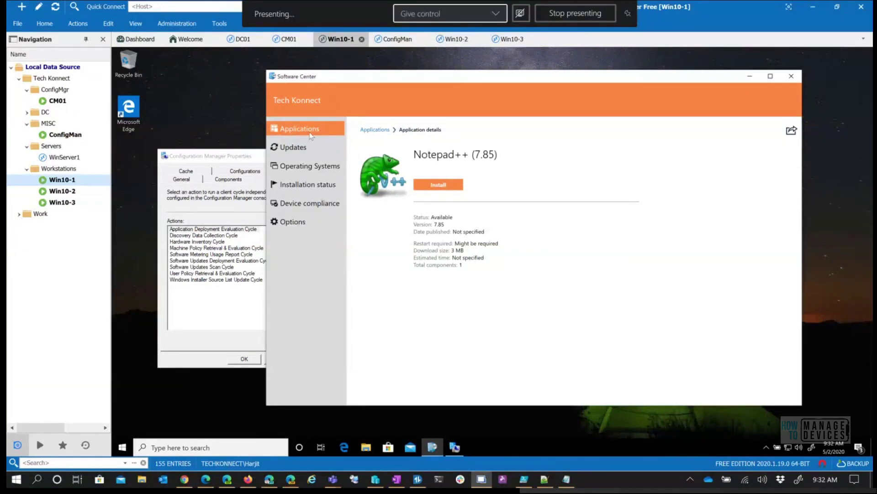
Step: Check the available updates on Win10-1 and recheck the Notepad++ (7.85) application's installation status
left_click(299, 148)
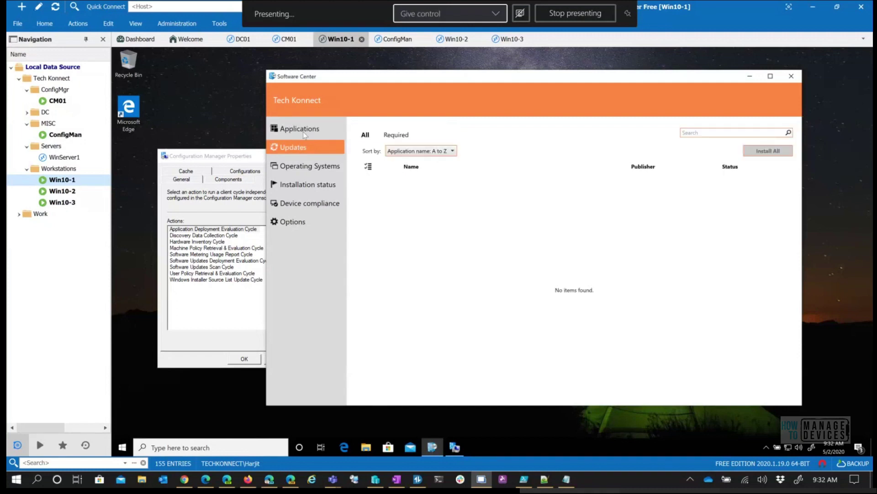
left_click(305, 134)
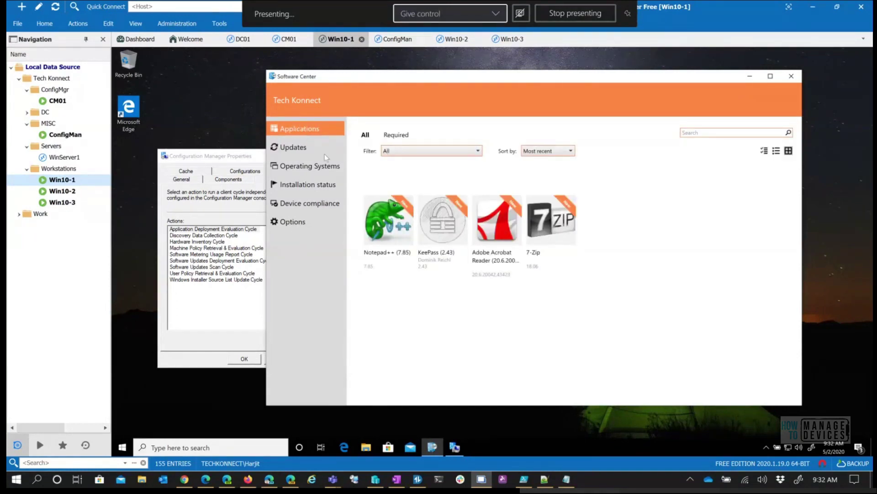
left_click(390, 262)
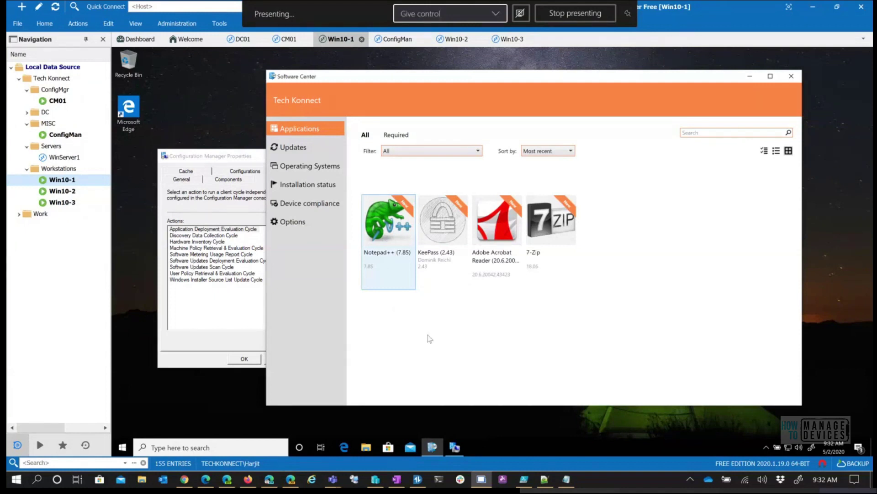
left_click(397, 237)
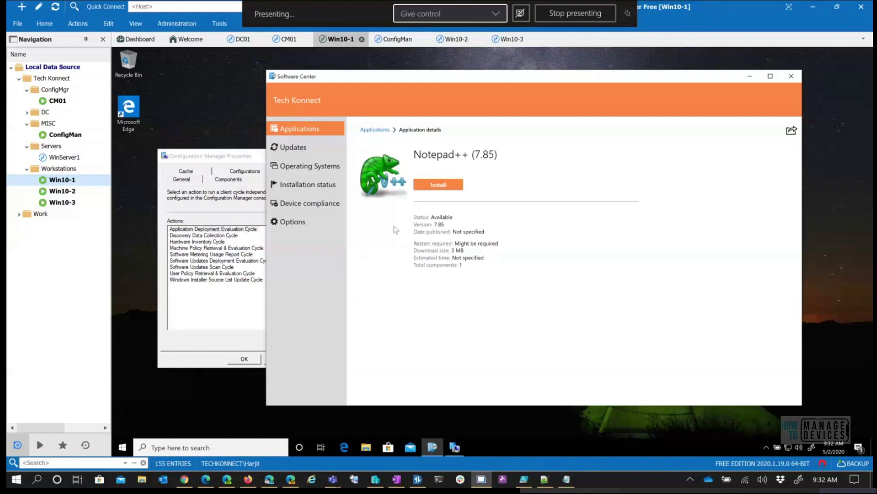
left_click(288, 132)
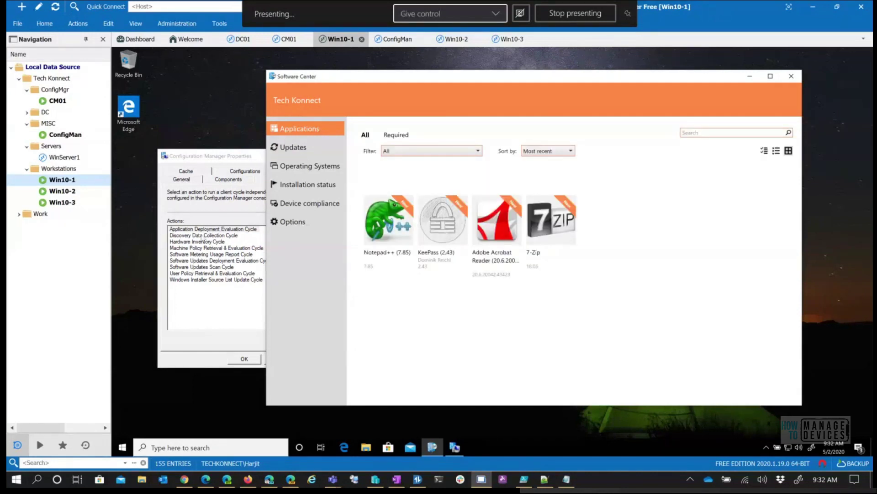
Step: Run the Application Deployment Evaluation Cycle on Win10-1 once more
left_click(201, 232)
left_click(315, 341)
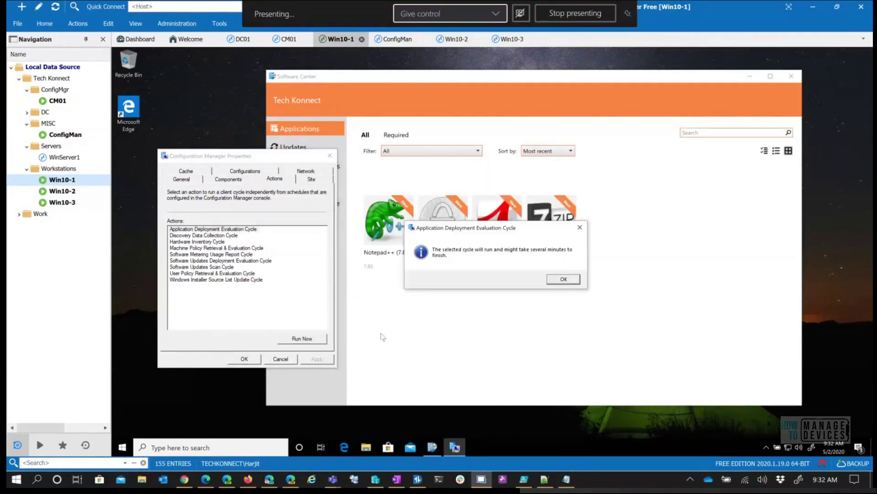
left_click(562, 286)
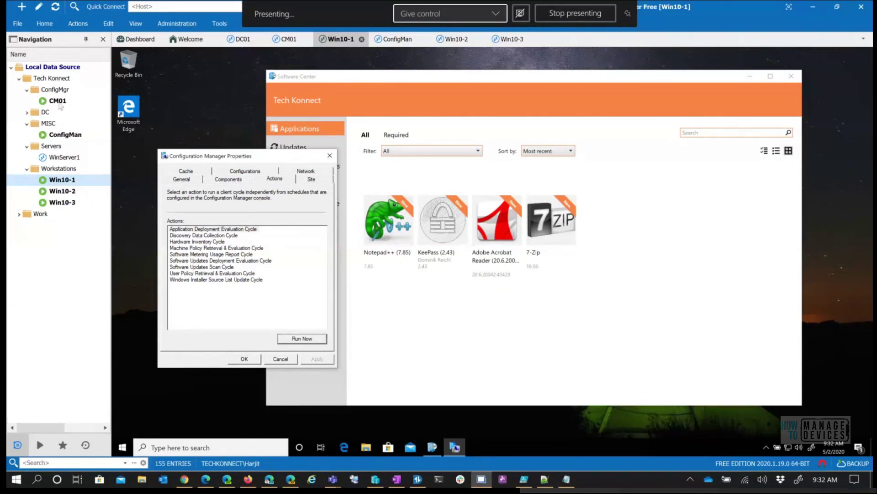
Step: Switch to the CM01 server and review KeePass (2.43) and the applications in the Legacy folder
double_click(58, 101)
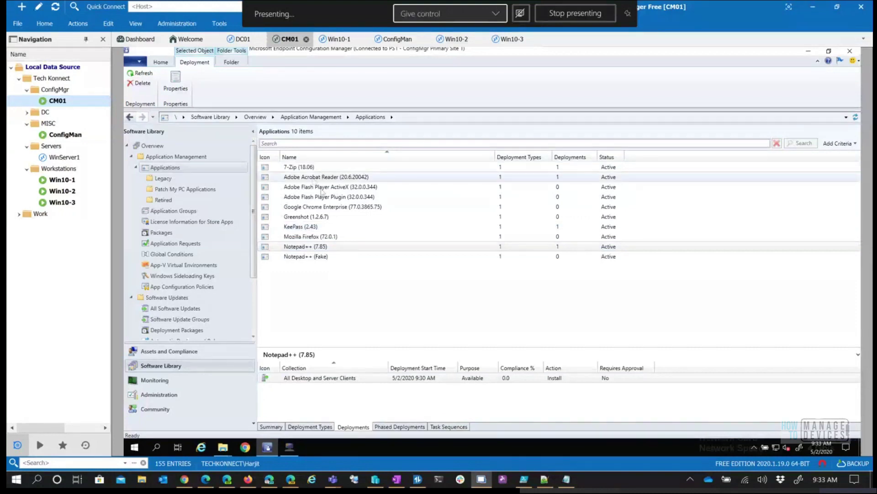
left_click(319, 229)
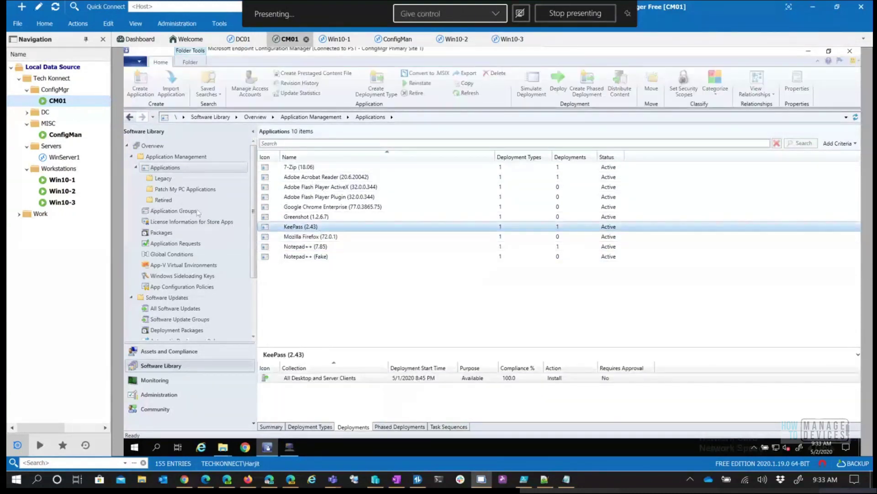
left_click(163, 179)
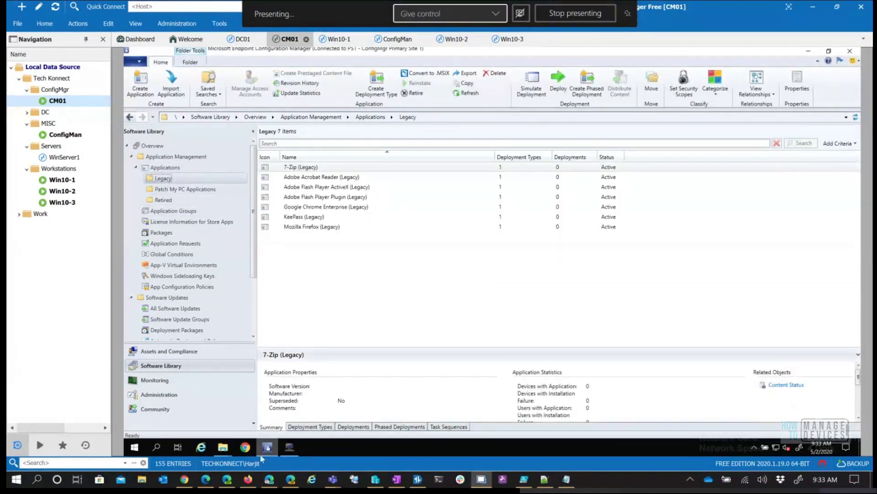
Step: Browse the application sources on the E: drive to the KeePass 2.44 folder and examine its installer files
mouse_move(225, 450)
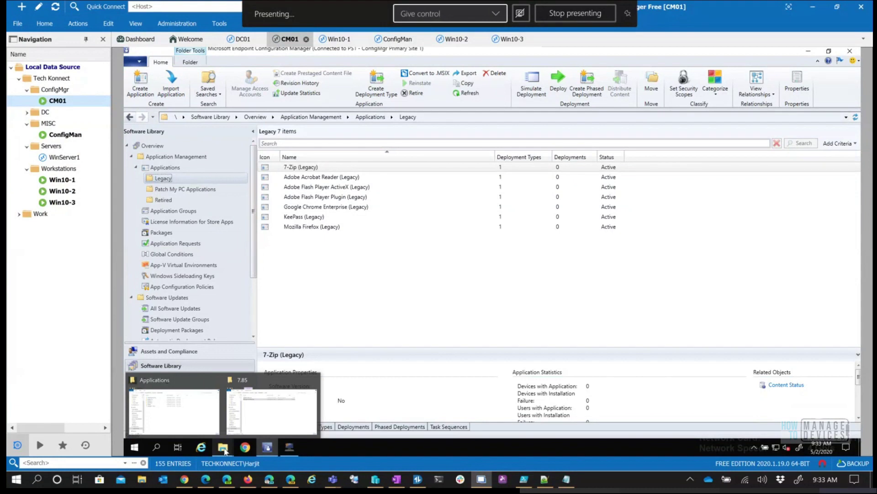
left_click(261, 405)
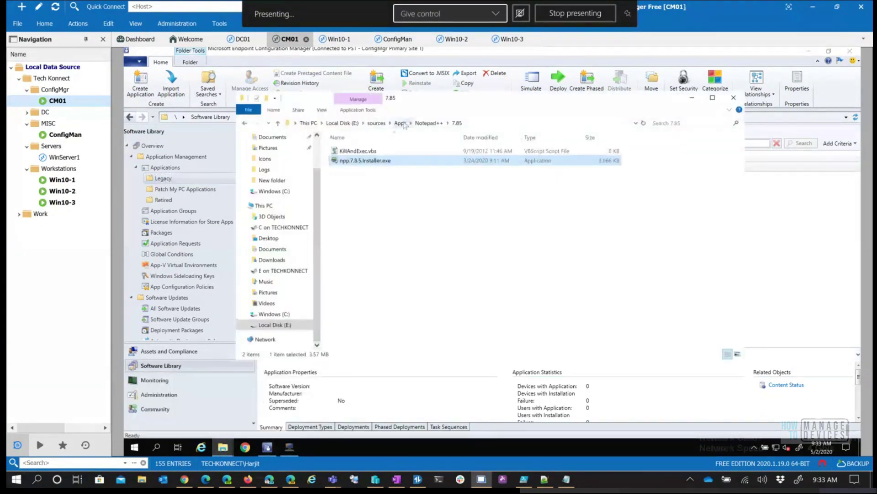
left_click(400, 123)
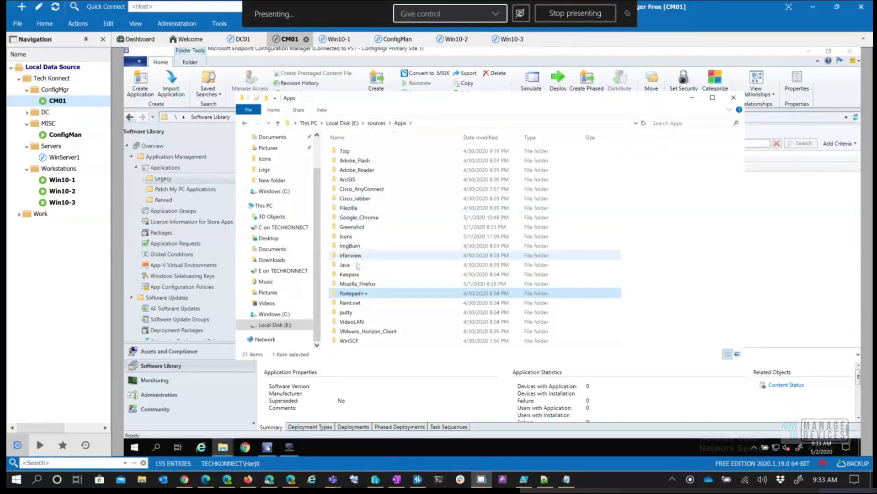
left_click(357, 275)
double_click(355, 275)
double_click(371, 152)
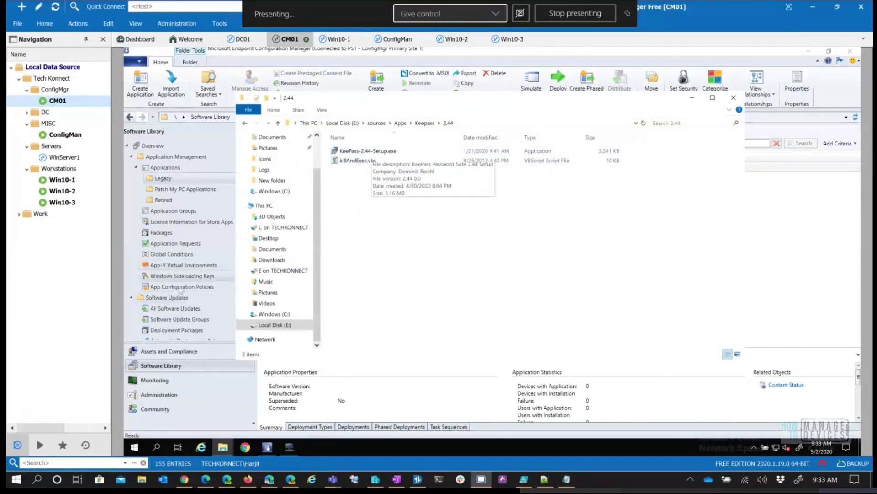
Step: Return to the main application list and delete the KeePass (2.43) deployment to All Desktop and Server Clients
left_click(172, 180)
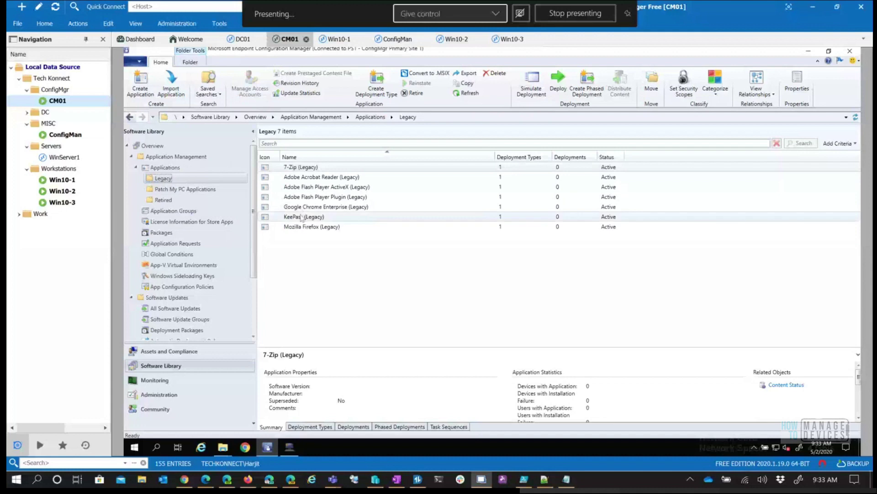
left_click(202, 169)
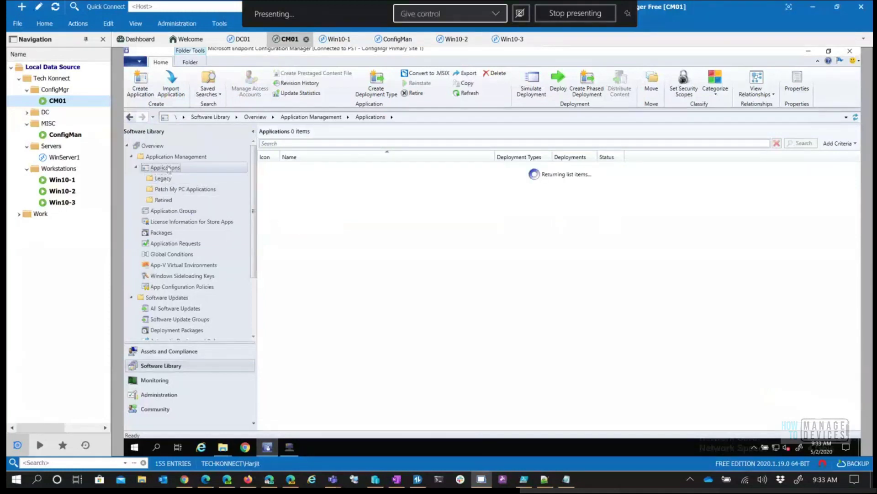
left_click(314, 227)
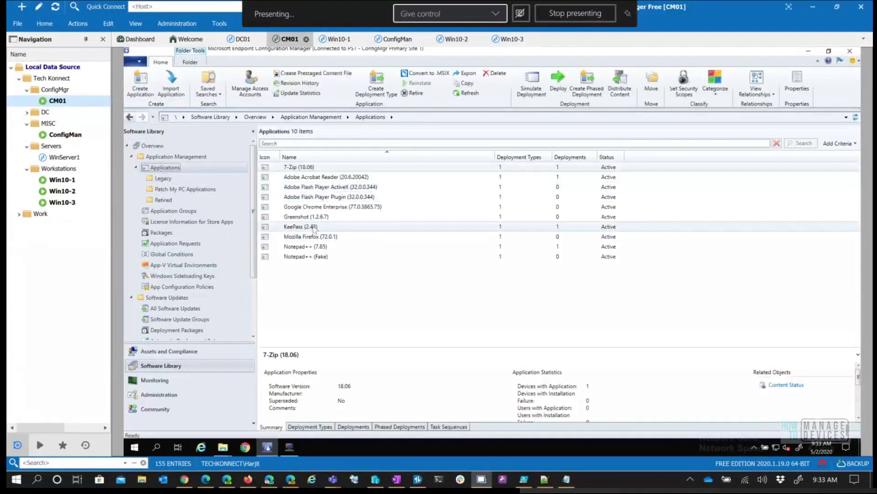
left_click(353, 427)
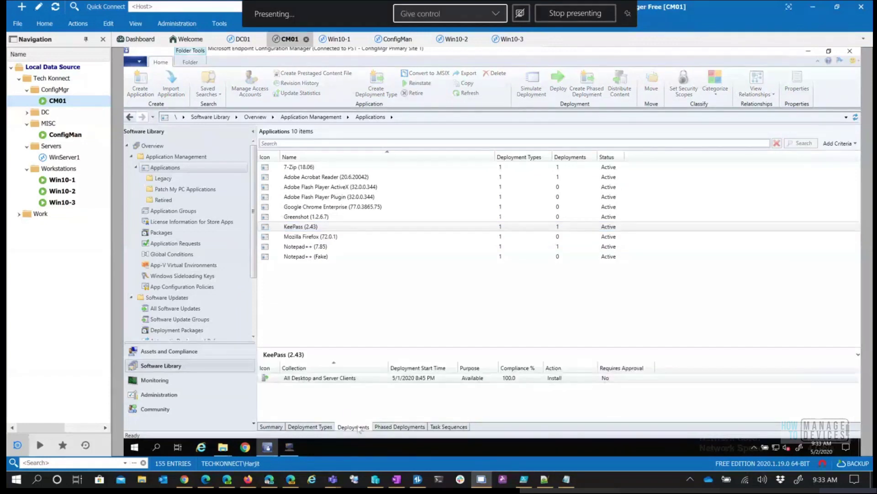
right_click(315, 379)
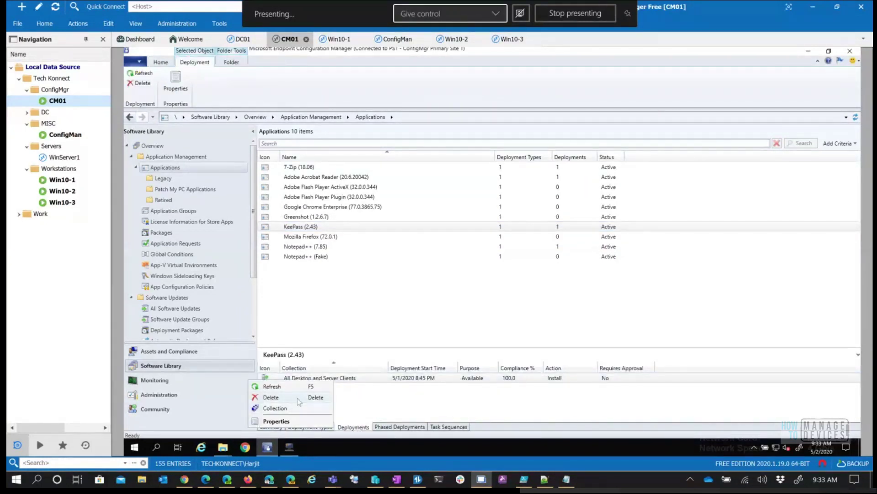
left_click(299, 401)
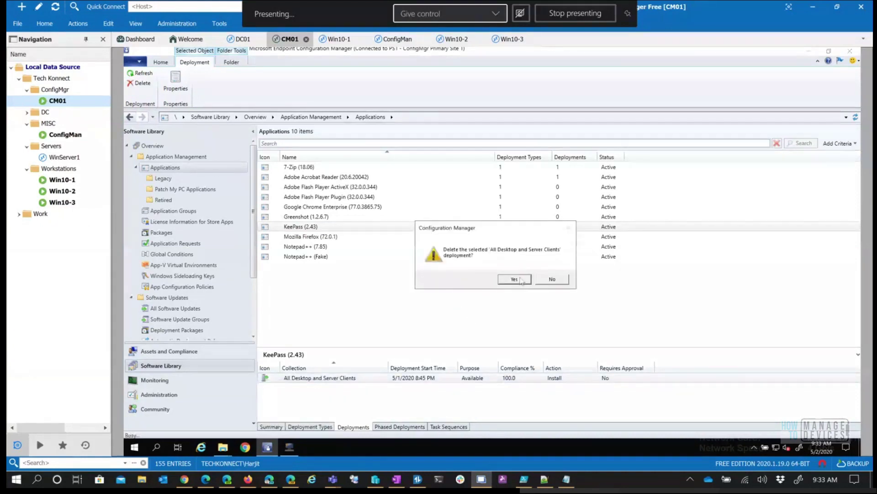
left_click(518, 279)
Step: Open the properties of the KeePass (2.43) application and set its software version to 2.44
left_click(358, 227)
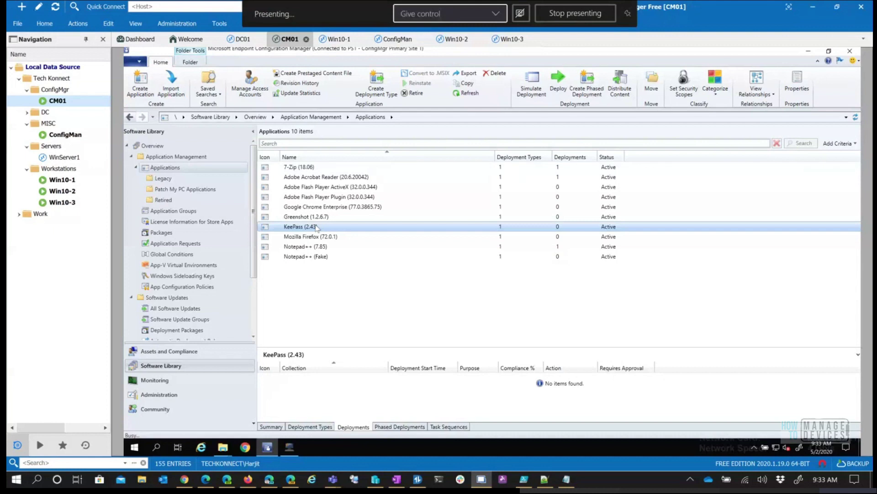
double_click(317, 228)
left_click(561, 184)
key("BackSpace")
type("44")
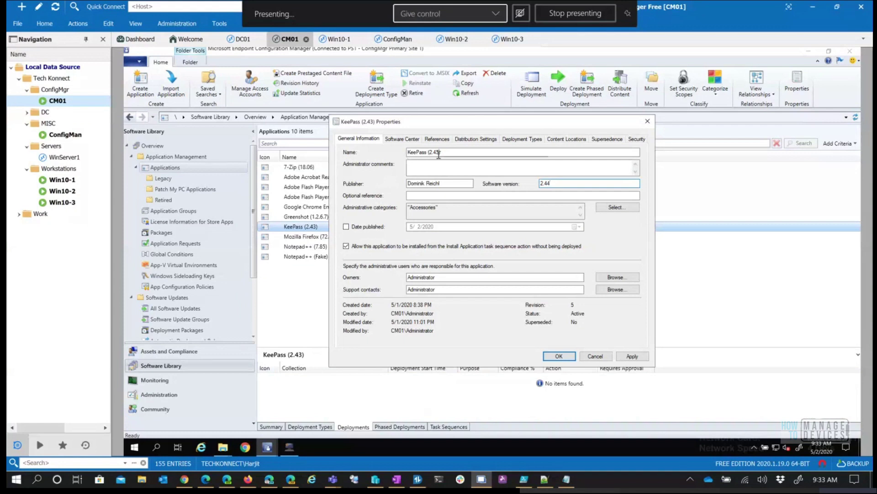
Step: Rename the application to KeePass (2.44) and set its localized Software Center name to KeePass (2.44)
left_click(439, 154)
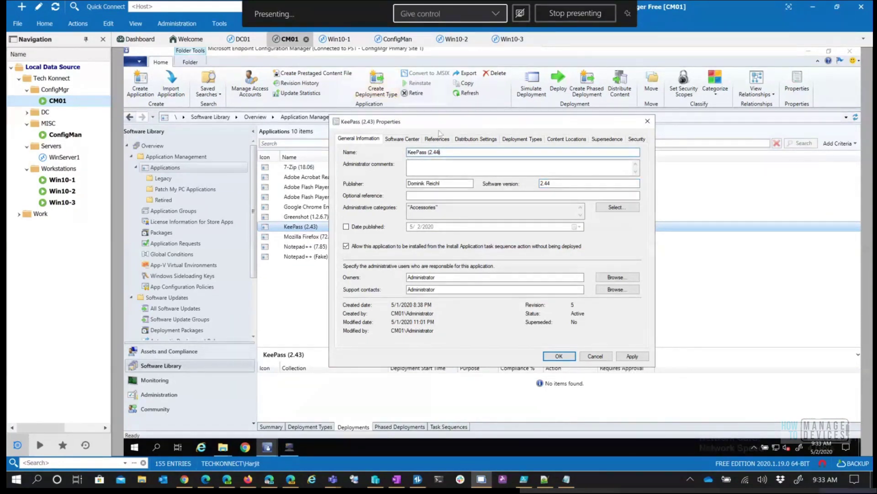
left_click(416, 141)
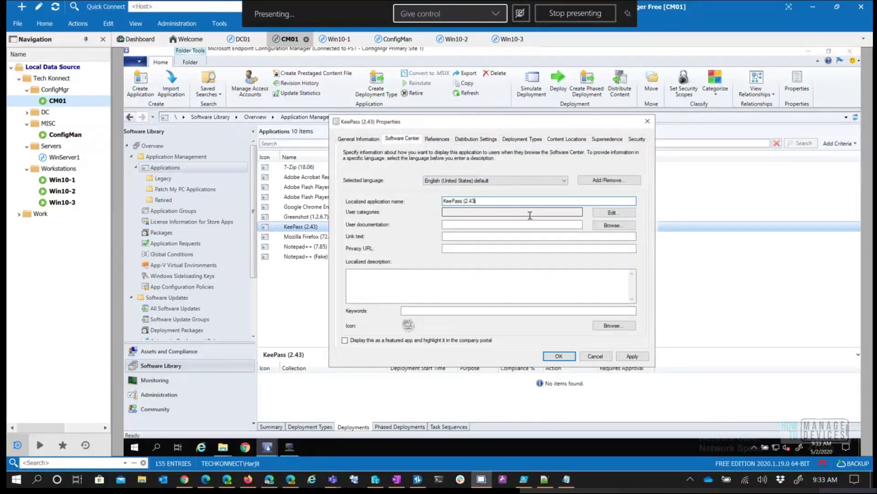
type("4")
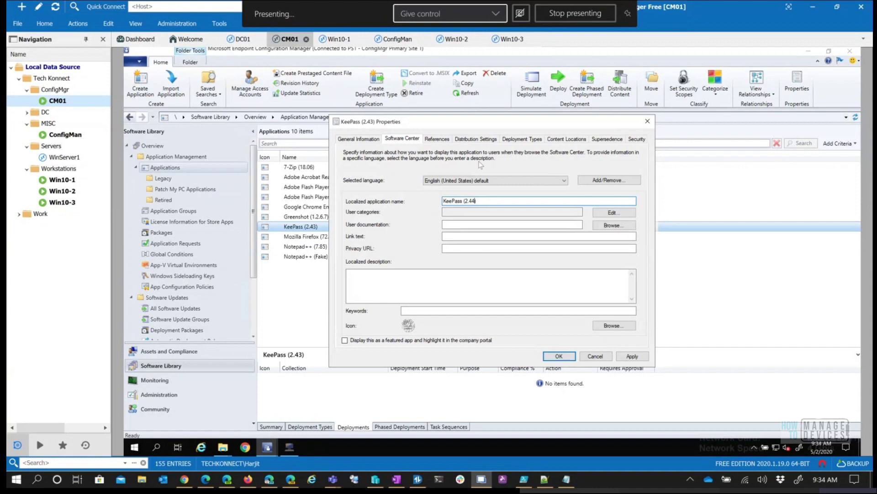
Step: Edit the Keepass - Script deployment type and change its content location to the Keepass 2.44 source folder
left_click(504, 140)
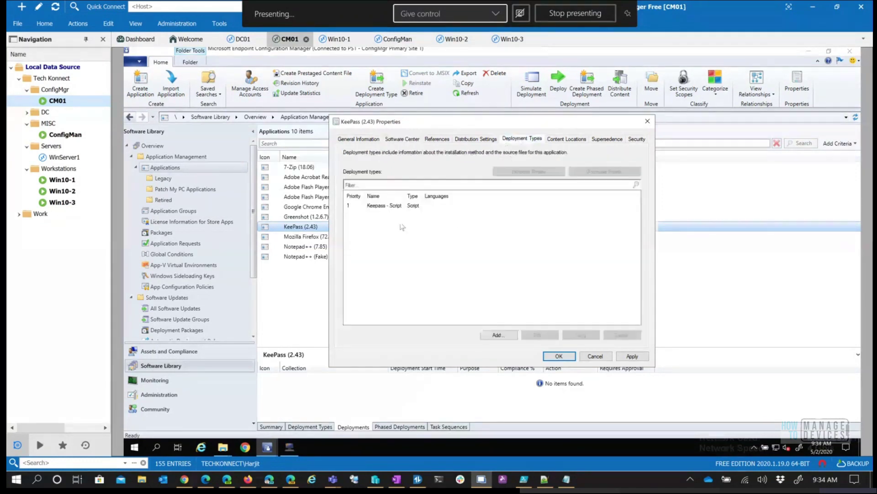
left_click(540, 335)
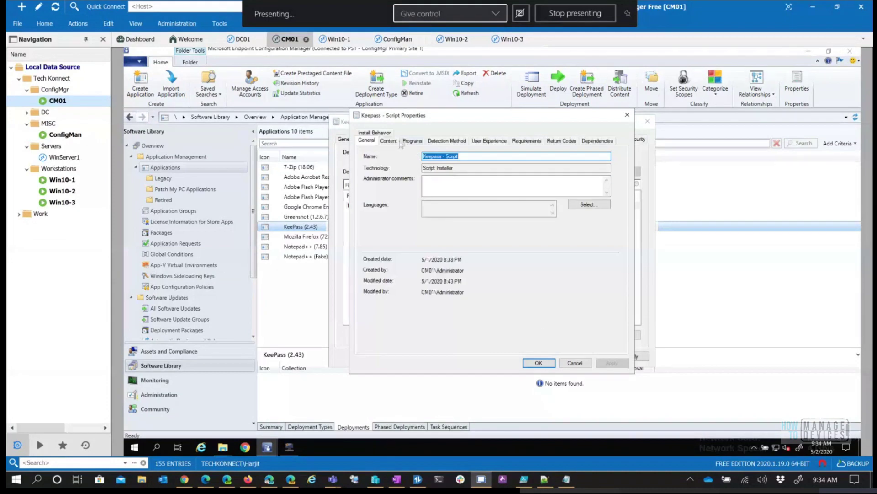
left_click(391, 142)
left_click(597, 169)
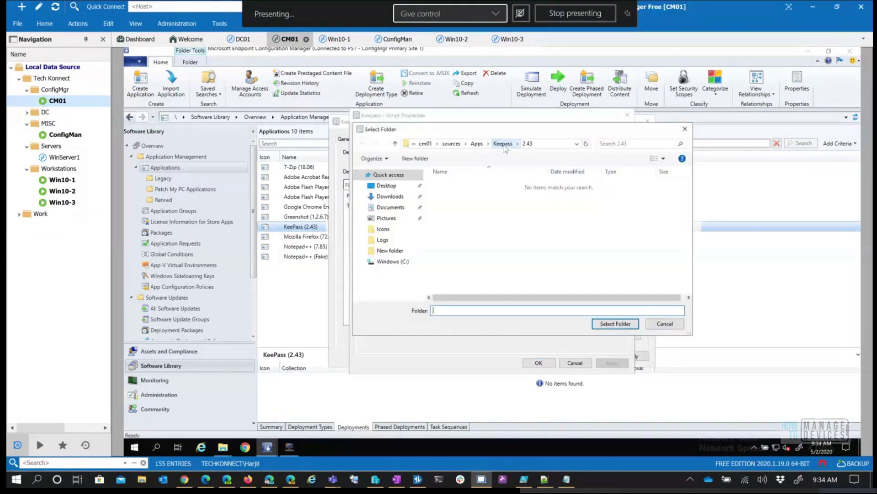
left_click(504, 145)
left_click(447, 195)
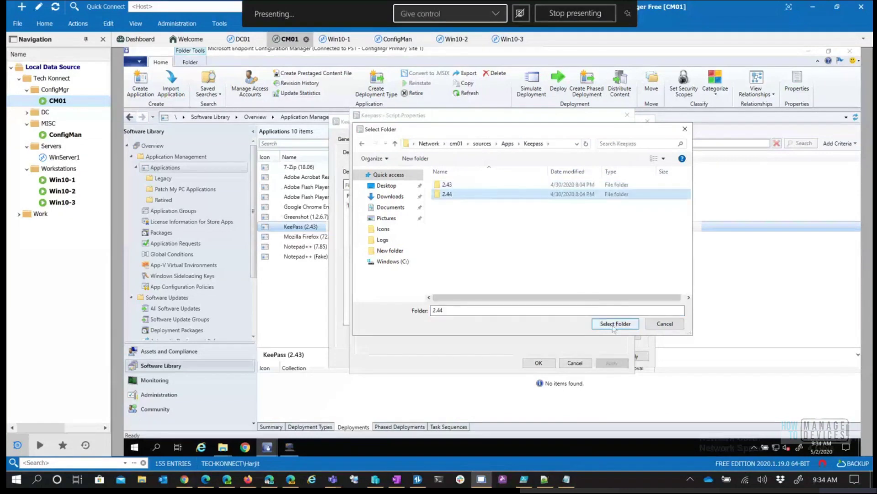
left_click(614, 324)
Step: Update the deployment type's installation program to run KeePass-2.44-Setup.exe with the /VERYSILENT switch
left_click(413, 140)
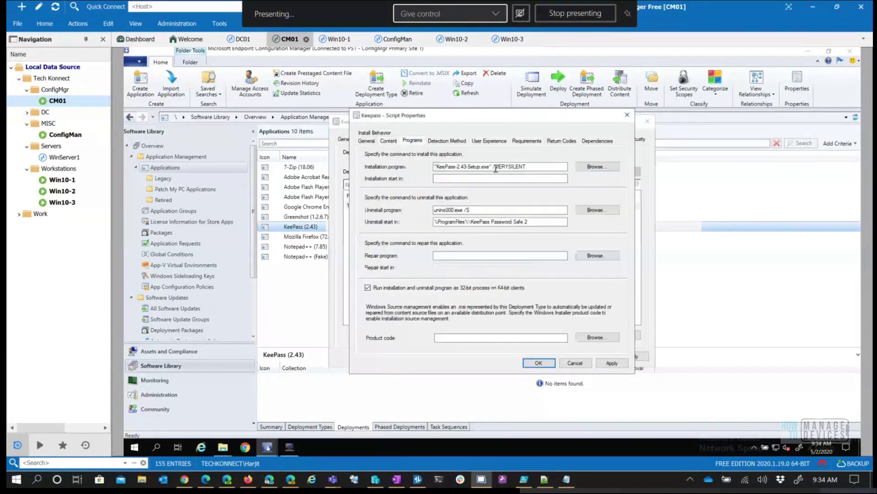
left_click(466, 167)
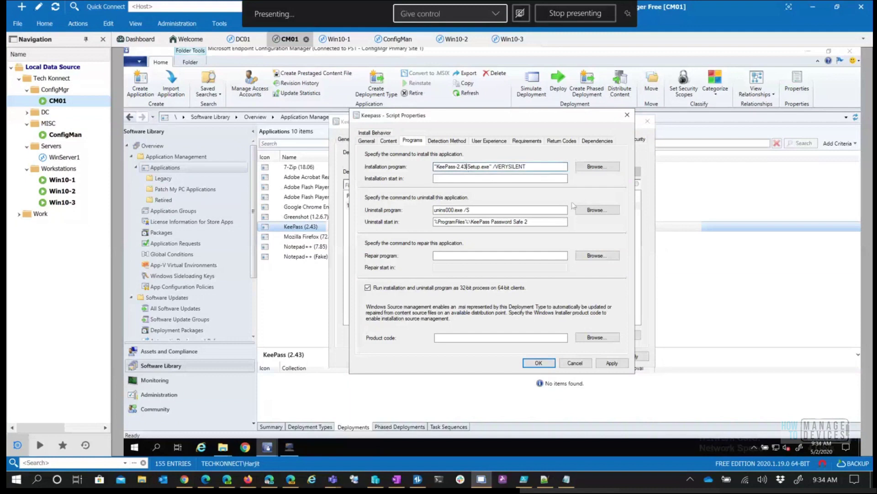
key("BackSpace")
type("4")
Step: Set the KeePass.exe version detection rule to equal 2.44.0.0 and save the deployment type and application
left_click(453, 141)
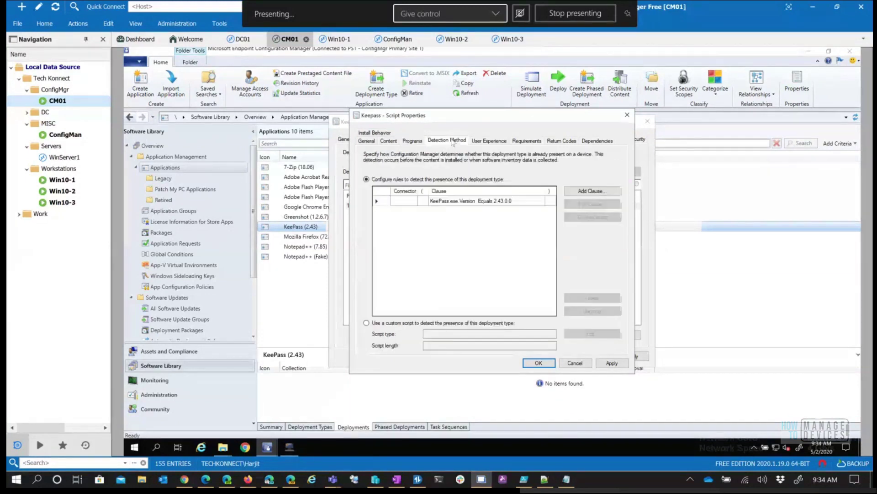
left_click(480, 201)
left_click(593, 203)
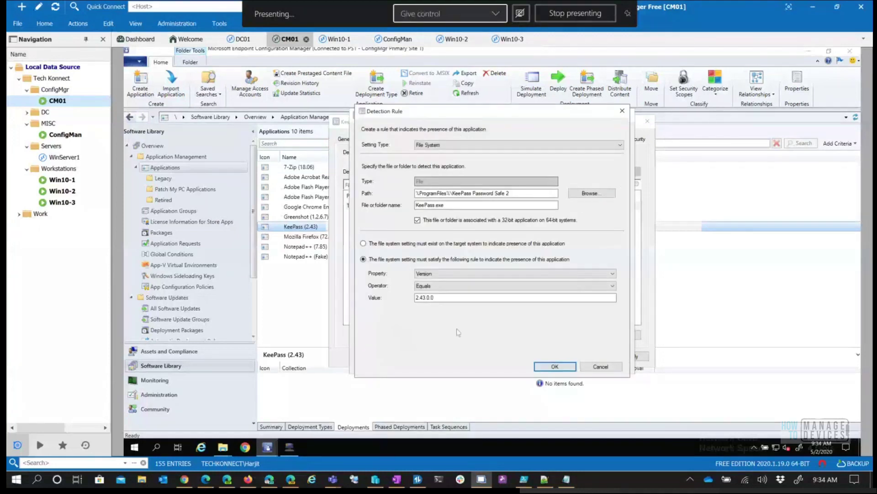
left_click(424, 298)
left_click(555, 367)
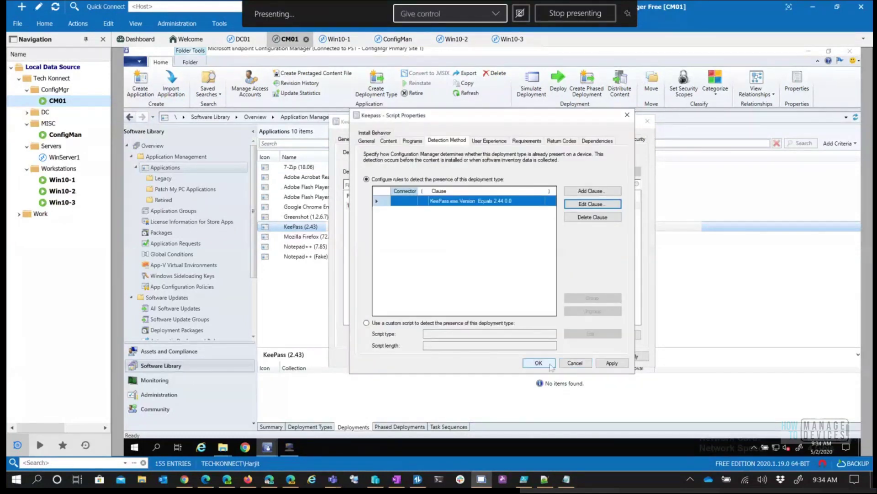
left_click(551, 366)
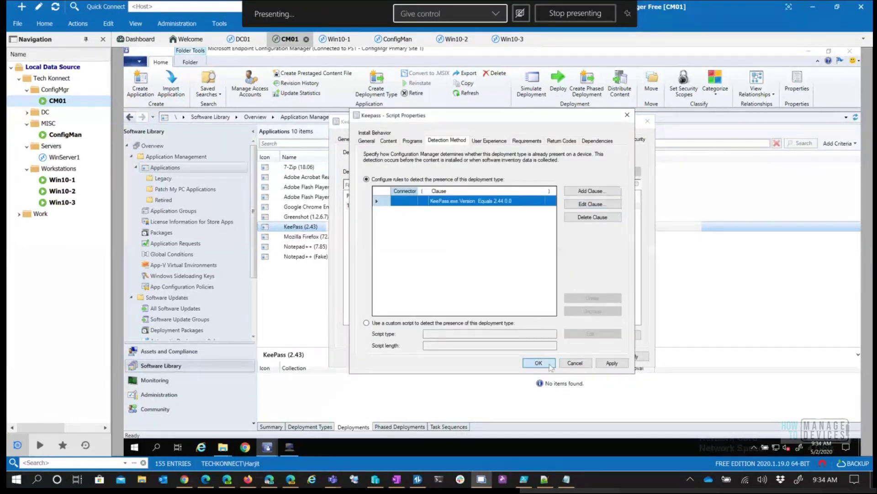
left_click(565, 358)
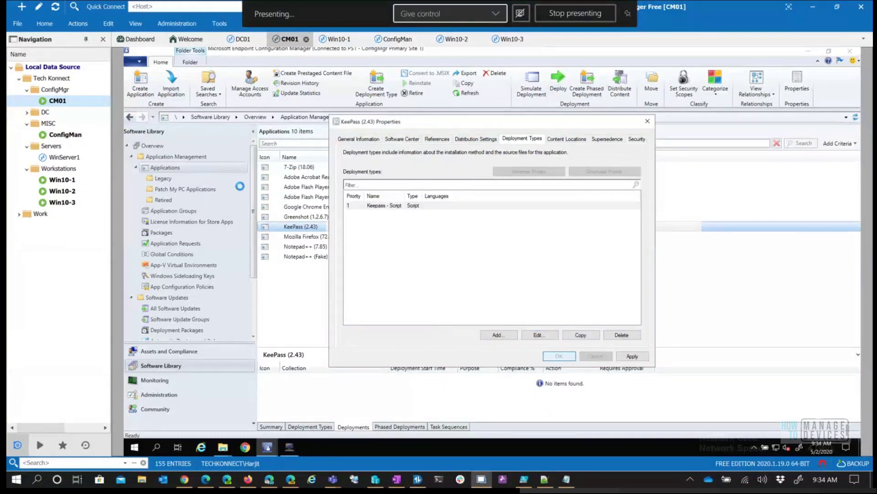
Step: Open the Keepass - Fake Installer deployment type of the KeePass (Legacy) application in the Legacy folder
left_click(182, 180)
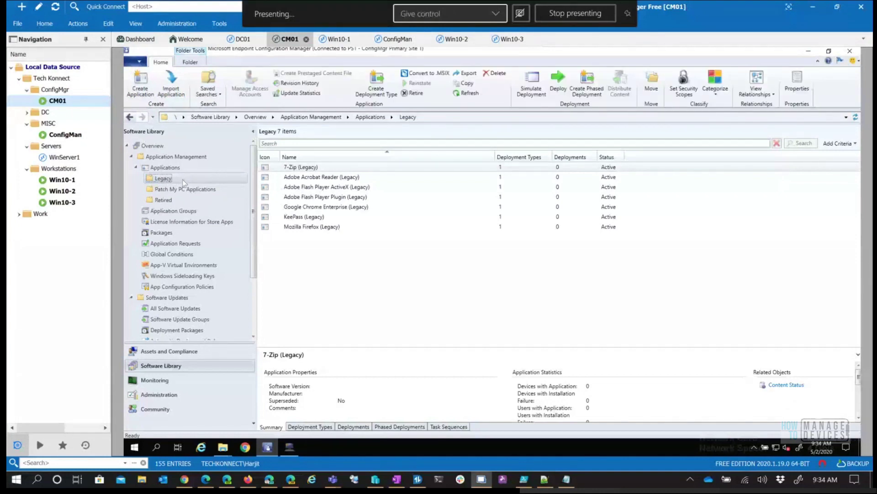
left_click(306, 218)
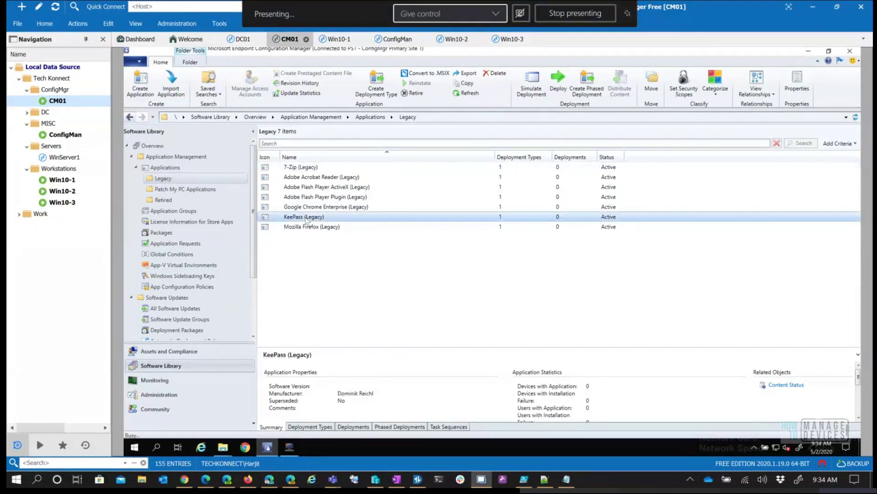
double_click(305, 218)
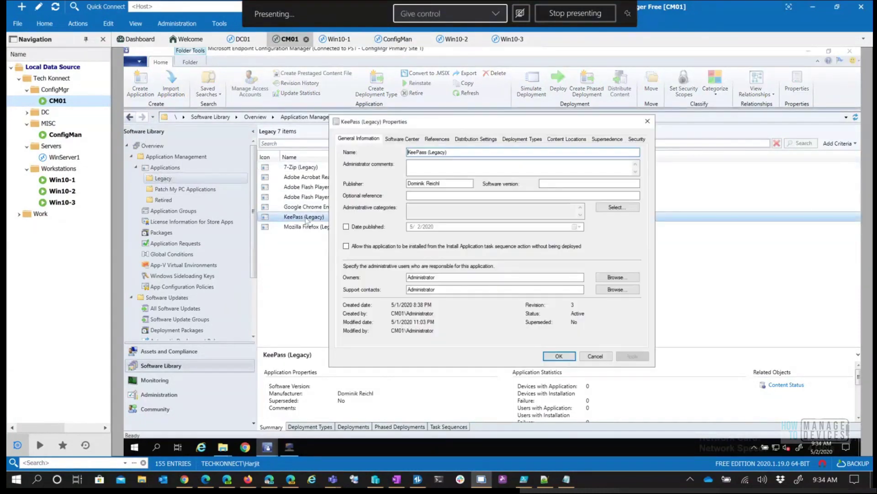
left_click(539, 140)
double_click(446, 206)
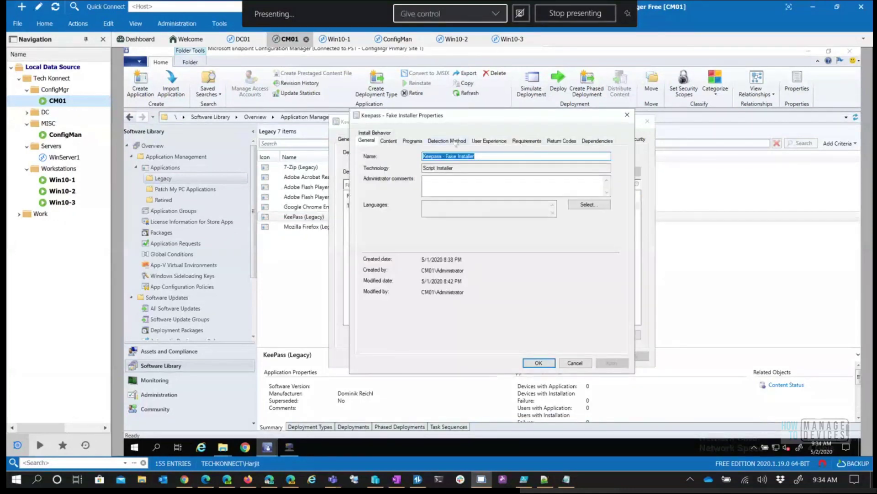
Step: Change the Fake Installer's detection rule to KeePass.exe version less than 2.44.0.0 and save the legacy application
left_click(457, 142)
left_click(476, 201)
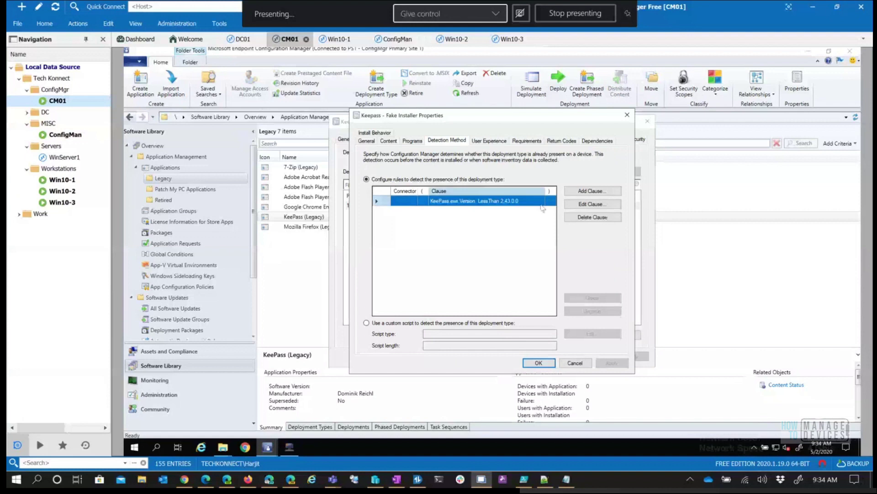
left_click(587, 205)
left_click(426, 297)
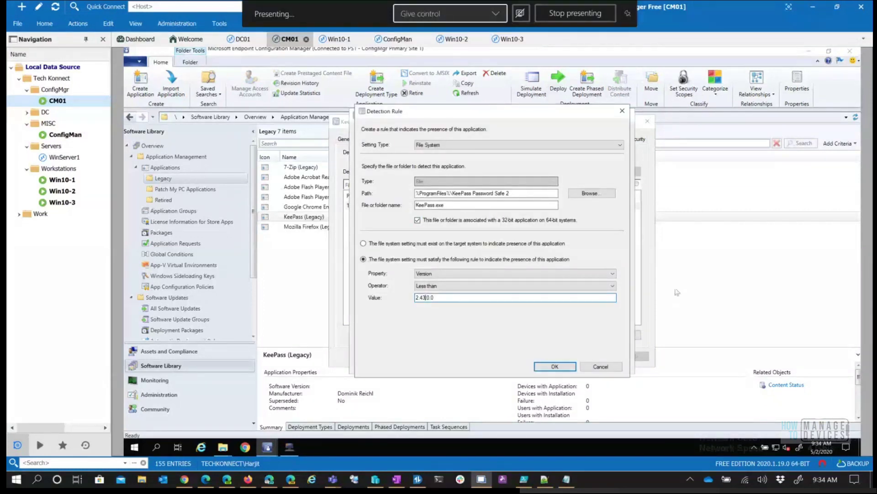
key("BackSpace")
type("4")
left_click(567, 366)
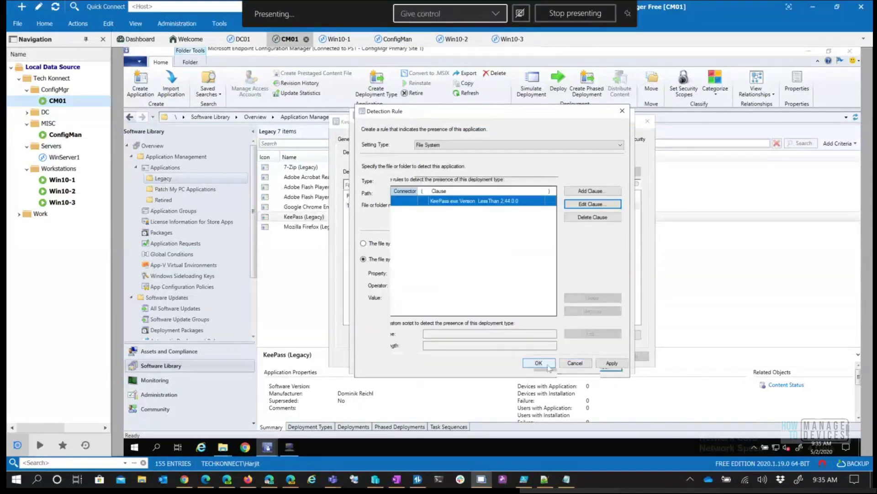
left_click(548, 367)
left_click(559, 356)
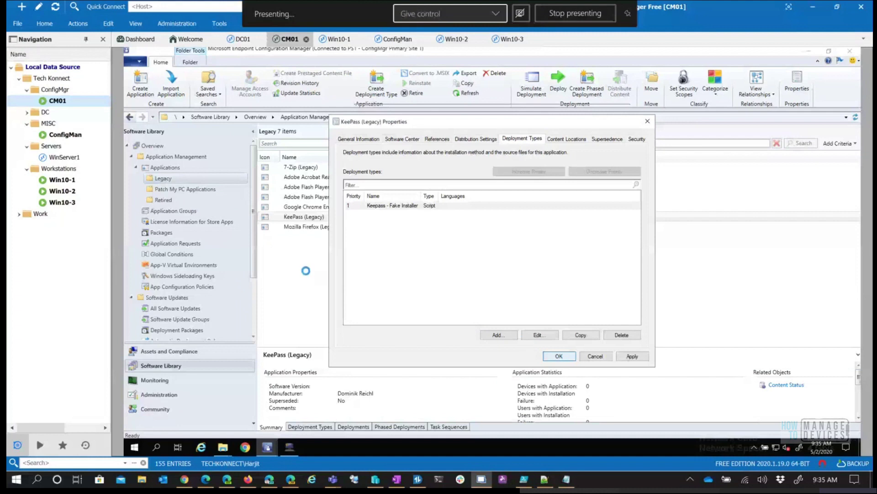
Step: Add KeePass (Legacy) from the Legacy folder as the application superseded by KeePass (2.44)
left_click(166, 168)
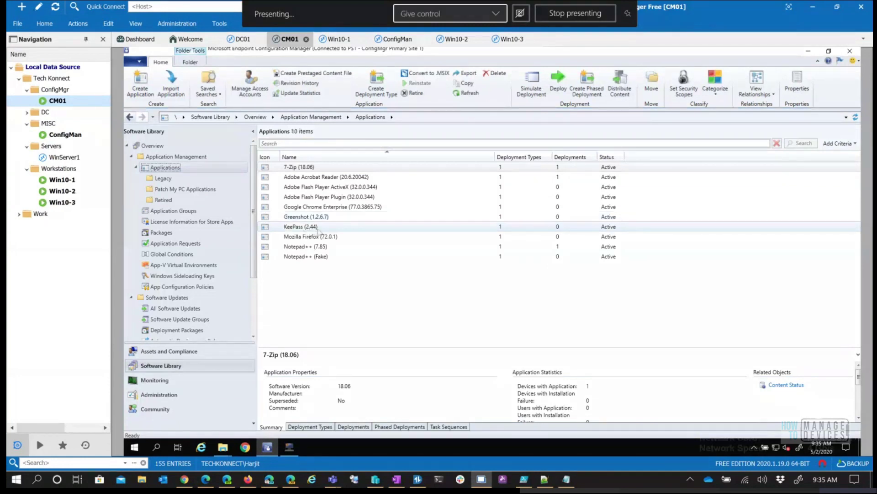
left_click(318, 228)
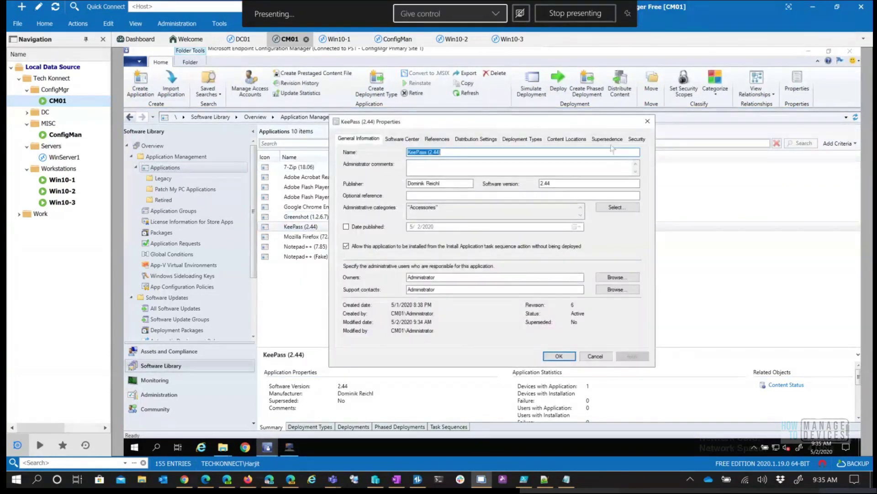
left_click(610, 139)
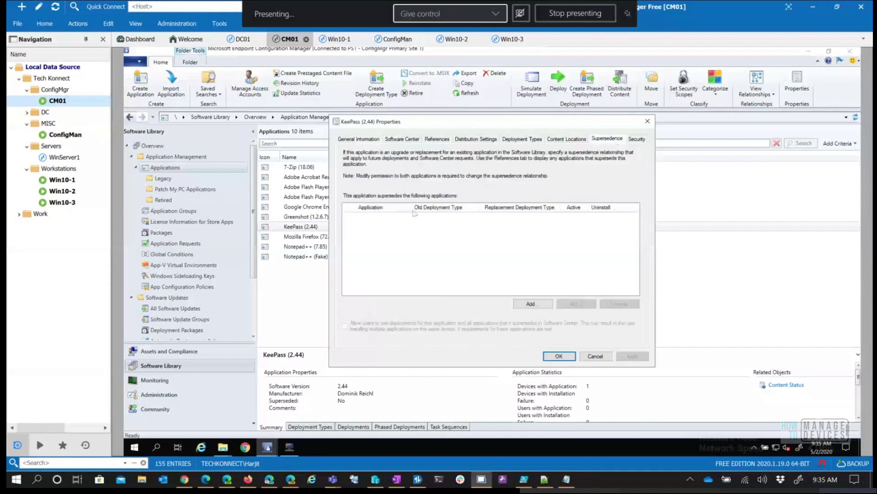
left_click(522, 305)
left_click(594, 172)
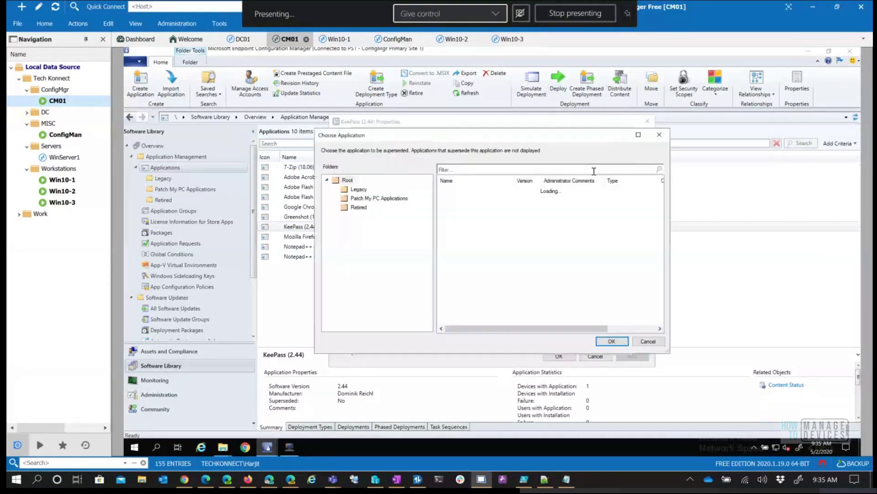
left_click(360, 189)
left_click(461, 229)
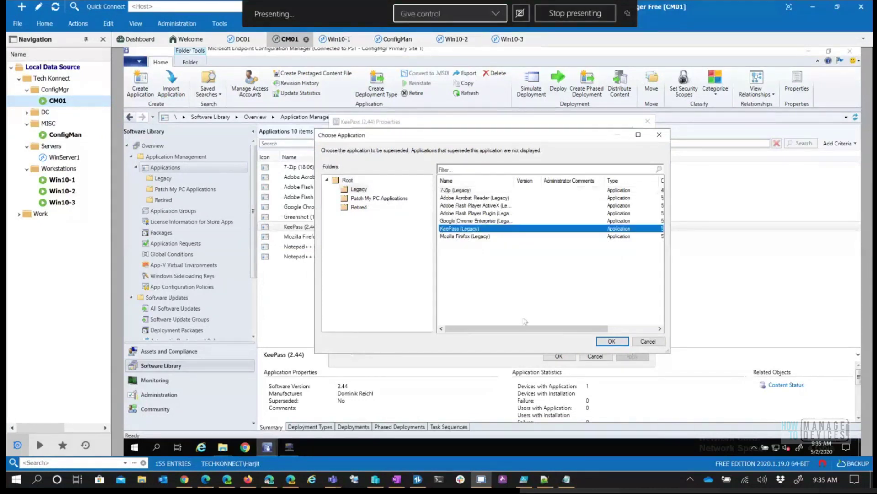
left_click(611, 341)
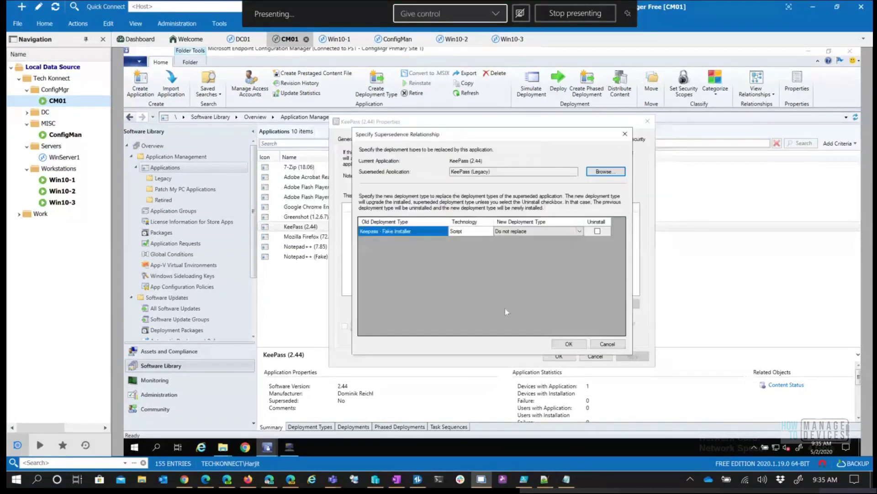
Step: Choose Keepass - Script as the new deployment type replacing Keepass - Fake Installer and save the supersedence
left_click(578, 233)
left_click(579, 232)
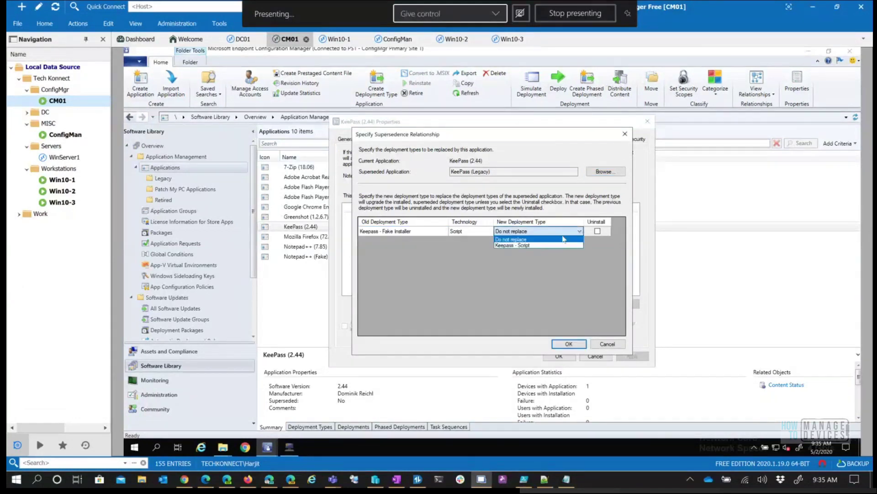
left_click(575, 344)
left_click(566, 355)
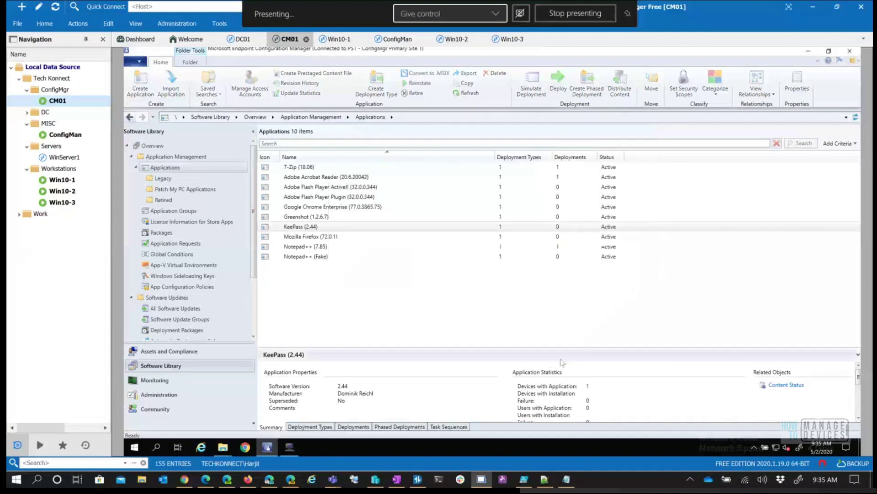
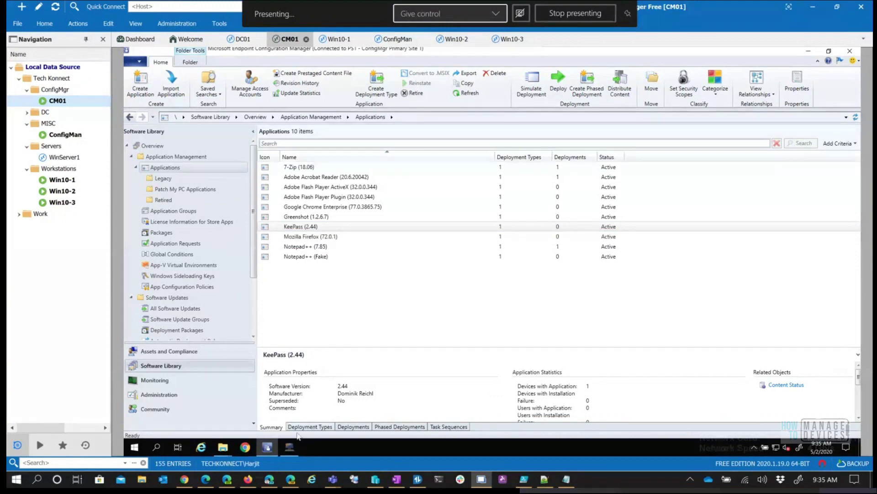
Step: Update the content of KeePass (2.44)'s Keepass - Script deployment type on the distribution points
left_click(310, 426)
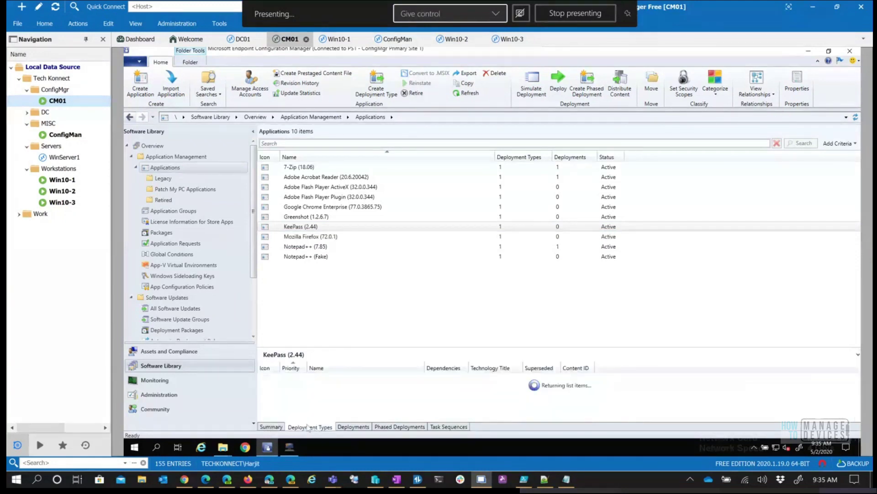
left_click(317, 378)
right_click(318, 379)
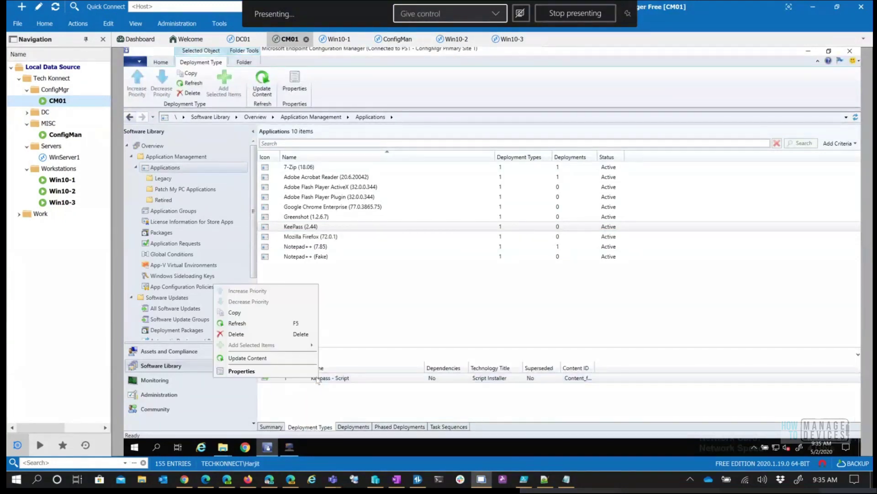
left_click(263, 359)
left_click(513, 287)
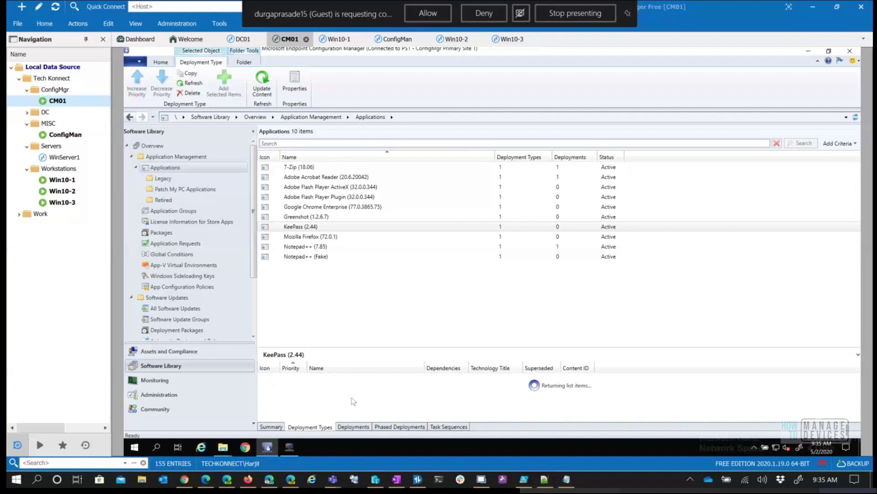
left_click(338, 392)
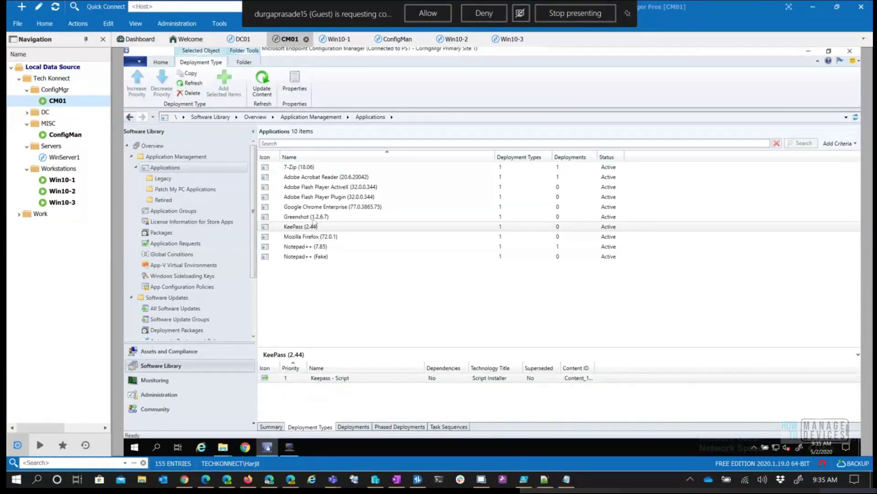
Step: Update the content of Notepad++ (7.85)'s Notepad++ deployment type
left_click(311, 247)
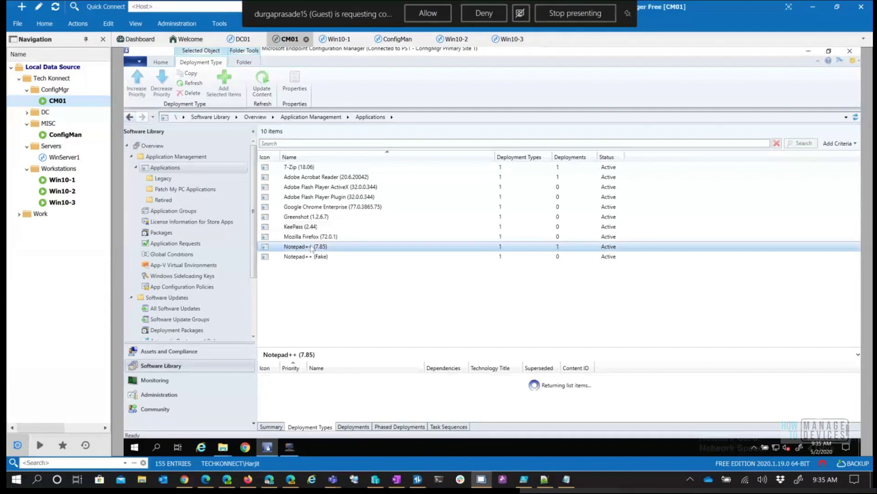
left_click(325, 379)
right_click(325, 380)
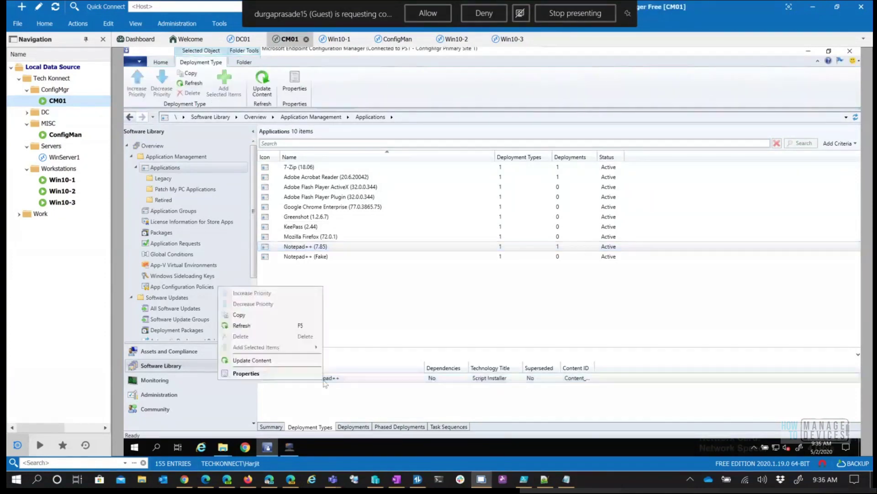
left_click(253, 360)
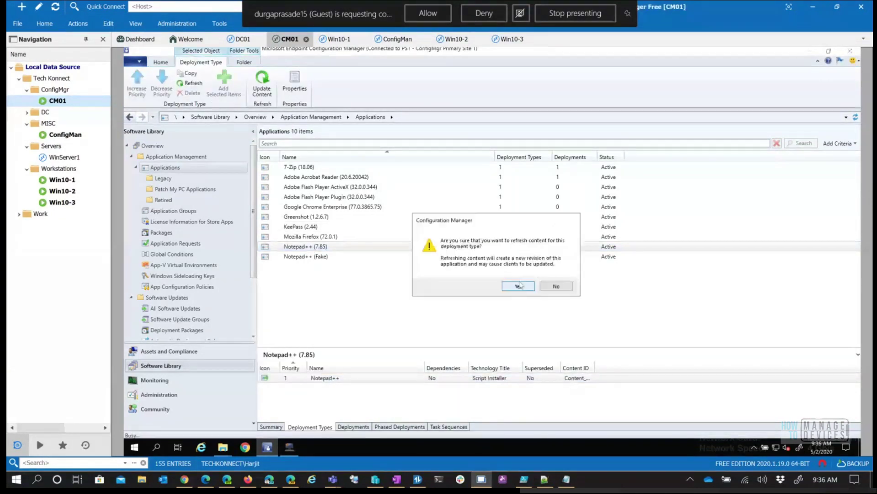
left_click(506, 287)
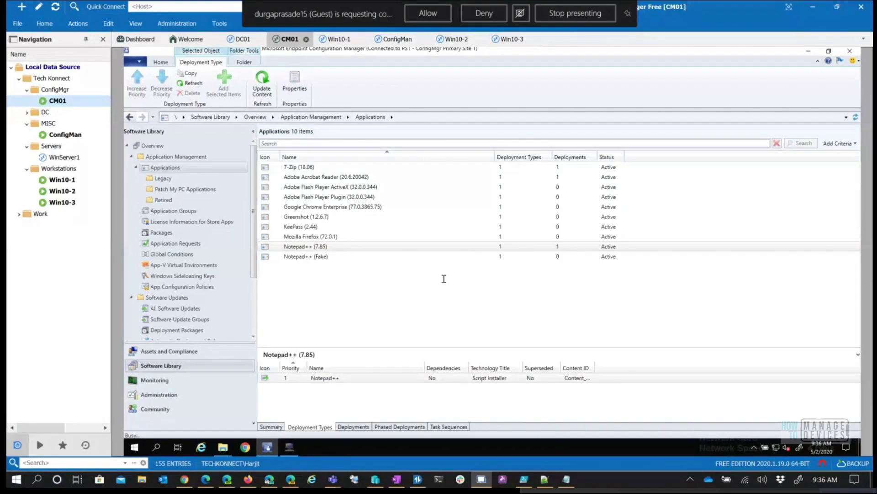
Step: Start a deployment of KeePass (2.44) and target the device collection All Desktop and Server Clients
left_click(311, 227)
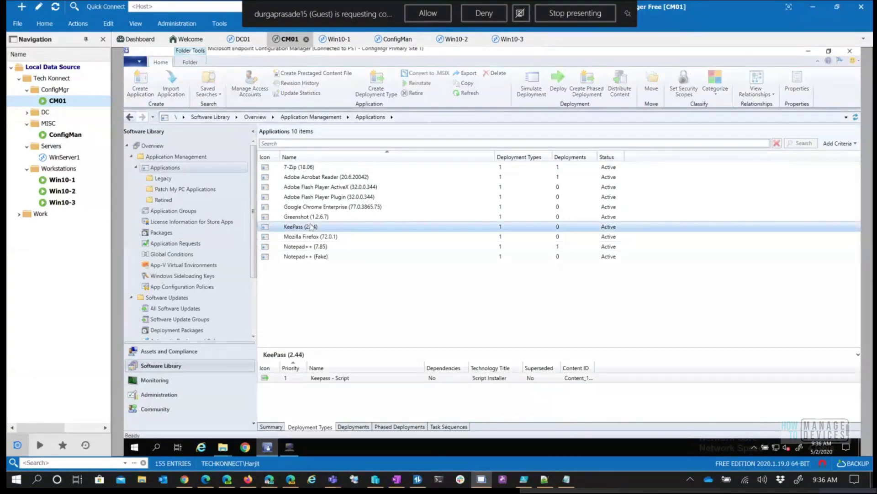
left_click(361, 428)
right_click(315, 227)
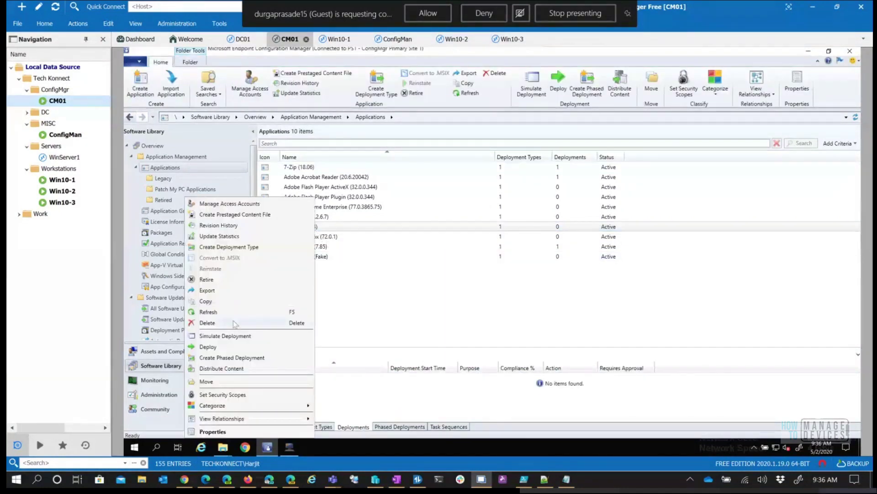
left_click(222, 347)
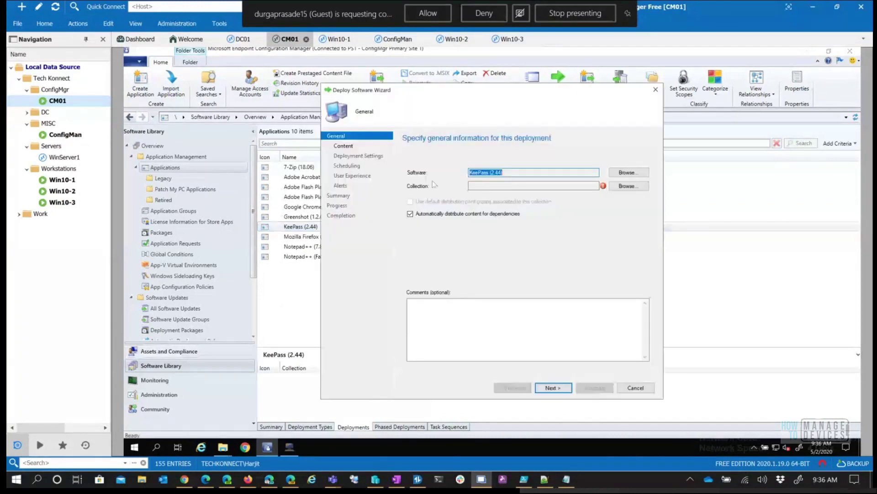
left_click(614, 188)
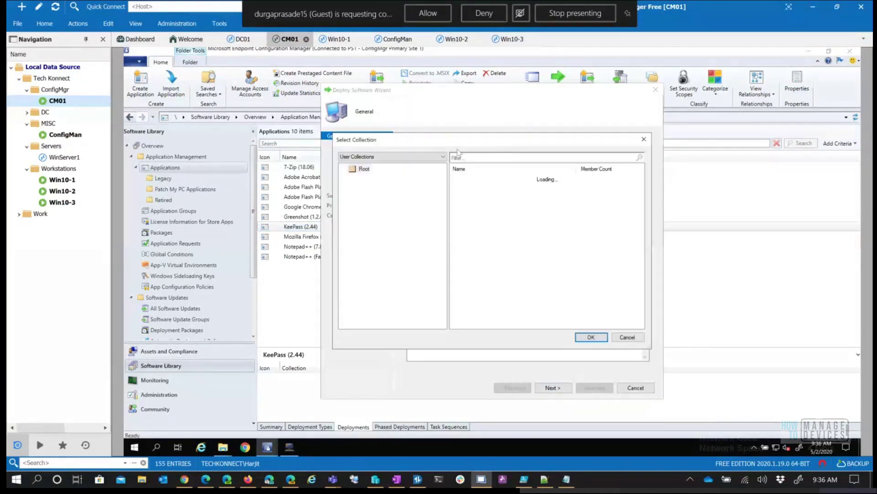
left_click(419, 157)
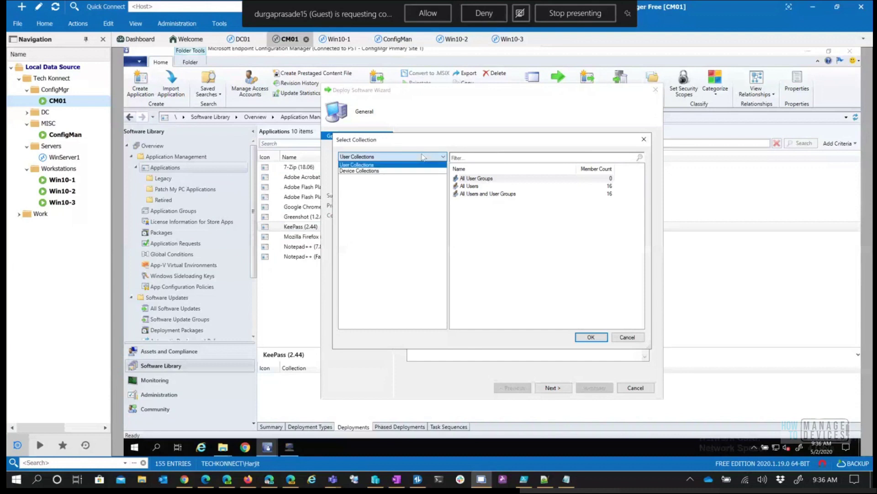
left_click(391, 172)
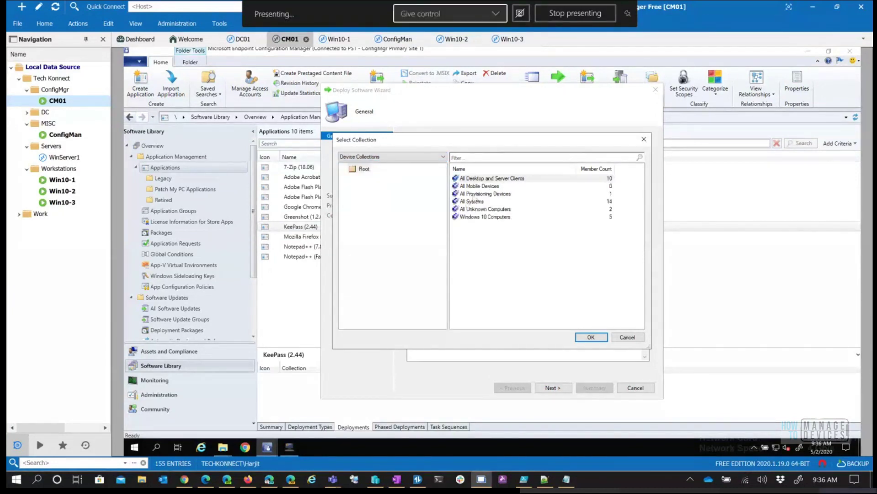
left_click(502, 179)
left_click(594, 338)
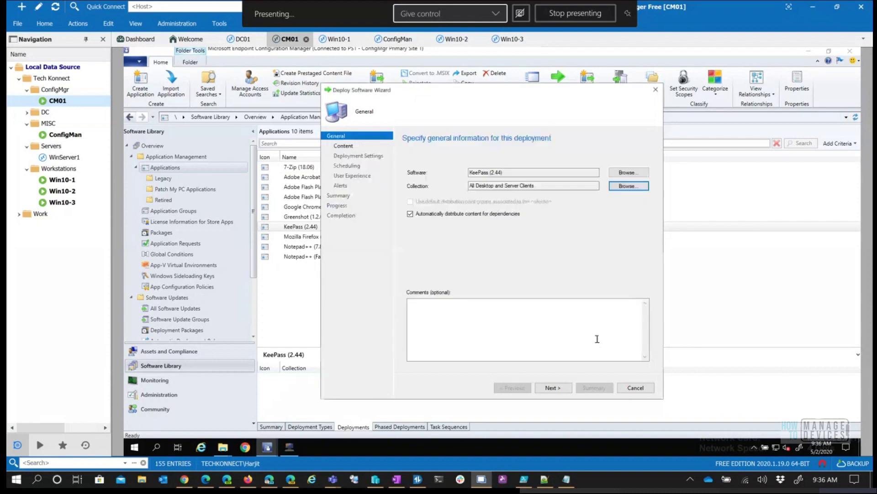
Step: Keep the Available install purpose, allow end users to attempt repair, and enable automatic upgrade of superseded versions
left_click(553, 388)
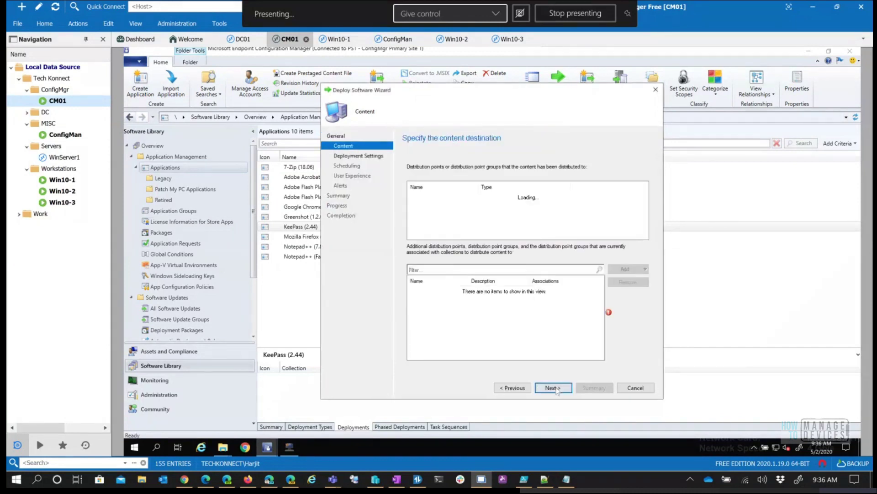
left_click(553, 387)
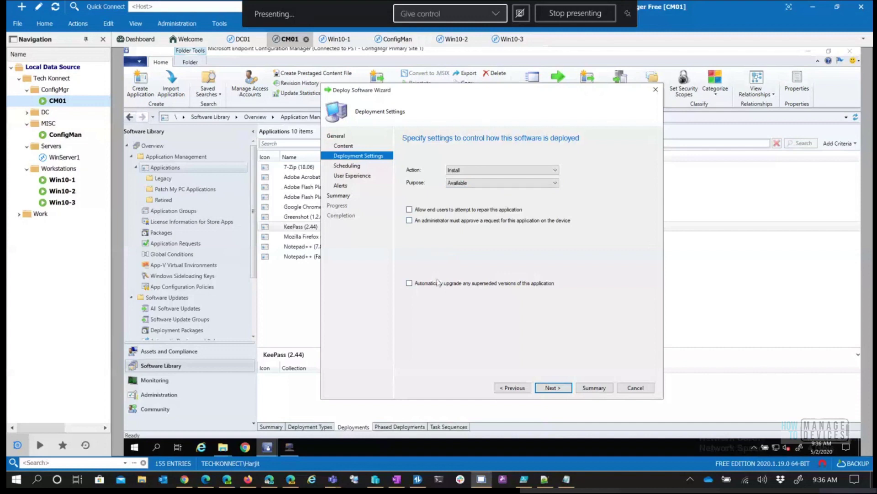
left_click(435, 211)
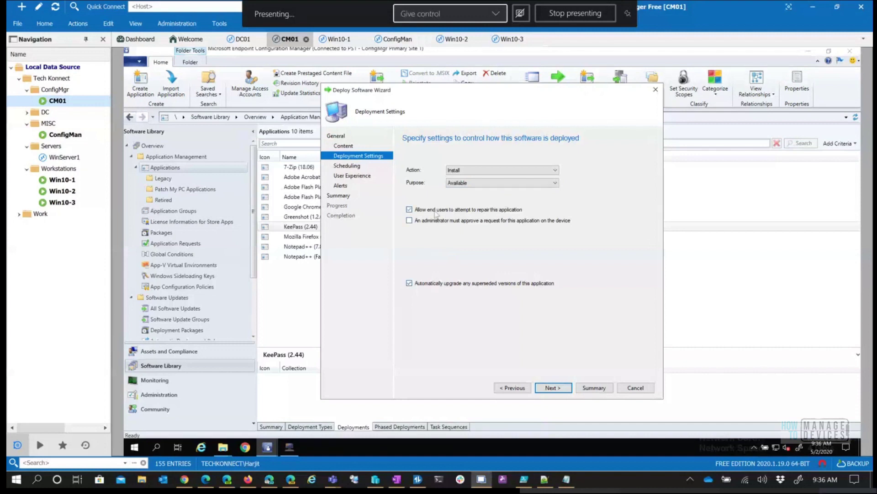
left_click(554, 386)
Step: Schedule the application to be available on 5/2/2020 at 9:30 AM, based on client local time
left_click(450, 221)
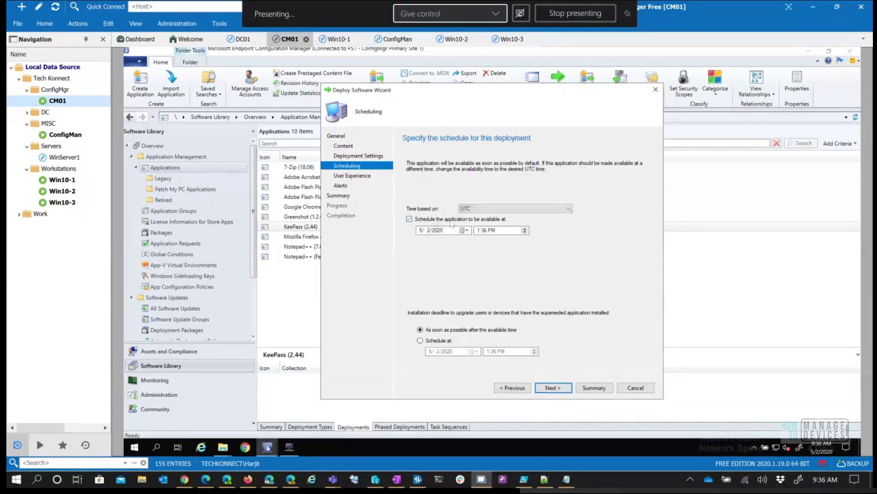
left_click(485, 208)
left_click(477, 217)
left_click(492, 230)
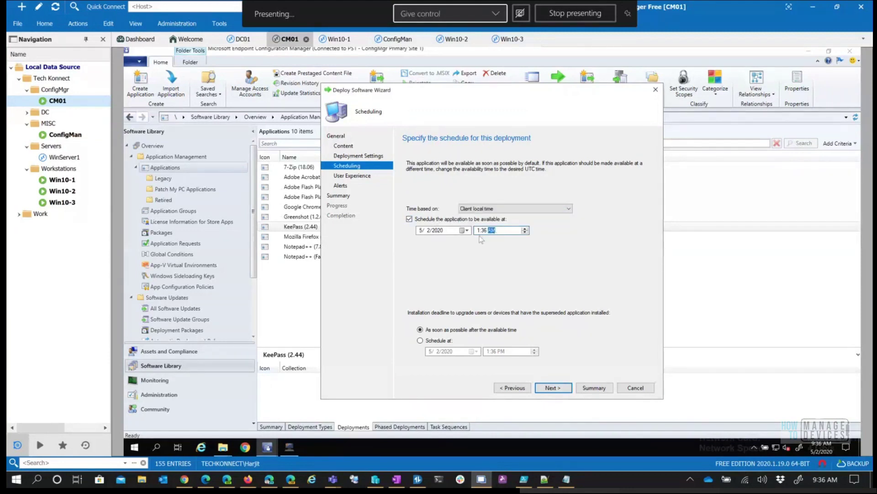
left_click(480, 233)
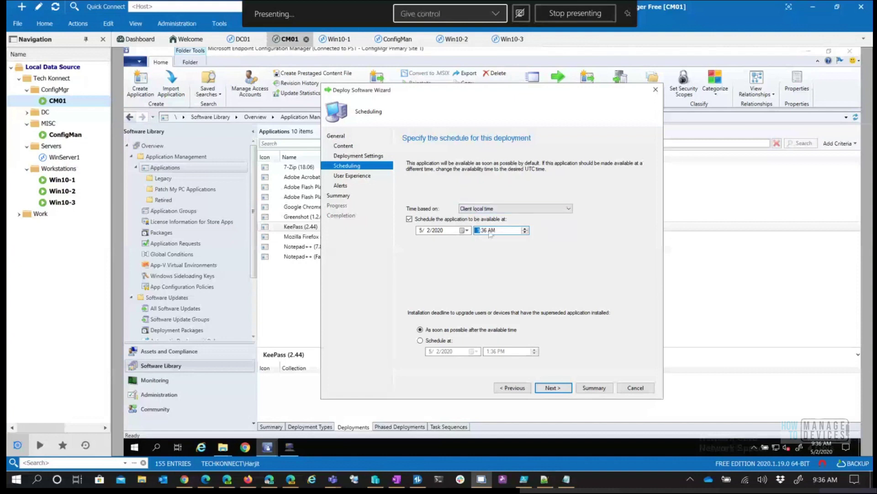
type("9")
Step: Schedule the superseded-application upgrade deadline for 5/2/2020, setting its hour to 9 and its period to AM
left_click(449, 343)
left_click(495, 352)
left_click(489, 352)
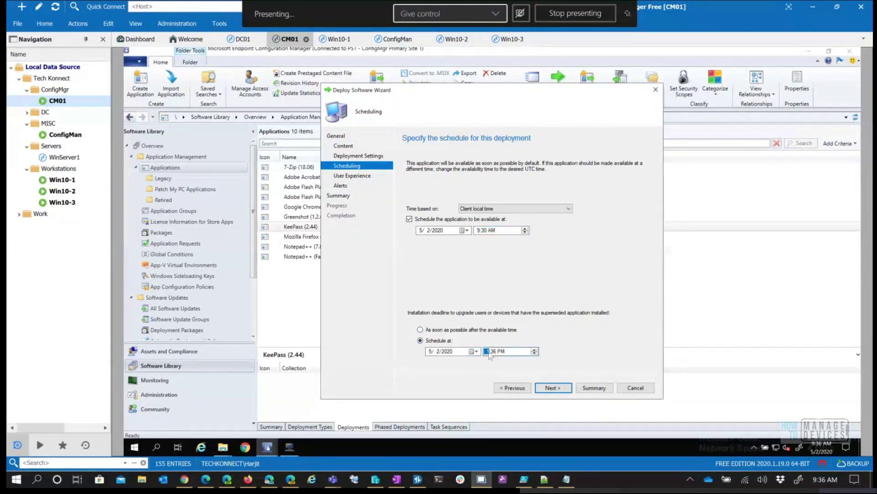
type("9")
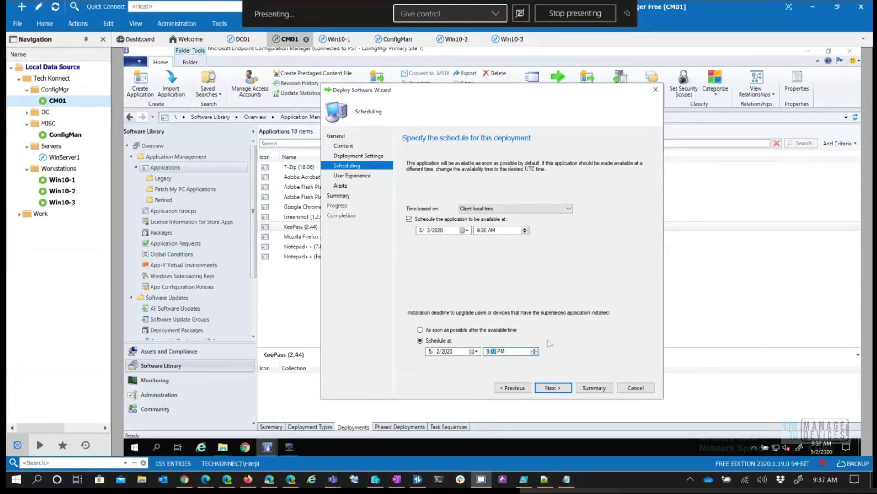
left_click(501, 351)
key("Down")
Step: Accept the default user experience and alert settings, then complete the KeePass (2.44) deployment and close the wizard
left_click(553, 388)
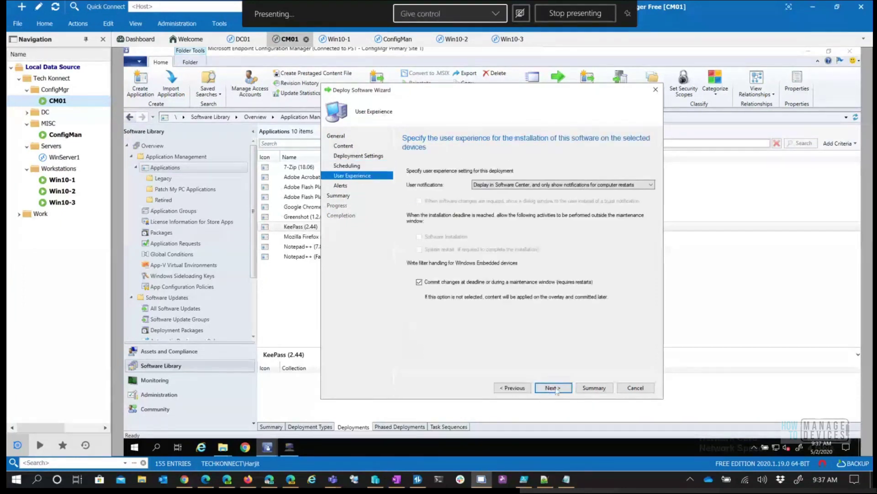
left_click(553, 387)
left_click(553, 388)
left_click(553, 388)
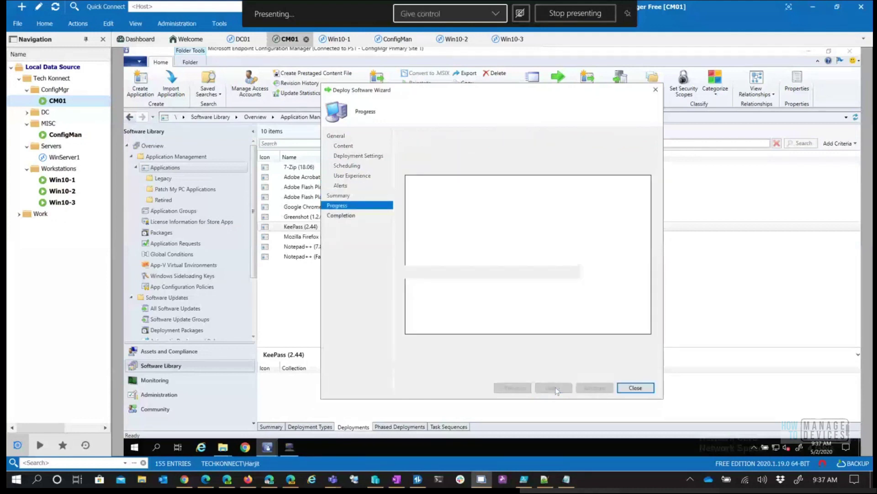
left_click(635, 387)
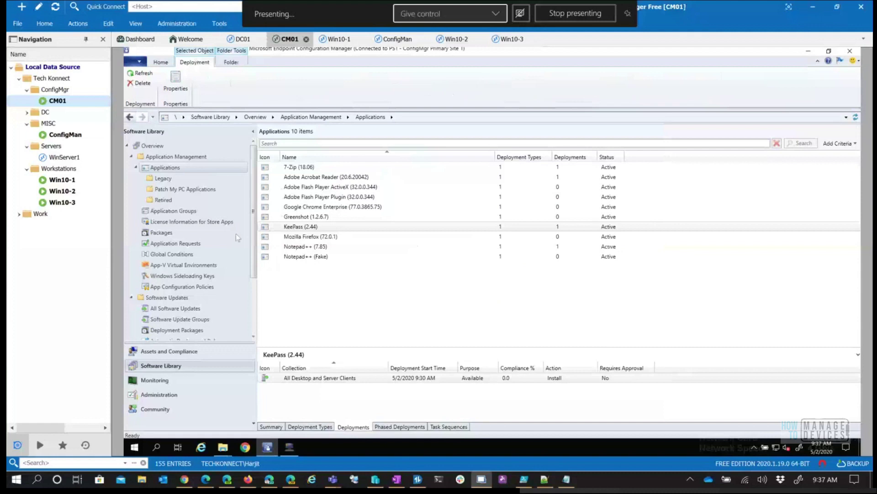
Step: Compare the Notepad++ (7.85) details in Software Center on Win10-1 and Win10-2, ending at Win10-1's application list
left_click(67, 183)
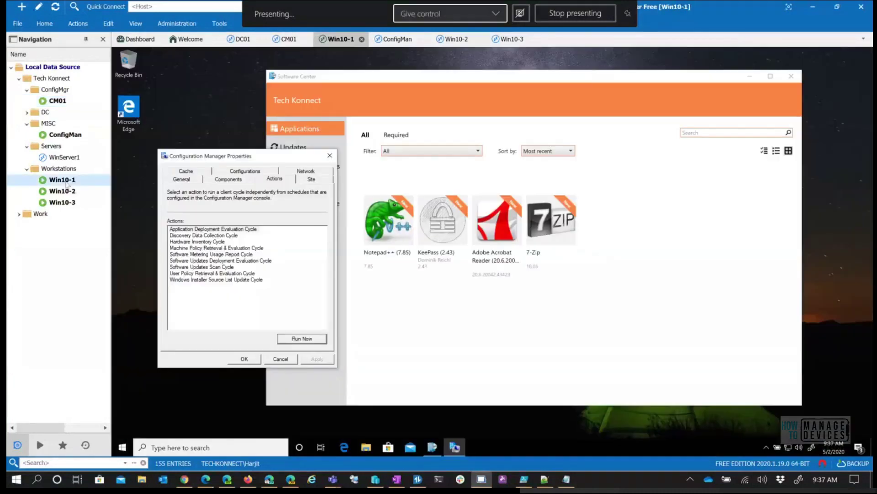
left_click(372, 229)
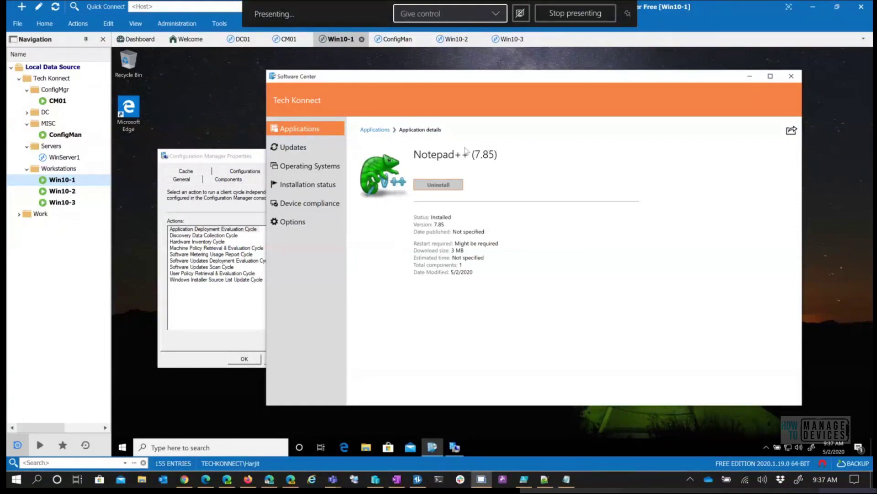
left_click(62, 192)
left_click(341, 221)
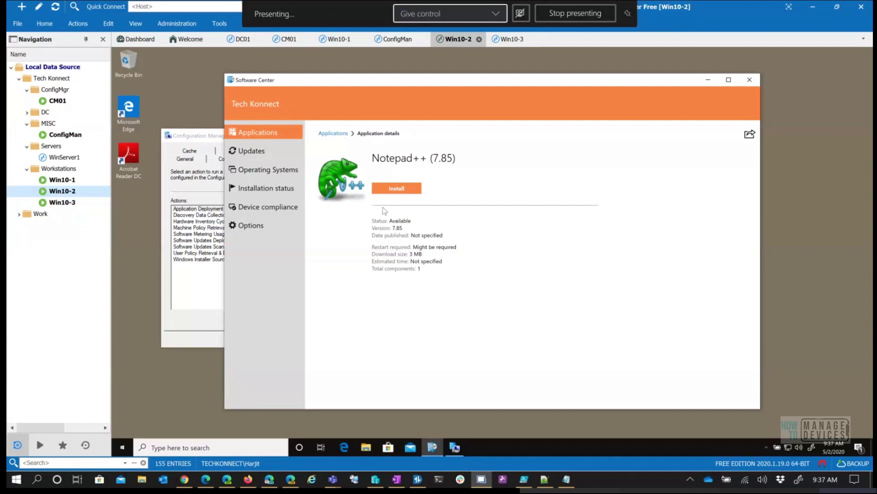
left_click(71, 181)
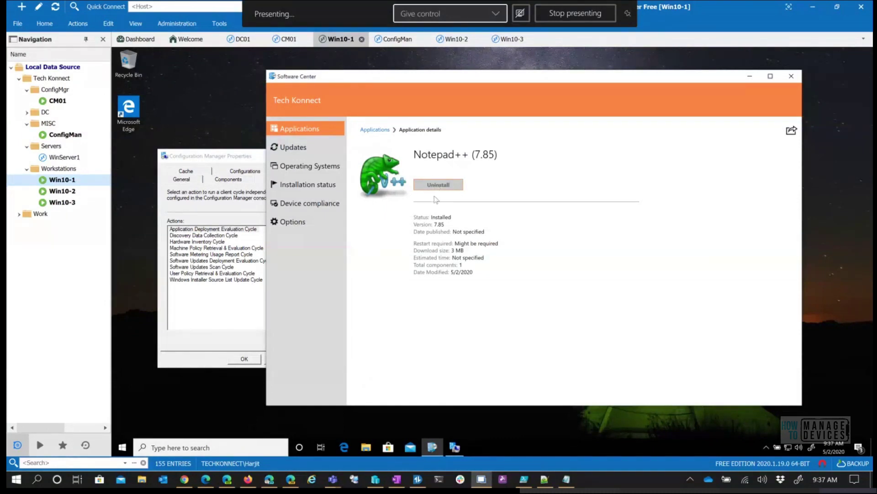
left_click(306, 136)
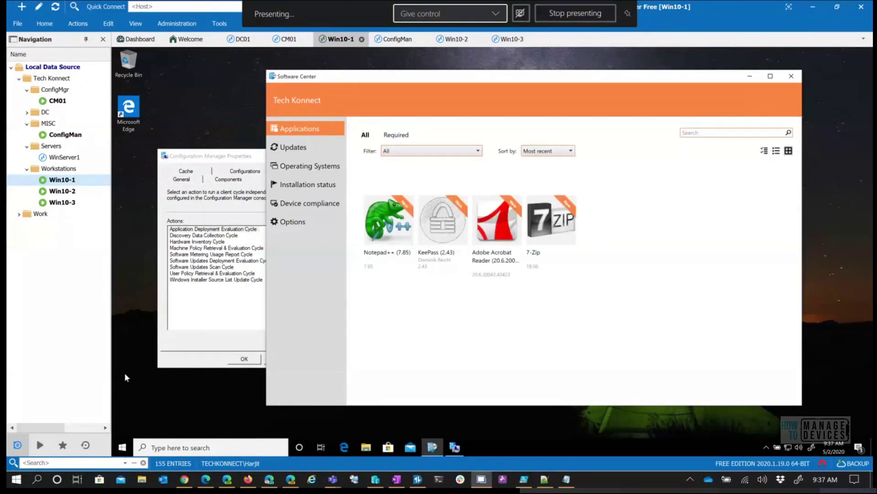
Step: Browse to the C:\Program Files (x86)\Notepad++ folder on Win10-1
left_click(122, 448)
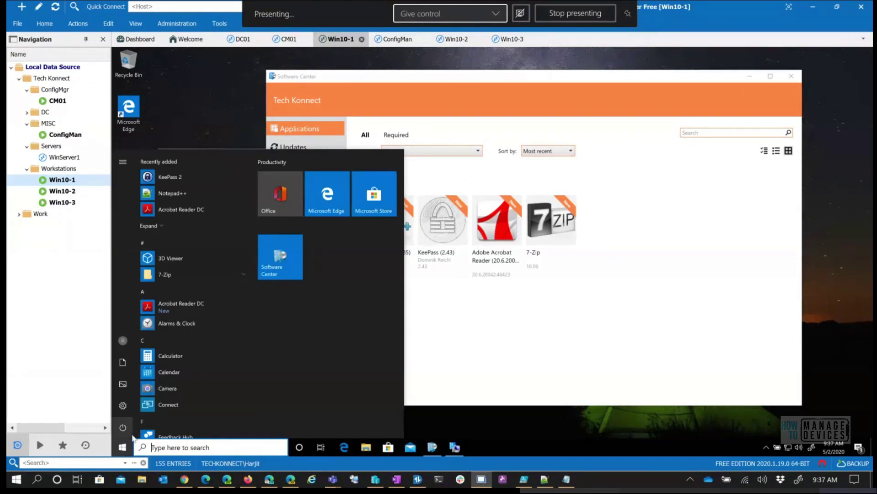
left_click(366, 448)
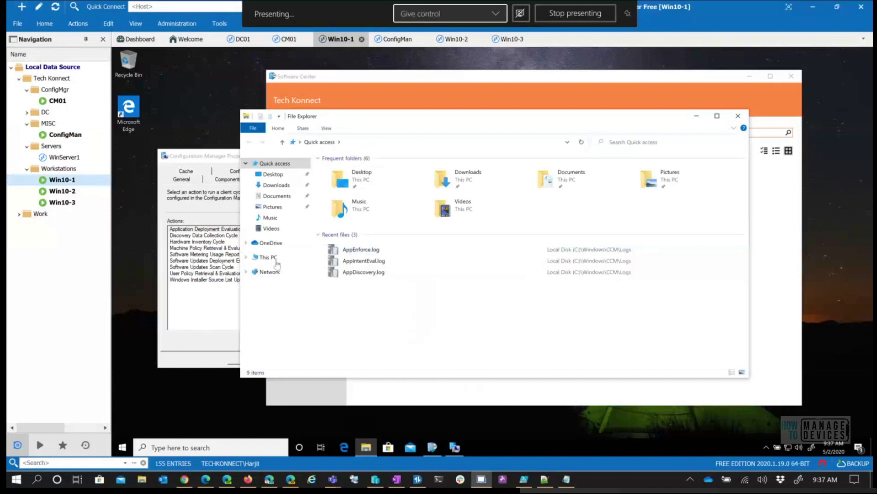
left_click(274, 258)
double_click(386, 262)
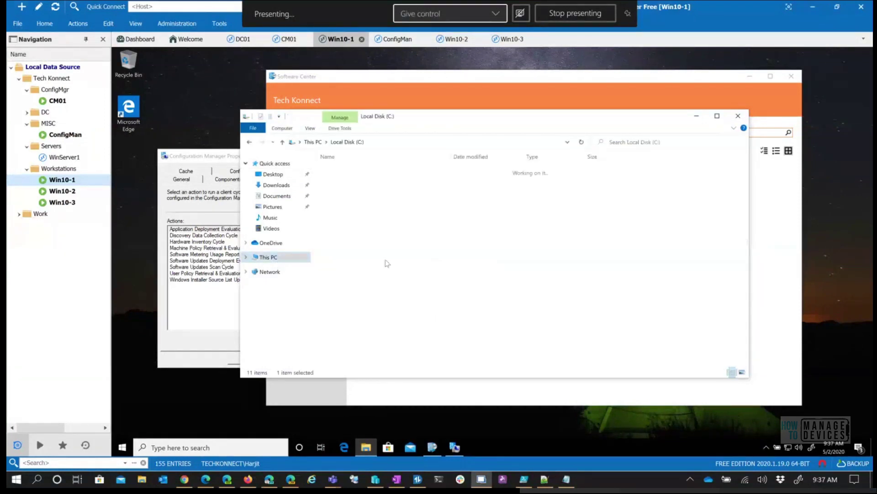
double_click(358, 190)
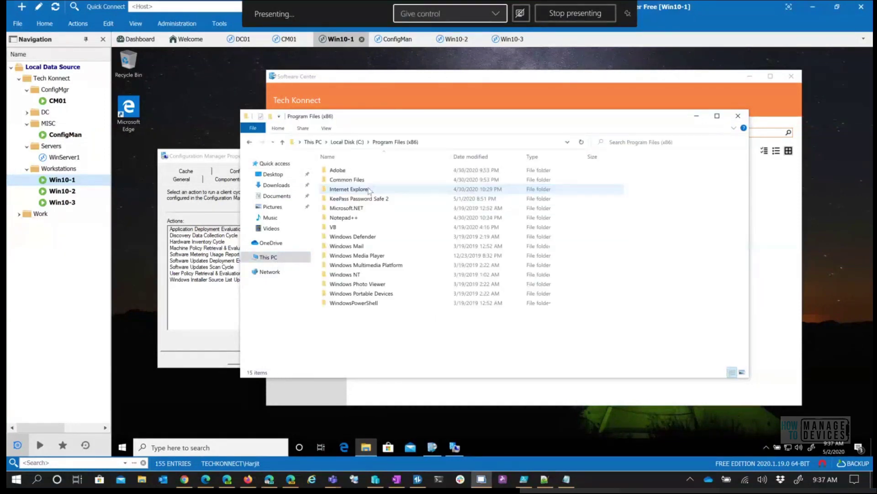
double_click(366, 217)
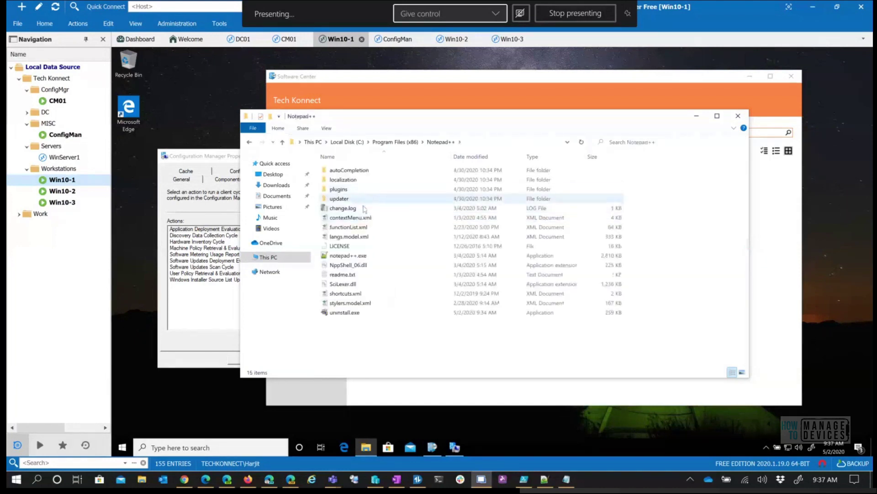
Step: Examine the file and product version in the details of notepad++.exe's properties
left_click(358, 257)
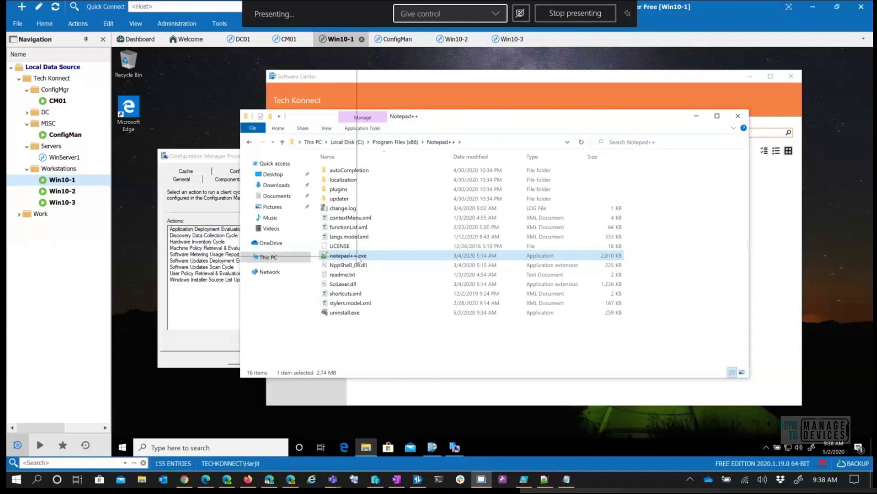
right_click(358, 257)
left_click(333, 251)
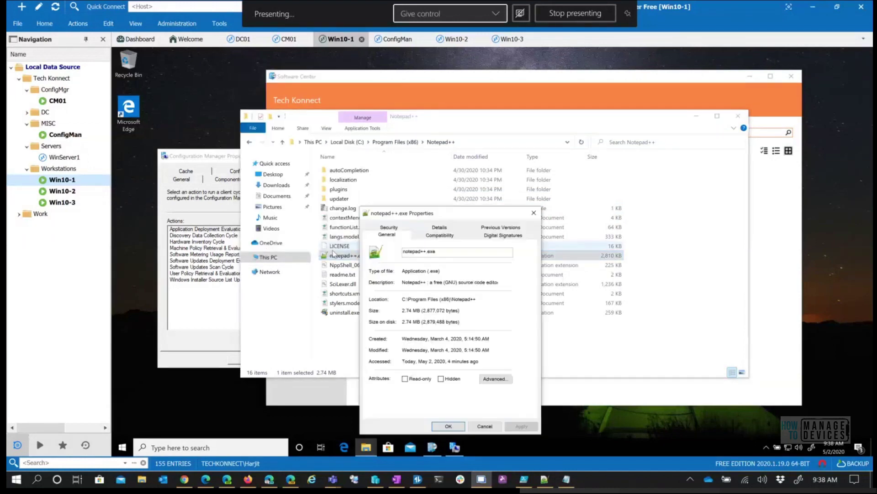
left_click(451, 233)
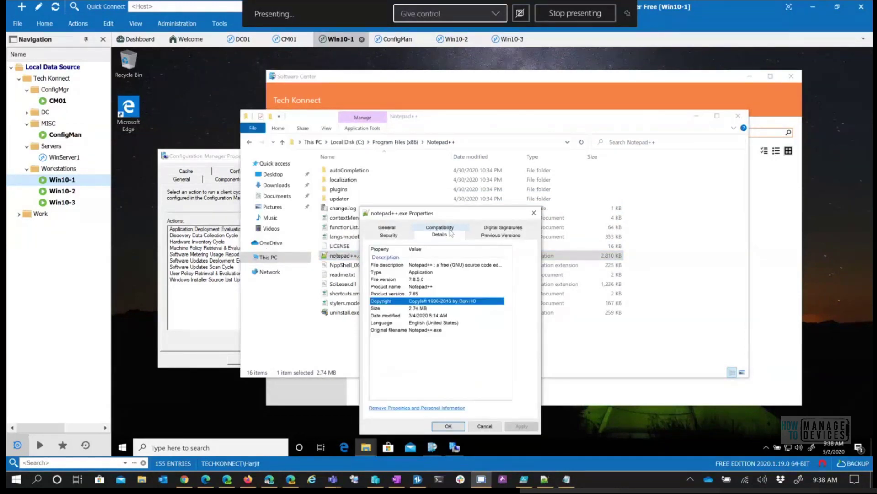
Step: Close the notepad++.exe properties and the Notepad++ folder, dismiss the Software Center error, and display Win10-1's application list
left_click(482, 425)
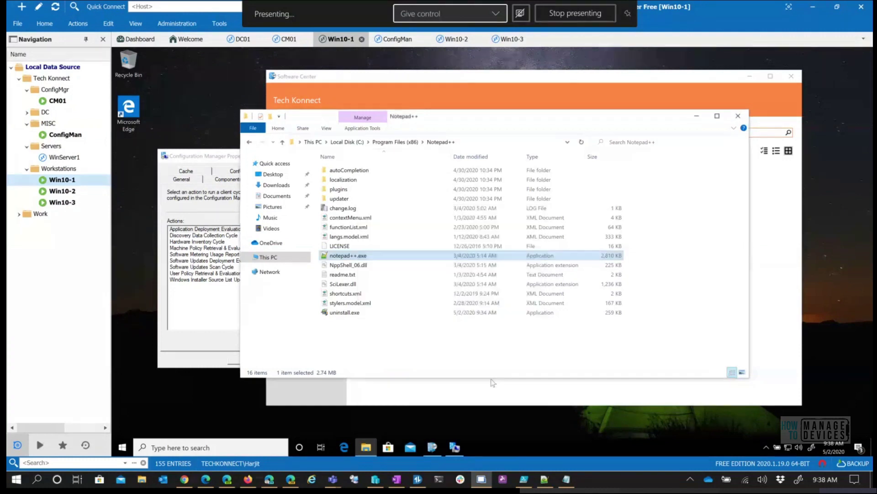
left_click(736, 117)
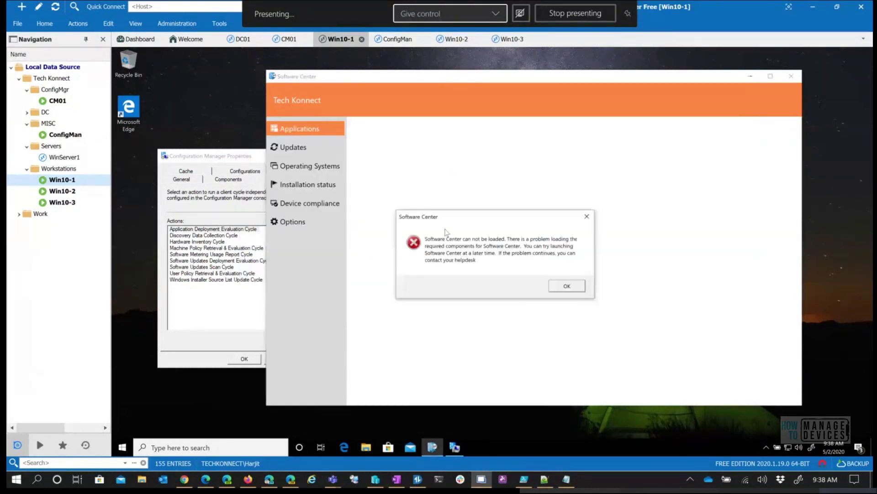
left_click(575, 287)
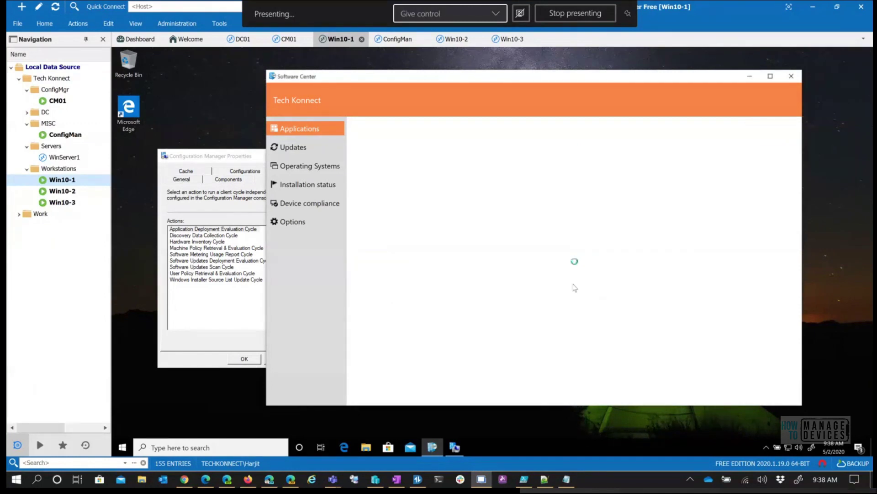
left_click(313, 132)
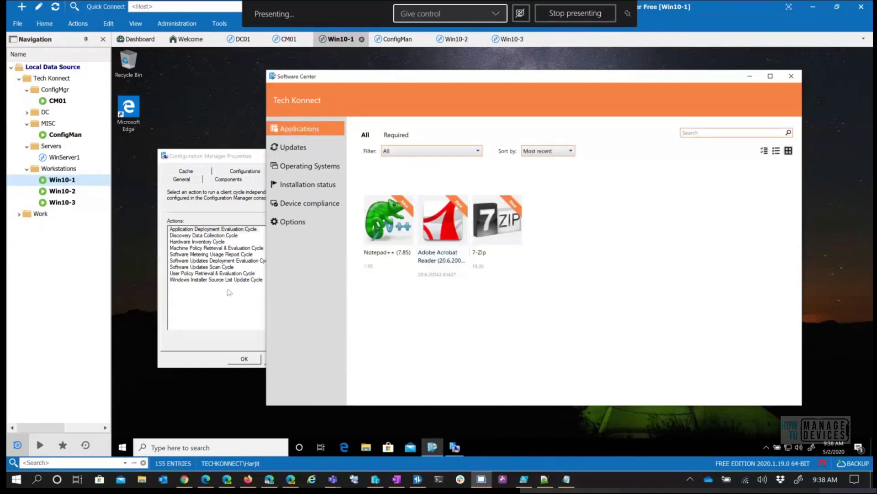
Step: Run the Application Deployment Evaluation Cycle on Win10-1
left_click(220, 231)
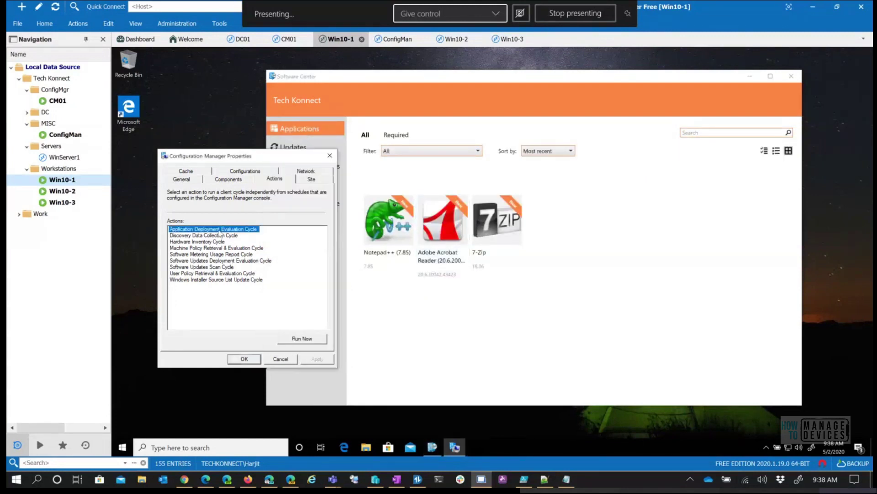
left_click(312, 338)
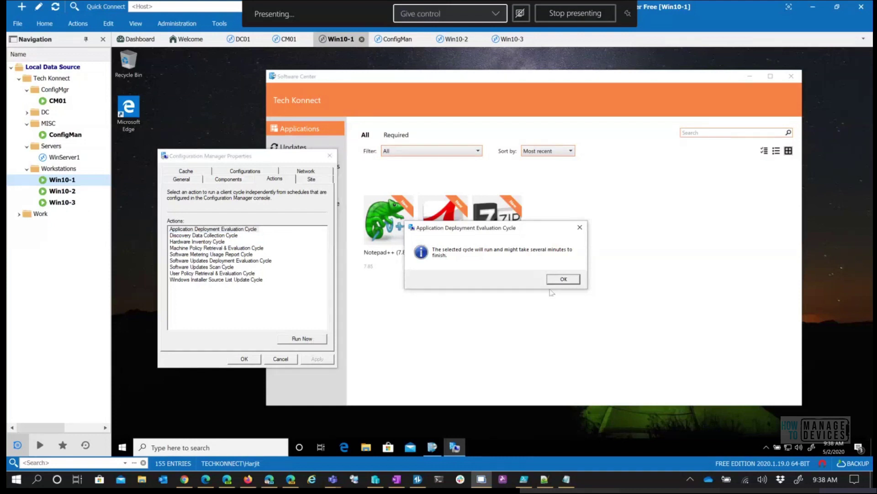
left_click(565, 280)
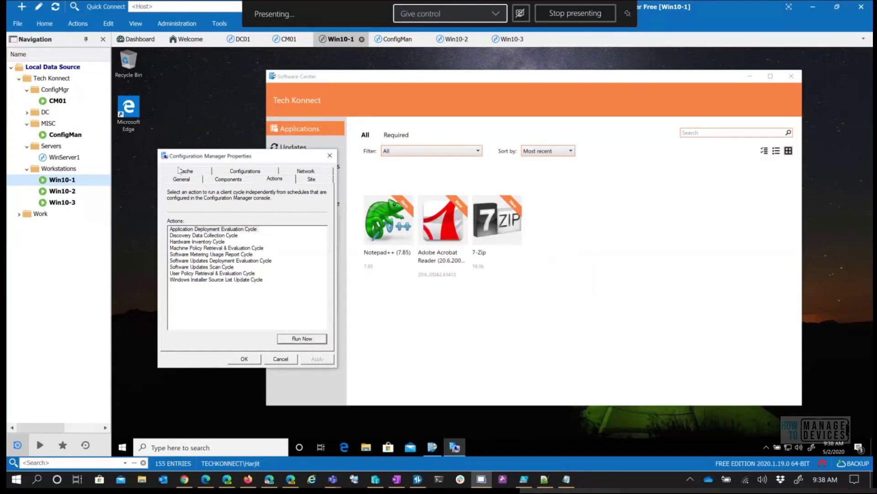
Step: Display the Software Center application list on Win10-2 and run the Application Deployment Evaluation Cycle there
left_click(63, 191)
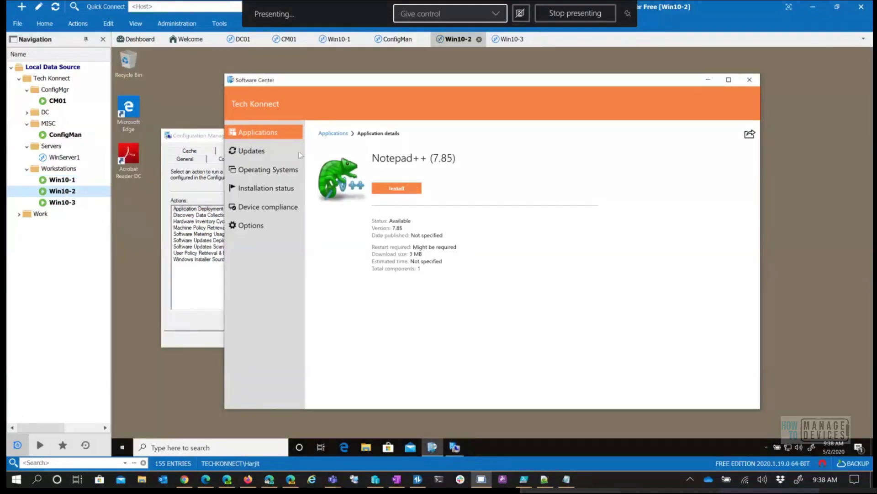
left_click(261, 136)
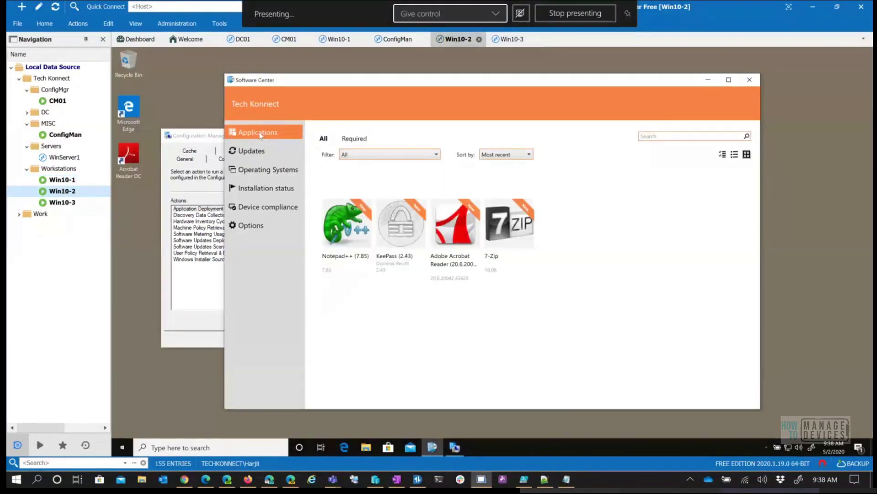
left_click(197, 240)
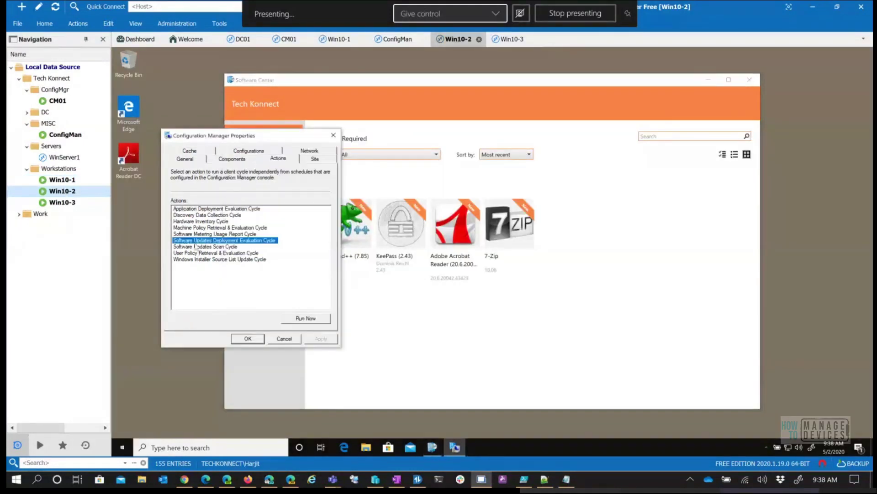
left_click(213, 228)
left_click(224, 209)
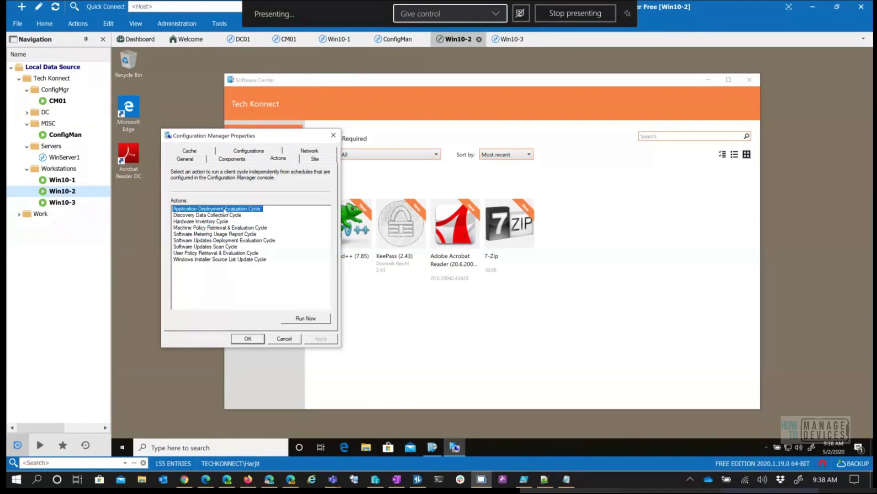
left_click(319, 319)
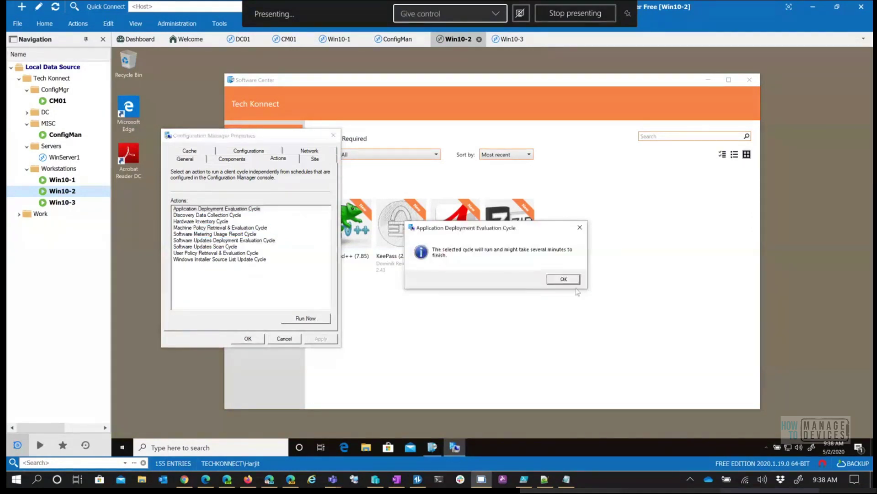
left_click(563, 280)
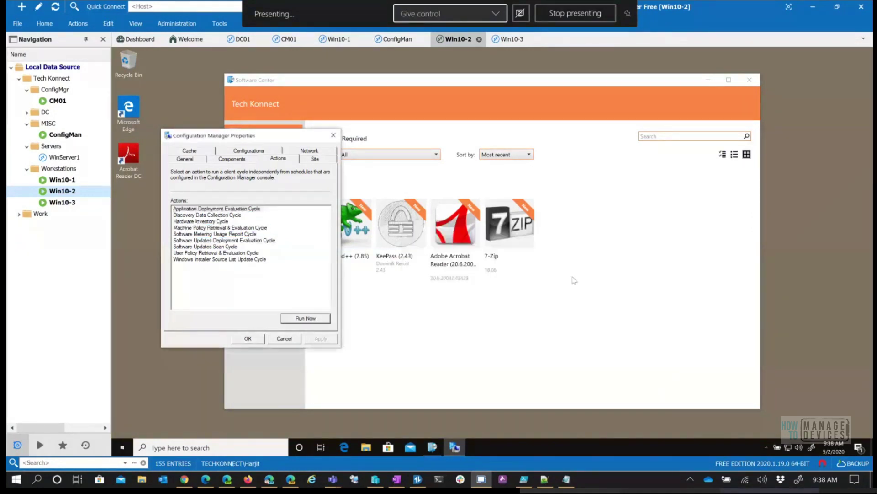
Step: View the Notepad++ (7.85) details on Win10-2 and reload its Software Center application list
left_click(598, 339)
left_click(344, 251)
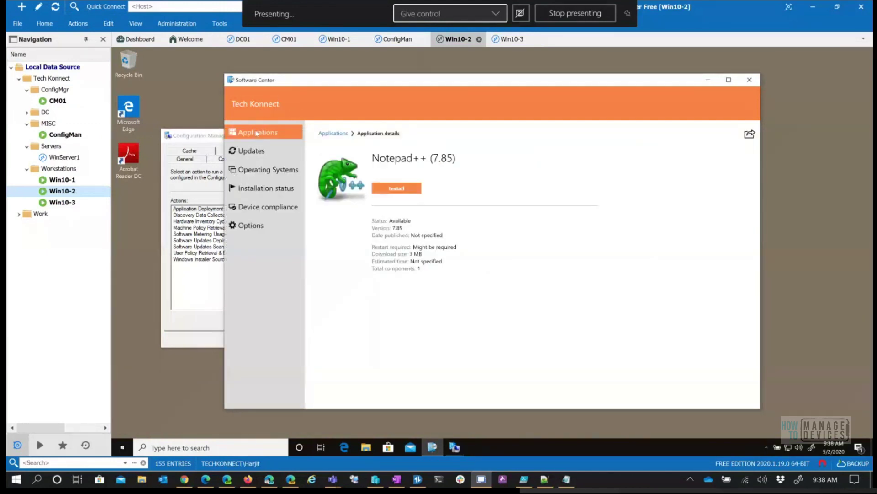
left_click(260, 149)
left_click(268, 138)
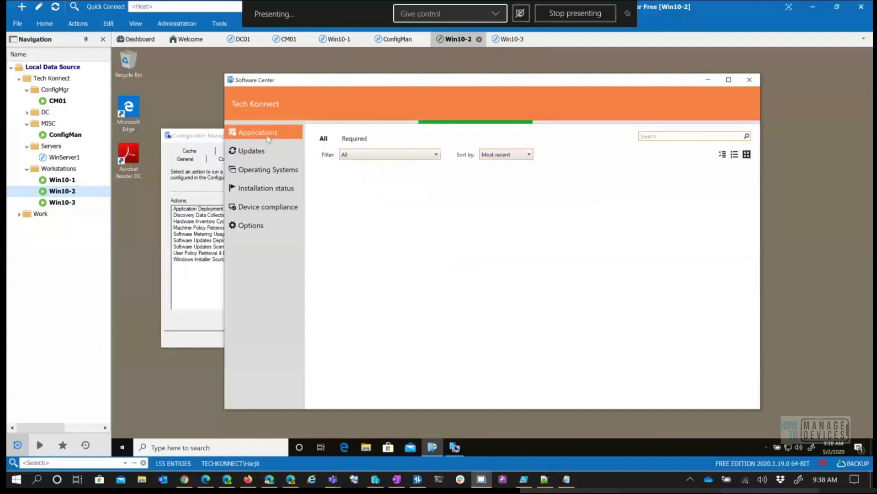
left_click(213, 136)
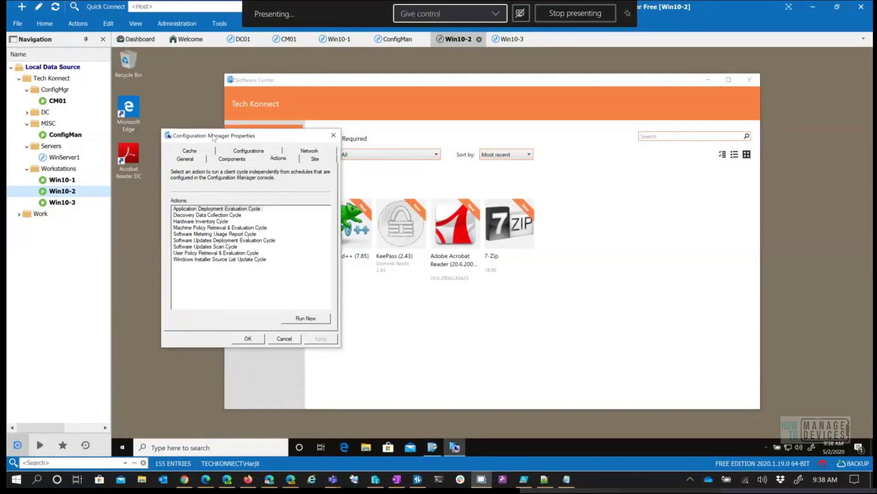
Step: Switch to Win10-1 and reload its Software Center application list
left_click(69, 180)
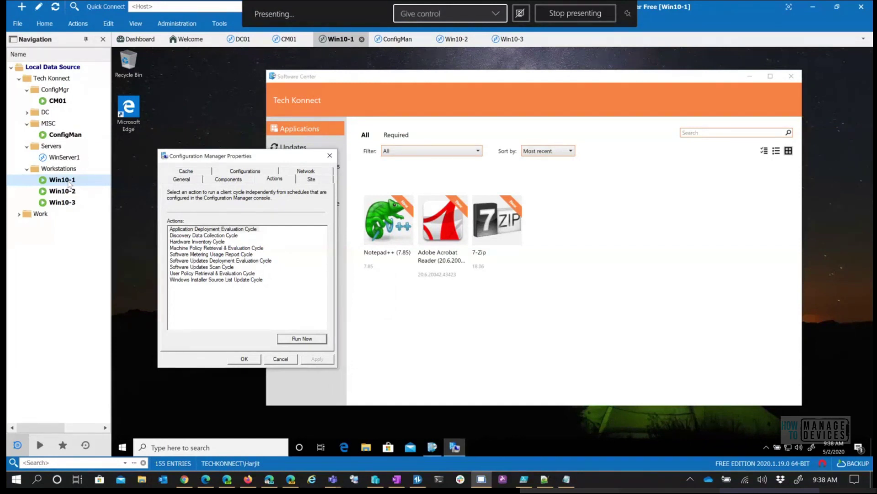
left_click(439, 98)
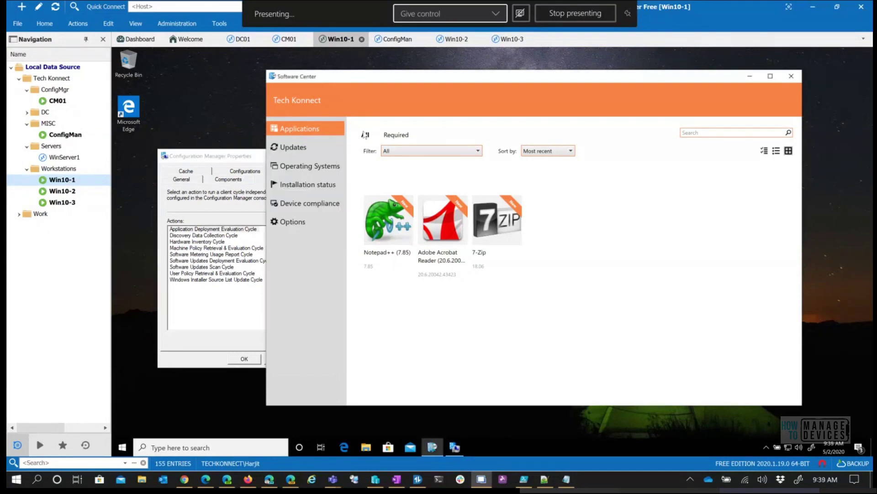
left_click(310, 149)
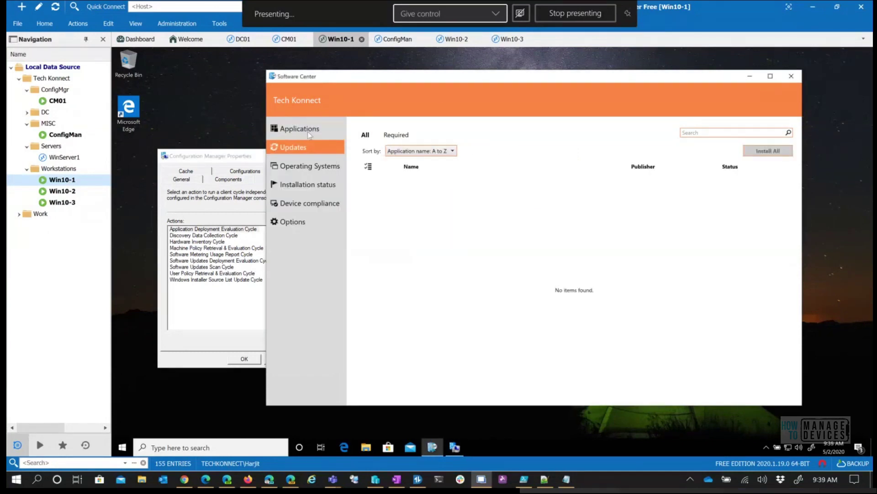
left_click(310, 131)
Step: Review the KeePass (2.44) and Notepad++ (7.85) deployments in the Configuration Manager console on CM01
left_click(60, 101)
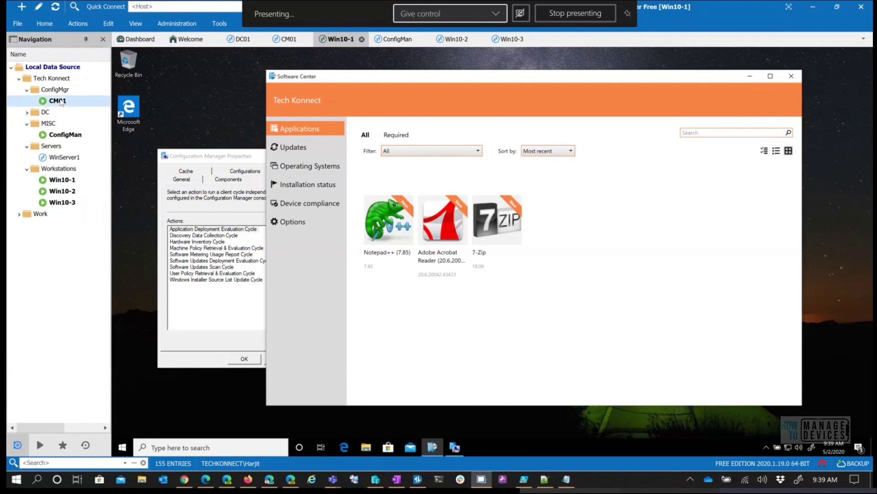
left_click(324, 228)
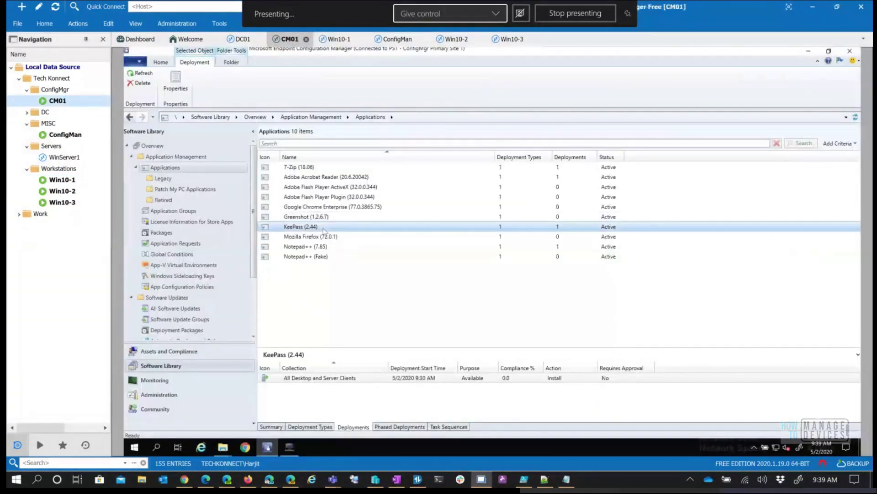
left_click(318, 247)
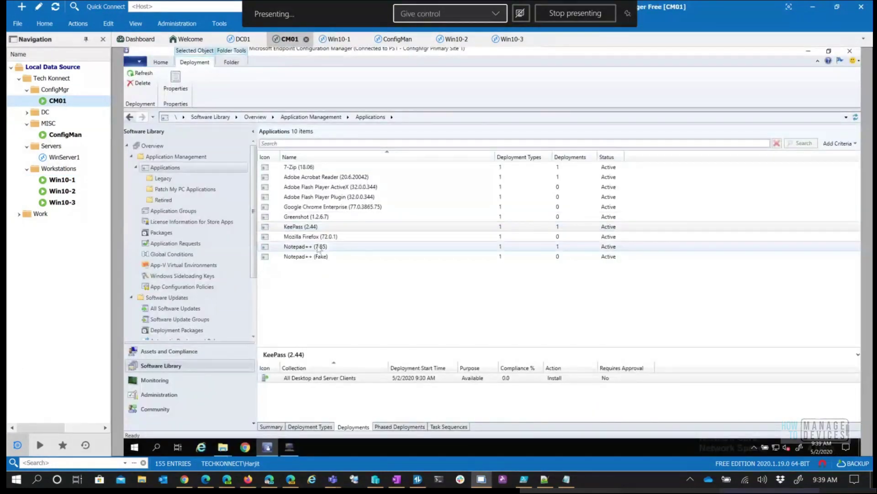
left_click(354, 379)
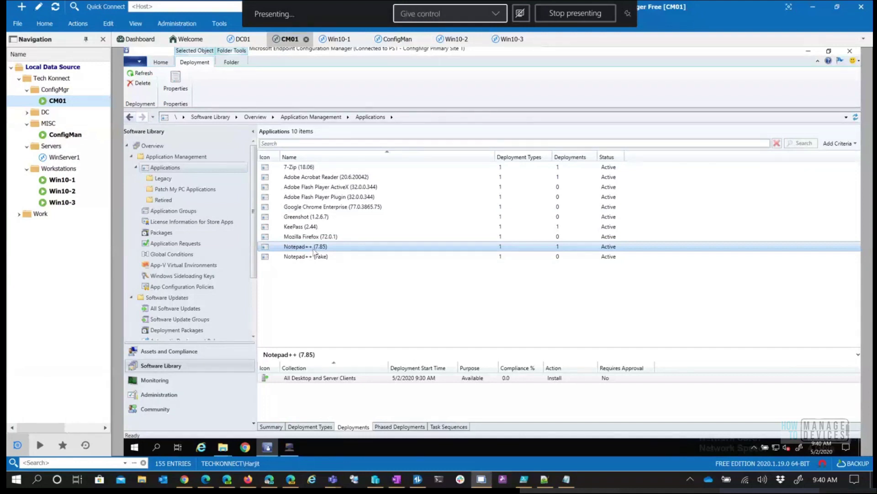
Step: Open the supersedence settings of Notepad++ (7.85) and select the superseded Notepad++ (Fake) entry
right_click(314, 251)
left_click(288, 284)
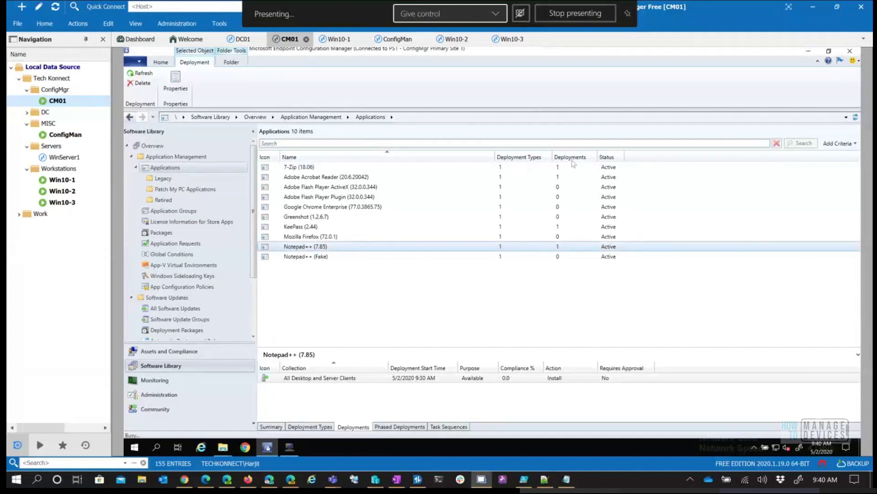
left_click(604, 138)
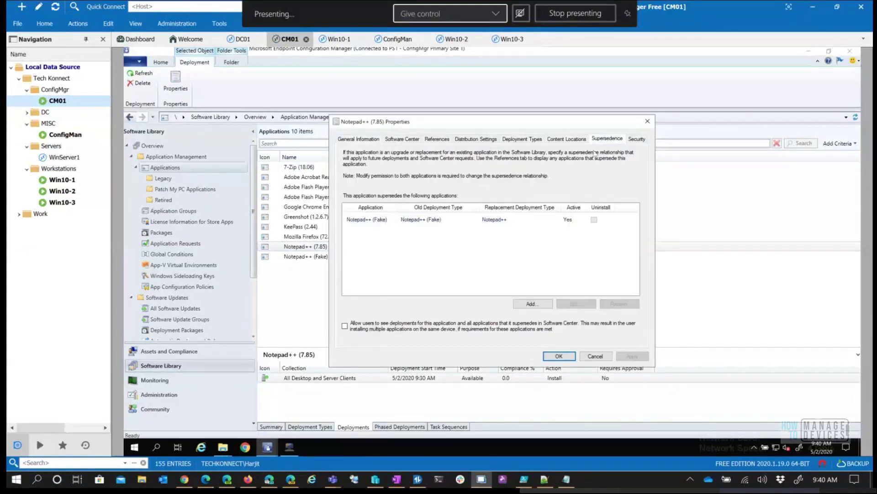
left_click(457, 219)
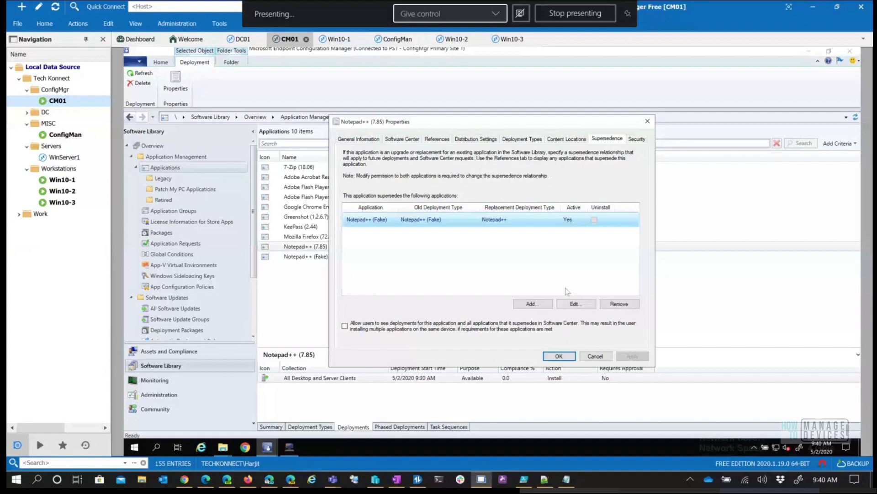
Step: Examine the supersedence relationship for Notepad++ (Fake), including its uninstall option, and close the Notepad++ (7.85) properties without changes
left_click(575, 303)
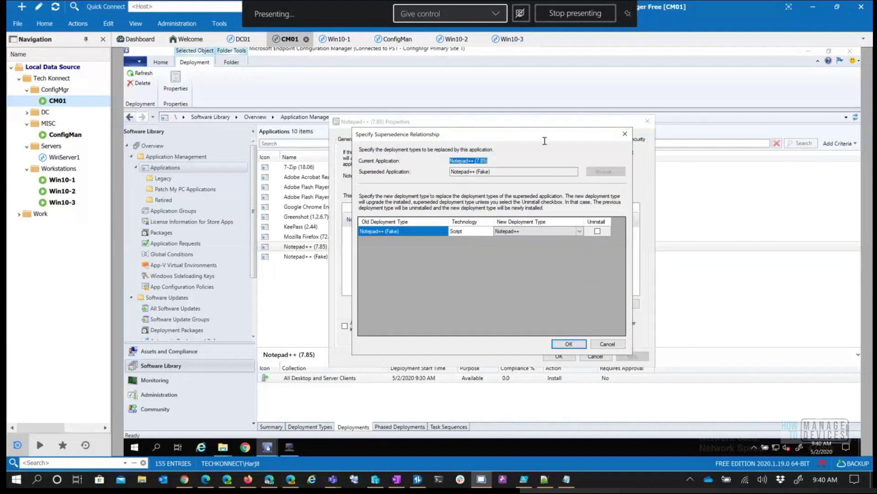
left_click_drag(538, 141, 498, 102)
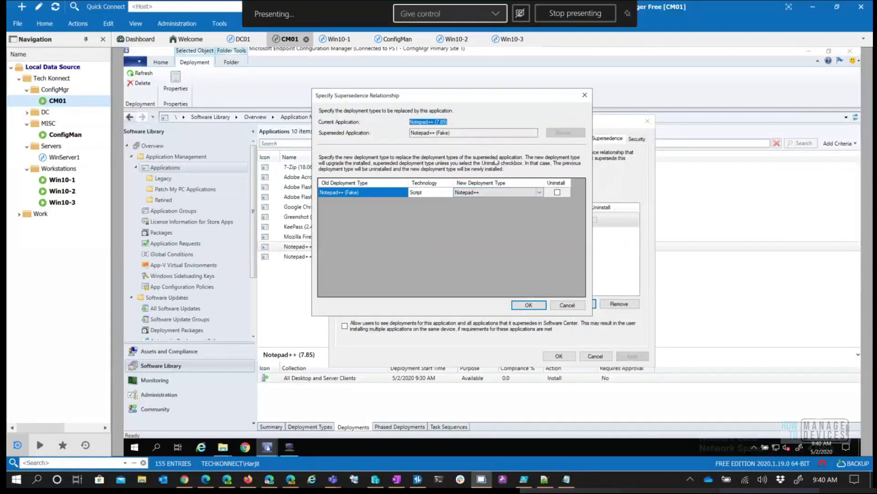
left_click(504, 123)
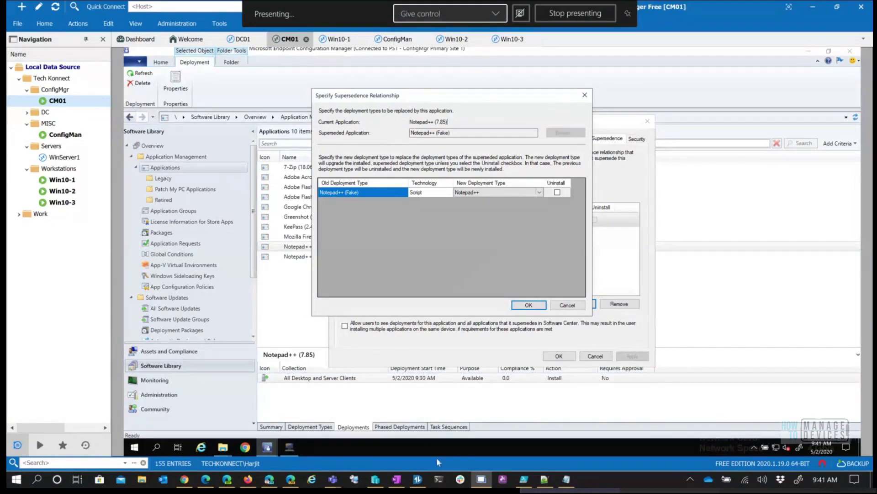
left_click(571, 306)
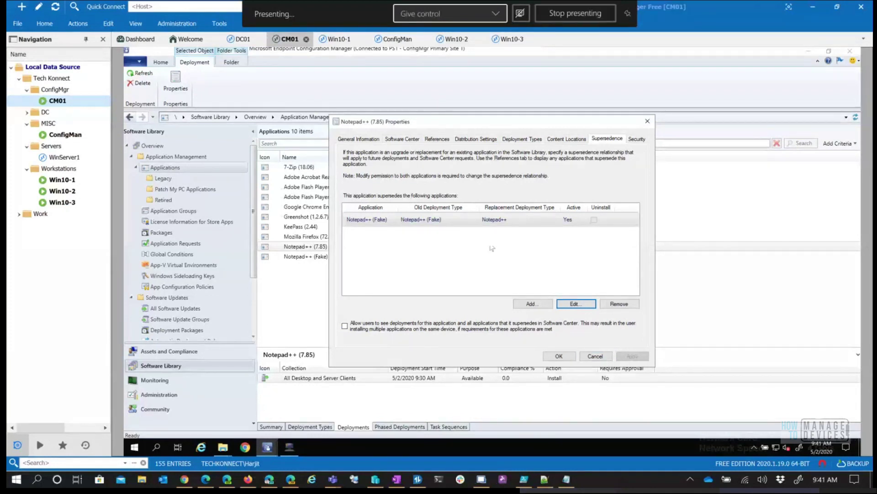
mouse_move(335, 481)
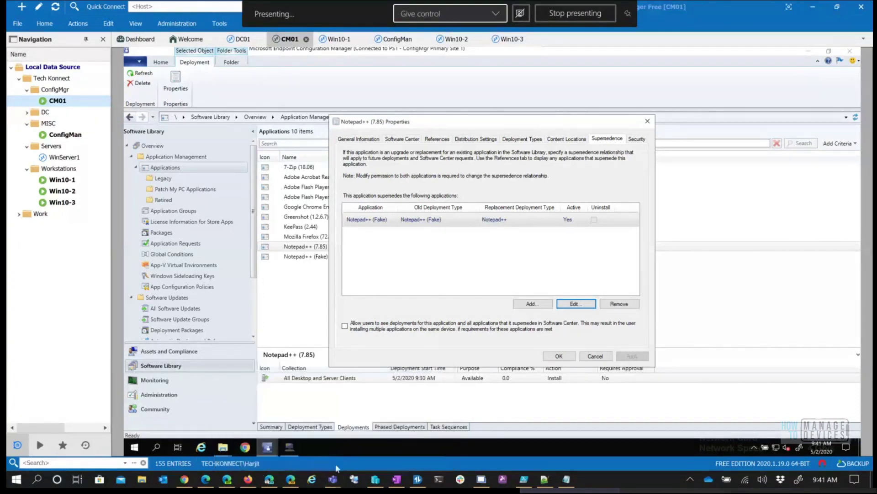
left_click(569, 15)
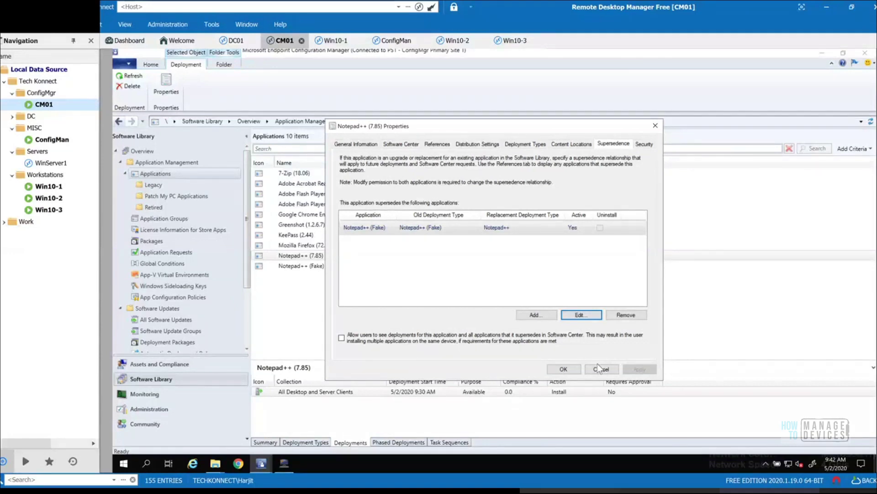
mouse_move(500, 124)
left_mouse_down()
mouse_move(517, 123)
mouse_move(507, 110)
left_mouse_up()
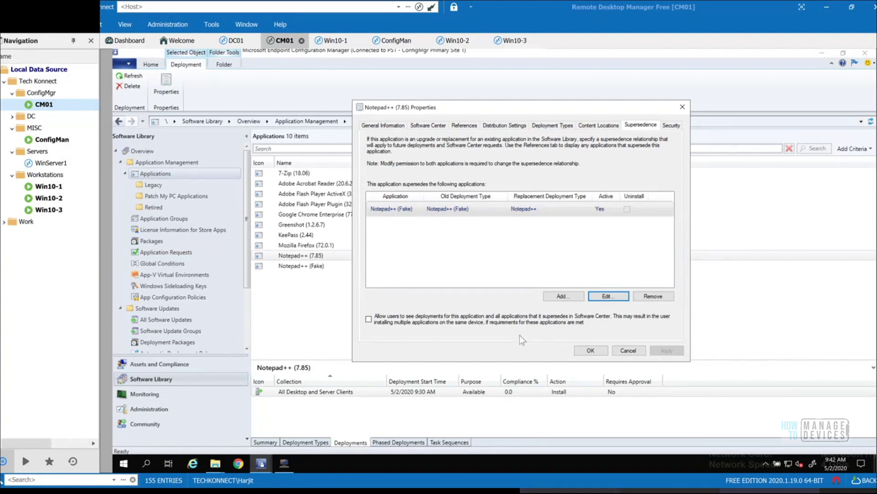
left_click(627, 350)
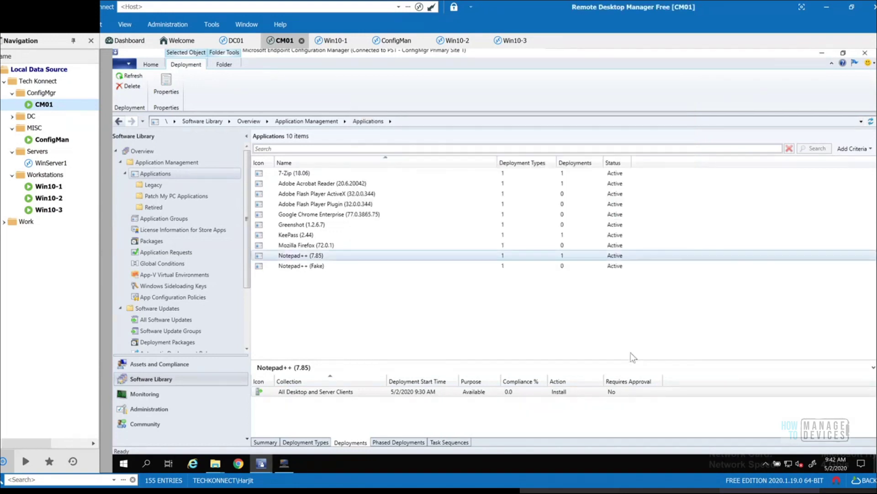
Step: Start deploying Notepad++ (7.85) to the Windows 10 Computers device collection and proceed to the deployment settings
right_click(301, 258)
left_click(202, 200)
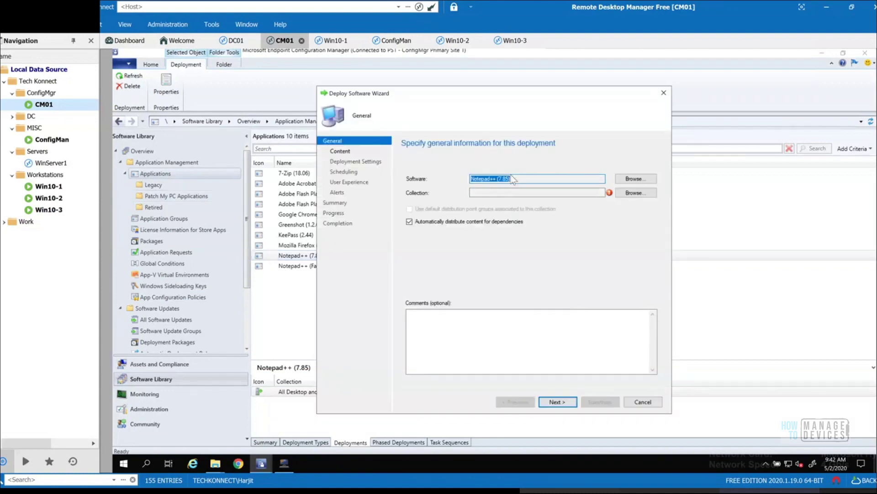
left_click(632, 196)
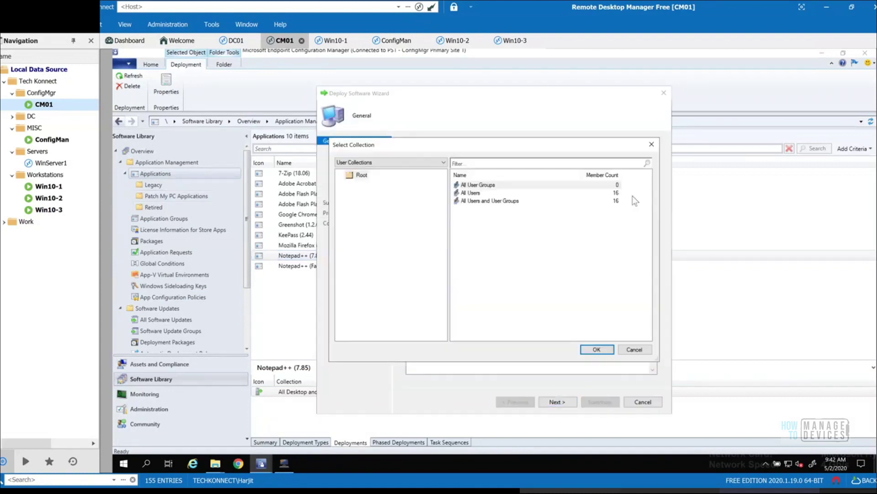
left_click(430, 163)
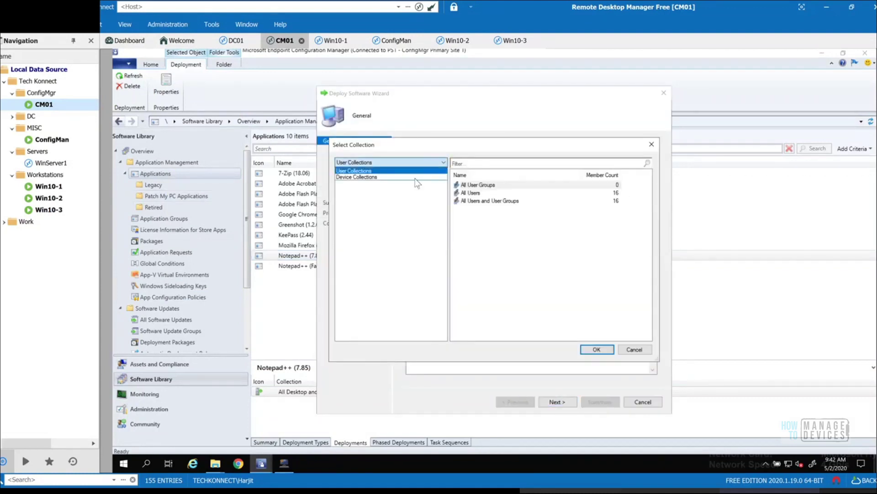
left_click(423, 178)
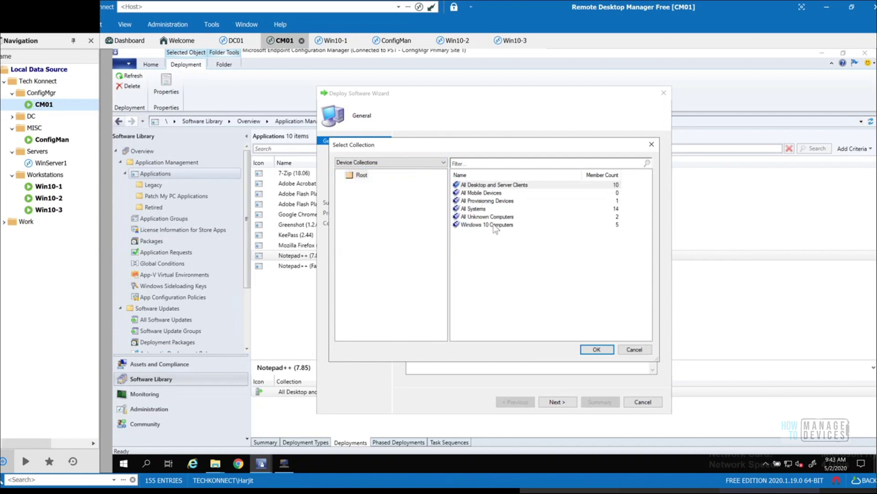
left_click(494, 226)
left_click(585, 350)
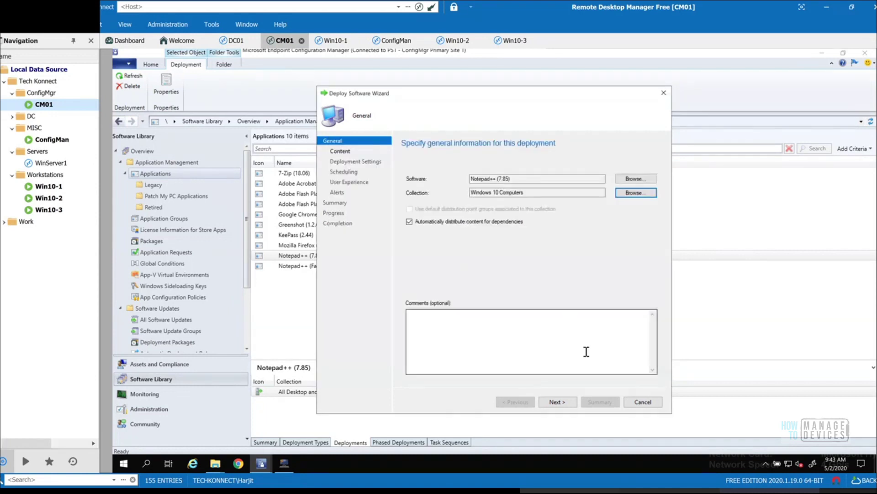
left_click(566, 406)
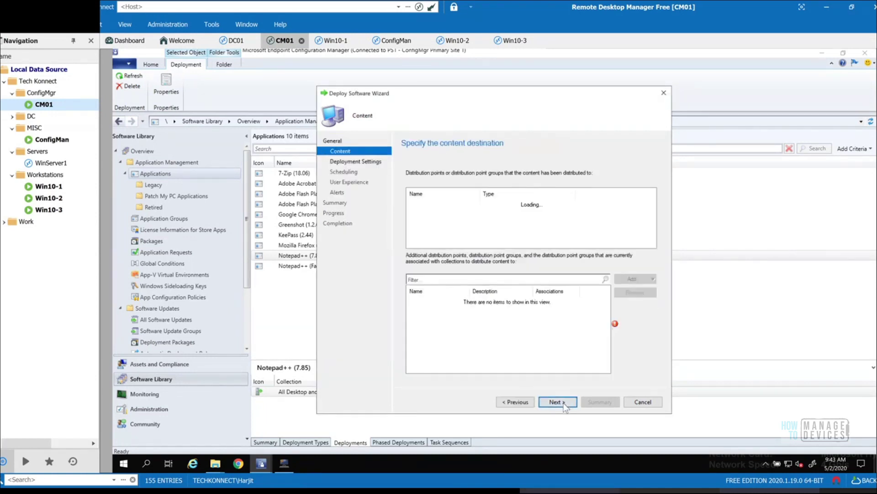
left_click(558, 402)
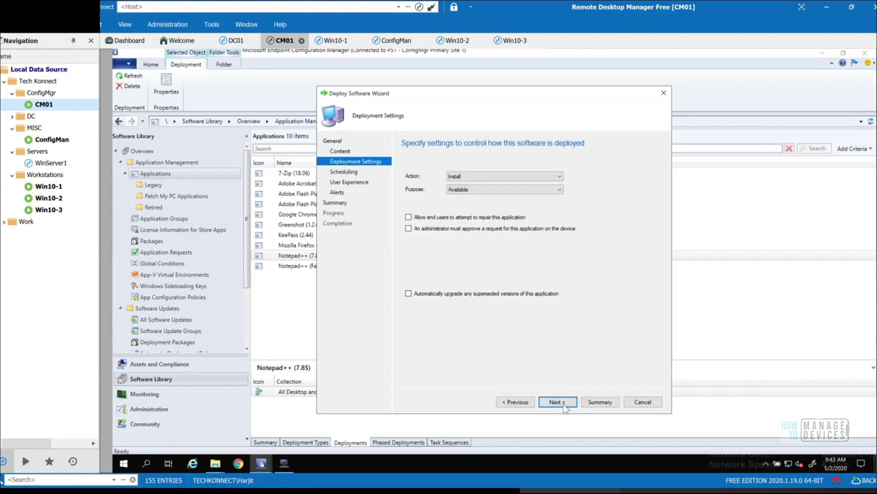
Step: Examine the purpose and action options for the Notepad++ (7.85) deployment, try the Uninstall action, and cancel the deployment
left_click(498, 192)
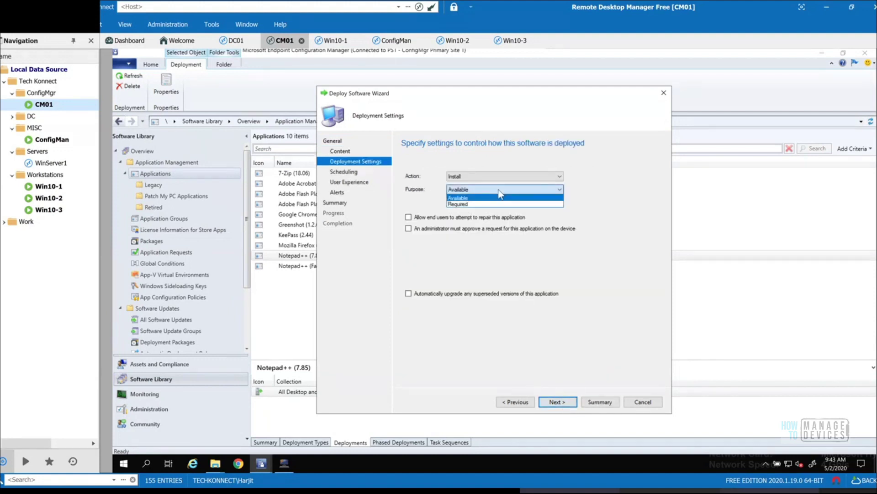
left_click(499, 197)
left_click(509, 175)
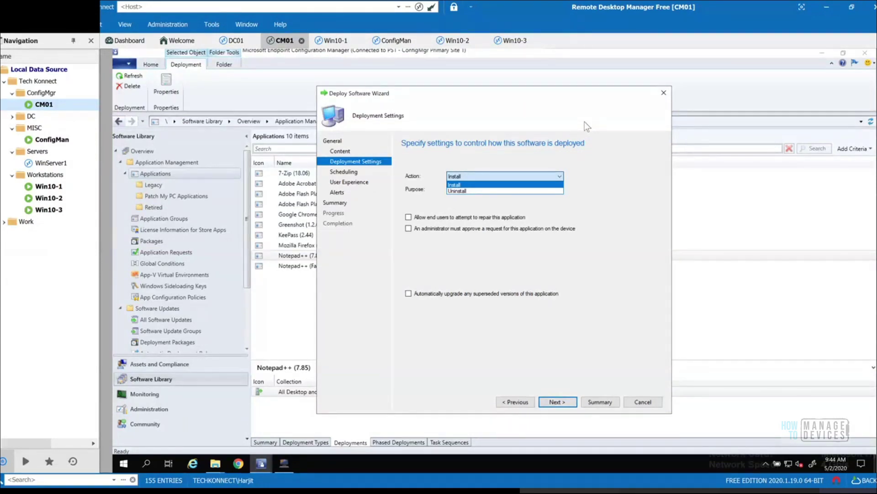
key("Return")
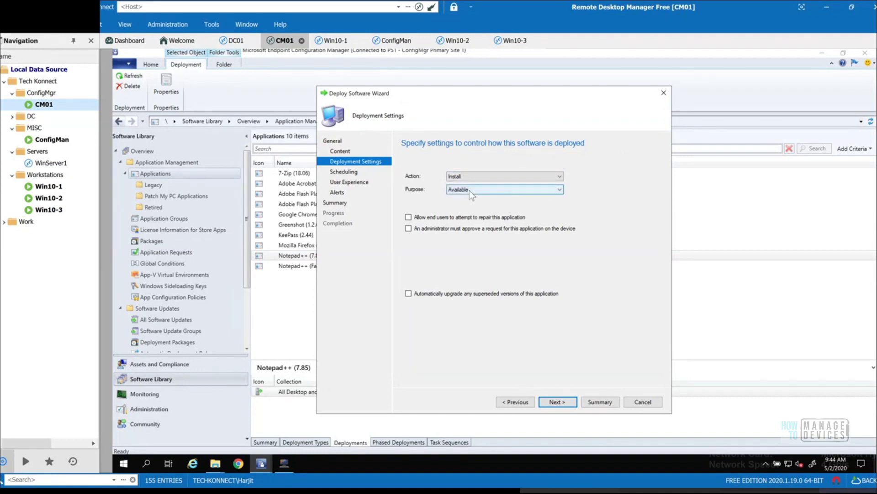
left_click(470, 176)
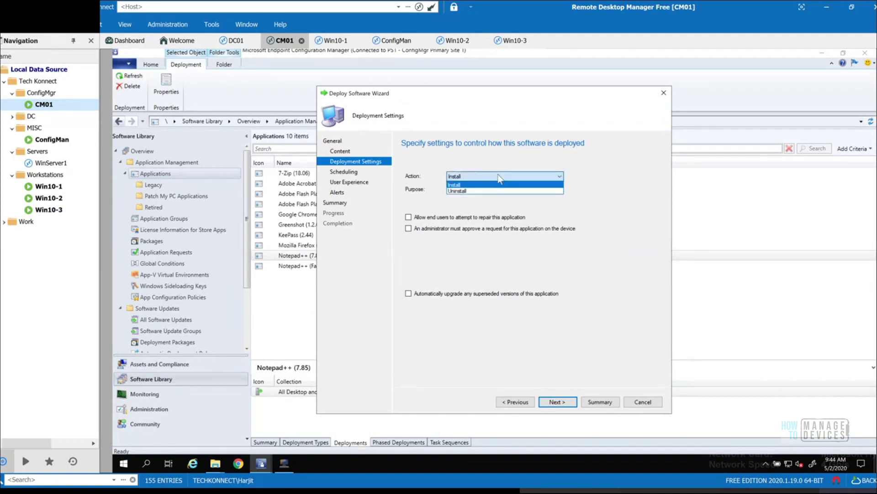
left_click(470, 176)
key("Down")
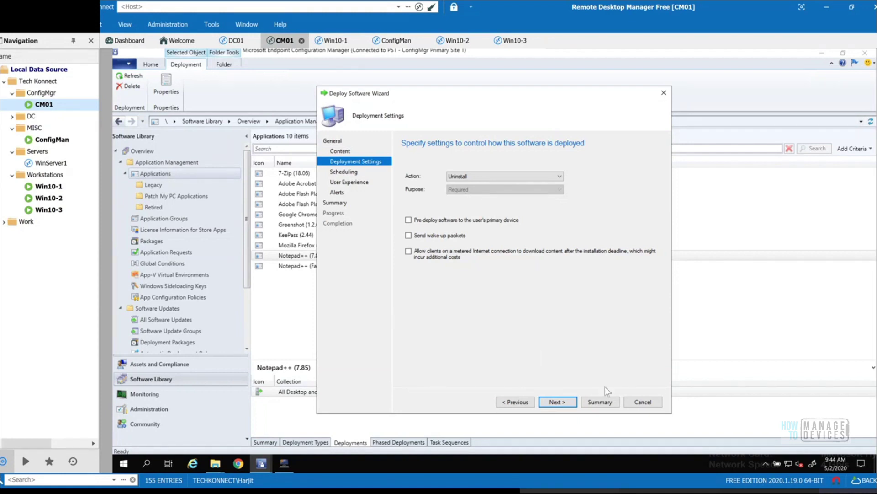
left_click(638, 395)
left_click(517, 290)
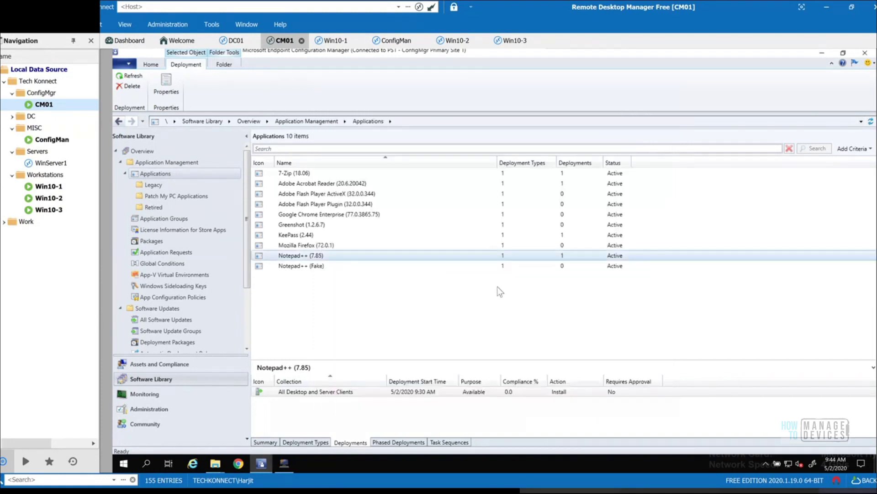
Step: Switch to the ConfigMan session and browse its application list for current and legacy application versions
left_click(52, 140)
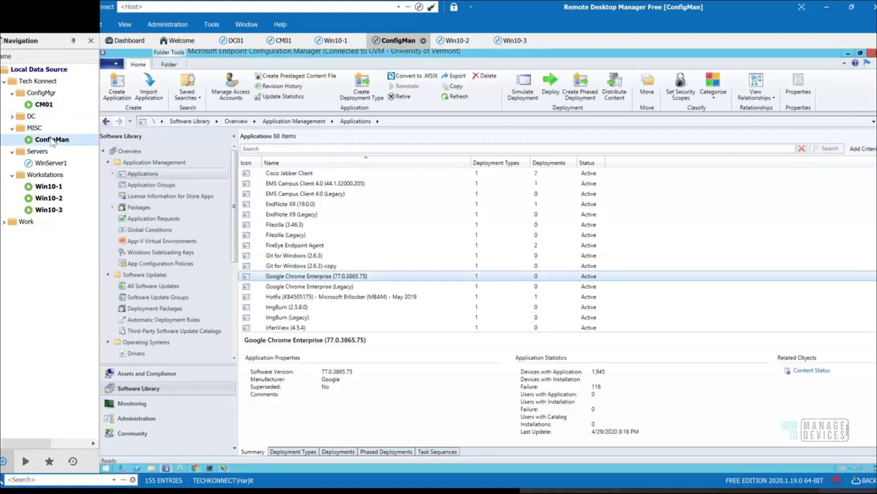
left_click(328, 184)
scroll(341, 233, "up", 5)
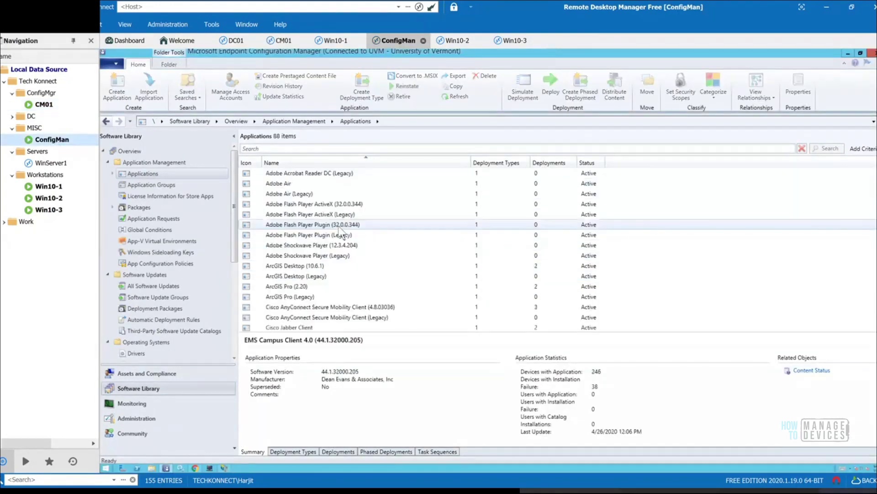
scroll(341, 229, "up", 1)
scroll(341, 226, "down", 12)
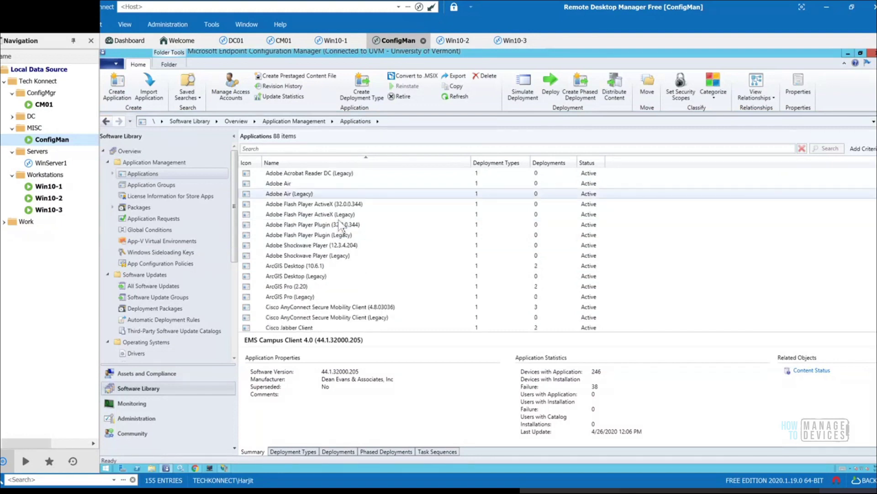
scroll(341, 225, "down", 10)
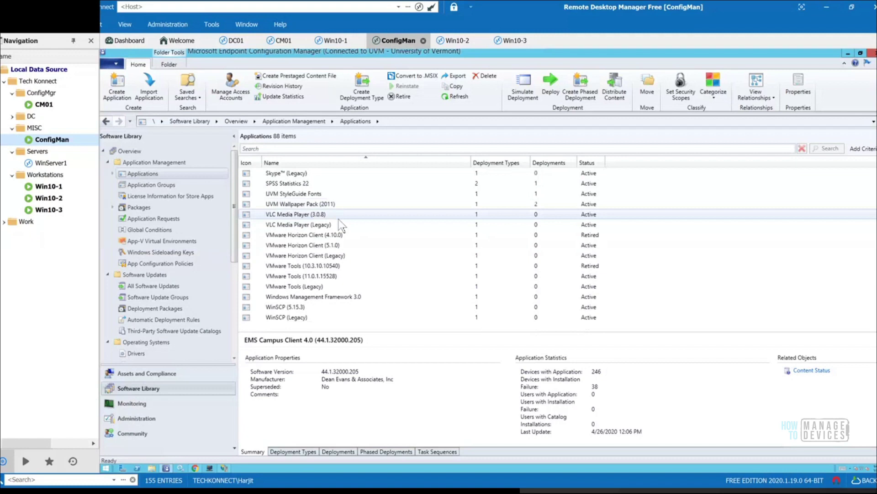
scroll(340, 225, "up", 6)
scroll(340, 224, "up", 8)
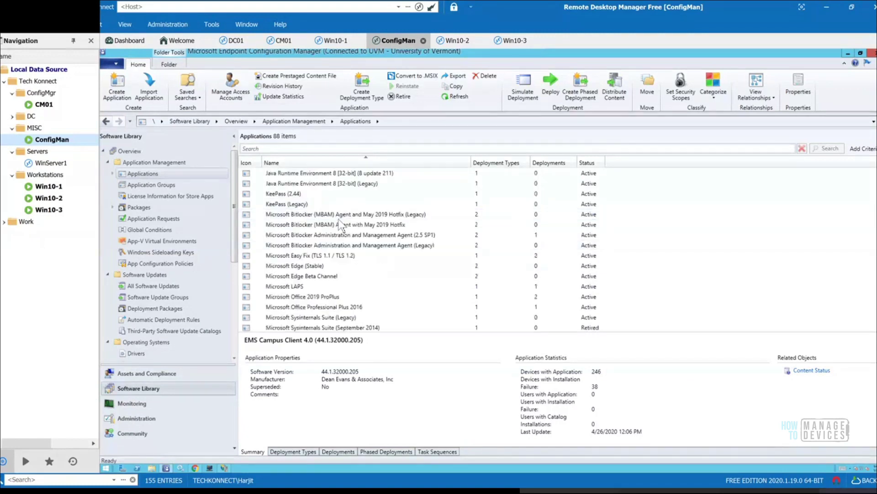
scroll(341, 224, "up", 5)
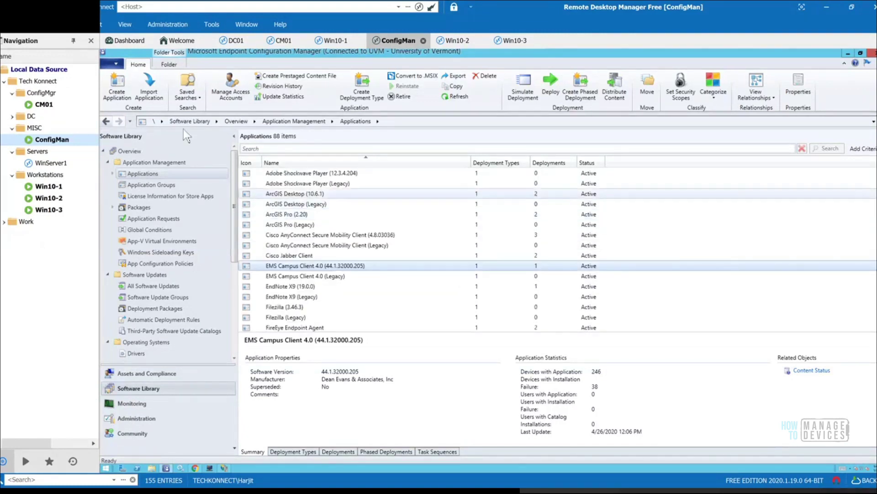
Step: Switch to Win10-1 and check the available updates and applications in Software Center
left_click(48, 105)
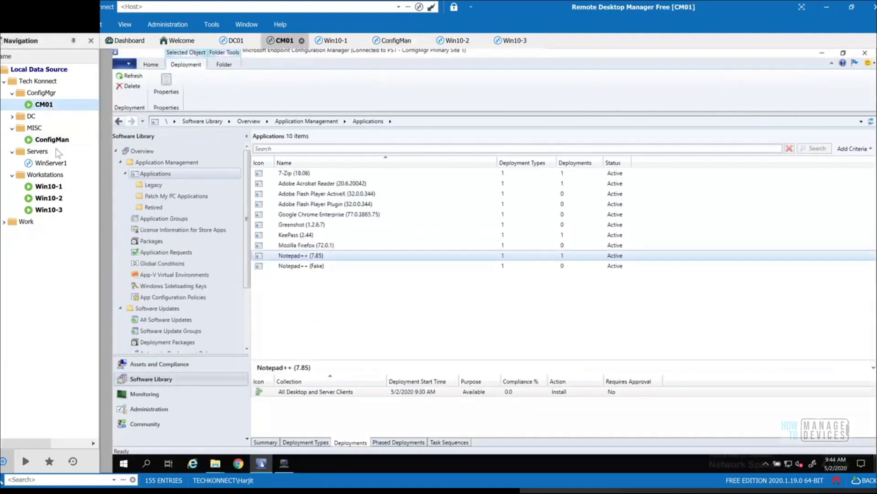
left_click(45, 190)
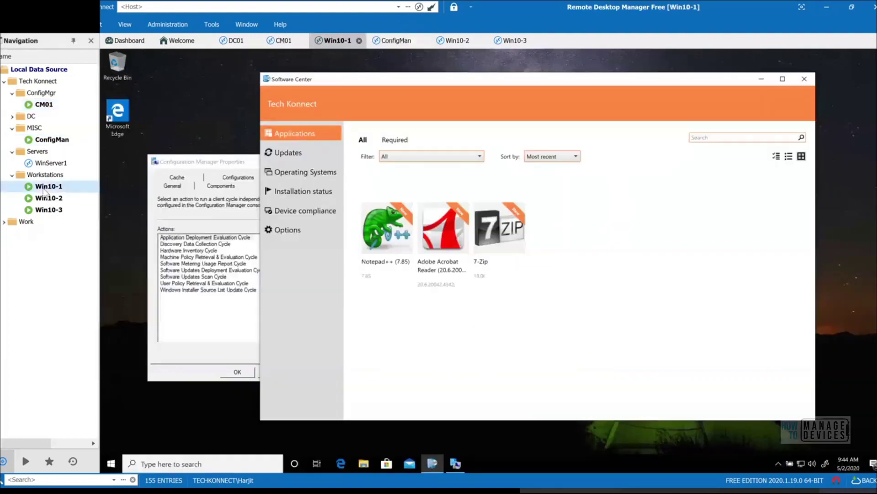
left_click(288, 153)
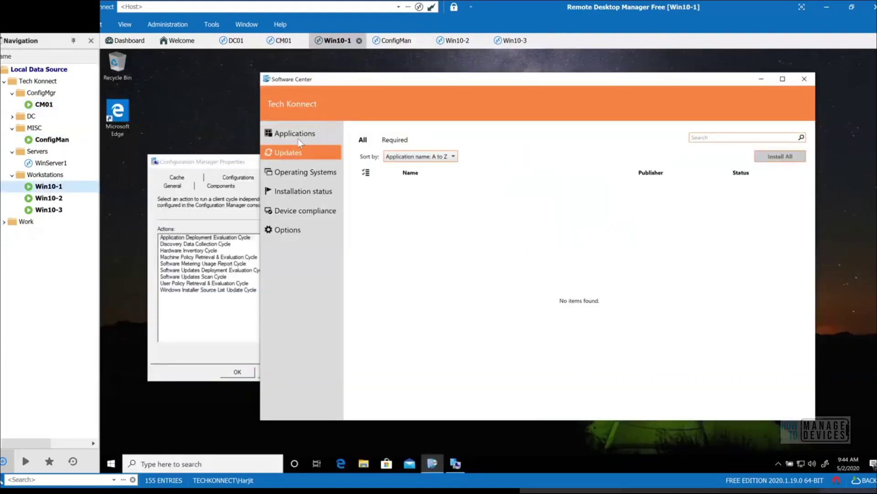
left_click(298, 139)
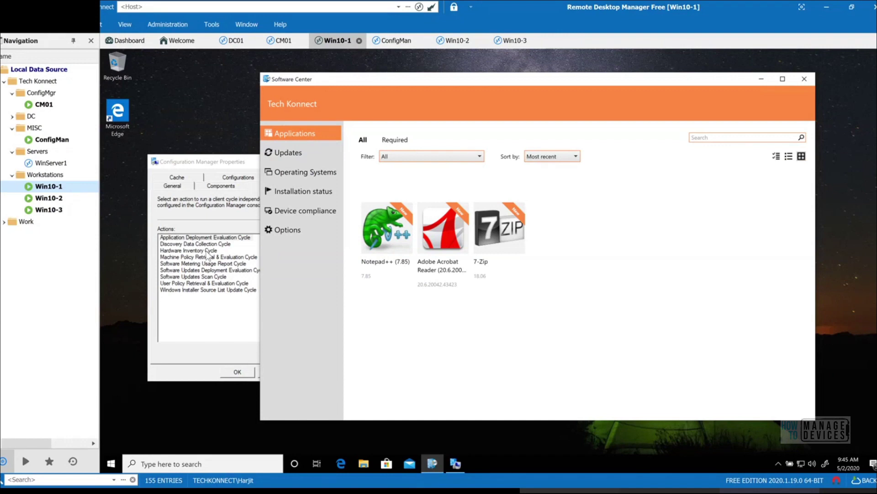
Step: Review the applications and updates in Software Center on Win10-2, and return to CM01
double_click(49, 200)
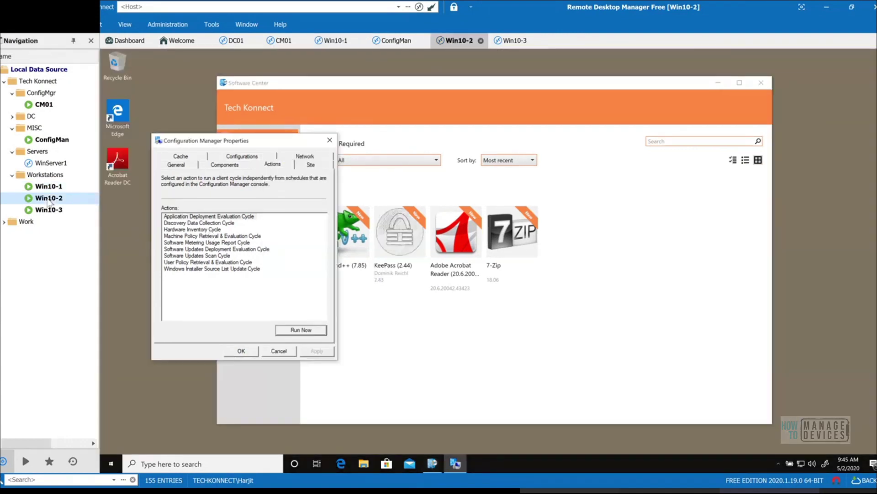
left_click(391, 89)
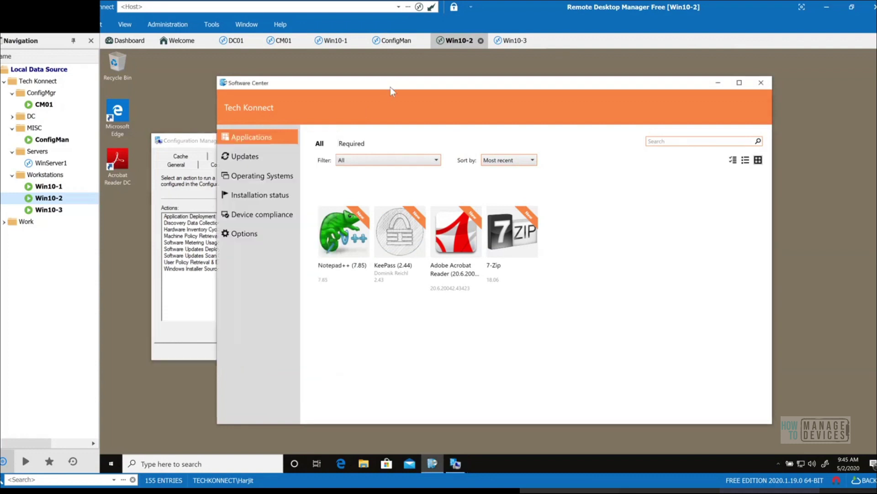
left_click(245, 157)
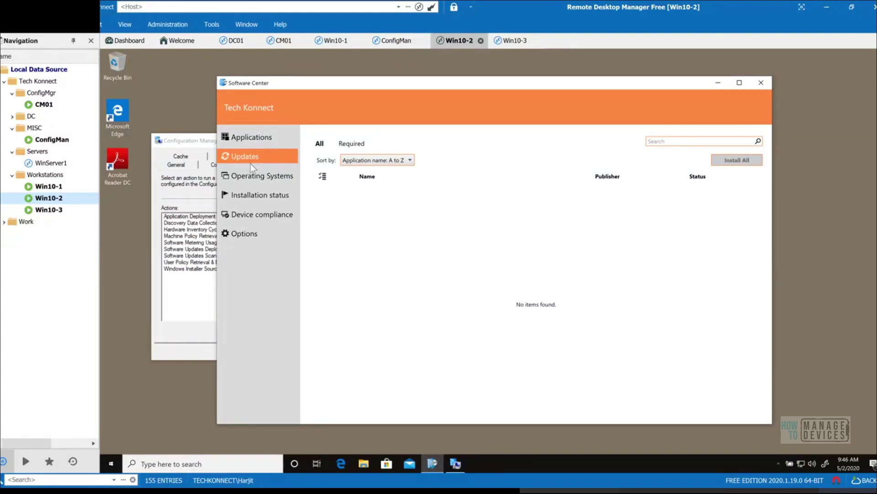
left_click(45, 105)
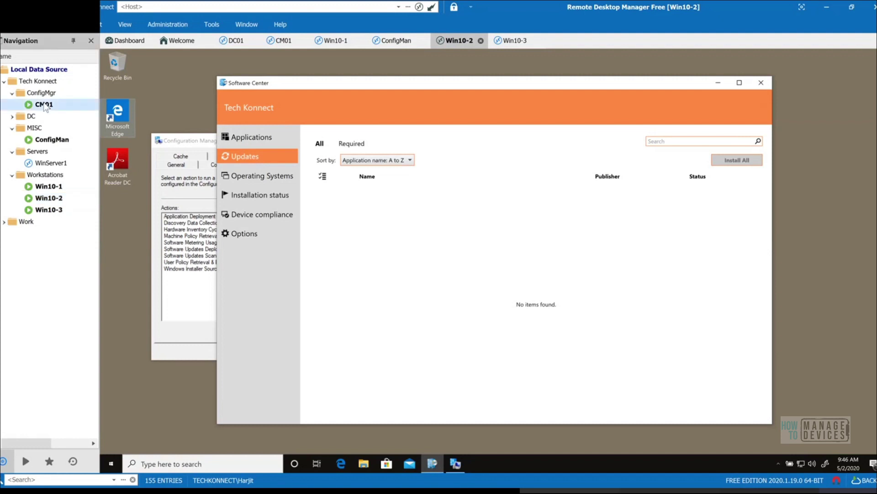
double_click(45, 105)
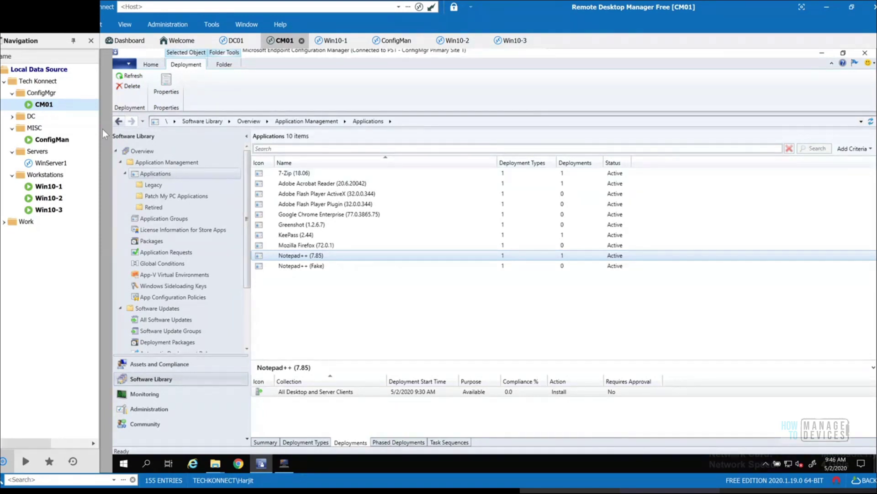
Step: Run the Machine Policy Retrieval & Evaluation Cycle and the Application Deployment Evaluation Cycle on Win10-1
left_click(50, 188)
double_click(50, 188)
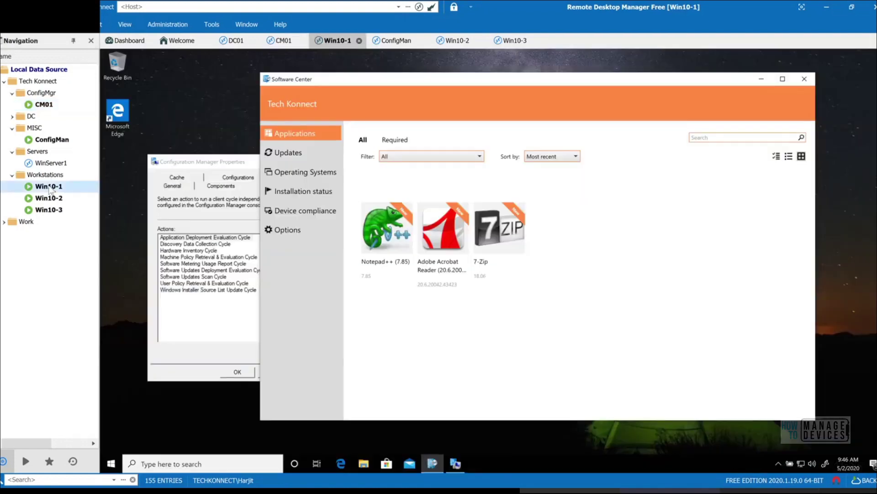
left_click(221, 257)
left_click(301, 350)
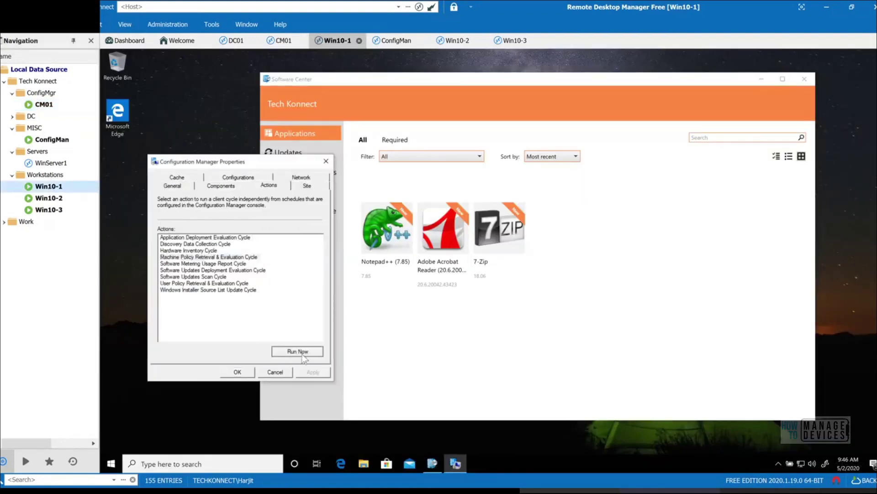
left_click(582, 293)
left_click(246, 239)
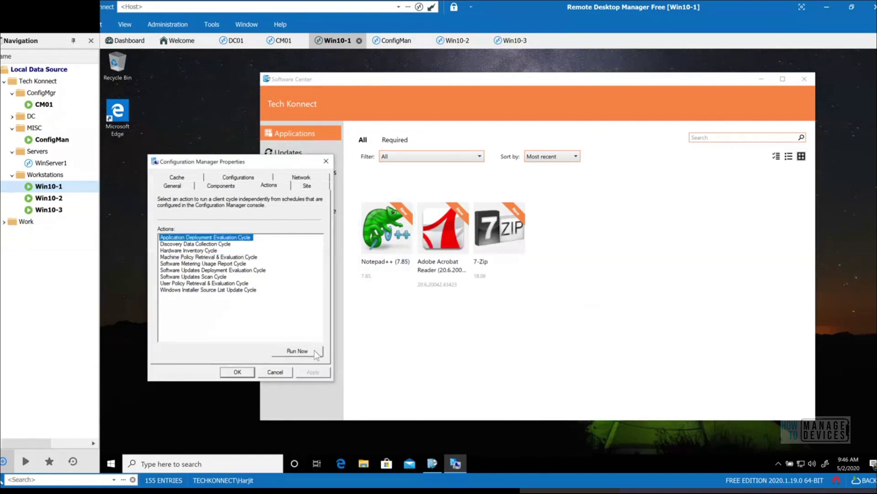
left_click(316, 352)
left_click(569, 291)
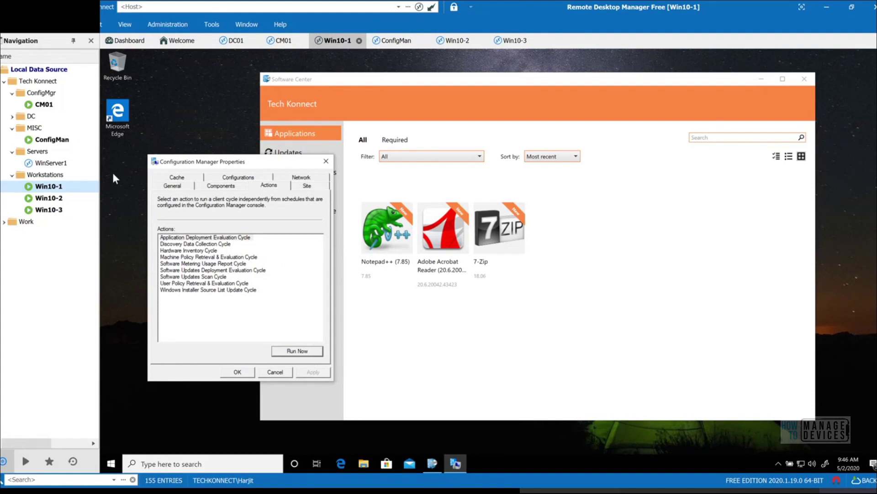
Step: Switch back to CM01 and bring up the KeePass 2.44 source folder in File Explorer
left_click(35, 106)
double_click(35, 106)
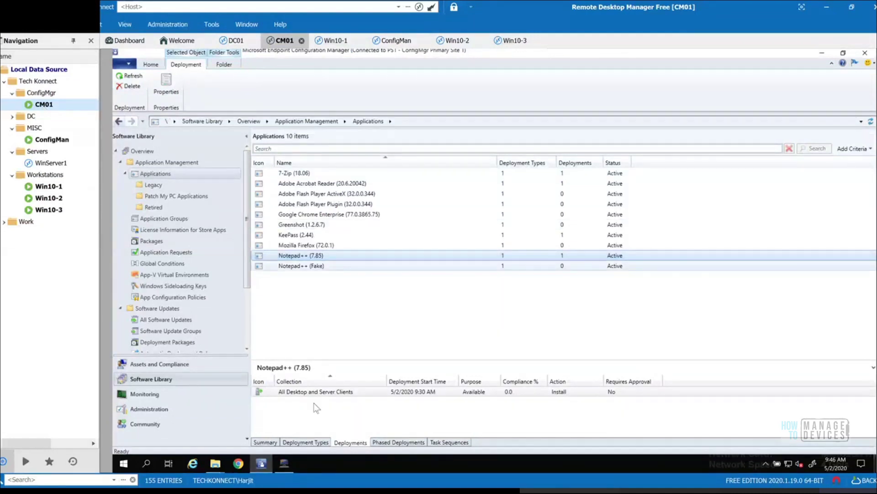
left_click(215, 463)
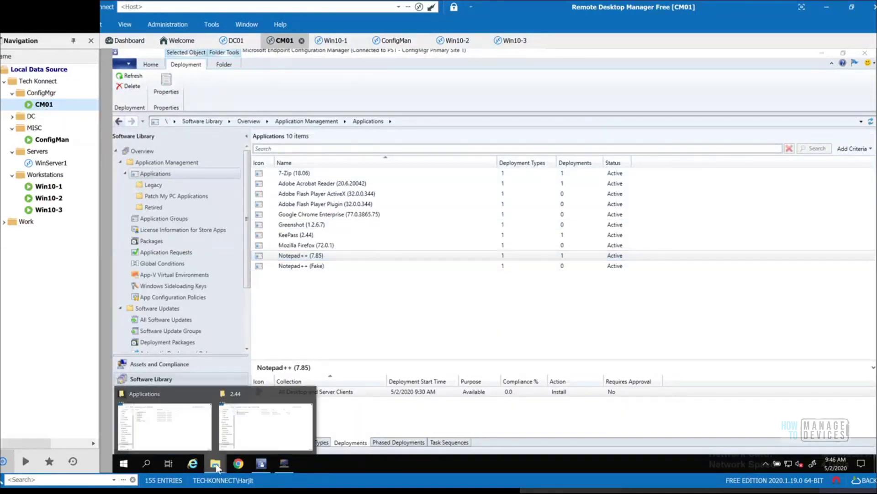
left_click(271, 435)
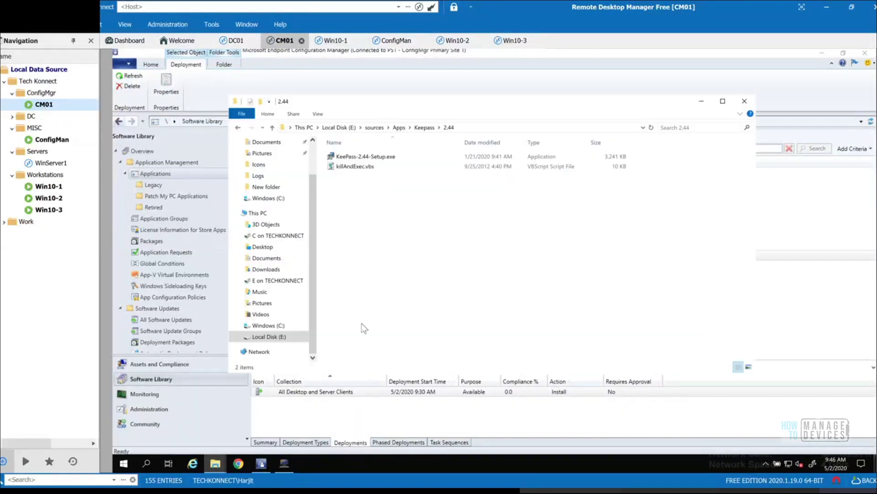
Step: Browse to the Mozilla_Firefox 75.0 source folder under Apps and check its installer files
left_click(399, 128)
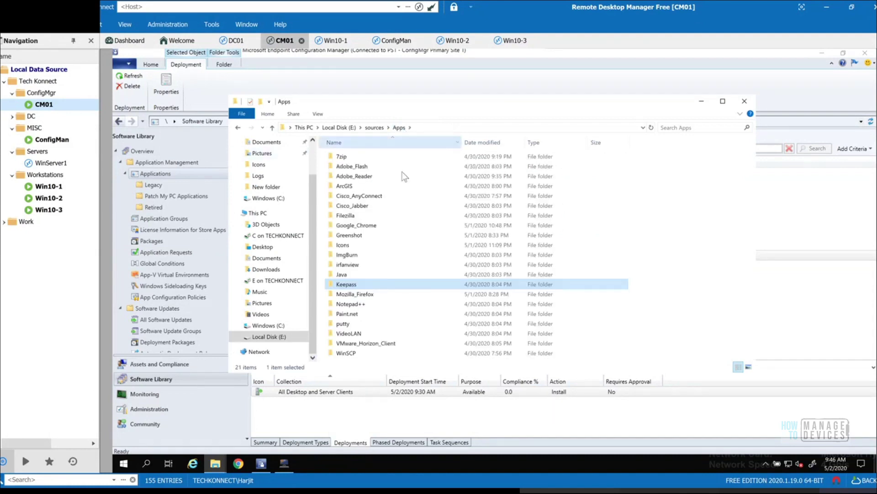
left_click(378, 296)
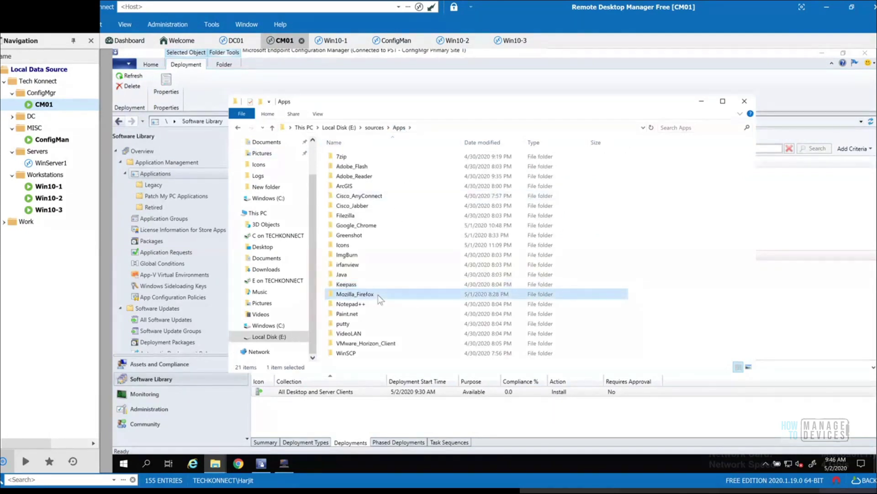
double_click(378, 295)
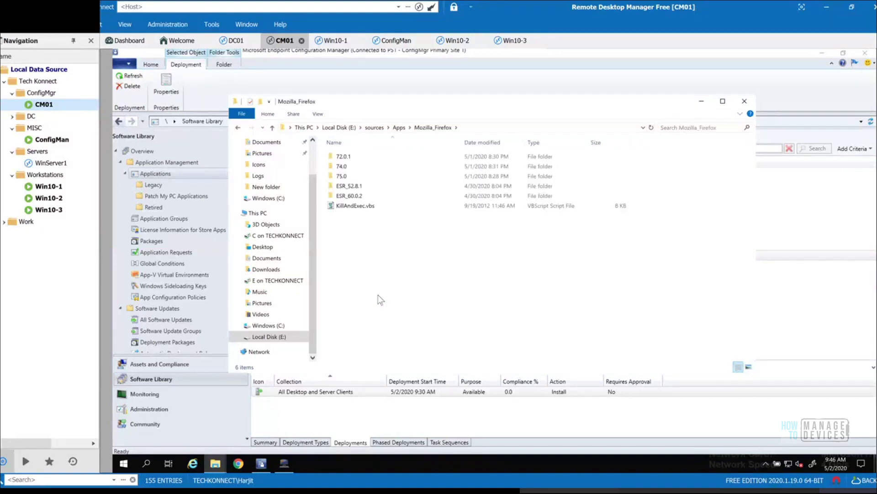
double_click(353, 177)
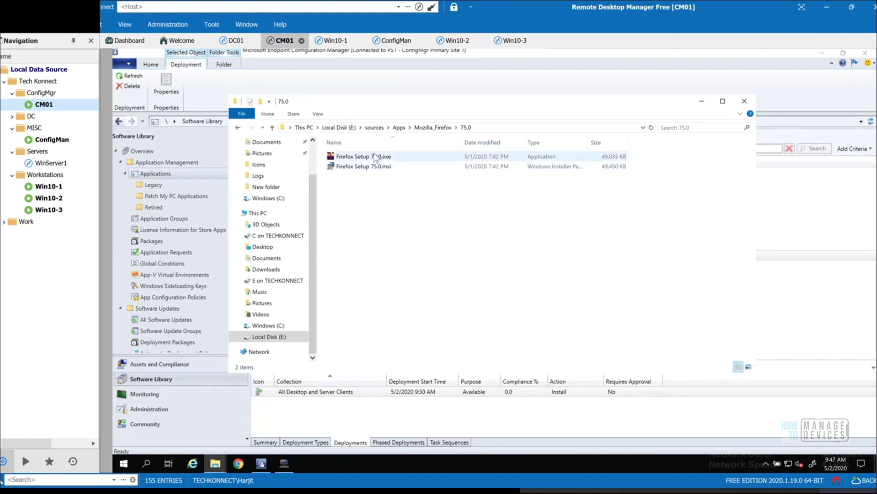
mouse_move(374, 158)
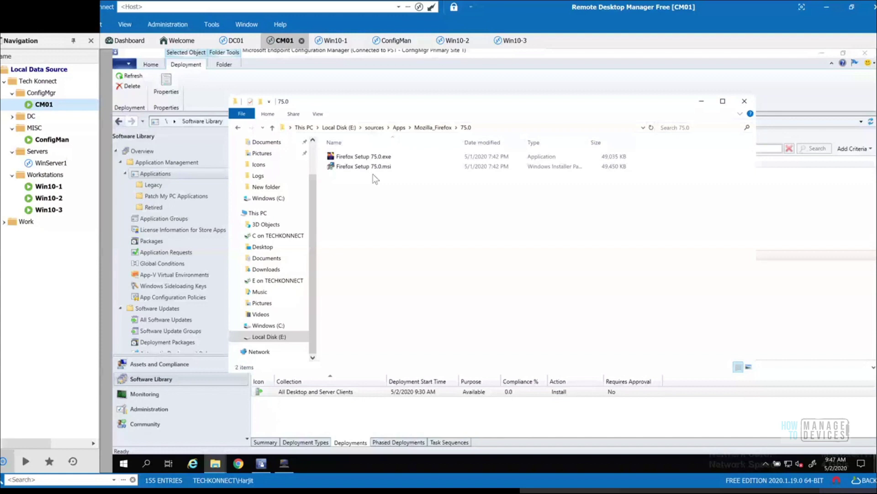
Step: Return to the Configuration Manager console and look at the deployment and available actions of 7-Zip (18.06)
left_click(359, 77)
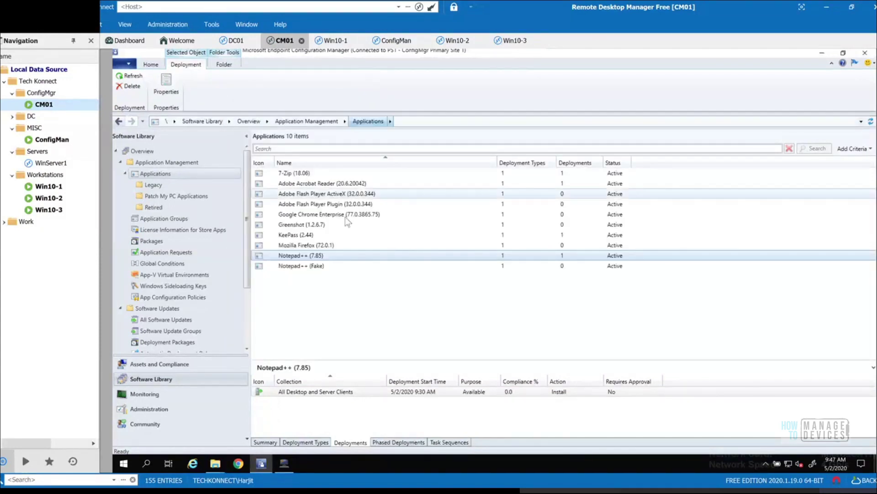
left_click(314, 176)
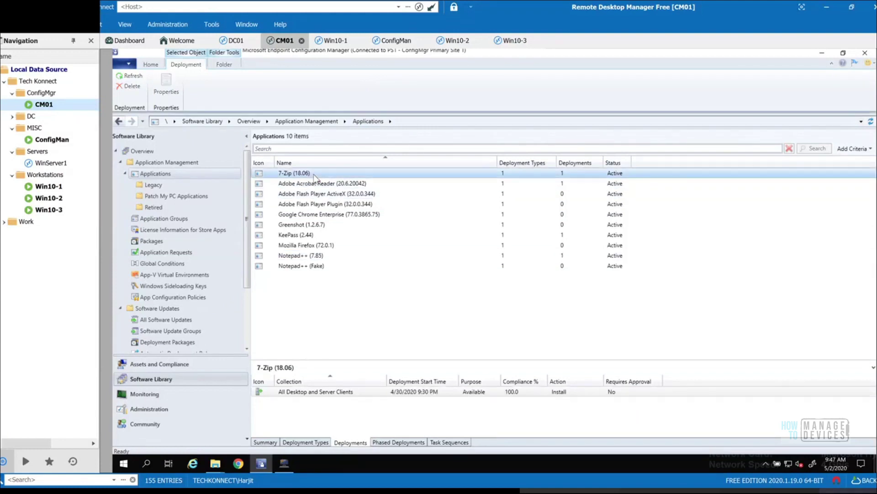
right_click(315, 177)
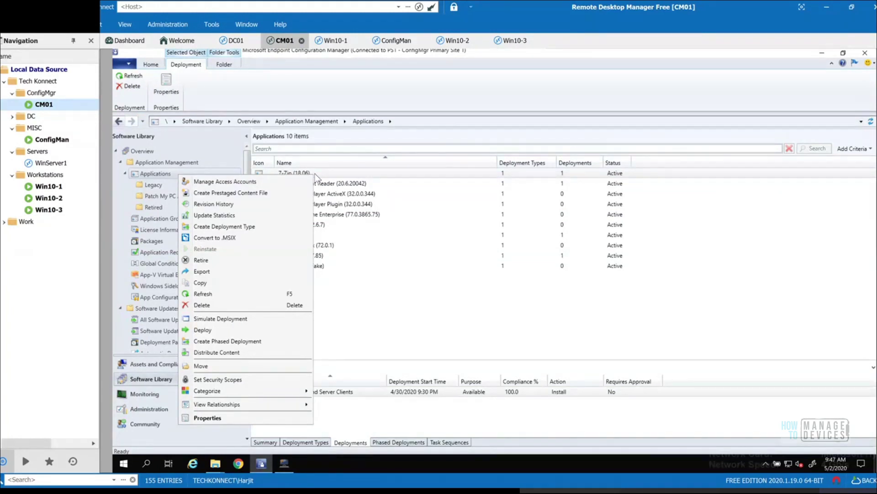
key("Escape")
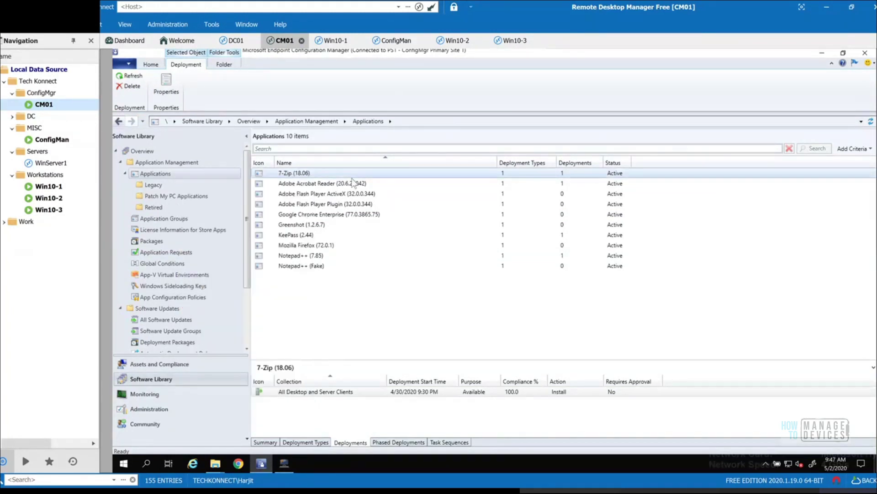
Step: Open the script deployment type of Mozilla Firefox (72.0.1) for editing and review its installation program command
right_click(312, 247)
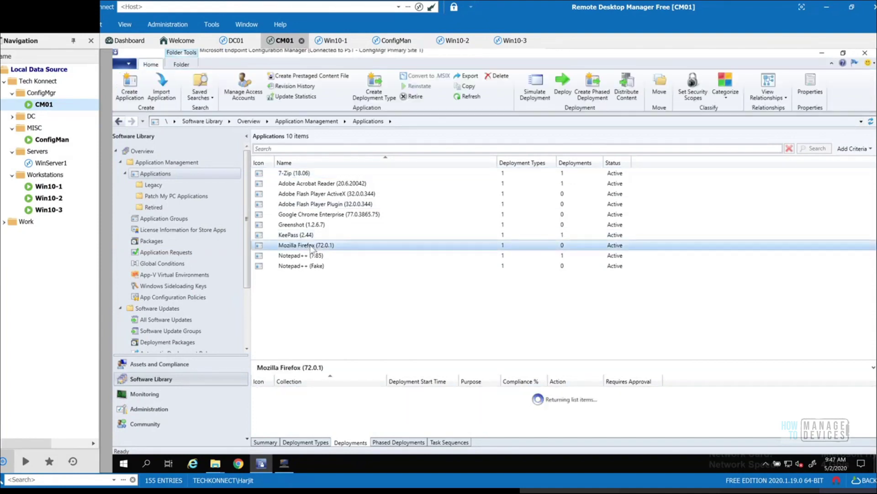
key("Escape")
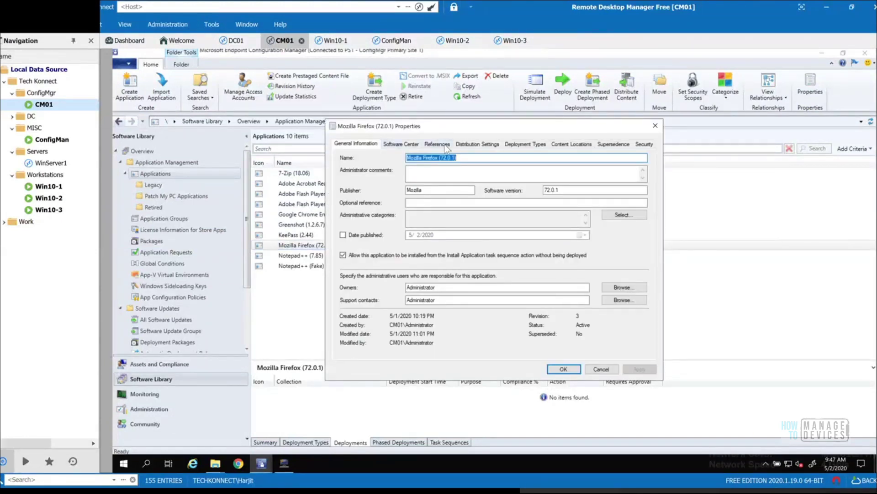
left_click(521, 144)
left_click(503, 213)
left_click(557, 349)
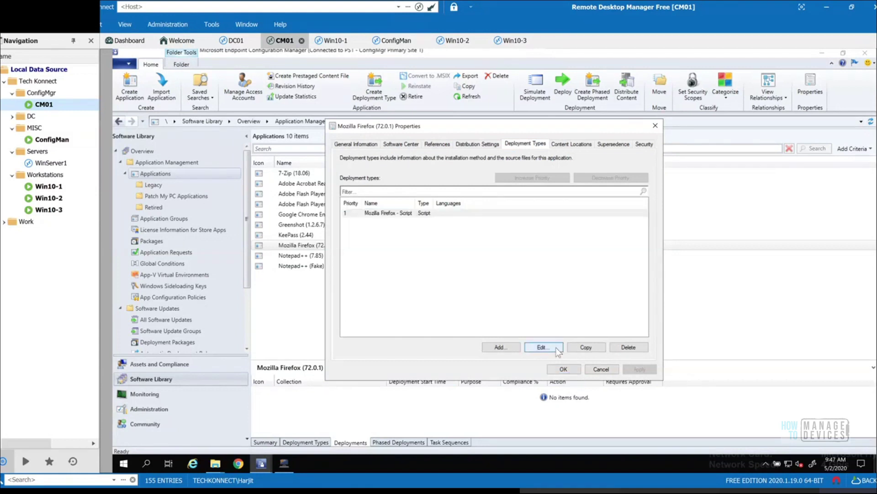
left_click(413, 147)
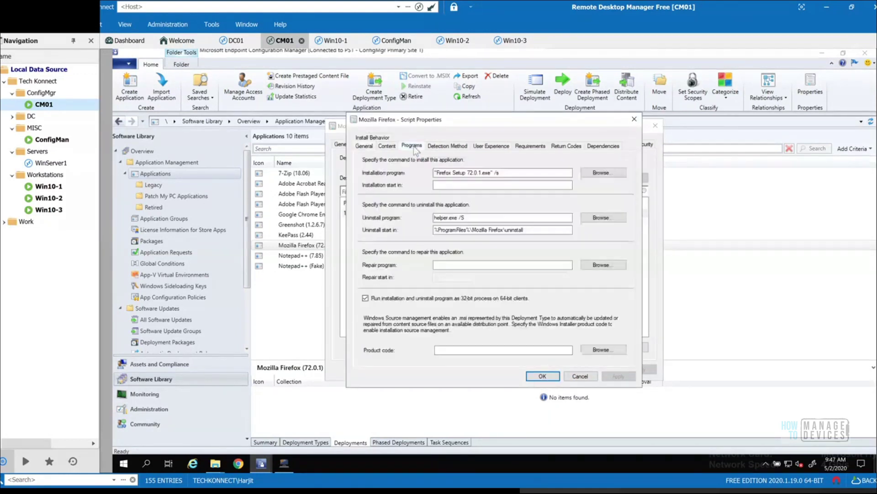
left_click(497, 173)
key("BackSpace")
key("BackSpace")
key("BackSpace")
type("/s")
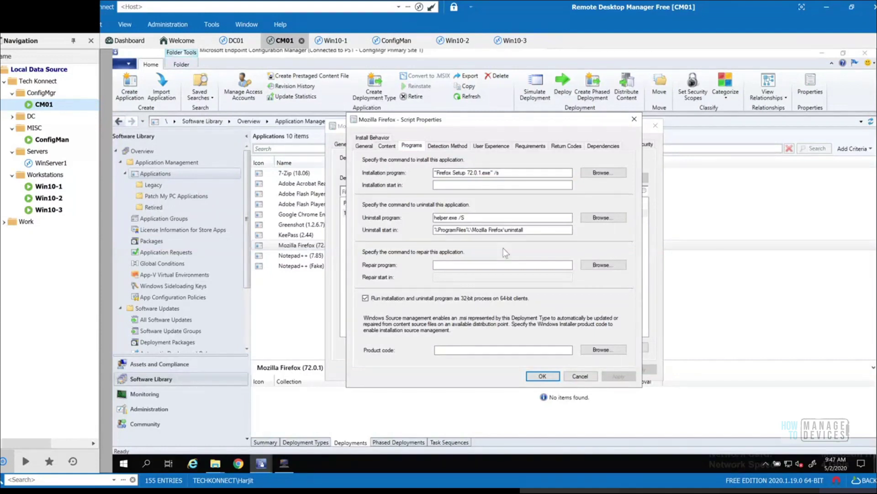
Step: Examine the firefox.exe version clause in the deployment type's detection method and close the rule without changes
left_click(446, 145)
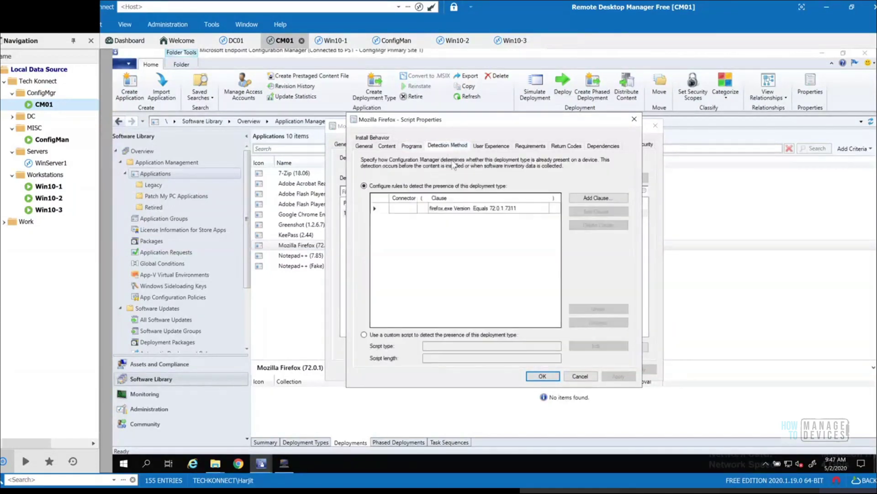
left_click(473, 209)
left_click(585, 211)
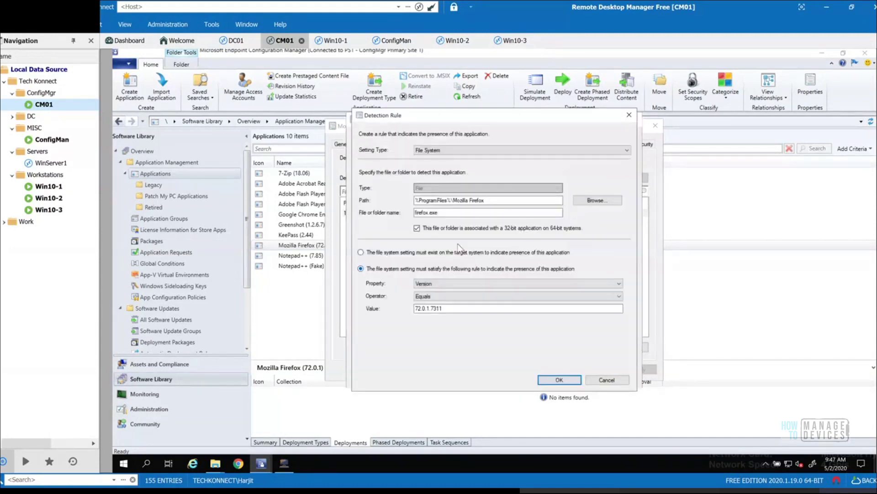
left_click(599, 380)
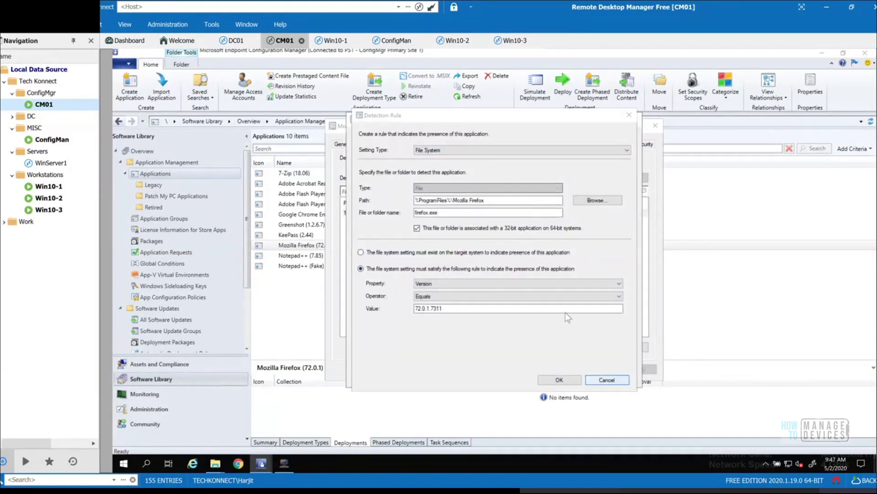
Step: Review the uninstall program and the uninstall start folder of the Firefox script deployment type
left_click(411, 145)
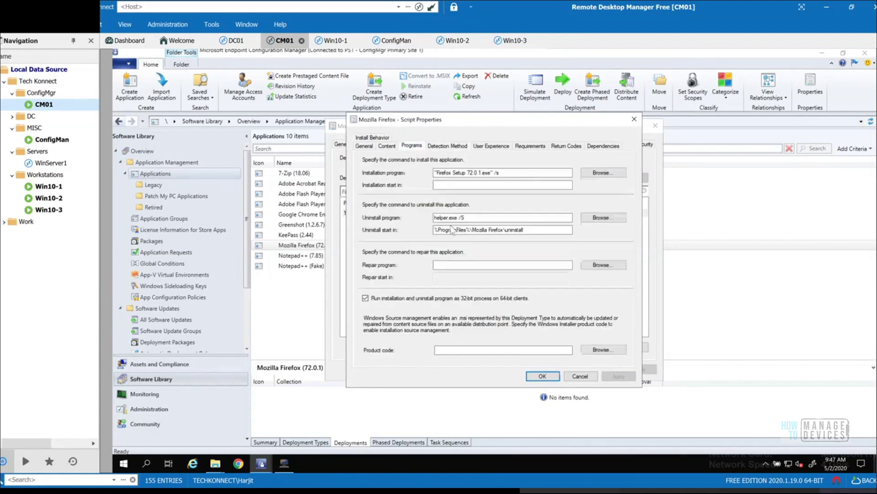
left_click(434, 218)
left_click(503, 230)
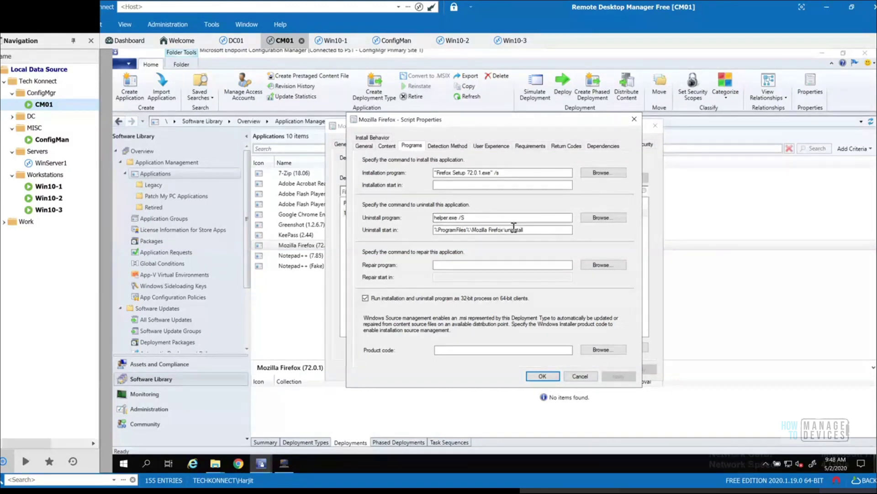
Step: Start a new detection clause for the Firefox deployment type with Windows Installer as its setting type
left_click(451, 146)
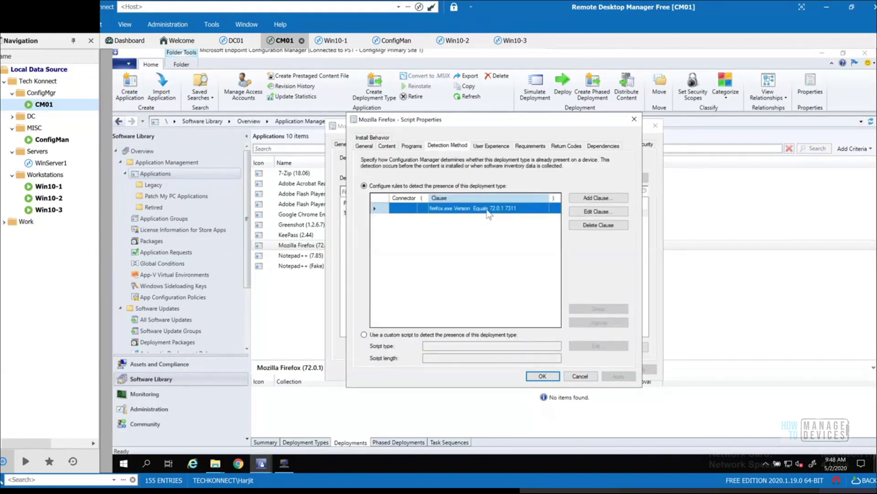
left_click(589, 197)
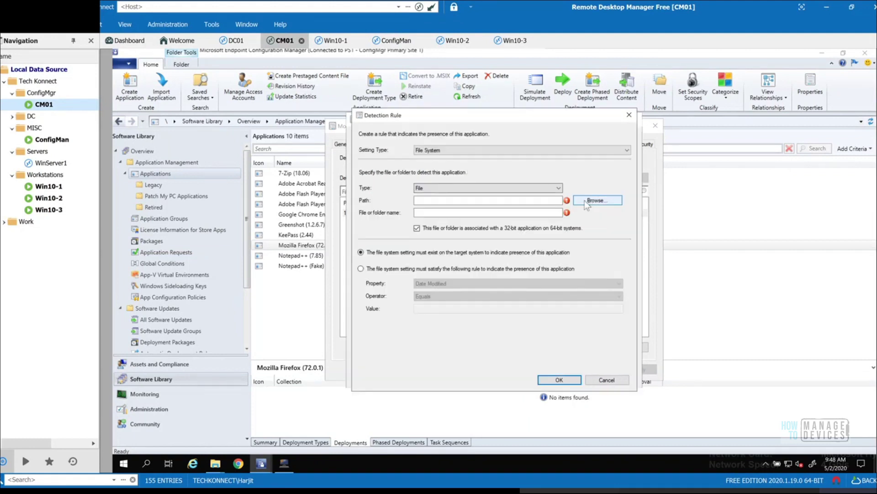
left_click(445, 151)
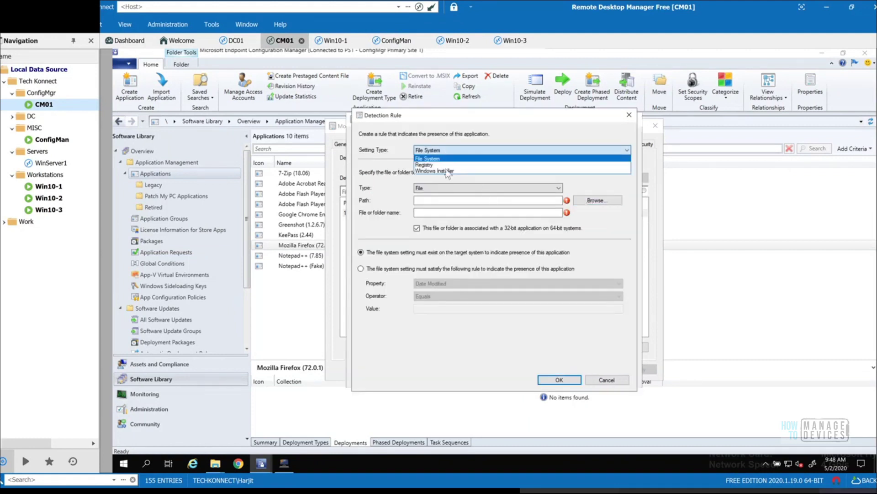
left_click(450, 171)
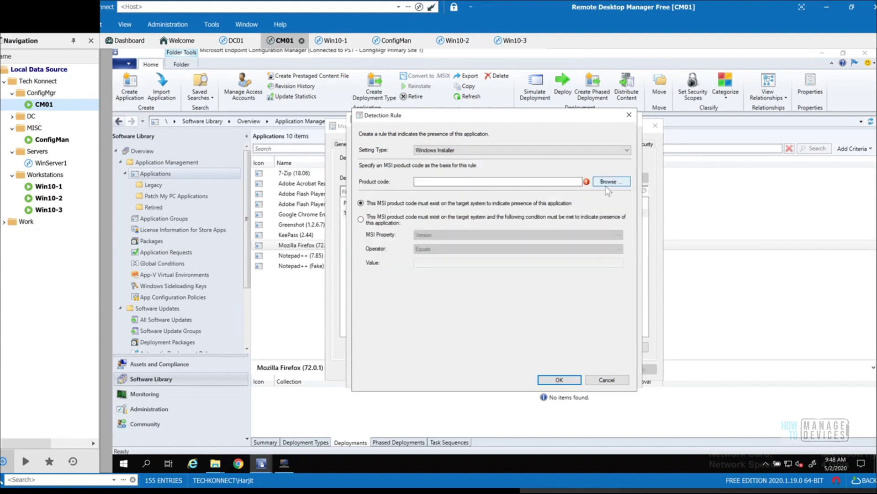
Step: Load the rule's MSI product code from Firefox Setup 75.0.msi in the Mozilla_Firefox 75.0 folder on cm01
left_click(607, 185)
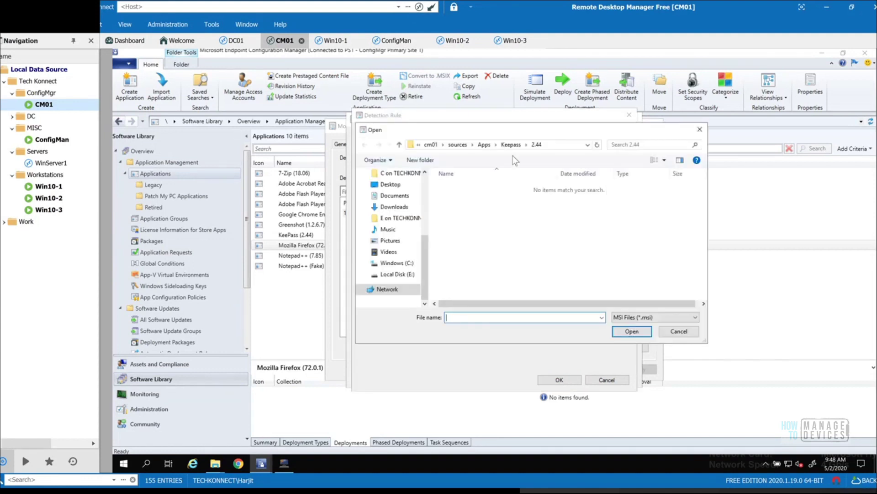
left_click(484, 144)
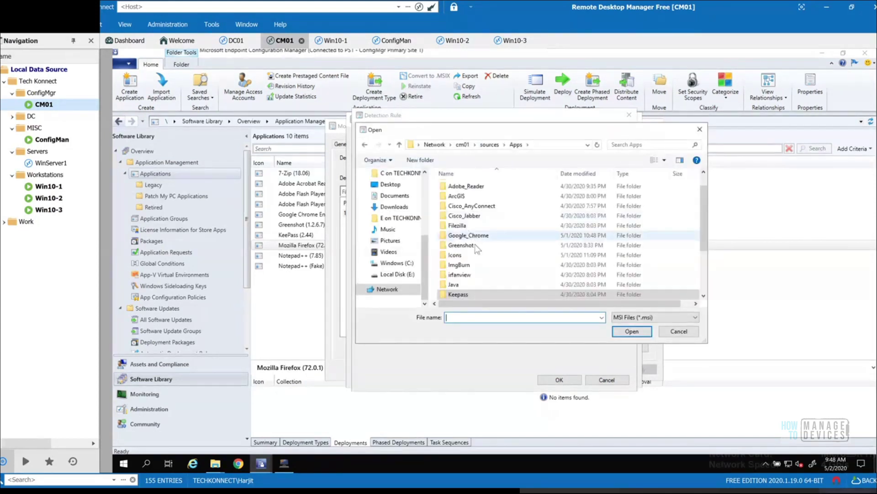
scroll(508, 270, "down", 2)
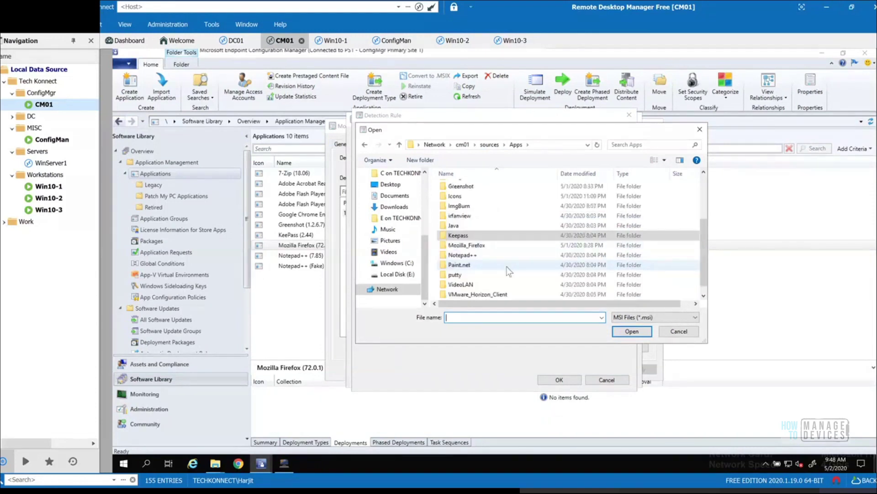
double_click(489, 244)
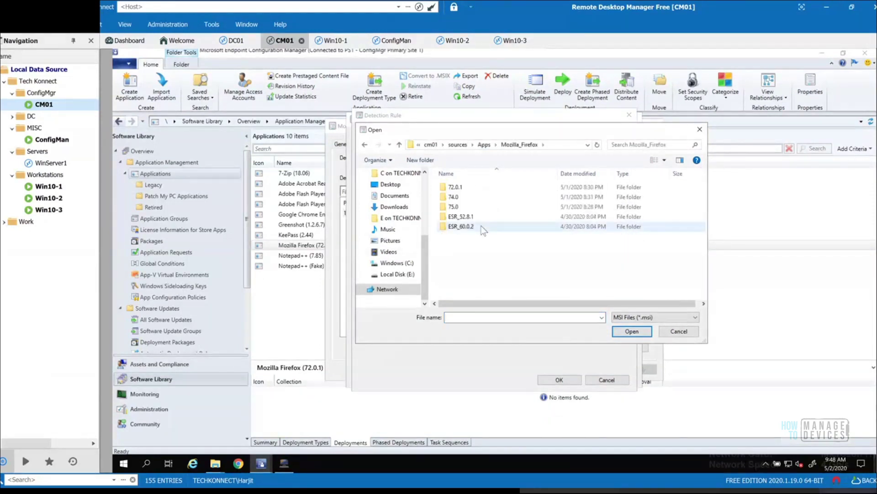
double_click(473, 206)
left_click(474, 191)
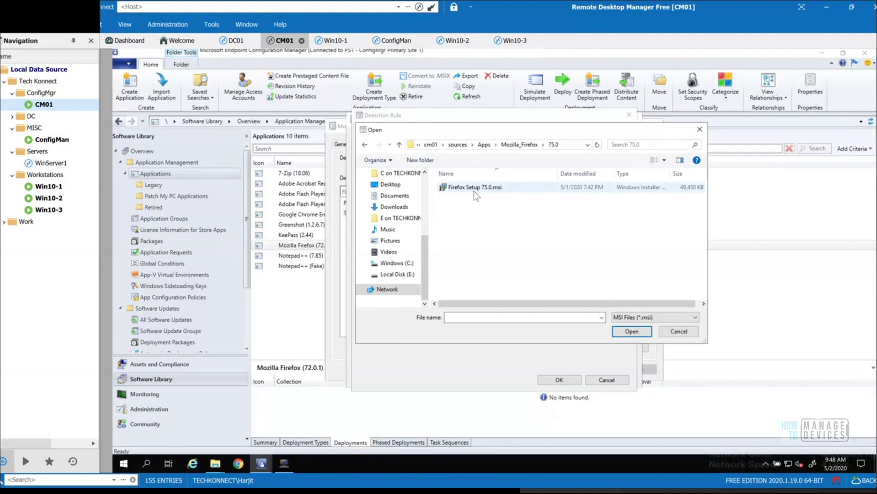
left_click(632, 331)
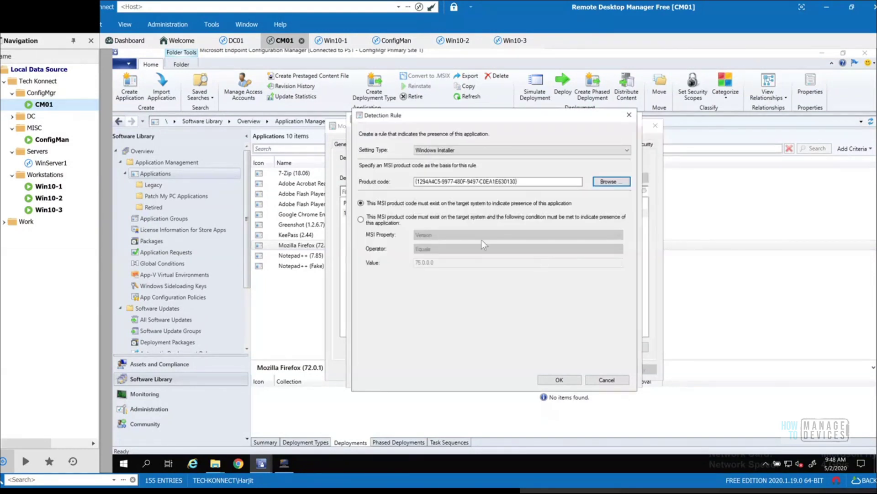
Step: Make the rule also require MSI version equals 75.0.0.0, then discard the rule and close the deployment type without saving
left_click_drag(526, 184, 395, 183)
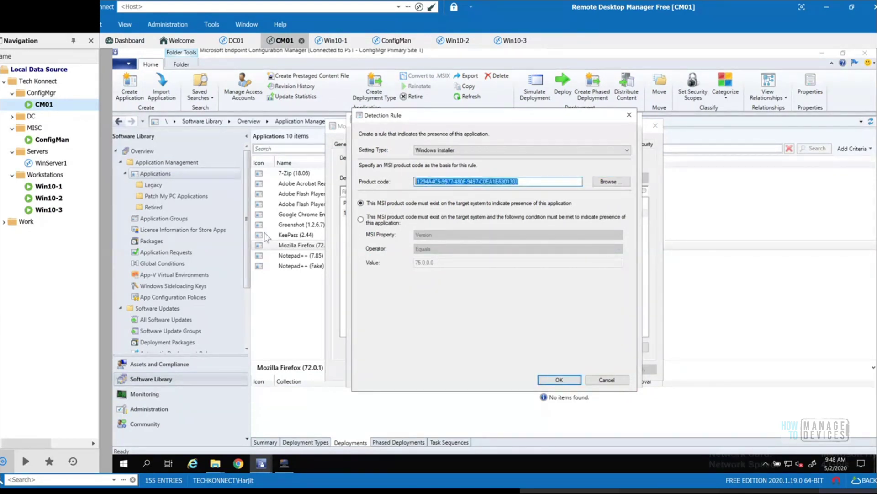
left_click(361, 219)
left_click(421, 263)
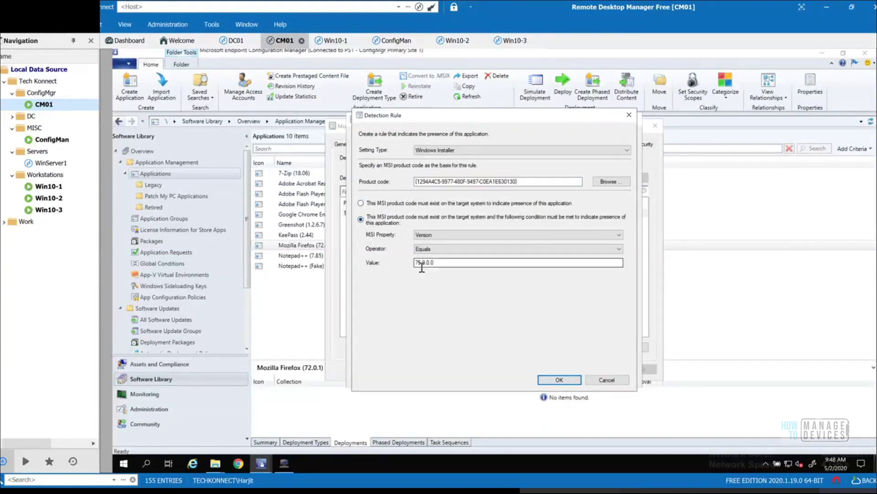
left_click_drag(441, 265, 417, 265)
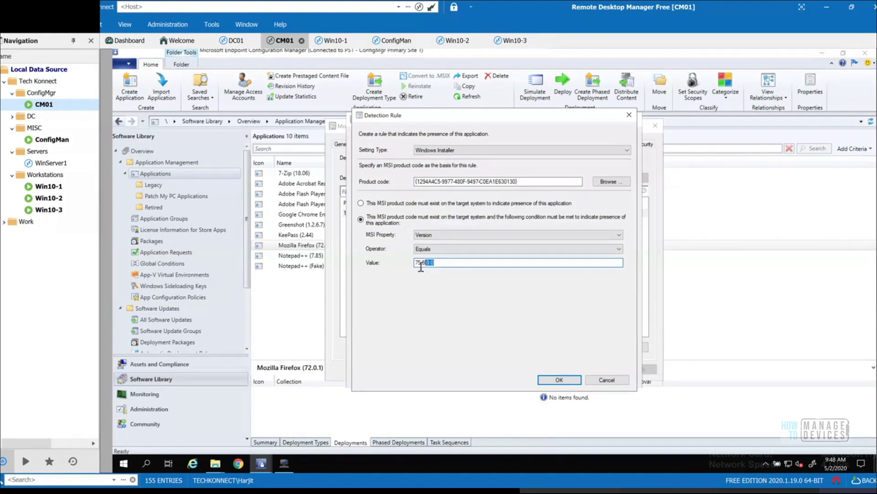
key("End")
left_click_drag(525, 182, 414, 181)
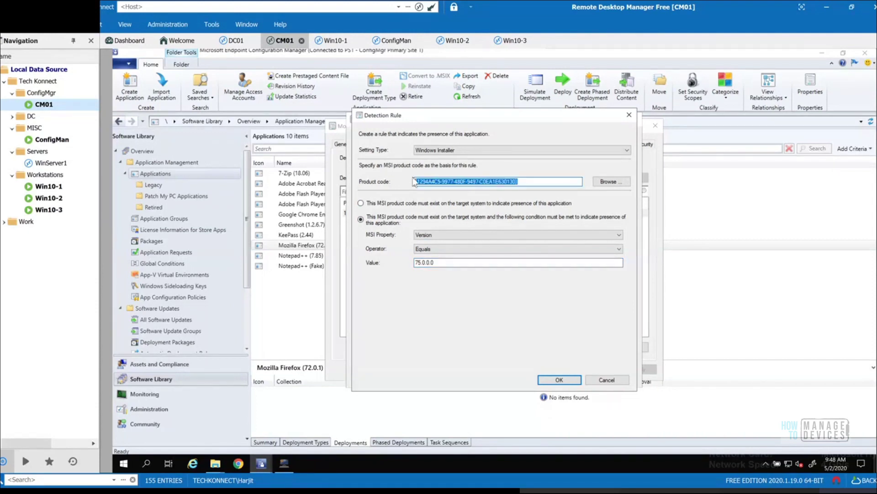
left_click(607, 380)
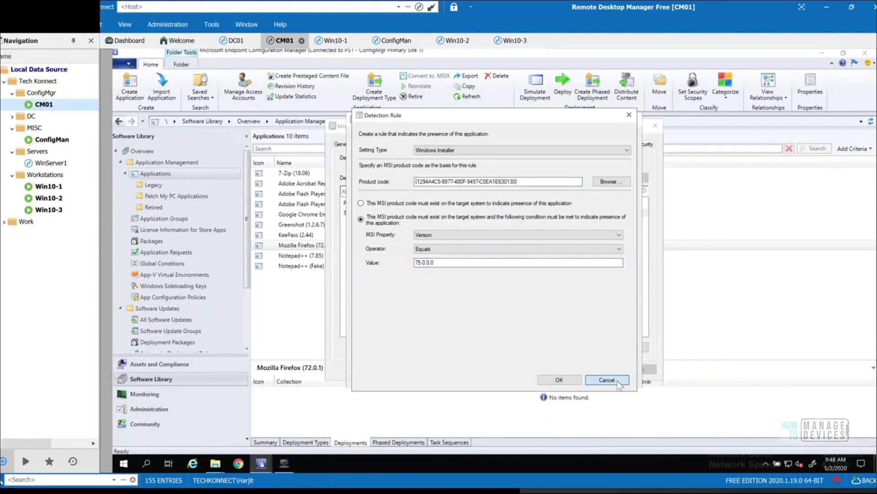
left_click(589, 375)
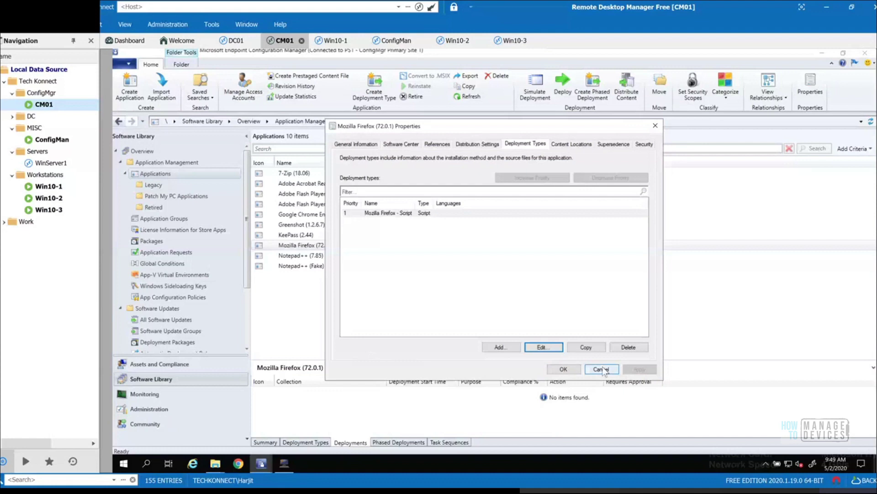
Step: Close the Firefox properties without saving and open the Windows Installer deployment type of Adobe Flash Player ActiveX (32.0.0.344)
left_click(602, 368)
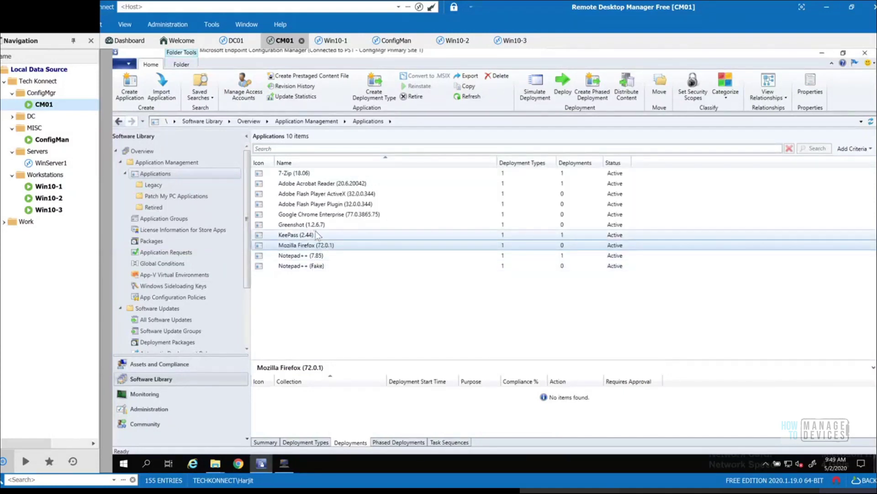
left_click(341, 195)
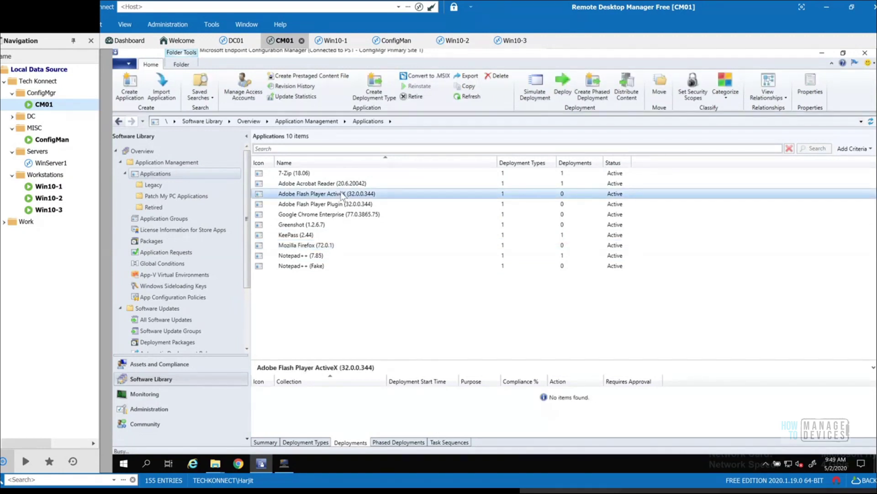
double_click(341, 195)
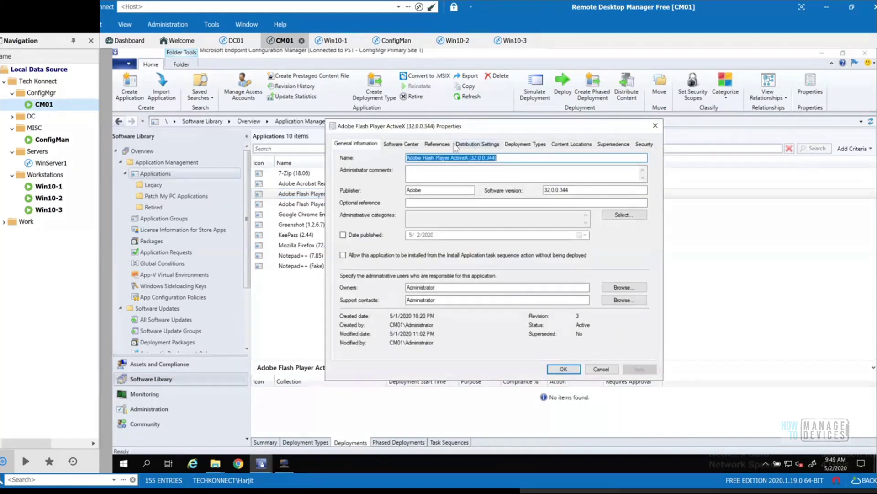
left_click(488, 144)
left_click(525, 144)
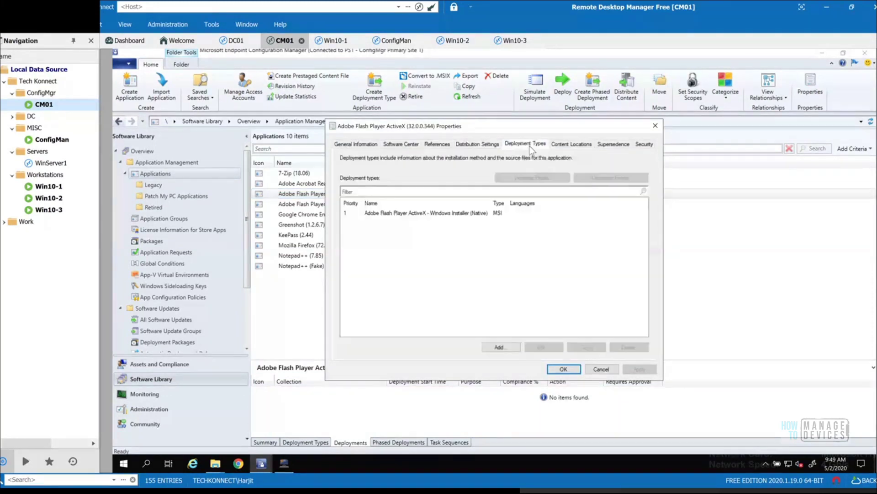
left_click(457, 212)
left_click(558, 348)
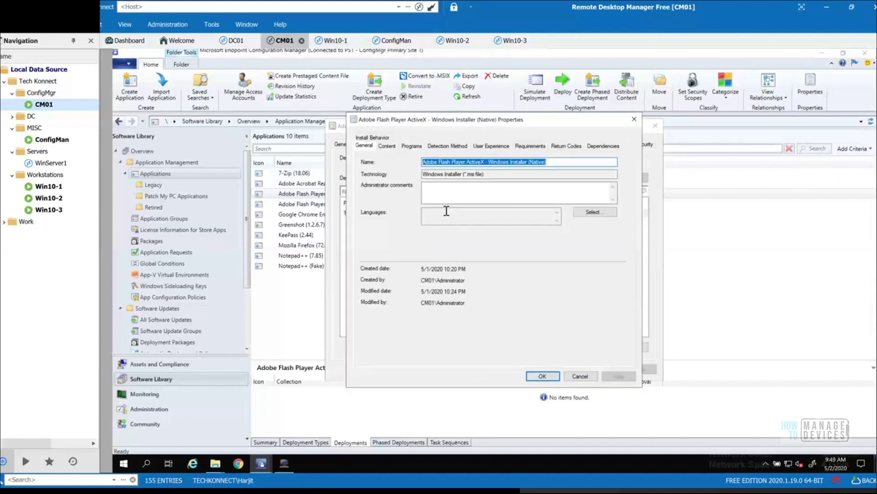
Step: Review the detection rules and the uninstall program of the Flash Player ActiveX deployment type
left_click(451, 149)
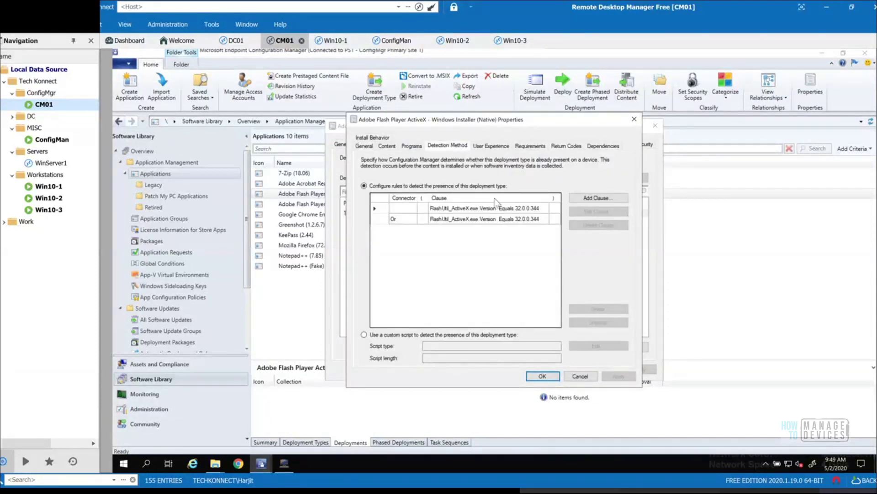
left_click(413, 146)
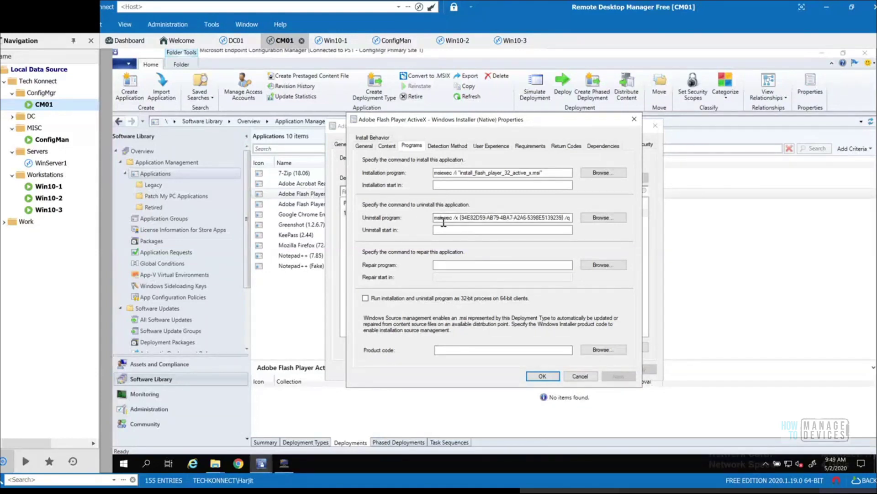
left_click(464, 218)
Step: Start a new detection clause for the Flash Player ActiveX deployment type with Windows Installer as its setting type
left_click(455, 148)
left_click(600, 198)
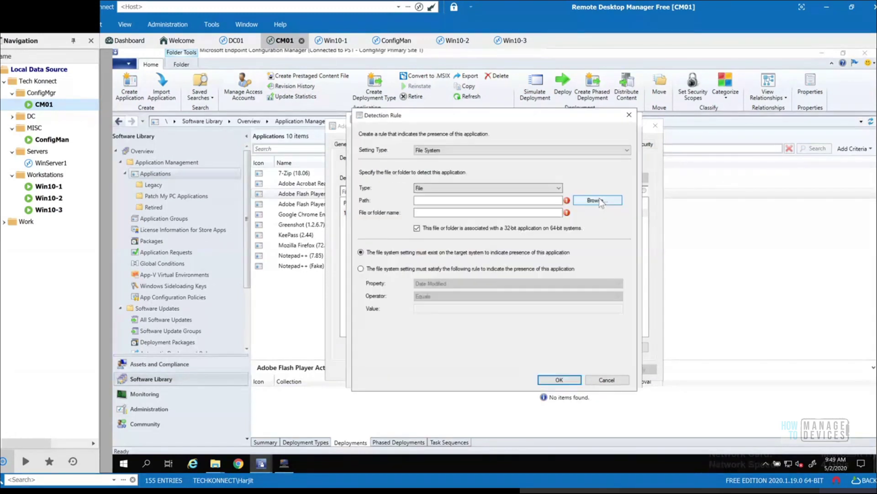
left_click(481, 152)
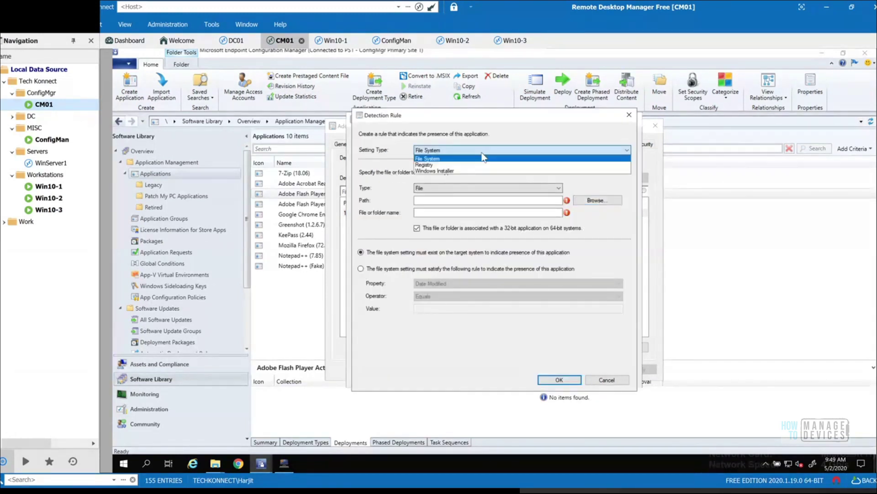
left_click(458, 171)
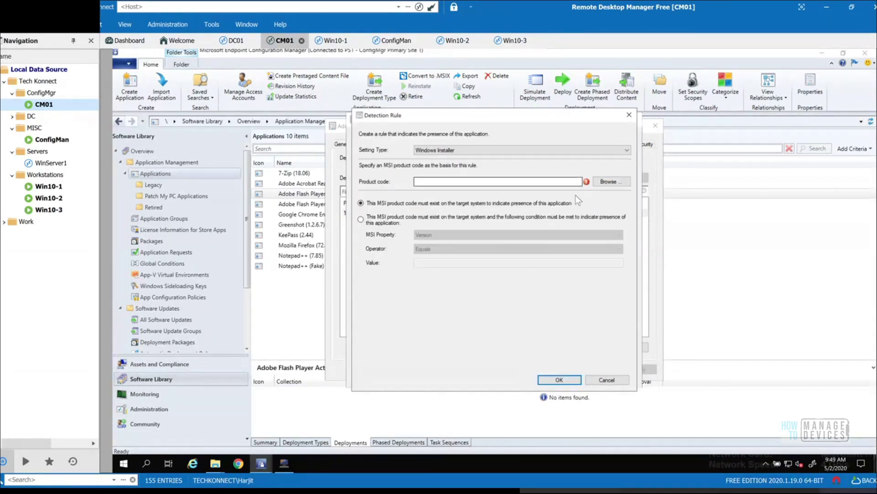
Step: Load the rule's product code from the 32.0.0.344 ActiveX MSI within the Adobe_Flash source folder on cm01
left_click(612, 183)
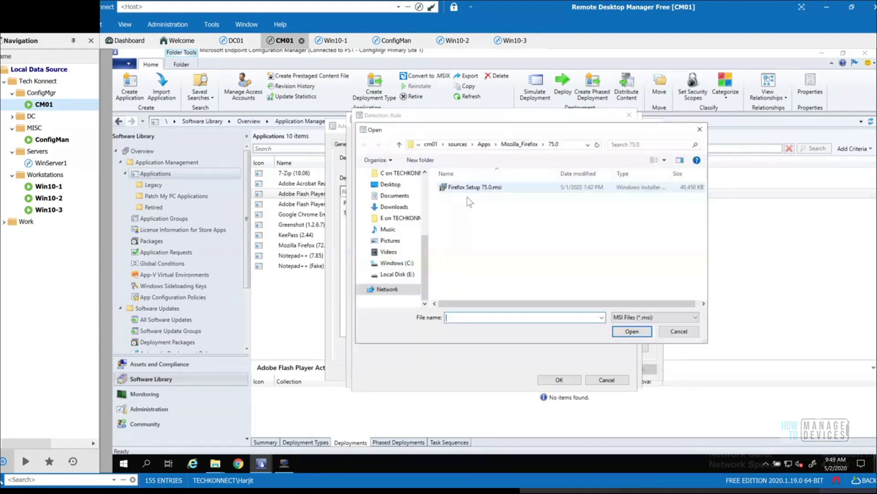
left_click(483, 145)
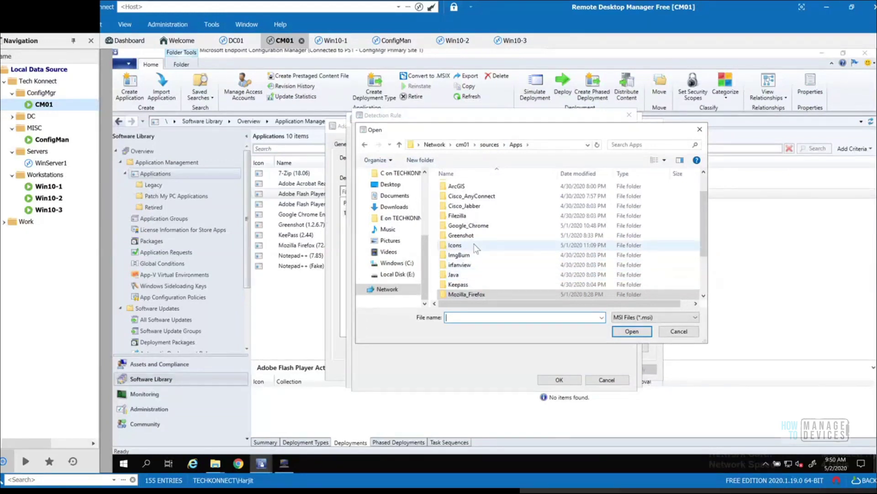
scroll(468, 231, "down", 2)
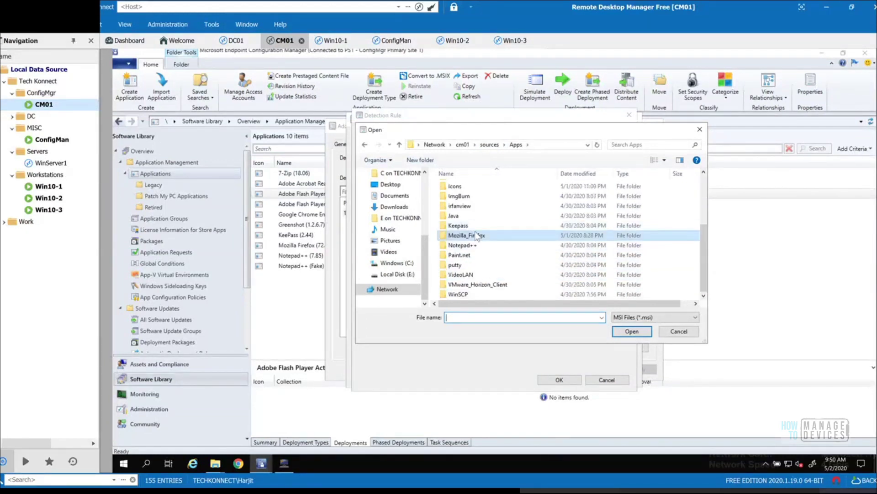
scroll(478, 235, "up", 3)
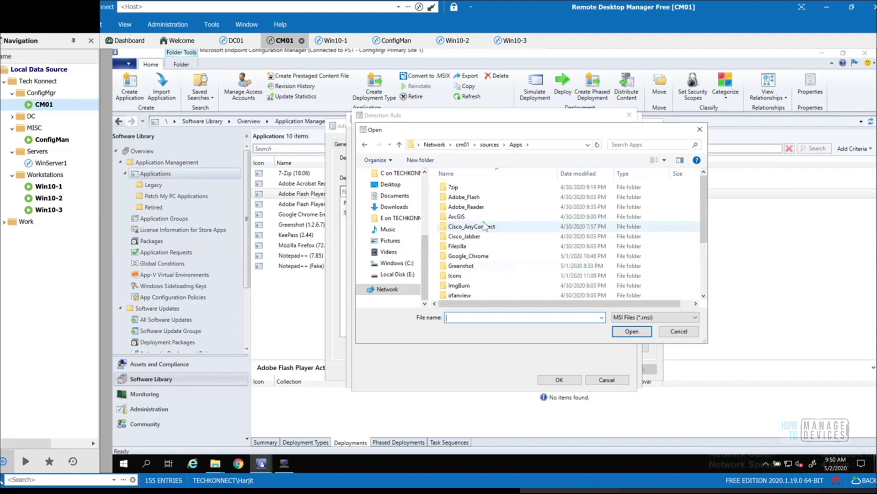
double_click(485, 197)
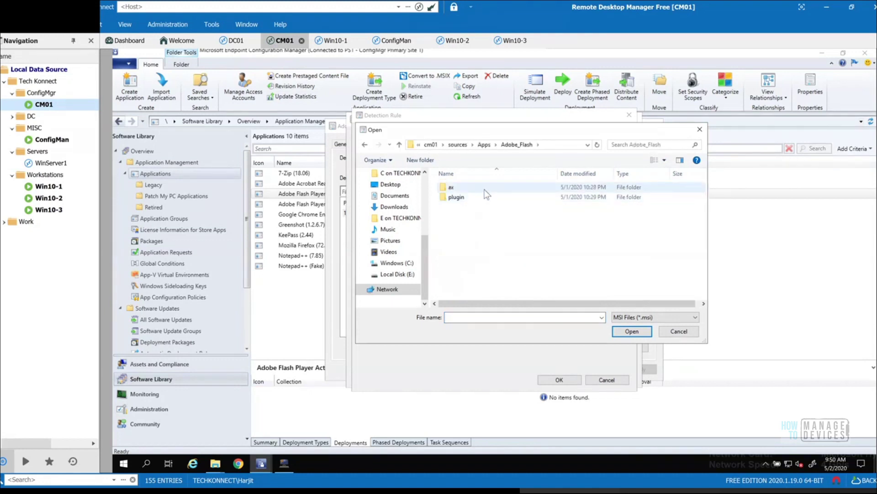
double_click(485, 189)
double_click(486, 198)
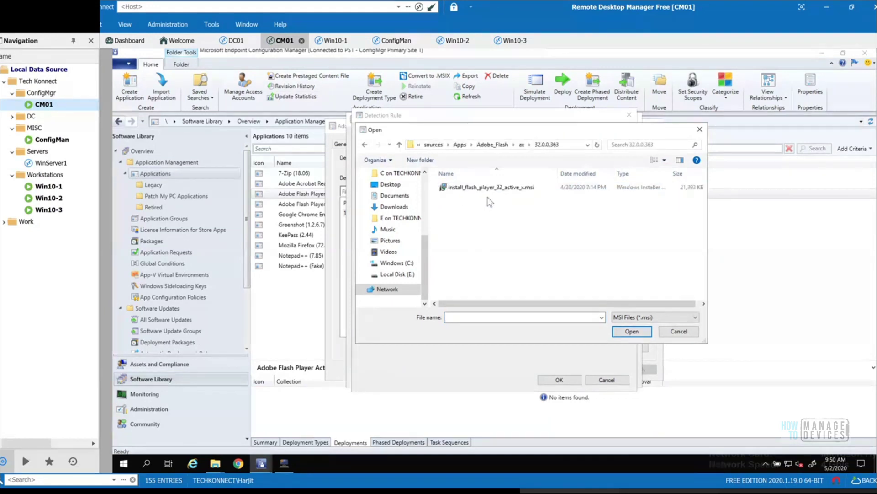
key("BackSpace")
double_click(493, 188)
left_click(492, 188)
left_click(632, 331)
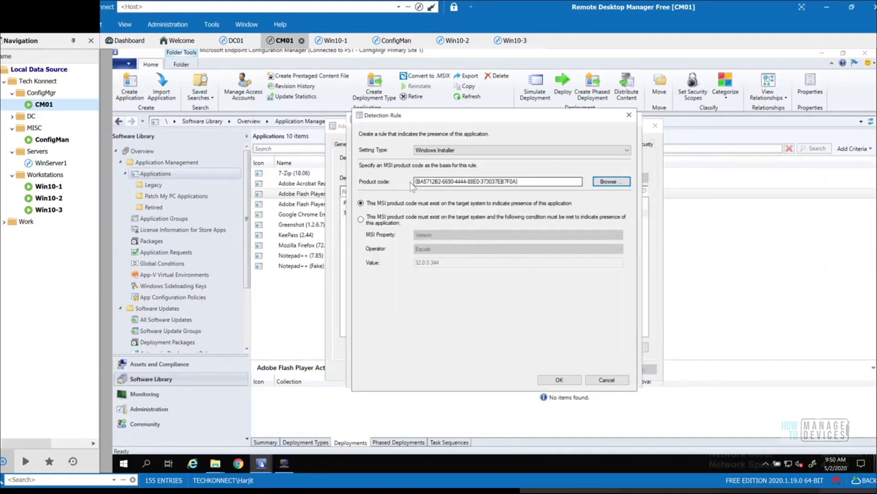
Step: Check the loaded MSI product code and the condition that it must exist, then discard the detection rule
left_click_drag(527, 182, 358, 203)
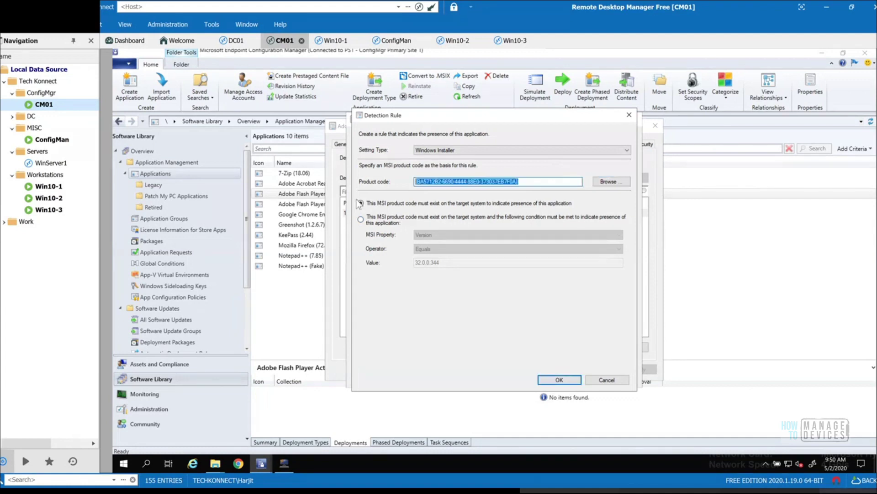
left_click(360, 203)
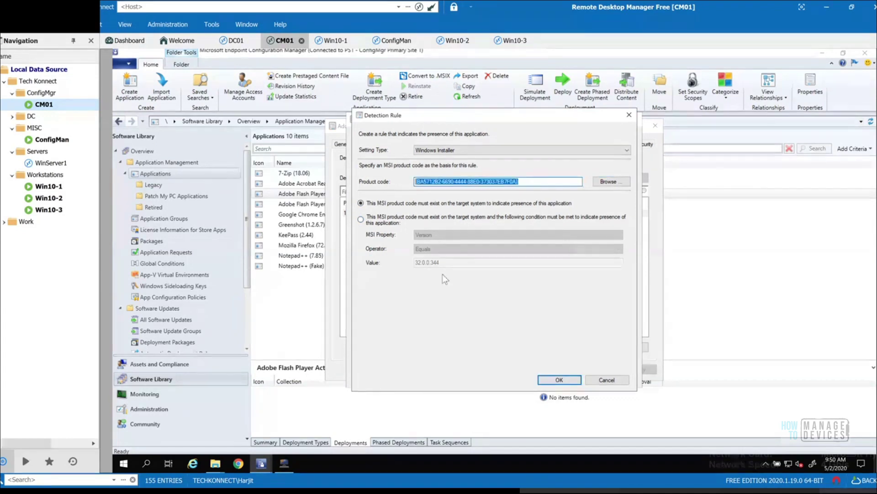
left_click(611, 381)
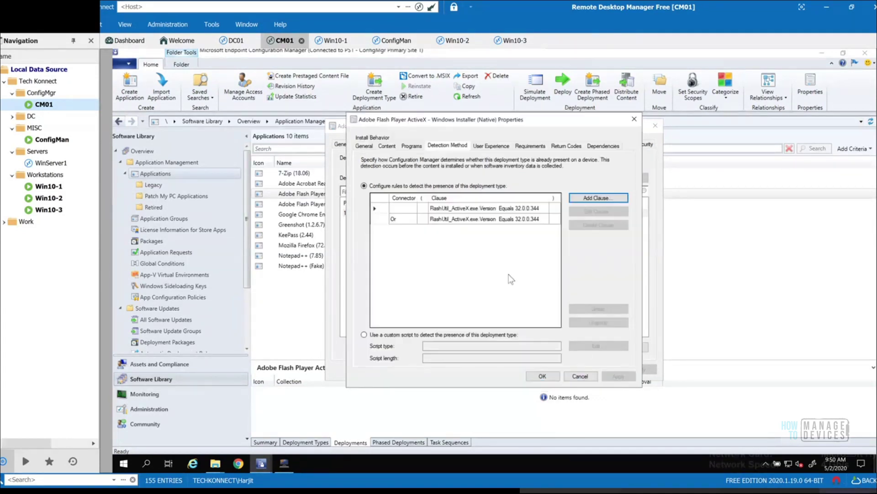
Step: Review the product code in the uninstall program and the MSI file name in the installation program, then close both property dialogs without saving
left_click(411, 146)
left_click_drag(460, 217, 567, 222)
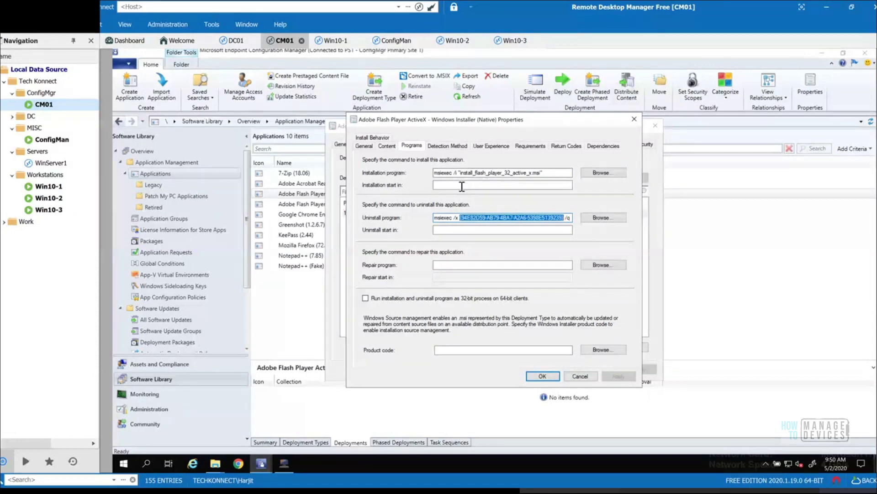
left_click_drag(462, 172, 545, 172)
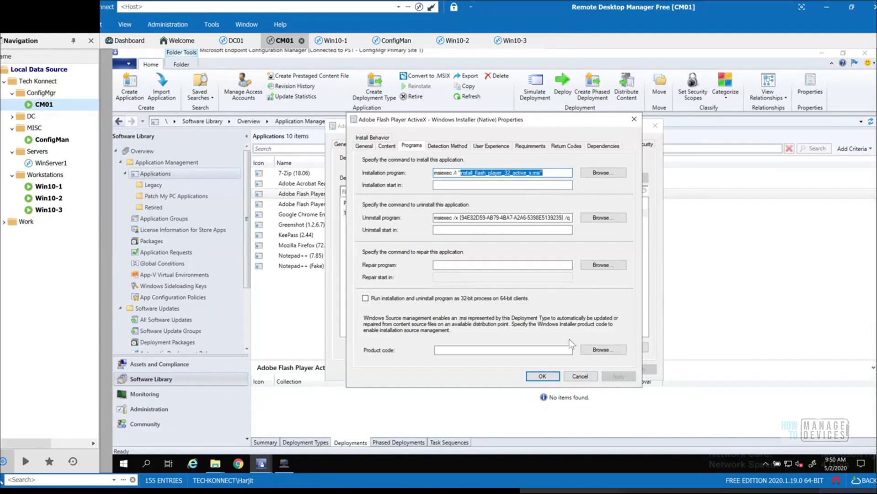
left_click(580, 376)
left_click(601, 369)
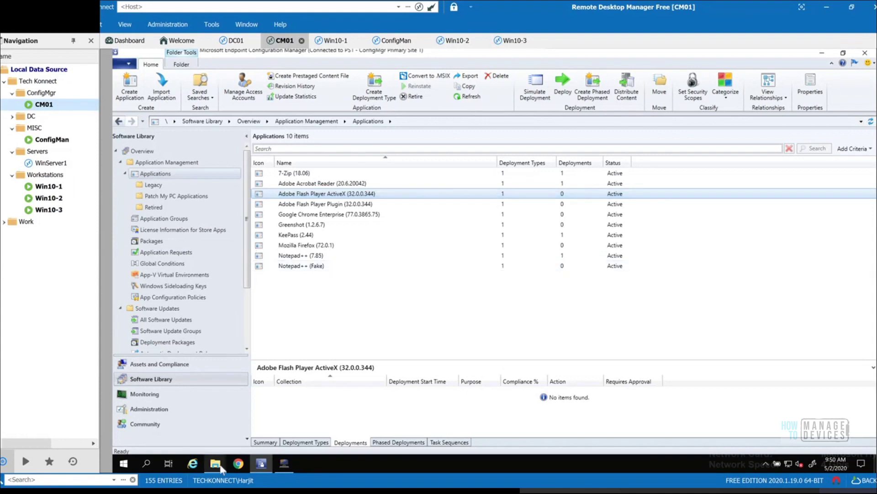
Step: In File Explorer, review the Apps source folders, the Mozilla_Firefox version folders and the contents of 75.0, then close the window
mouse_move(221, 468)
left_click(255, 425)
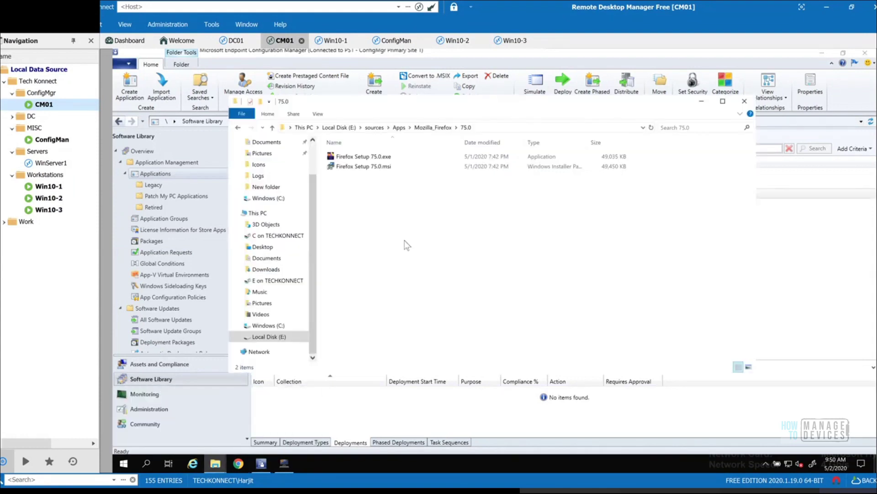
left_click(400, 128)
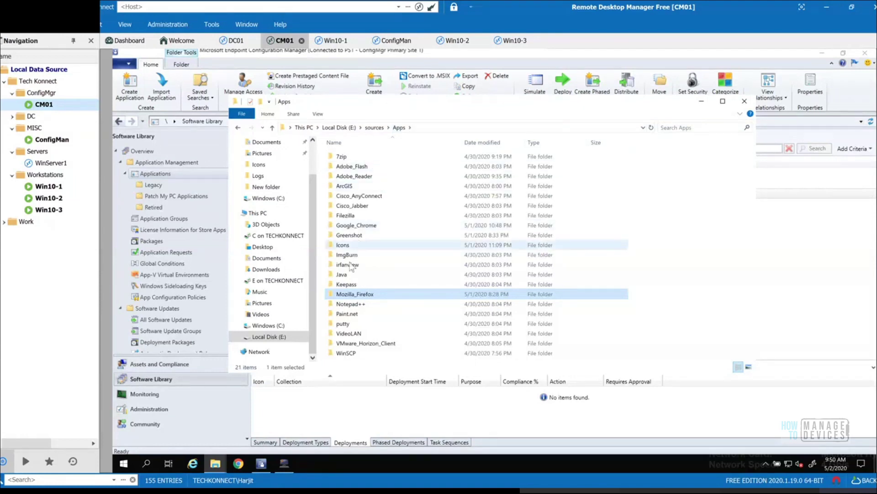
mouse_move(391, 296)
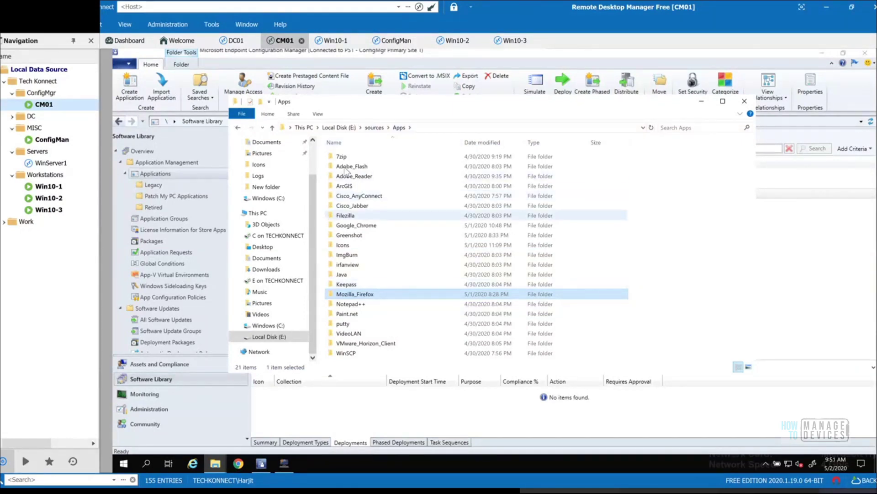
double_click(376, 296)
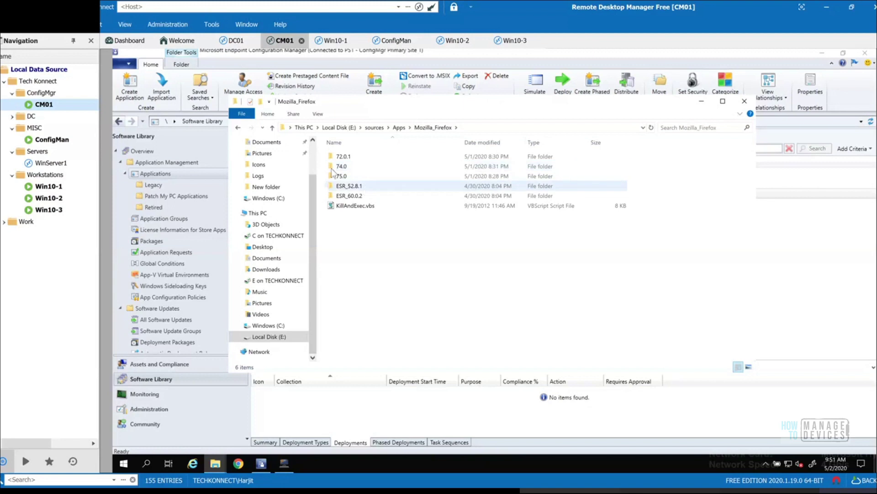
mouse_move(371, 182)
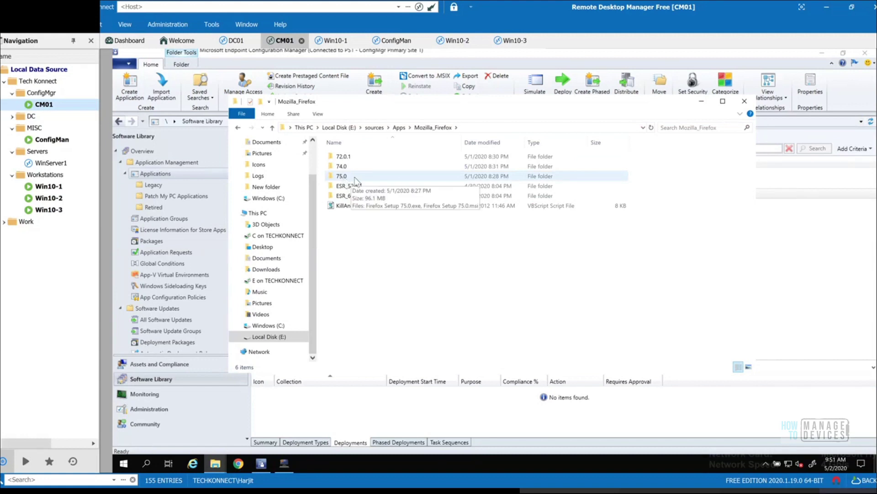
double_click(348, 178)
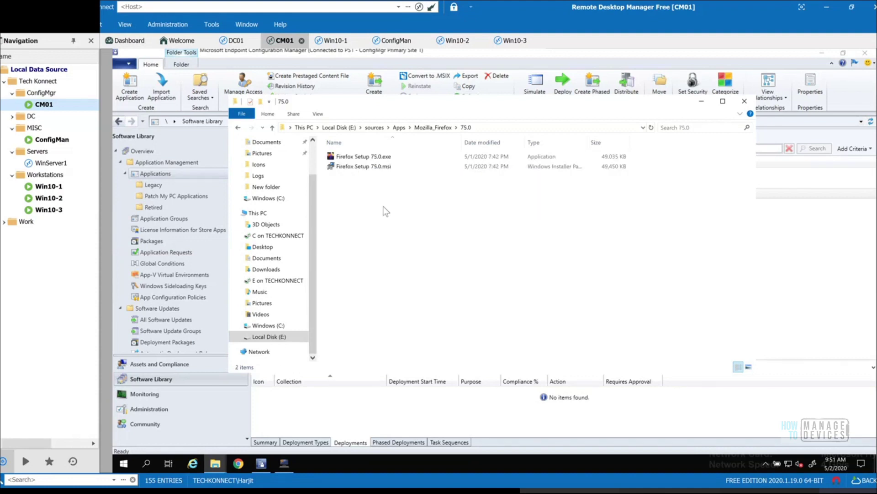
left_click(433, 127)
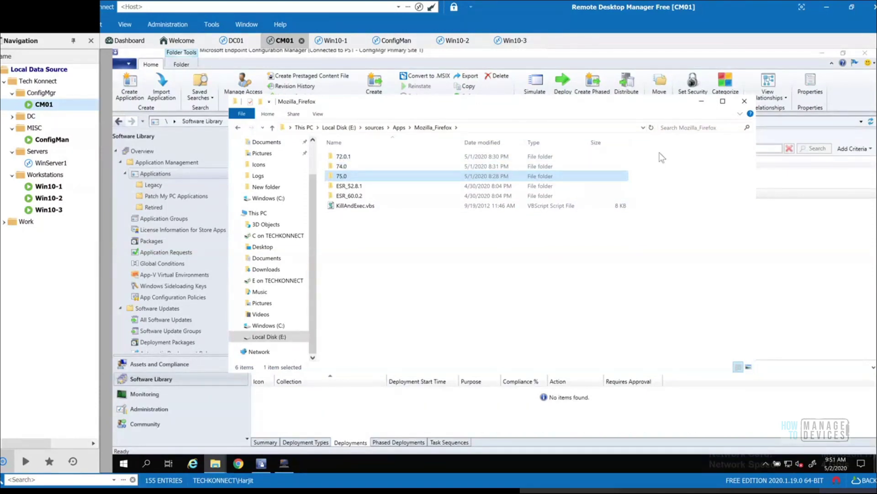
left_click(744, 101)
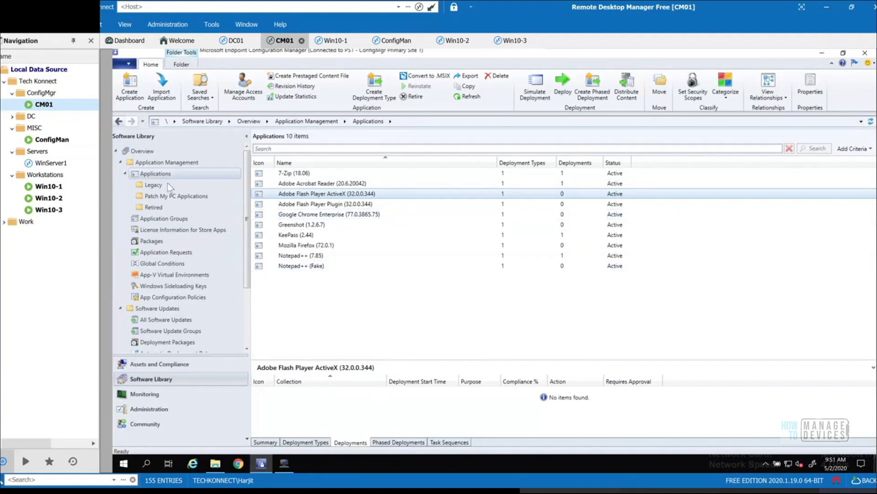
Step: Review the status and available actions of Notepad++ (7.84) in the Retired applications folder
left_click(153, 207)
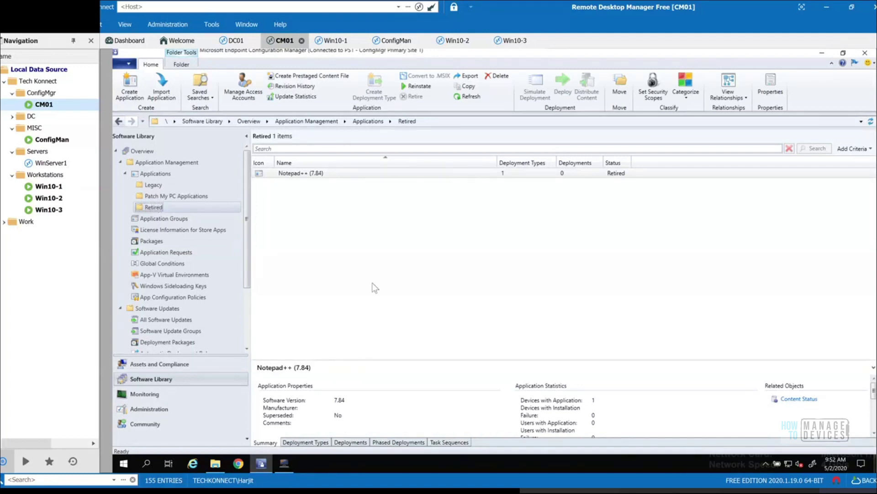
left_click(318, 176)
right_click(318, 177)
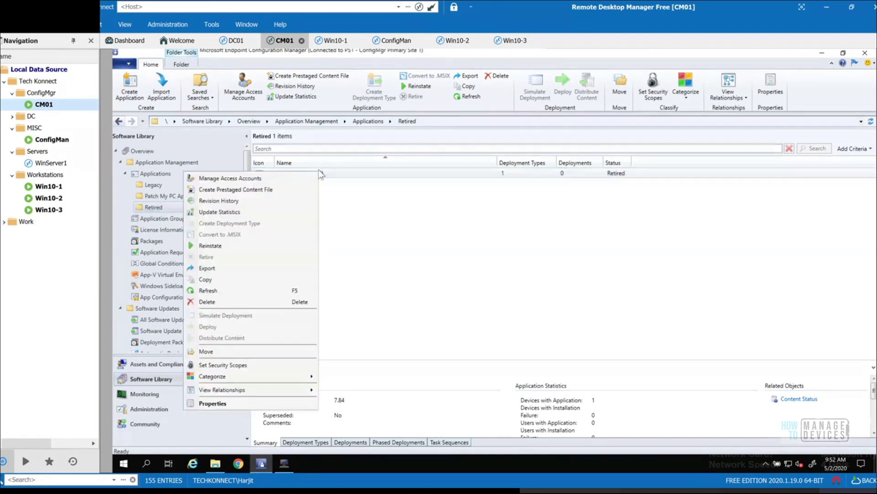
left_click(532, 193)
left_click(558, 175)
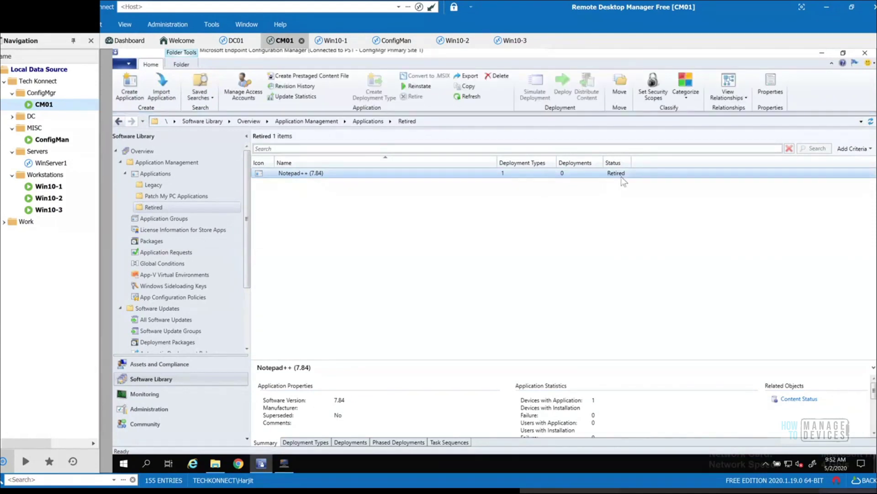
right_click(338, 171)
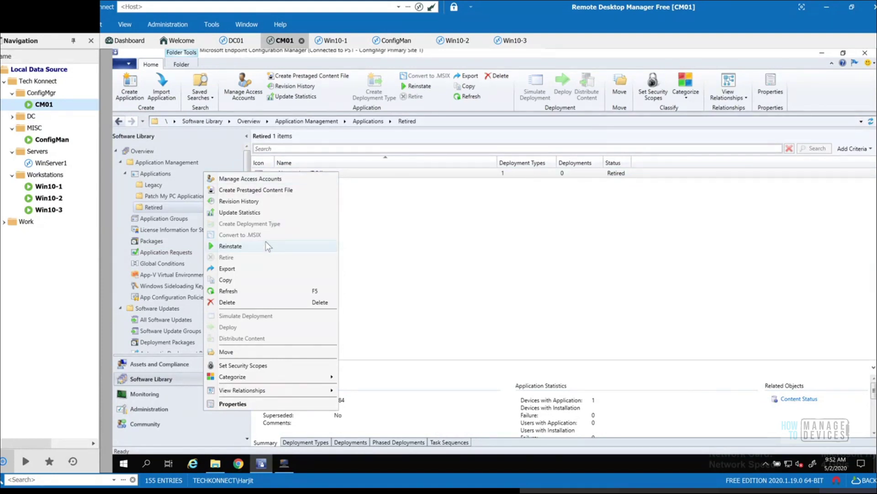
Step: Open the revision history of the retired Notepad++ (7.84) application and delete revision 1
left_click(264, 203)
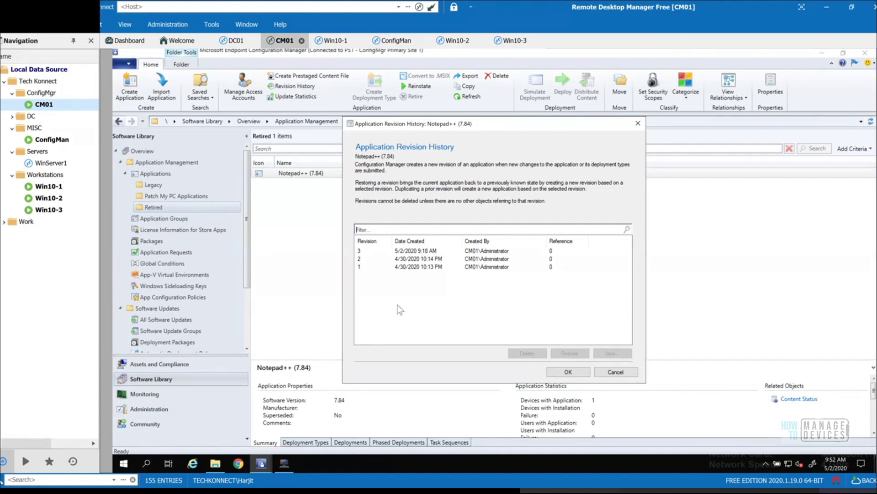
left_click(417, 269)
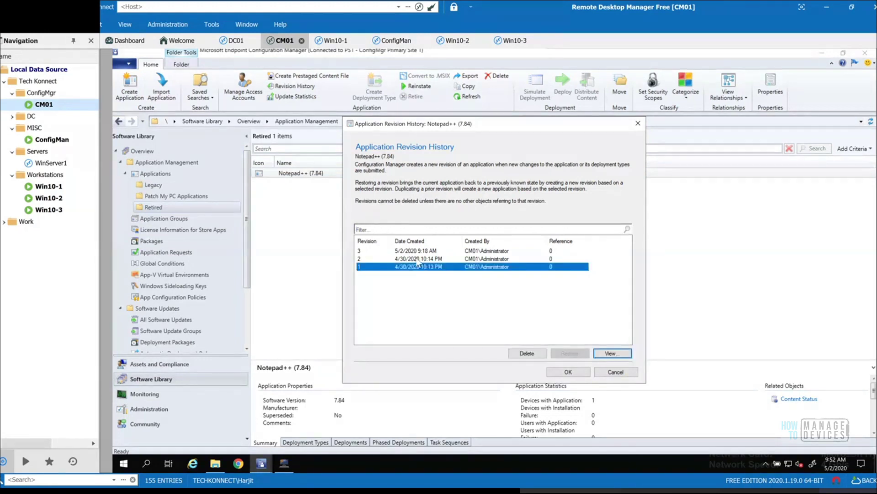
left_click(416, 261)
left_click(417, 251)
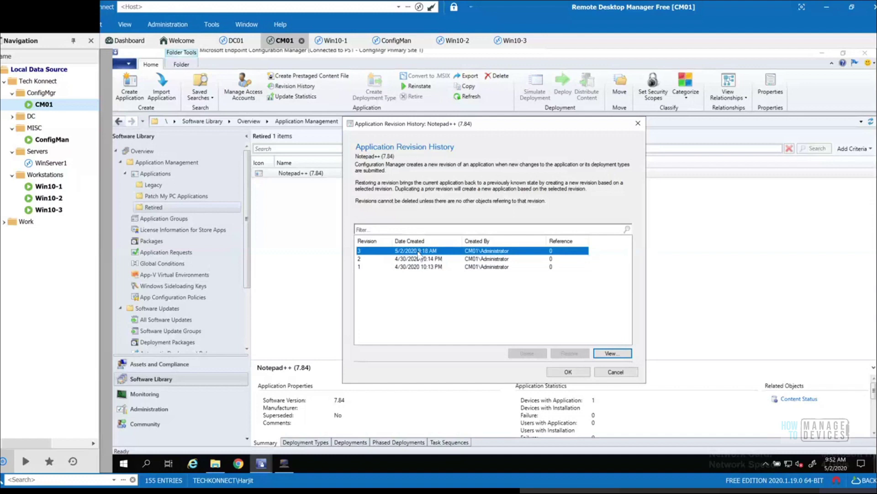
left_click(416, 259)
left_click(412, 267)
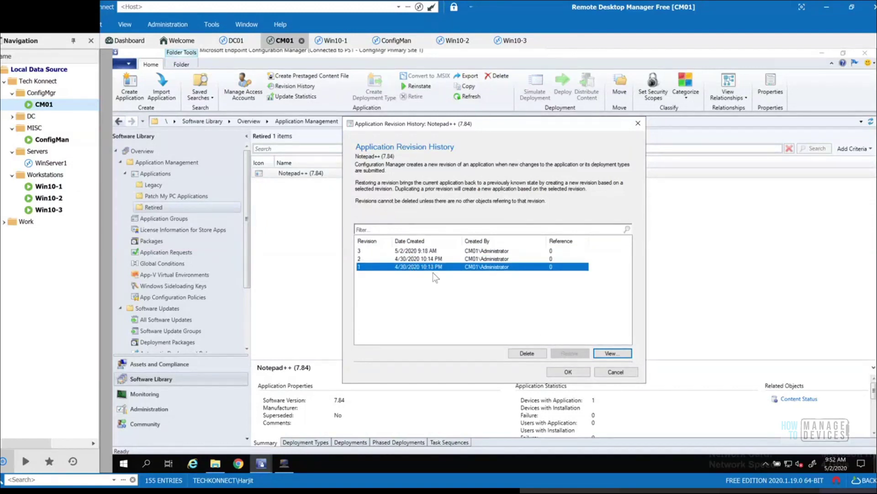
left_click(526, 352)
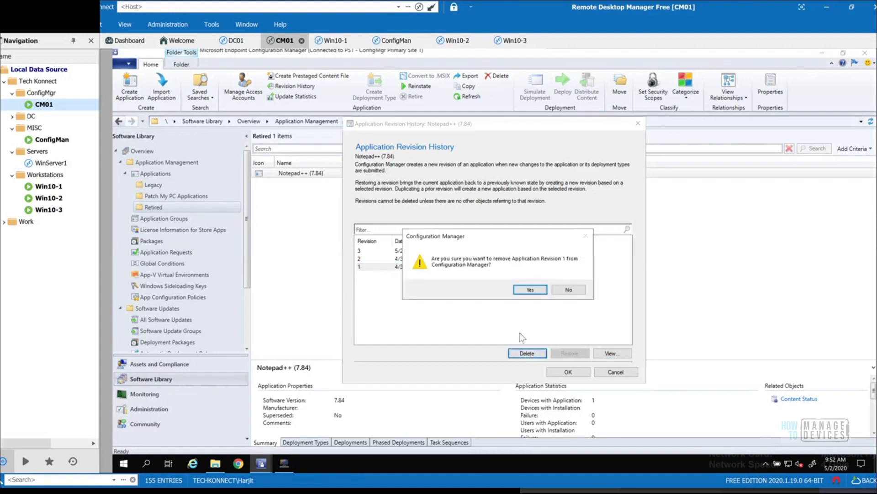
left_click(529, 289)
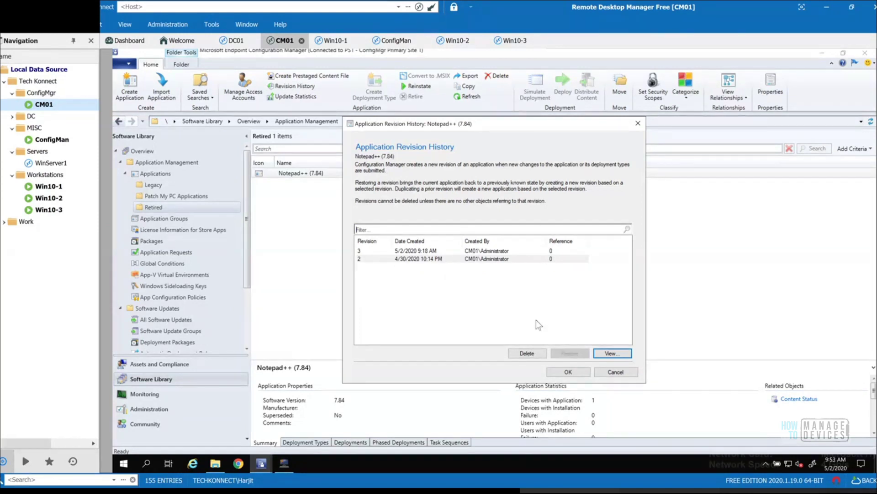
Step: Delete revisions 2 and 3 of Notepad++ (7.84), close the revision history, and return to the main Applications list
left_click(528, 354)
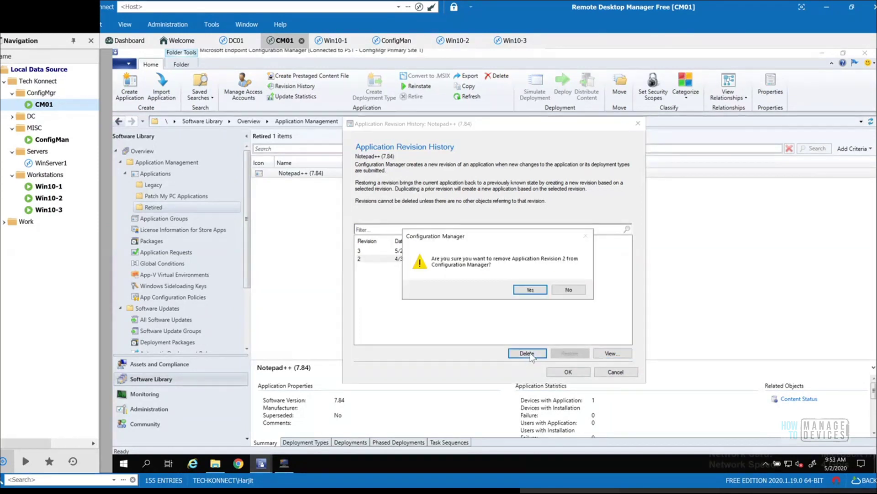
left_click(529, 291)
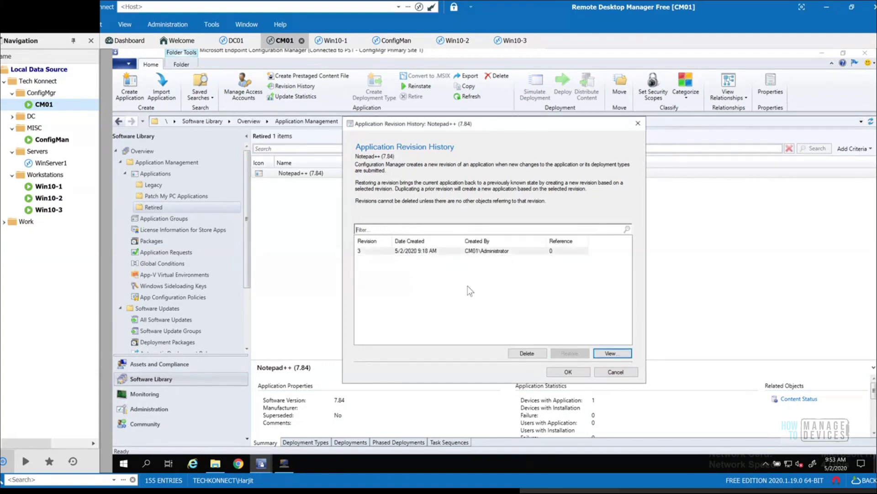
left_click(528, 353)
left_click(520, 291)
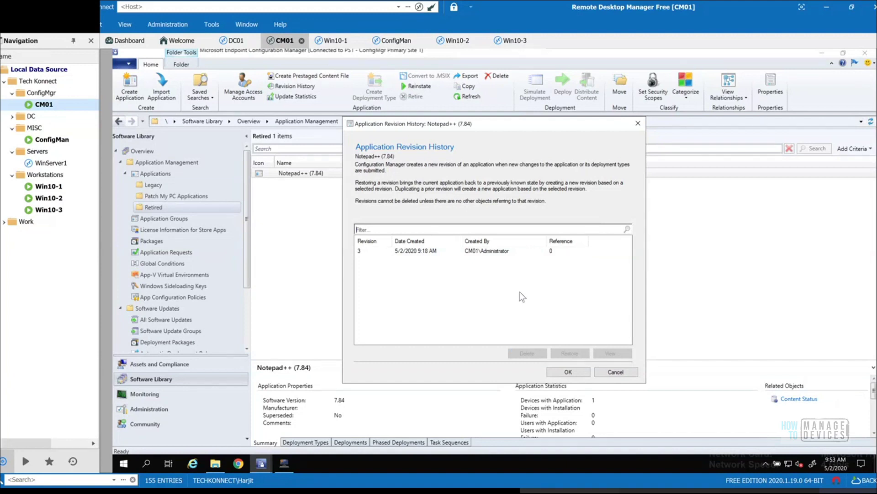
left_click(568, 372)
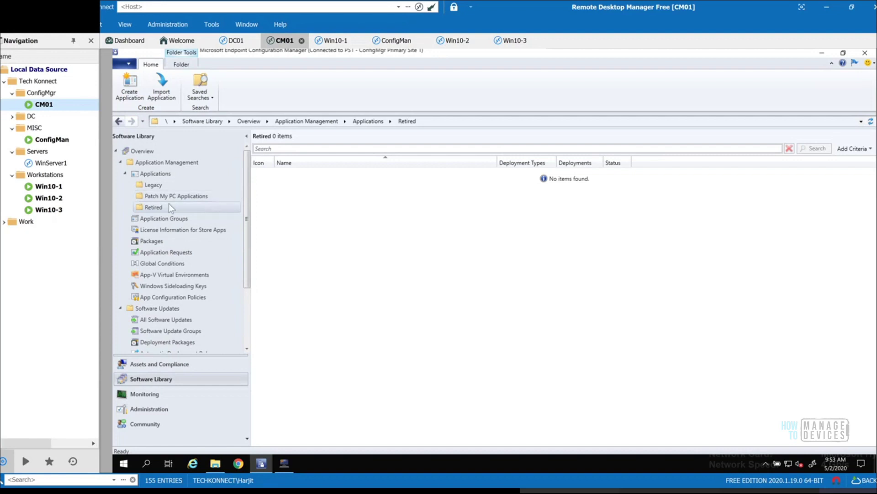
left_click(155, 173)
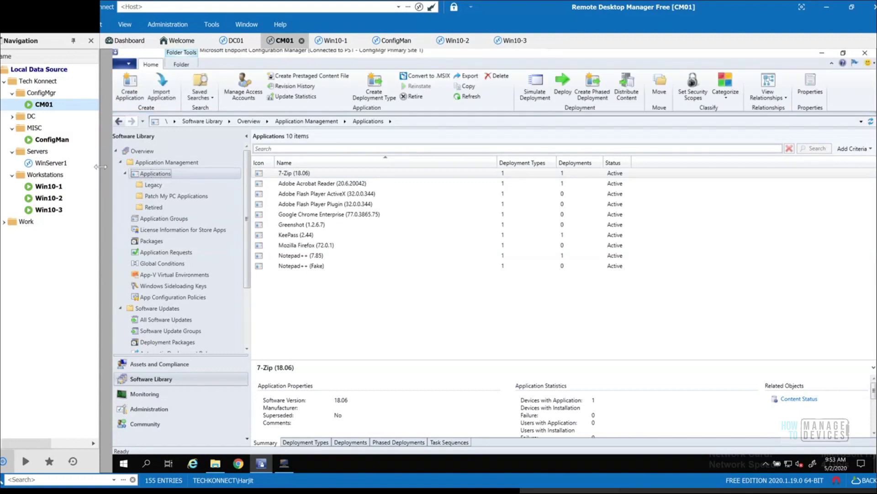
Step: Switch to the Win10-1 session and check the KeePass (2.44) installation details in Software Center, then return to the application list
left_click(57, 189)
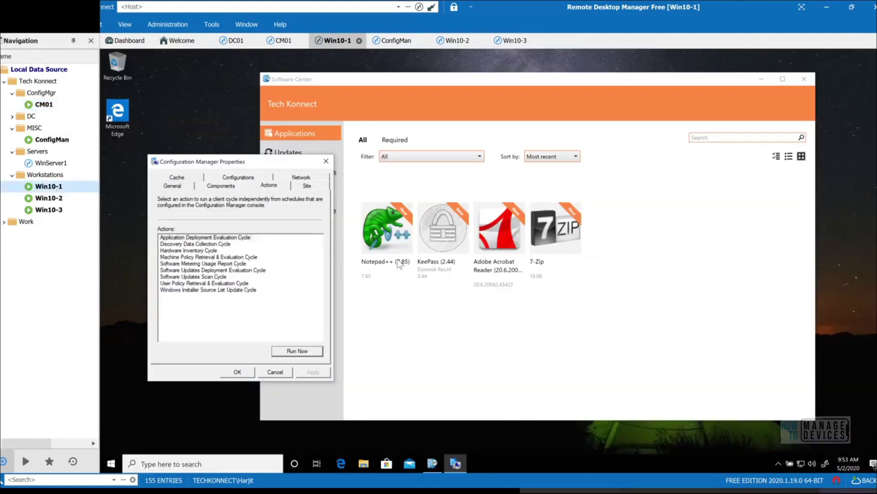
left_click(455, 246)
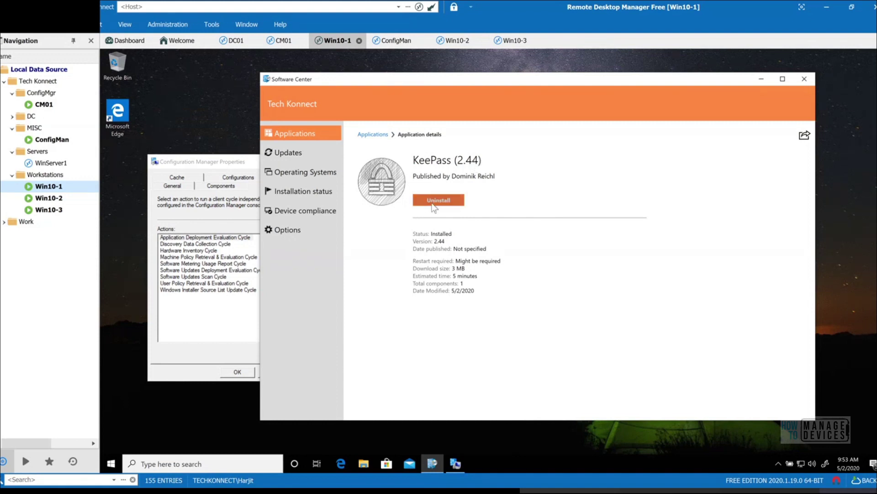
left_click(289, 135)
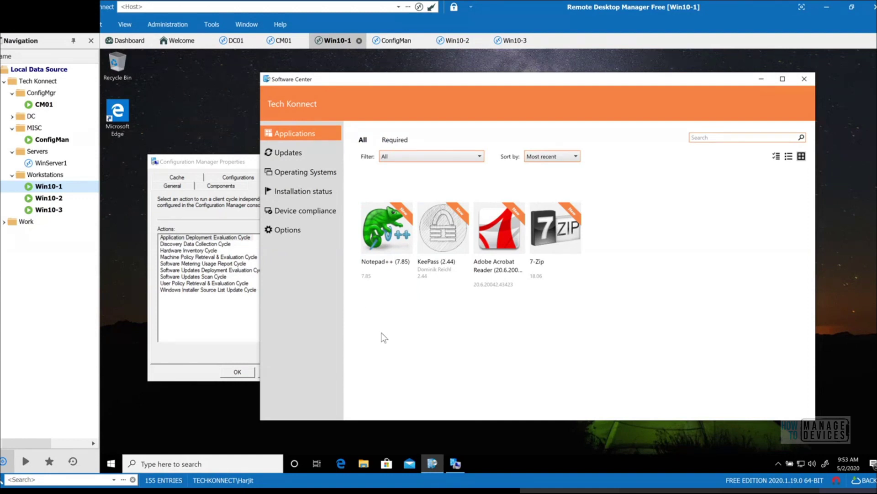
Step: Switch to the Win10-2 session and view the available applications in Software Center
double_click(41, 197)
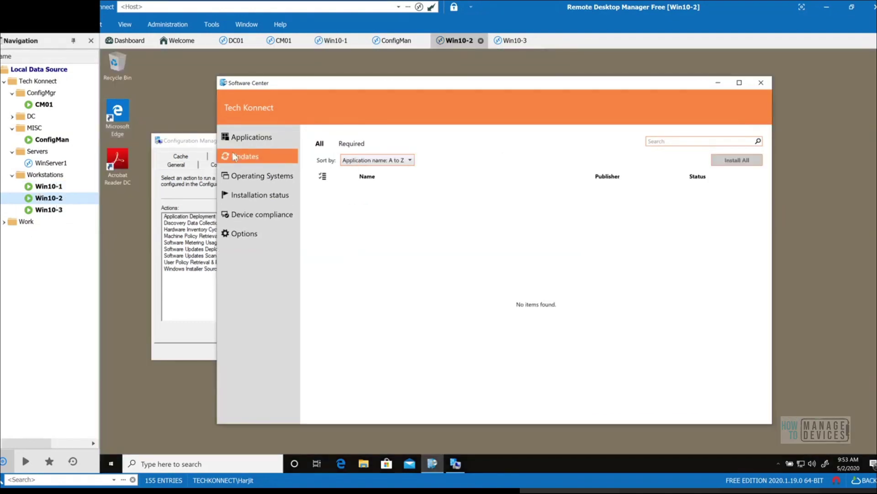
left_click(247, 140)
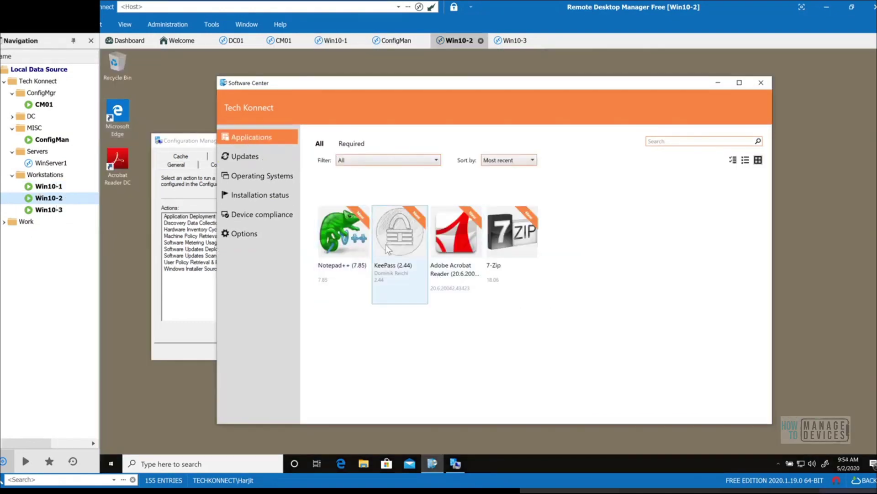
Step: Check the KeePass (2.44) application details in Software Center on Win10-2 and return to the application list
left_click(388, 247)
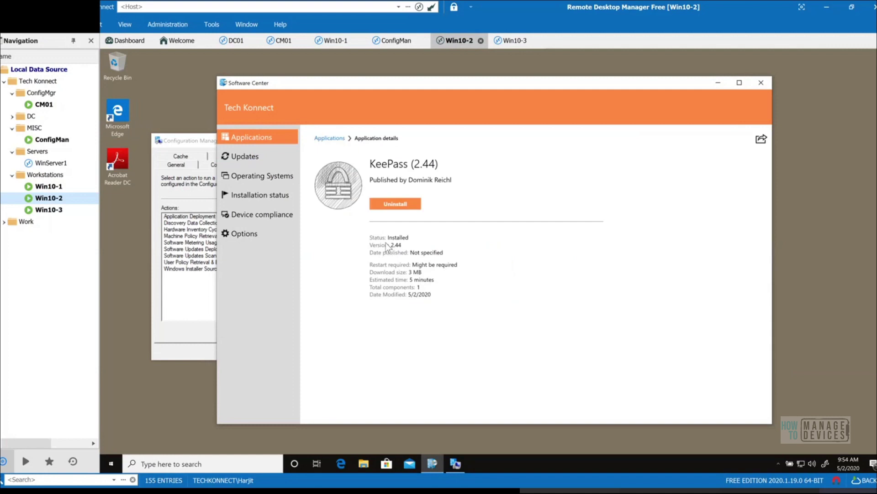
left_click(252, 134)
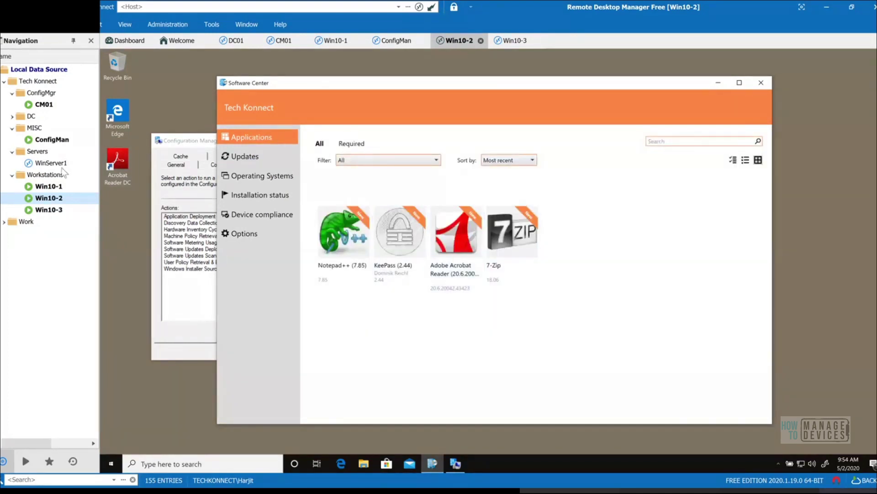
Step: Switch to the Win10-3 session and check the Notepad++ (7.85) and KeePass (2.44) details in Software Center
left_click(51, 213)
double_click(51, 213)
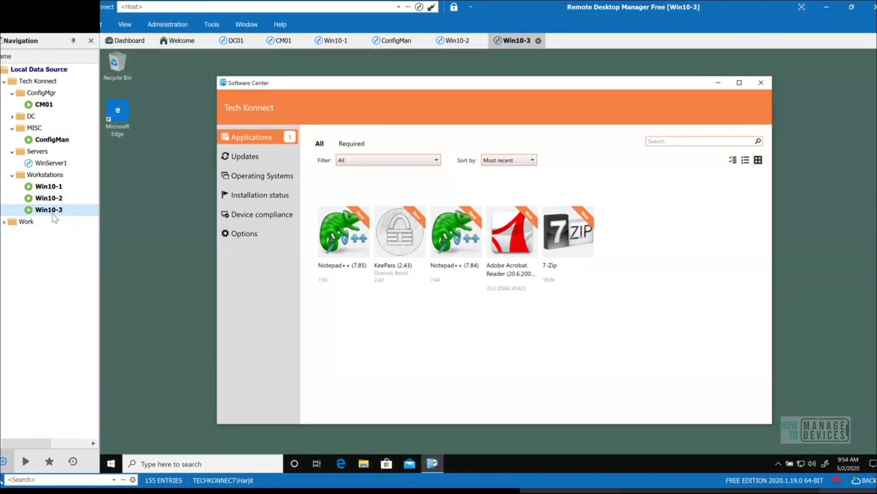
left_click(344, 255)
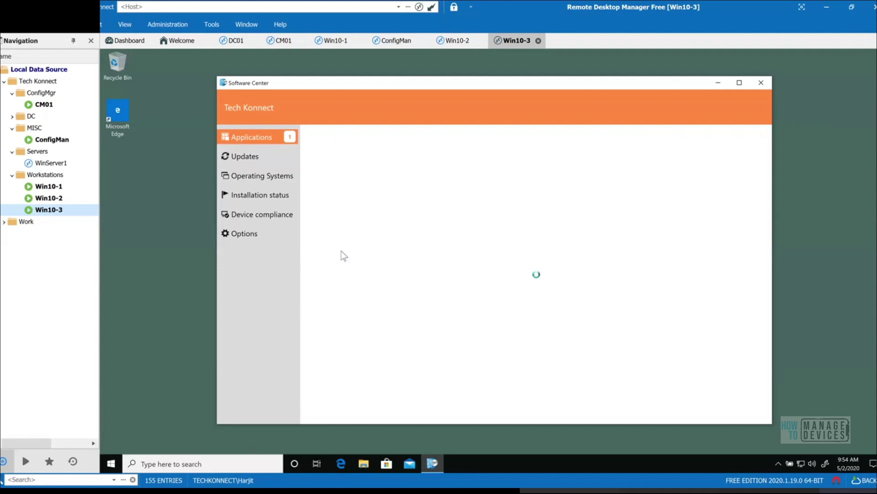
left_click(263, 141)
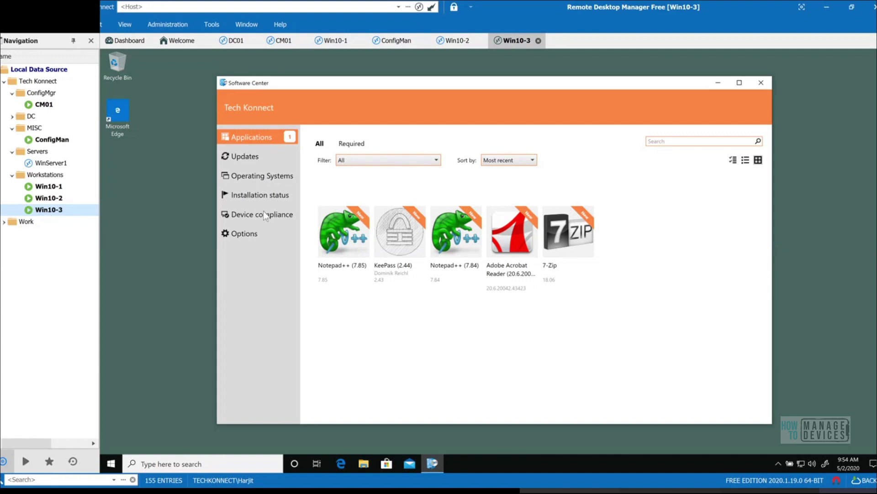
left_click(330, 235)
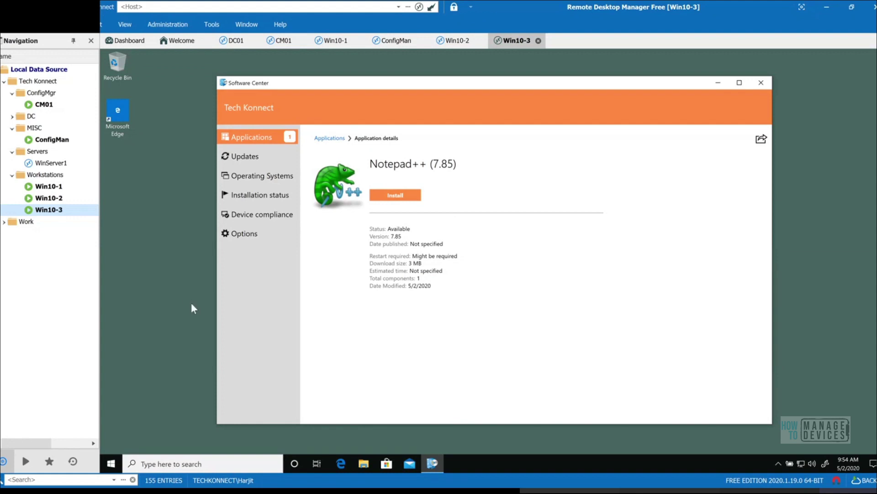
left_click(259, 136)
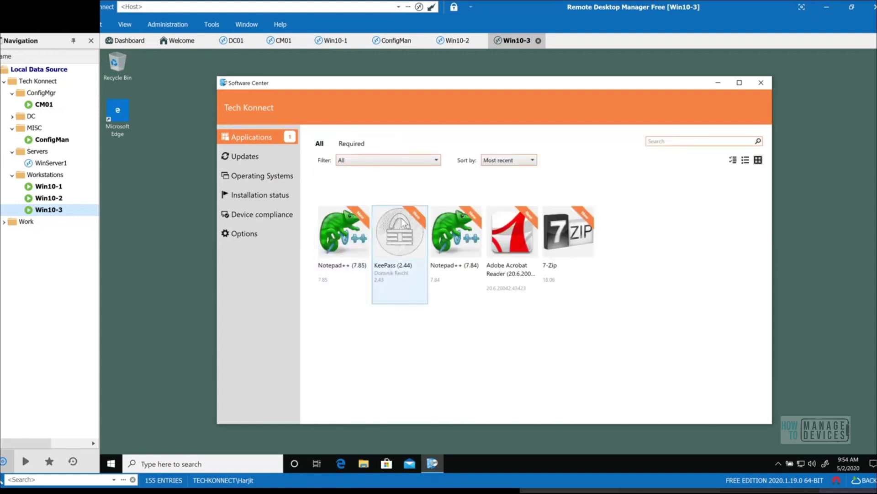
left_click(400, 222)
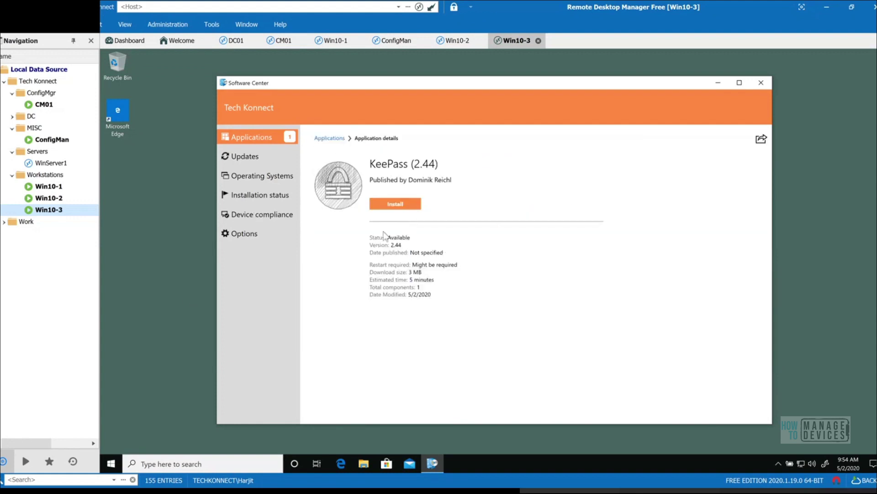
left_click(267, 139)
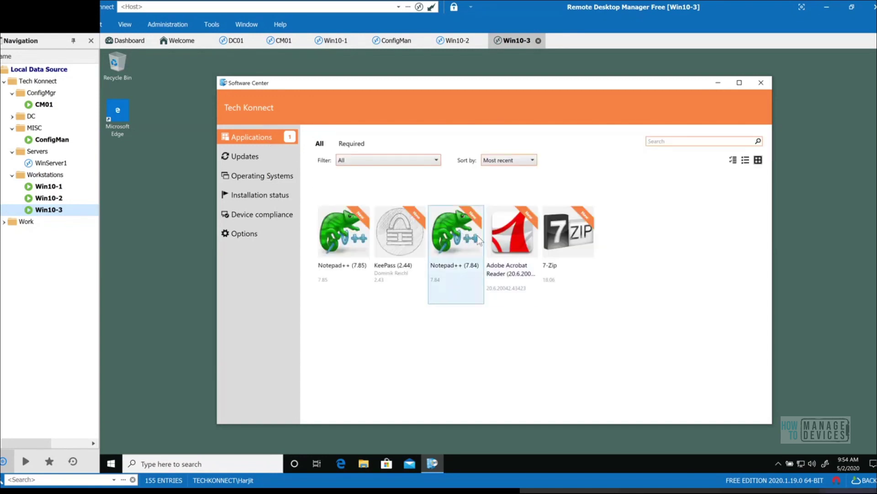
Step: Reload the Software Center application list and check the details of Adobe Acrobat Reader (20.6.20042)
left_click(256, 176)
left_click(254, 143)
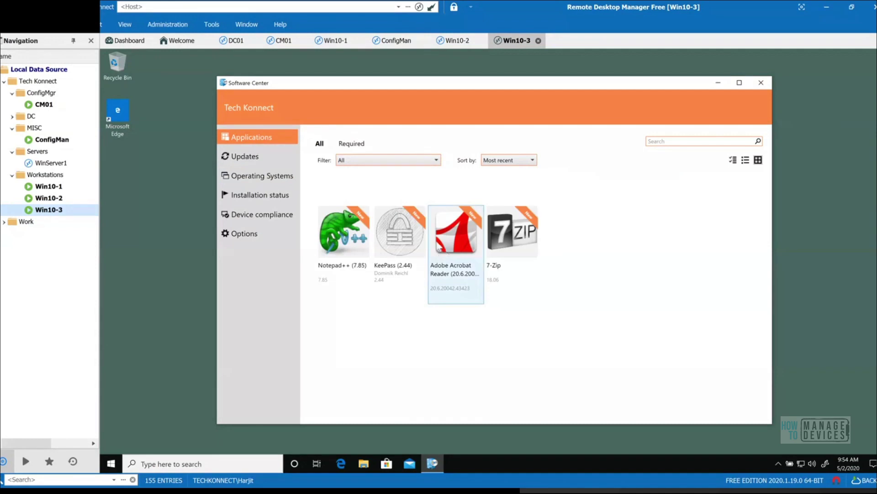
left_click(444, 242)
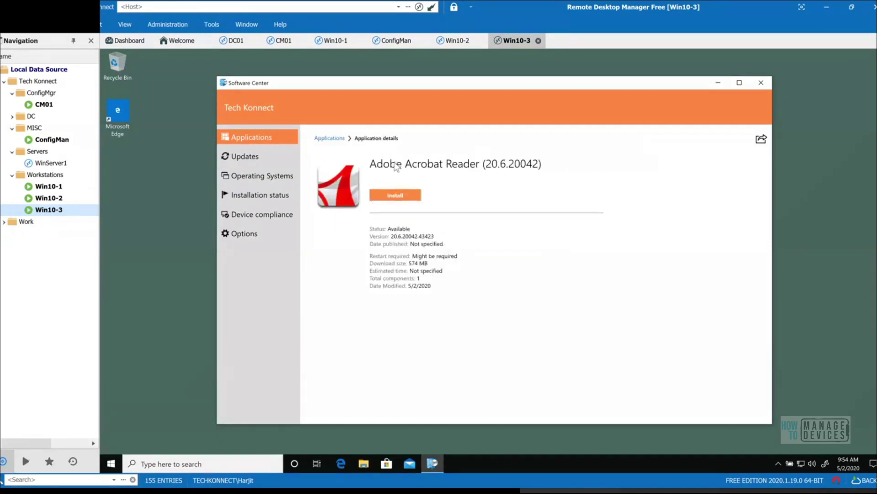
left_click(256, 137)
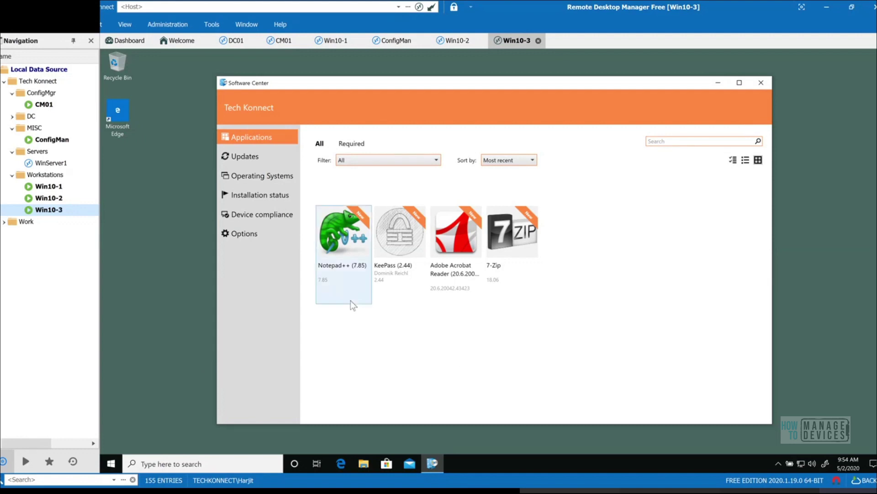
Step: Install Notepad++ (7.85) from Software Center on Win10-3 and return to the application list
left_click(340, 243)
left_click(395, 195)
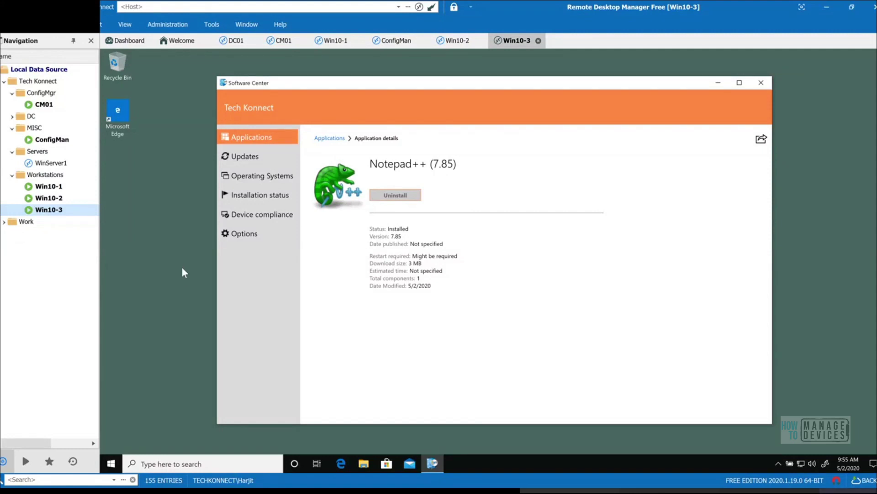
left_click(259, 138)
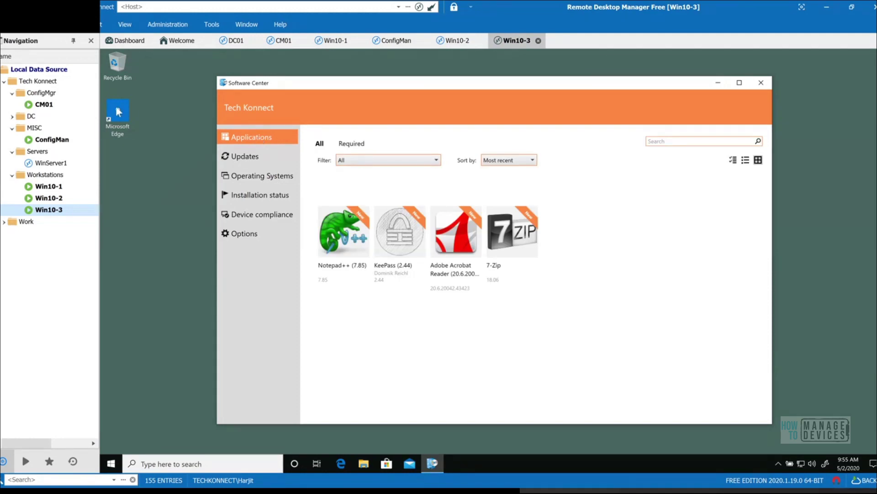
Step: Switch to the CM01 session and view the update products in the Patch My PC publishing settings
left_click(45, 105)
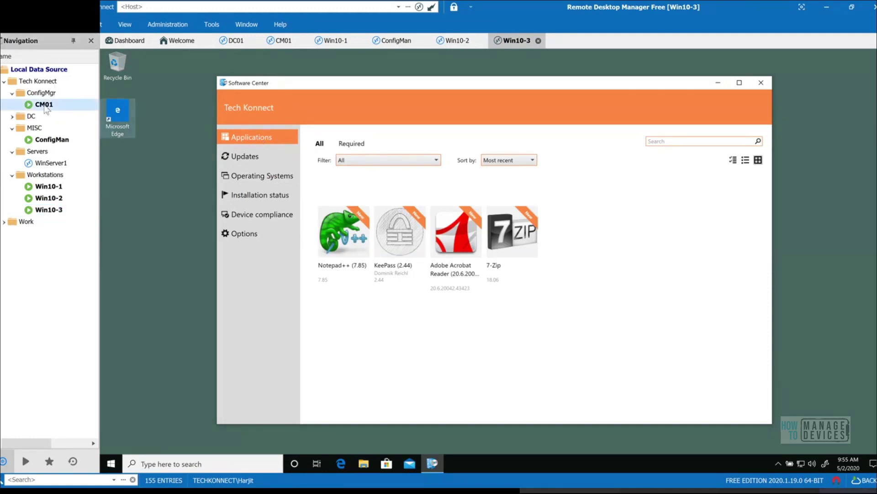
double_click(45, 105)
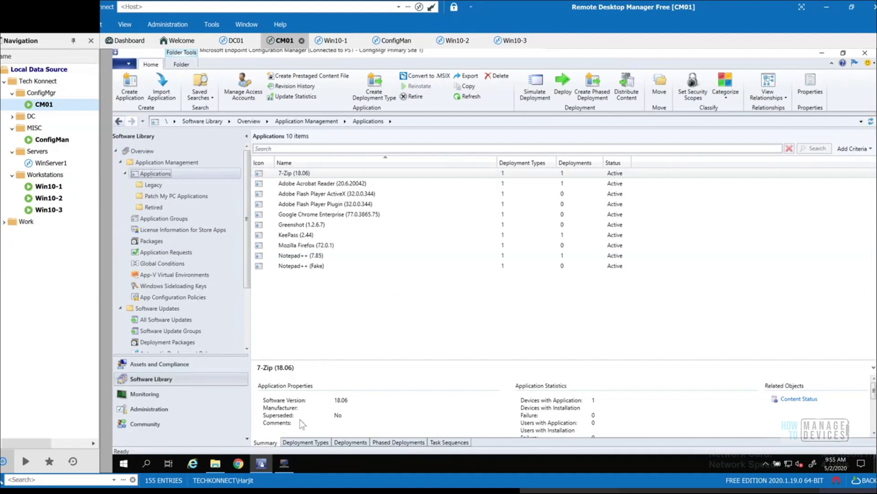
mouse_move(284, 464)
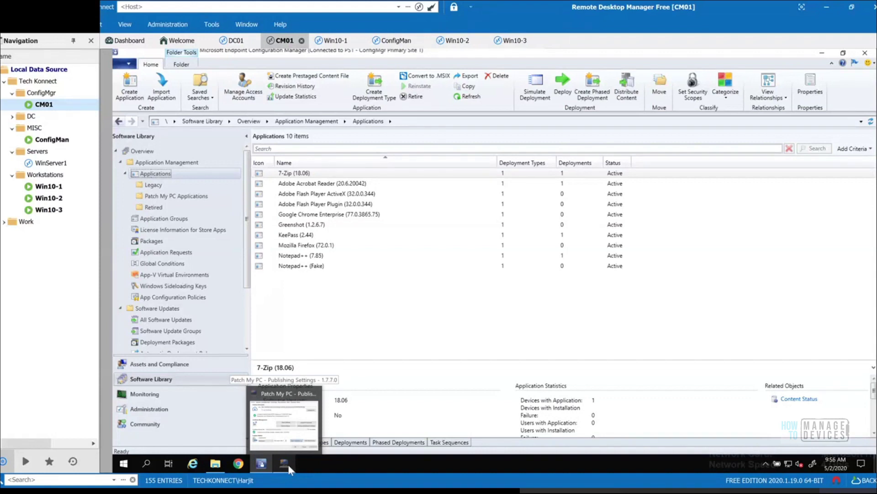
left_click(287, 463)
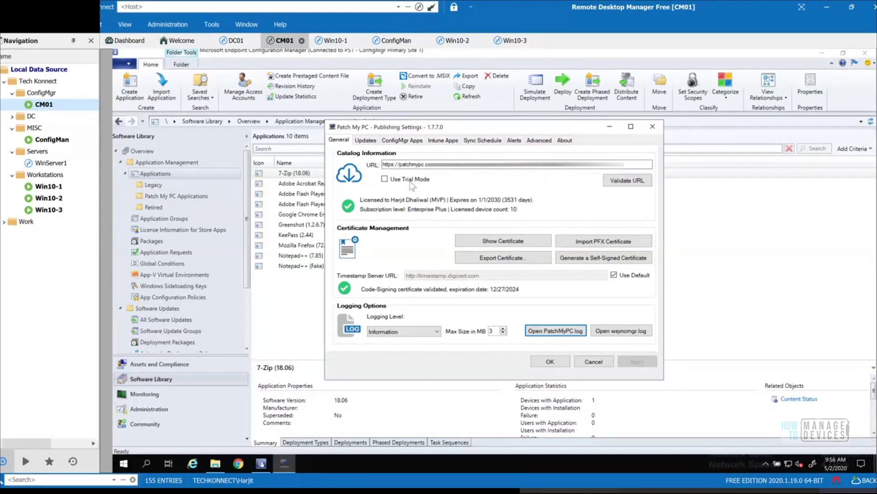
left_click(366, 140)
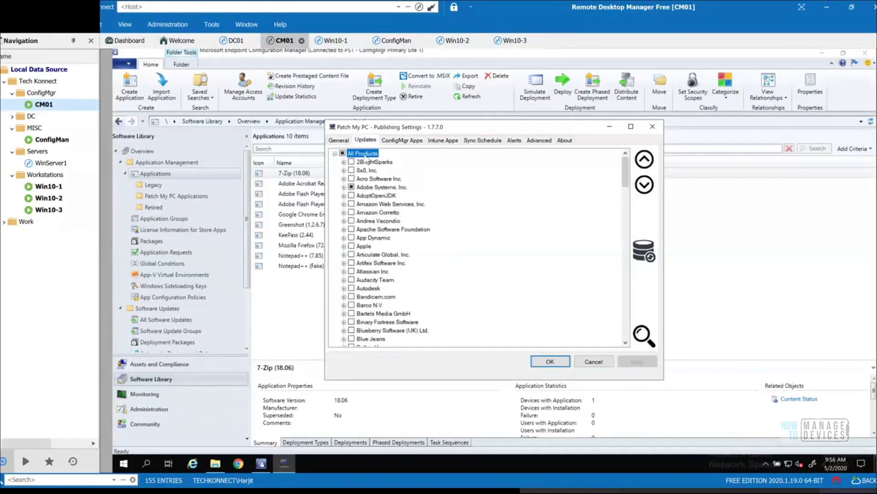
Step: Enable IrfanView (x64) among the products that Patch My PC publishes as ConfigMgr applications
left_click(397, 142)
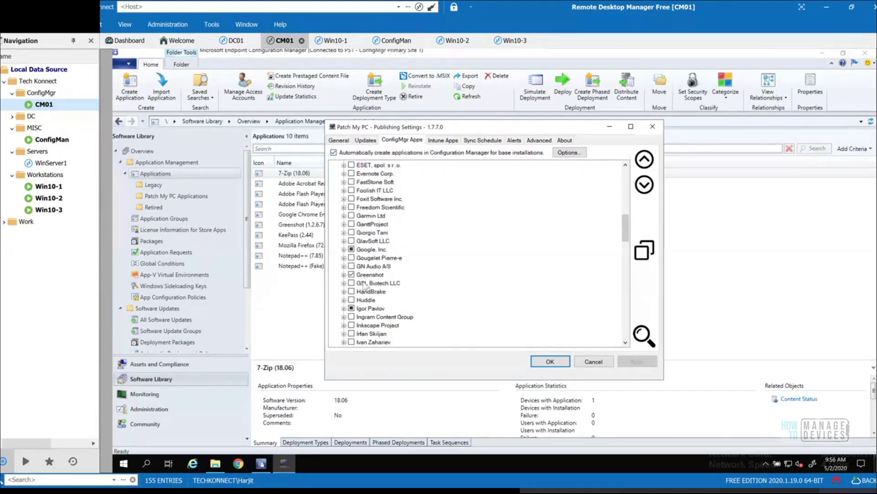
scroll(399, 297, "down", 1)
scroll(399, 297, "down", 2)
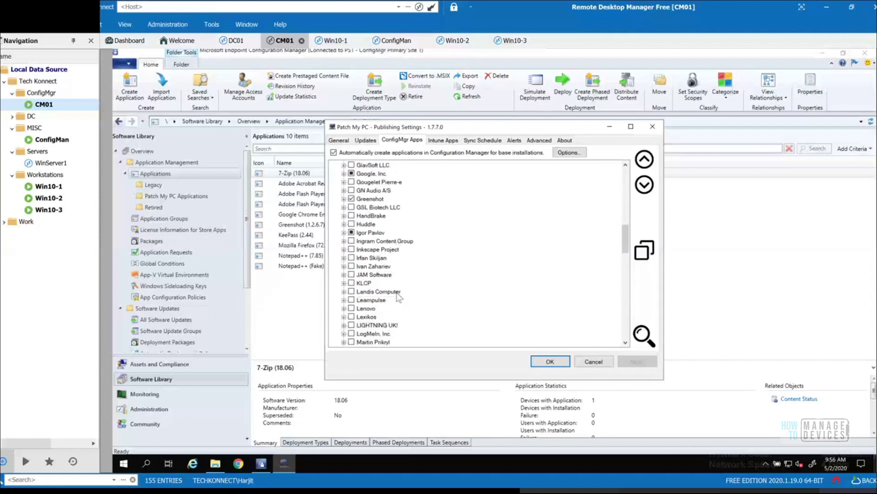
left_click(343, 258)
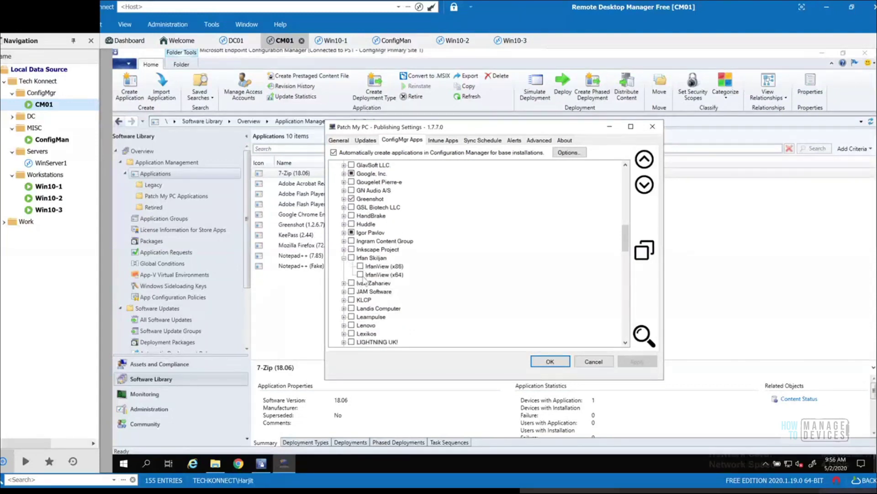
left_click(361, 274)
left_click(343, 258)
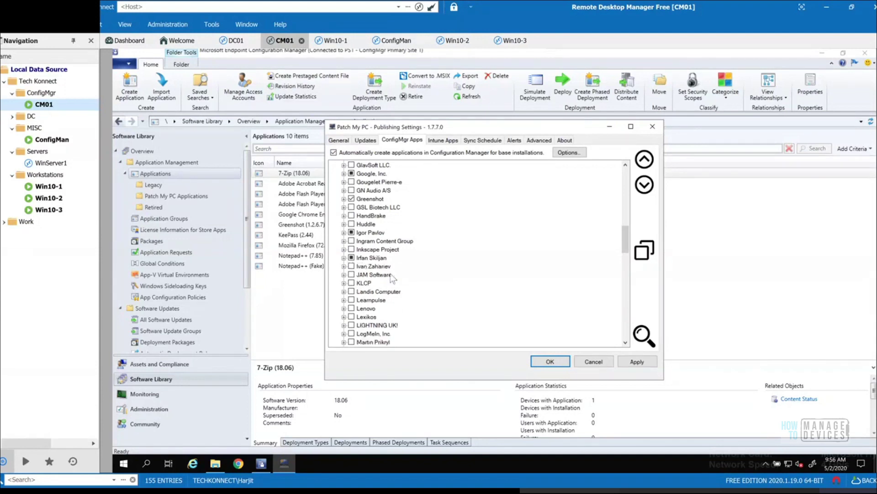
Step: Enable PuTTY (x64) as another ConfigMgr application and apply the publishing settings
scroll(398, 279, "down", 1)
scroll(399, 275, "down", 2)
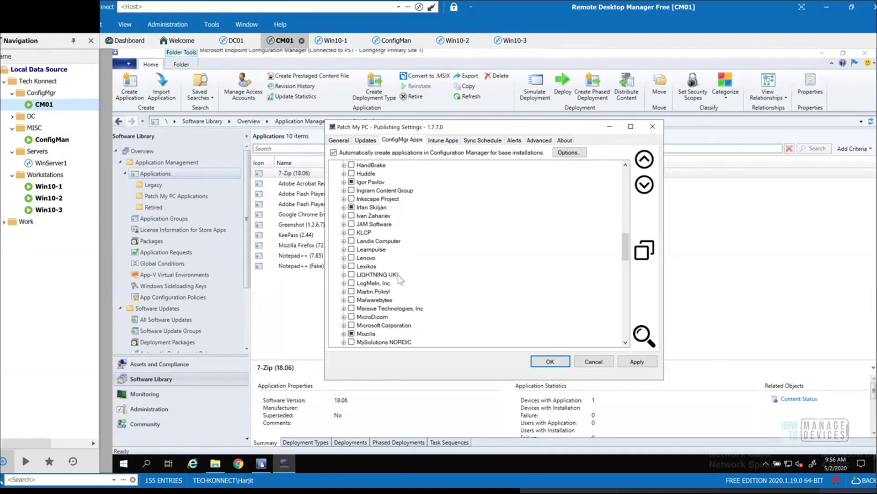
scroll(395, 265, "down", 1)
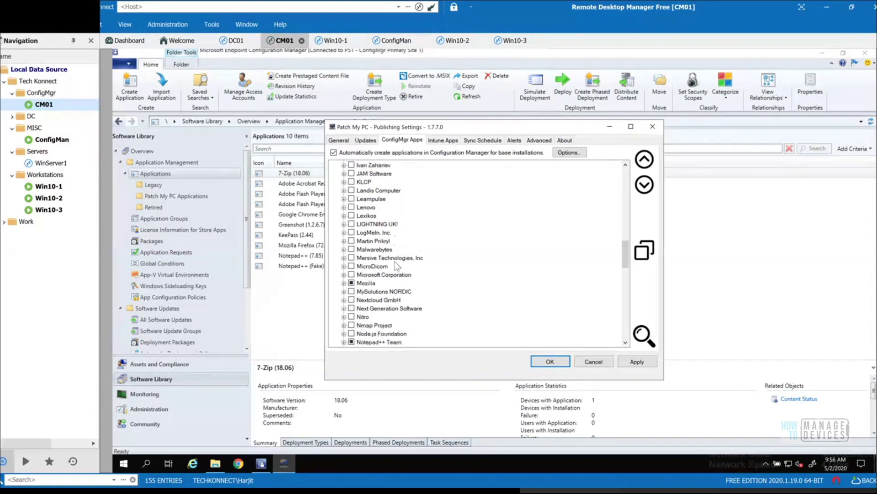
scroll(393, 261, "down", 2)
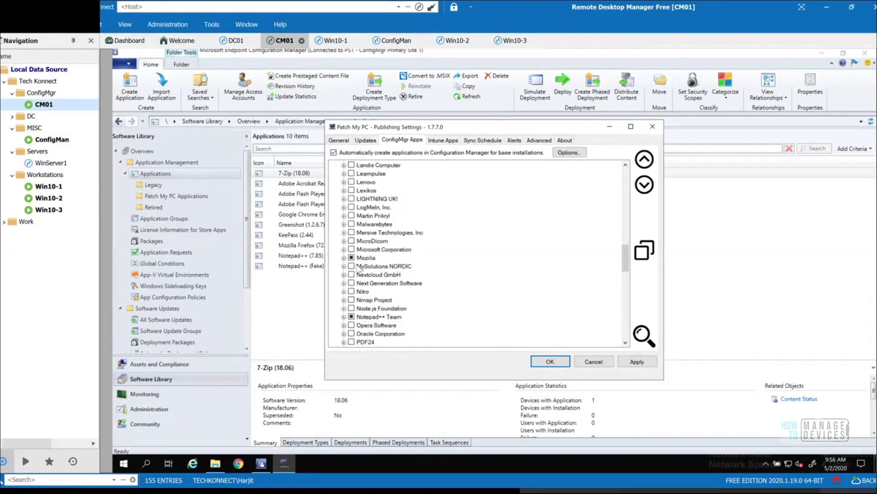
scroll(371, 288, "down", 2)
scroll(372, 289, "down", 2)
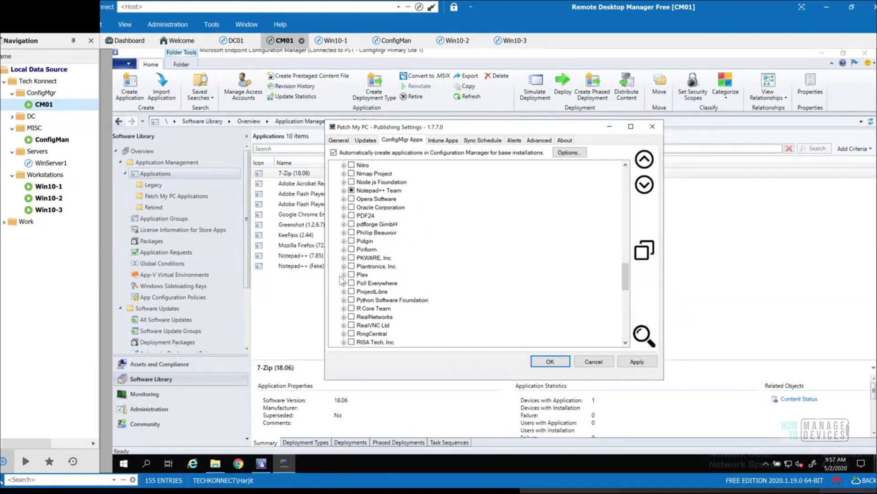
scroll(342, 279, "down", 1)
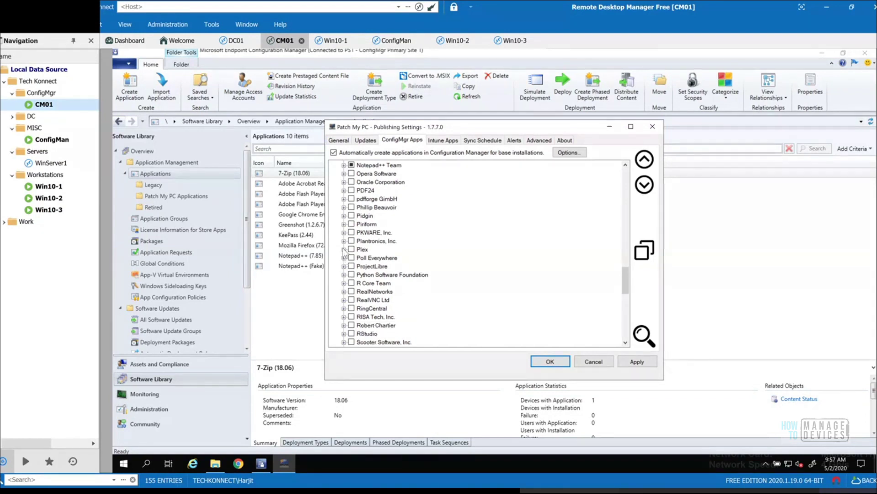
scroll(352, 252, "down", 3)
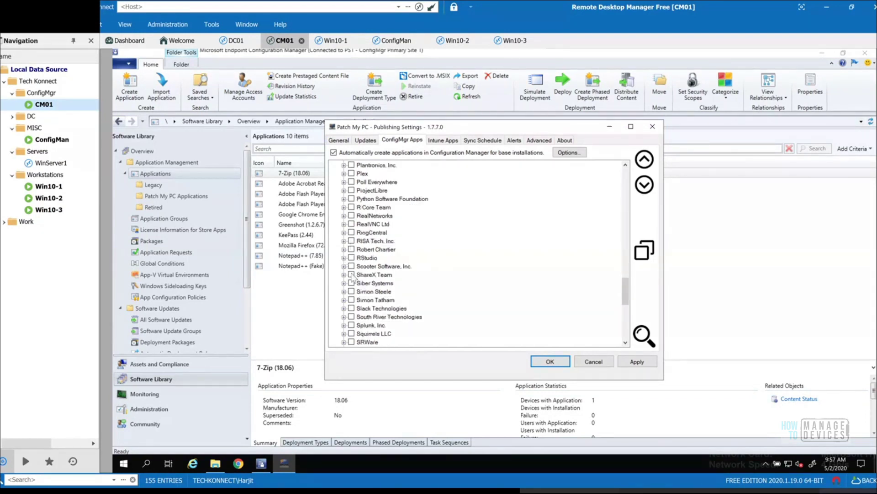
left_click(344, 301)
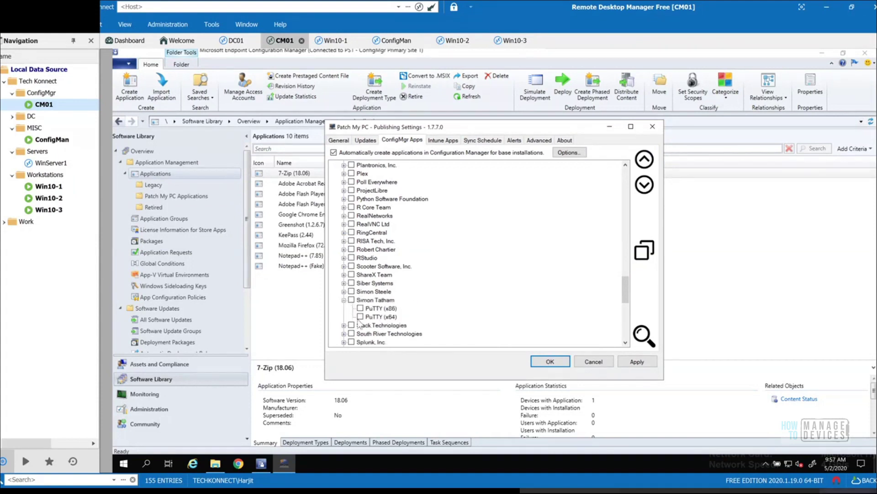
left_click(361, 317)
left_click(641, 364)
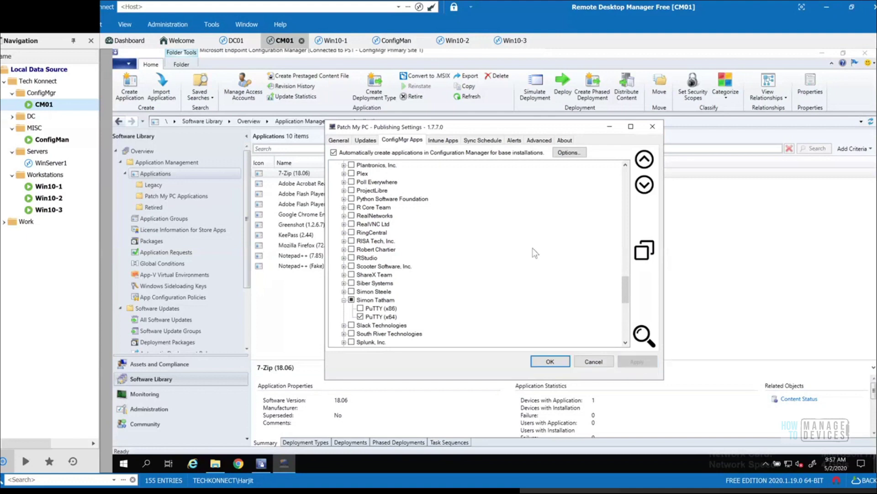
Step: Run the Patch My PC publishing service sync manually
left_click(476, 143)
left_click(597, 340)
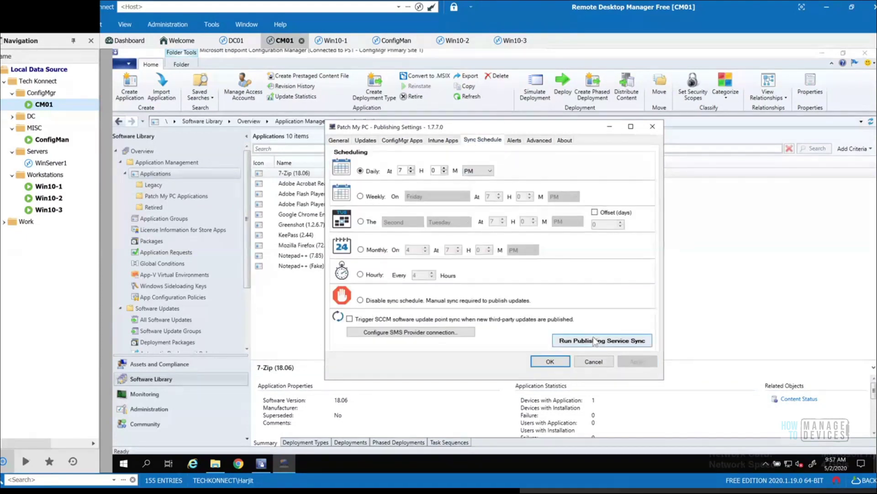
left_click(555, 289)
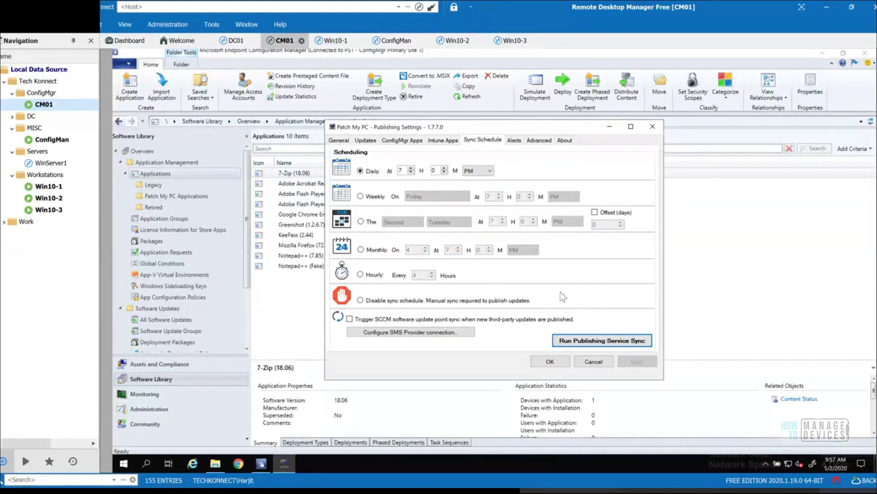
Step: Open the base install options for automatically created ConfigMgr applications
left_click(402, 141)
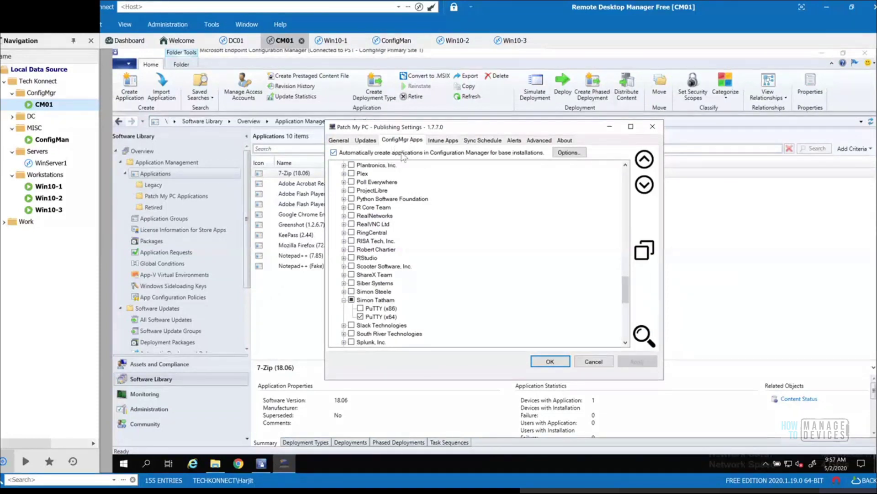
left_click(568, 153)
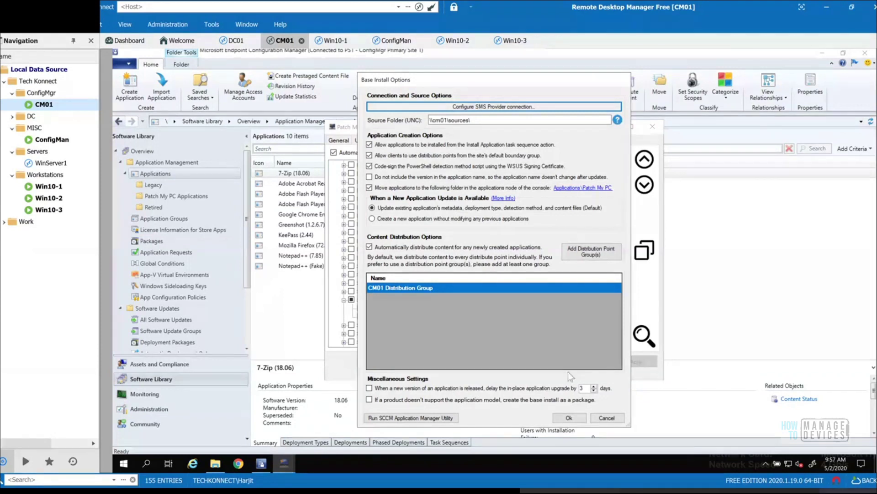
Step: Dismiss the base install options and review the products enabled for publishing as updates
left_click(608, 418)
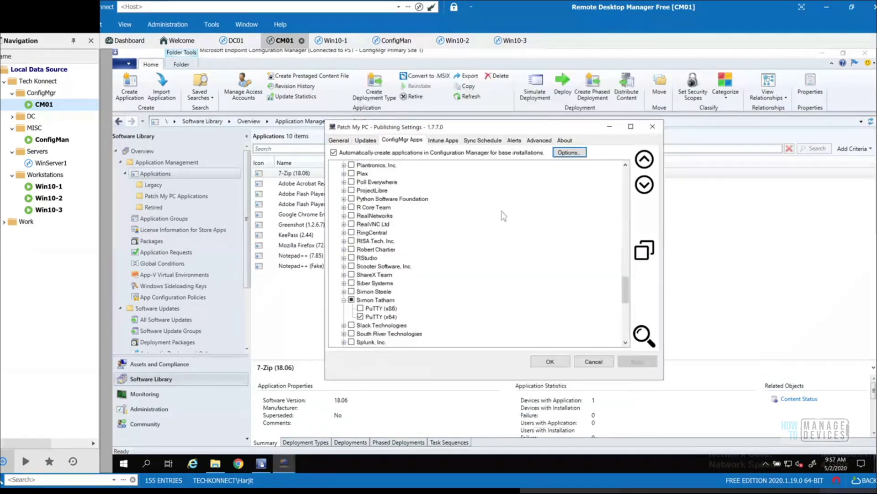
left_click(364, 141)
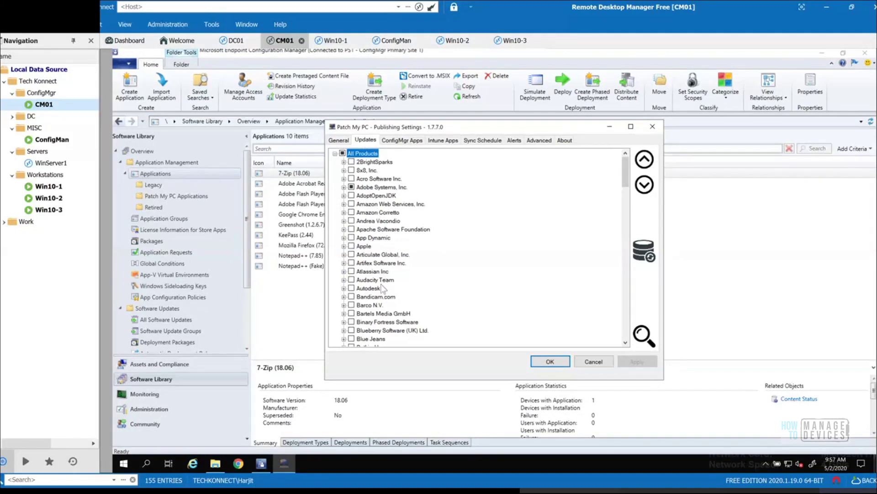
scroll(384, 287, "down", 20)
scroll(384, 287, "down", 1)
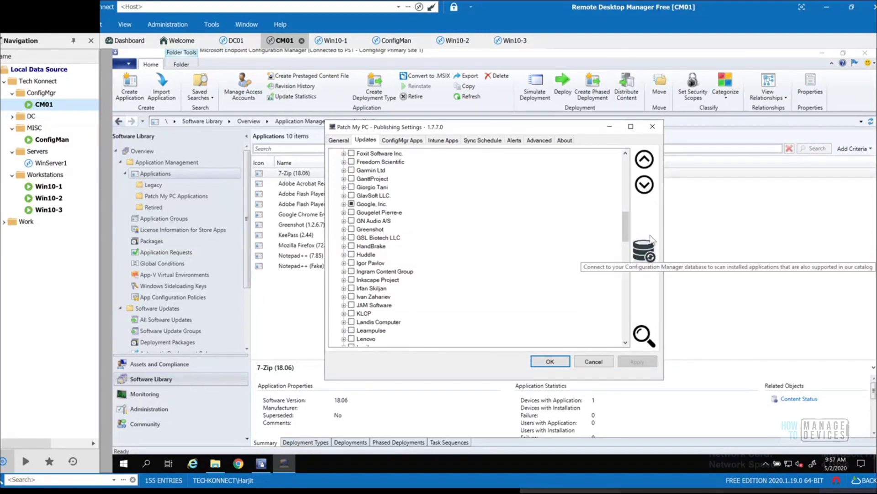
Step: Query the SCCM database for installed products supported by the catalog, discard the scan selection and close the publishing settings
left_click(640, 254)
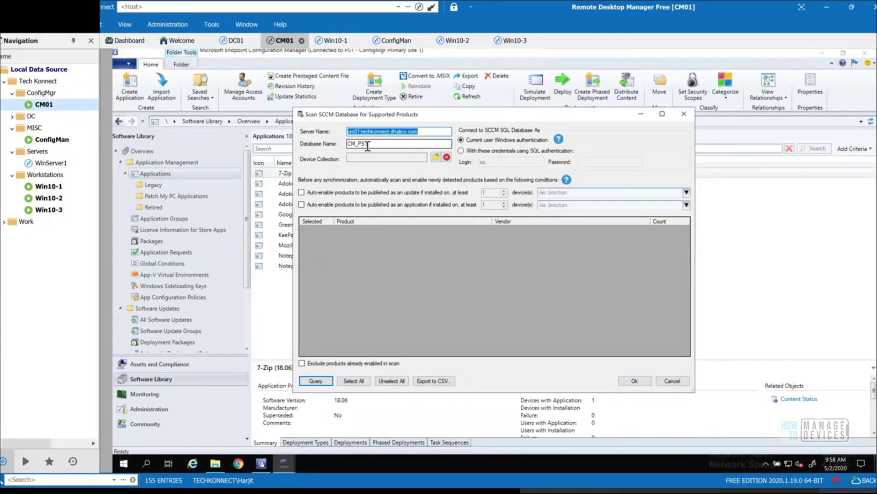
left_click(322, 382)
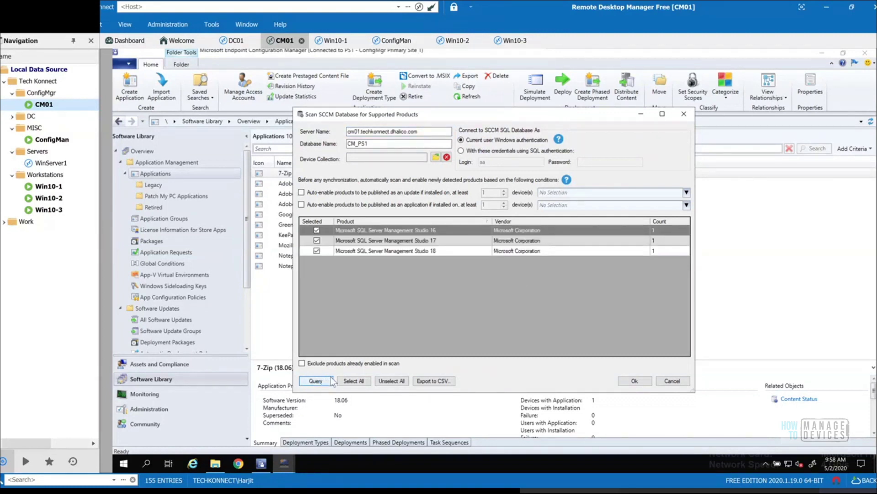
left_click(317, 230)
left_click(317, 231)
left_click(670, 382)
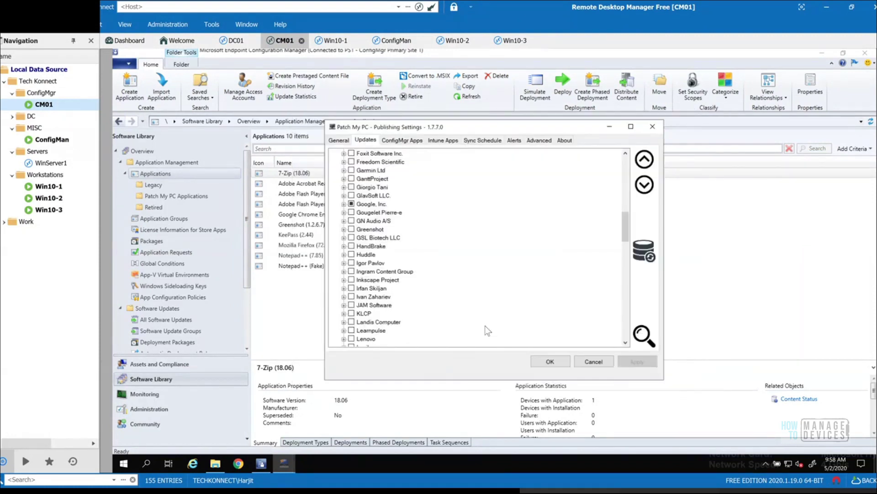
left_click(550, 360)
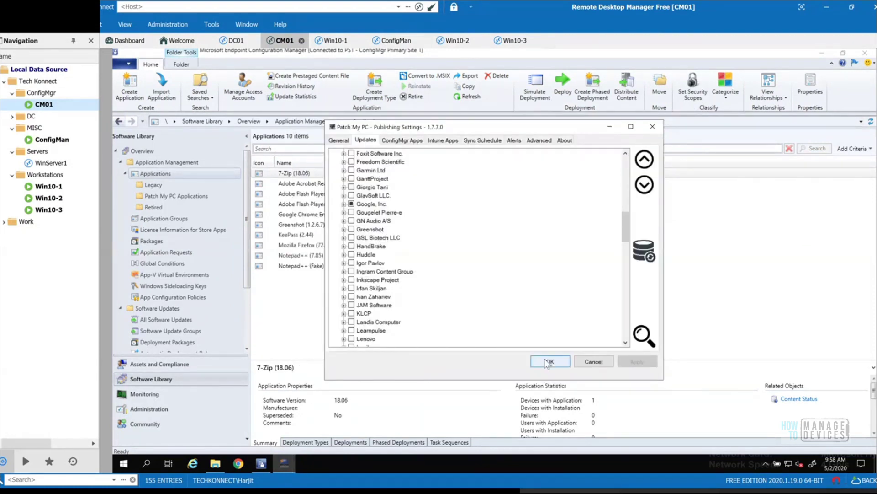
Step: Review the applications in the Patch My PC Applications folder and show the summary of Greenshot 1.2.10.6
left_click(158, 196)
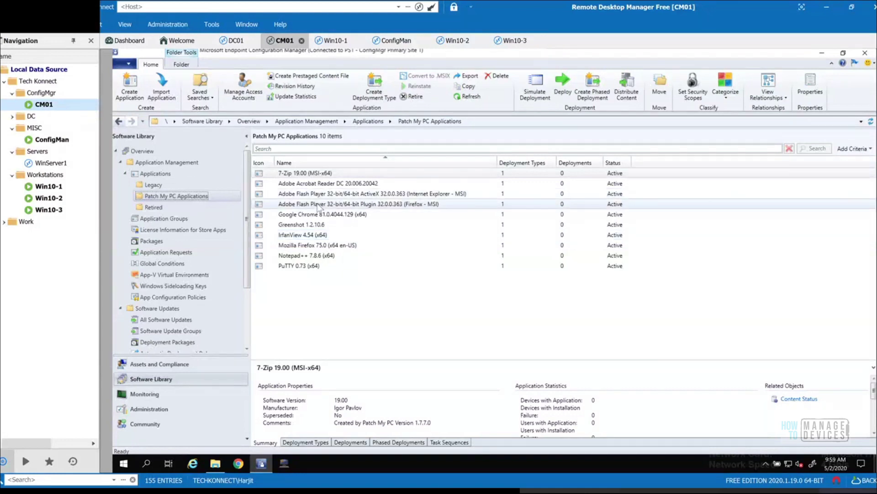
right_click(333, 173)
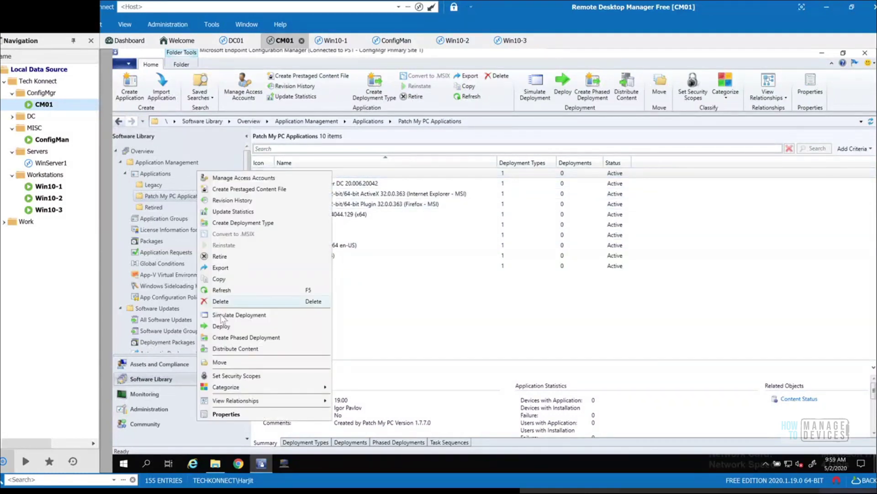
left_click(377, 330)
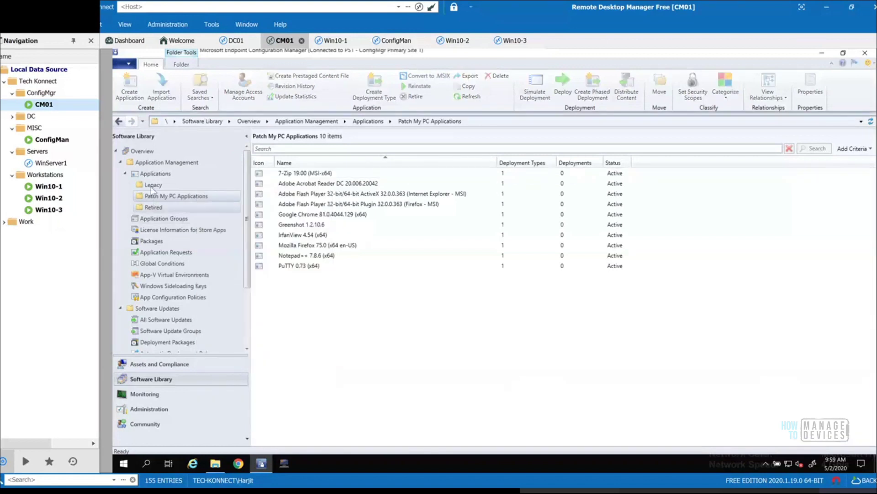
left_click(323, 227)
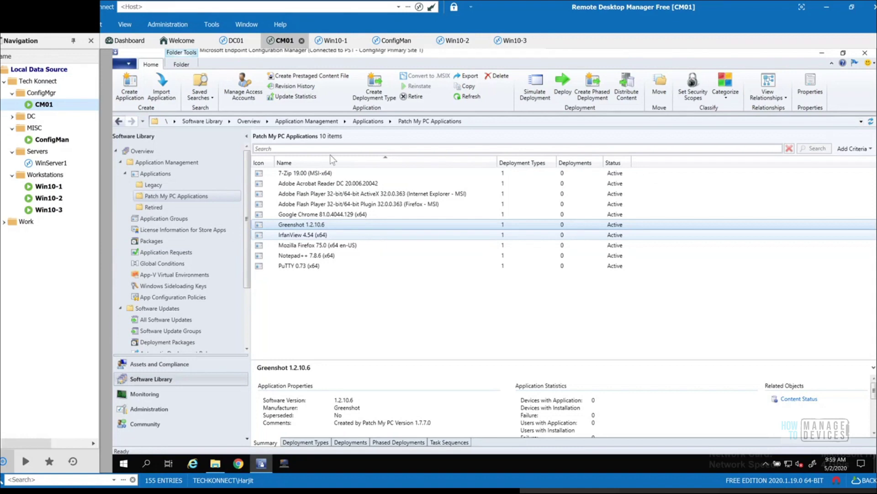
Step: Filter All Software Updates with the saved search "1 - Patch My PC"
left_click(147, 319)
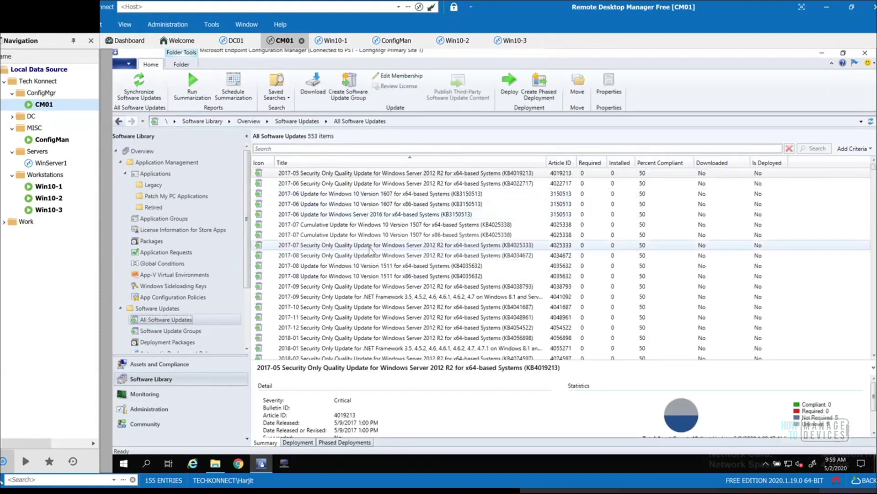
left_click(285, 97)
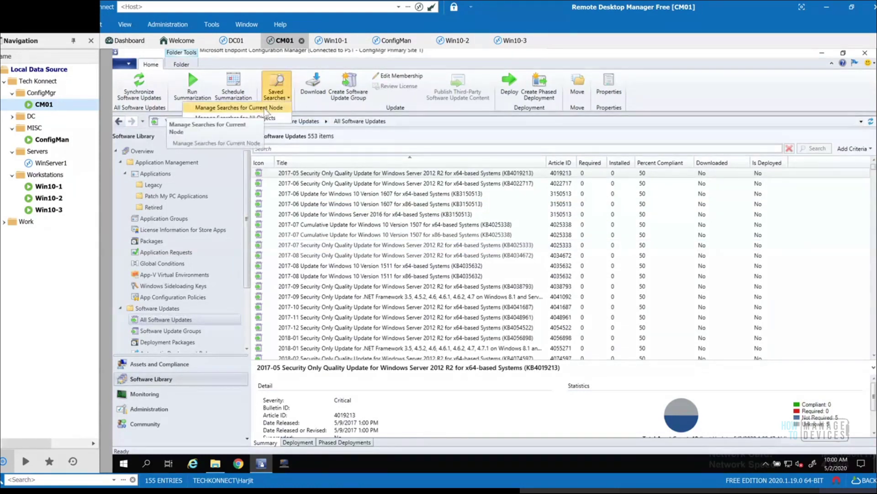
left_click(265, 108)
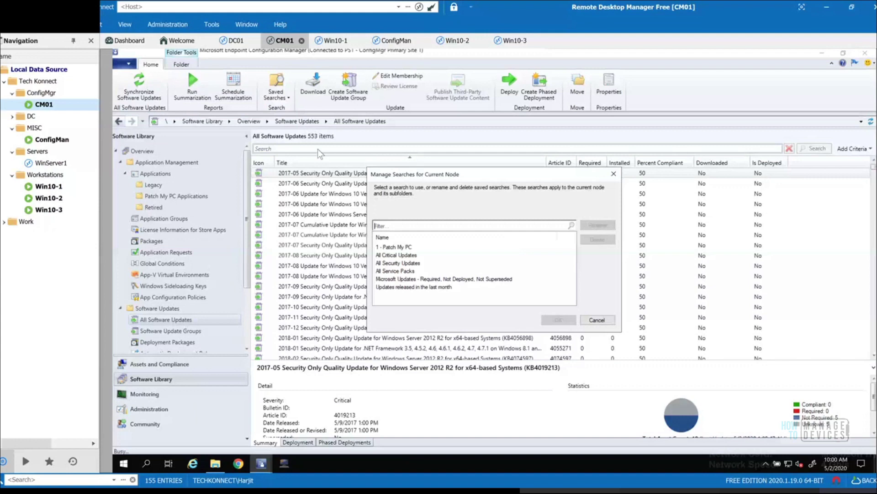
left_click(388, 247)
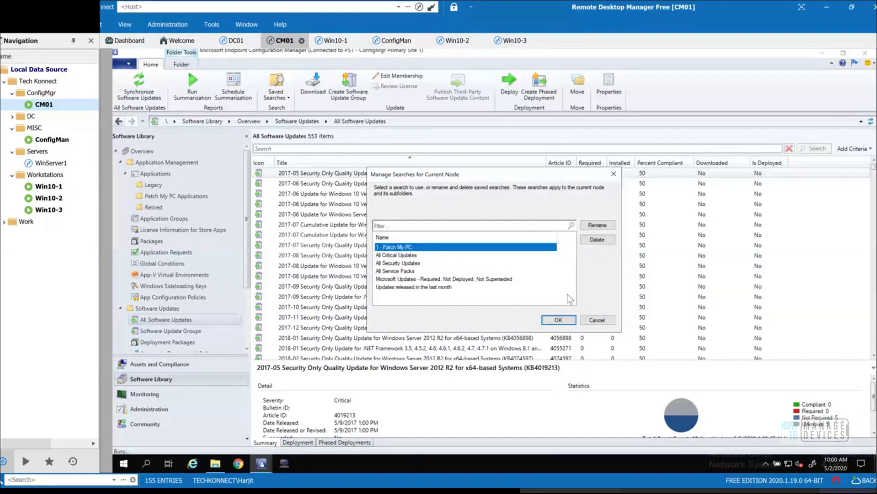
left_click(546, 322)
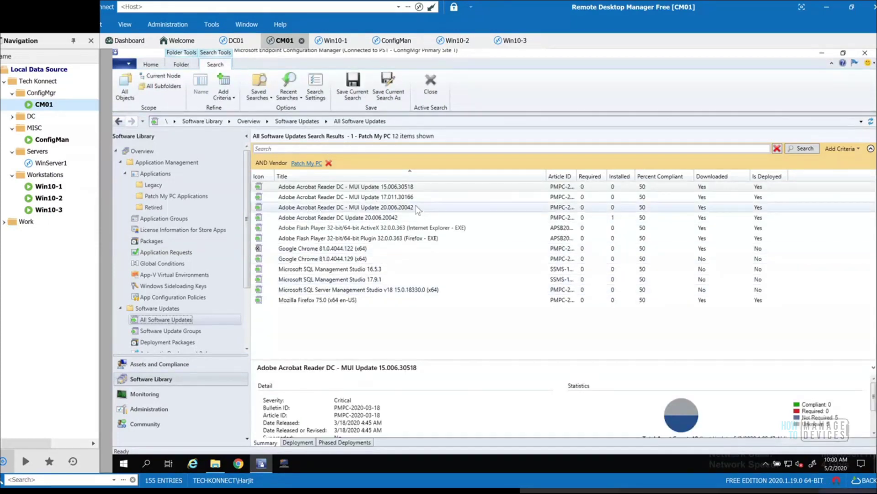
Step: Open the properties of the Notepad++ deployment type in the Notepad++ (7.85) application
left_click(163, 172)
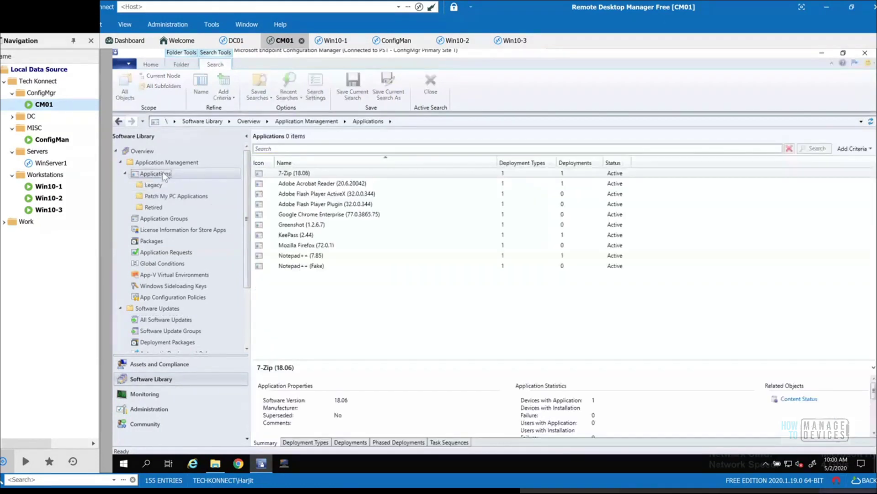
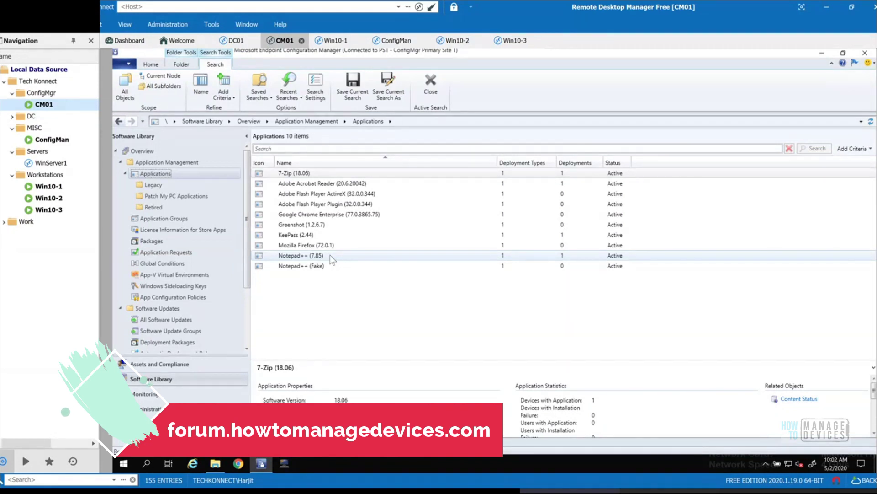
right_click(330, 255)
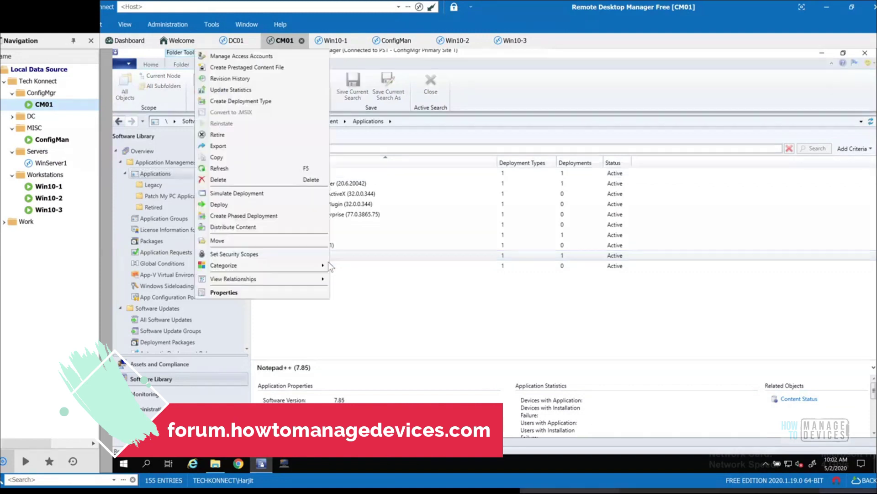
left_click(404, 293)
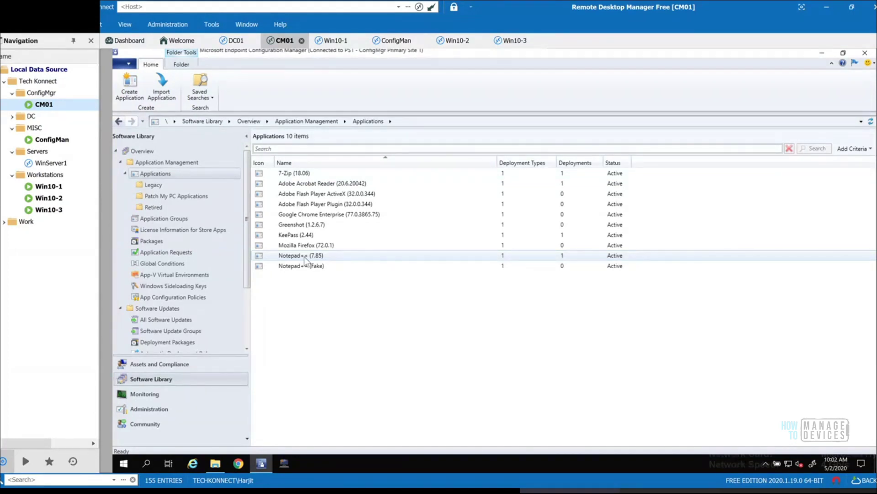
left_click(306, 259)
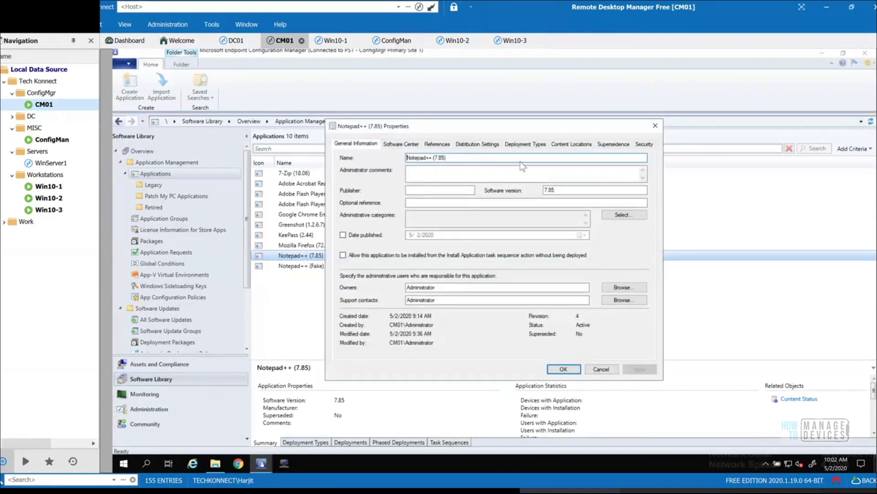
left_click(526, 144)
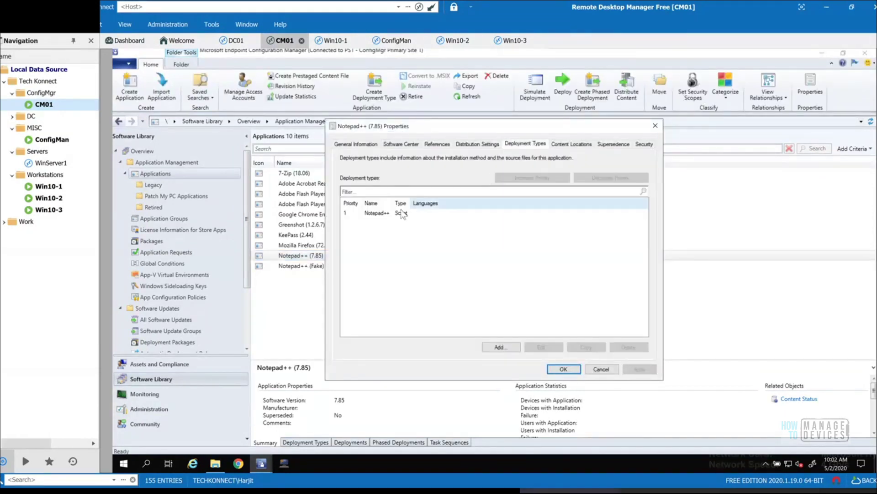
left_click(377, 213)
left_click(542, 347)
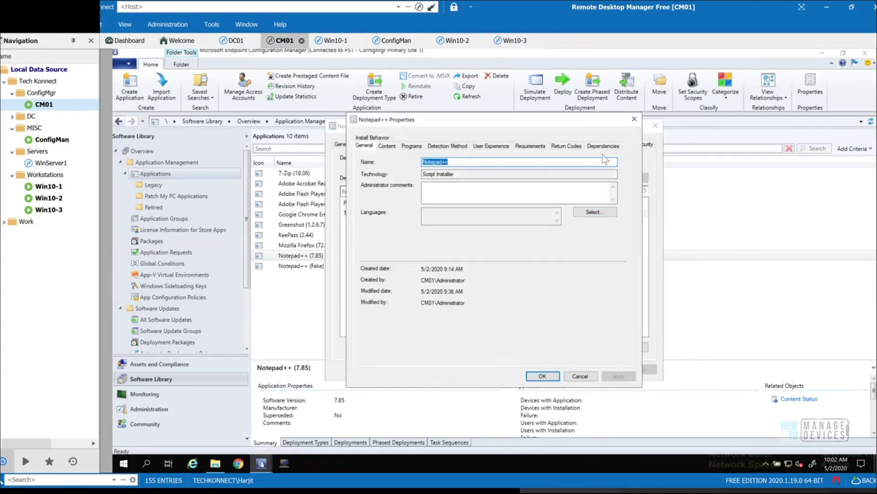
Step: Inspect the deployment type's return codes, including the 1641 Hard Reboot entry, and leave the application properties without changes
left_click(567, 146)
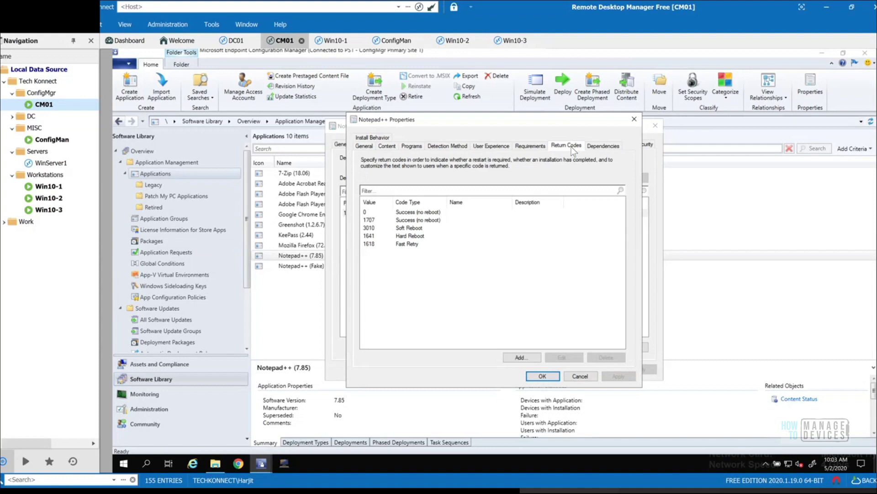
left_click(421, 237)
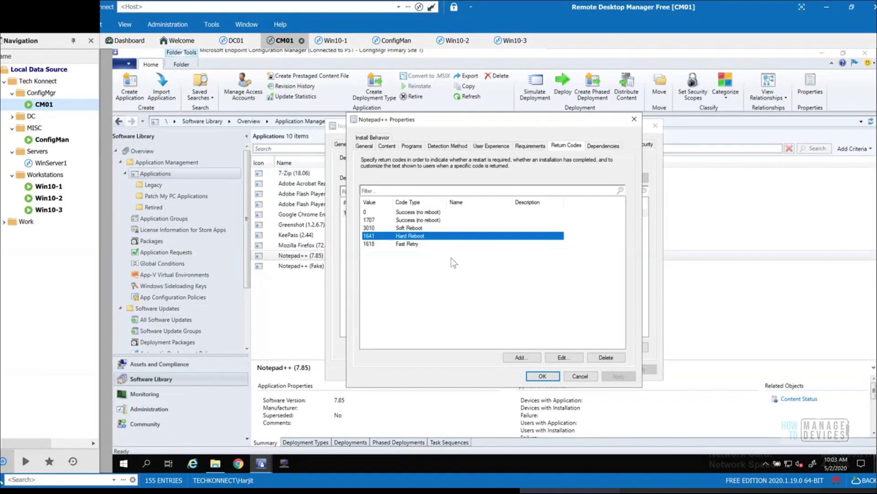
left_click(564, 357)
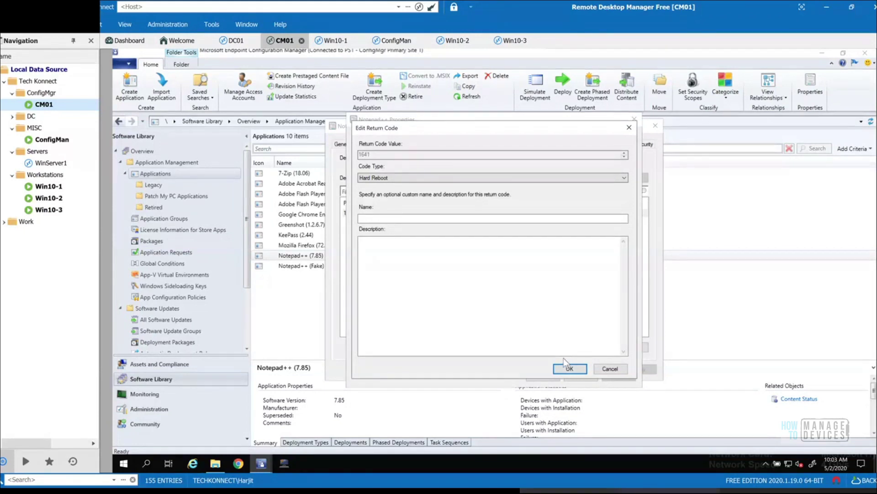
left_click(611, 369)
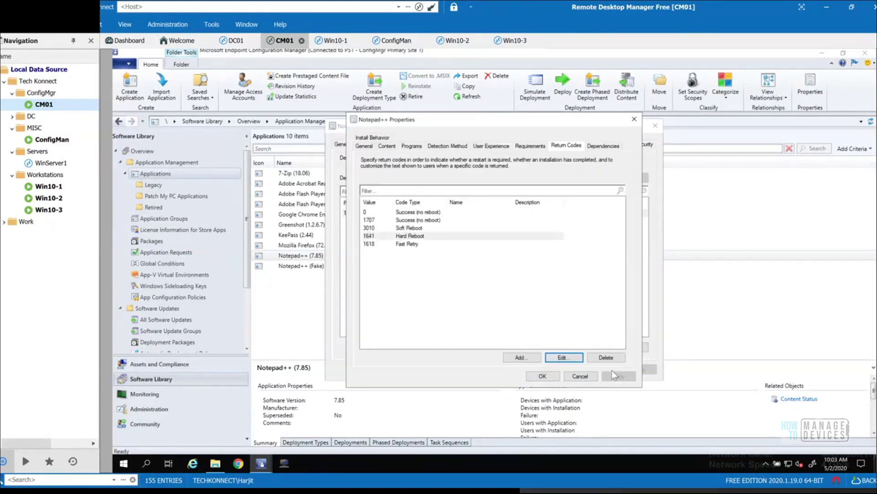
left_click(588, 380)
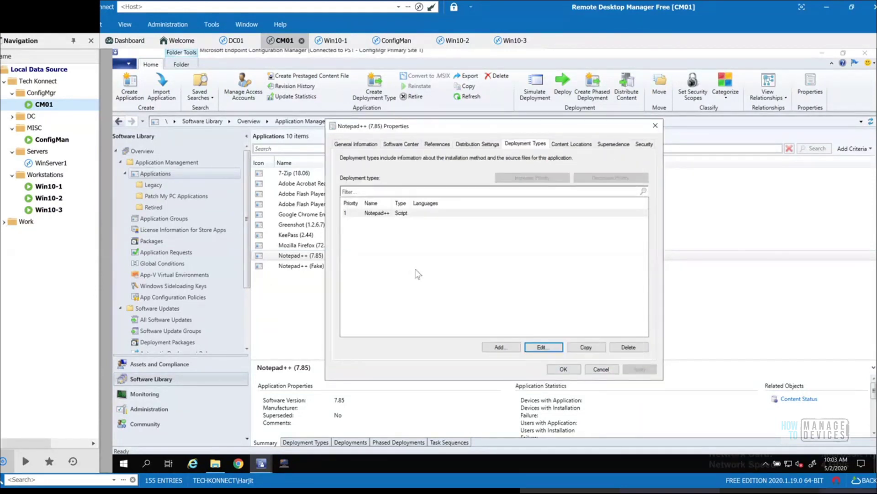
left_click_drag(504, 128, 562, 131)
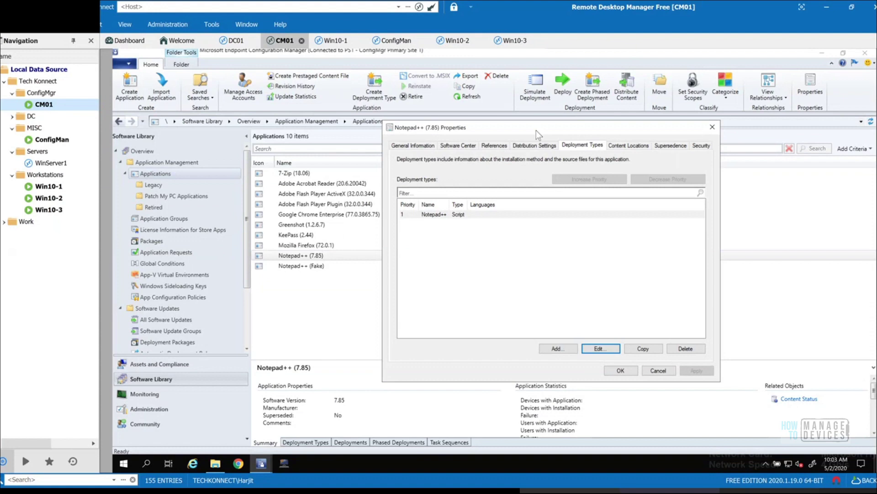
left_click(651, 370)
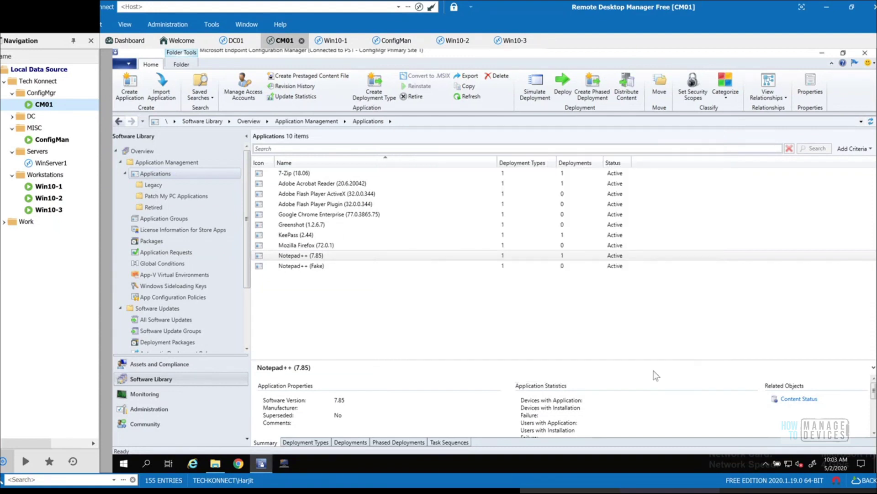
Step: Start creating an application detected automatically from a Windows Installer (*.msi) file and browse for the installer's location
left_click(320, 246)
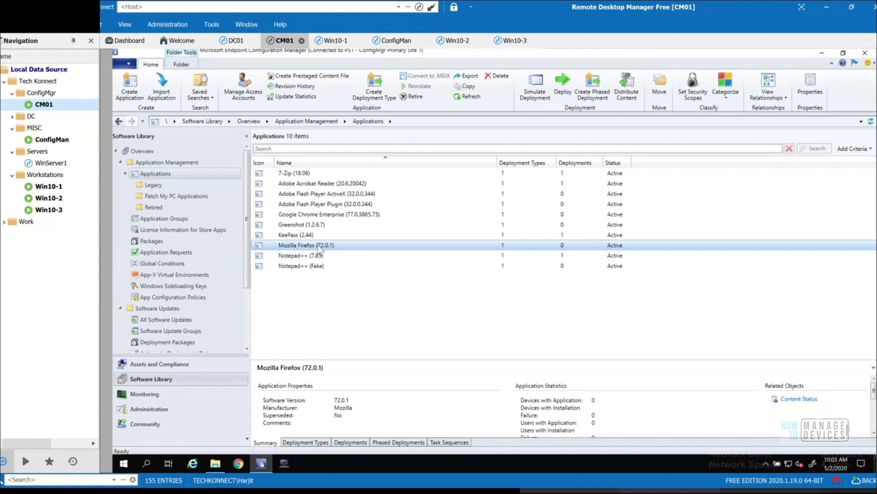
right_click(198, 173)
left_click(219, 180)
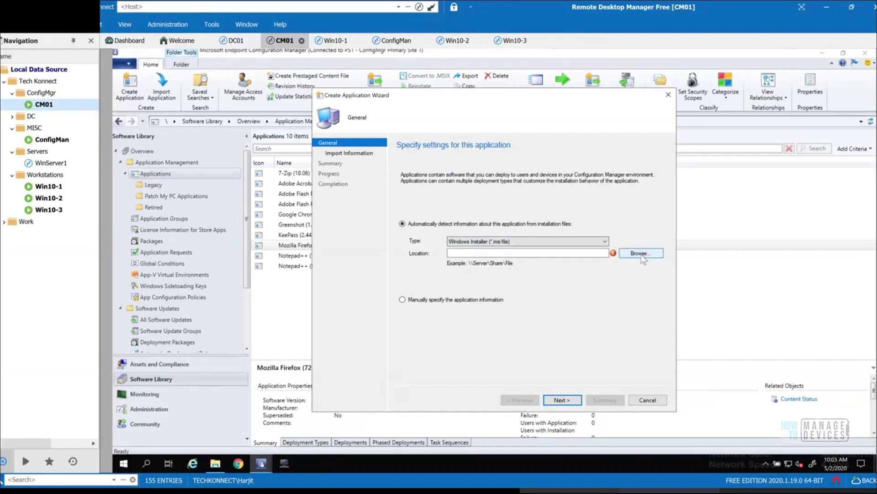
left_click(641, 254)
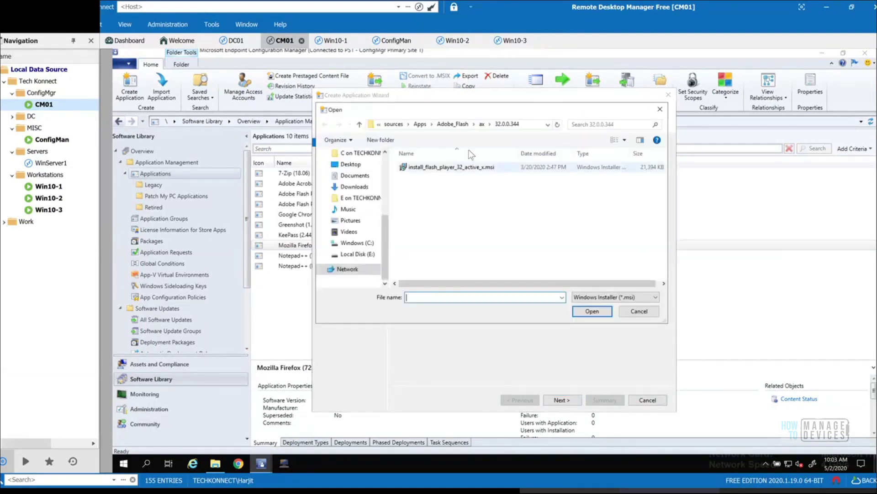
Step: Choose Firefox Setup 75.0.msi from the Mozilla_Firefox\75.0 folder under the Apps source share
left_click(420, 124)
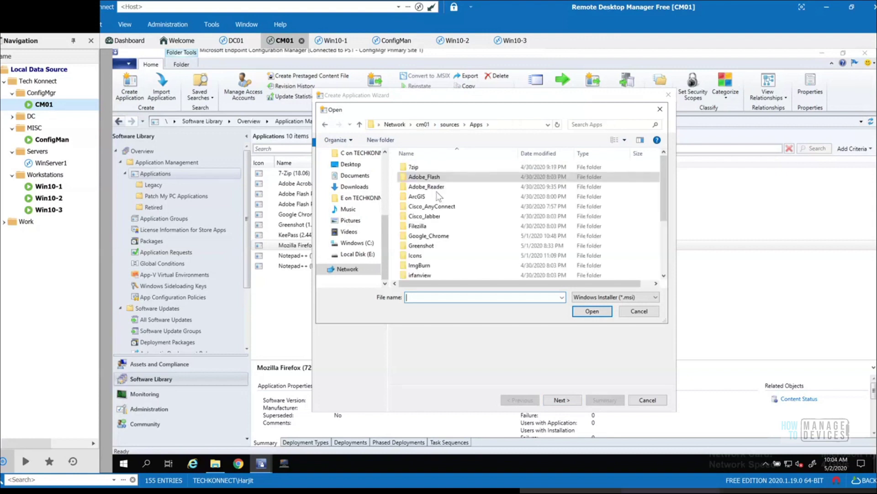
scroll(474, 258, "down", 2)
scroll(473, 259, "down", 1)
left_click(456, 226)
left_click(590, 312)
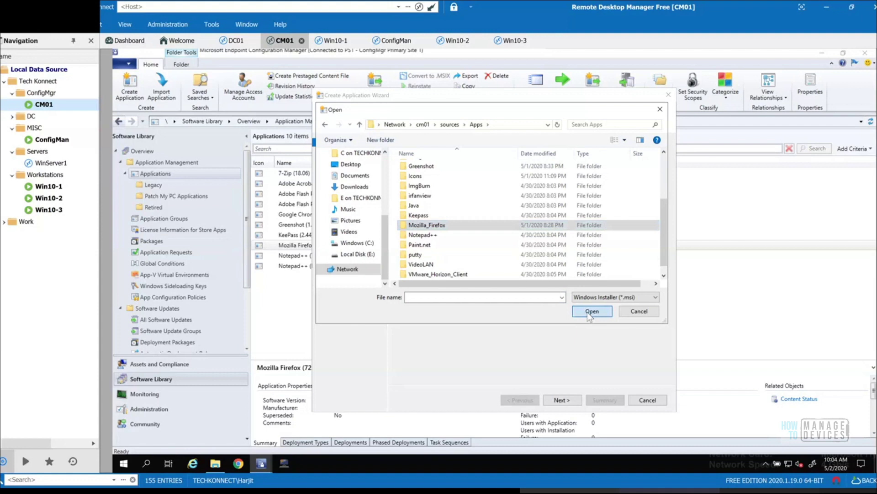
double_click(427, 185)
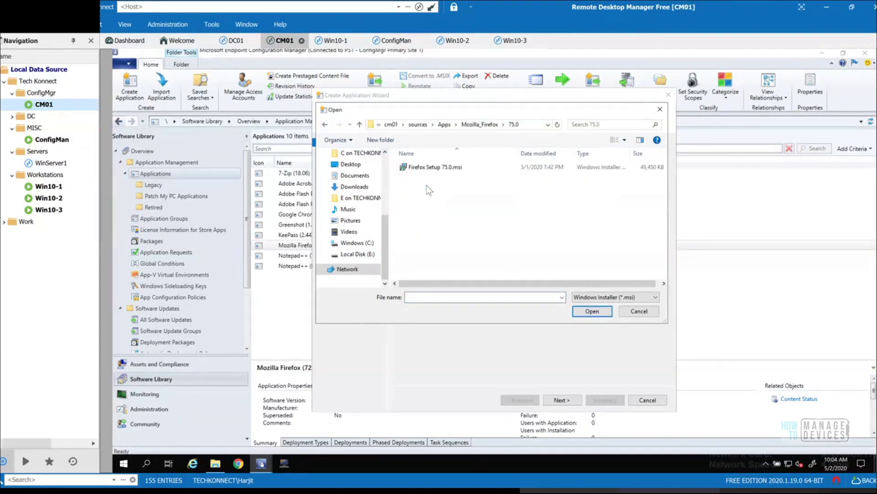
left_click(433, 173)
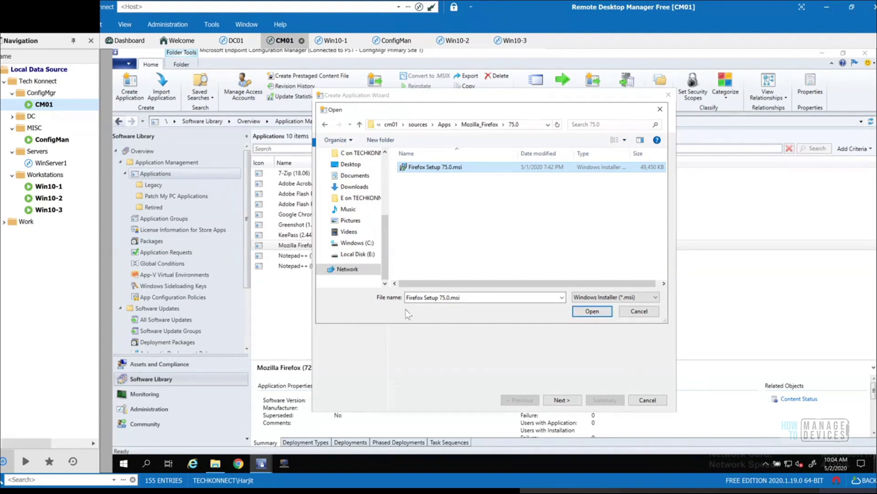
Step: Switch to File Explorer, examine the Google Chrome (x64) package files under the Applications source folder, and close the window
mouse_move(219, 467)
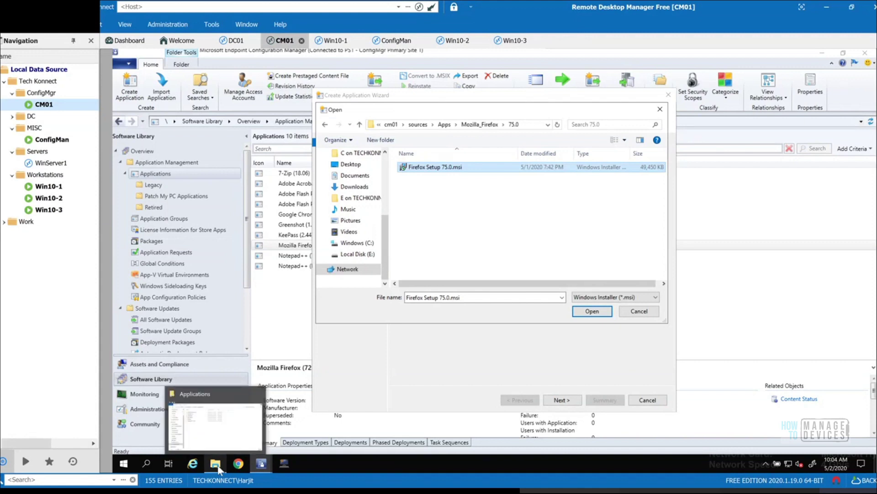
left_click(218, 465)
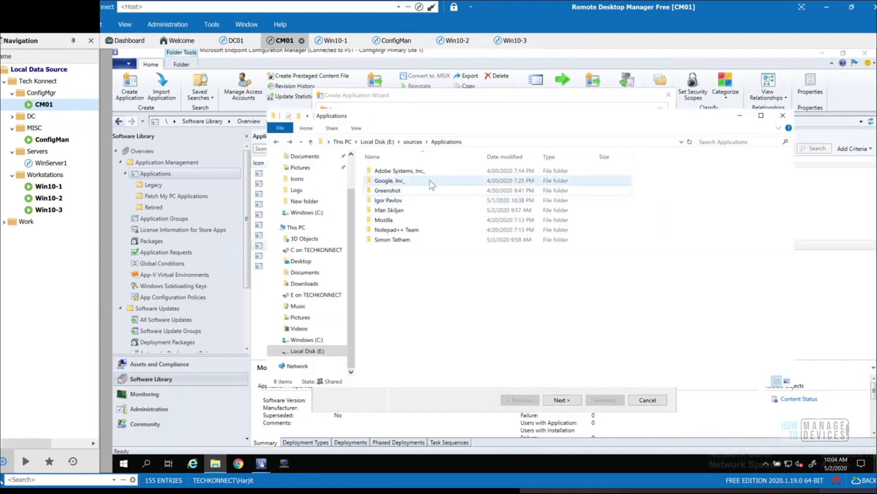
double_click(388, 181)
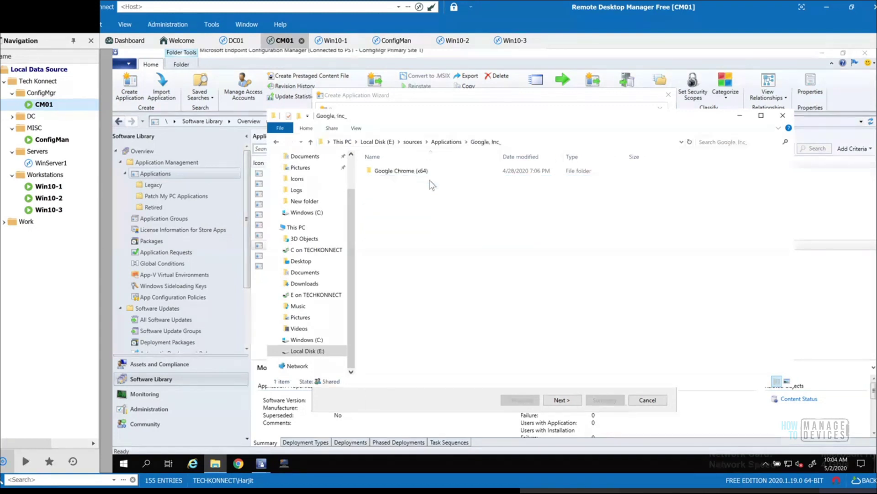
double_click(434, 171)
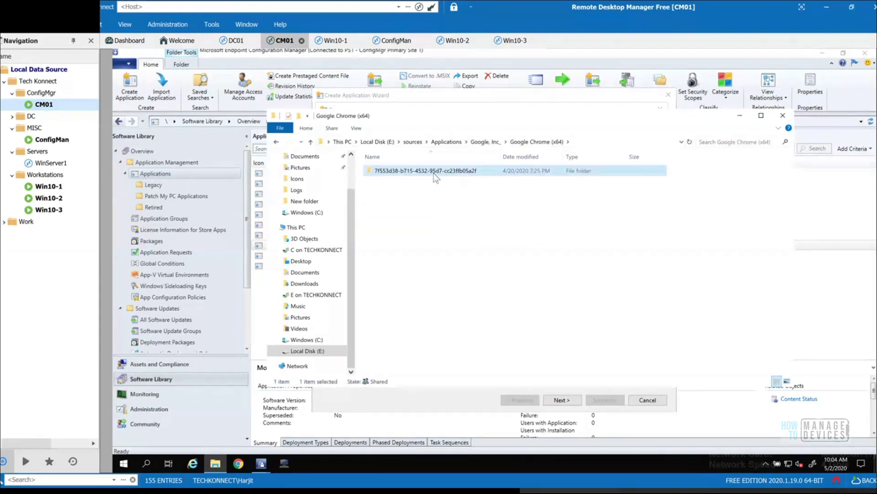
double_click(434, 172)
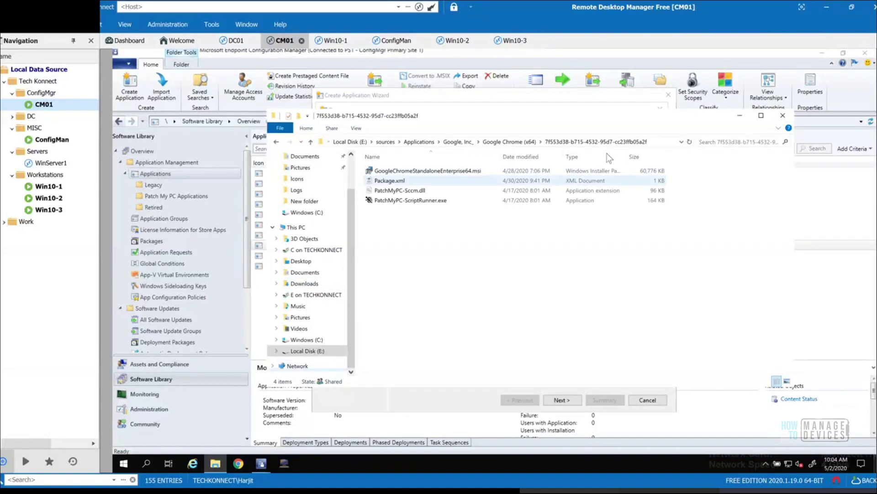
left_click(783, 116)
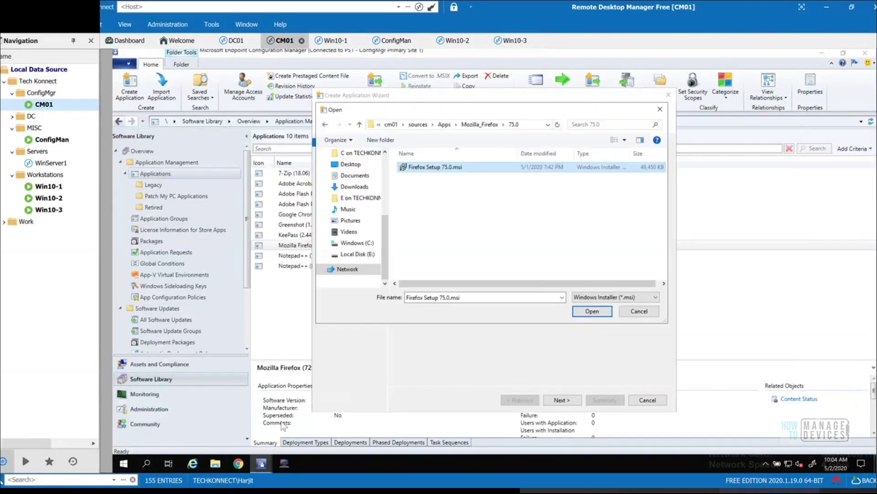
Step: Open a new File Explorer window and go to the E:\sources\Apps folder
left_click(220, 467)
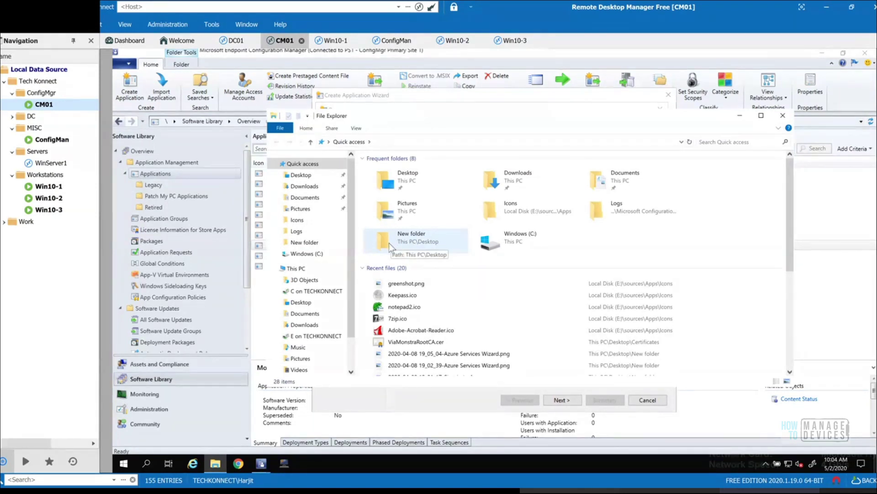
scroll(332, 344, "down", 2)
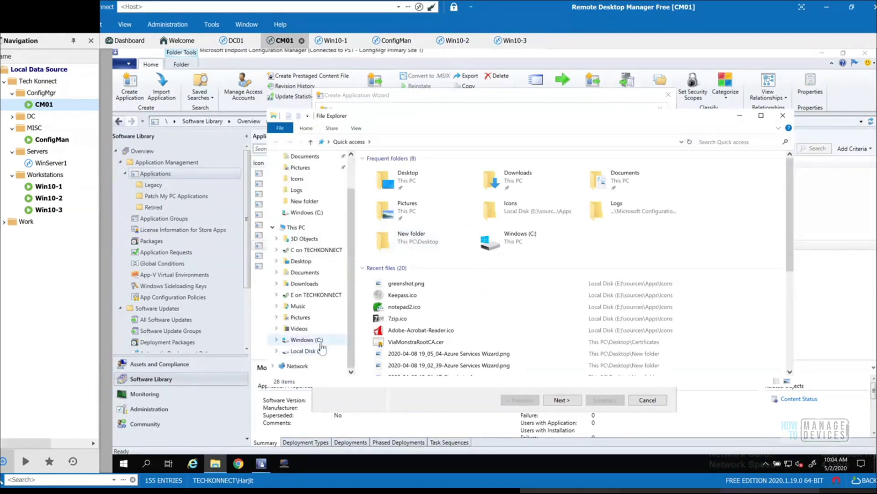
left_click(325, 350)
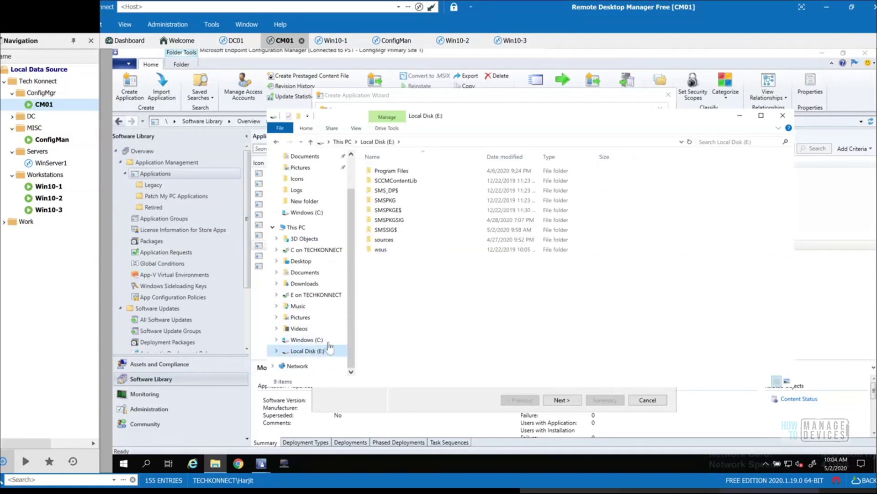
double_click(402, 240)
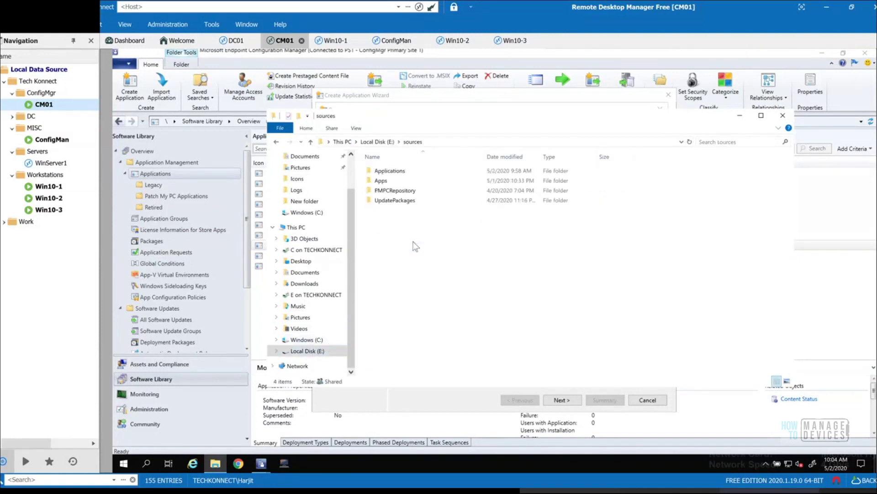
double_click(400, 182)
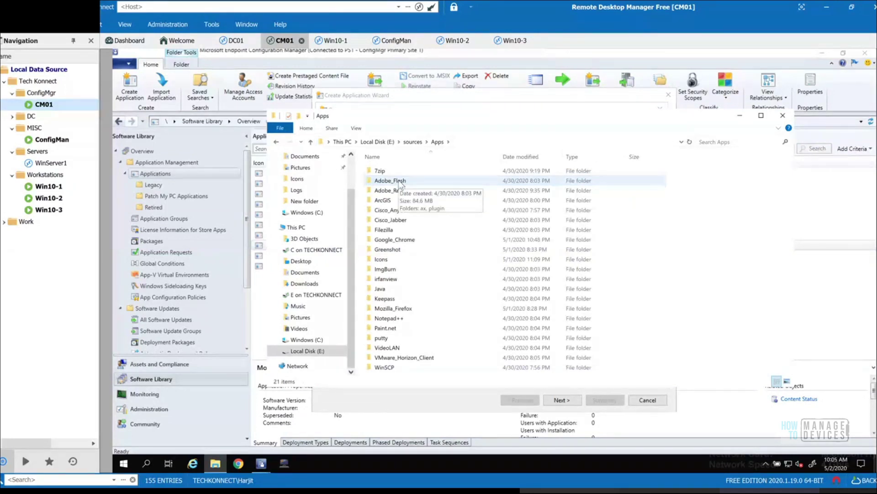
Step: Check the available file actions for the Cisco_Jabber 12.6.2.38119 MSI installer, and return to the Apps folder
double_click(412, 221)
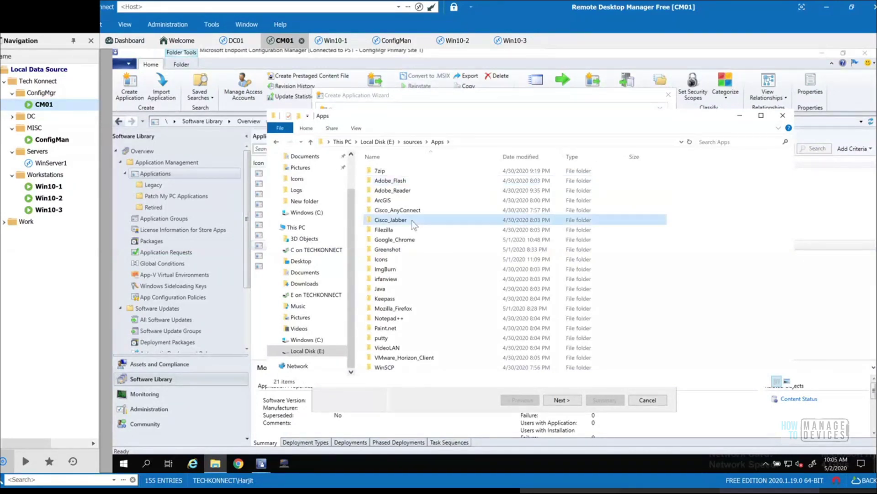
double_click(403, 170)
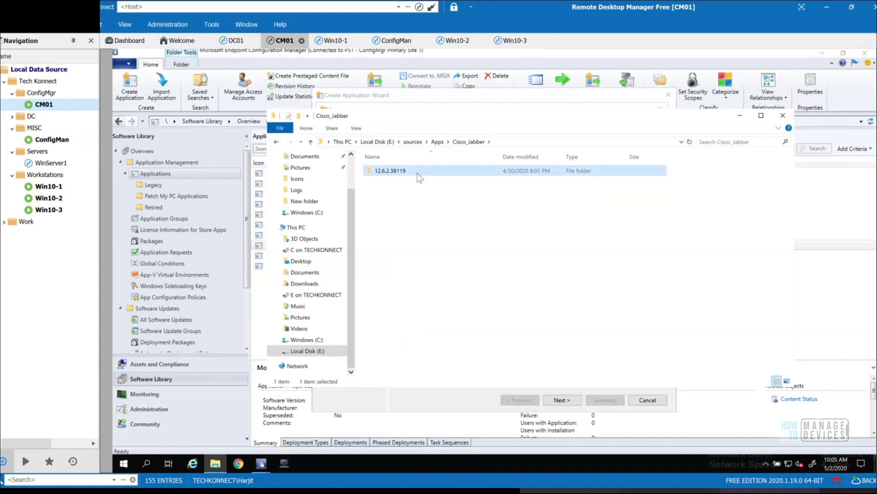
left_click(417, 174)
right_click(419, 178)
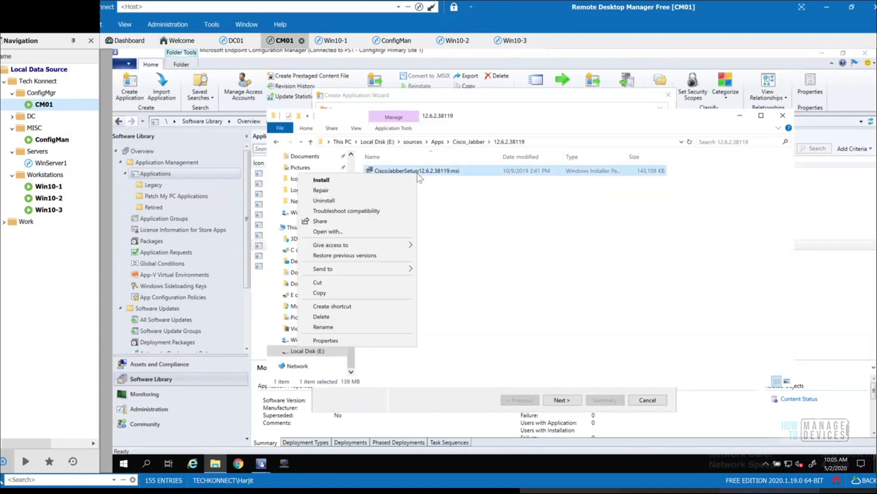
left_click(498, 225)
key("alt+Left")
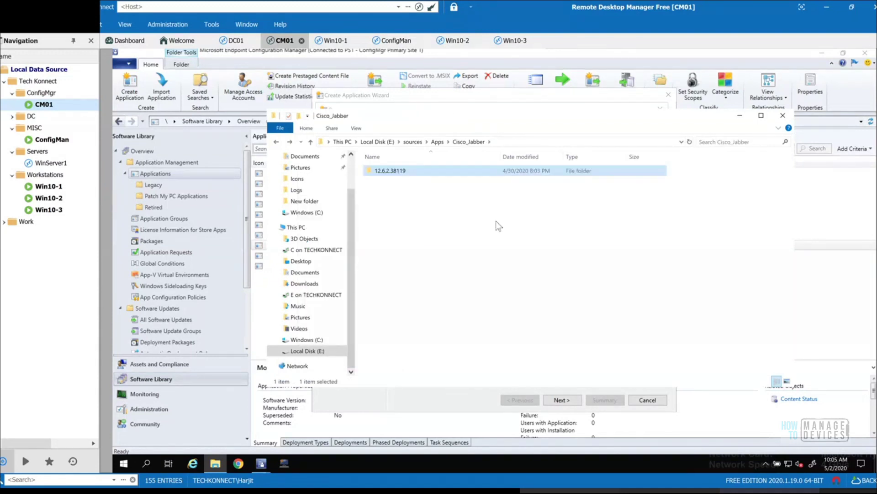
key("alt+Left")
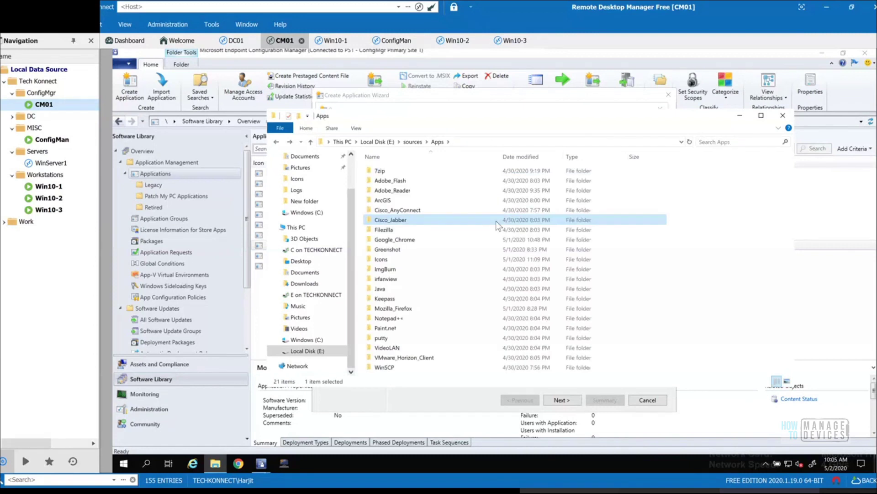
Step: Check the available file actions for the EXE installer in Cisco_AnyConnect\4.8.03036, and return to the Apps folder
left_click(418, 212)
double_click(418, 212)
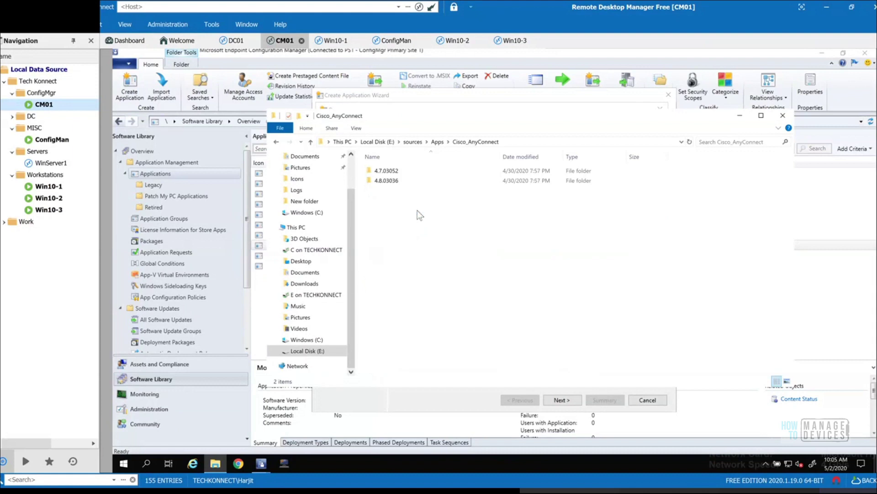
double_click(387, 181)
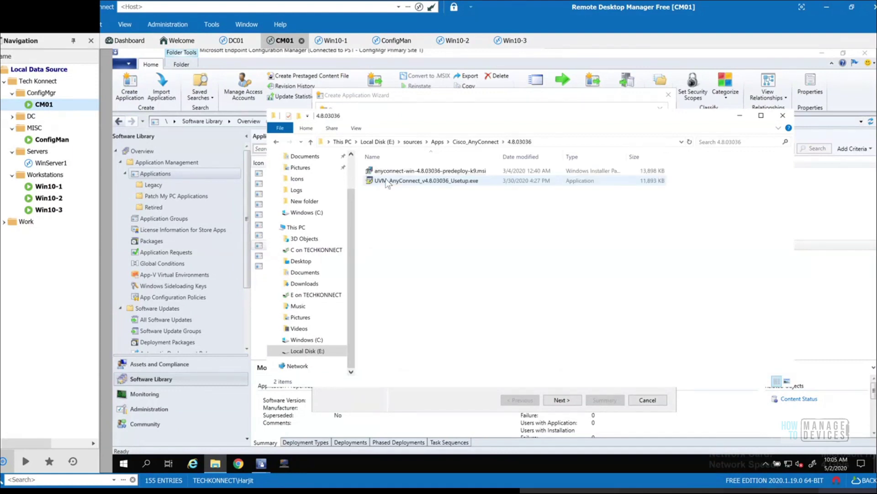
right_click(426, 183)
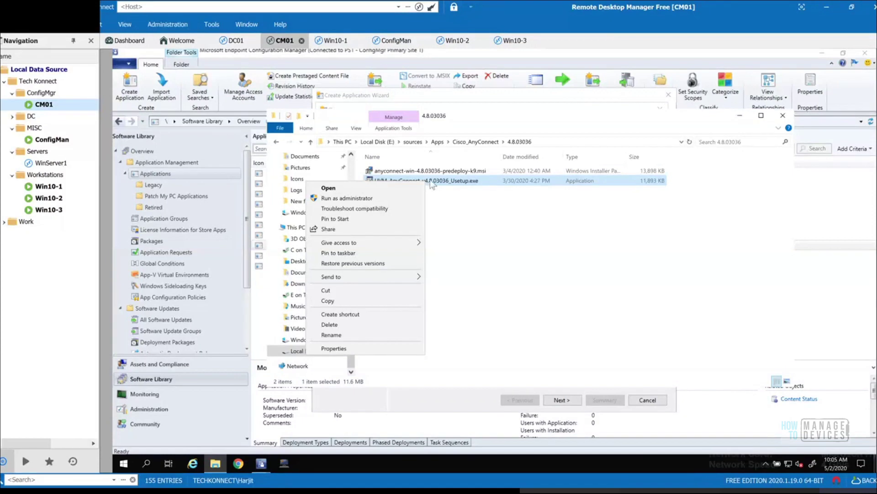
left_click(460, 207)
key("BackSpace")
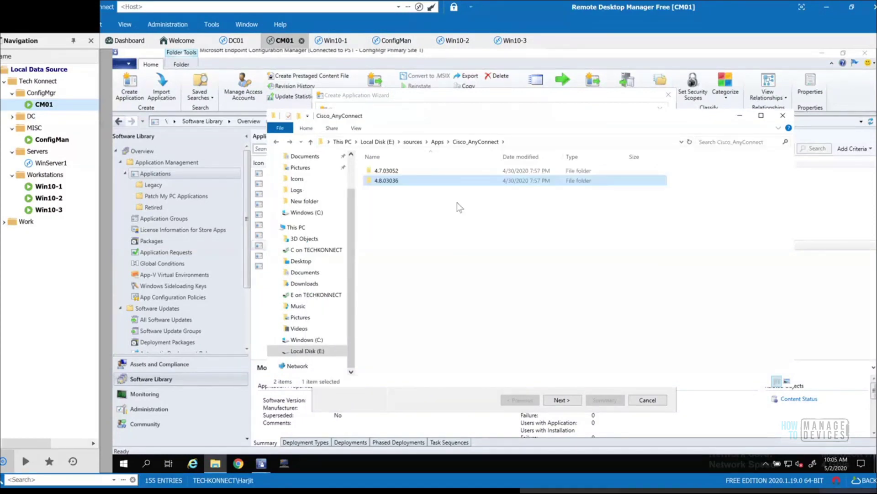
key("BackSpace")
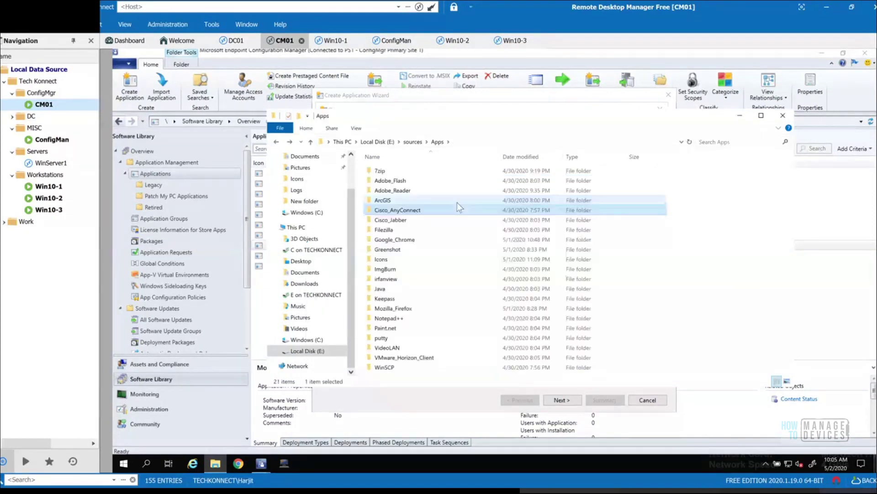
double_click(401, 191)
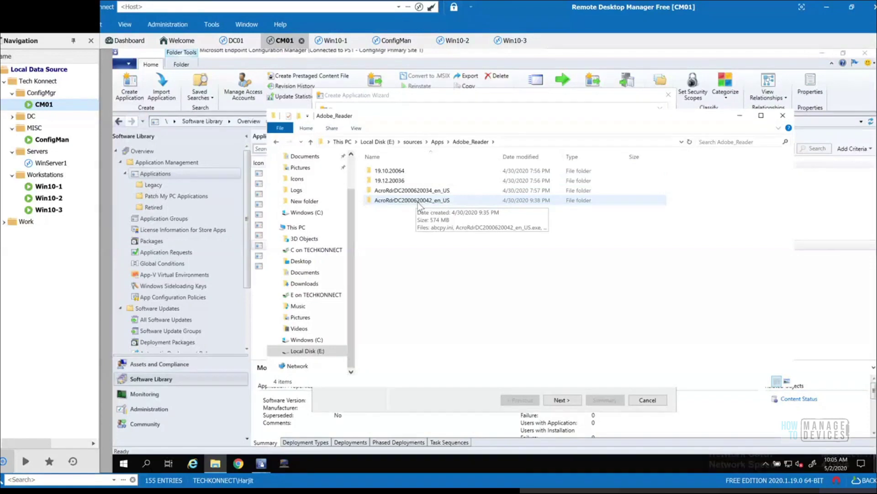
double_click(417, 202)
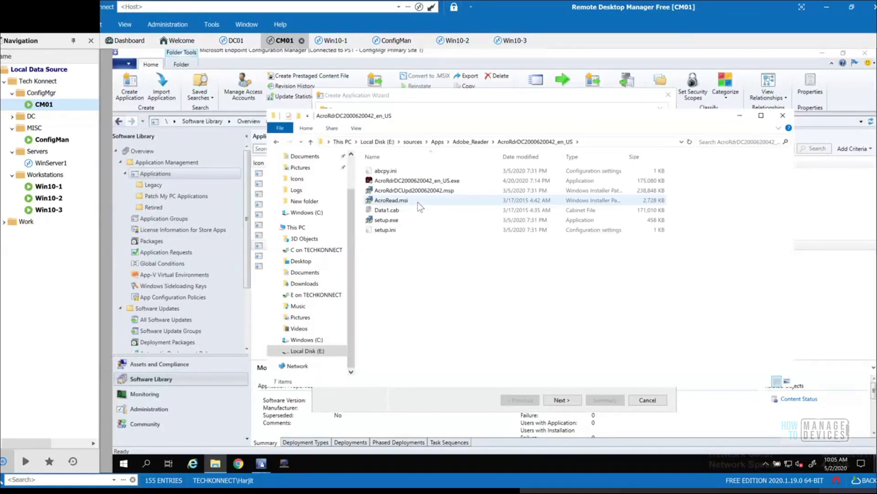
key("alt+Left")
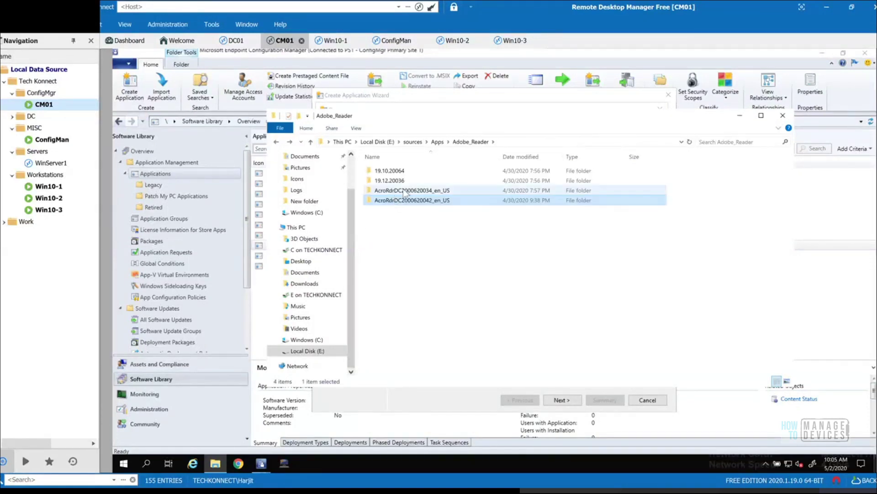
double_click(404, 191)
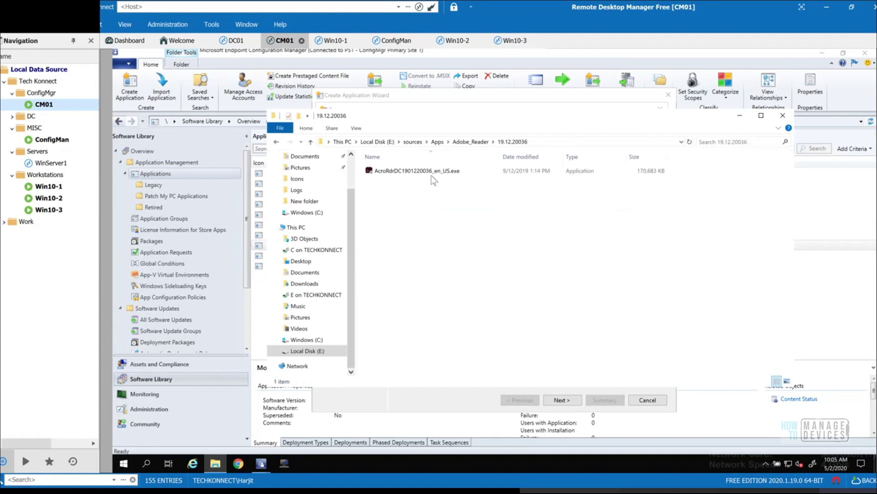
left_click(431, 174)
right_click(433, 180)
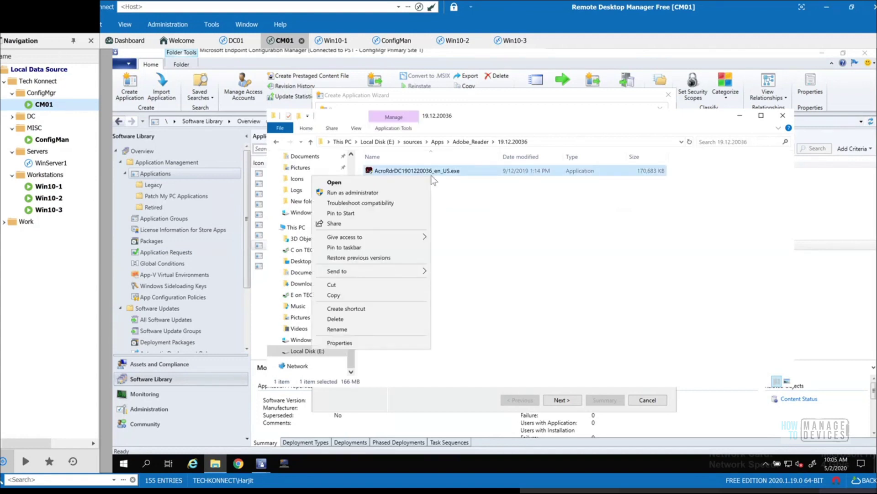
left_click(458, 211)
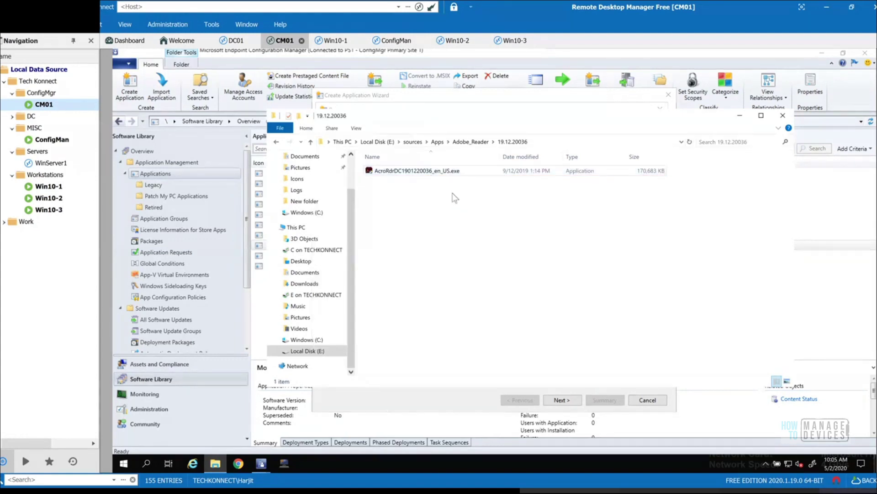
key("BackSpace")
left_click(396, 200)
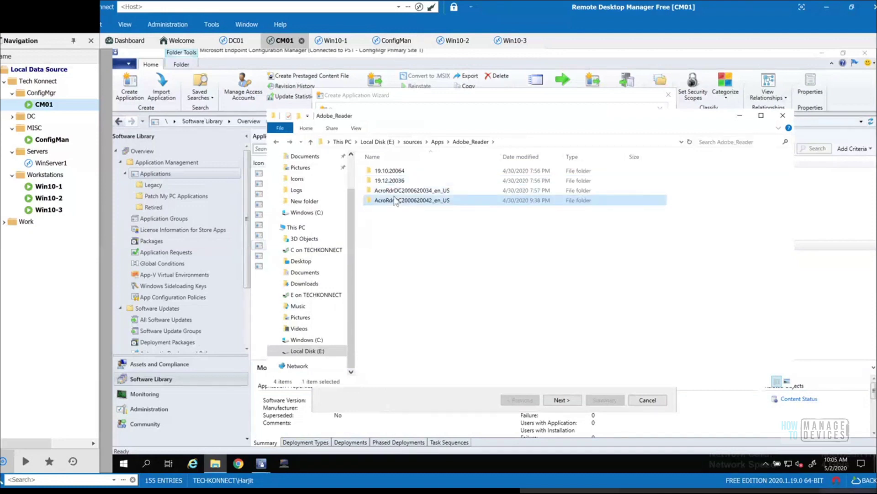
double_click(396, 201)
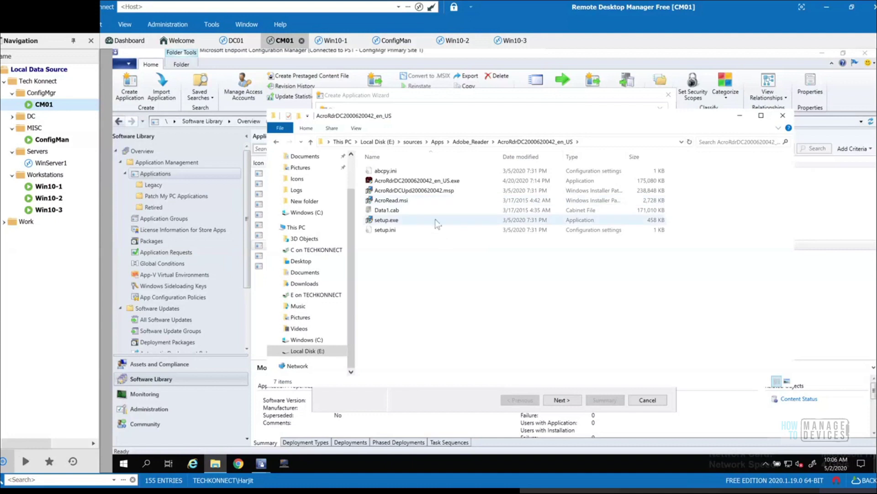
left_click(463, 142)
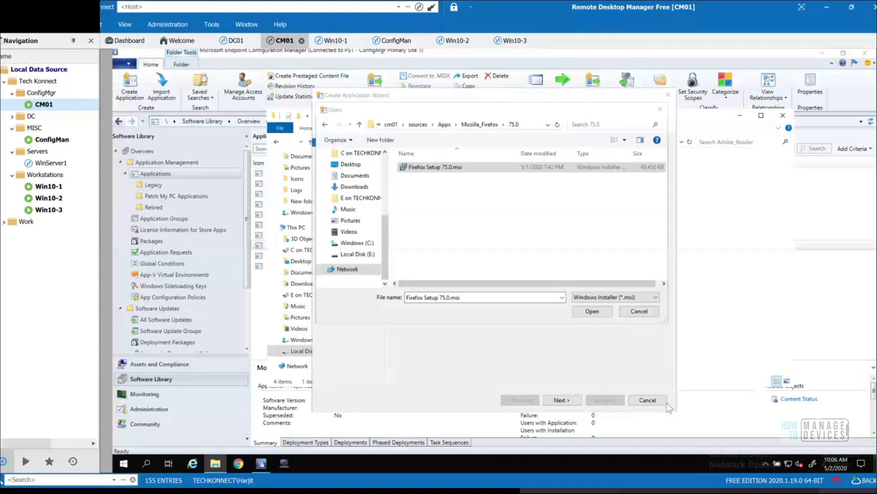
Step: Cancel the Firefox Setup 75.0.msi selection and exit the Create Application Wizard without creating an application
left_click(648, 313)
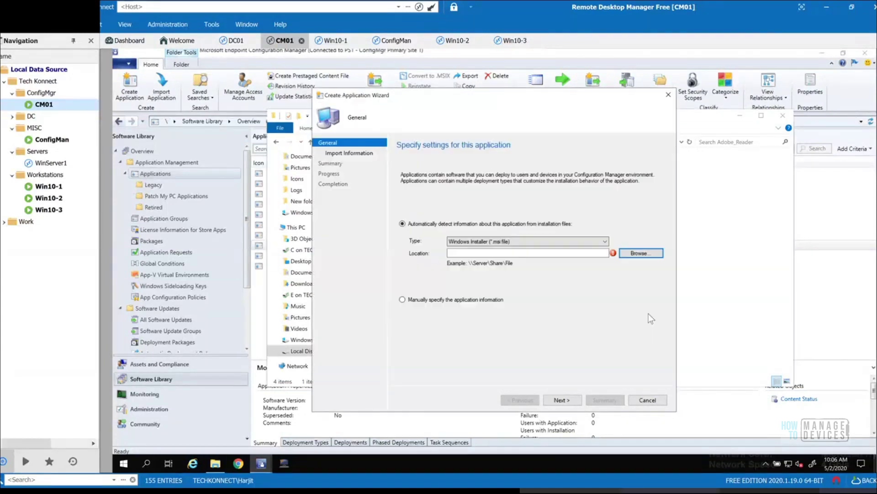
left_click(648, 400)
left_click(519, 290)
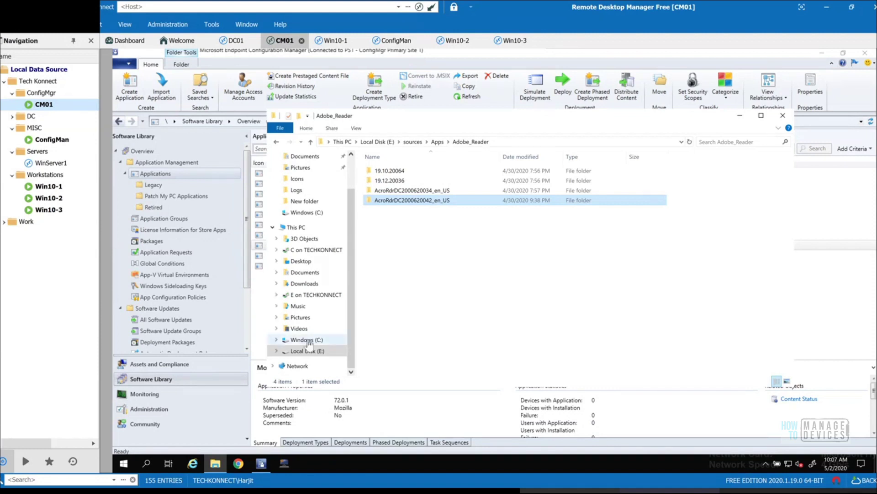
double_click(49, 187)
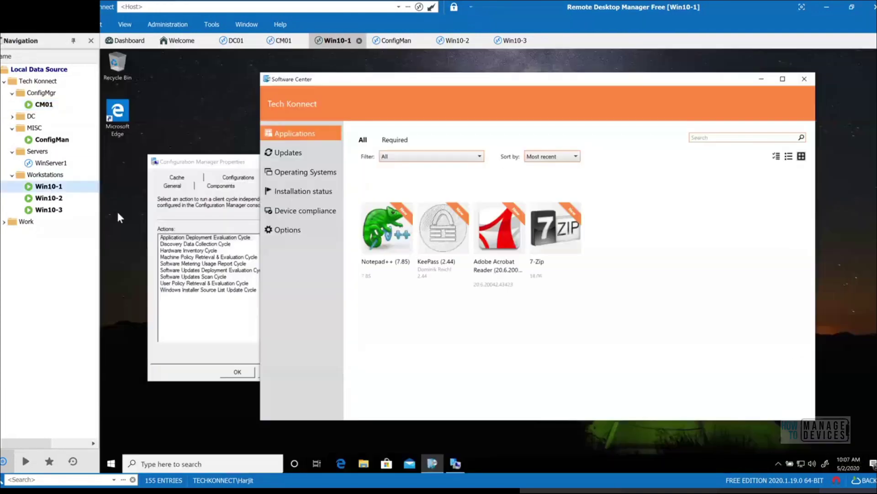
left_click(39, 108)
double_click(39, 108)
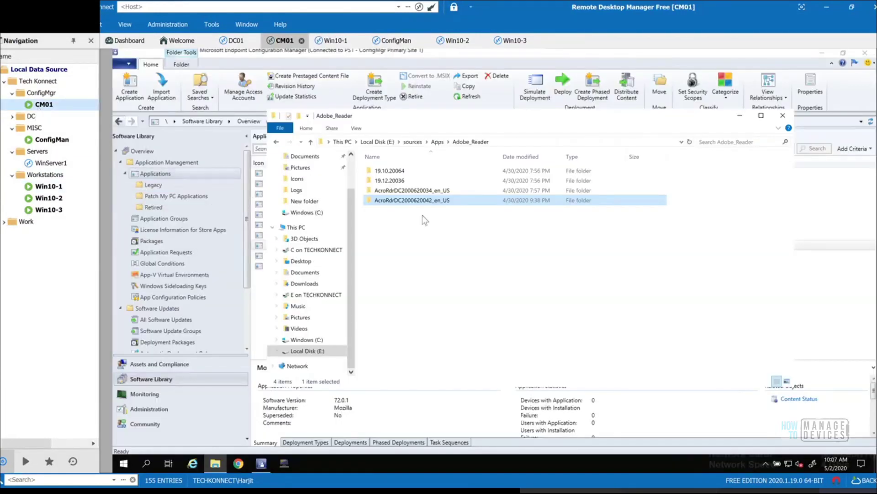
Step: Examine the client installers in Program Files\Microsoft Configuration Manager\Client\x64 on Local Disk (E:), granting folder access to reach them
left_click(309, 351)
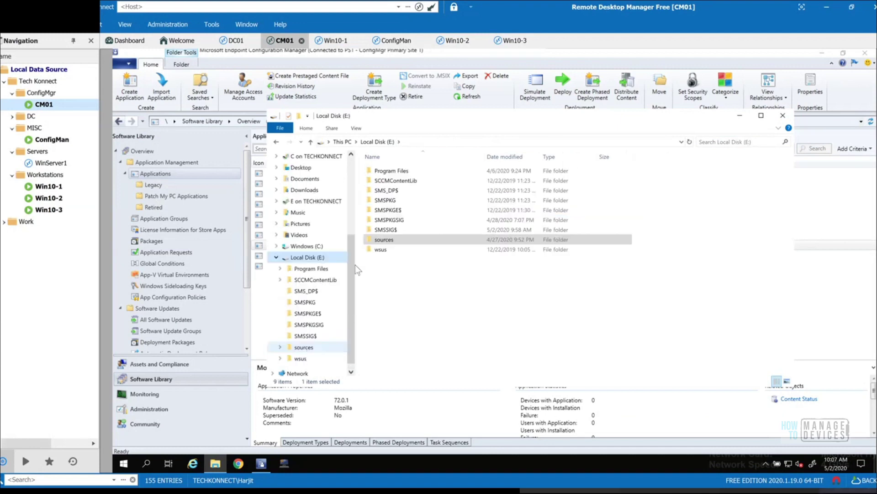
double_click(413, 170)
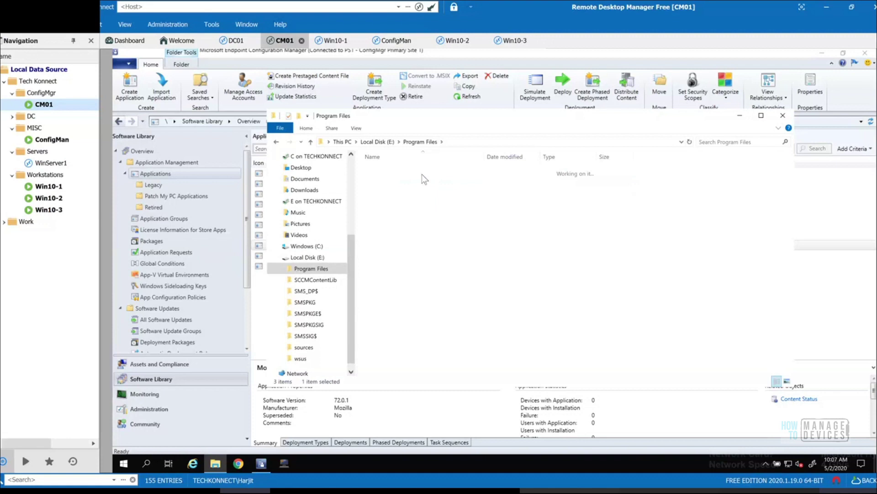
double_click(404, 228)
double_click(399, 238)
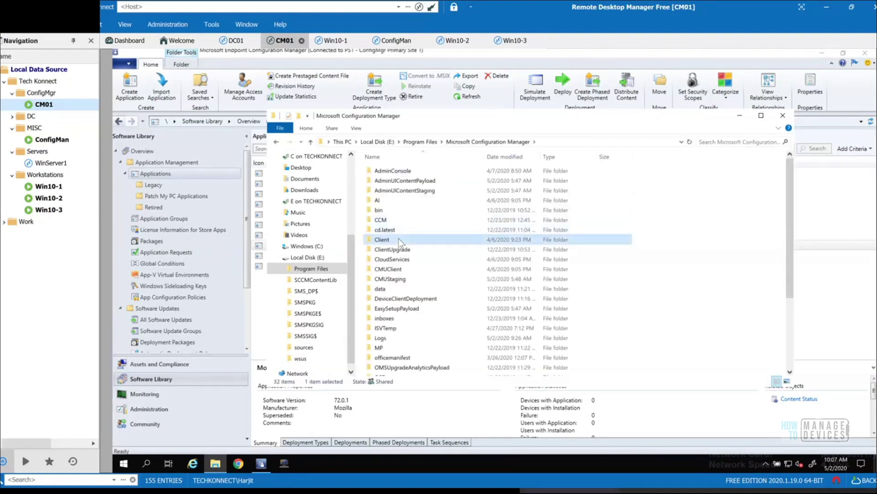
left_click(511, 270)
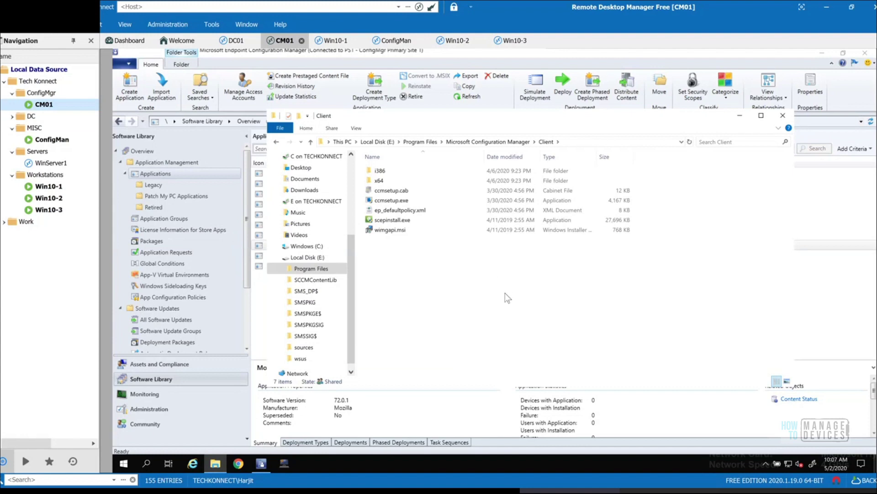
left_click(394, 182)
double_click(394, 182)
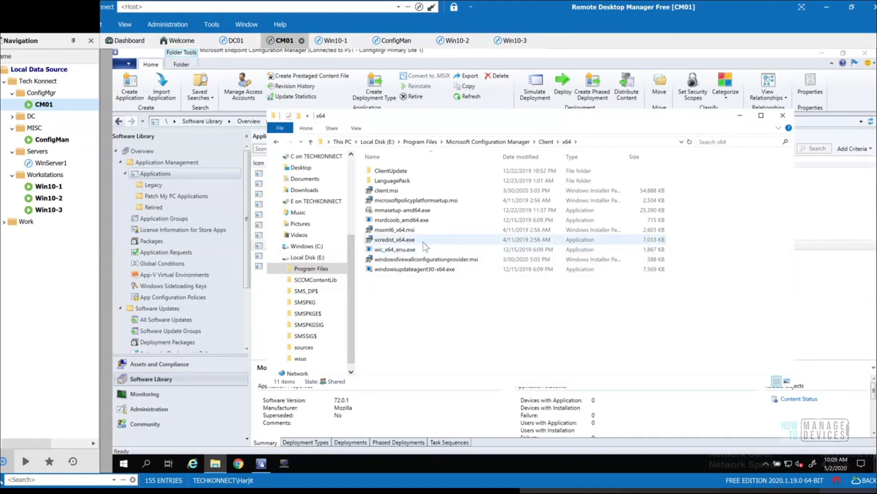
Step: Leave the x64 folder, decline the access request for the Client folder, and close File Explorer
key("alt+Left")
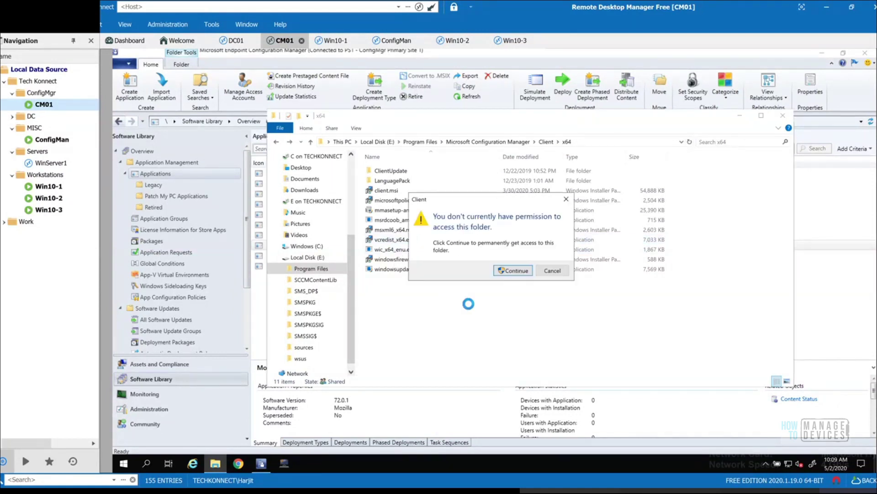
left_click(555, 272)
left_click(783, 117)
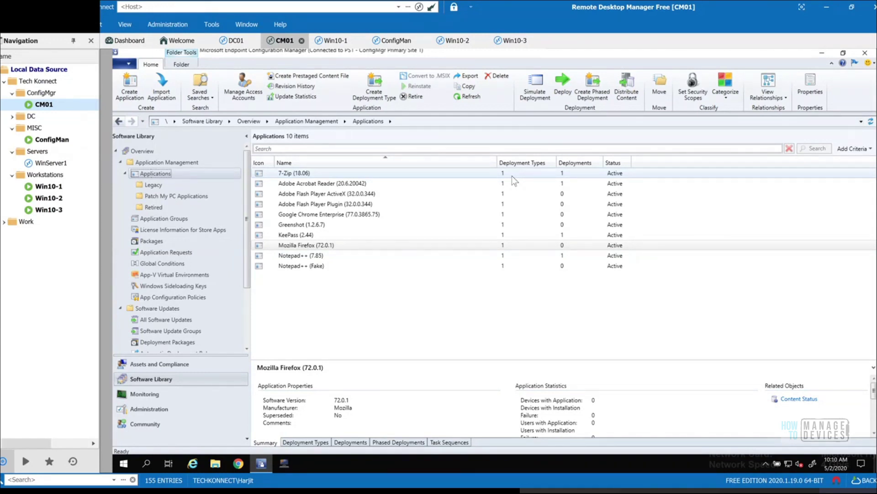
Step: Show the Software Update Groups and widen the Name column to read the full group names
left_click(161, 320)
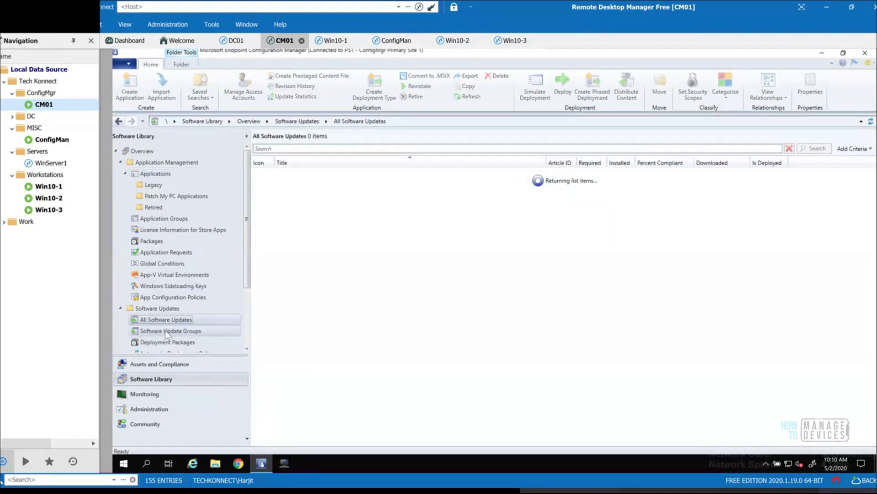
left_click(166, 332)
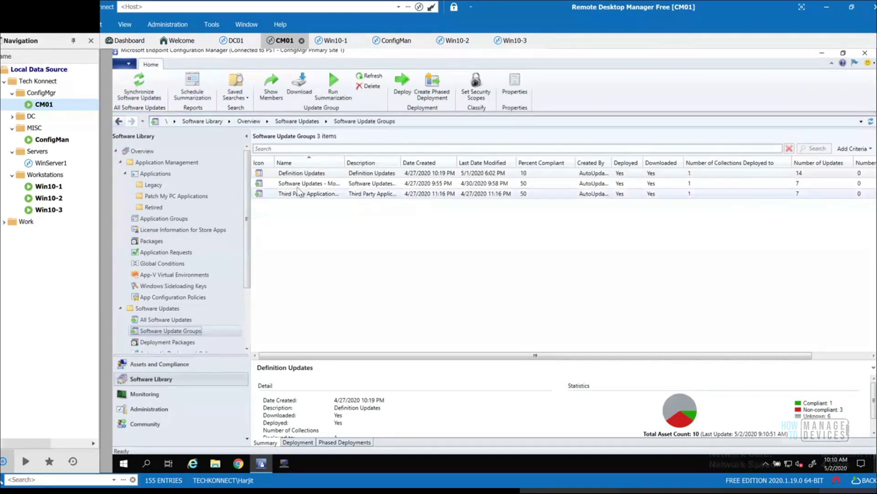
left_click_drag(344, 163, 438, 163)
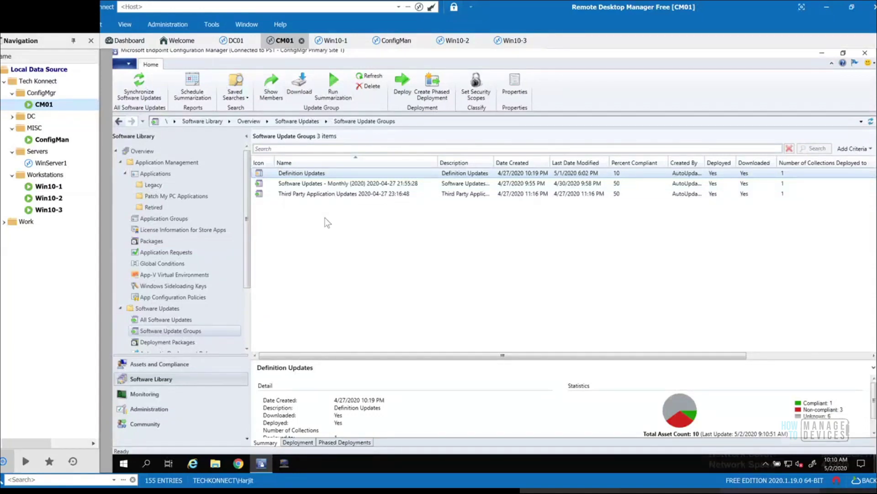
Step: Return to the Applications list and open the properties of the MSI deployment type of 7-Zip (18.06)
left_click(157, 176)
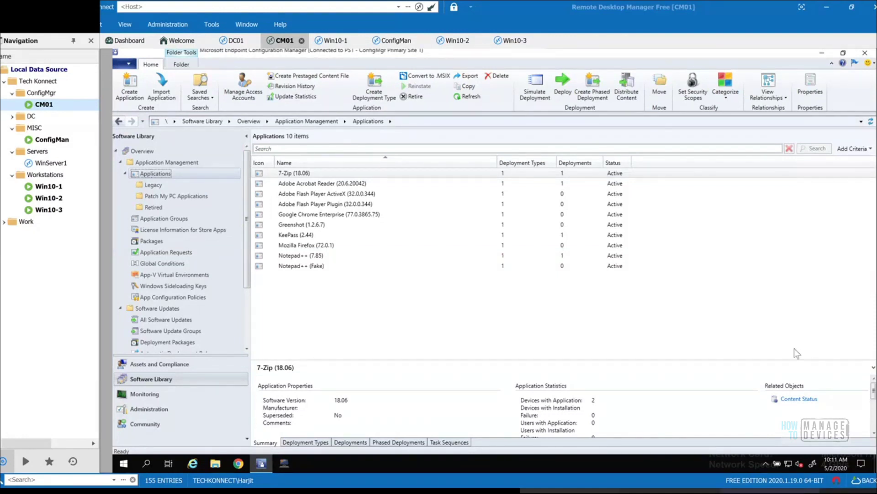
right_click(311, 175)
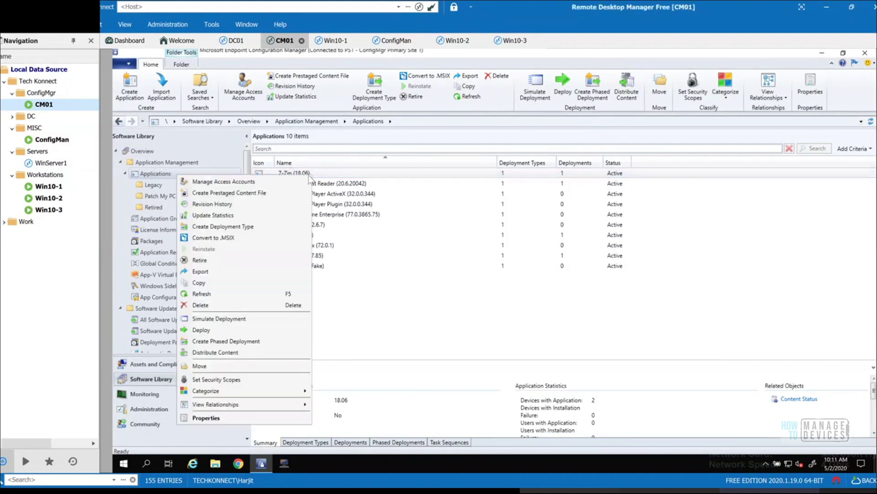
left_click(255, 418)
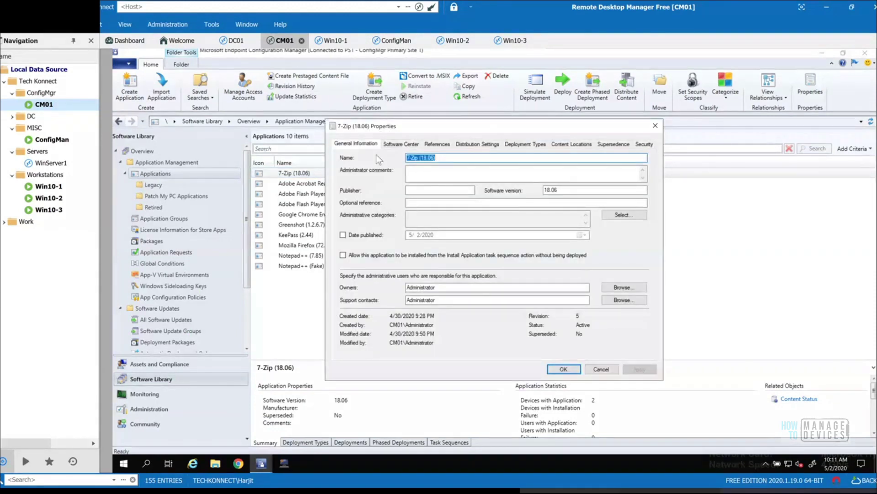
left_click(527, 144)
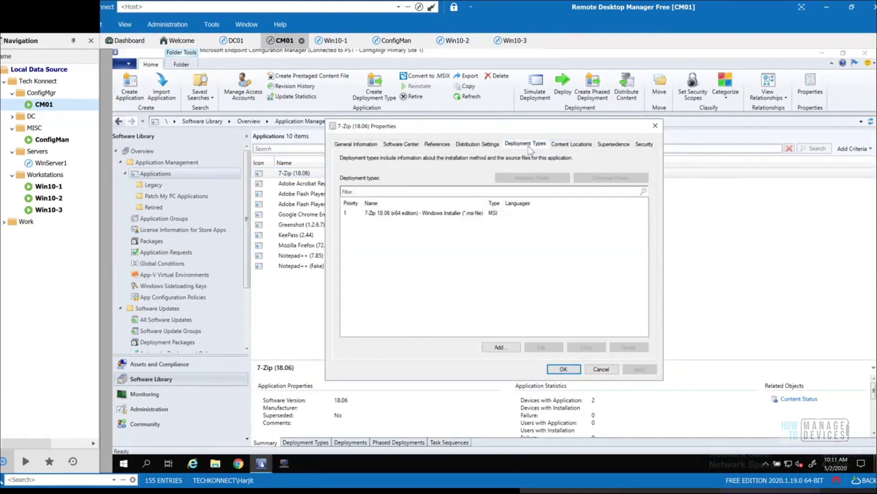
left_click(453, 213)
left_click(550, 345)
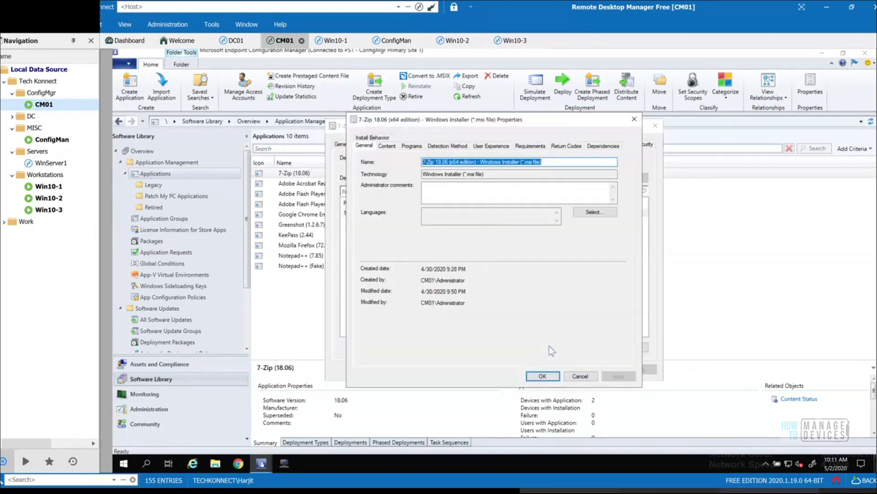
Step: Examine the restart behavior options in the 7-Zip deployment type's user experience settings, and cancel both properties dialogs
left_click(506, 147)
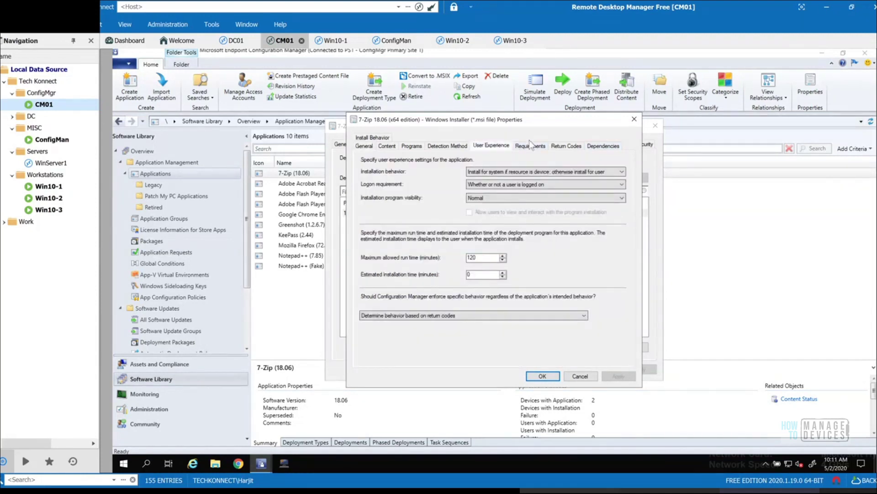
left_click(529, 316)
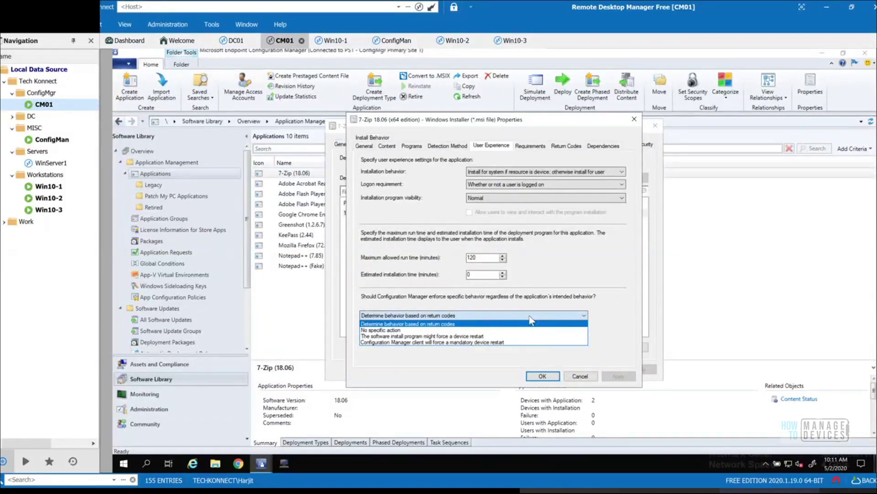
left_click(529, 316)
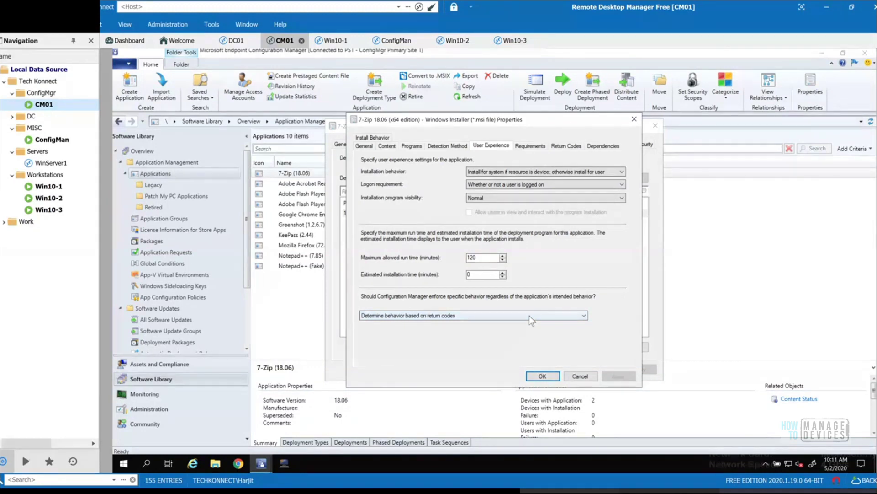
left_click(529, 316)
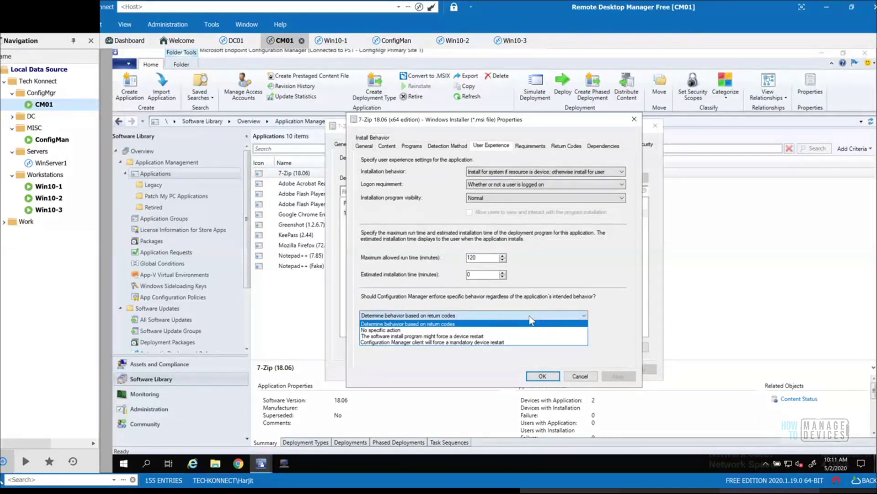
left_click(542, 314)
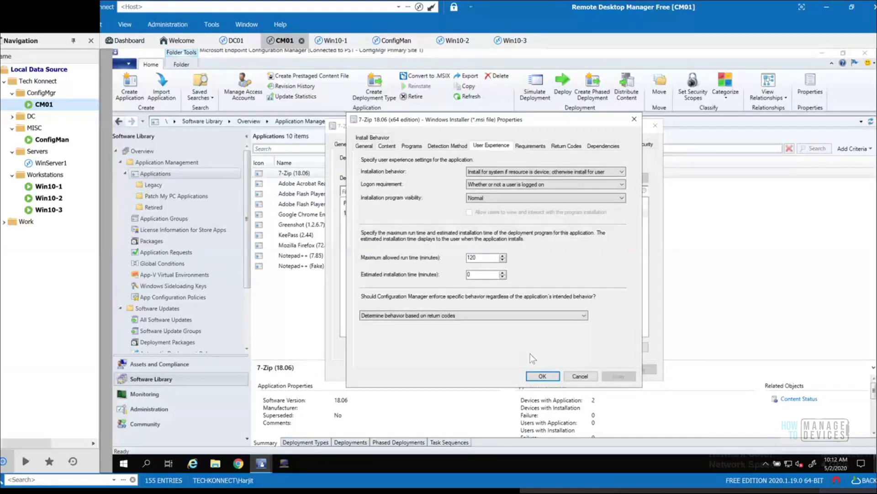
left_click(580, 377)
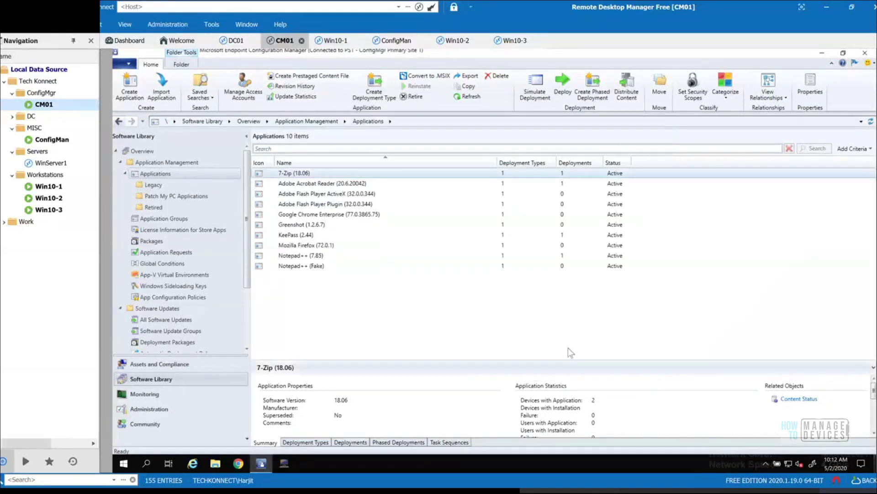
left_click(602, 370)
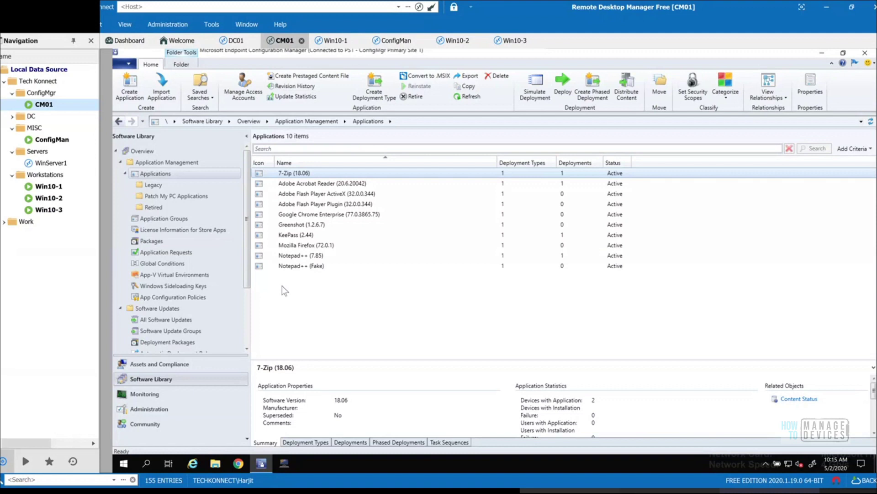
Step: Open the properties of the script deployment type of the Notepad++ (7.85) application
left_click(324, 258)
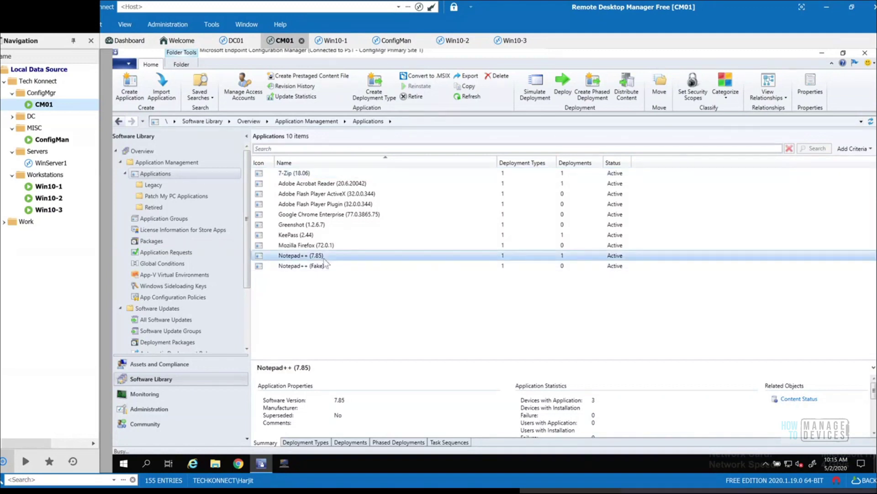
double_click(324, 259)
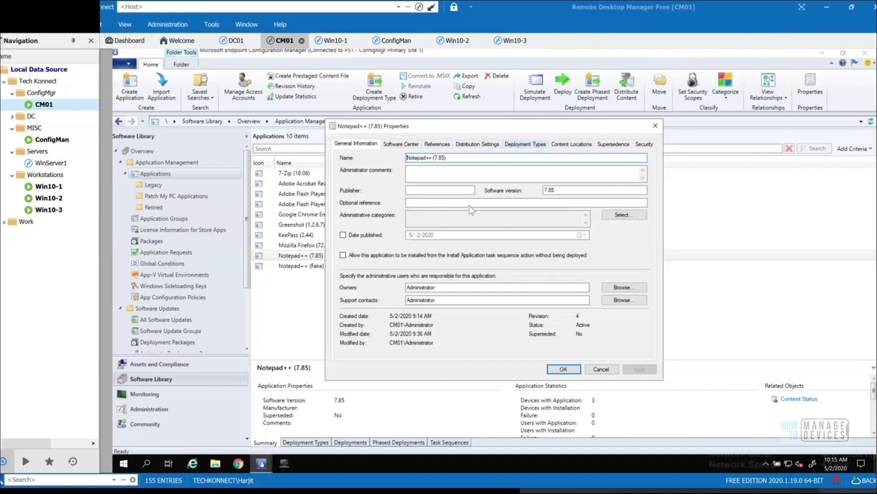
left_click(512, 145)
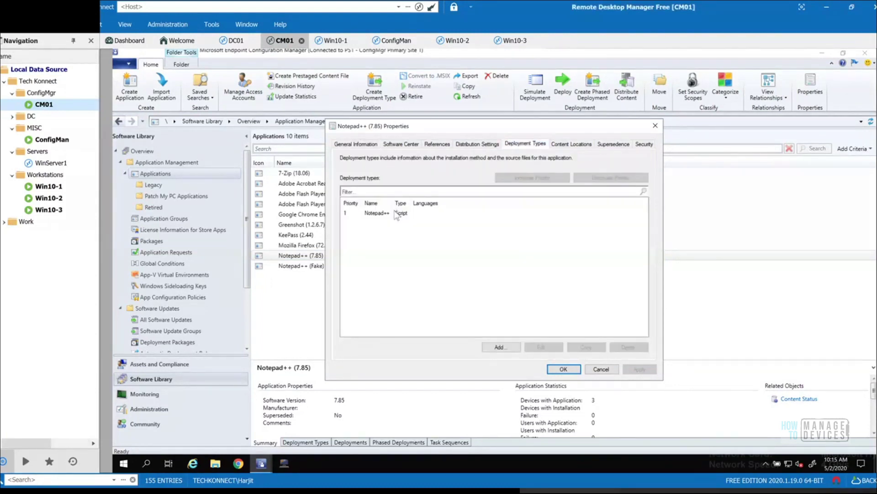
left_click(396, 214)
left_click(542, 346)
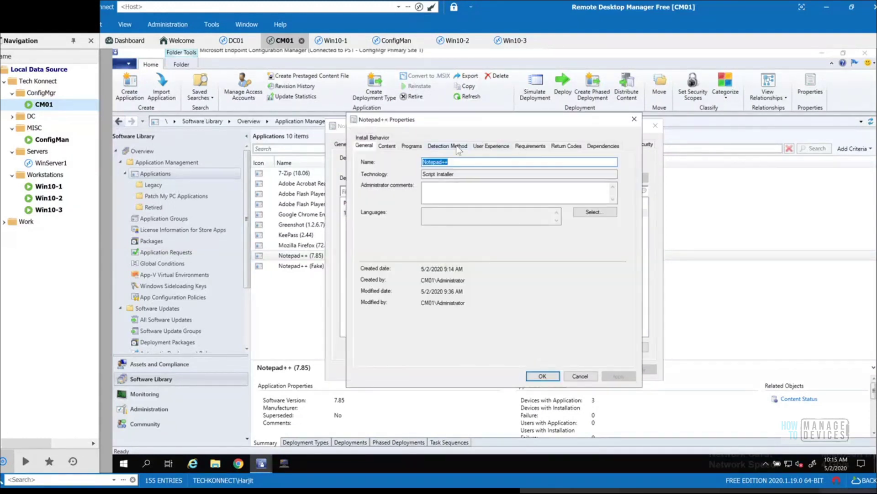
Step: Open the notepad++.exe clause of the deployment type's detection method and examine its path, file name and version value
left_click(457, 147)
left_click(465, 210)
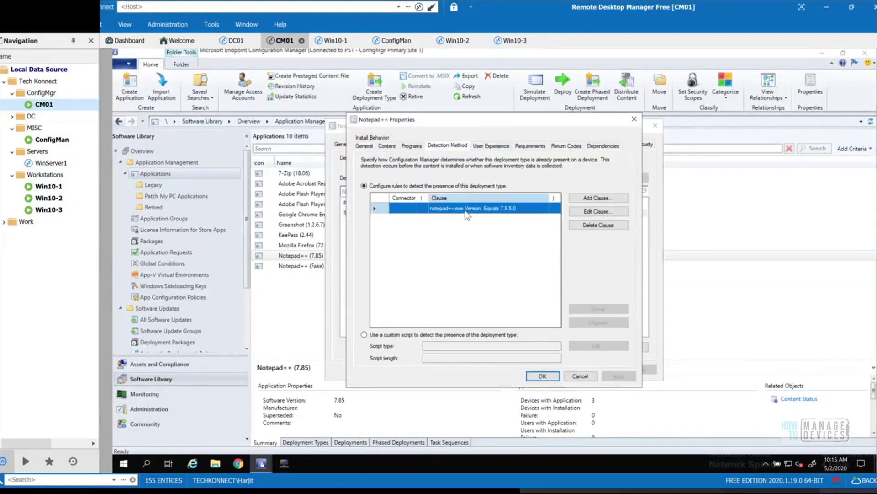
left_click(597, 213)
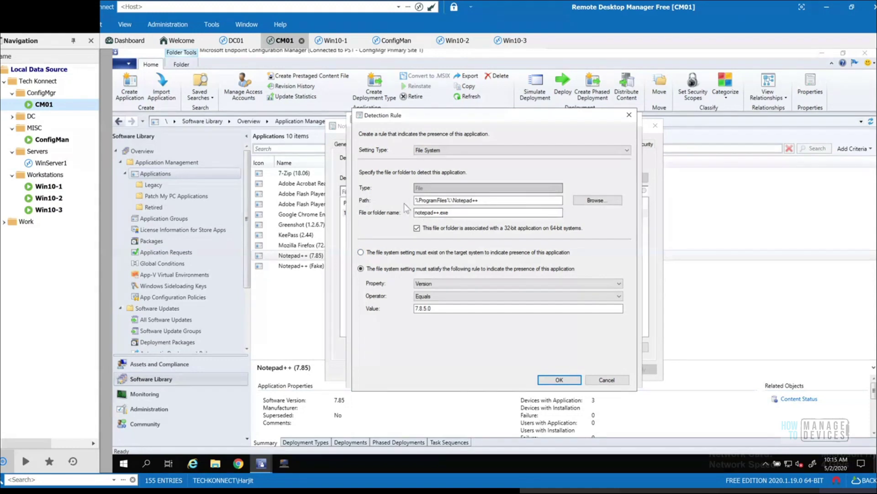
left_click(424, 201)
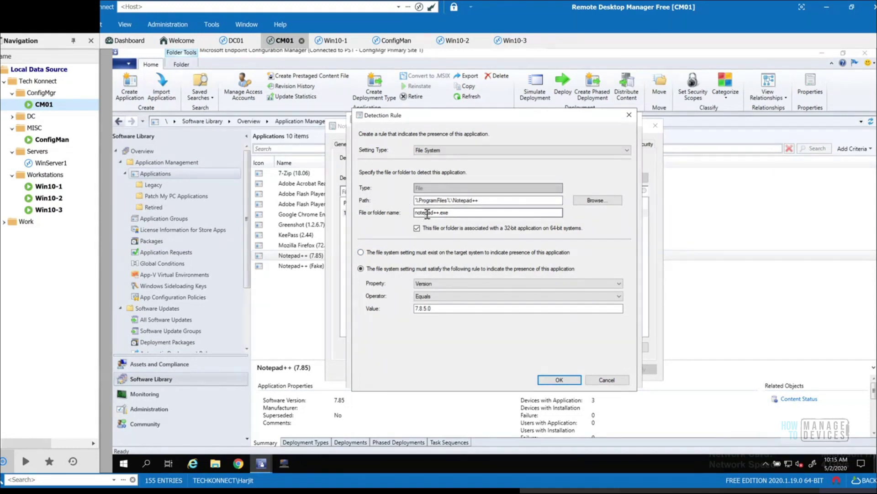
left_click(417, 309)
type("7")
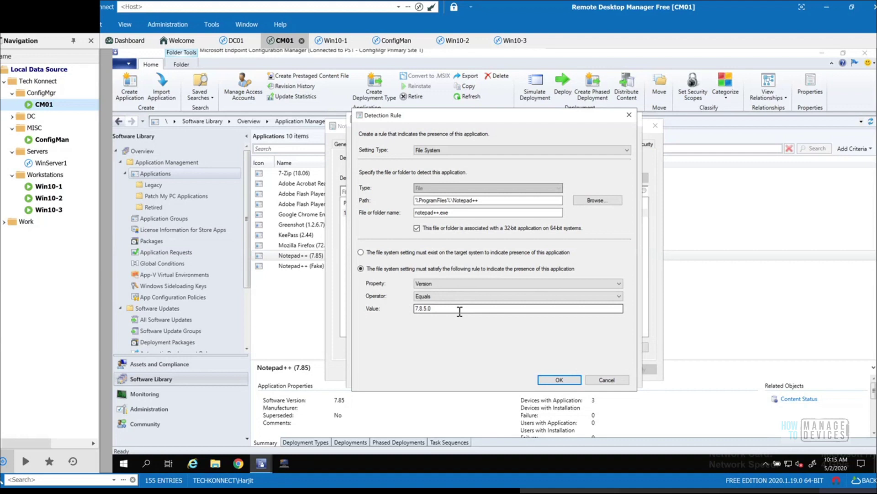
Step: Try the Registry setting type with the HKEY_LOCAL_MACHINE hive in the detection rule, and cancel the rule and both properties dialogs
left_click(538, 155)
left_click(454, 164)
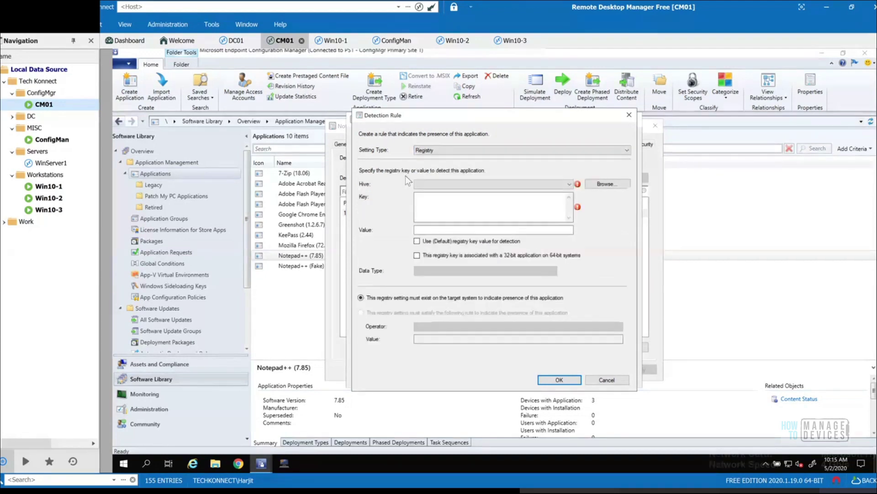
left_click(569, 184)
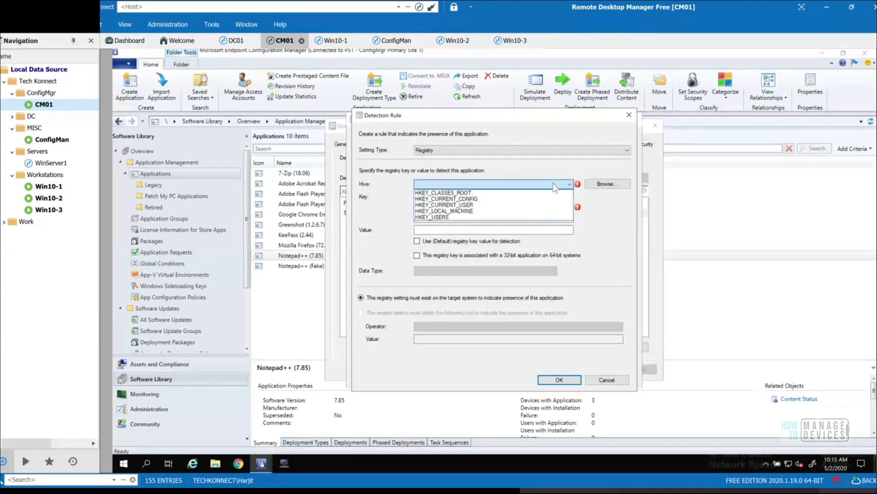
left_click(468, 211)
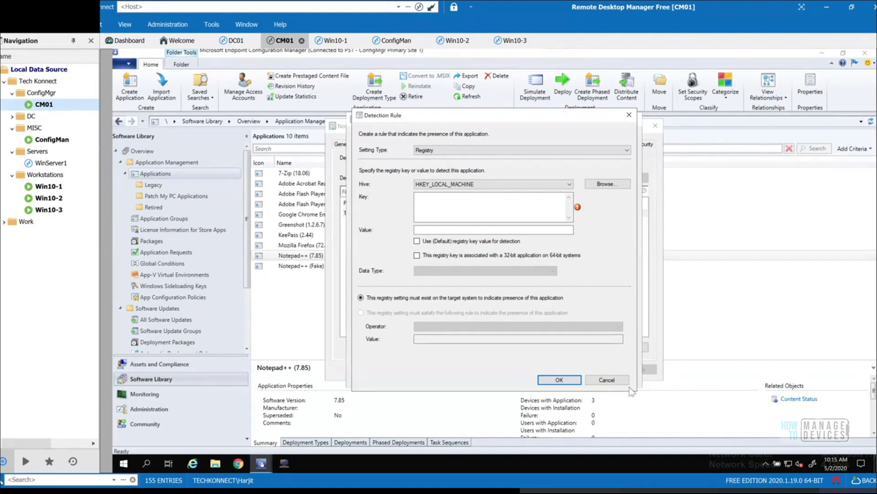
left_click(606, 380)
left_click(593, 379)
left_click(602, 371)
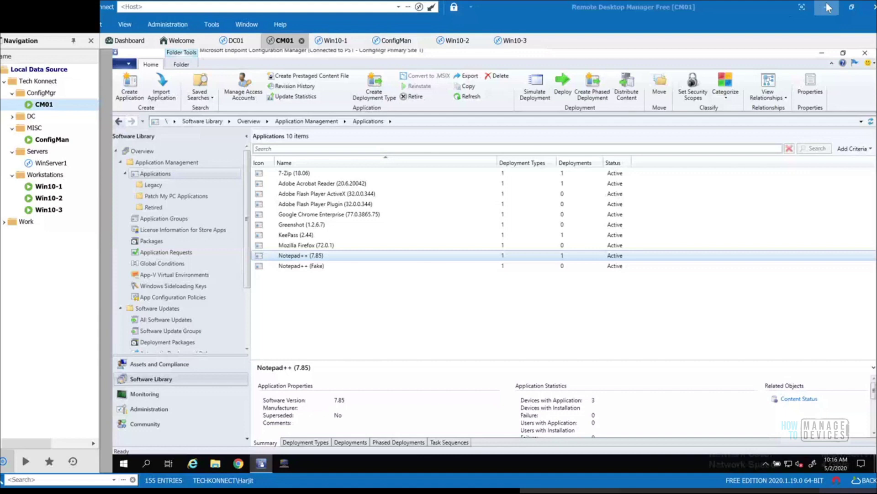
Step: Paste the copied apps.txt file into the Desktop folder in File Explorer, open it in Notepad and enlarge its window
left_click(212, 463)
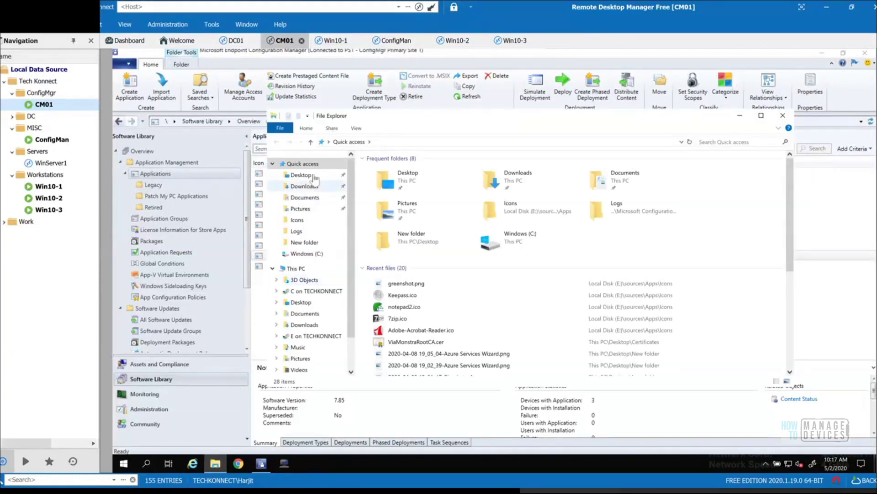
left_click(313, 176)
right_click(428, 241)
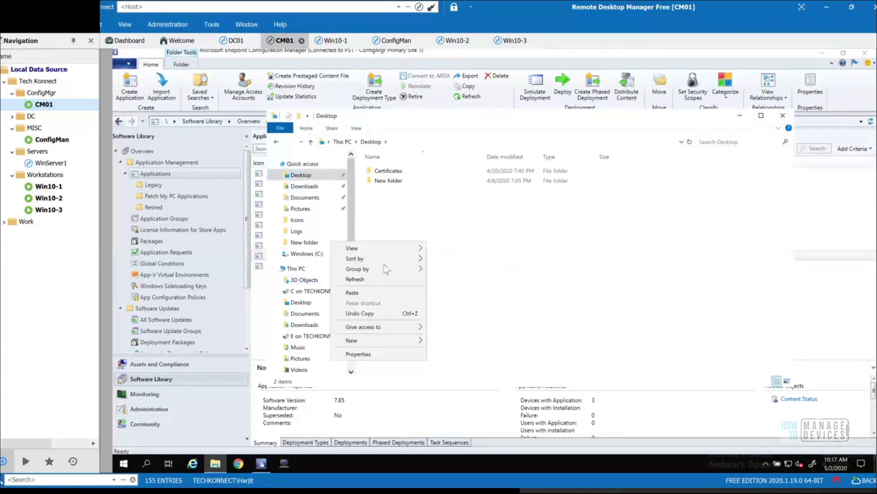
left_click(387, 293)
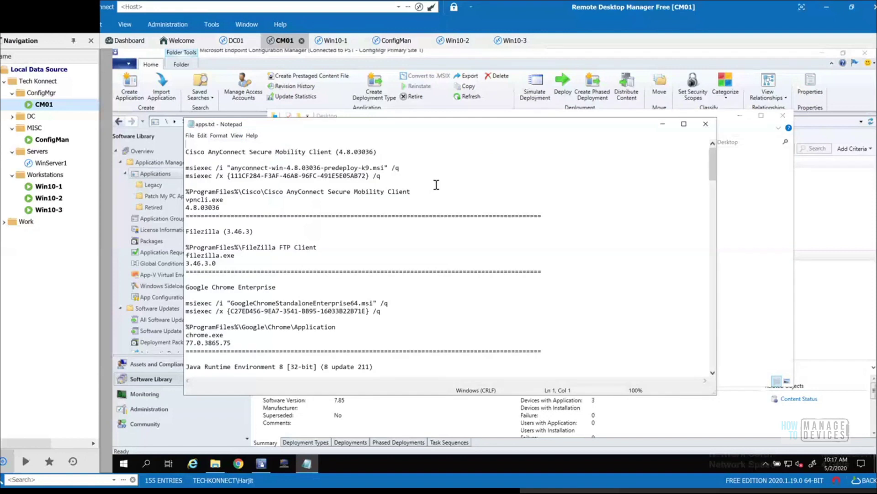
left_click_drag(435, 111, 441, 67)
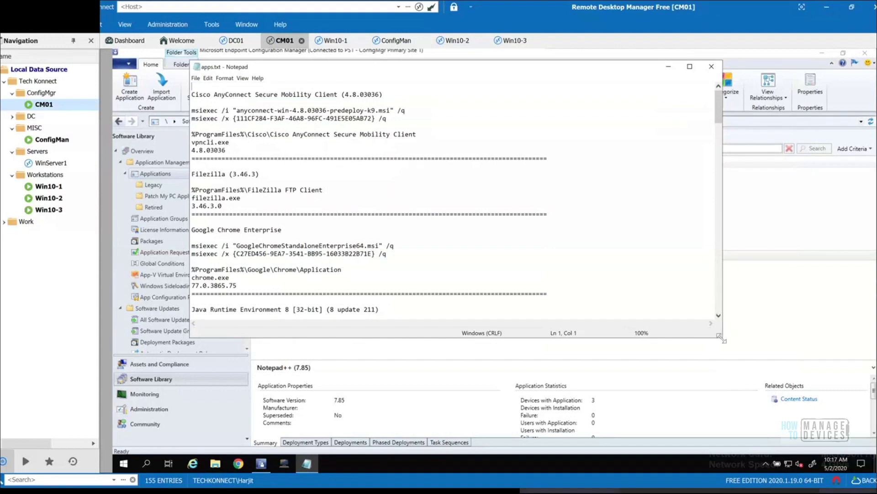
left_click(689, 66)
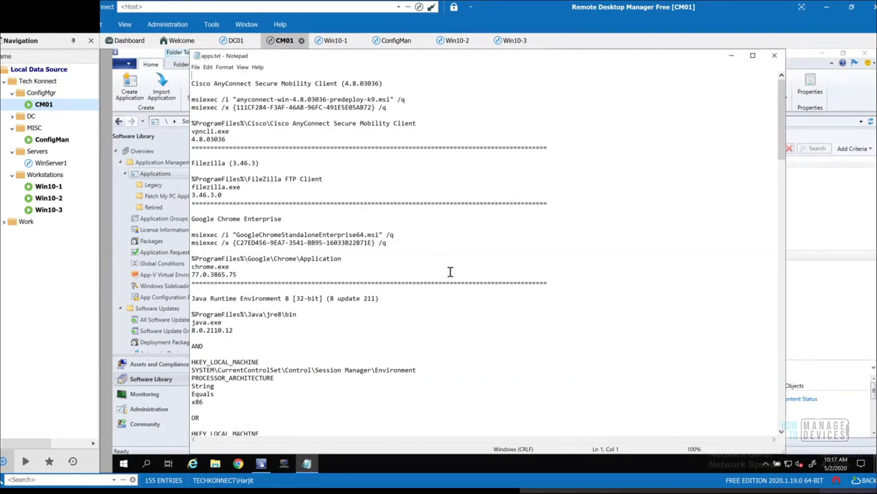
Step: Examine the application notes in apps.txt, especially the AND/OR file and registry detection rules for Java Runtime Environment 8
scroll(449, 272, "down", 1)
scroll(428, 277, "down", 1)
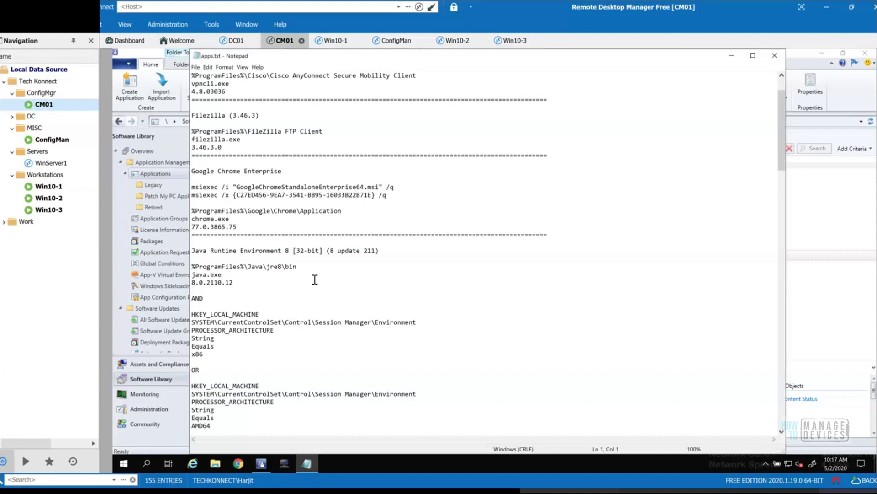
scroll(315, 279, "down", 5)
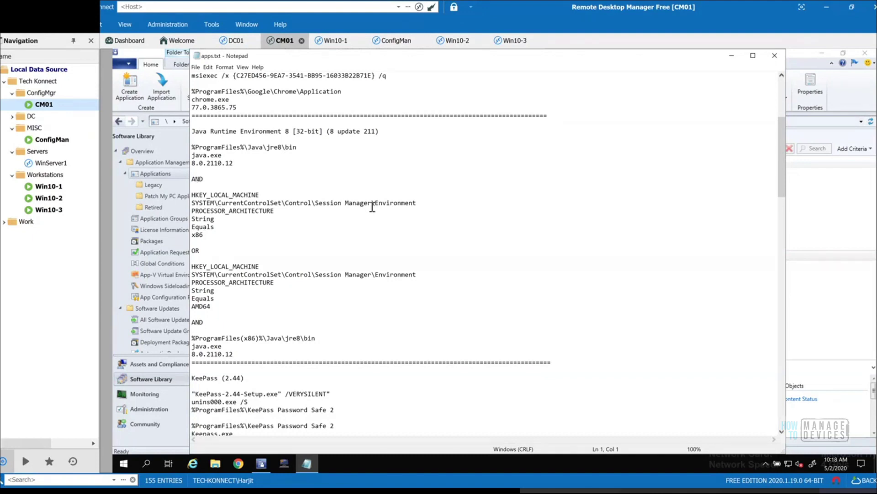
scroll(372, 207, "down", 1)
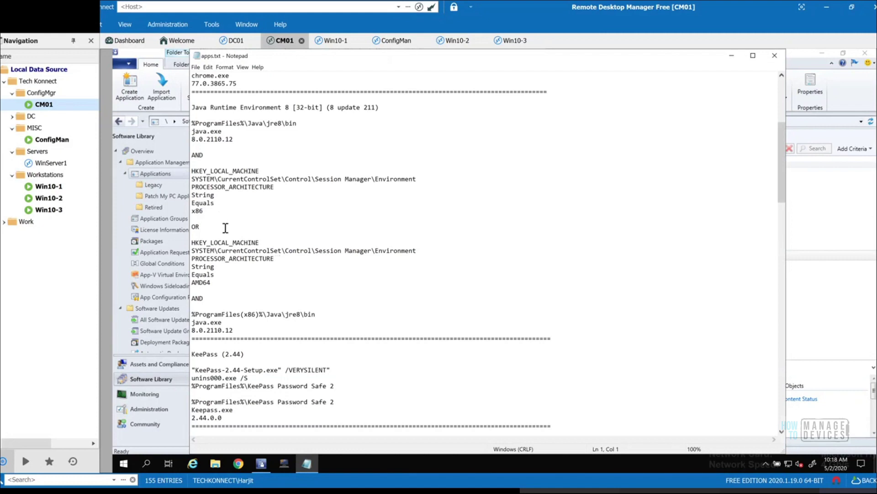
scroll(308, 223, "down", 2)
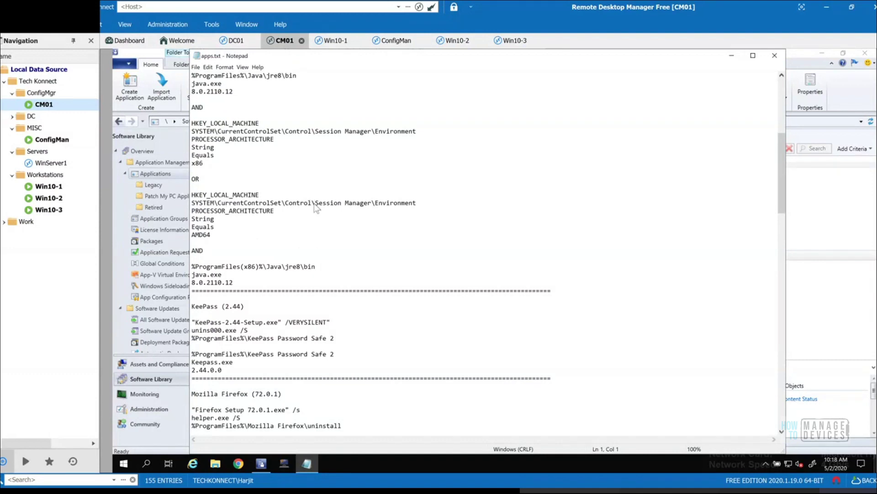
scroll(283, 251, "down", 1)
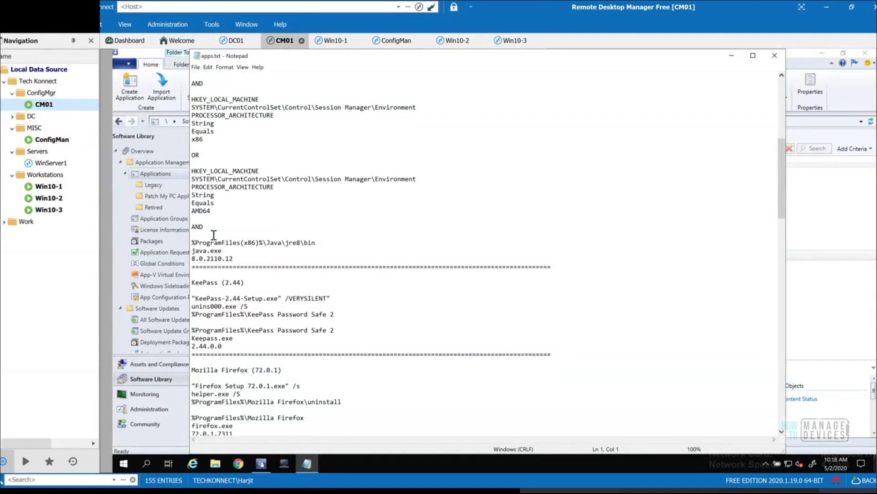
scroll(314, 267, "down", 7)
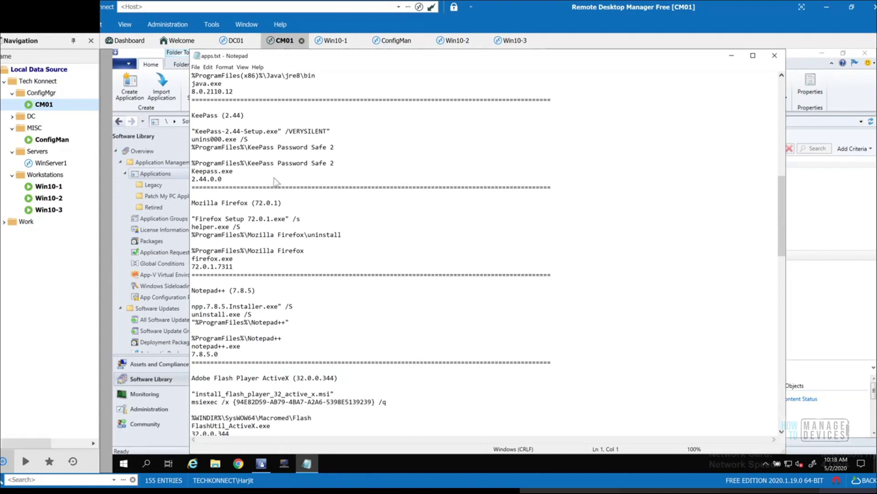
scroll(293, 186, "down", 4)
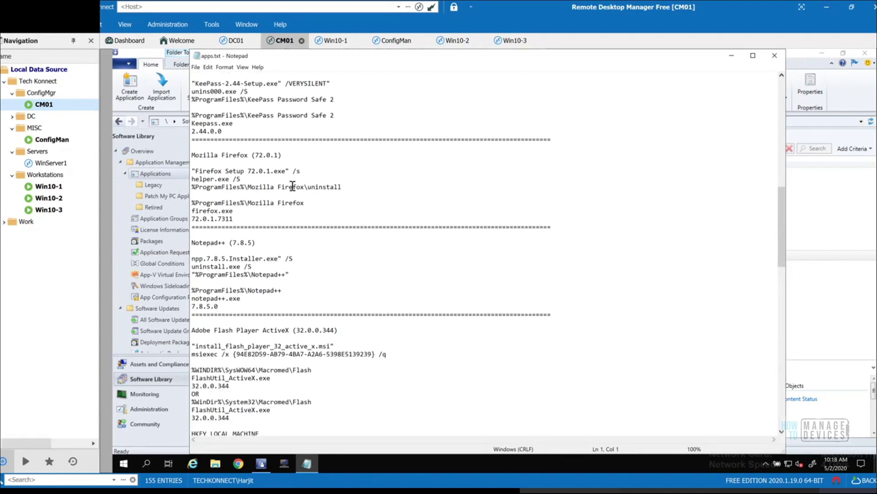
scroll(293, 186, "down", 4)
scroll(293, 186, "up", 5)
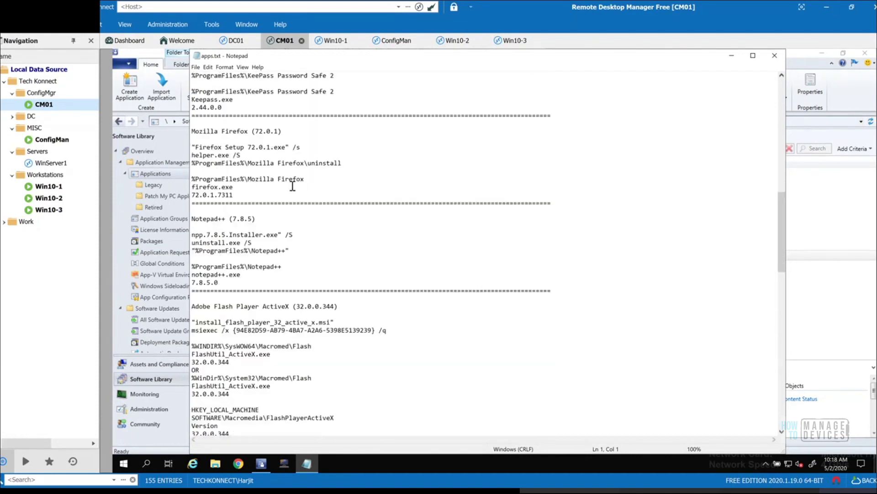
scroll(293, 186, "up", 5)
scroll(293, 186, "down", 6)
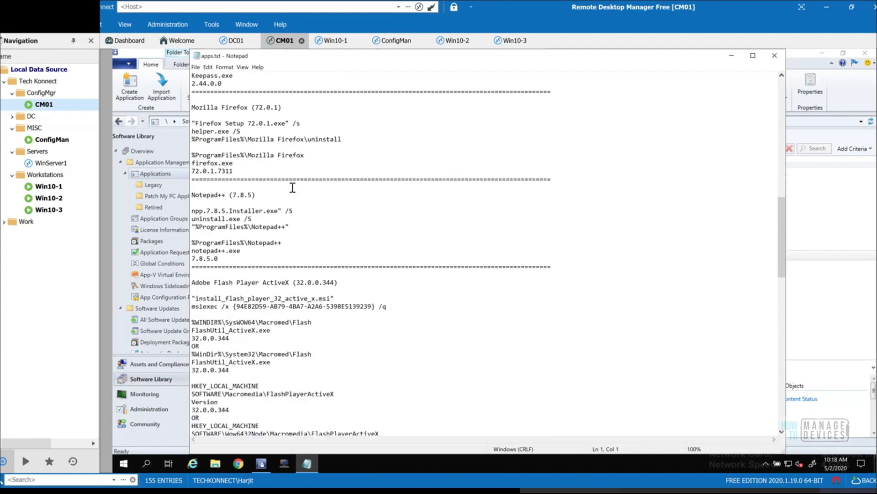
scroll(292, 188, "down", 4)
scroll(292, 187, "up", 10)
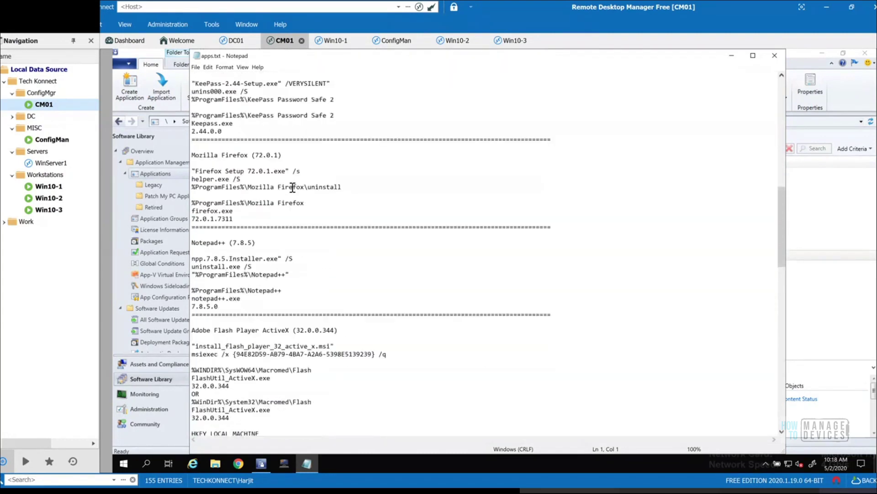
scroll(293, 187, "up", 4)
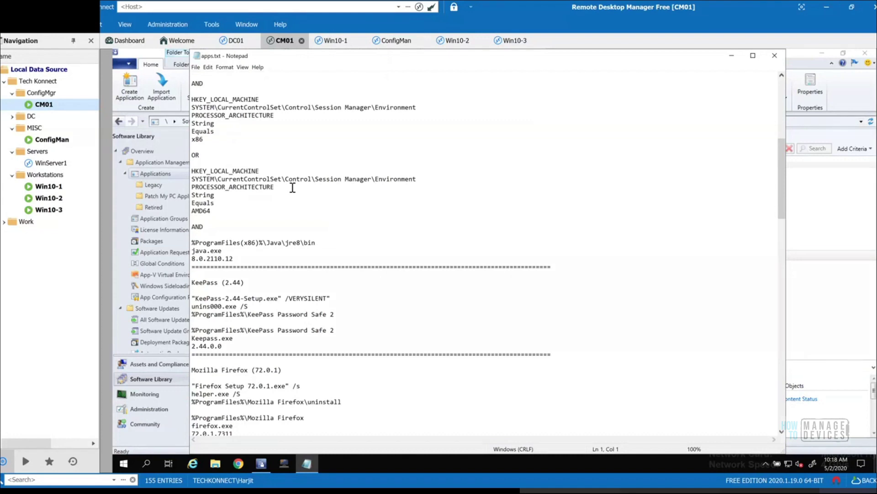
scroll(292, 187, "up", 1)
scroll(292, 187, "up", 2)
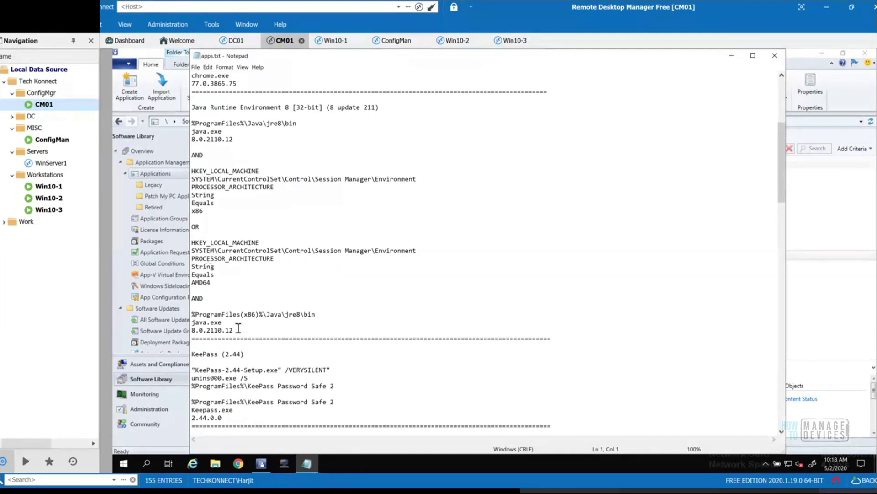
Step: Read the file and registry detection rules for Adobe Flash Player ActiveX in apps.txt
scroll(398, 301, "down", 8)
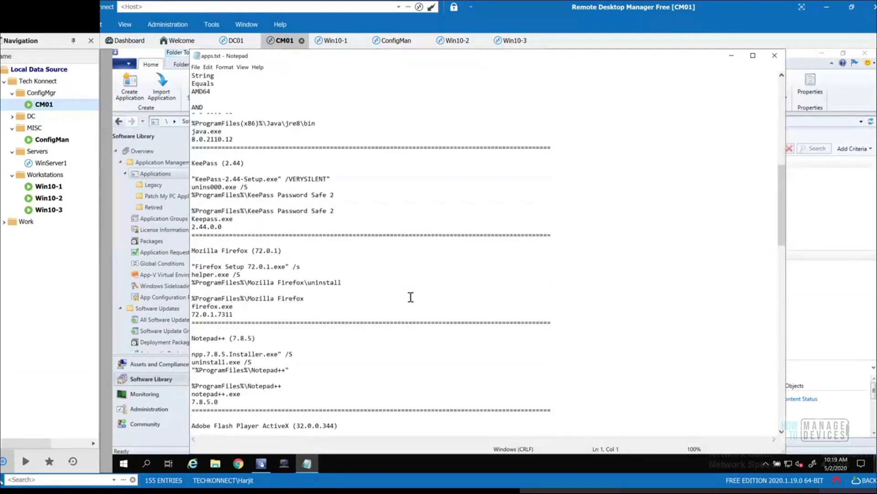
scroll(411, 297, "down", 7)
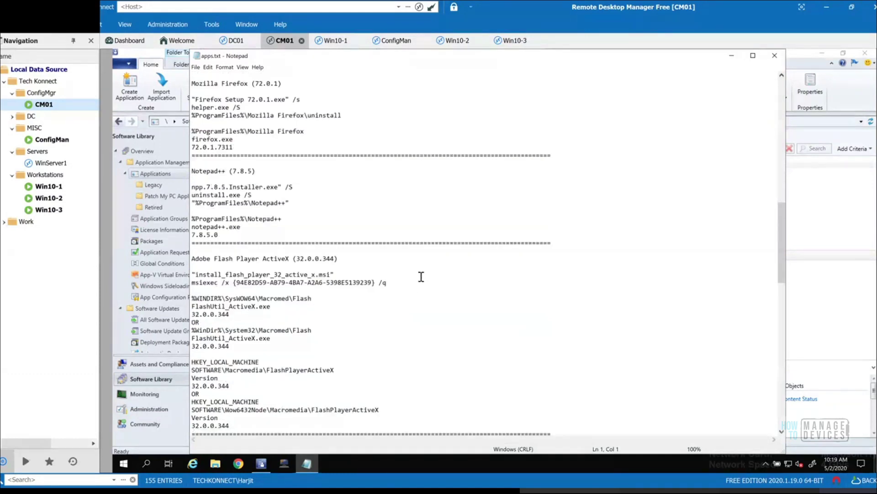
scroll(421, 276, "down", 3)
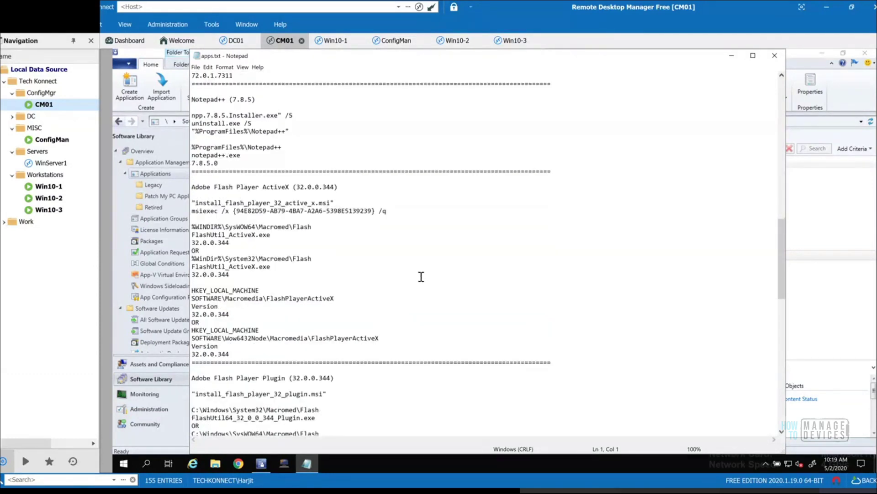
scroll(421, 277, "down", 1)
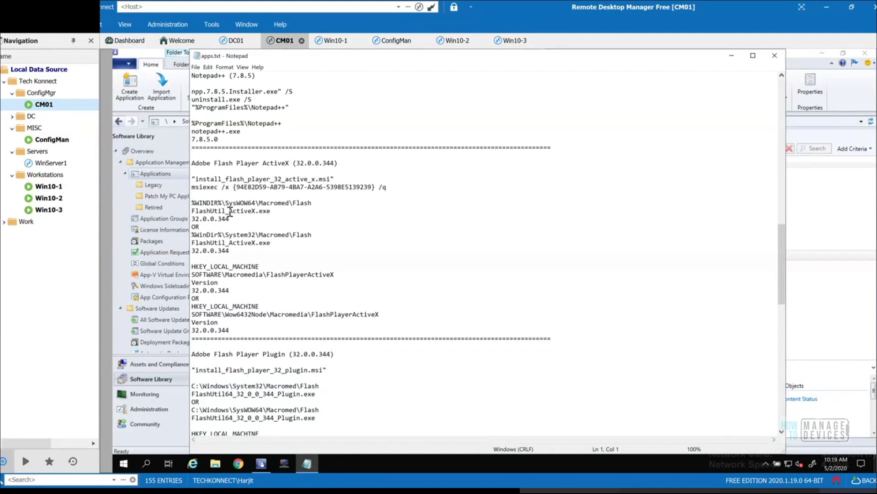
Step: Switch to the Configuration Manager console and open the Fake Installer deployment type of Adobe Flash Player ActiveX (Legacy) in the Legacy folder
left_click(156, 187)
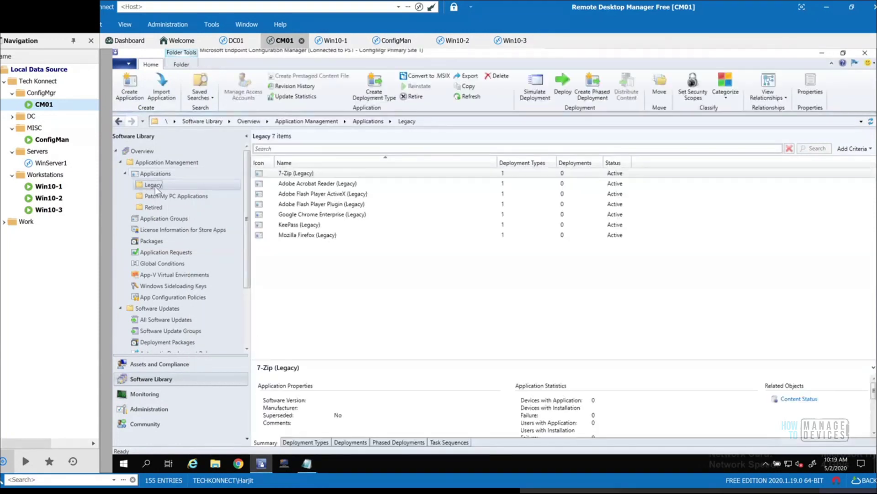
left_click(358, 196)
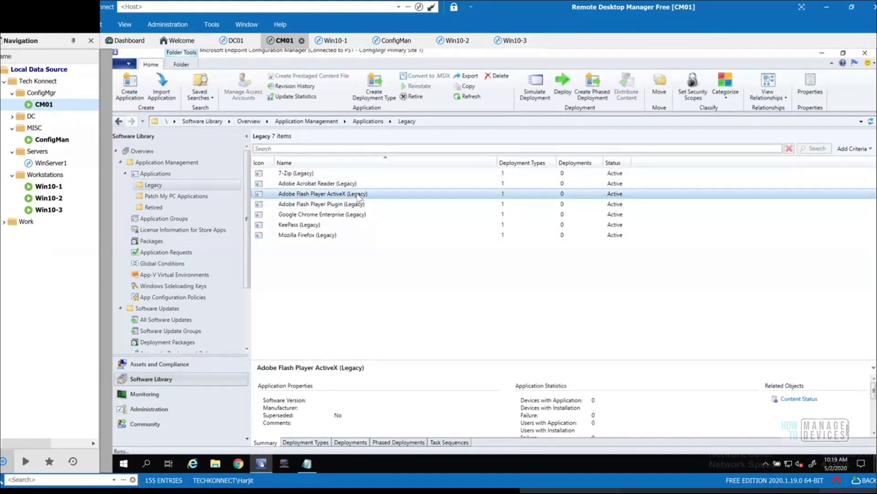
left_click(525, 144)
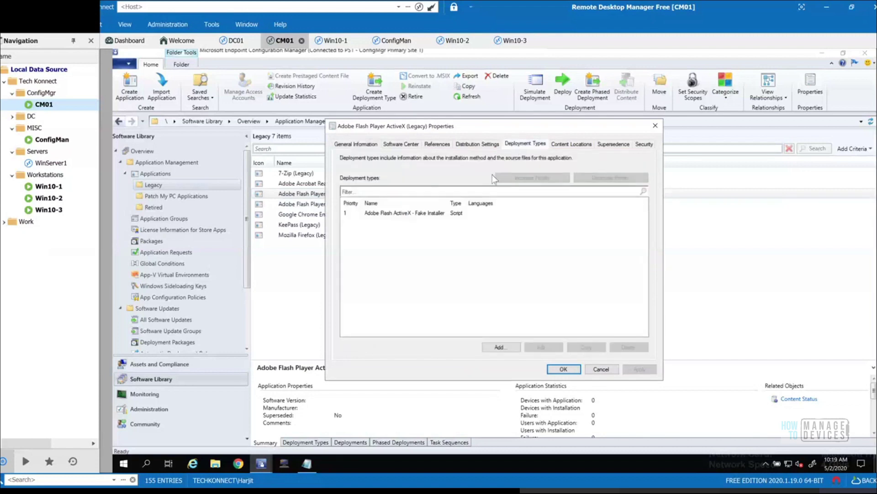
left_click(414, 213)
left_click(553, 350)
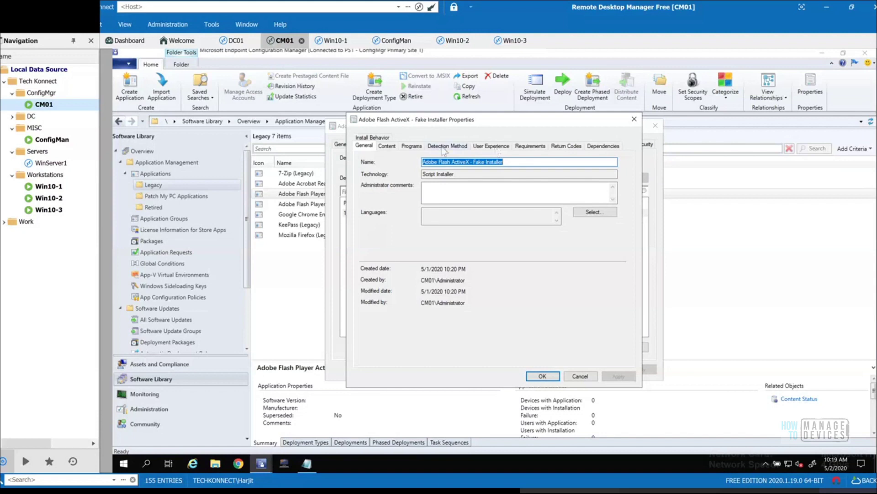
Step: Open the first registry clause of the Fake Installer's detection method, for SOFTWARE\Macromedia\FlashPlayerActiveX, to examine its rule
left_click(444, 147)
left_click(532, 209)
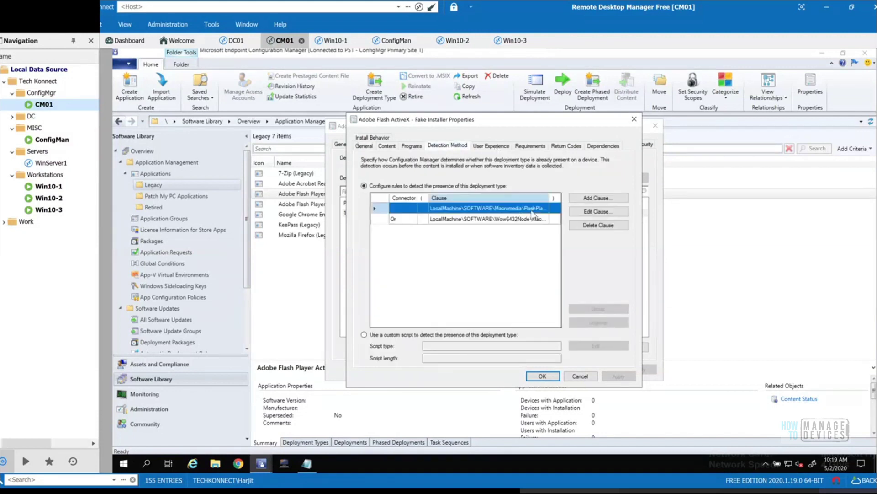
left_click(599, 211)
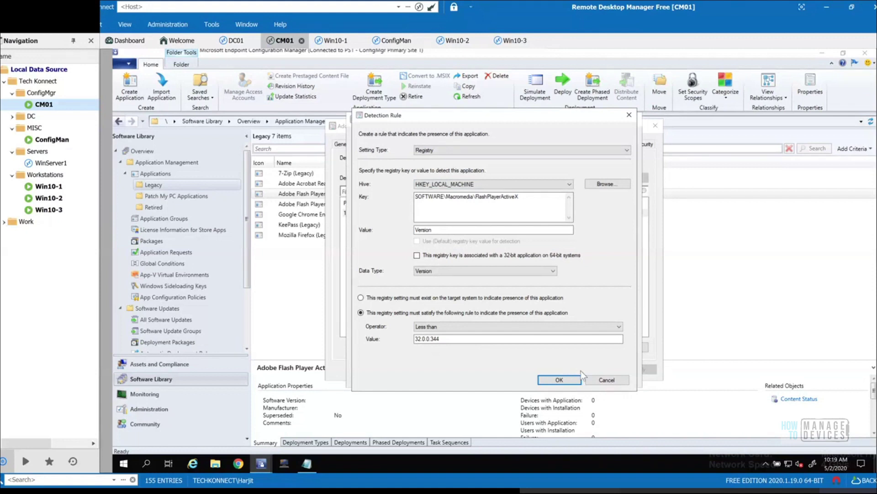
Step: Examine the second registry clause, for SOFTWARE\Wow6432Node\Macromedia\FlashPlayerActiveX, and close the rule, deployment type and application properties without saving
left_click(608, 379)
left_click(599, 214)
left_click(465, 197)
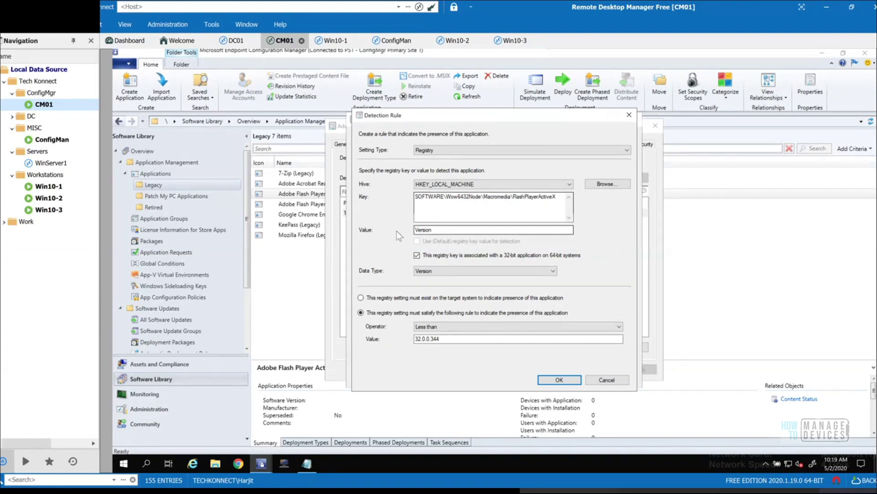
left_click(599, 378)
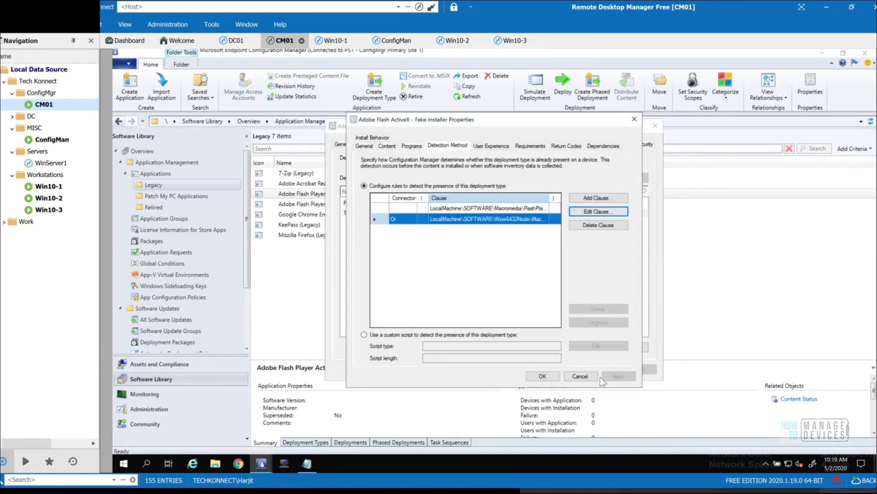
left_click(600, 377)
left_click(601, 370)
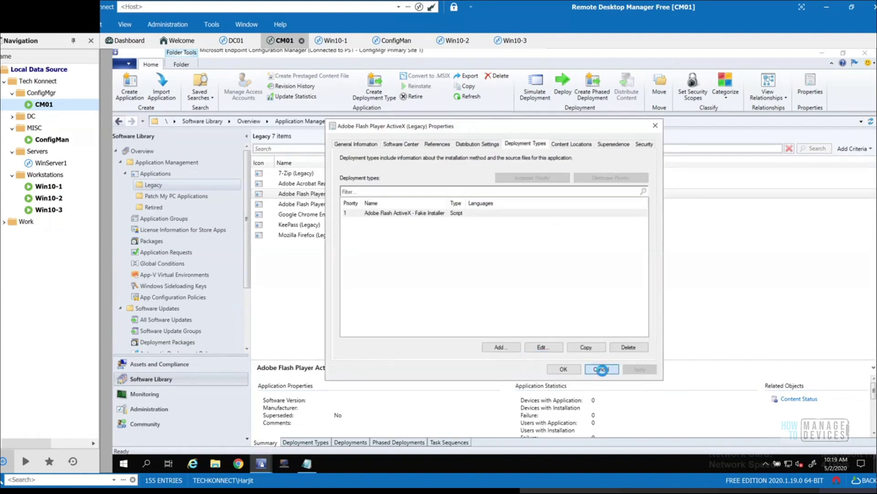
Step: Switch to apps.txt, review the install commands and detection rules from Adobe Flash Player Plugin through VLC Media Player, and close the file
left_click(311, 466)
scroll(452, 295, "down", 7)
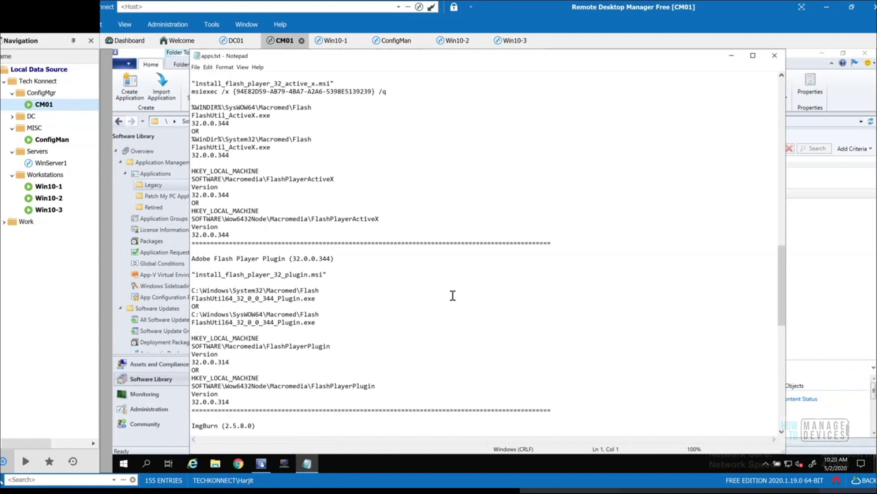
scroll(454, 295, "down", 2)
scroll(456, 293, "down", 6)
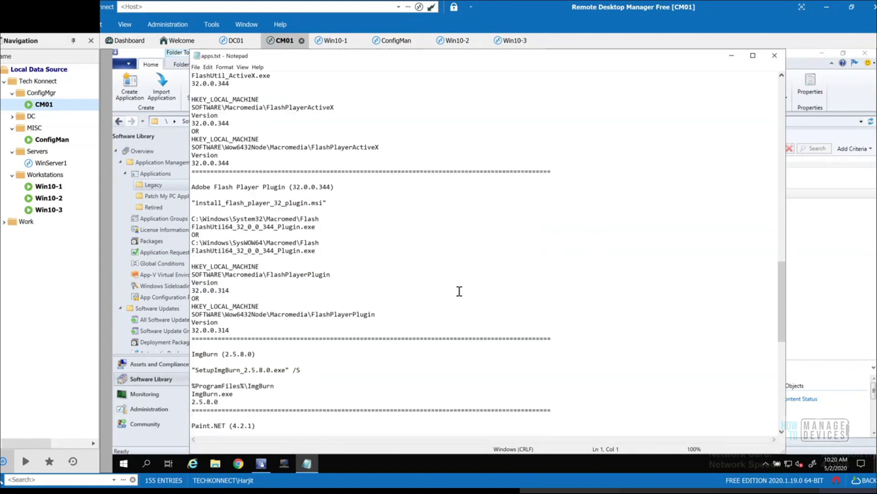
scroll(459, 291, "down", 4)
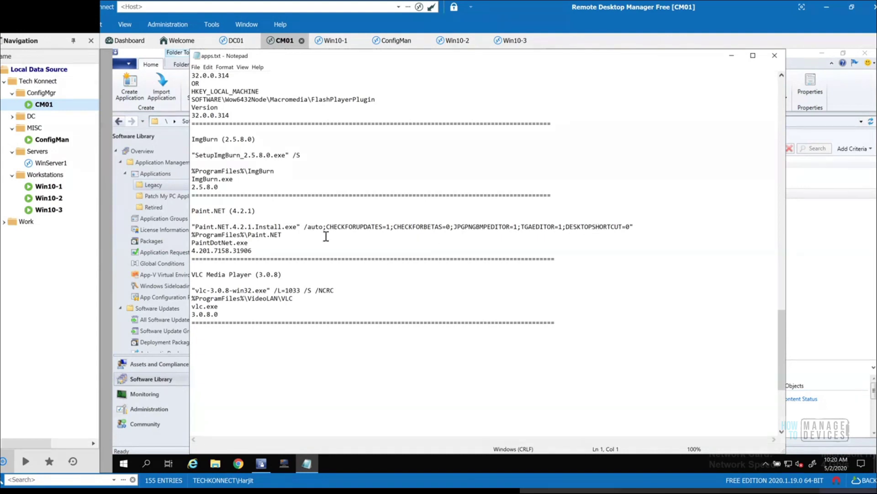
left_click_drag(326, 237, 559, 227)
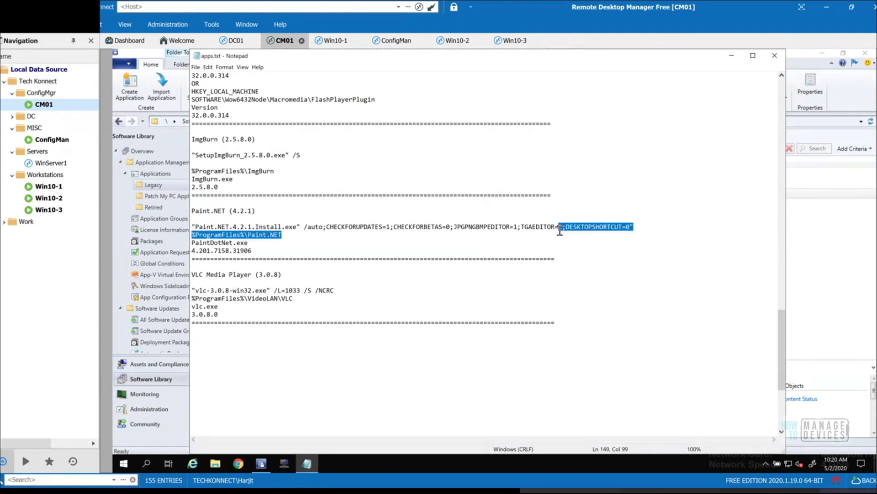
scroll(564, 238, "up", 19)
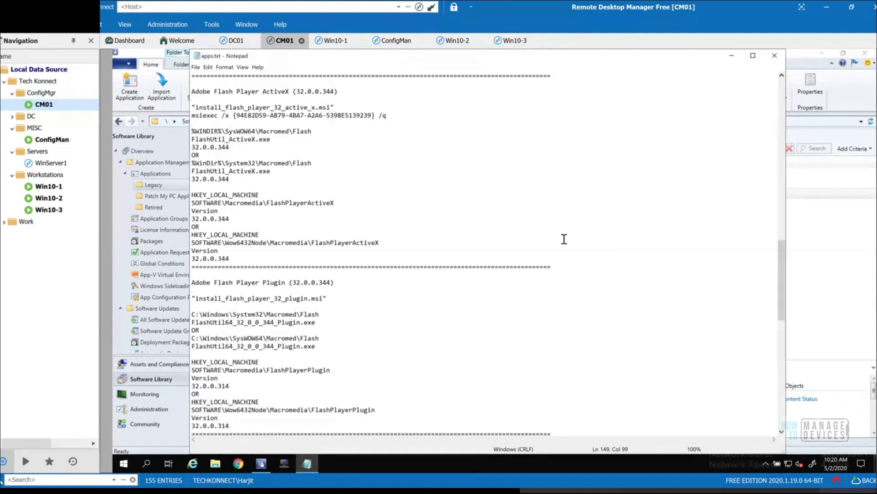
scroll(564, 238, "up", 10)
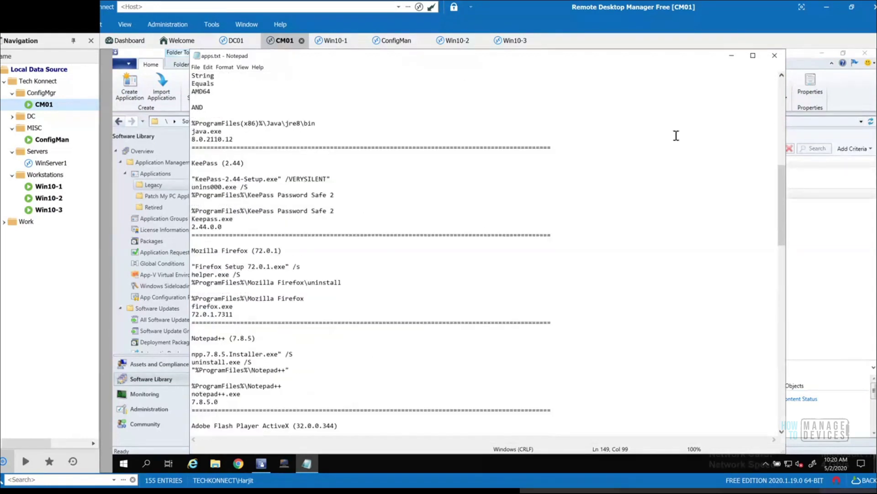
left_click(774, 57)
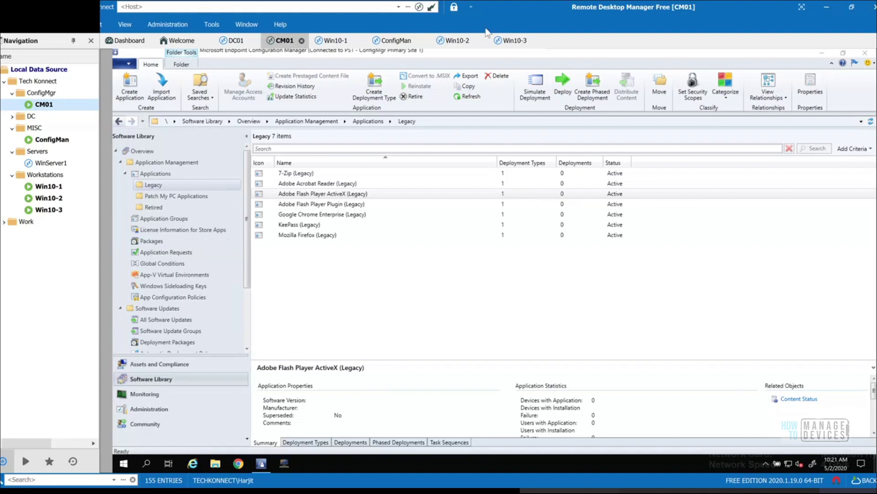
Step: Switch to Chrome, search for pdfcreator in a new tab, open the pdfforge.org PDFCreator page and block its notifications
left_click(236, 468)
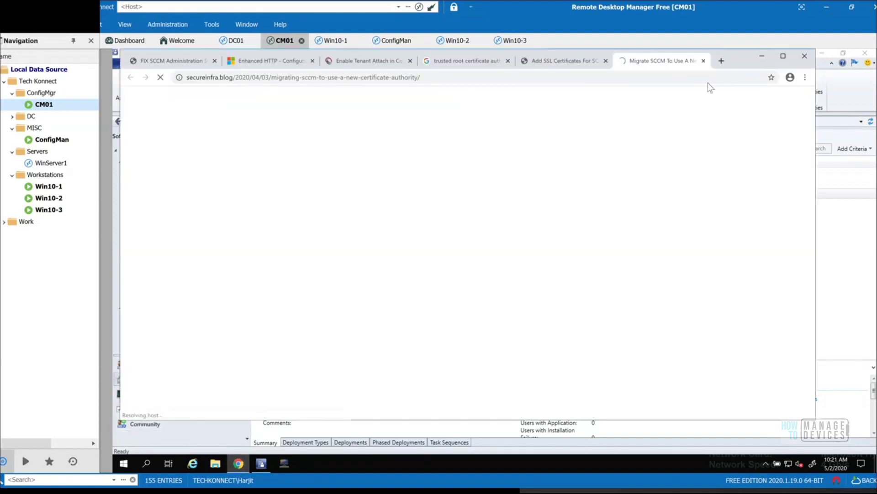
left_click(722, 61)
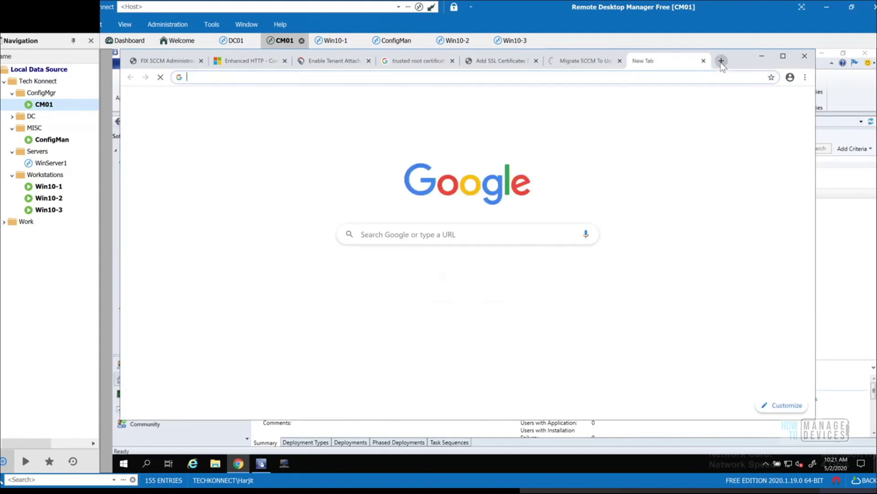
type("pdf")
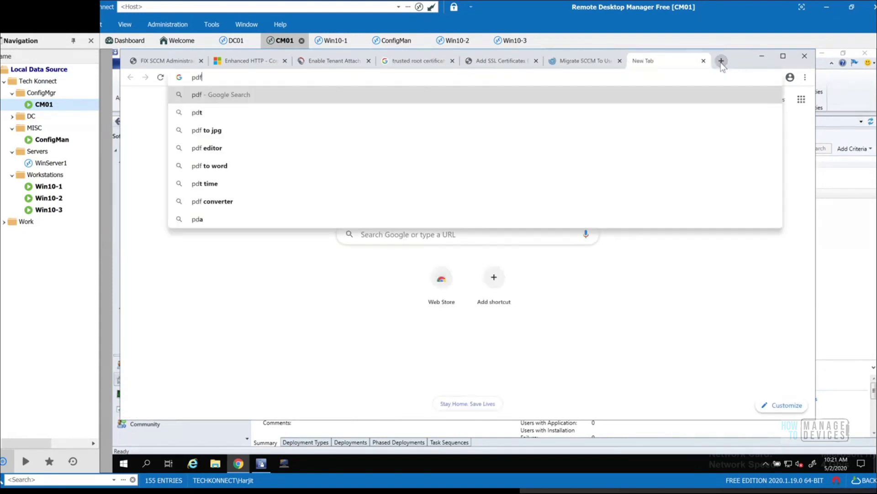
type("creat")
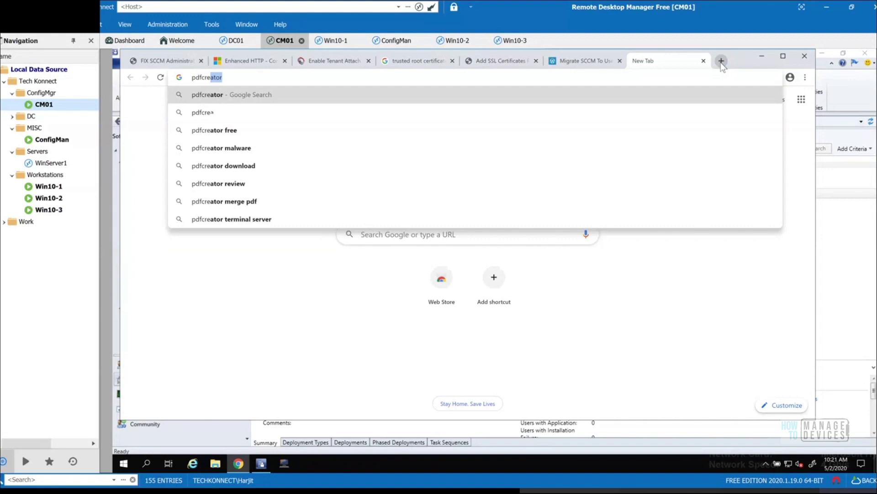
key("Return")
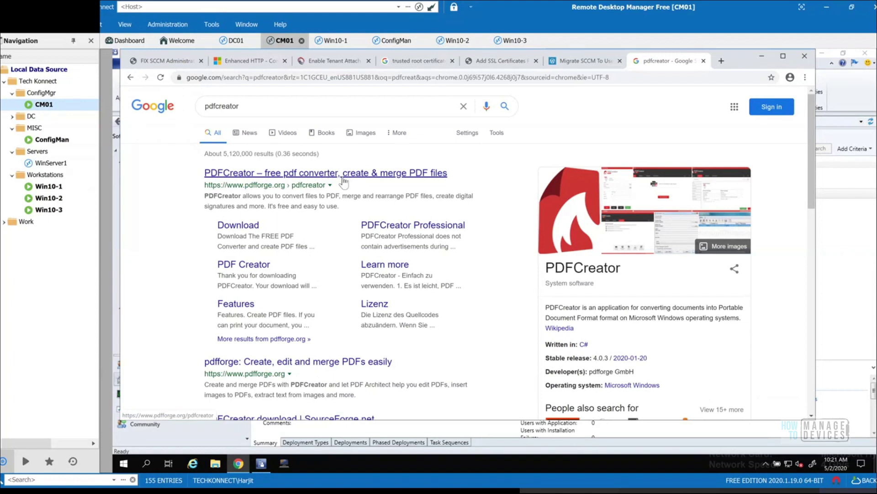
left_click(342, 180)
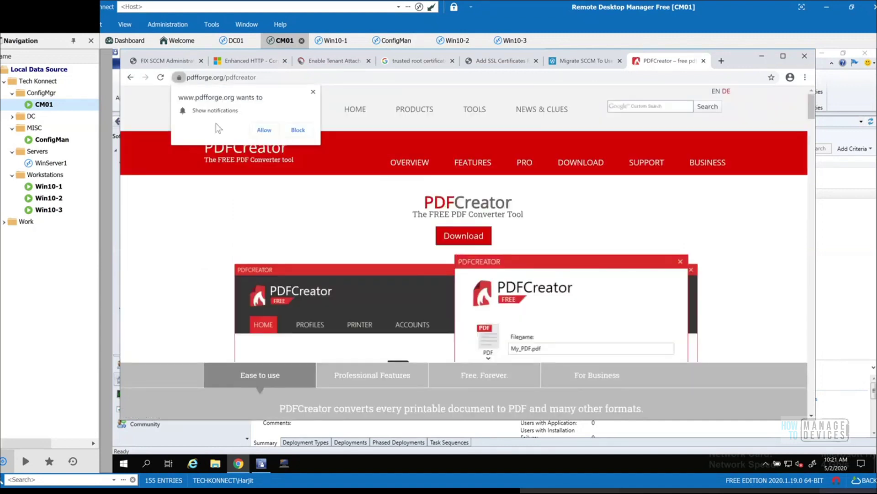
left_click(296, 132)
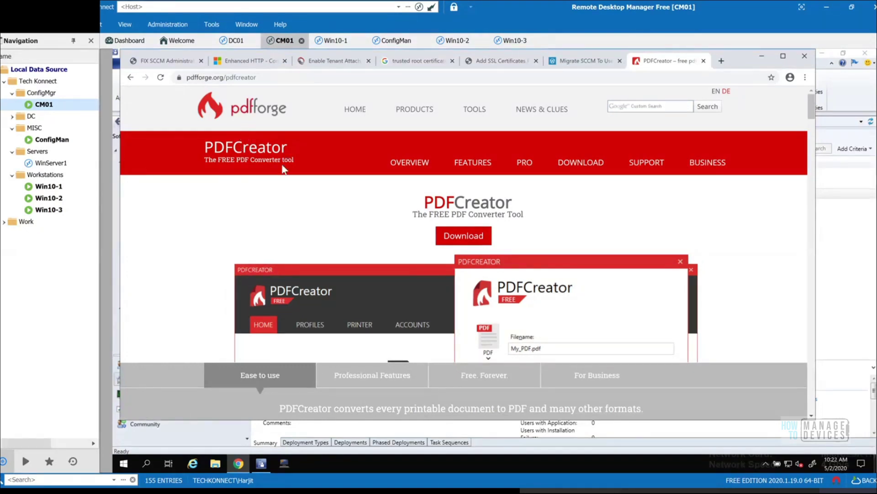
Step: Open the PDFCreator download page, examine the Free and Professional edition choices, and minimize the browser
left_click(580, 164)
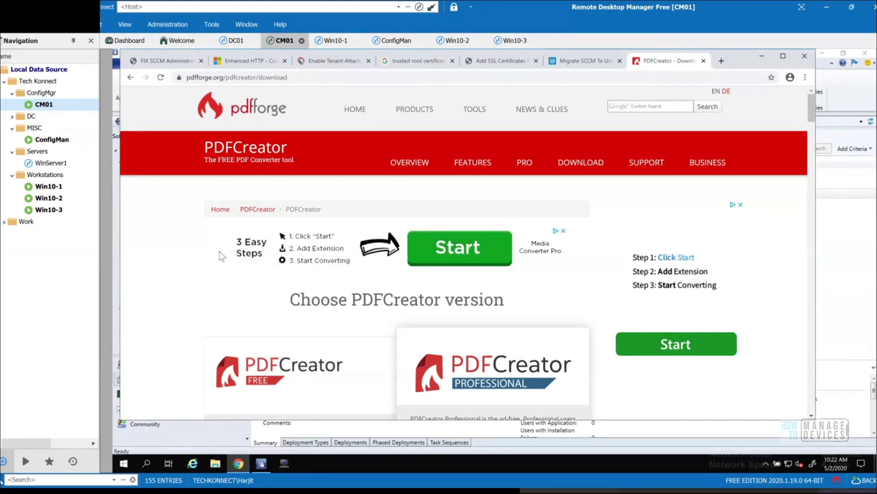
scroll(253, 265, "down", 2)
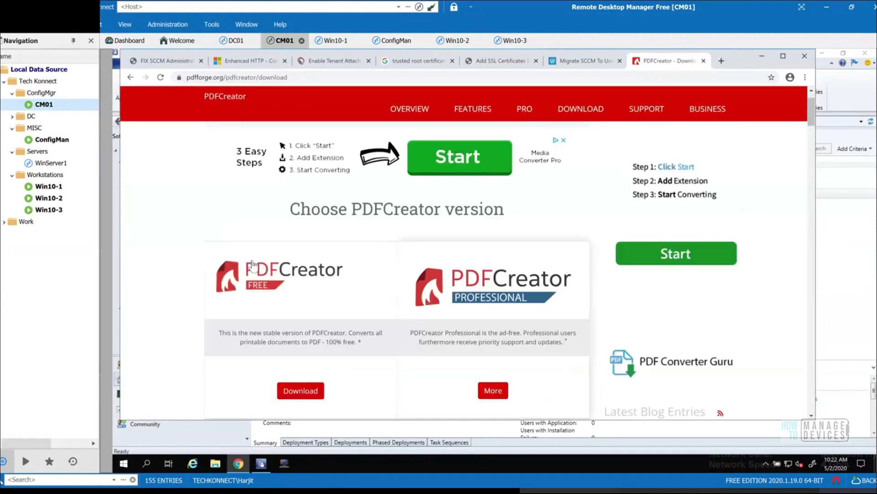
scroll(253, 265, "down", 1)
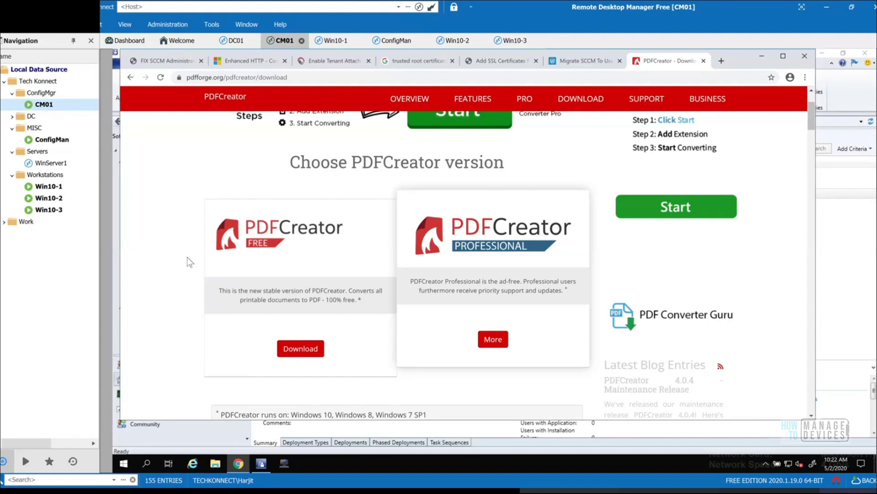
scroll(190, 261, "down", 2)
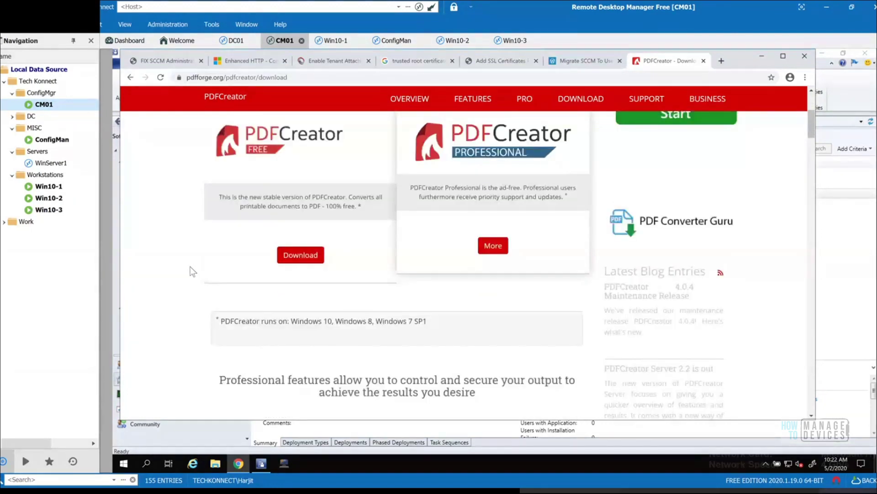
scroll(193, 271, "up", 5)
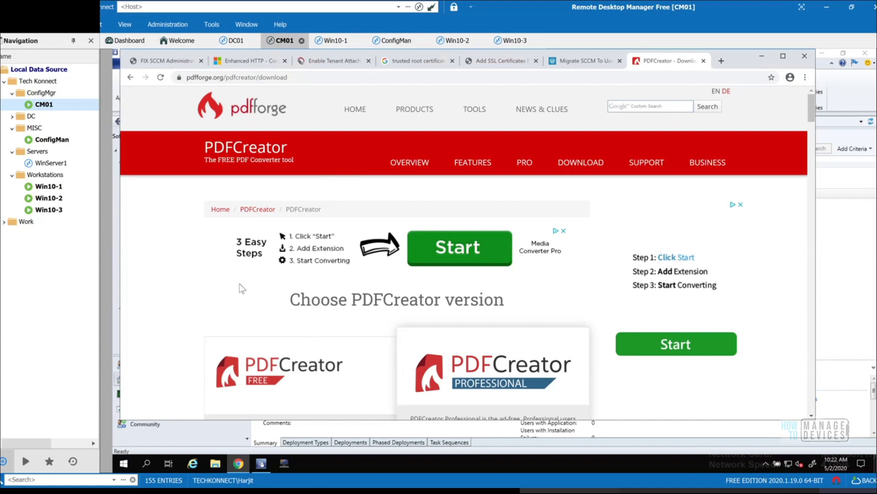
scroll(188, 265, "down", 2)
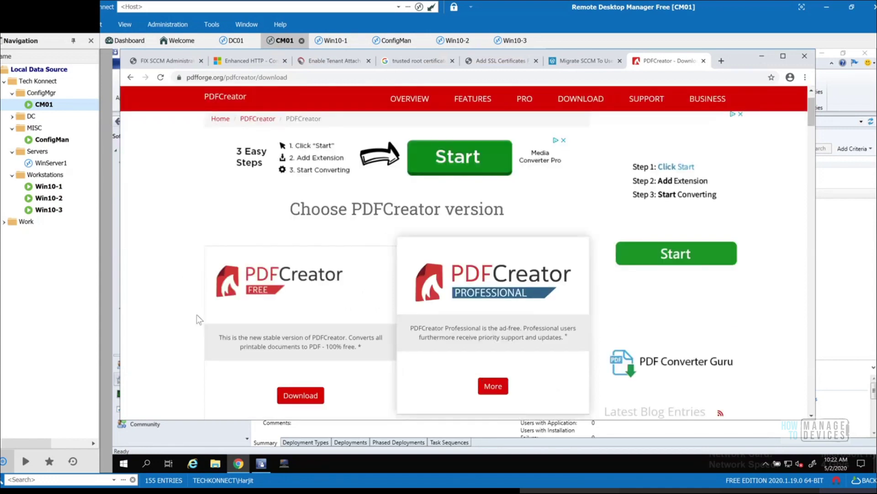
scroll(189, 307, "down", 1)
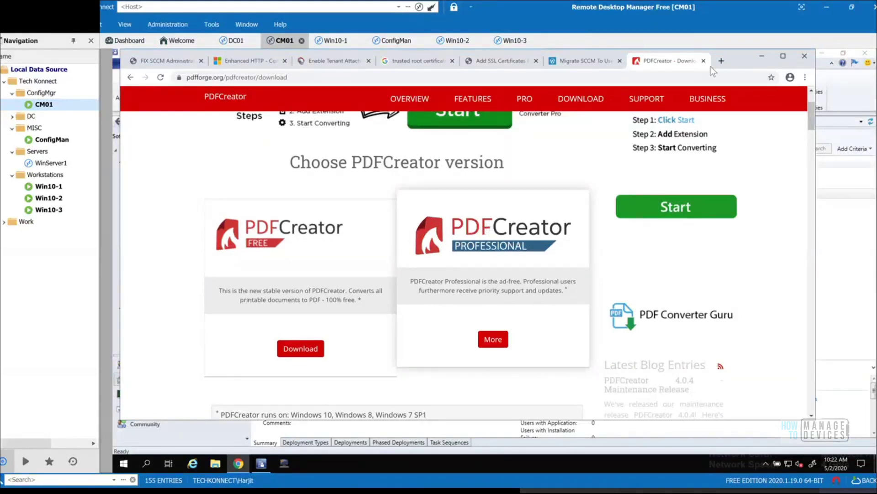
left_click(761, 58)
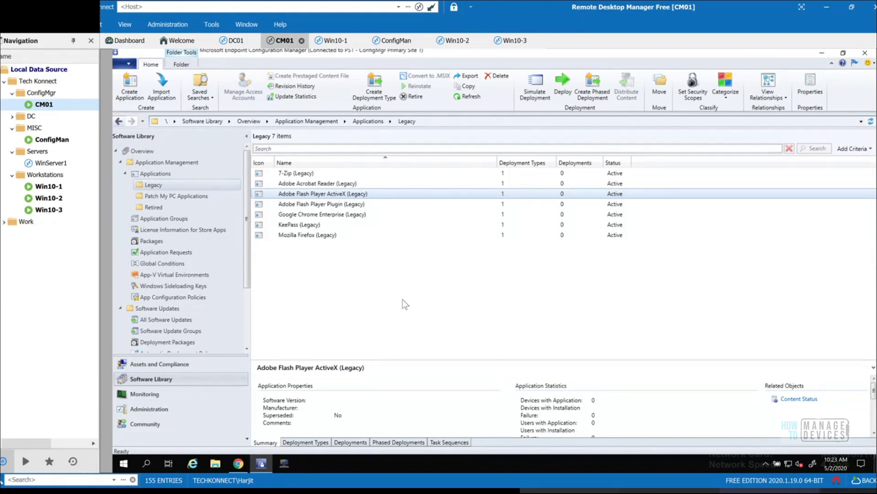
Step: Copy the Mozilla Firefox (72.0.1) application in the root Applications node
left_click(156, 174)
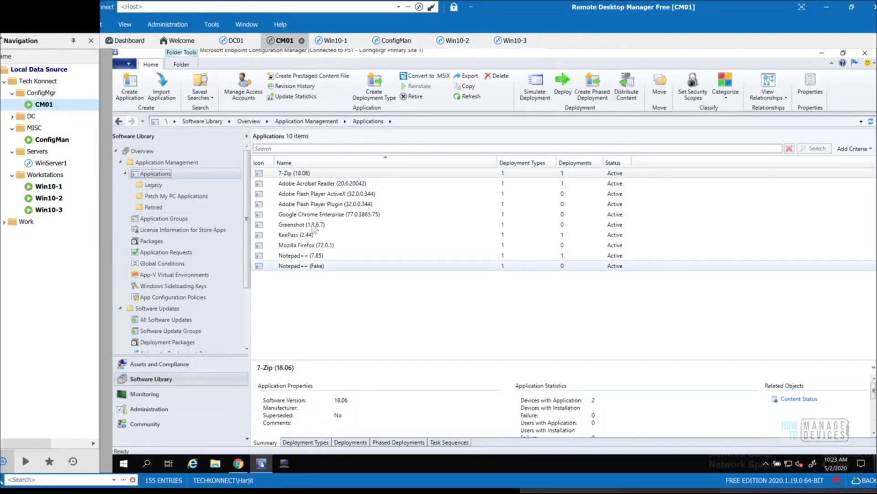
left_click(284, 248)
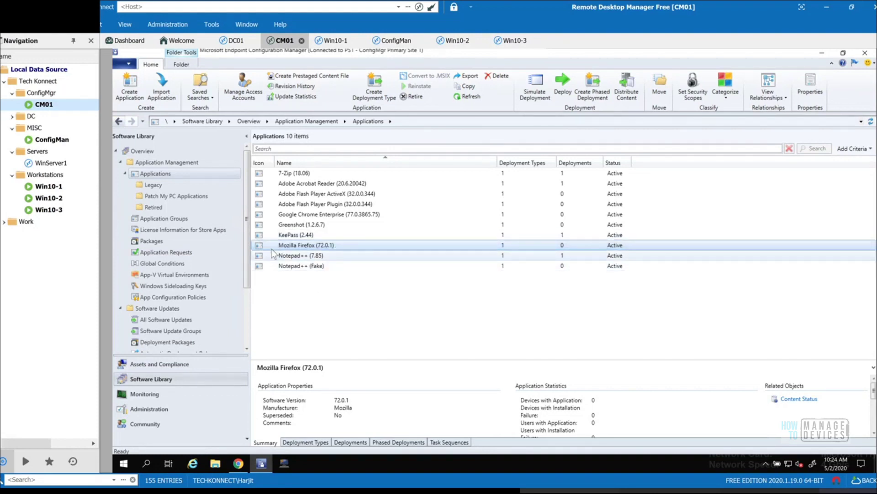
right_click(328, 245)
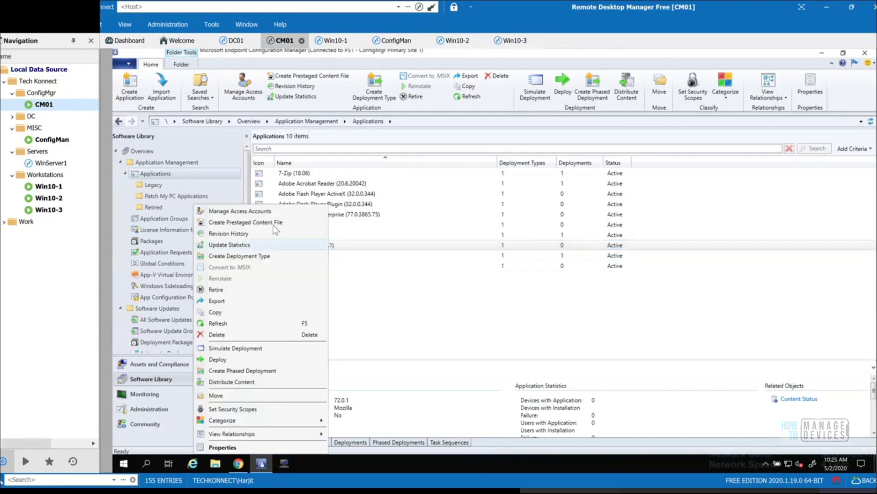
left_click(245, 315)
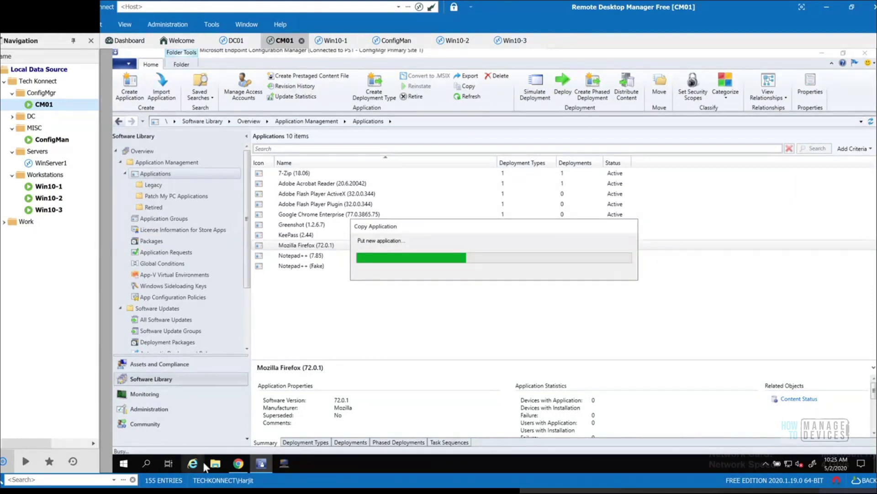
Step: Switch to Chrome and load ftp.mozilla.org in place of the PDFCreator download page
mouse_move(239, 464)
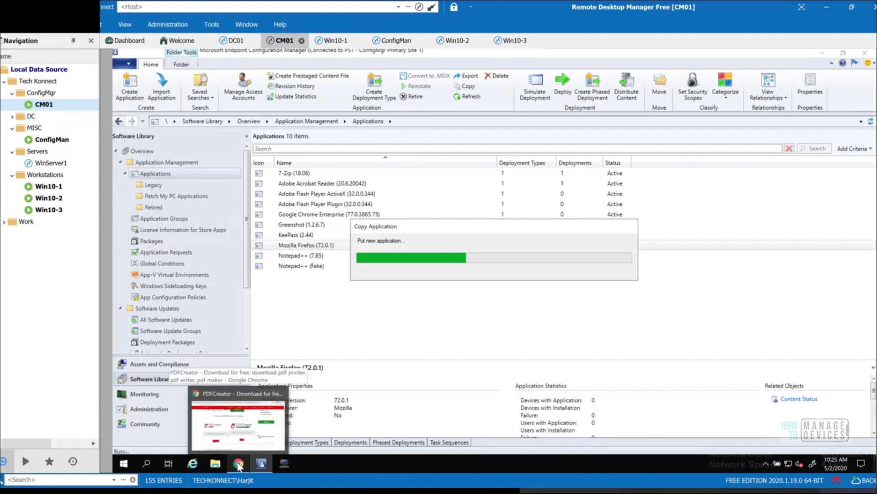
left_click(239, 463)
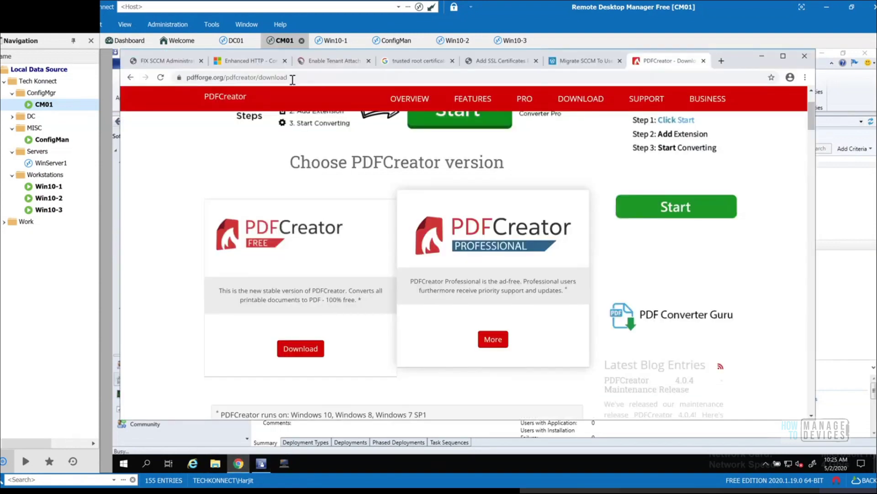
left_click(375, 81)
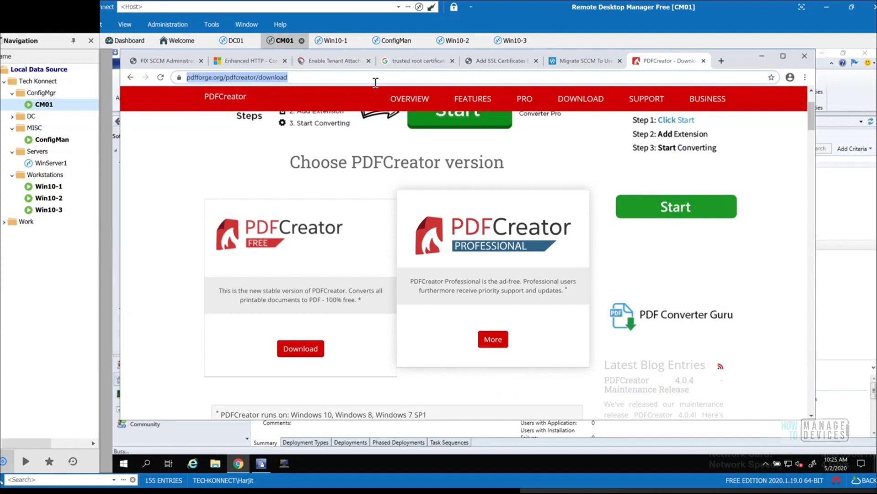
type("ftp.mo")
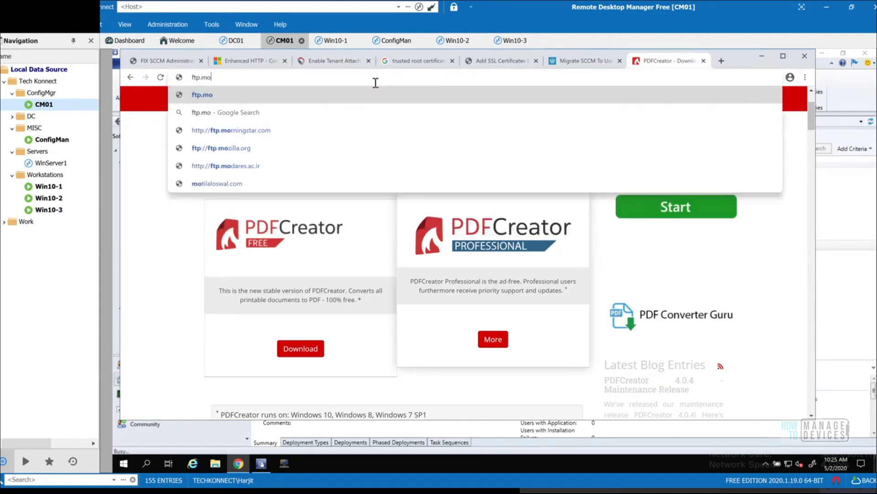
type("zilla.")
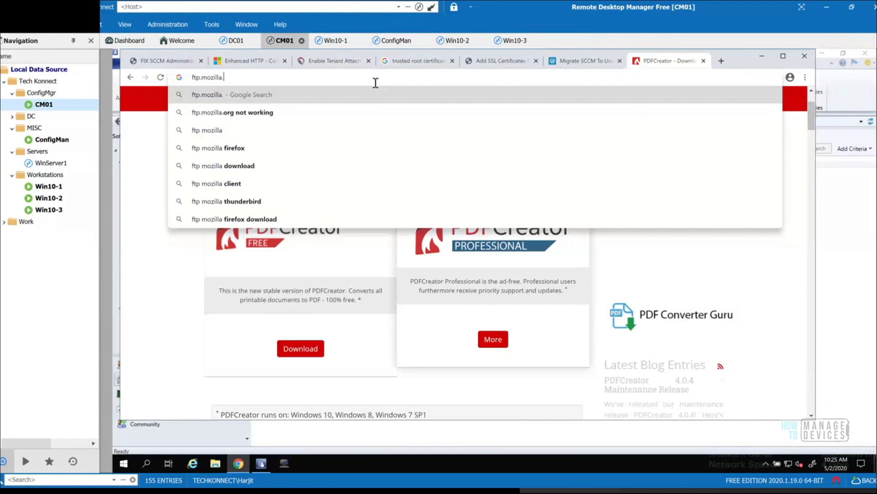
type("org")
key("Return")
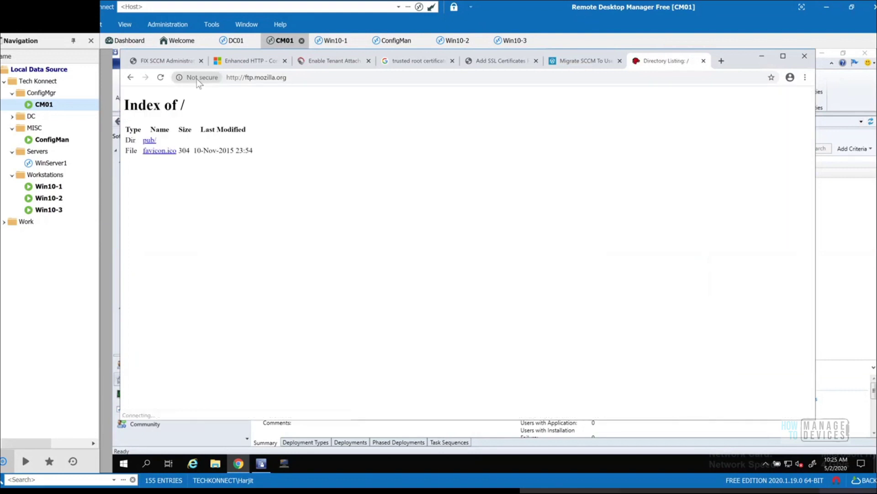
Step: Browse from the ftp.mozilla.org root into the pub/firefox/releases directory
left_click(305, 82)
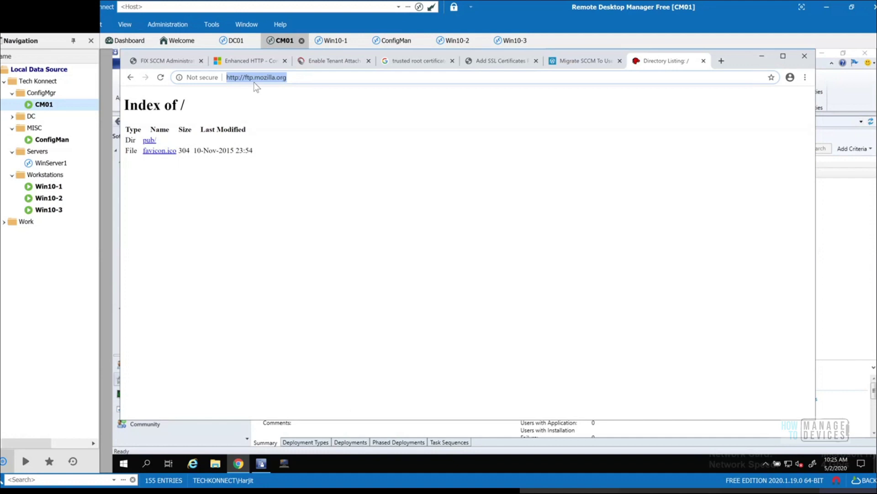
left_click(150, 140)
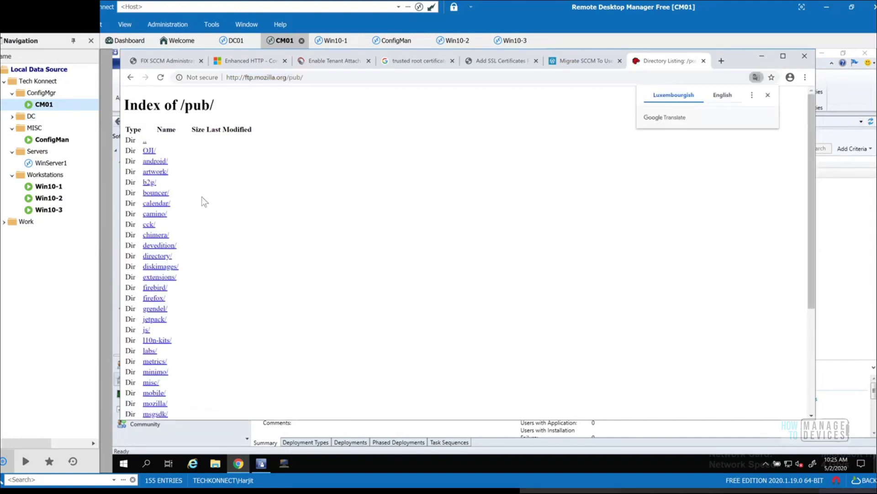
left_click(156, 299)
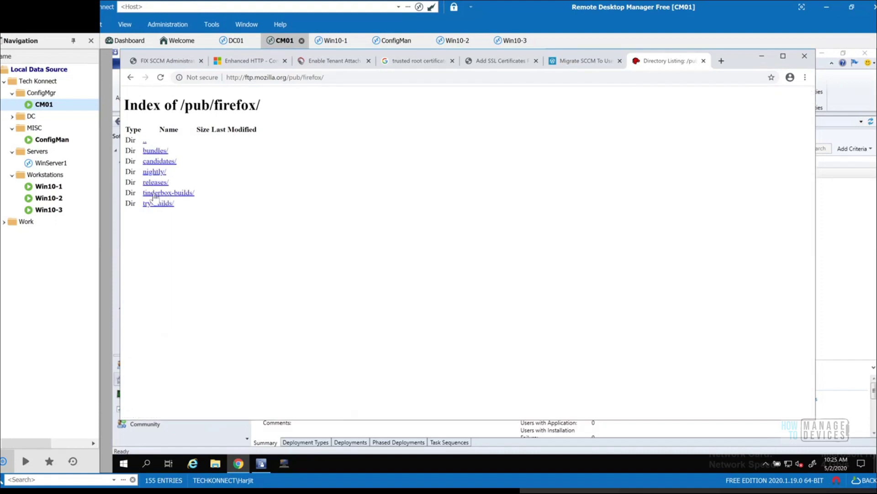
left_click(158, 182)
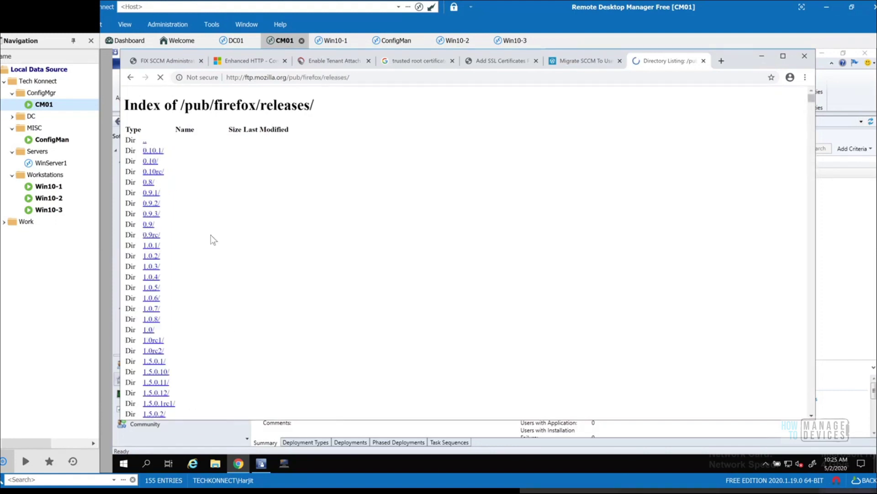
Step: Find the final Firefox 75.0 release in the version listing and open its directory
scroll(218, 284, "down", 20)
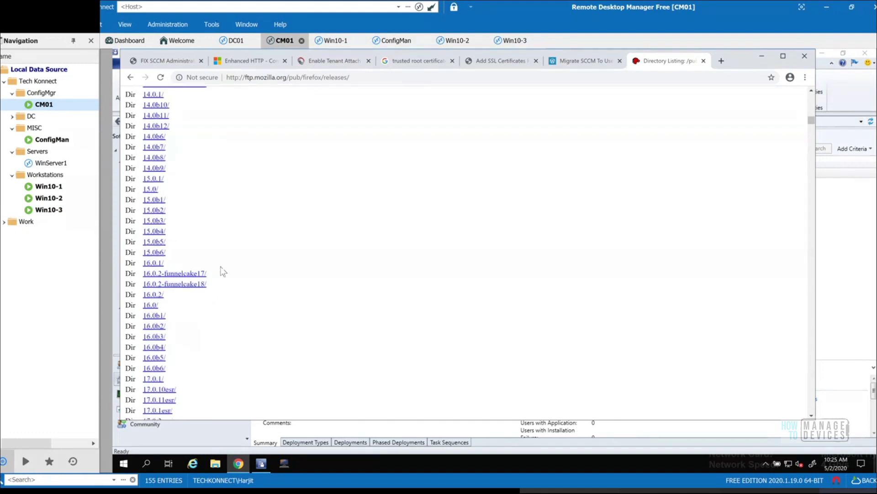
scroll(223, 263, "down", 20)
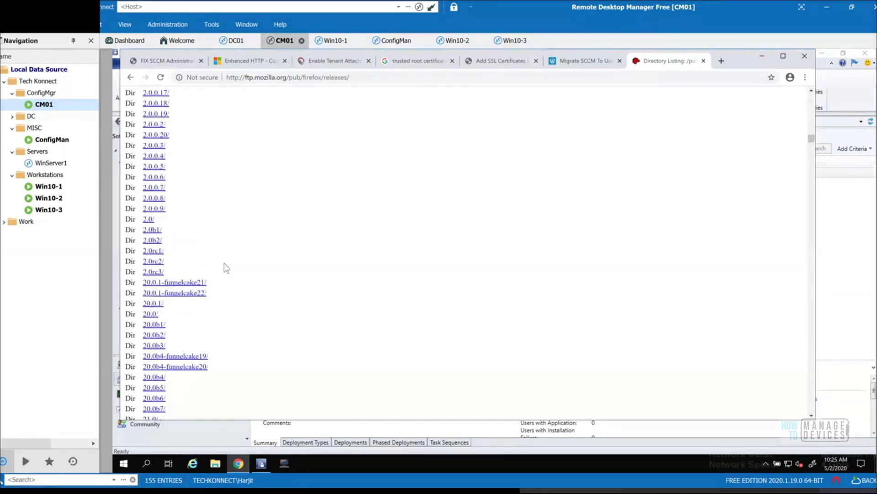
scroll(225, 264, "down", 20)
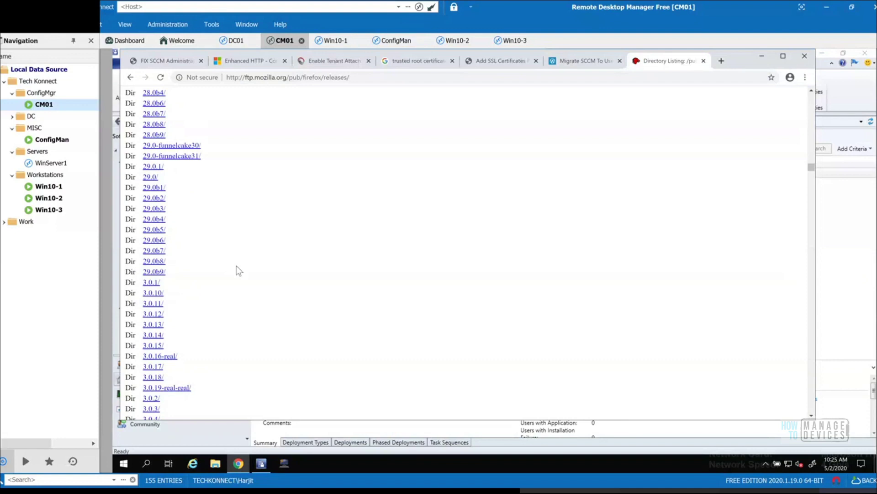
scroll(238, 270, "down", 20)
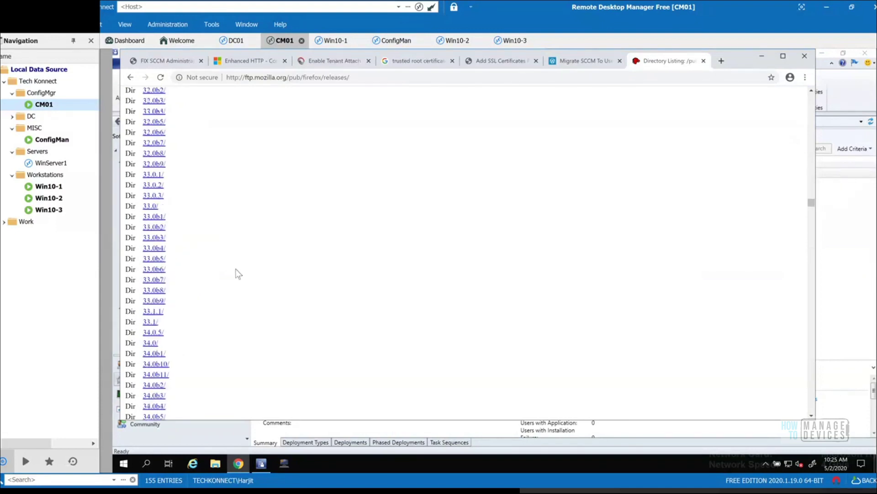
scroll(237, 270, "down", 20)
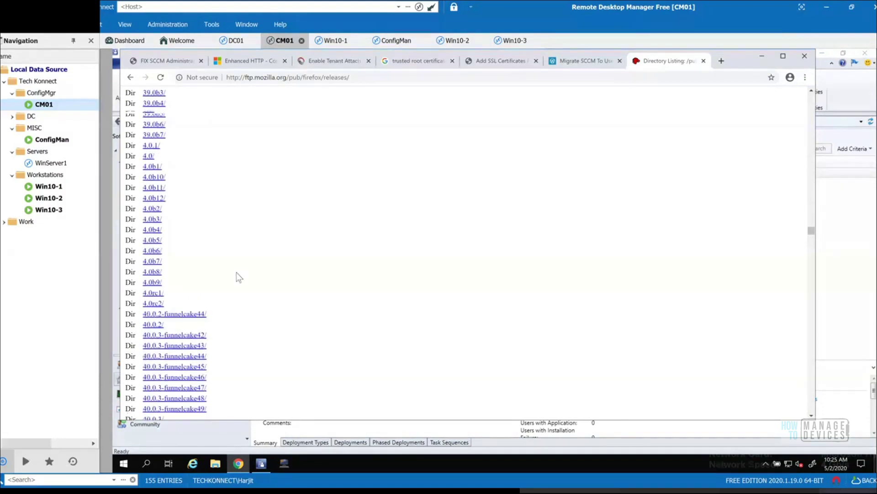
scroll(237, 276, "down", 20)
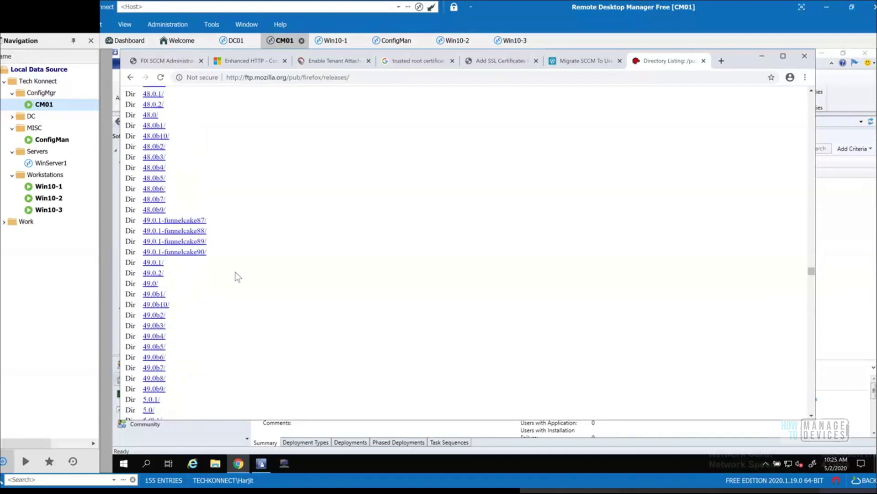
scroll(236, 276, "down", 20)
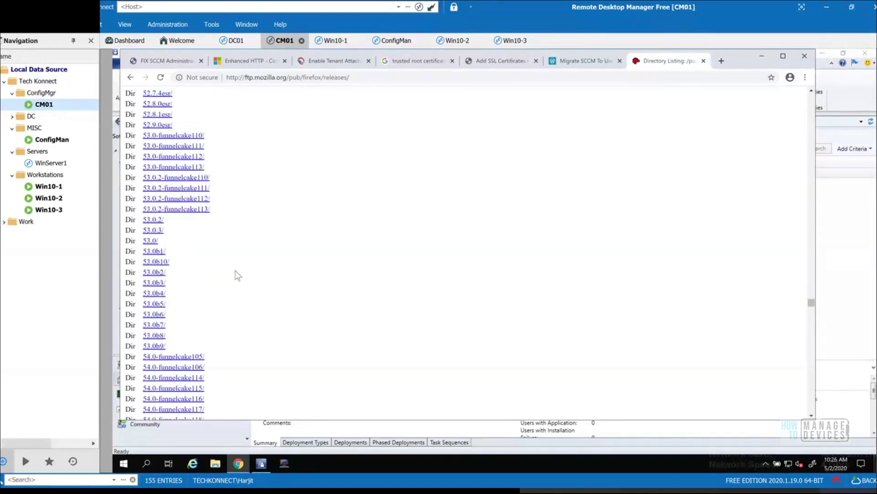
scroll(236, 275, "down", 20)
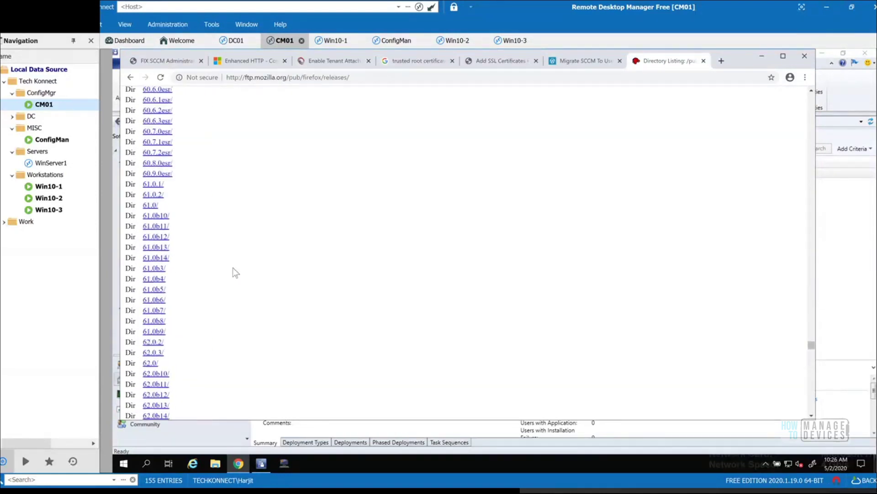
scroll(234, 272, "down", 20)
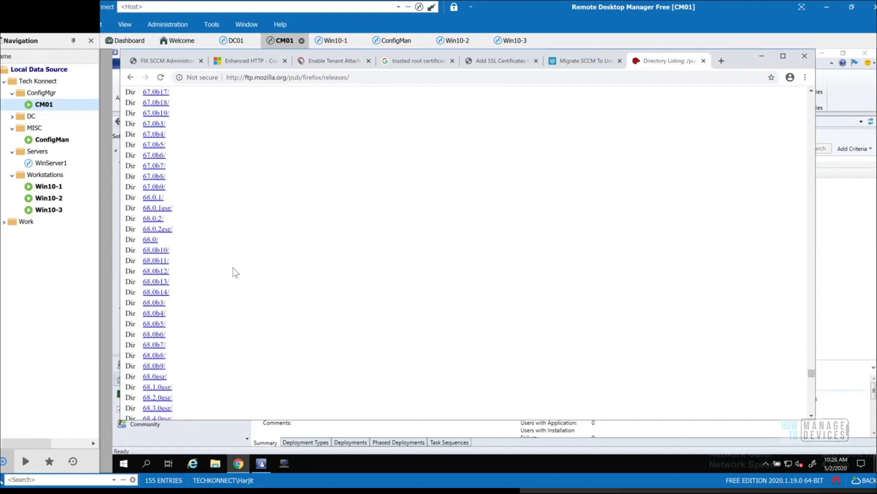
scroll(234, 273, "down", 15)
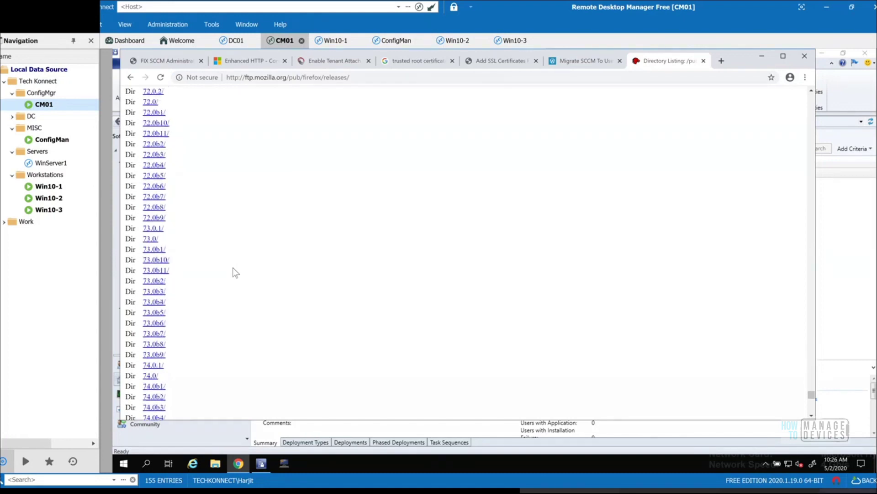
scroll(234, 271, "down", 5)
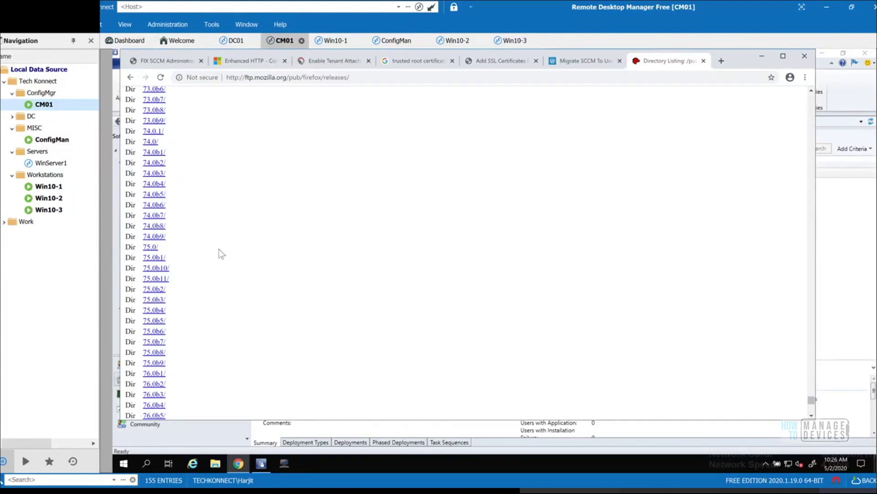
scroll(223, 249, "down", 3)
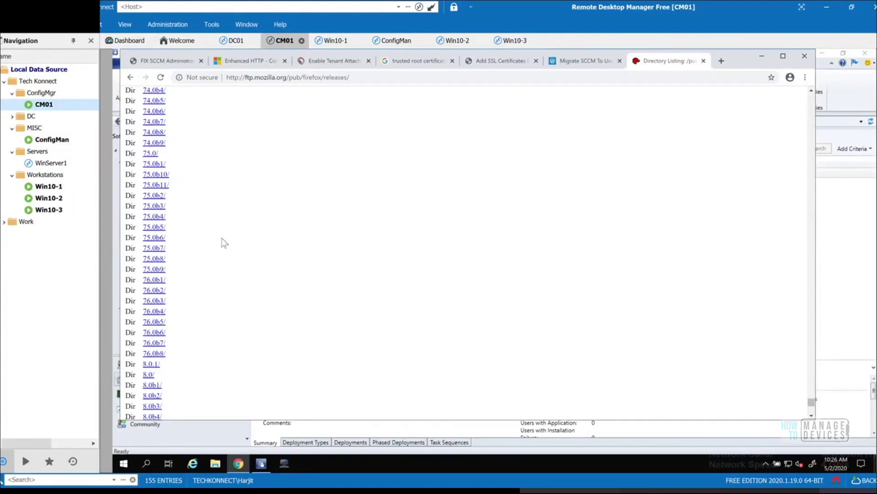
left_click(151, 154)
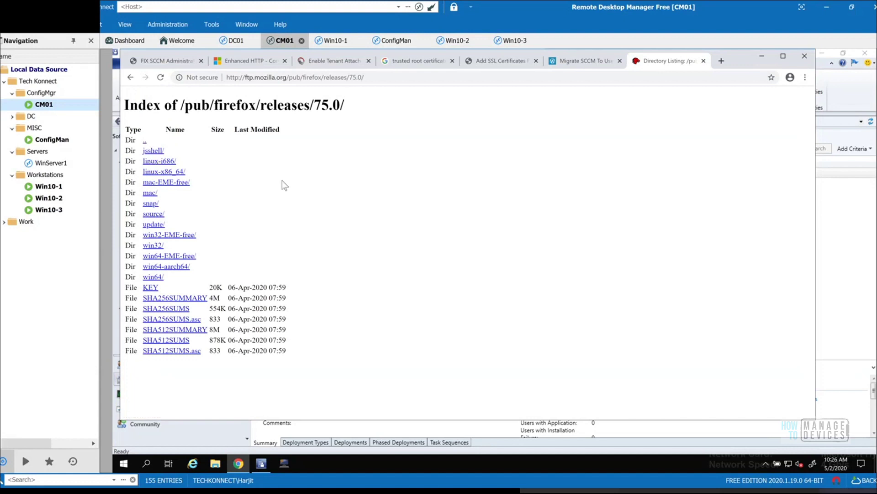
Step: Open the win32/en-US directory of the Firefox 75.0 release to view its installer files
left_click(152, 247)
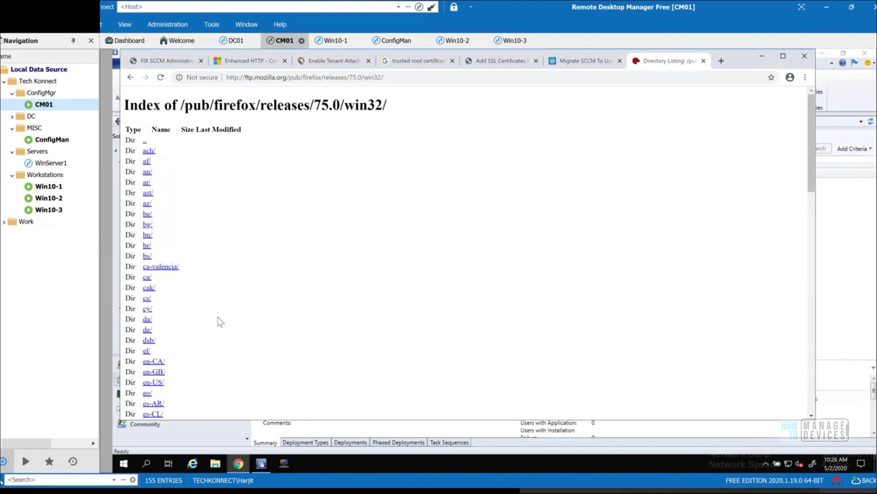
scroll(183, 324, "down", 1)
left_click(155, 338)
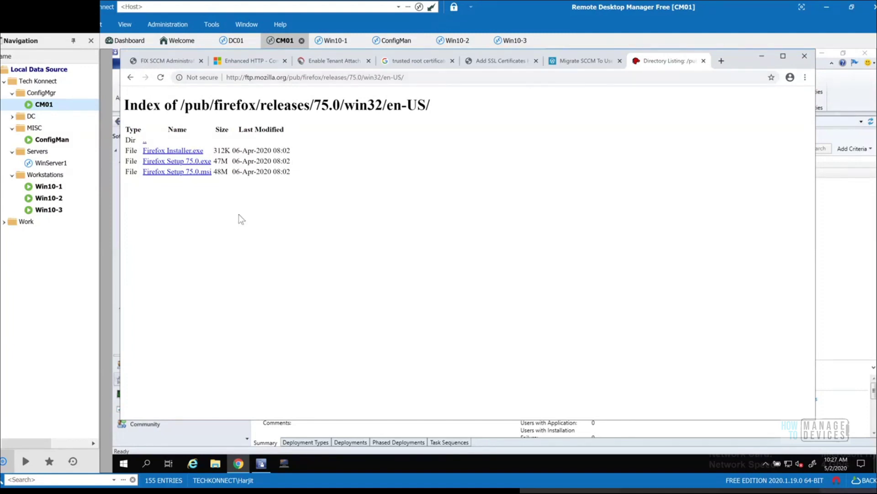
Step: Switch to Configuration Manager and rename the Mozilla Firefox (72.0.1)-copy application as Mozilla Firefox (75.0) in its properties
left_click(762, 56)
left_click(369, 258)
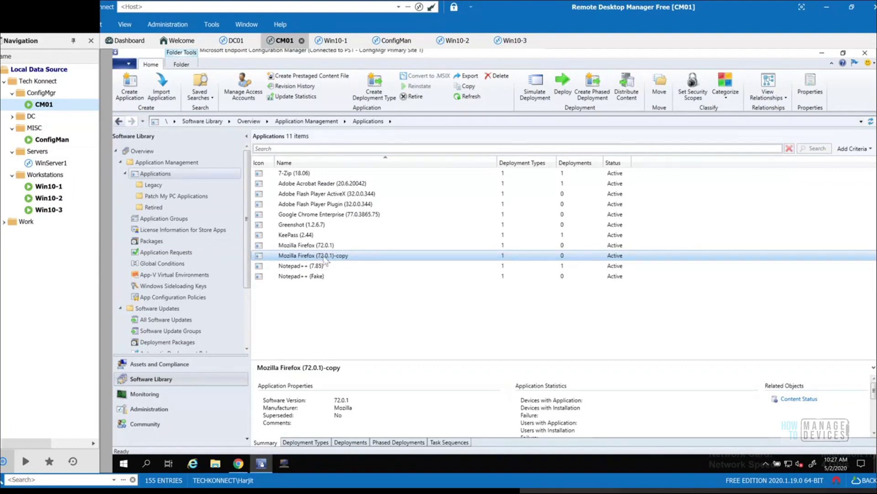
right_click(326, 259)
left_click(272, 291)
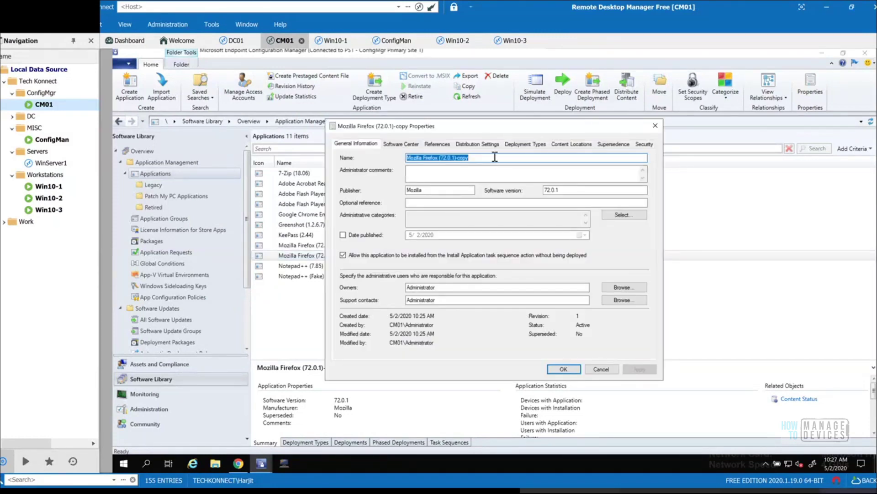
left_click(494, 157)
key("BackSpace")
key("BackSpace")
key("BackSpace")
key("BackSpace")
key("BackSpace")
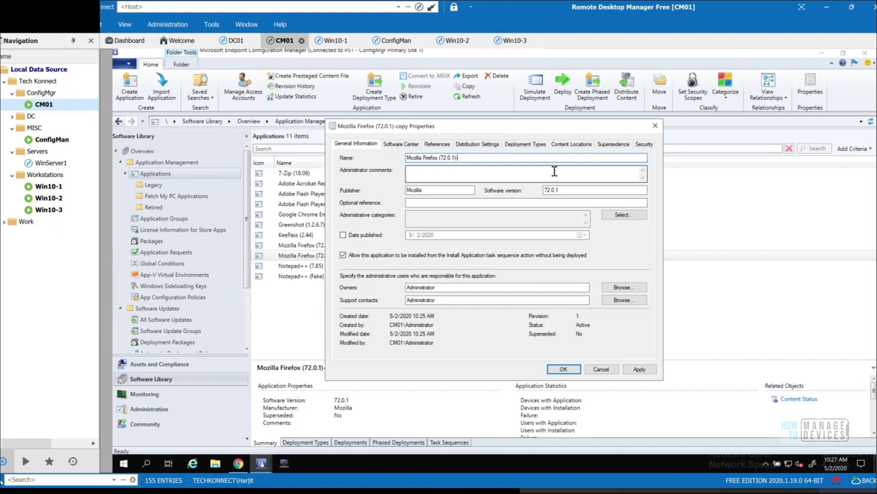
key("BackSpace")
key("BackSpace")
key("BackSpace")
key("BackSpace")
key("BackSpace")
key("BackSpace")
type("5.0)")
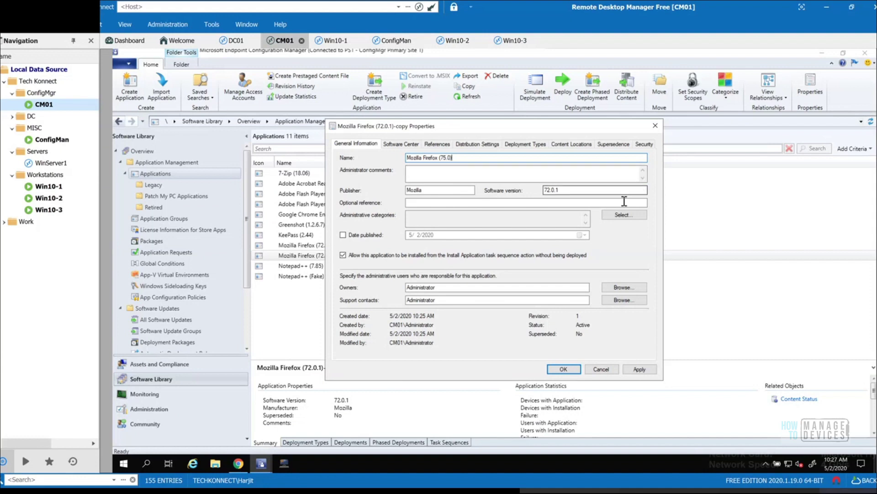
Step: Set the copied Firefox application's software version to 75.0
left_click(591, 189)
key("BackSpace")
key("BackSpace")
key("BackSpace")
key("BackSpace")
key("BackSpace")
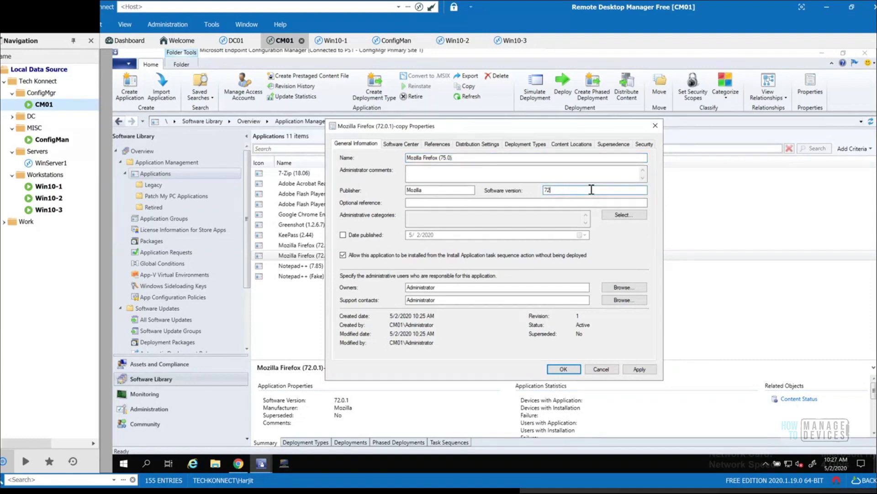
type("5.0")
Step: Set the localized application name shown in Software Center to Mozilla Firefox (75.0)
left_click(400, 144)
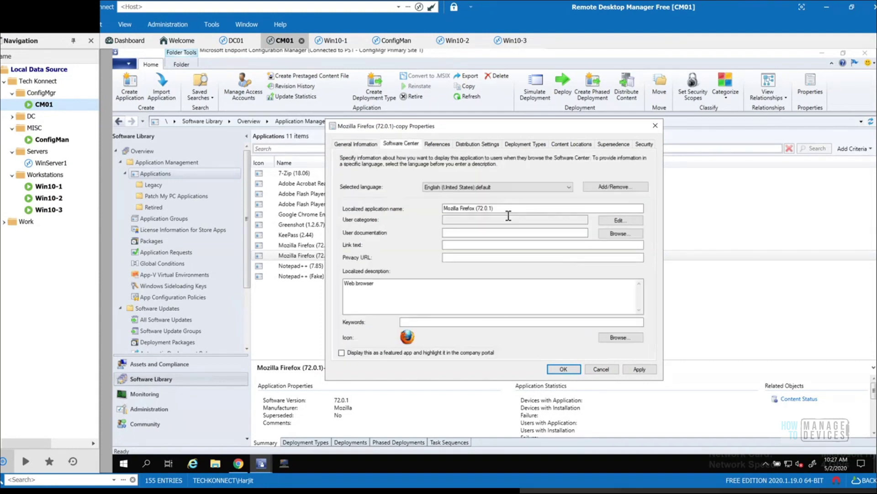
left_click(521, 208)
key("BackSpace")
key("BackSpace")
key("BackSpace")
key("BackSpace")
key("BackSpace")
key("BackSpace")
type("5.0)")
Step: Edit the Mozilla Firefox - Script deployment type and set its content location to \\cm01\sources\Apps\Mozilla_Firefox\75.0
left_click(525, 143)
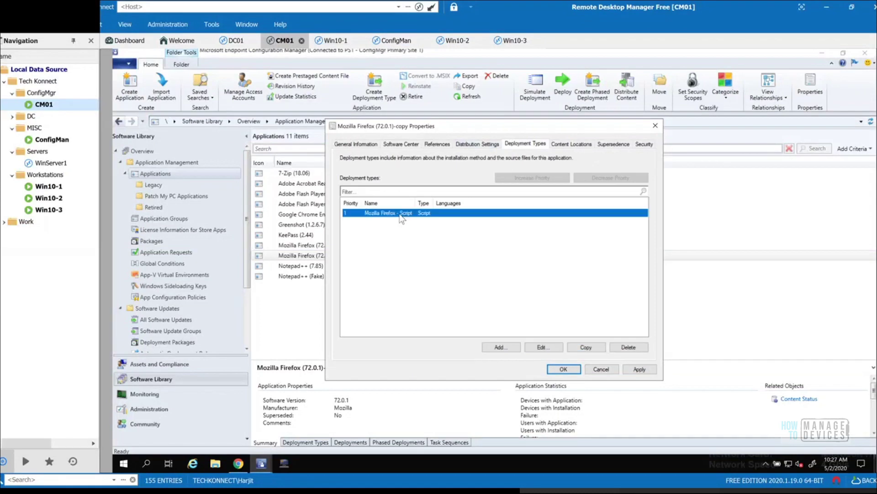
left_click(549, 347)
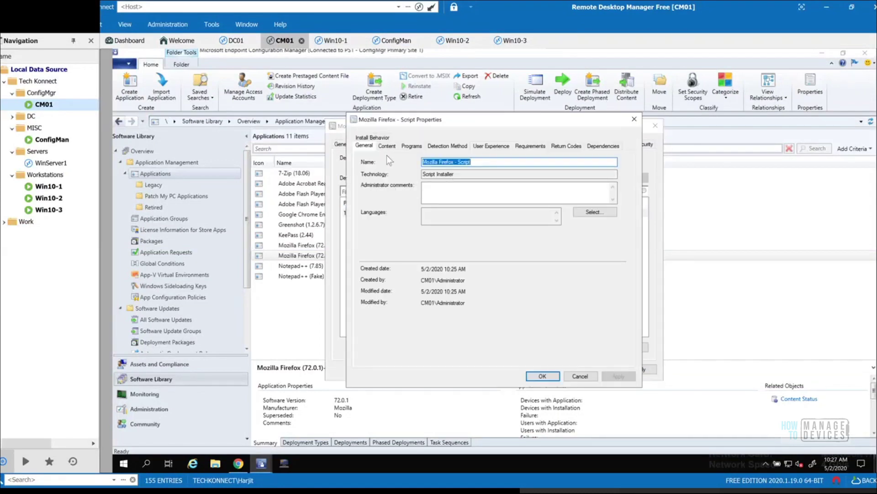
left_click(387, 146)
left_click(564, 174)
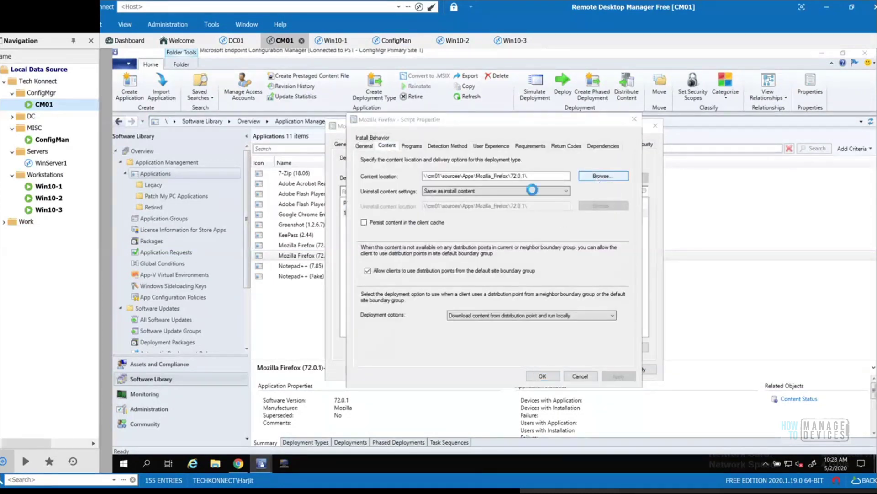
left_click(513, 149)
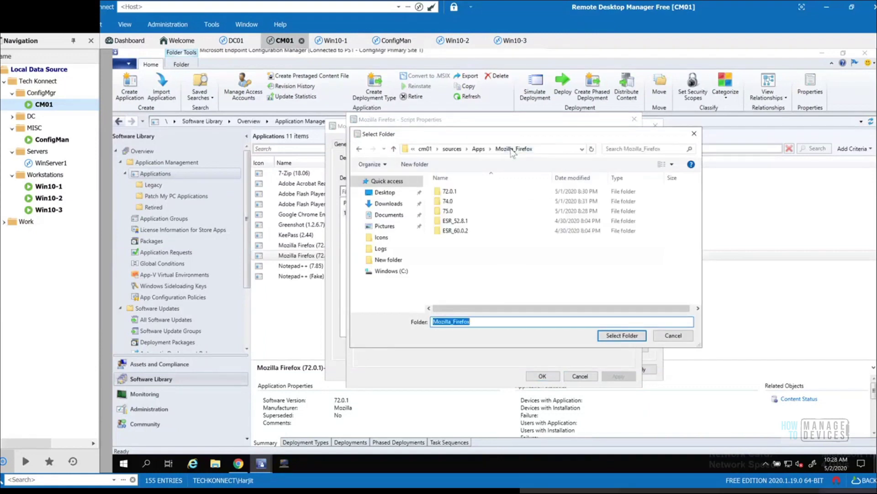
double_click(449, 210)
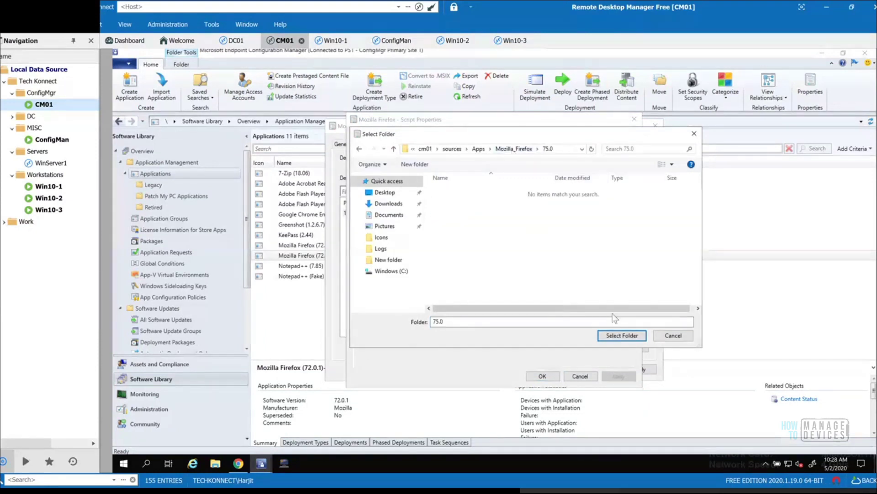
left_click(622, 335)
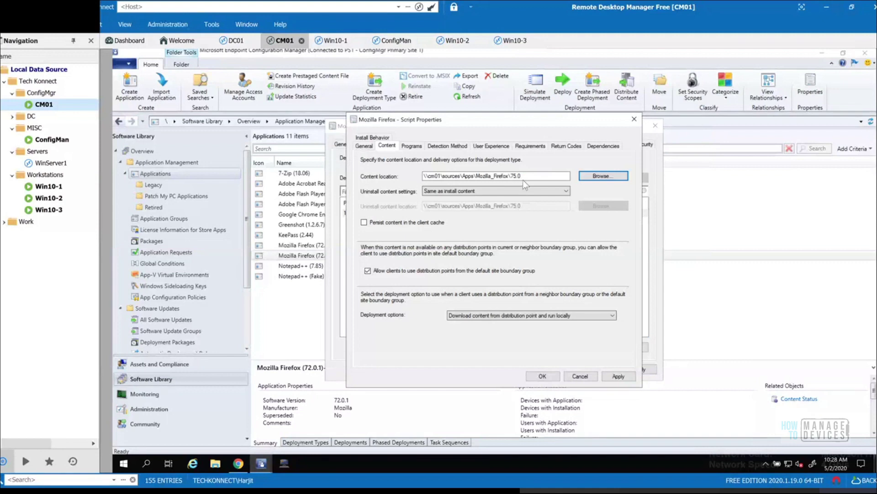
Step: Set the deployment type's installation program to "Firefox Setup 75.0.exe" /s, checking the file name against the installer in the content folder
left_click(415, 147)
left_click(471, 173)
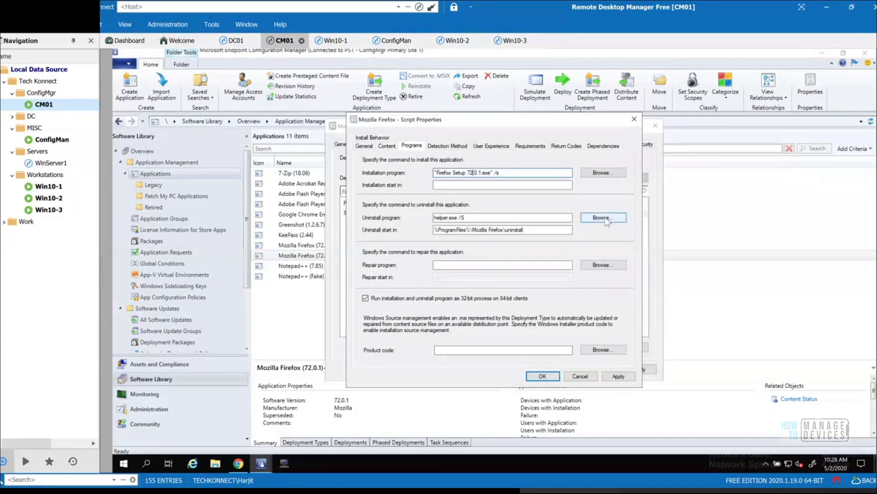
key("BackSpace")
type("5")
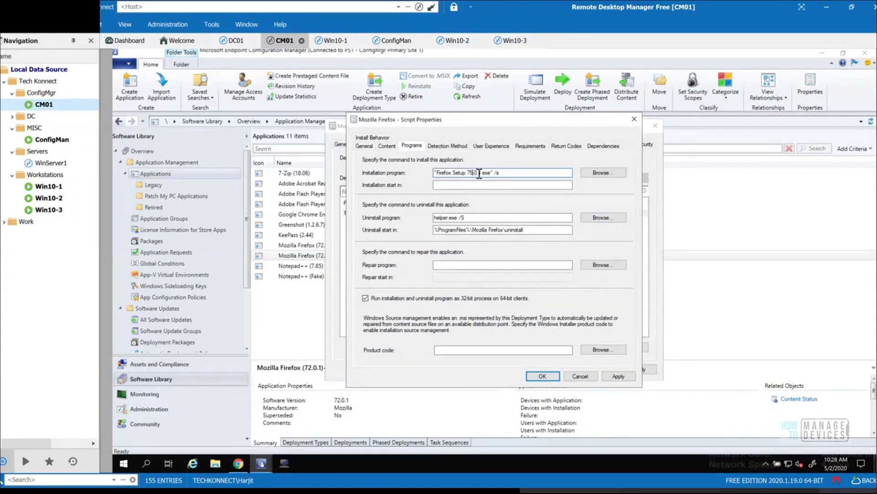
left_click(388, 147)
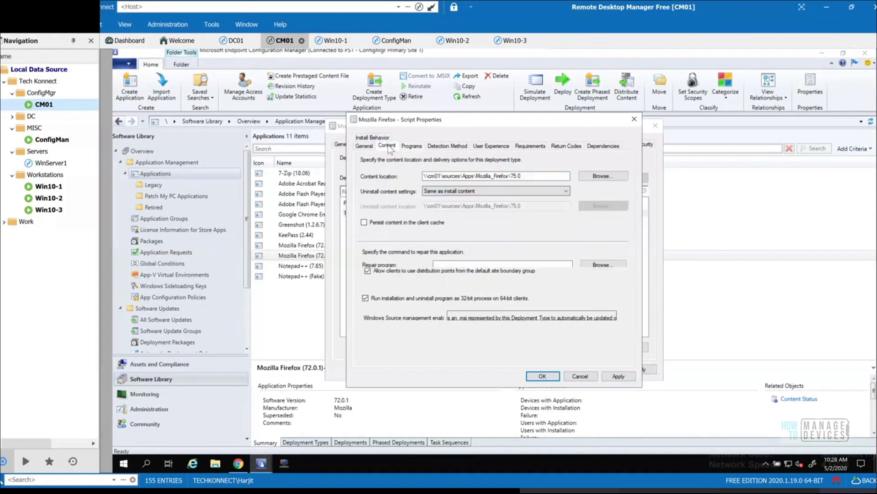
left_click(412, 147)
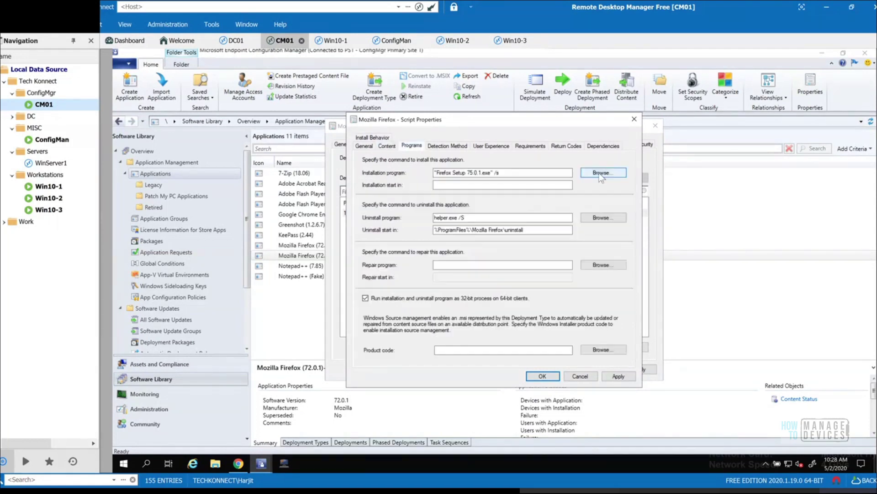
left_click(601, 174)
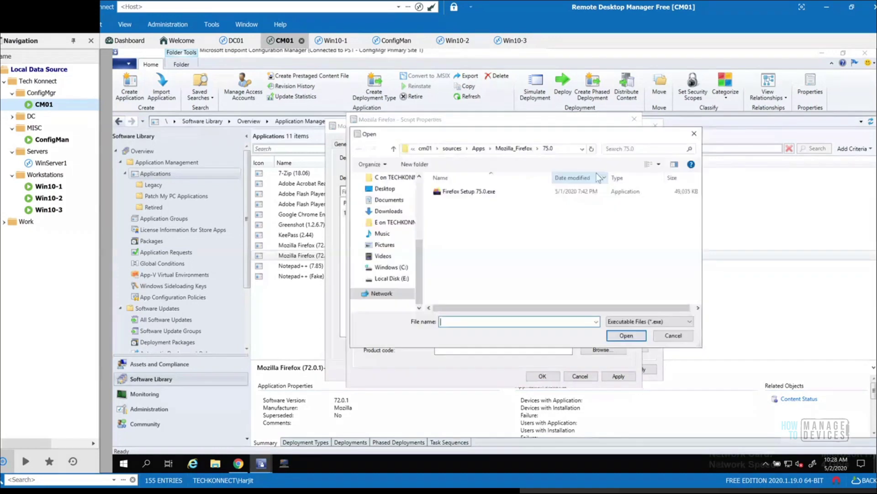
left_click(673, 336)
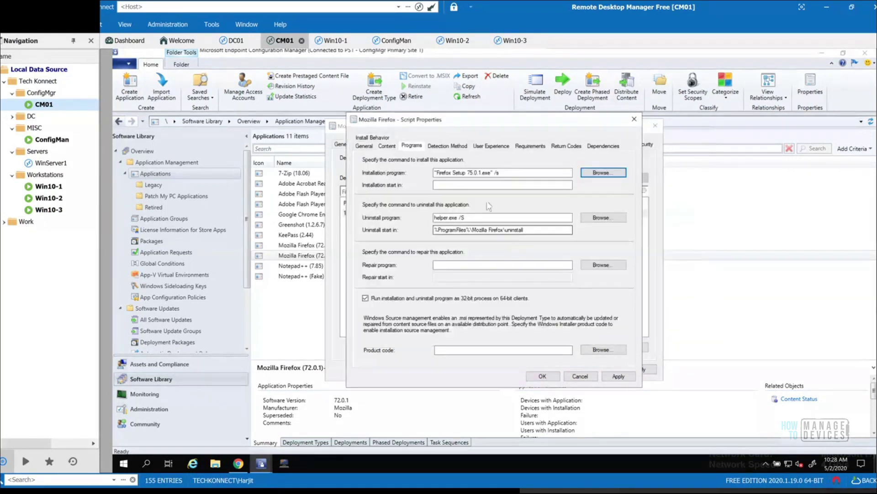
left_click(477, 173)
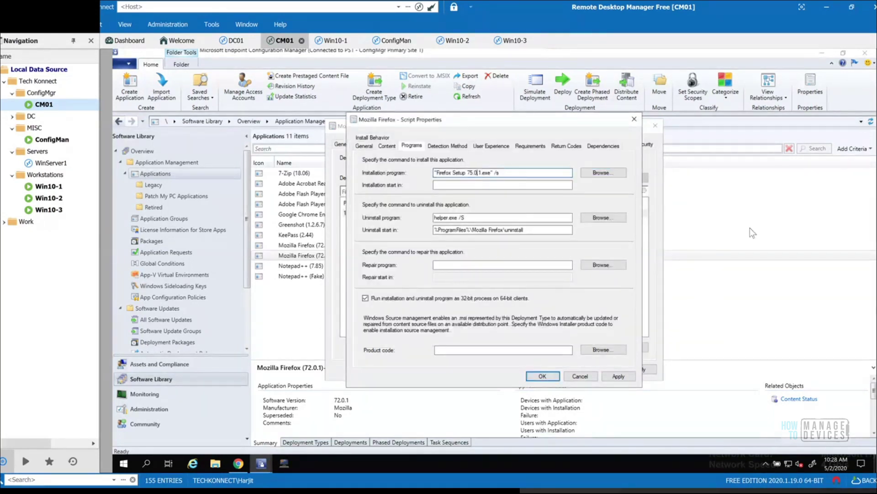
key("Delete")
key("Delete")
key("End")
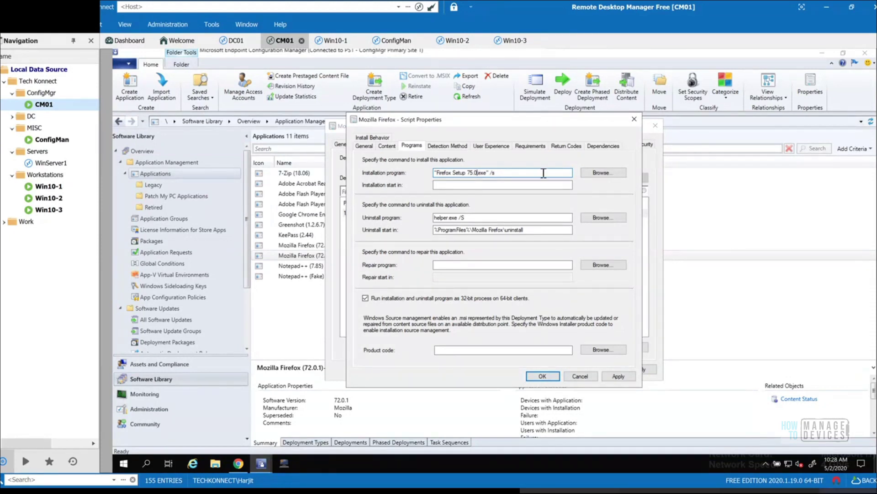
Step: Edit the firefox.exe detection clause so that its version value equals 75.0.0.7398
left_click(447, 145)
left_click(516, 211)
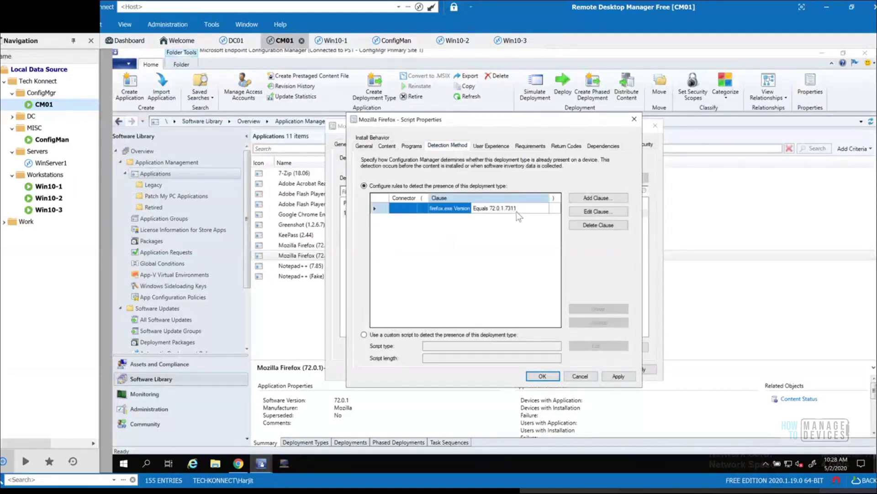
left_click(599, 211)
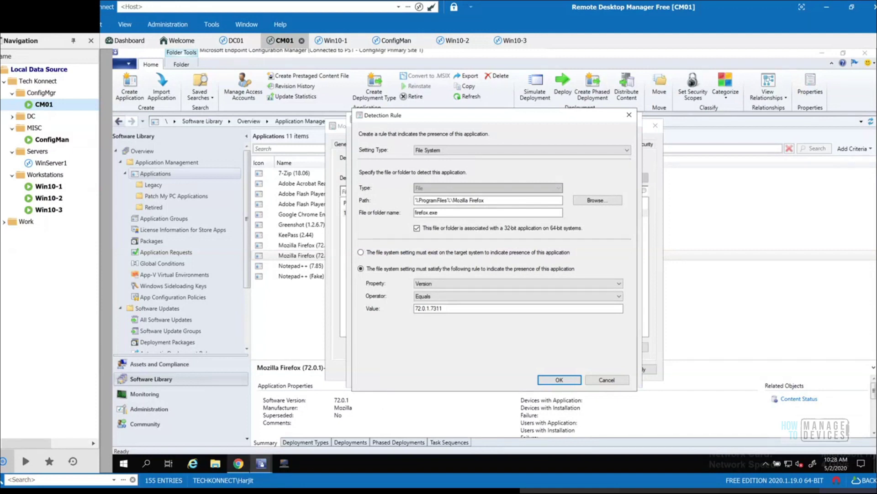
mouse_move(239, 463)
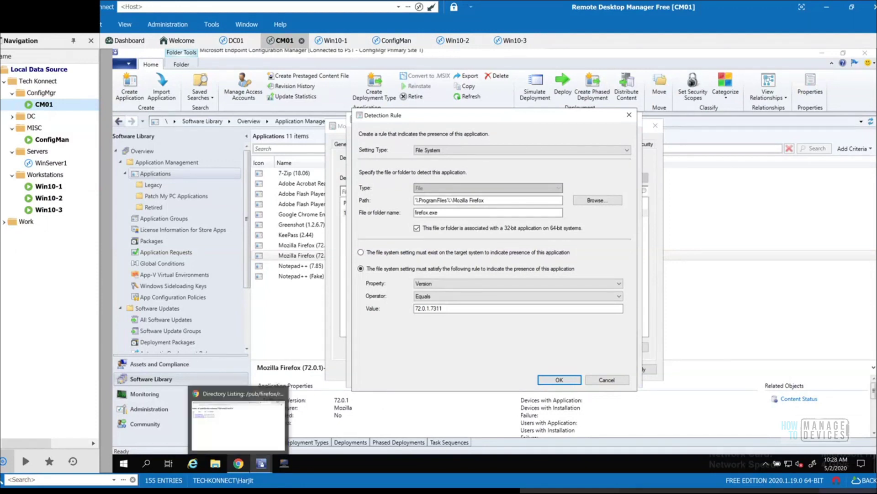
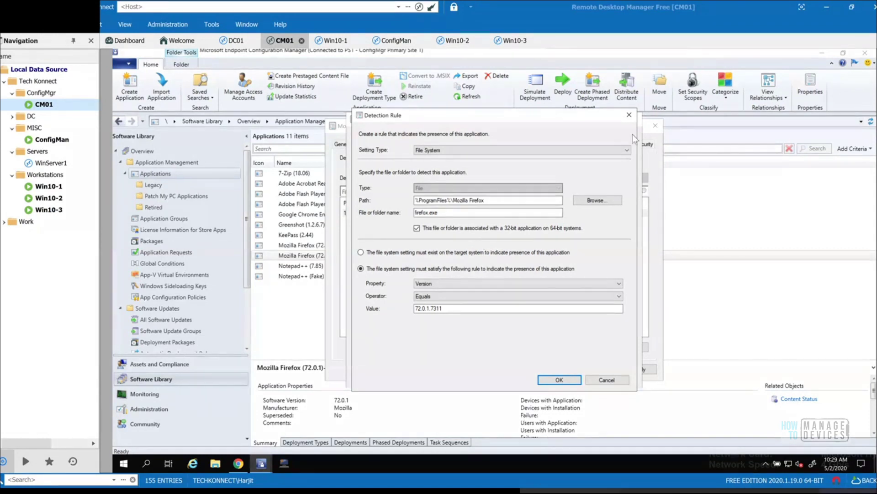
left_click(454, 309)
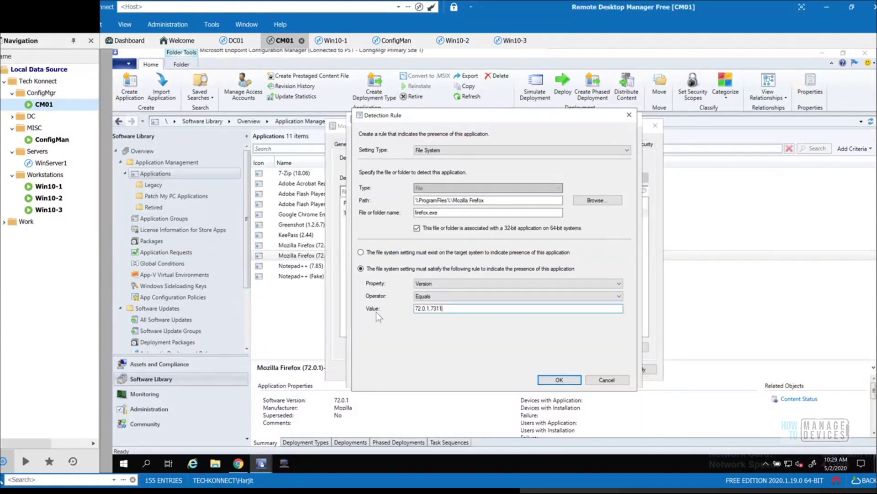
key("ctrl+a")
type("75.0.0.7398")
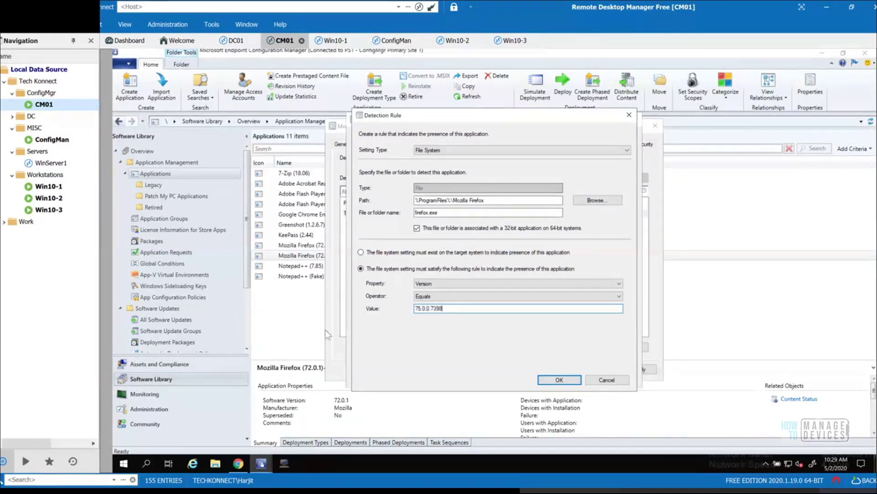
left_click_drag(449, 313, 360, 306)
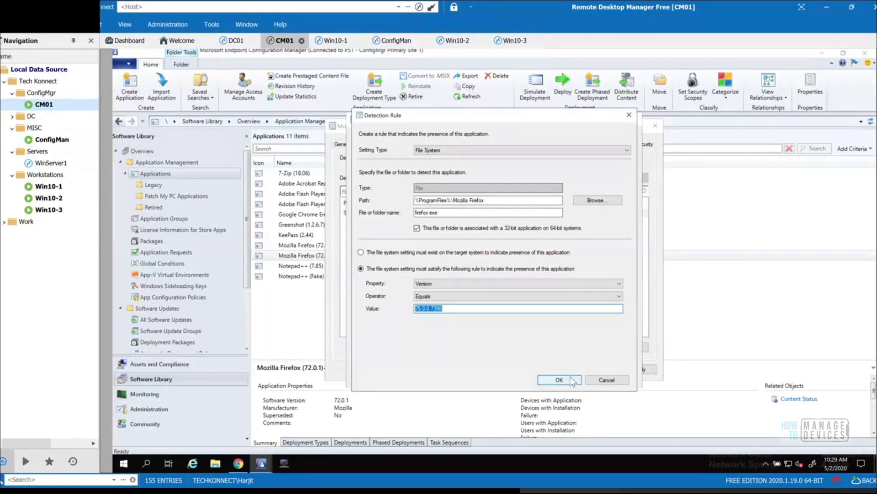
left_click(548, 378)
Step: Save the deployment type, apply the application changes, and open the application's supersedence settings
left_click(543, 376)
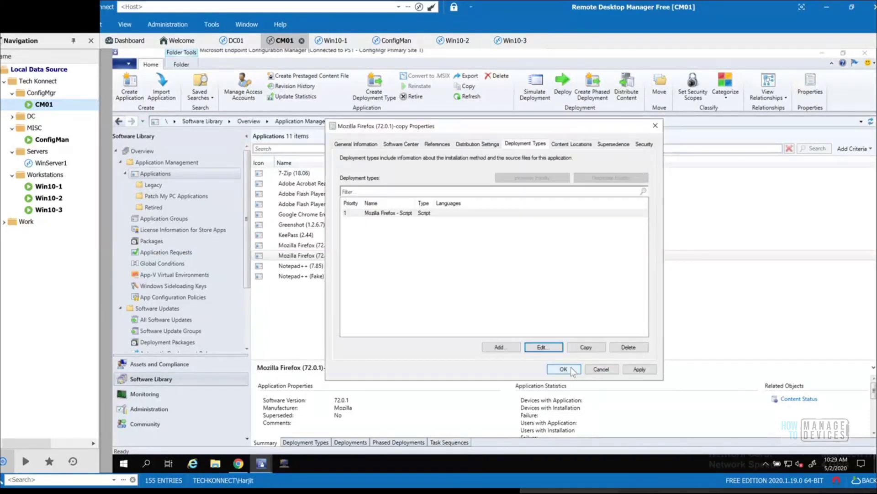
left_click(649, 372)
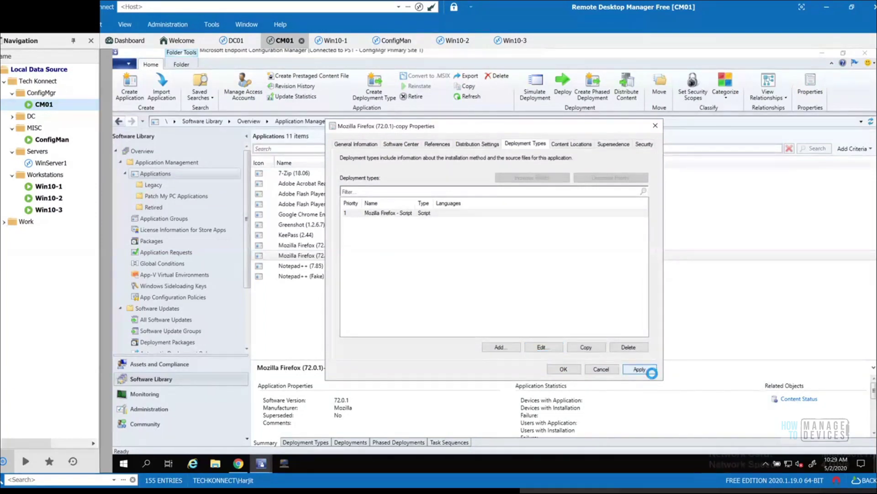
left_click(612, 145)
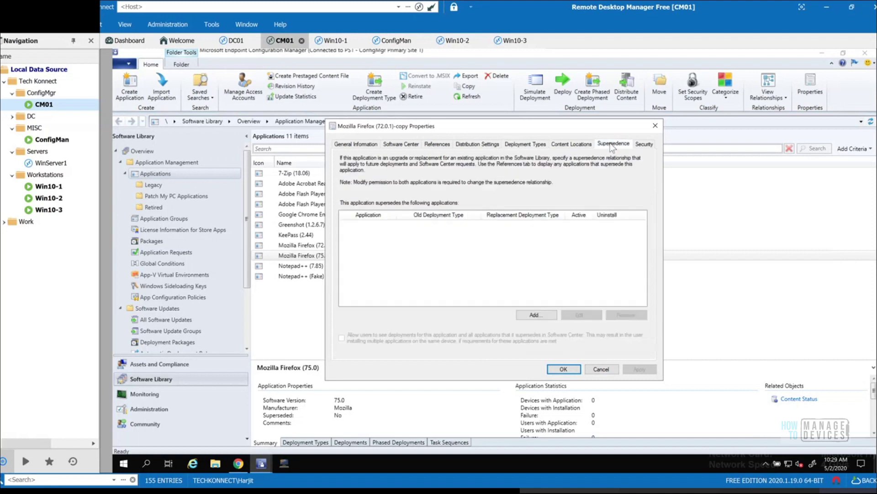
left_click(536, 315)
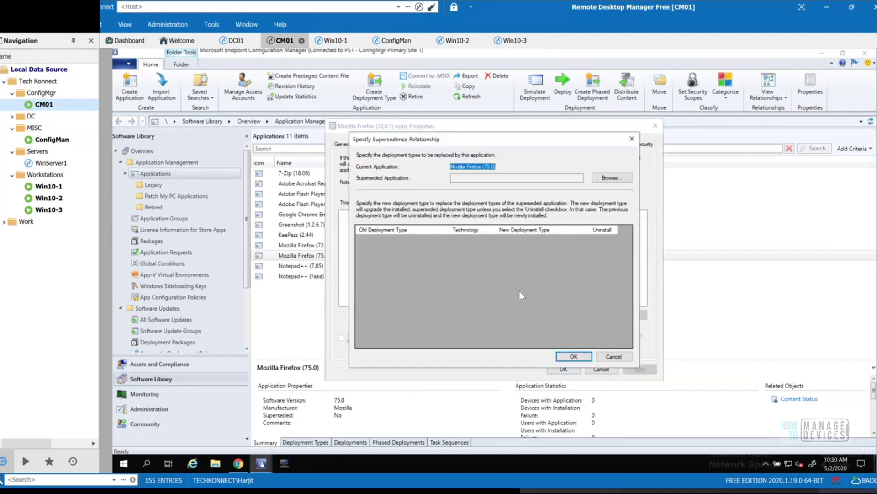
left_click(612, 177)
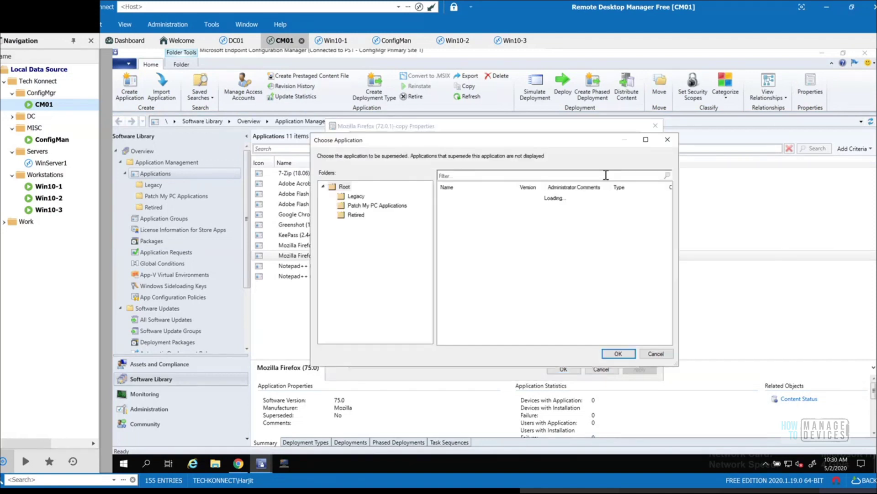
left_click(356, 196)
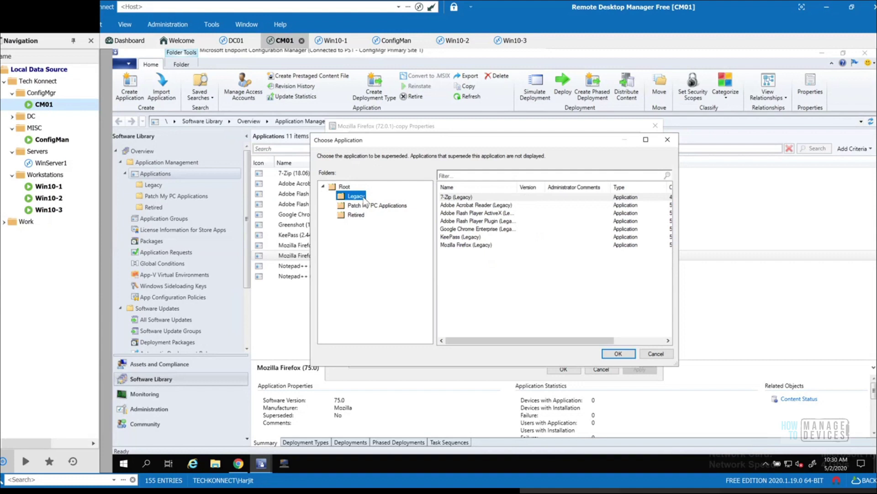
left_click(466, 245)
left_click(618, 354)
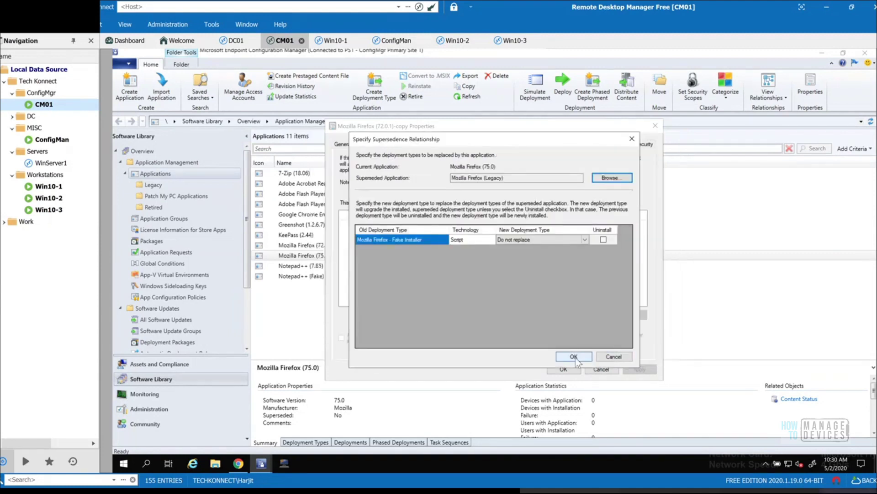
left_click(621, 356)
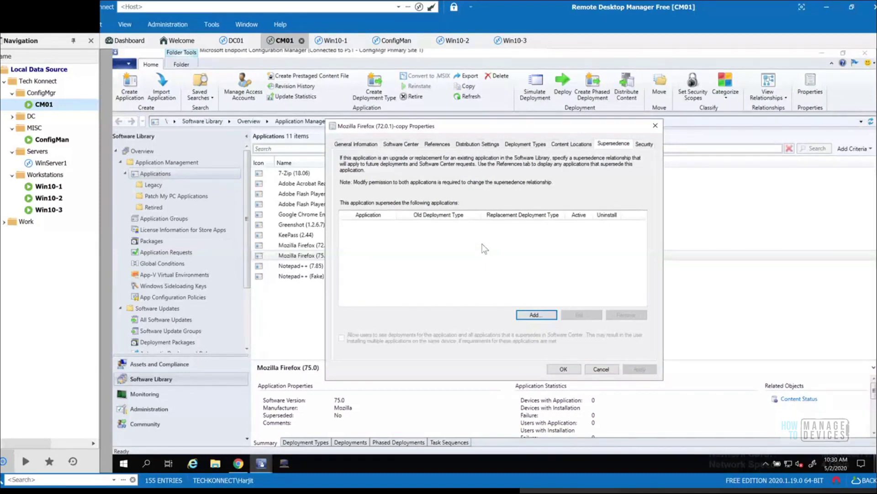
Step: Add supersedence of Mozilla Firefox (Legacy), replacing its Fake Installer deployment type with Mozilla Firefox - Script, and save the application
left_click(537, 315)
left_click(625, 178)
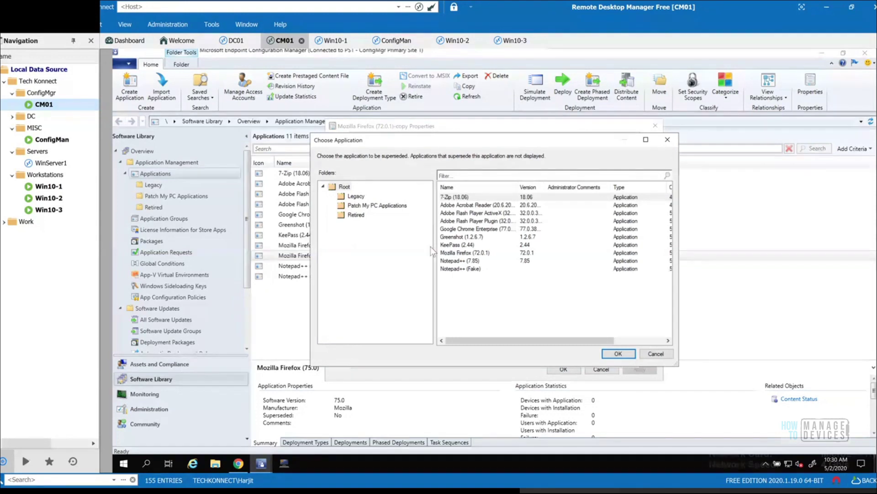
left_click(351, 196)
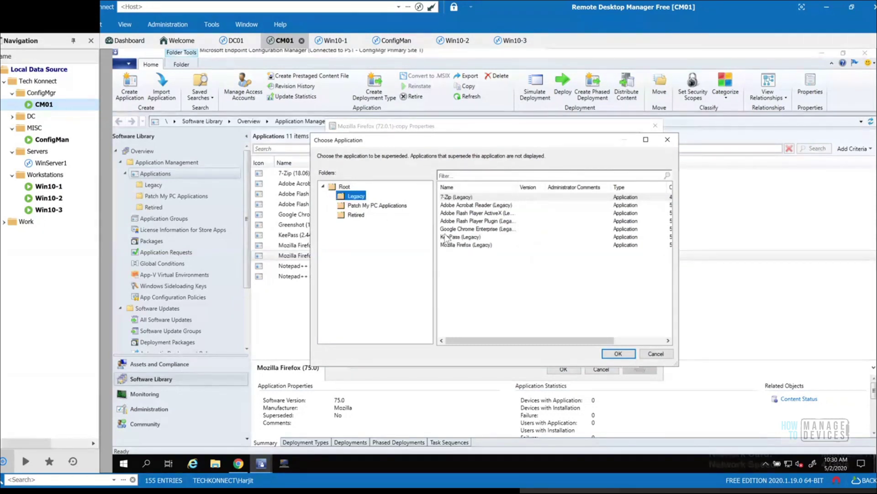
left_click(465, 245)
left_click(616, 354)
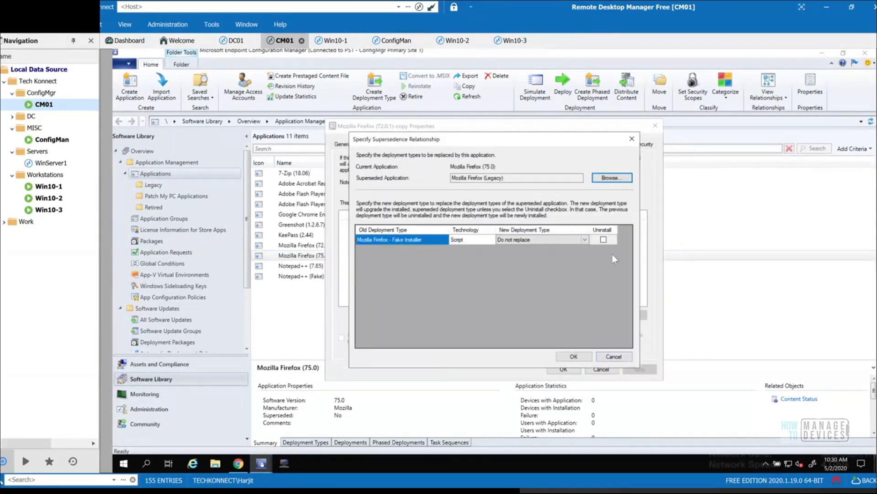
left_click(585, 241)
left_click(585, 241)
left_click(547, 253)
left_click(583, 356)
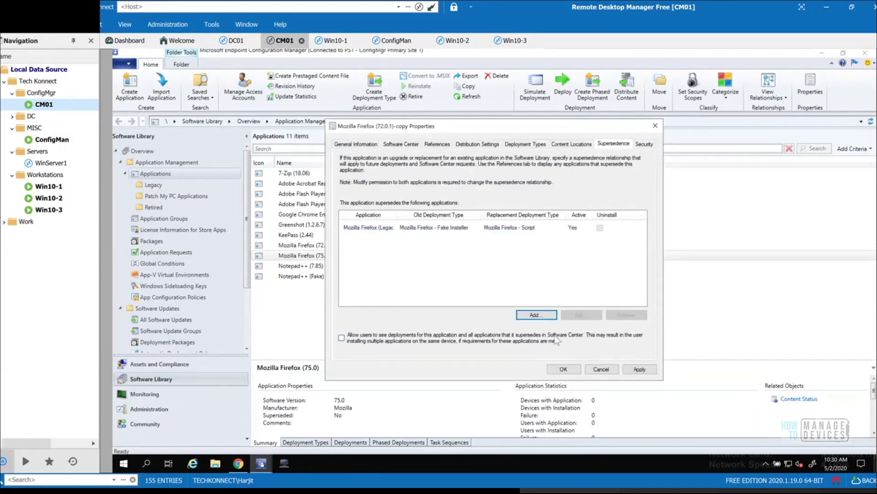
left_click(569, 370)
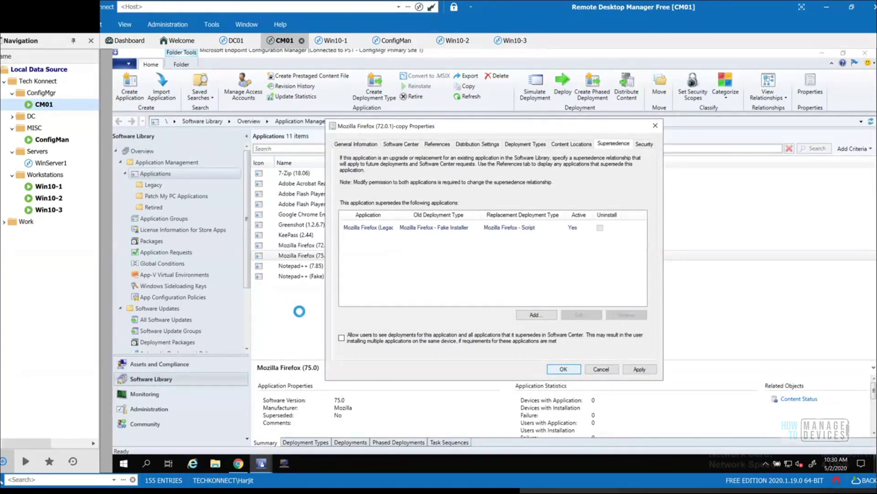
Step: Open the detection method of the Fake Installer deployment type in the legacy Mozilla Firefox application
left_click(163, 185)
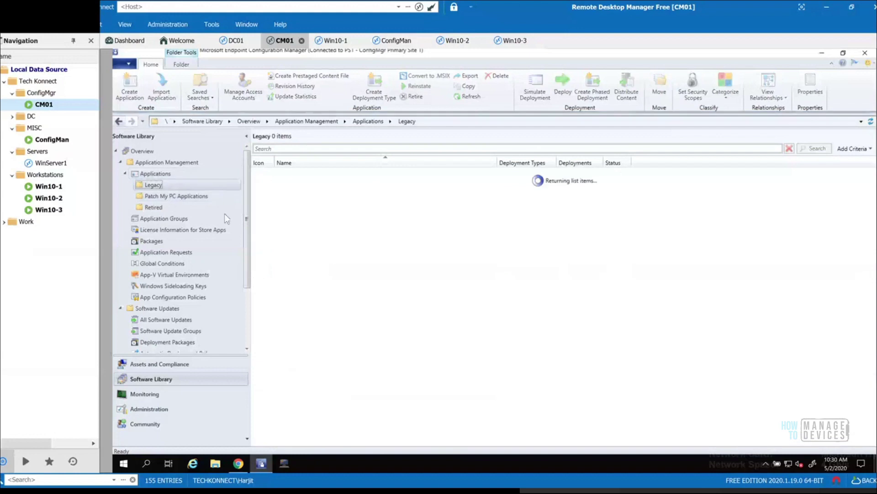
left_click(302, 236)
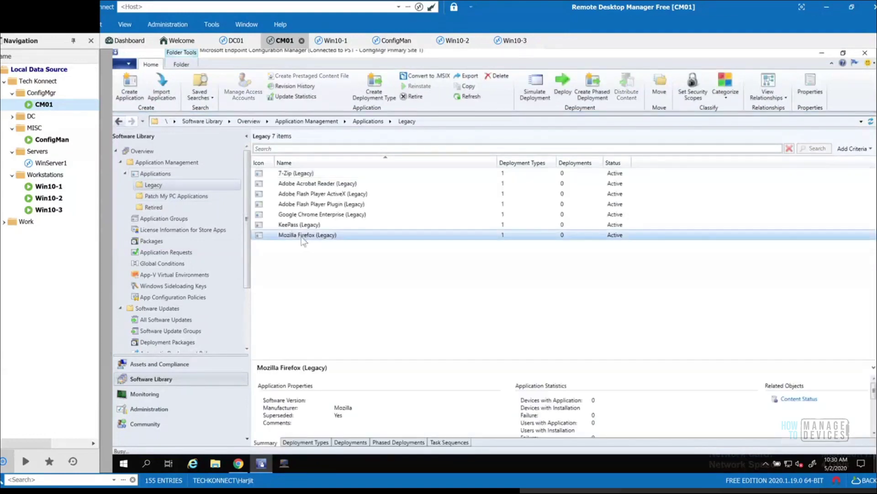
double_click(302, 236)
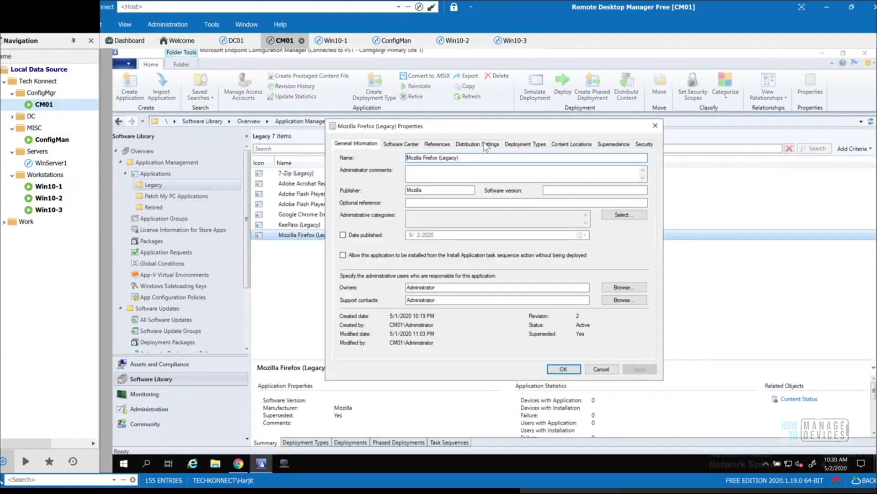
left_click(526, 145)
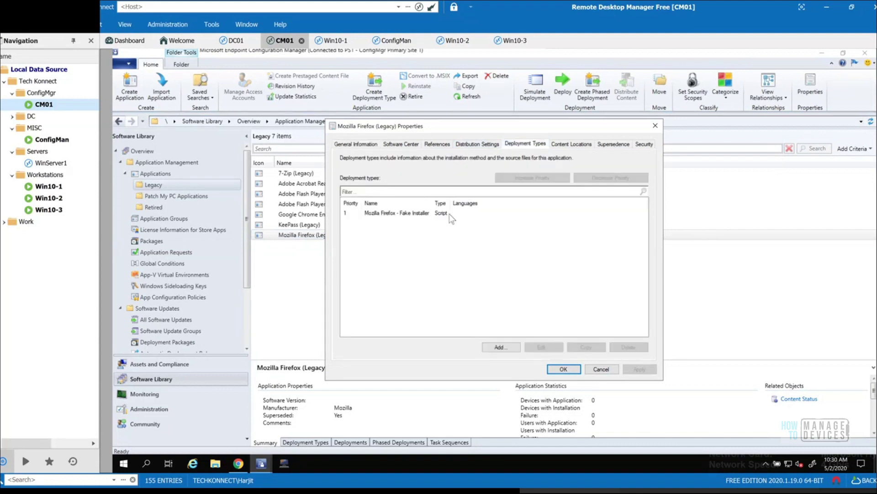
left_click(449, 213)
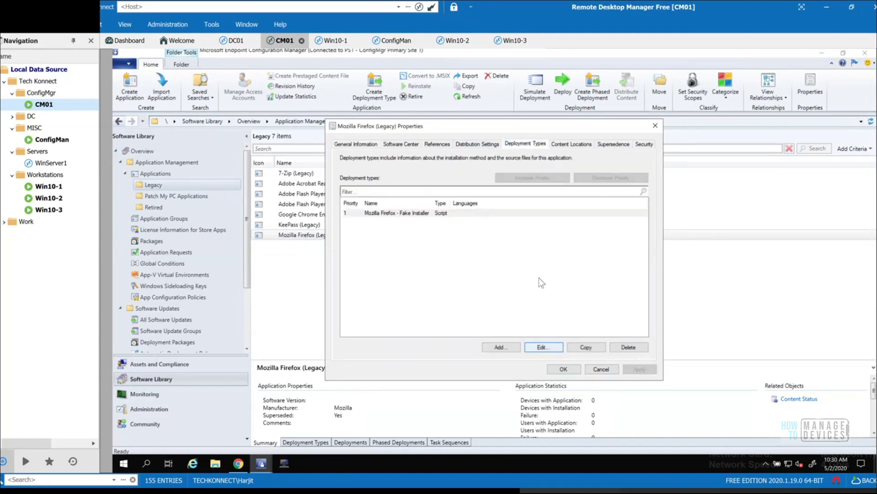
left_click(559, 348)
left_click(447, 146)
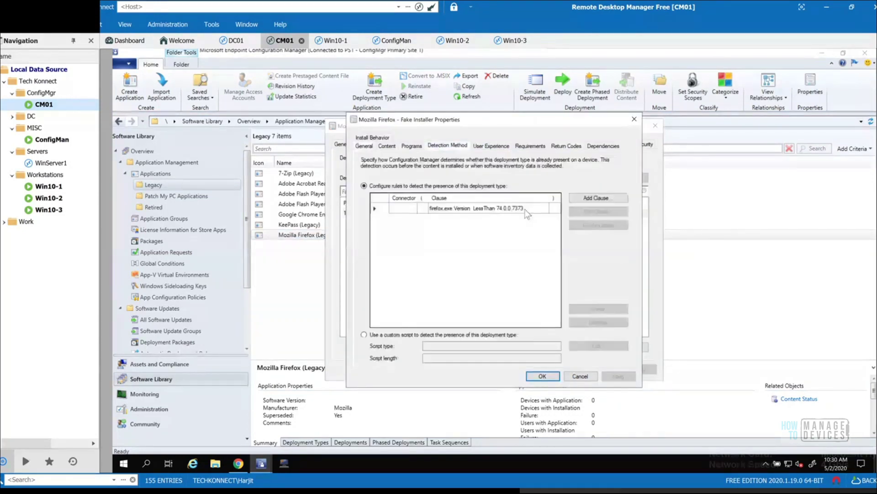
Step: Set the firefox.exe detection clause's version value to 75.0.0.7398 and save the deployment type and the legacy application
left_click(525, 209)
left_click(594, 214)
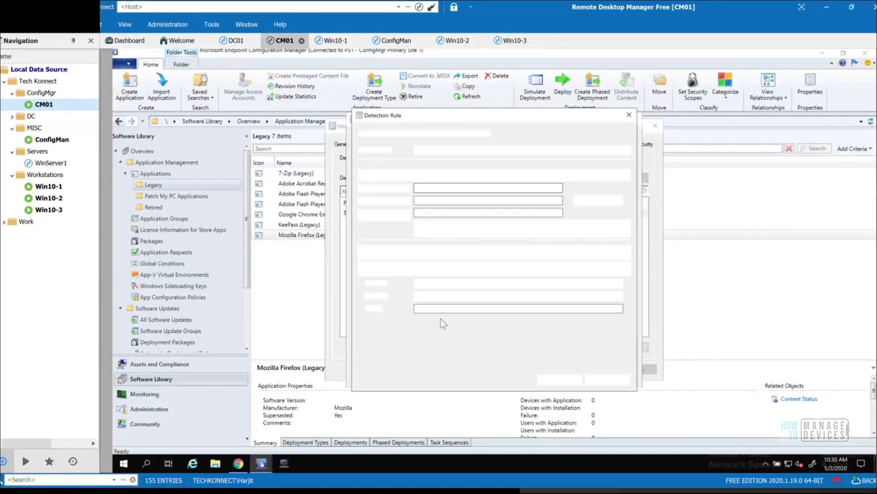
left_click_drag(450, 308, 360, 308)
type("75.0.0.7398")
left_click(559, 380)
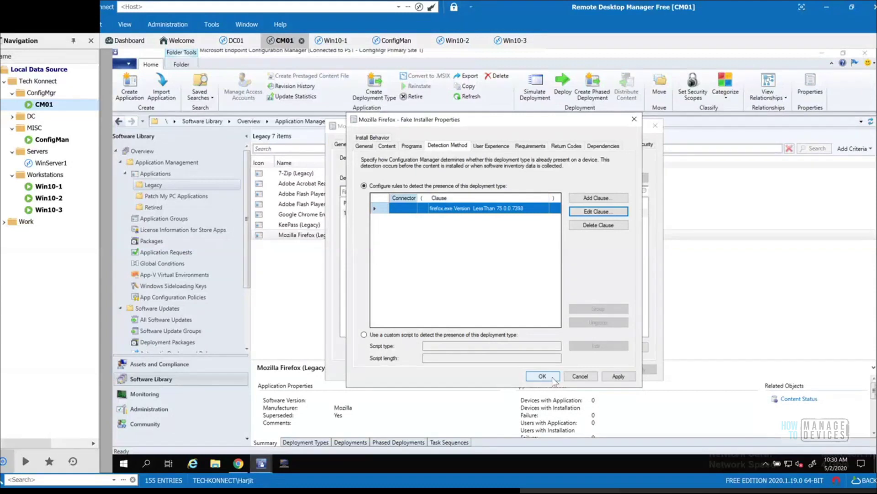
left_click(553, 377)
left_click(563, 370)
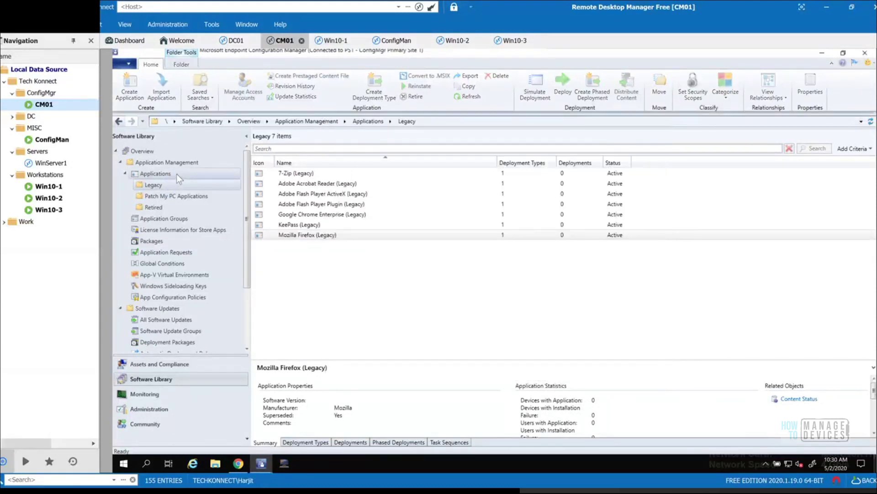
Step: Check the deployments of Mozilla Firefox (72.0.1), and update the content of Mozilla Firefox (75.0)'s Script deployment type
left_click(154, 174)
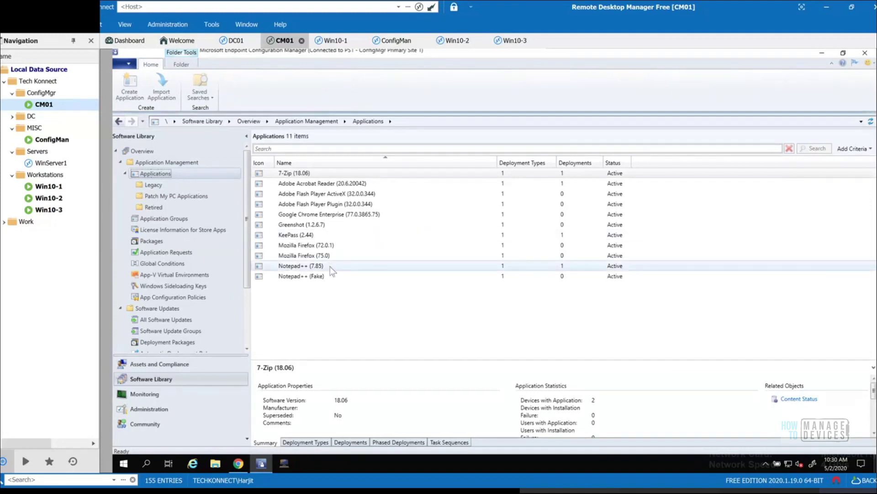
left_click(311, 245)
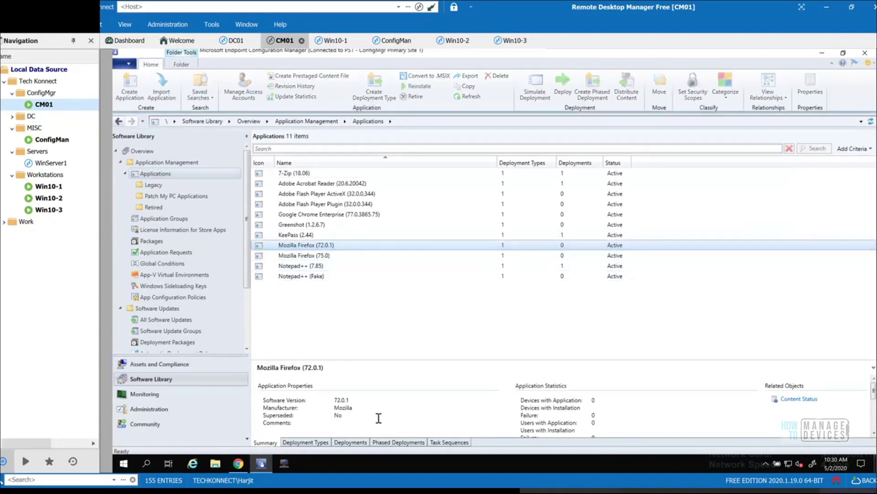
left_click(356, 439)
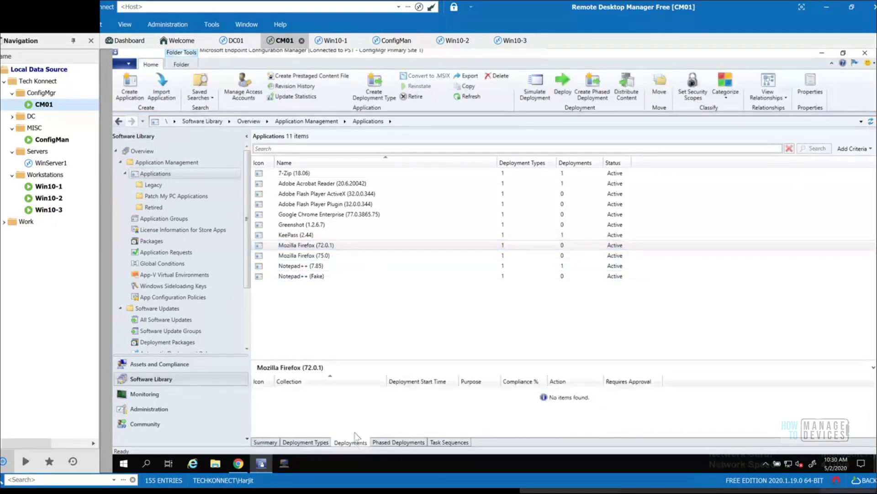
left_click(320, 256)
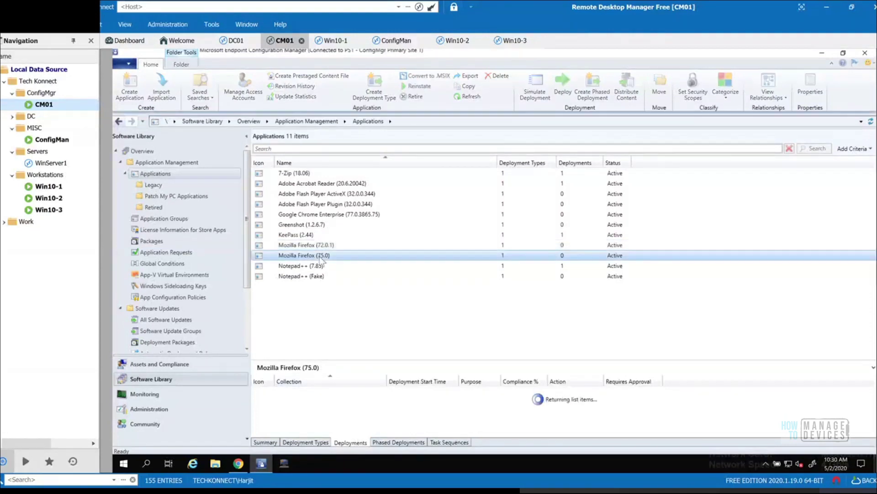
left_click(307, 443)
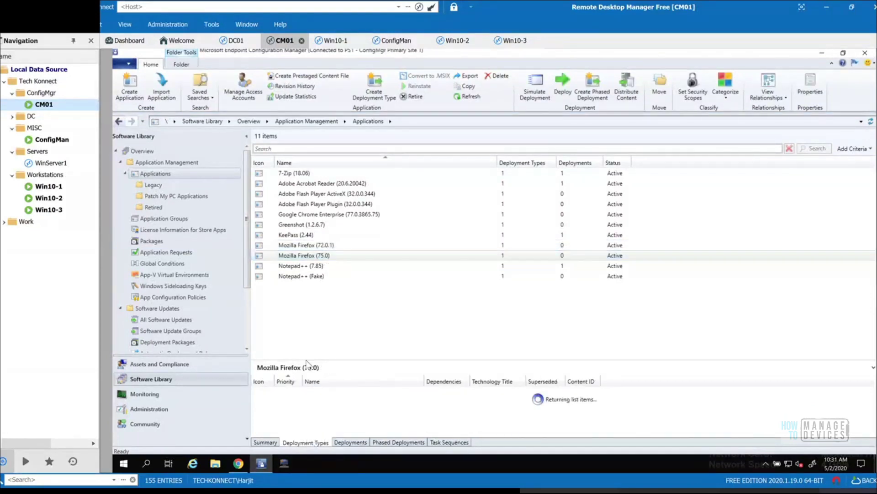
right_click(320, 392)
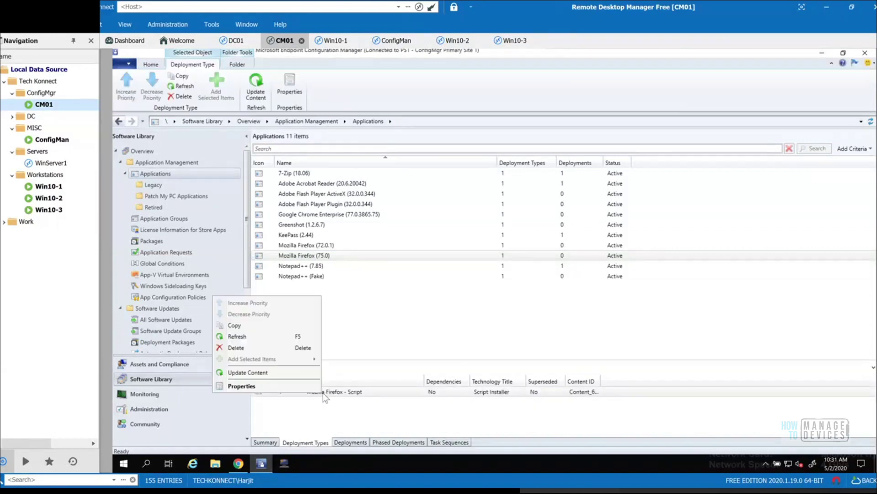
left_click(259, 373)
left_click(513, 295)
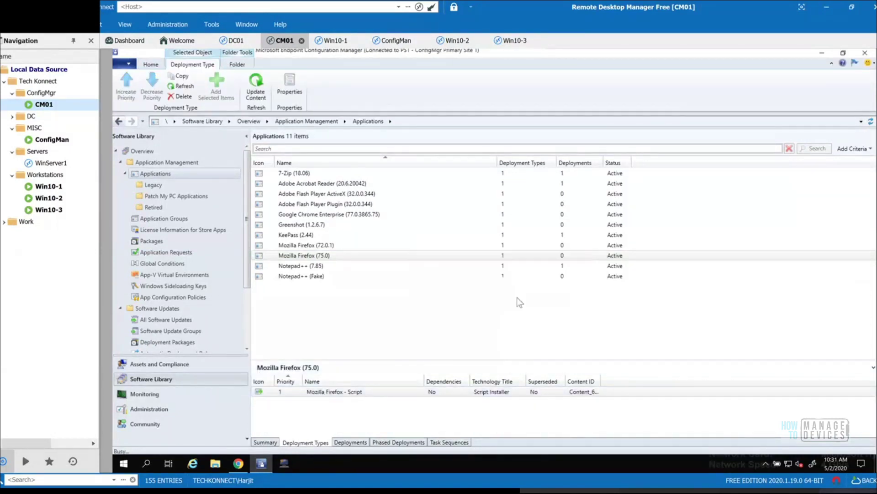
Step: Start a deployment of Mozilla Firefox (75.0) targeting the All Desktop and Server Clients device collection
left_click(350, 441)
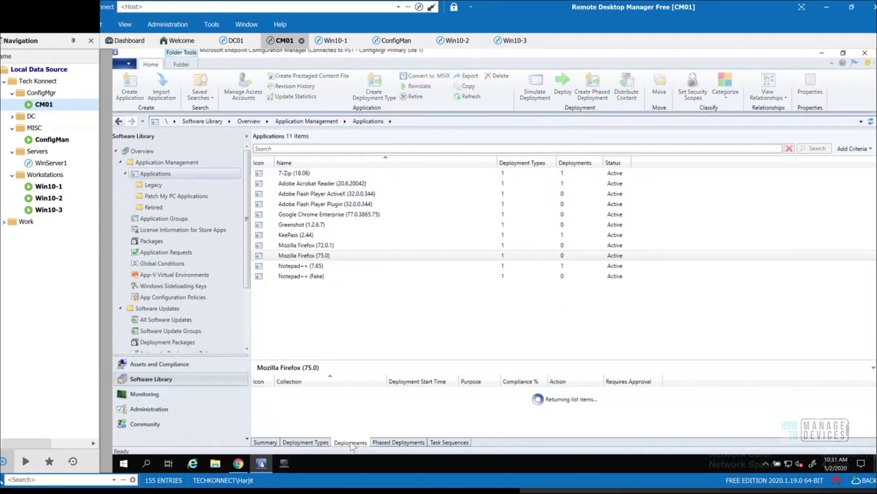
right_click(325, 255)
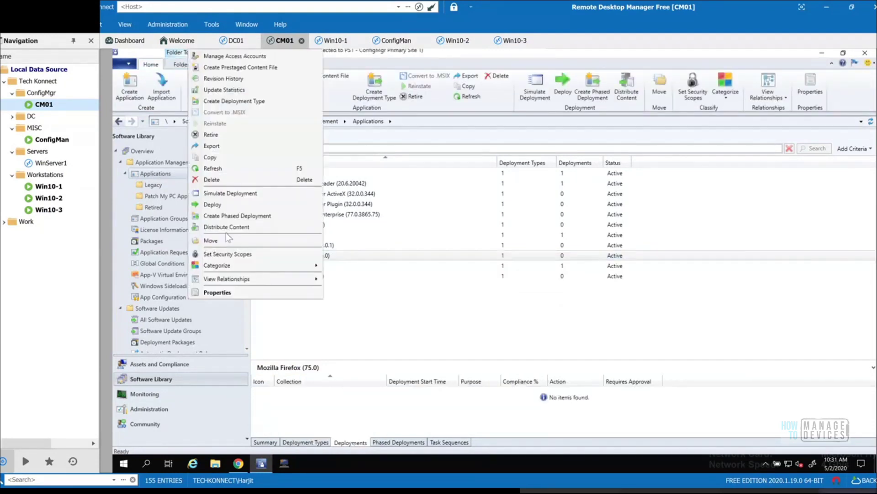
left_click(227, 206)
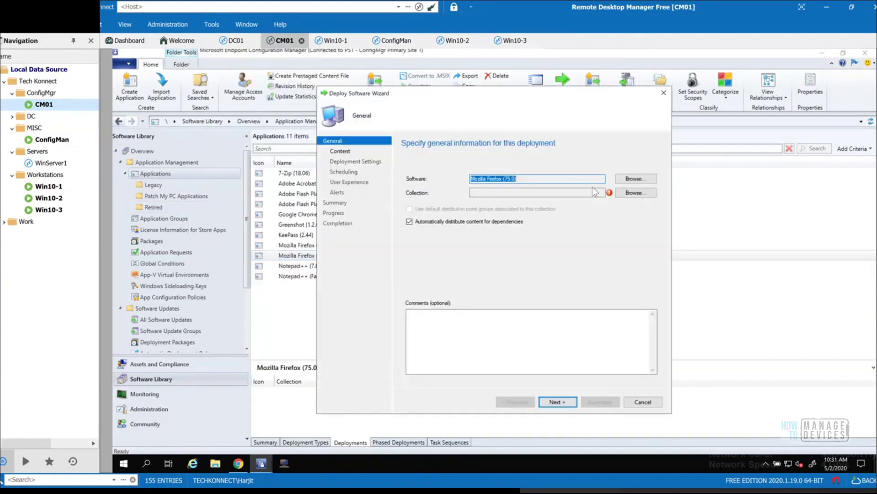
left_click(635, 192)
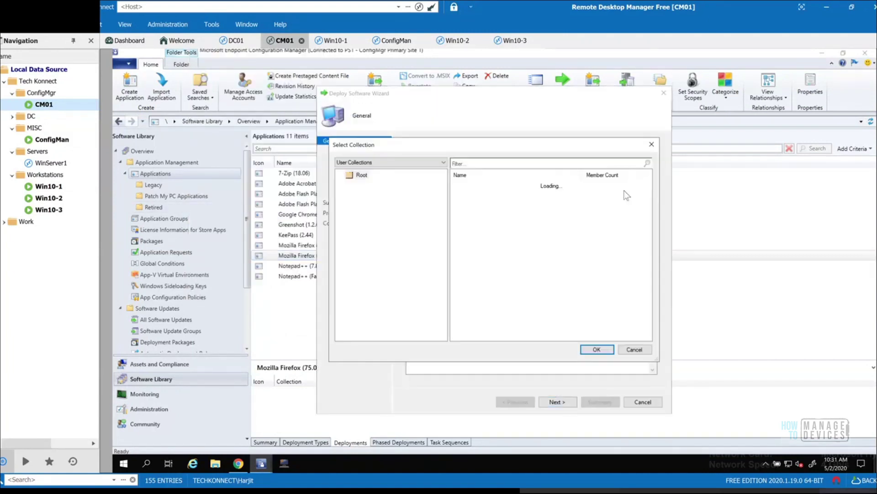
left_click(417, 161)
left_click(402, 179)
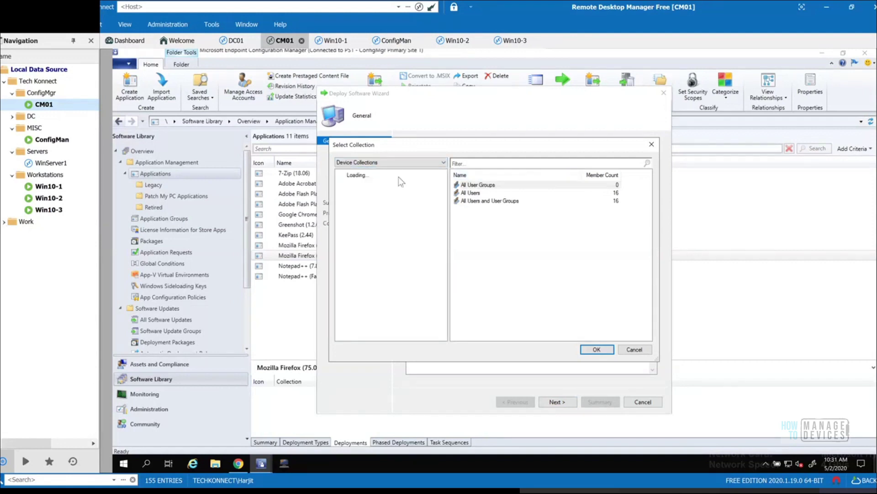
left_click(485, 185)
left_click(597, 350)
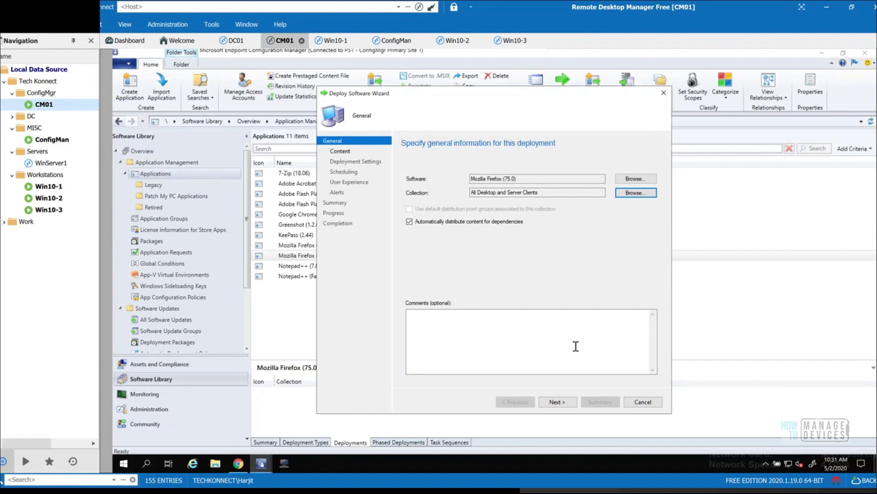
Step: Add the distribution point CM01.TECHKONNECT.DHALICO.COM as the deployment's content destination
left_click(568, 405)
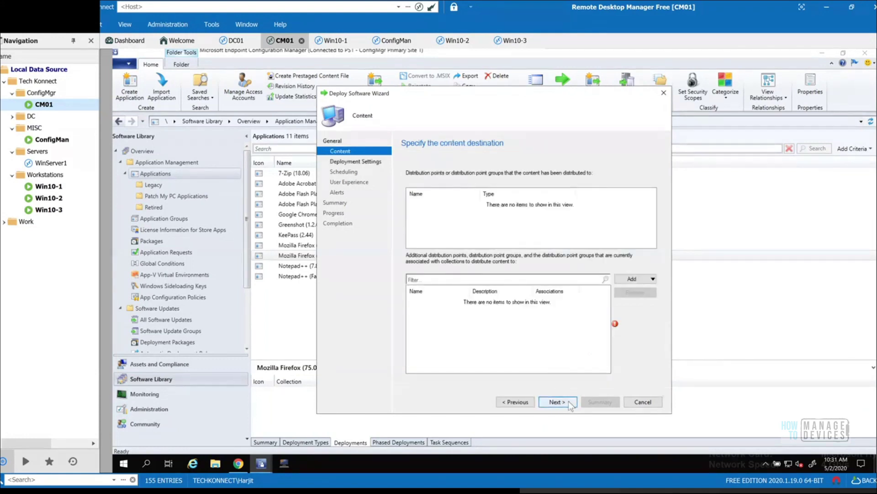
left_click(570, 403)
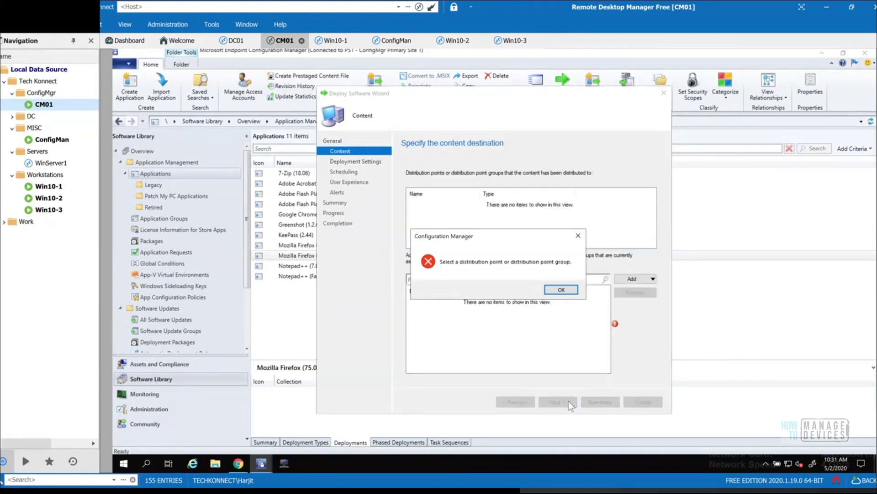
left_click(568, 291)
left_click(640, 279)
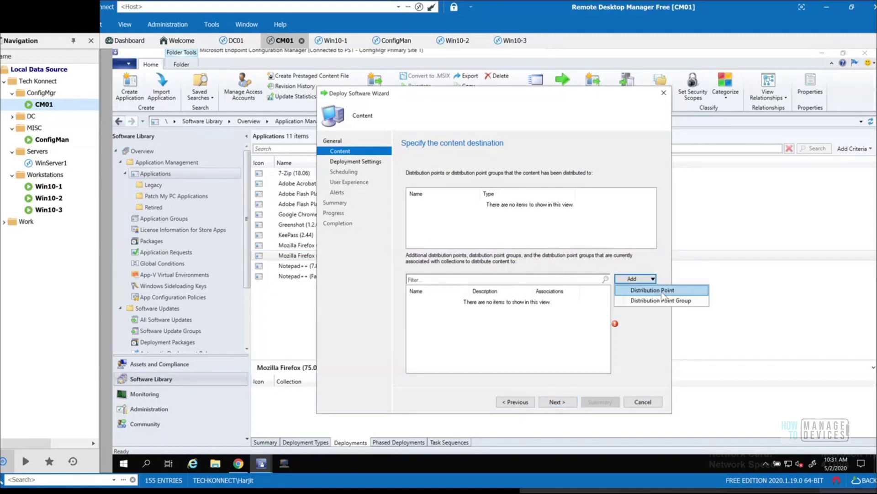
left_click(662, 292)
left_click(371, 217)
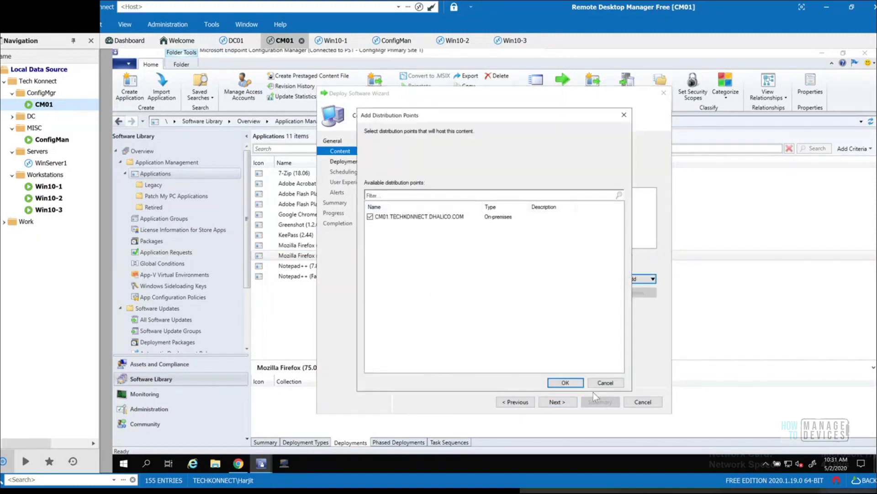
left_click(566, 383)
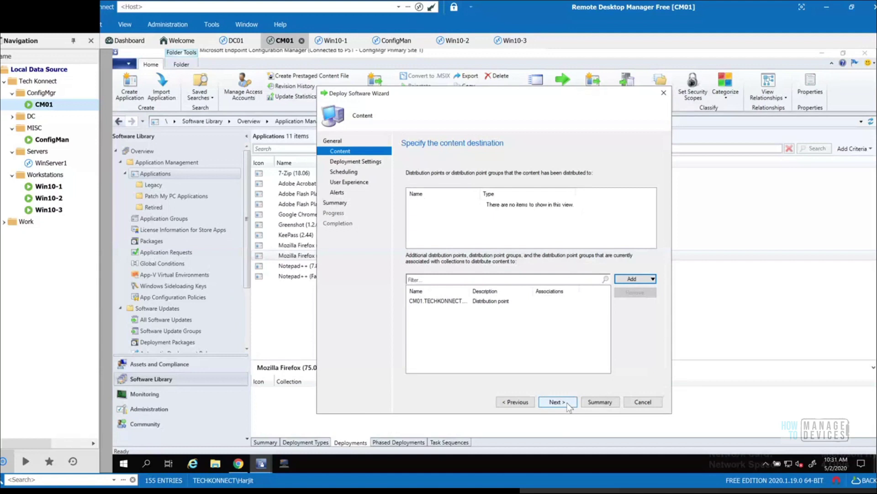
Step: Allow end users to attempt to repair the application and automatically upgrade any superseded versions
left_click(568, 404)
left_click(439, 217)
left_click(439, 294)
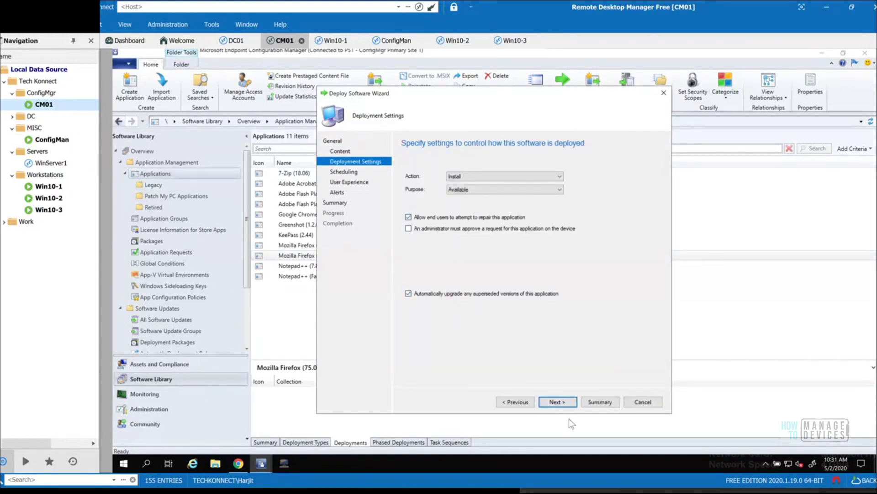
left_click(556, 402)
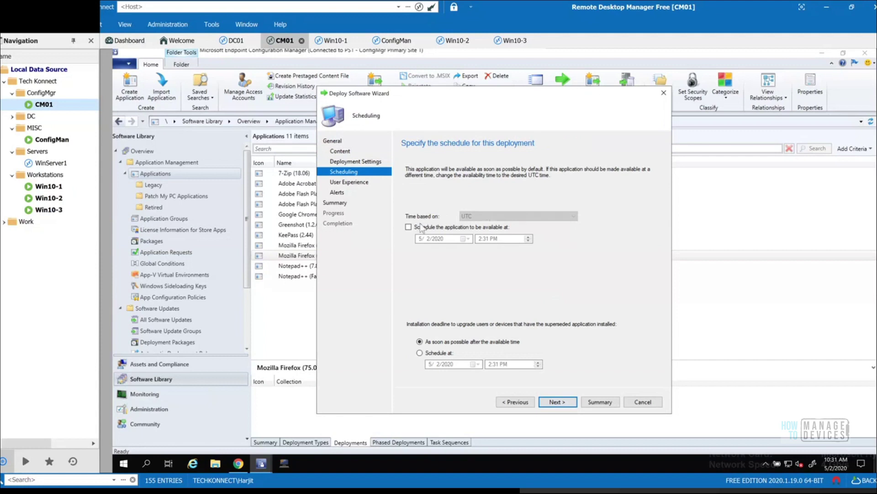
Step: Schedule the application's availability for 5/2/2020 at 10:30 AM, based on client local time
left_click(422, 227)
left_click(476, 216)
left_click(478, 230)
left_click(480, 238)
left_click(480, 241)
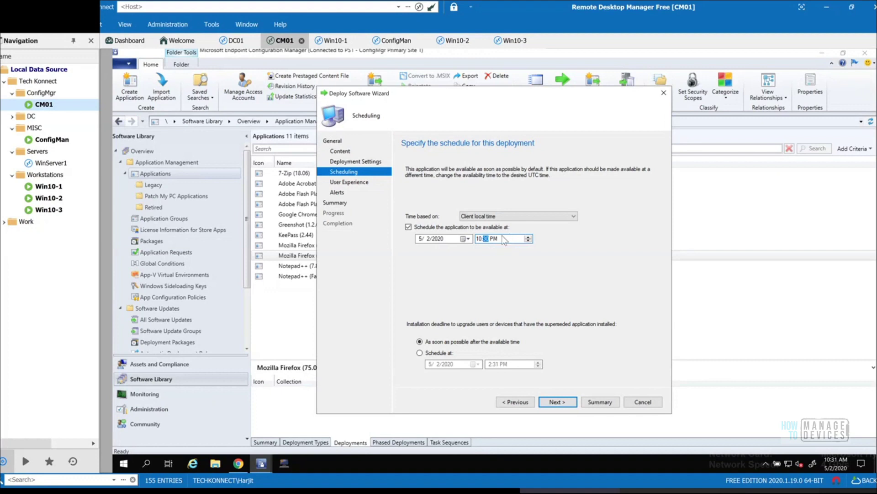
left_click(495, 239)
key("a")
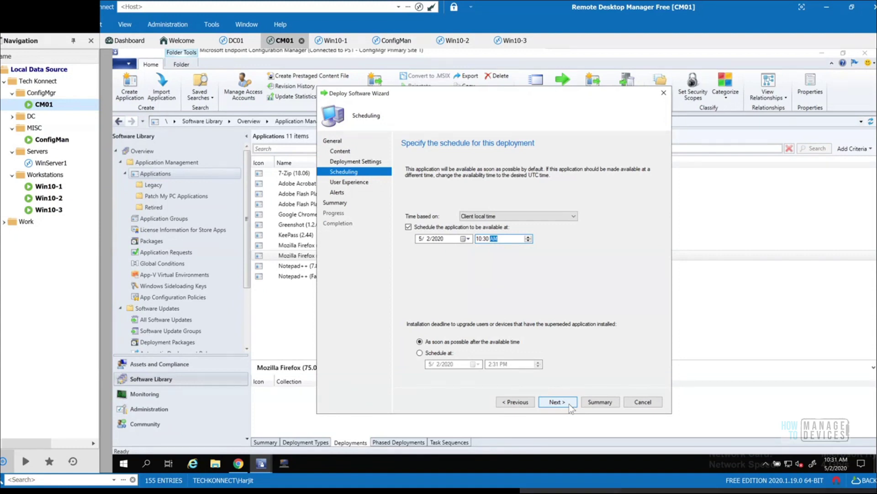
Step: Return to the deployment settings, switch the purpose to Required to examine its options, and restore Available
left_click(516, 402)
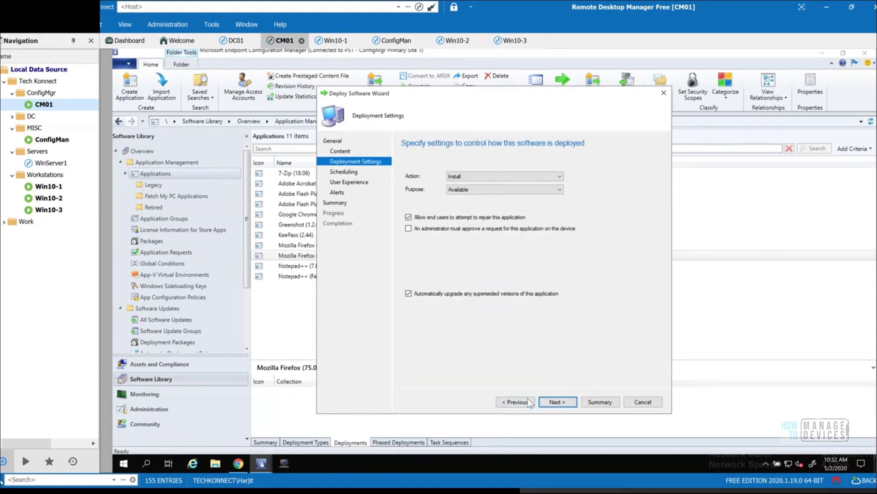
left_click(468, 189)
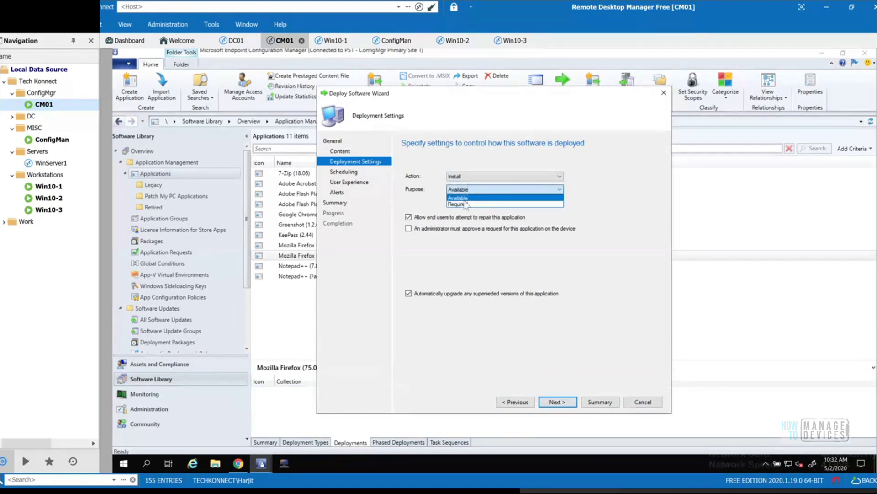
left_click(465, 204)
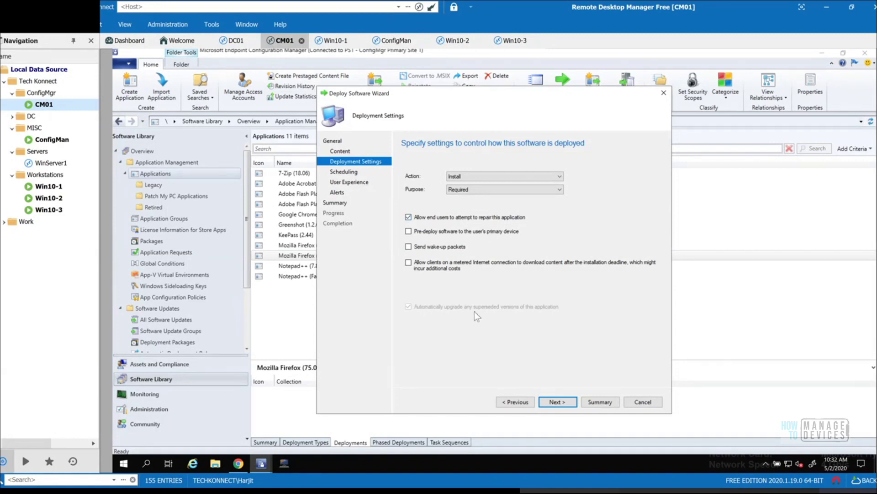
left_click(480, 189)
left_click(467, 200)
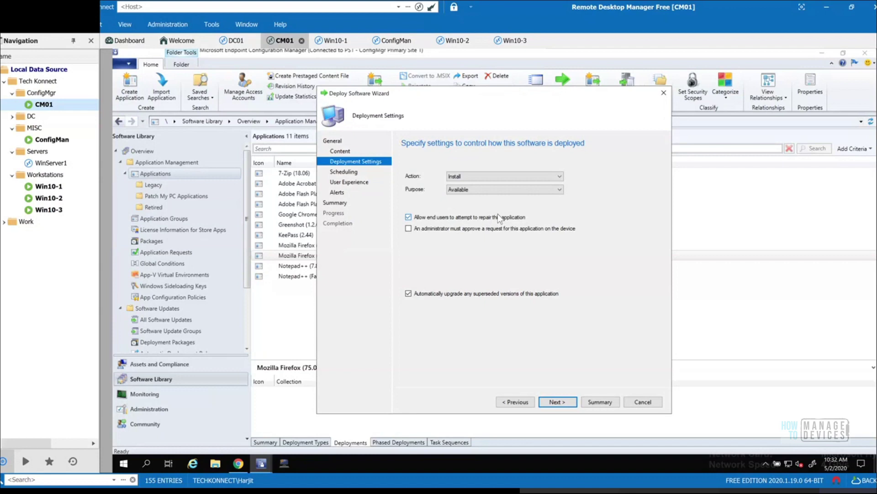
Step: Base the deployment schedule on client local time and schedule the superseded-version upgrade deadline for 5/2/2020 at 10:30 AM
left_click(557, 402)
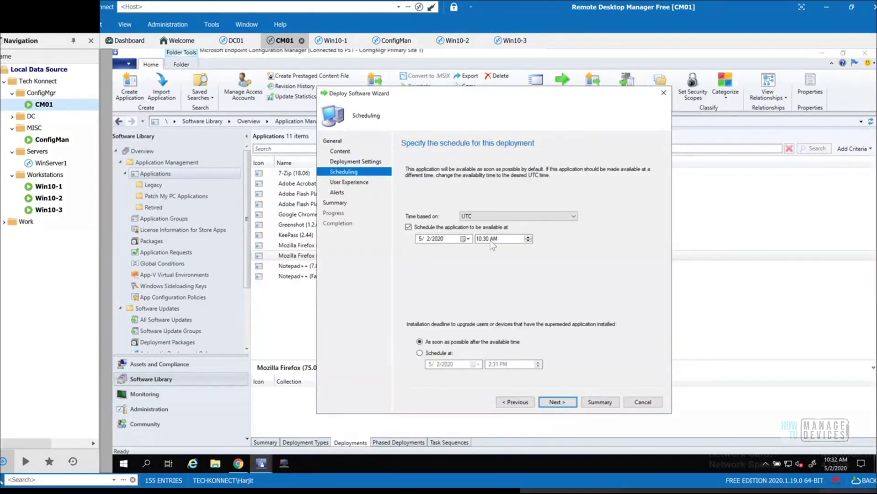
left_click(491, 217)
left_click(493, 225)
left_click(419, 353)
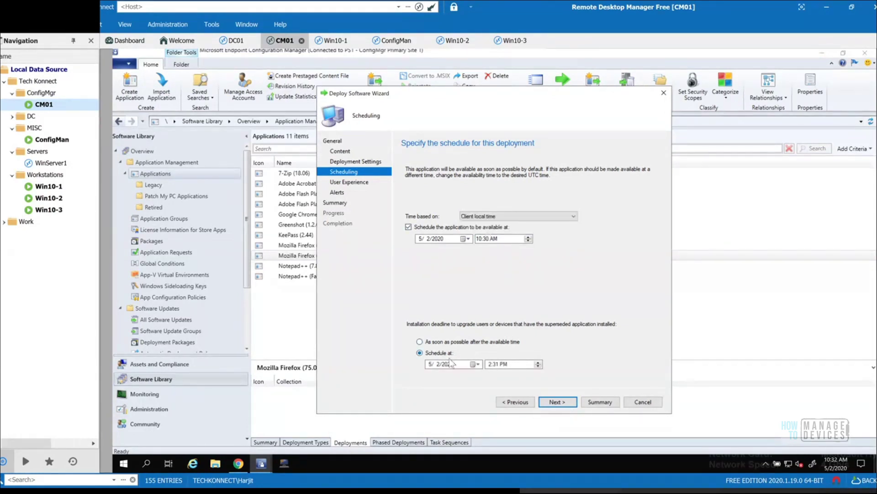
left_click(489, 364)
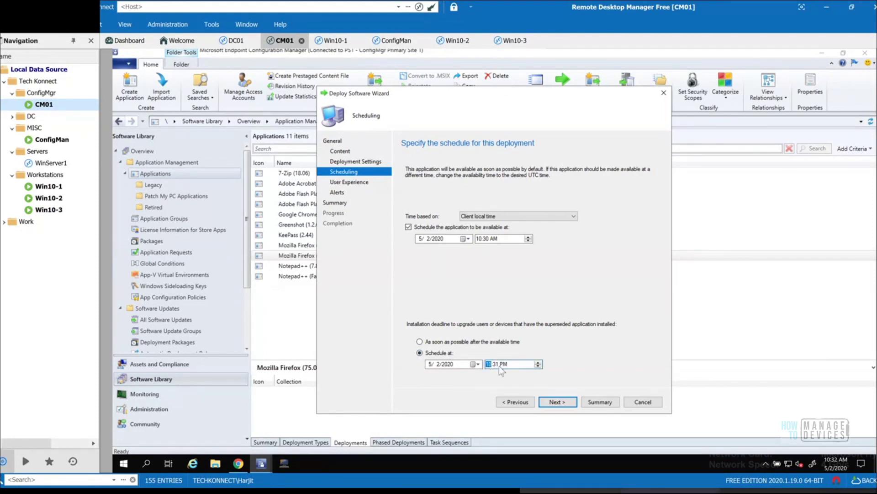
left_click(497, 364)
type("30")
left_click(506, 364)
type("a")
Step: Keep the default user experience and alert settings, complete the Mozilla Firefox (75.0) deployment, and close the wizard
left_click(558, 402)
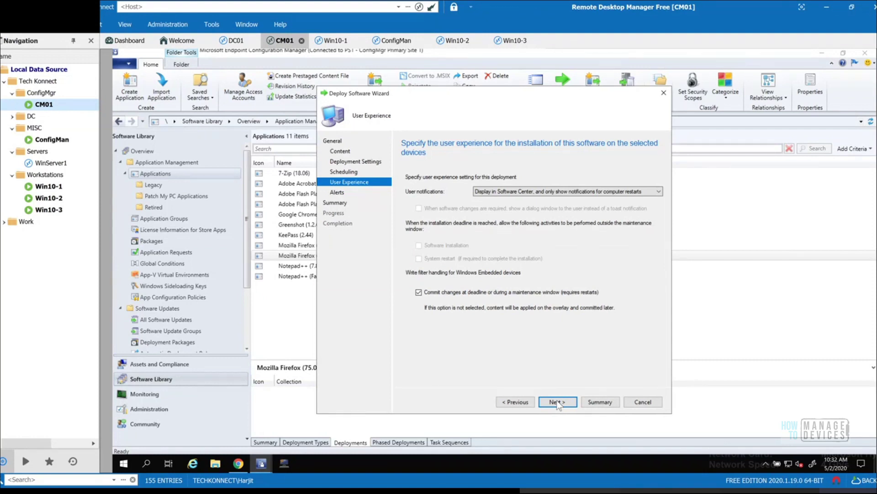
left_click(558, 402)
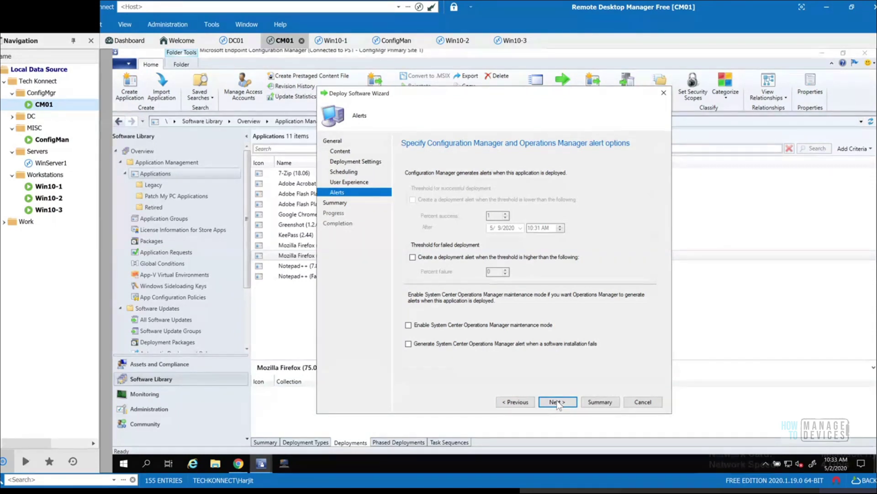
left_click(557, 402)
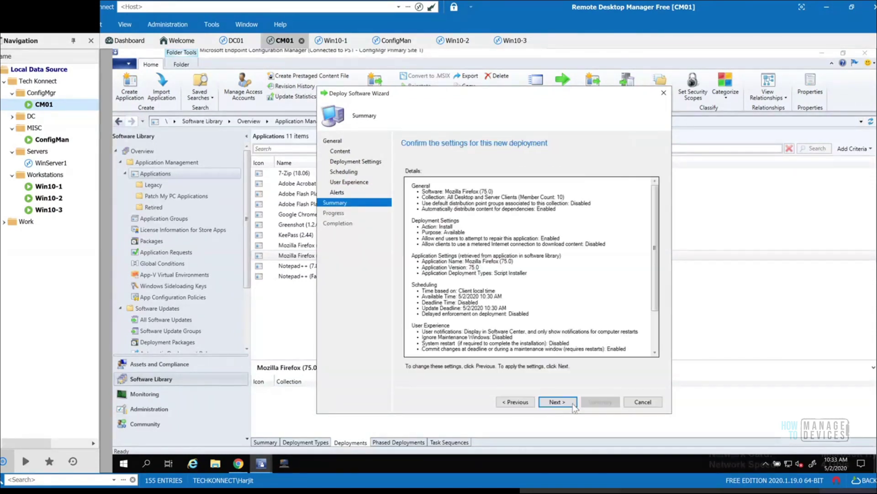
left_click(573, 403)
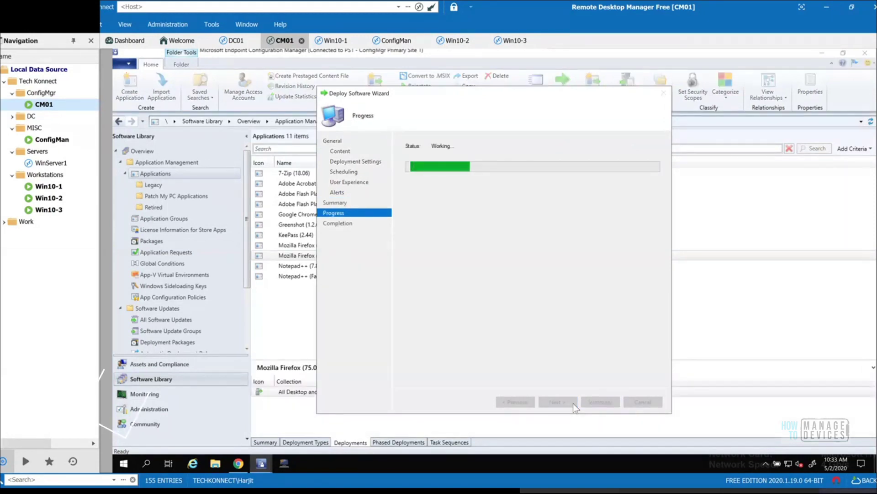
left_click(643, 403)
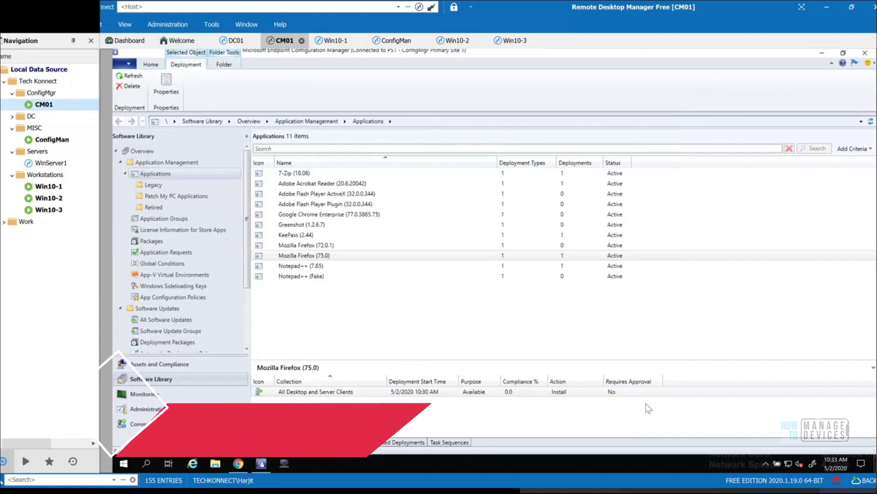
left_click(327, 258)
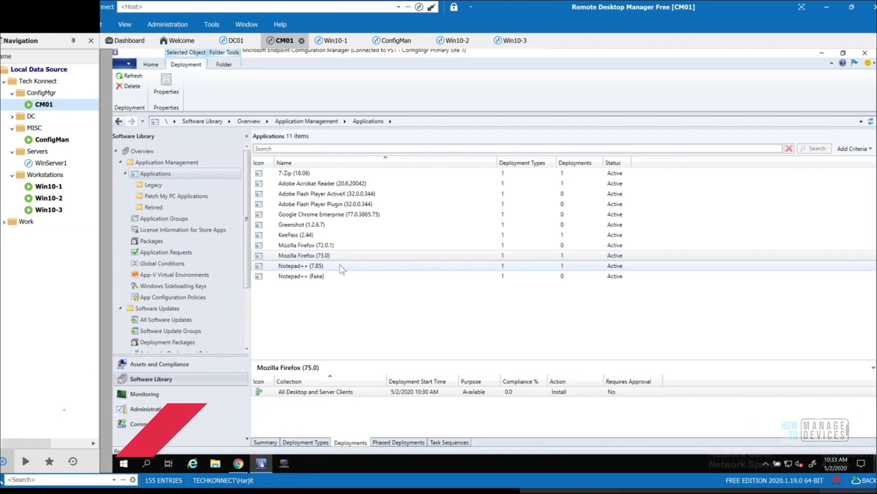
Step: Switch to Win10-1 and run the Machine Policy Retrieval & Evaluation Cycle and the Application Deployment Evaluation Cycle
double_click(49, 186)
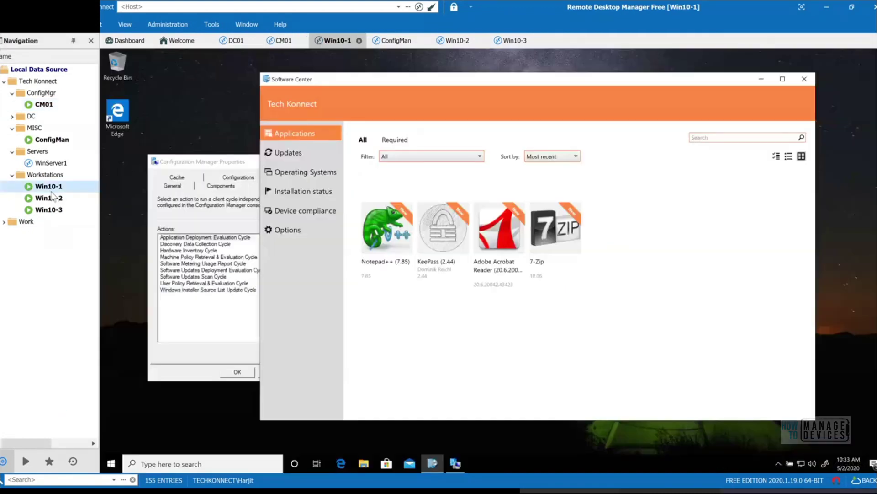
left_click(179, 160)
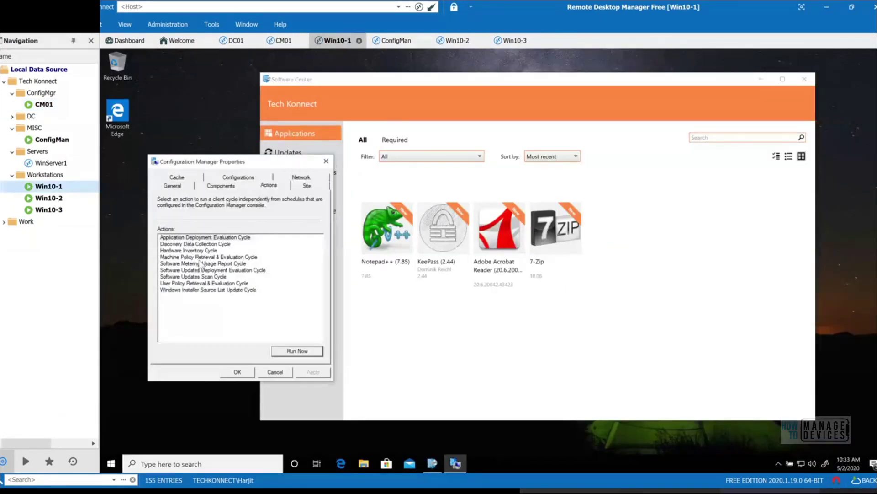
left_click(204, 257)
left_click(297, 351)
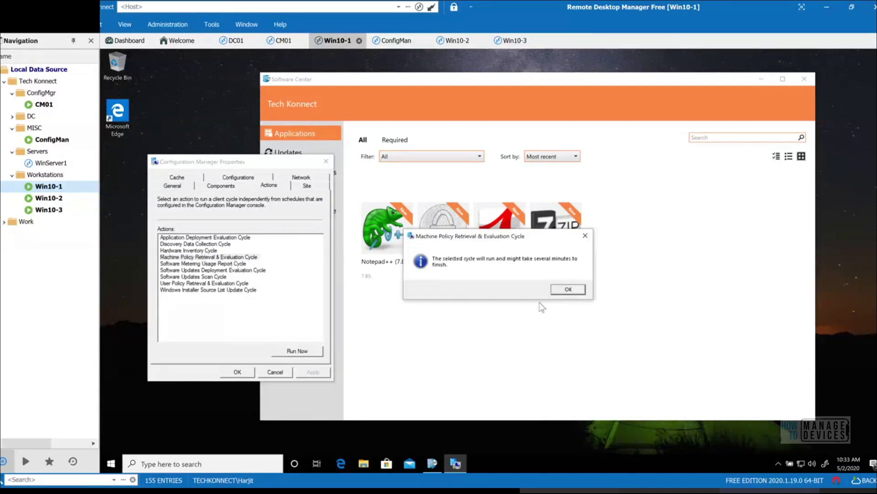
left_click(569, 291)
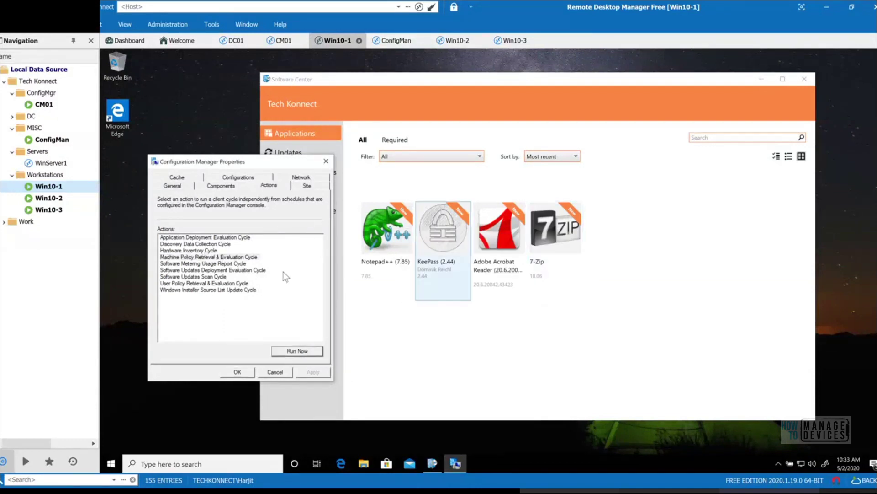
left_click(205, 237)
left_click(297, 351)
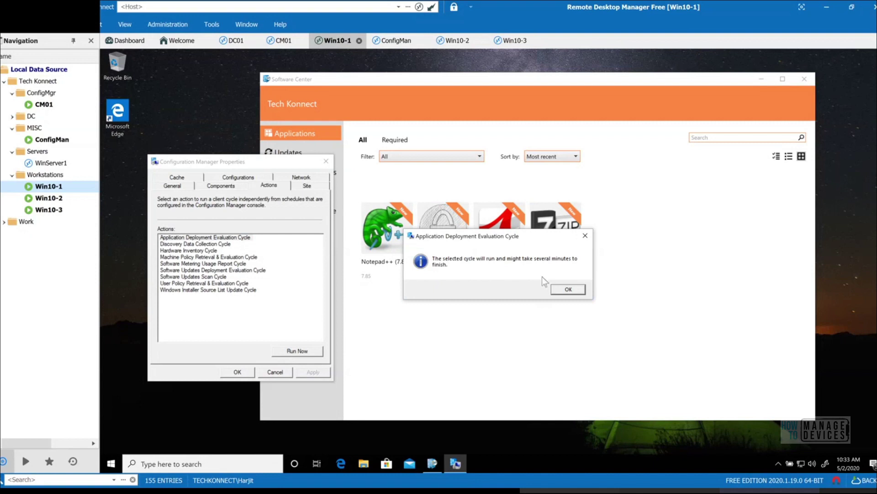
left_click(563, 290)
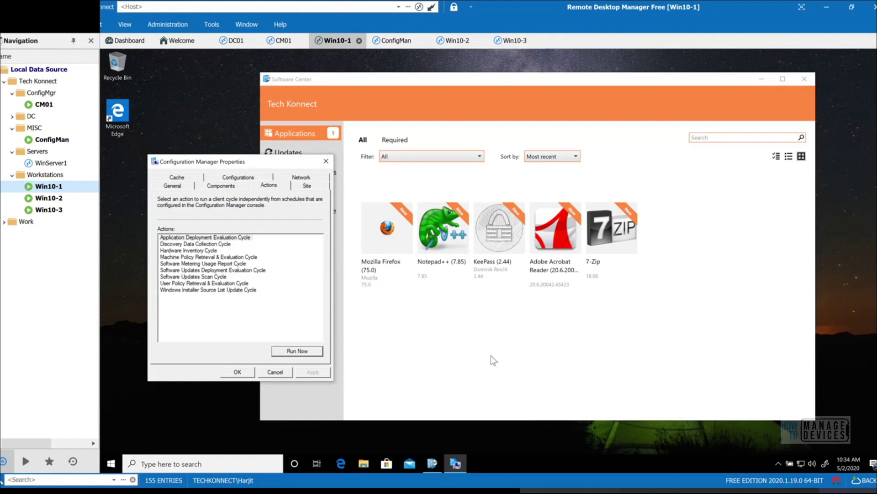
Step: Install Mozilla Firefox (75.0) from Software Center on Win10-1
left_click(414, 244)
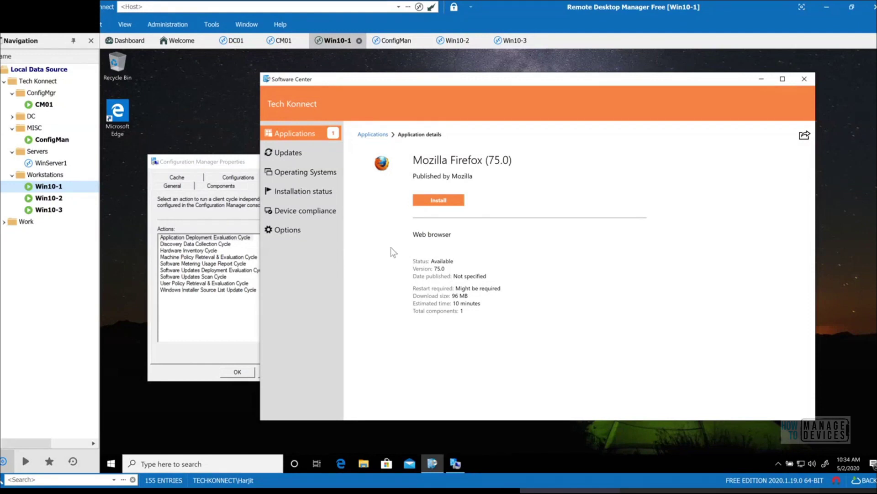
left_click(434, 201)
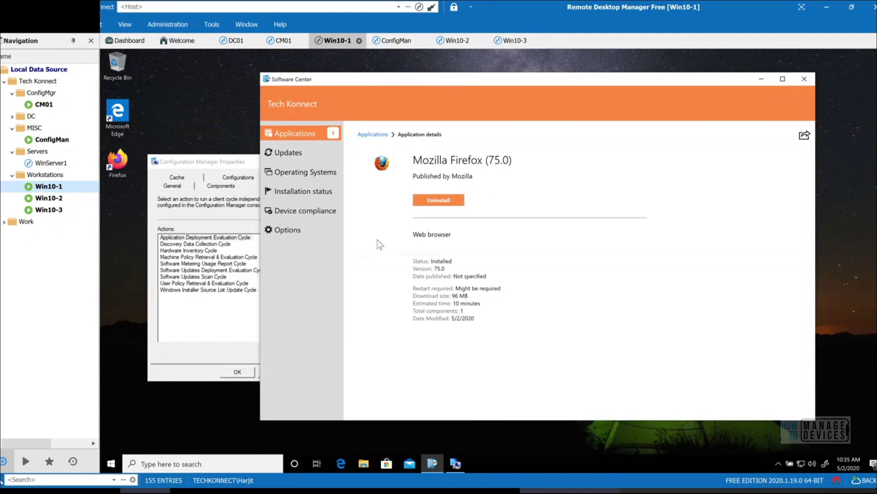
Step: Switch to CM01 and open the Mozilla Firefox - Script deployment type of the Mozilla Firefox (75.0) application for editing
double_click(43, 106)
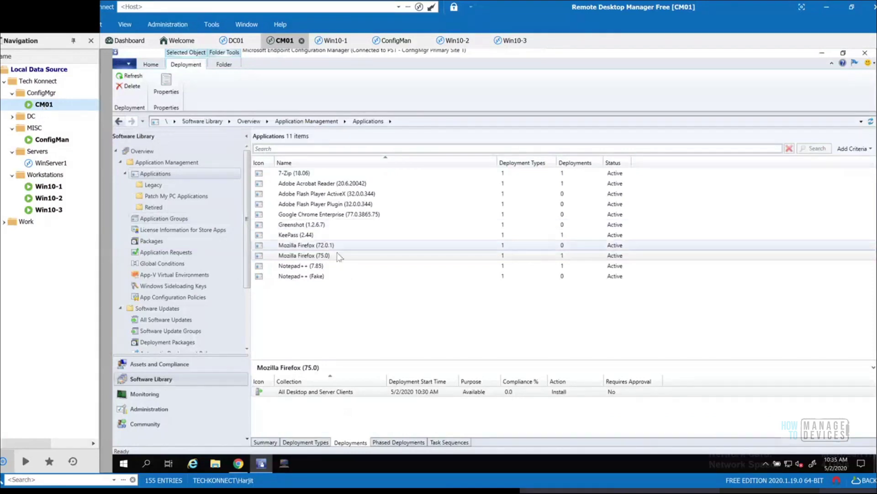
right_click(338, 255)
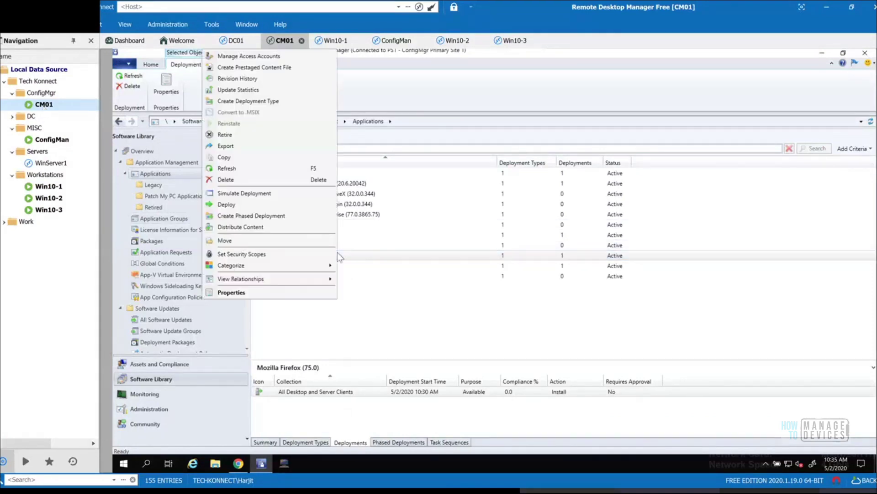
left_click(270, 294)
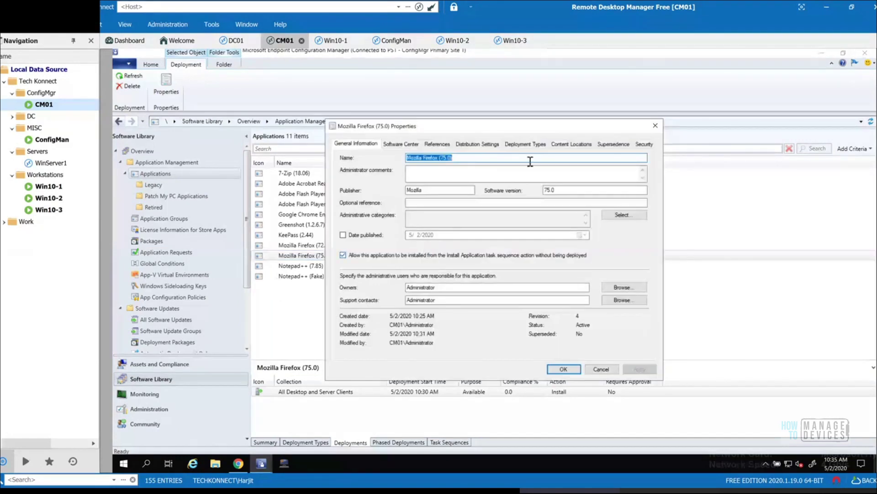
left_click(539, 145)
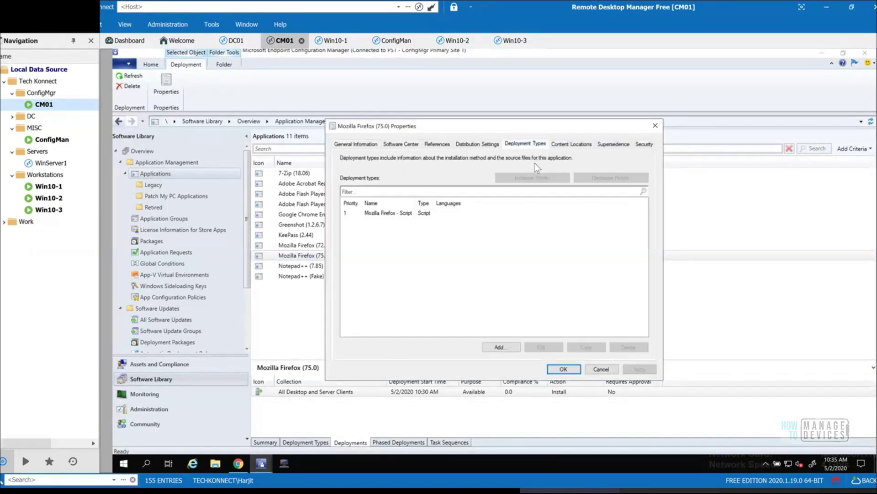
left_click(409, 217)
left_click(547, 350)
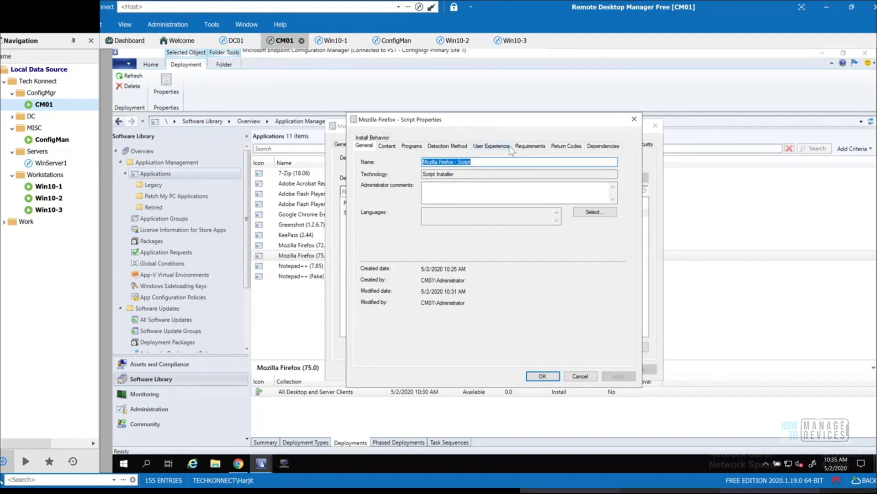
Step: Examine the deployment type's install behavior settings and the form for adding an executable file, and close the properties without changes
left_click(382, 139)
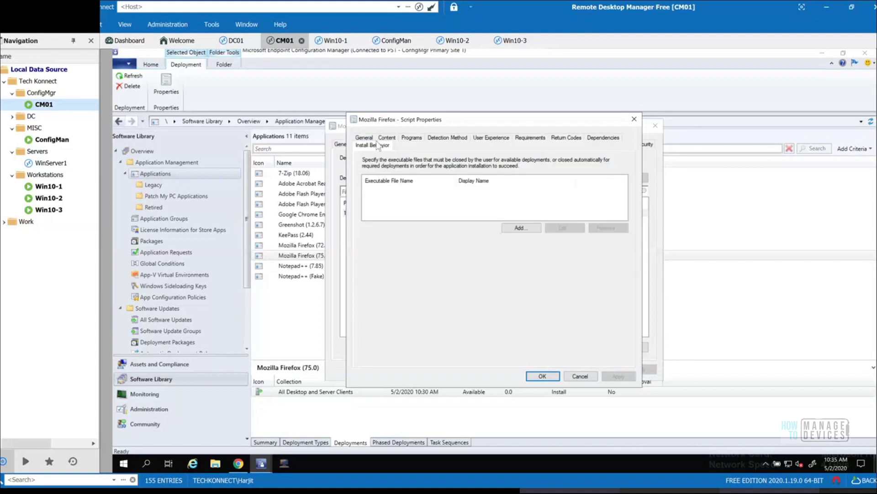
left_click(517, 228)
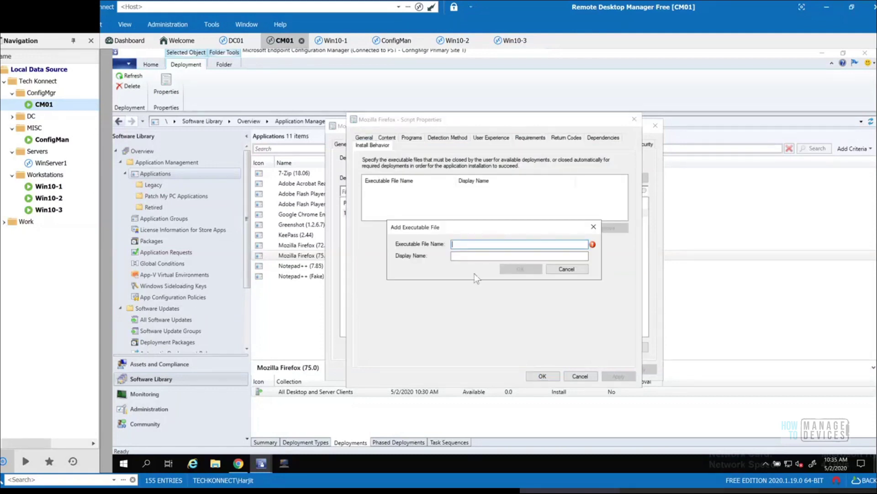
left_click(568, 268)
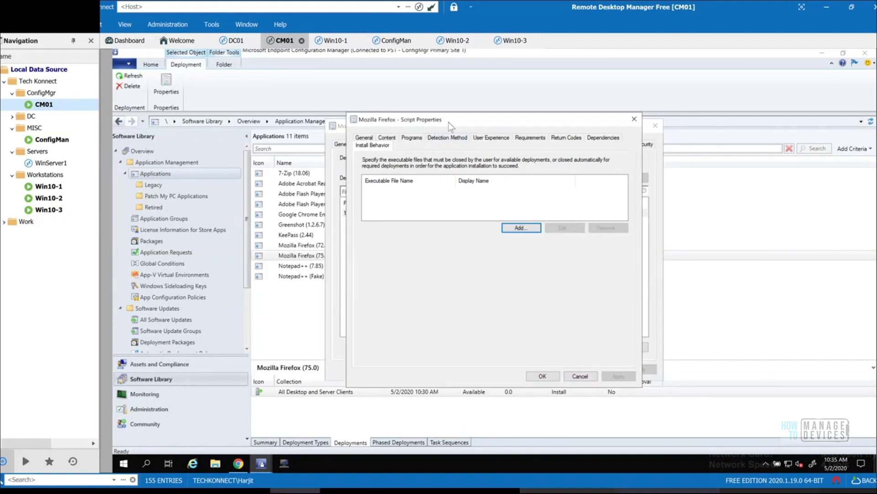
left_click_drag(467, 127, 502, 147)
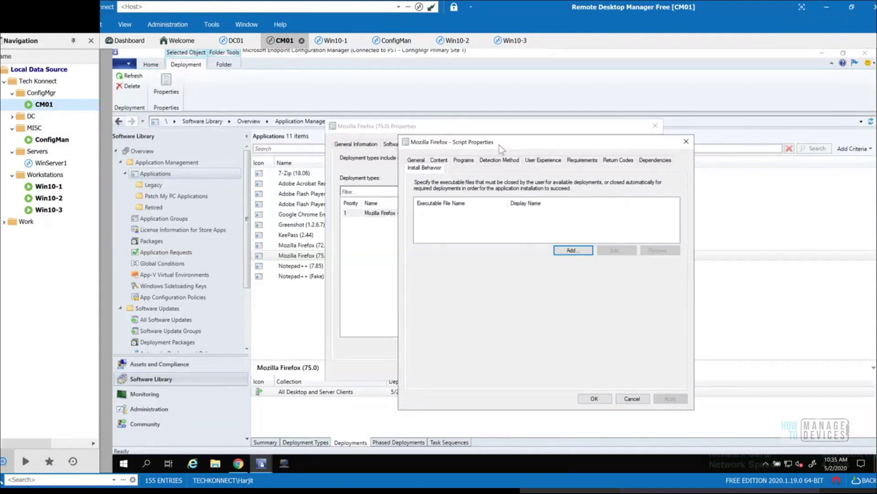
left_click(640, 401)
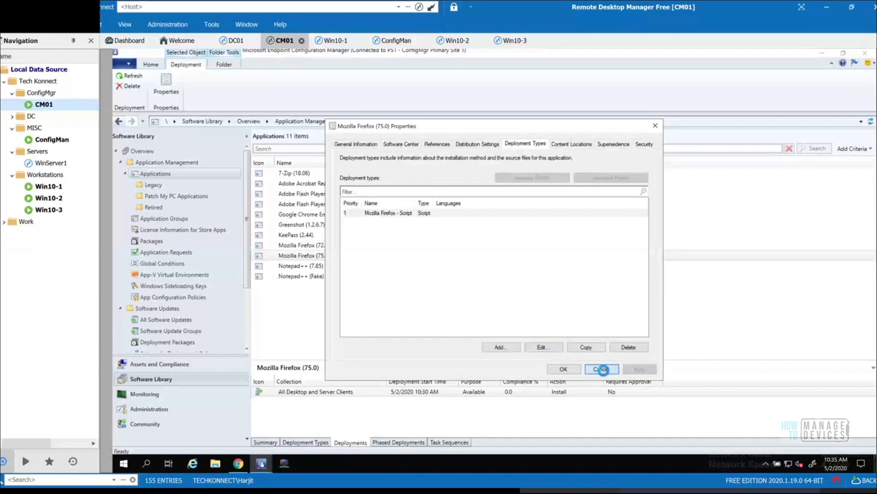
left_click(601, 369)
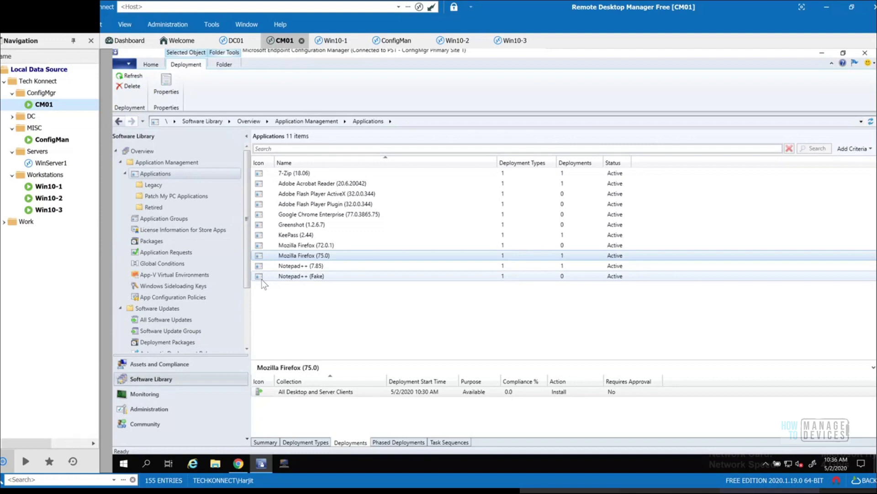
Step: Examine the Updates and Servicing features, including Approve application requests for users per device, and return to the application list
left_click(163, 410)
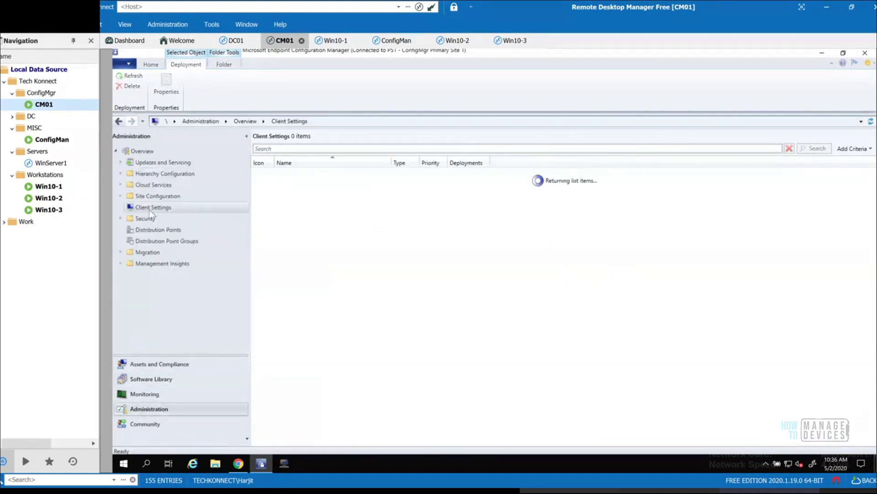
left_click(120, 162)
left_click(139, 174)
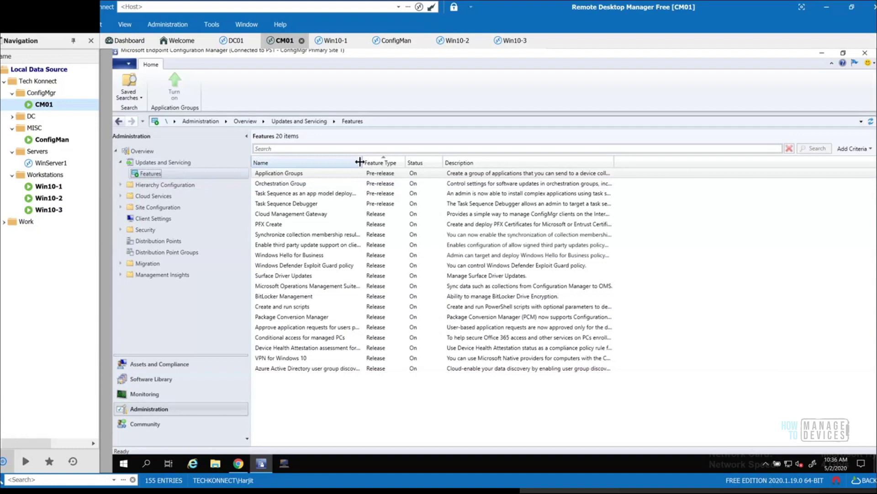
left_click_drag(364, 162, 414, 165)
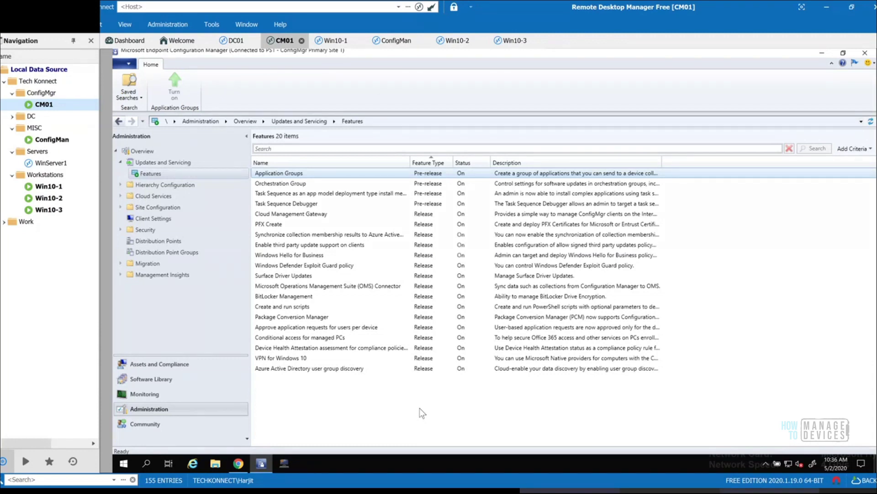
left_click(346, 326)
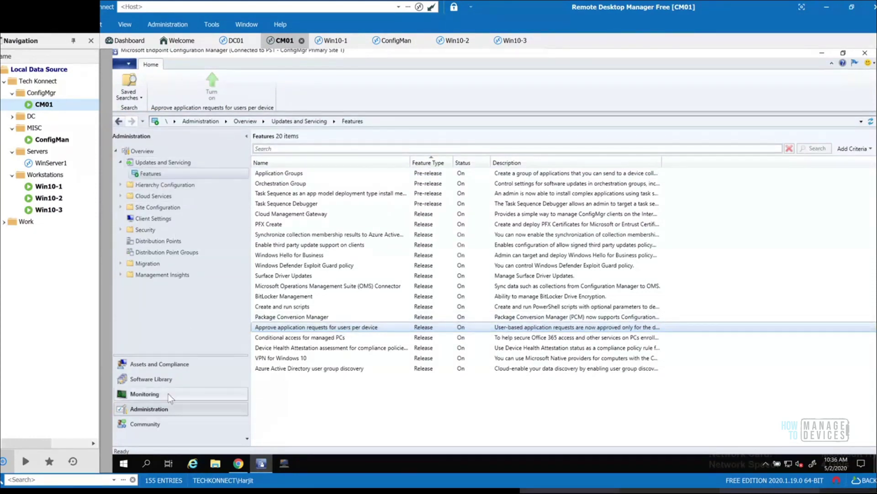
left_click(164, 380)
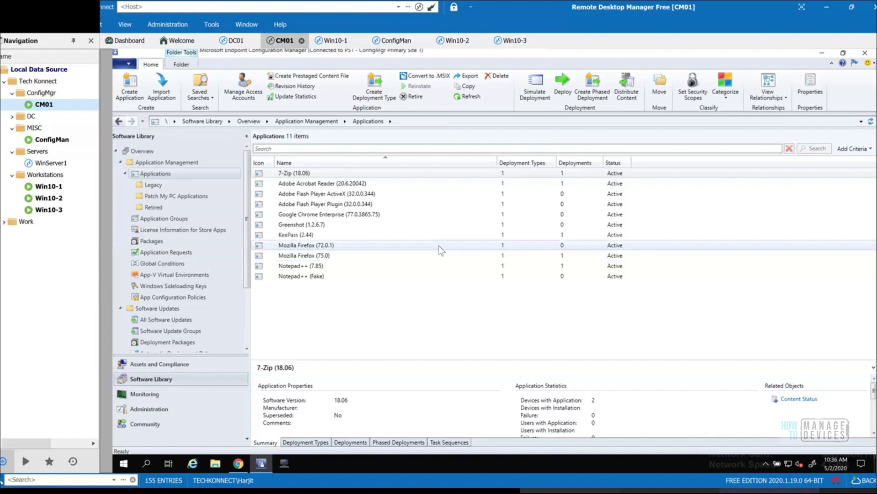
Step: Switch to Win10-2 and run the Application Deployment Evaluation Cycle from the Configuration Manager client actions
double_click(40, 198)
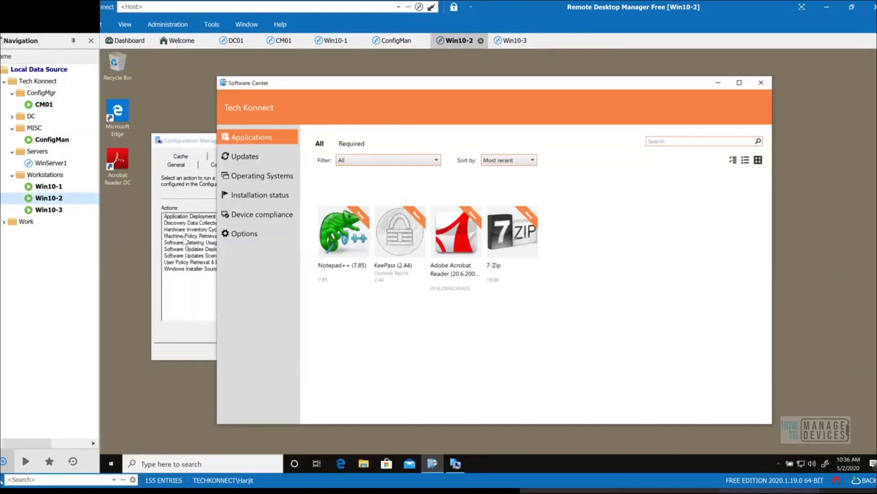
left_click(185, 238)
left_click(185, 236)
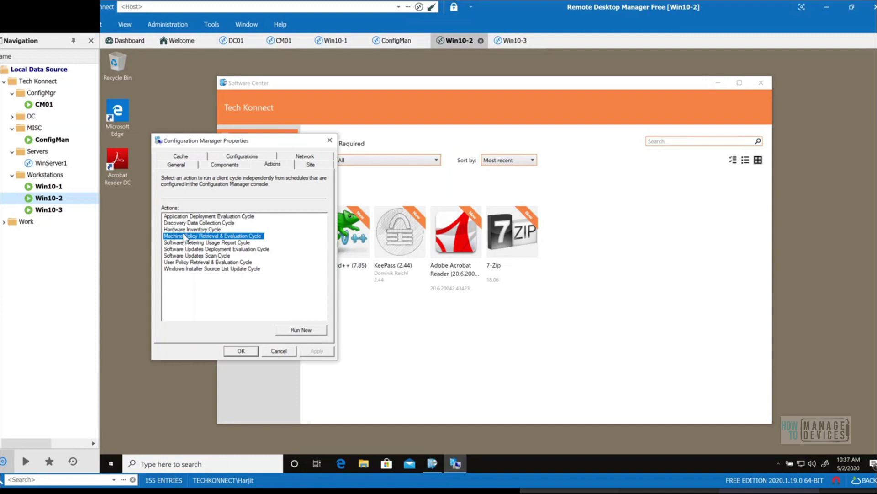
left_click(188, 216)
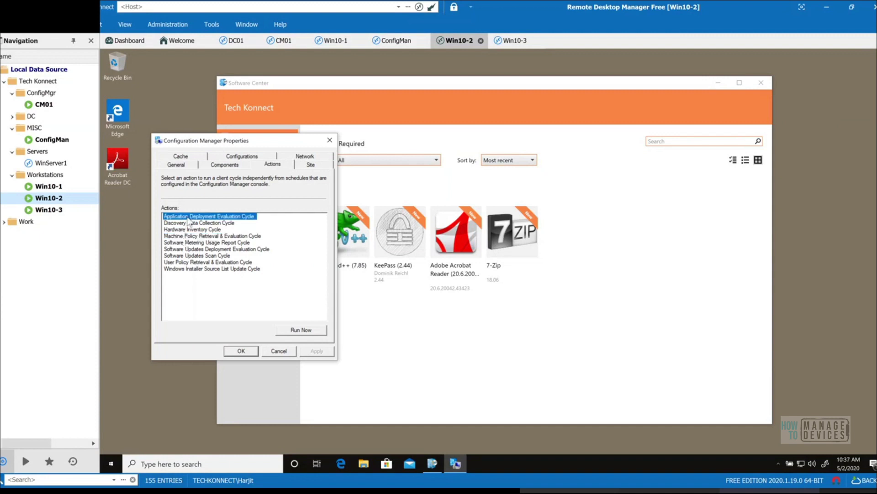
left_click(306, 331)
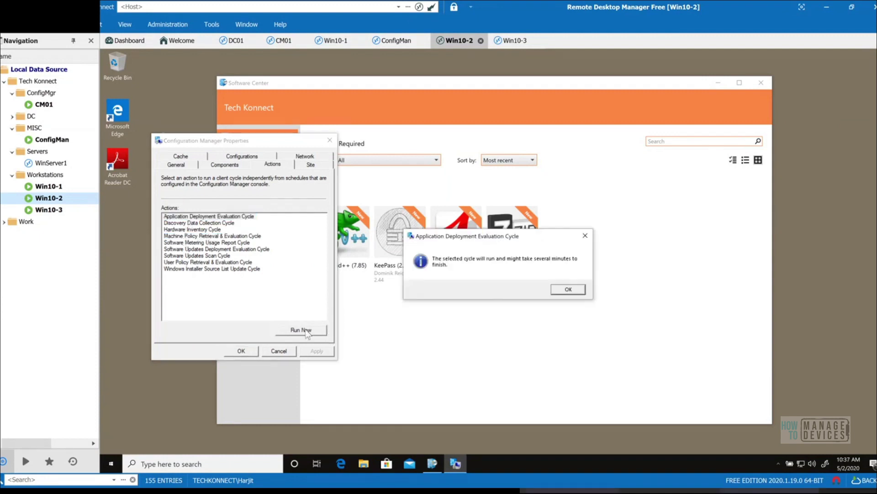
left_click(568, 289)
Step: Check the available updates and applications in Software Center on Win10-2
left_click(580, 336)
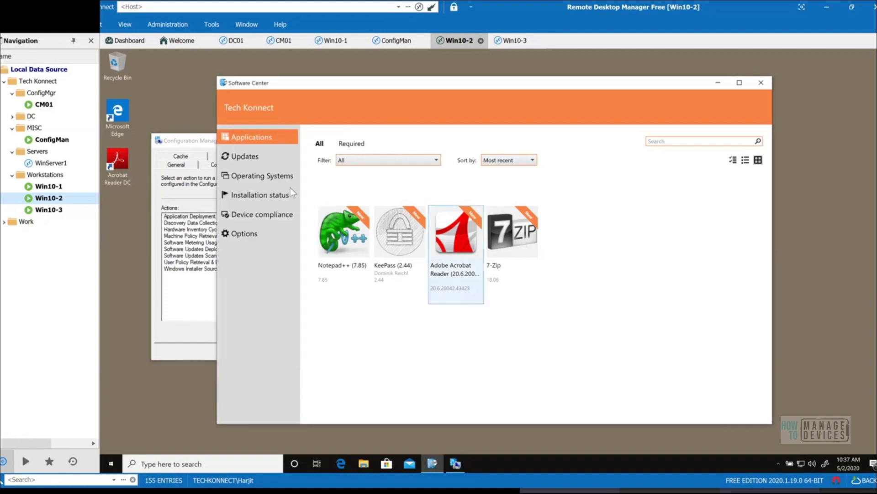
left_click(249, 155)
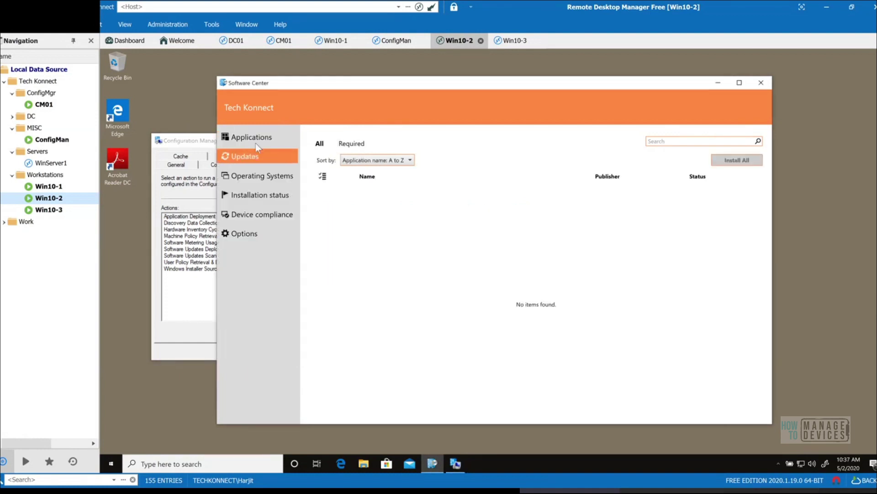
left_click(262, 136)
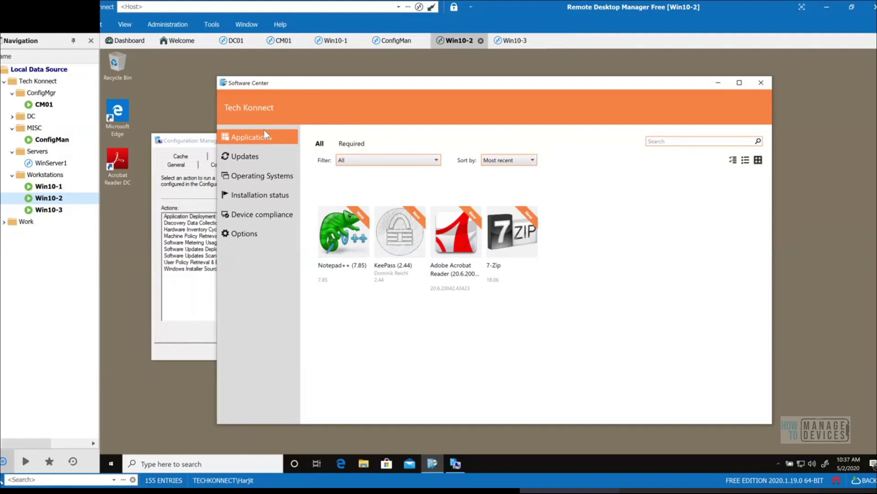
Step: Switch to CM01 and open the Apps folder under sources on Local Disk (E:) in File Explorer
double_click(44, 104)
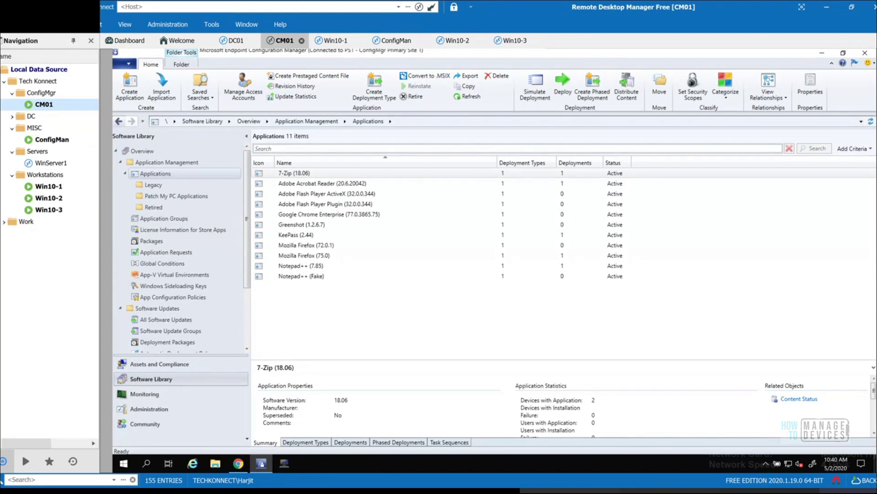
left_click(215, 463)
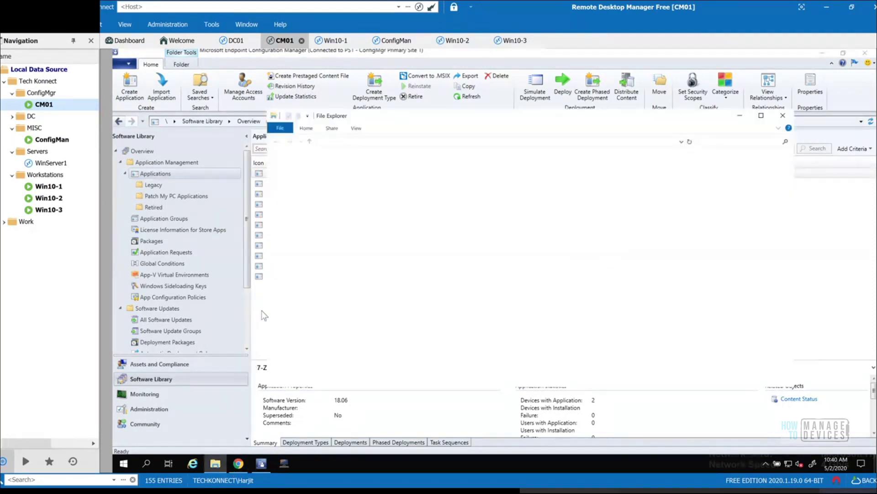
scroll(312, 348, "down", 2)
left_click(309, 351)
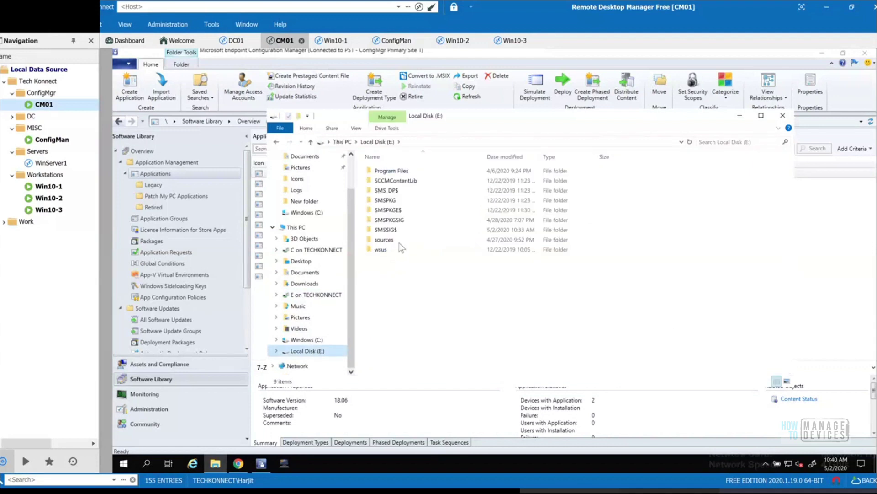
double_click(397, 239)
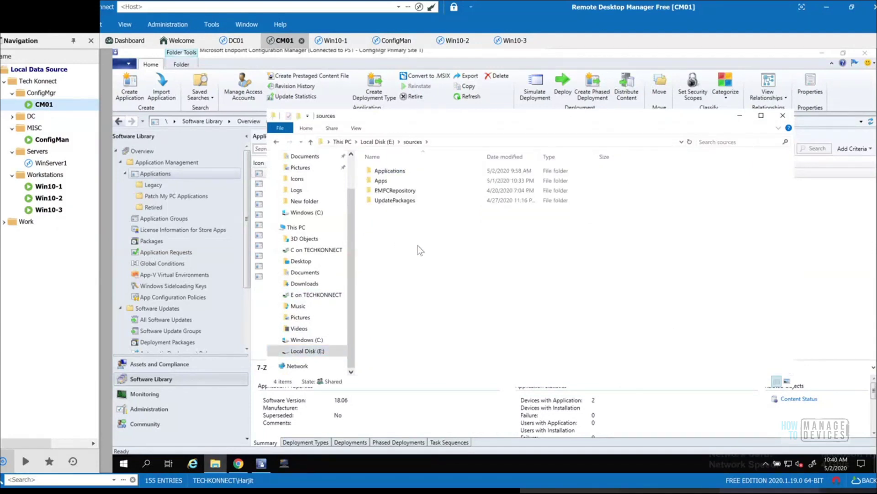
left_click(399, 183)
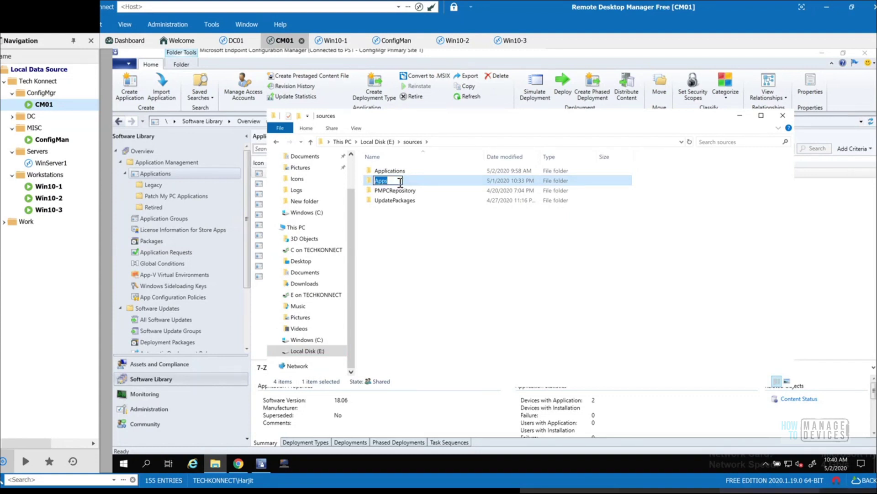
key("Return")
key("Return")
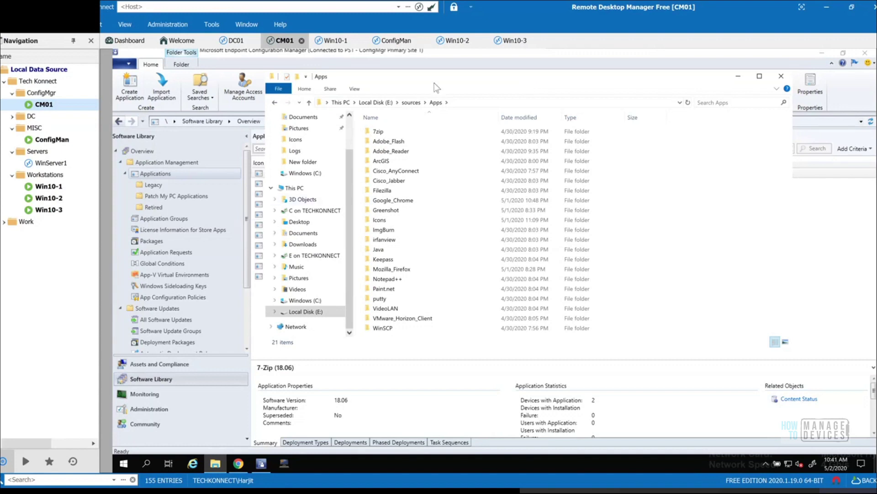
Step: Examine the application source folders in Apps, moving the folder window aside, and close the window
left_click_drag(434, 80, 485, 82)
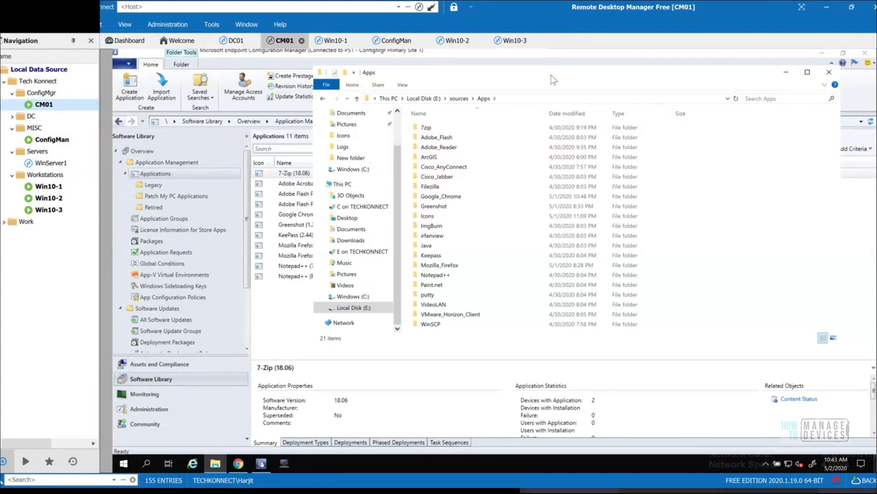
right_click(551, 75)
left_click(536, 75)
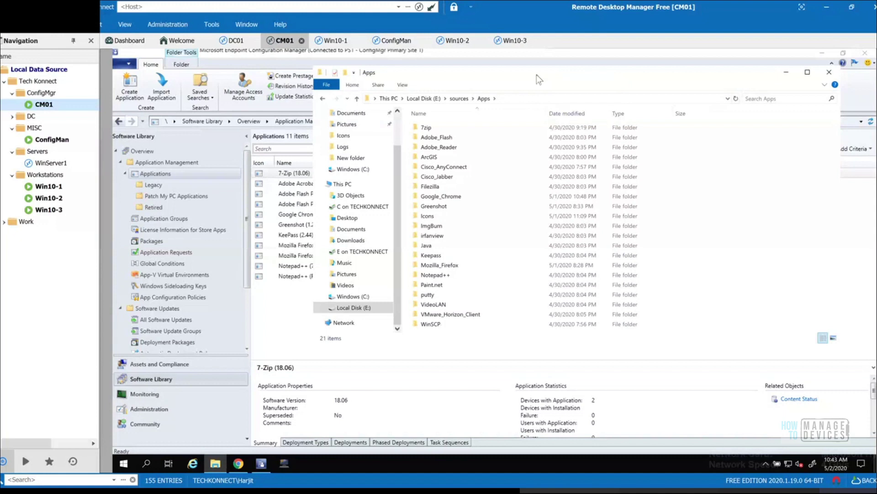
right_click(692, 72)
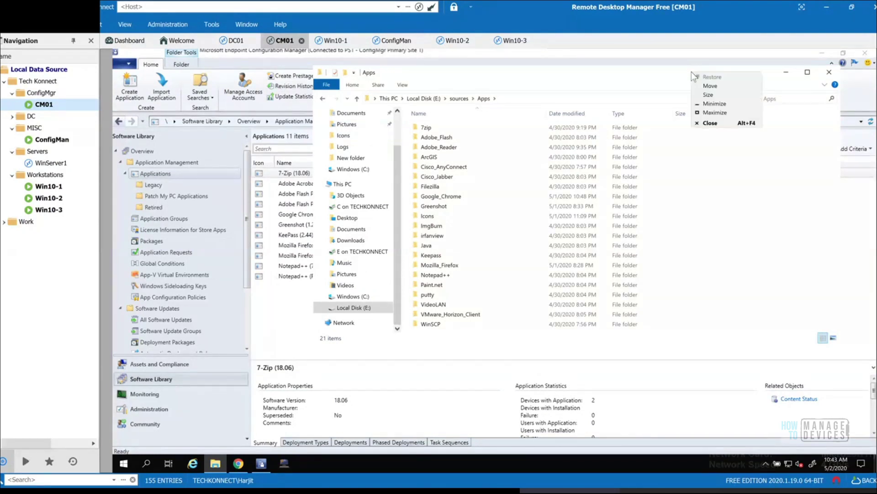
left_click(652, 76)
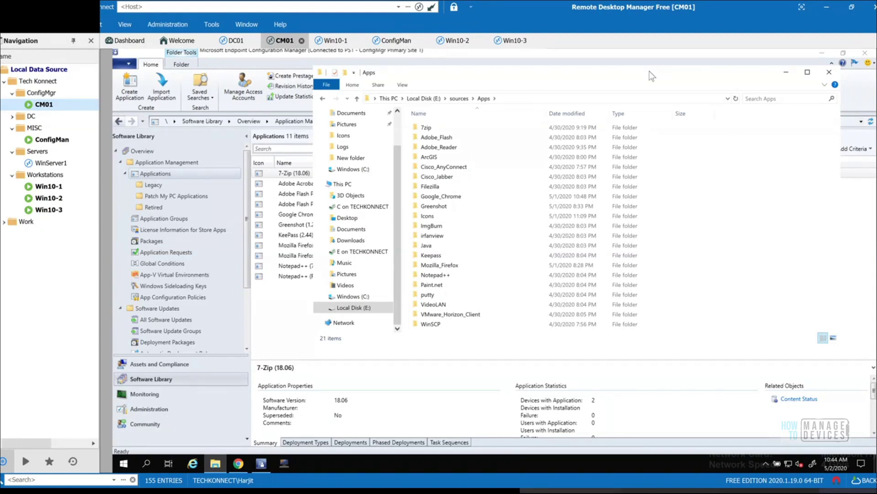
left_click(829, 72)
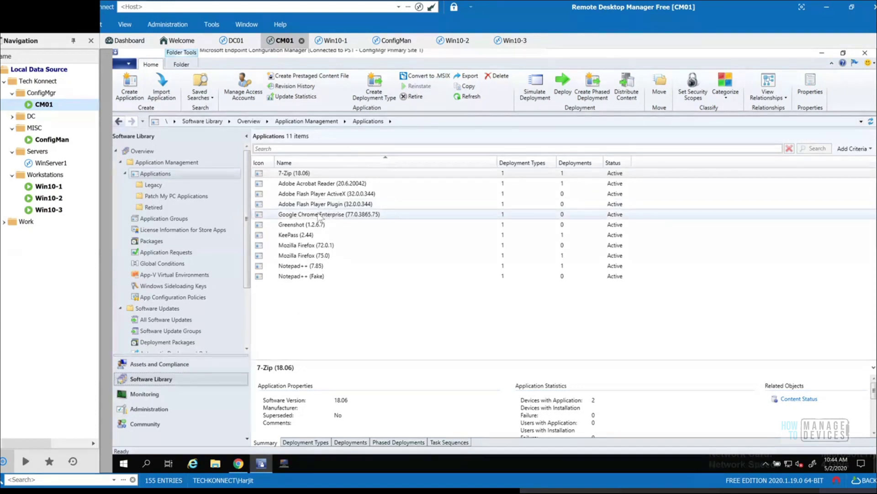
Step: Open the Notepad++ script deployment type of the Notepad++ (7.85) application for editing
left_click(302, 268)
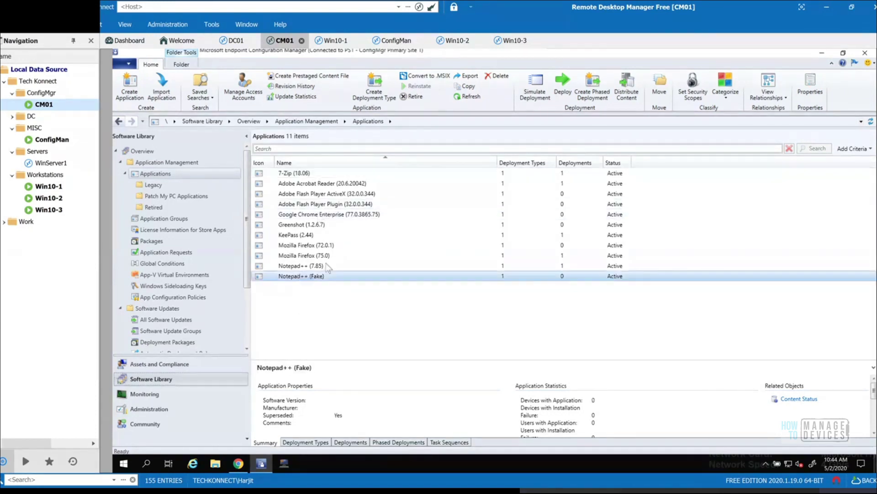
right_click(328, 267)
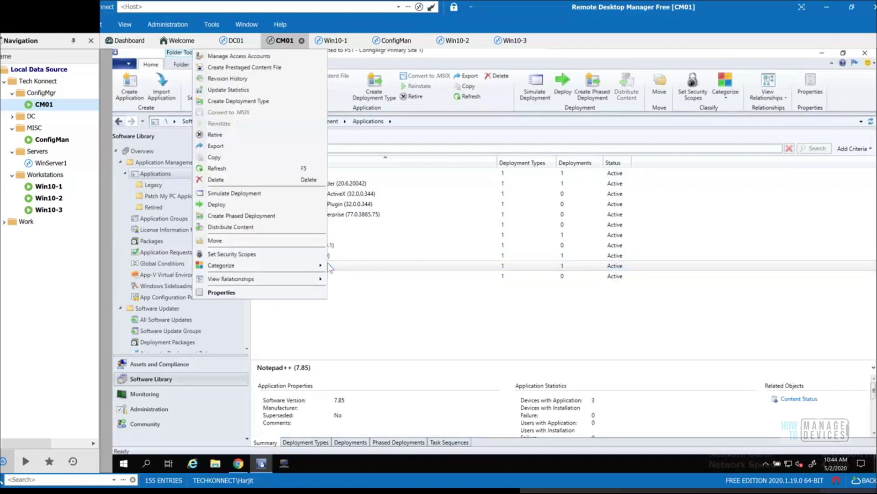
left_click(276, 292)
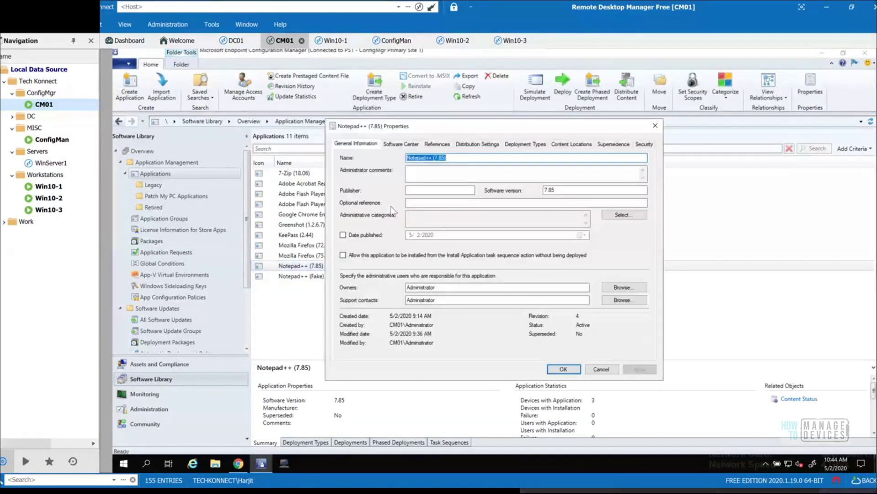
left_click(530, 144)
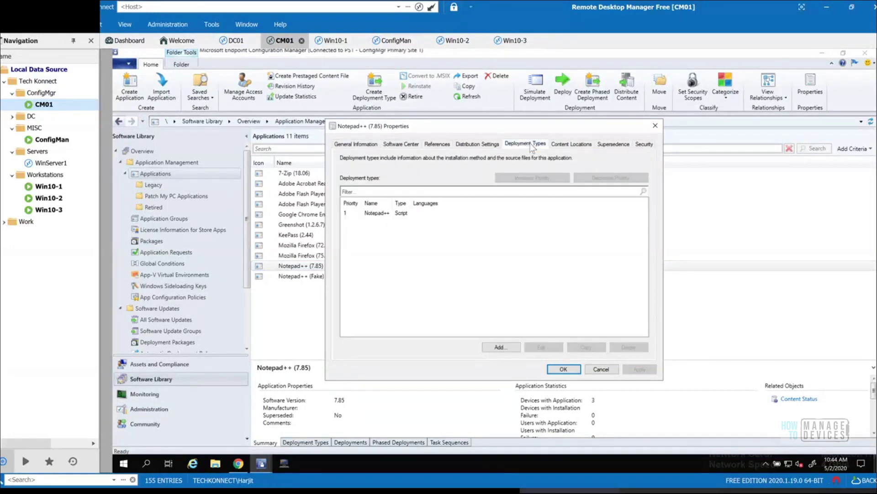
left_click(378, 218)
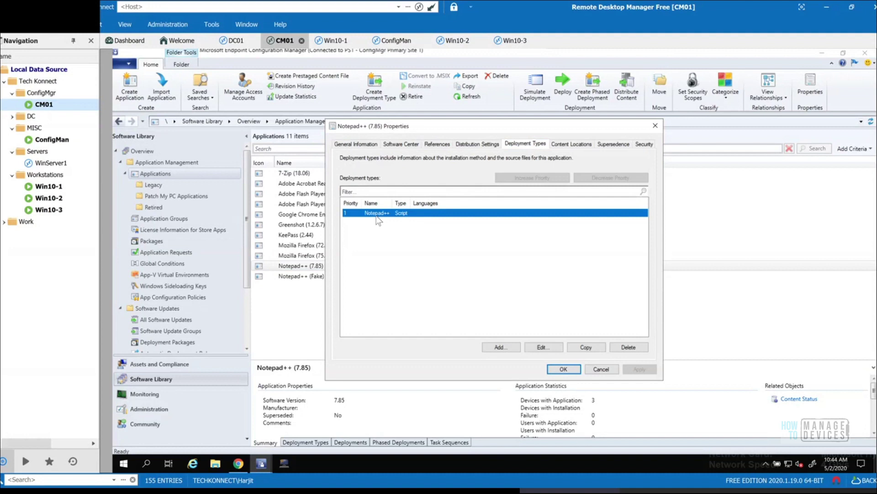
left_click(541, 348)
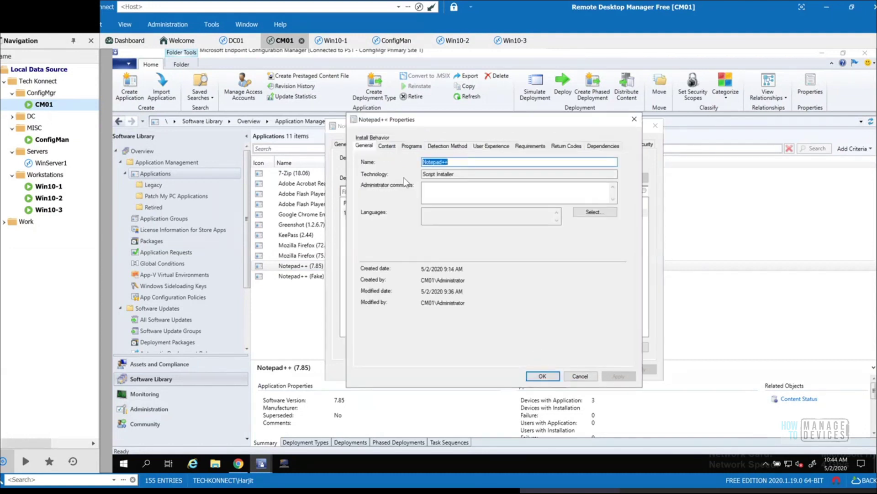
Step: Examine the deployment type's user experience settings and close both property dialogs without changes
left_click(497, 146)
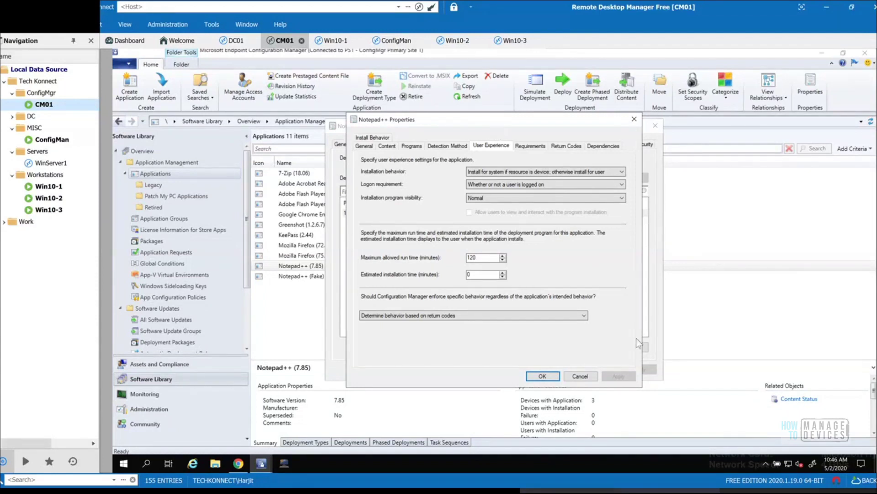
left_click(593, 378)
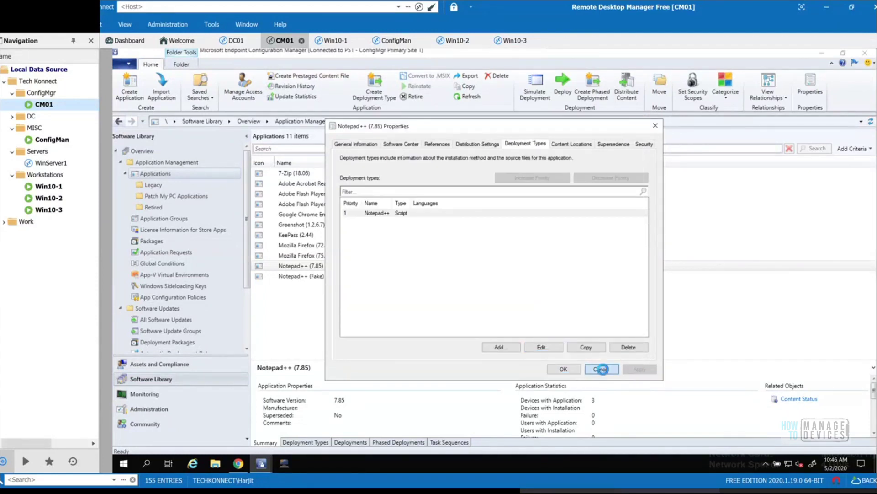
left_click(596, 368)
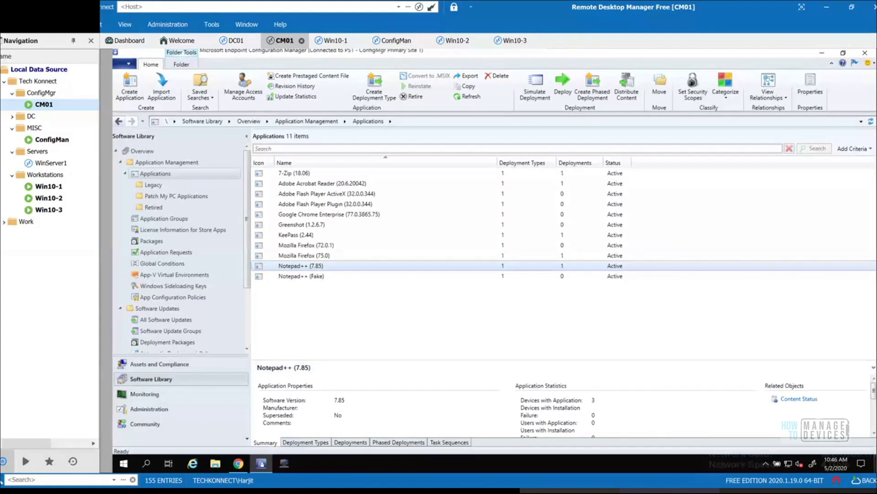